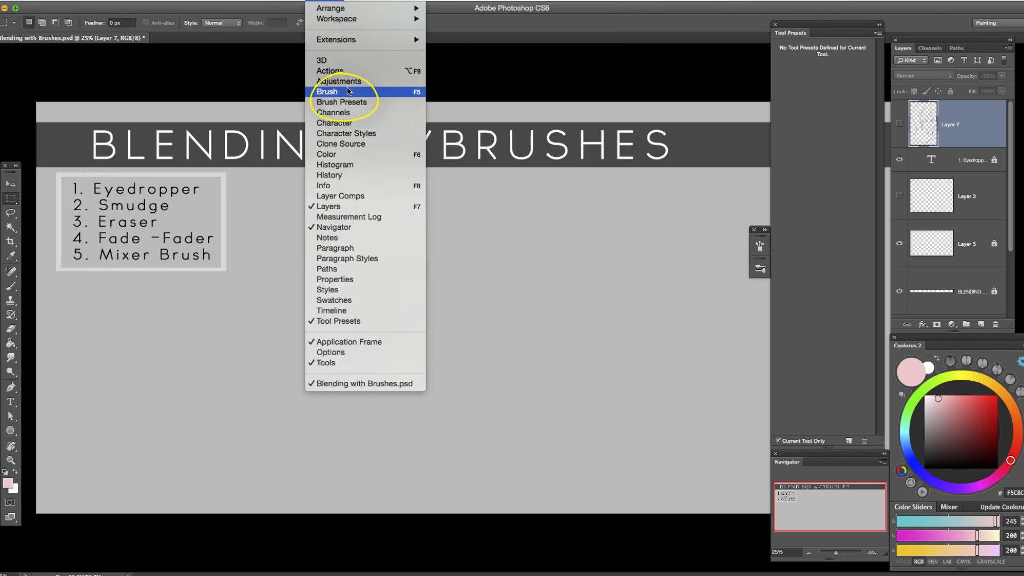
# Show the brush settings, then close them and bring up the list of brush presets.
pyautogui.click(352, 93)
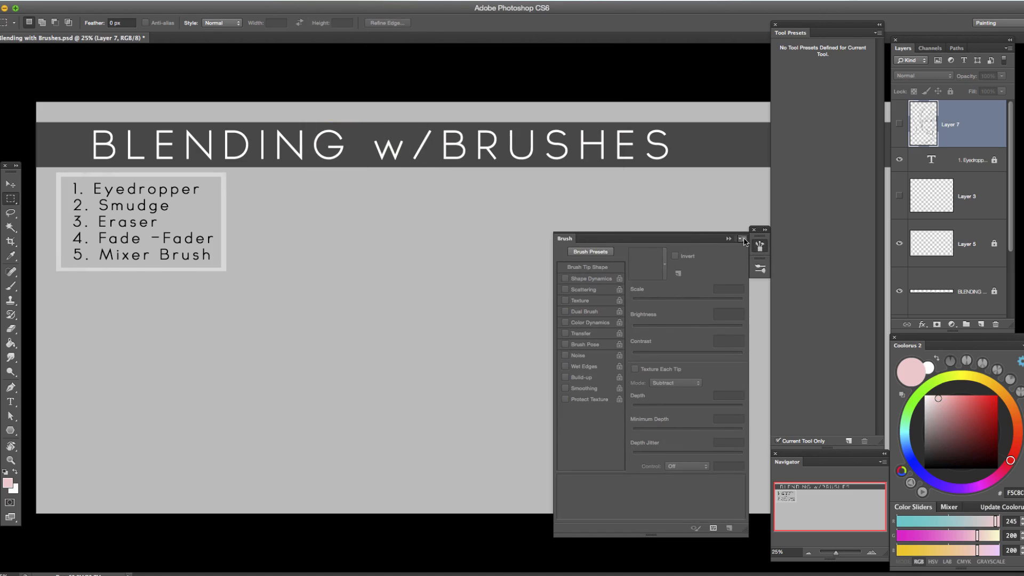
pyautogui.click(728, 238)
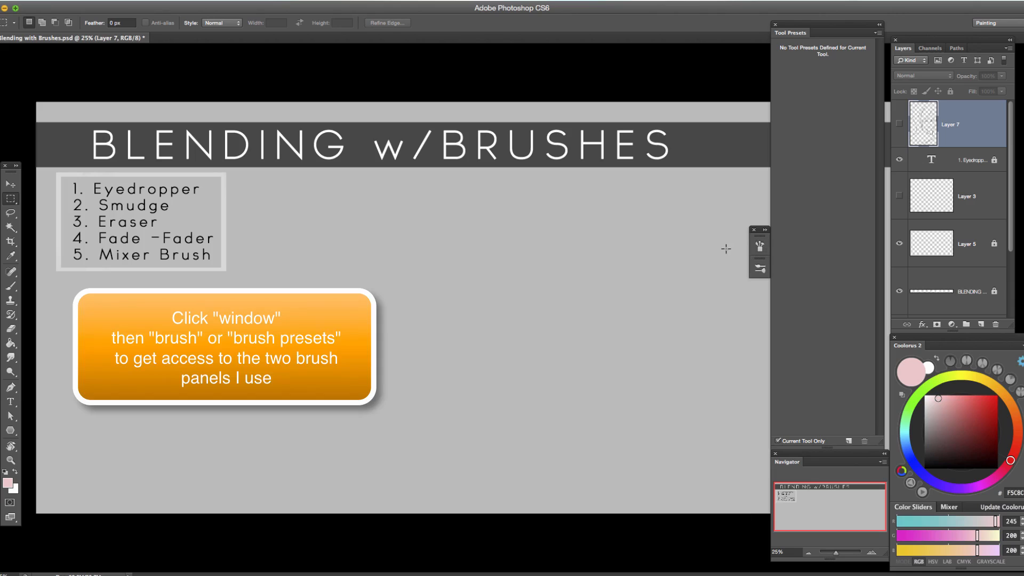
pyautogui.click(760, 268)
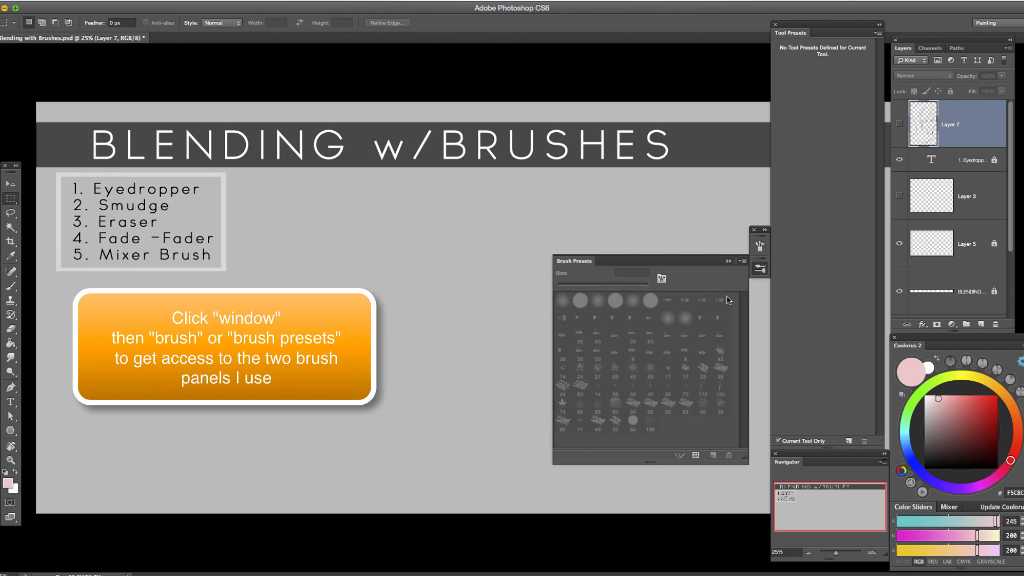
pyautogui.click(760, 270)
pyautogui.click(761, 270)
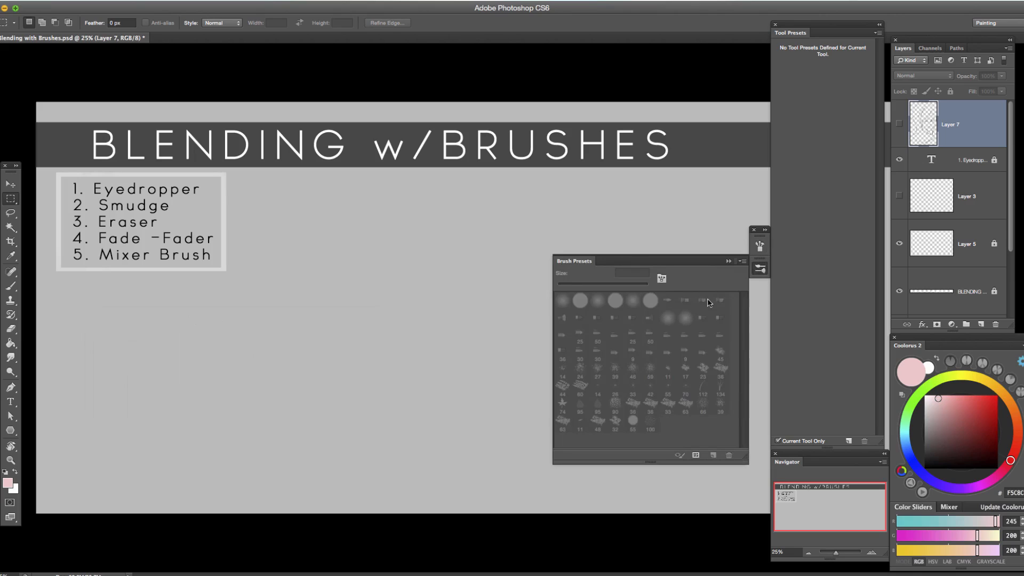
# Activate the Brush tool, review the available brush presets and collapse the preset list.
pyautogui.press('b')
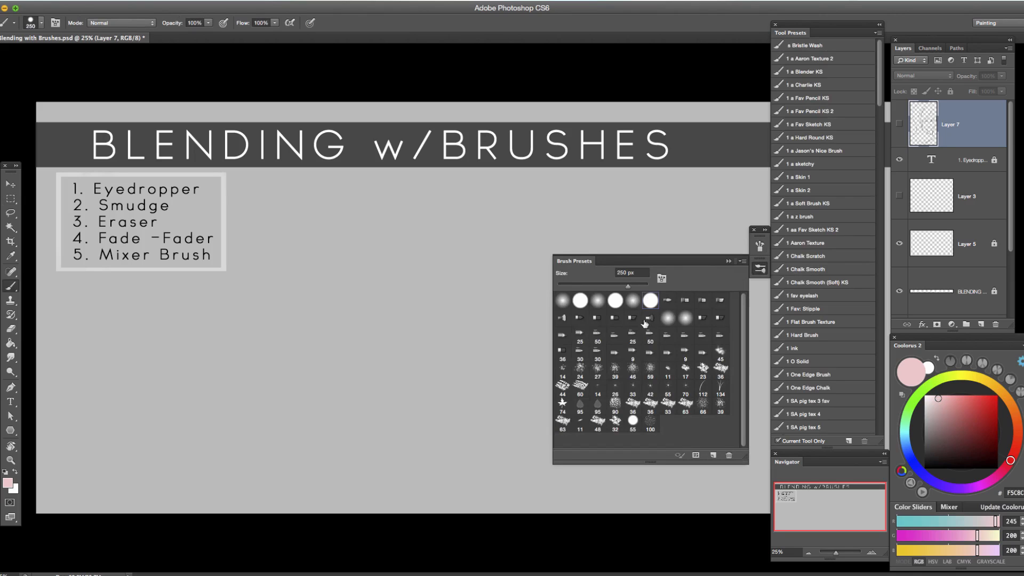
pyautogui.click(730, 262)
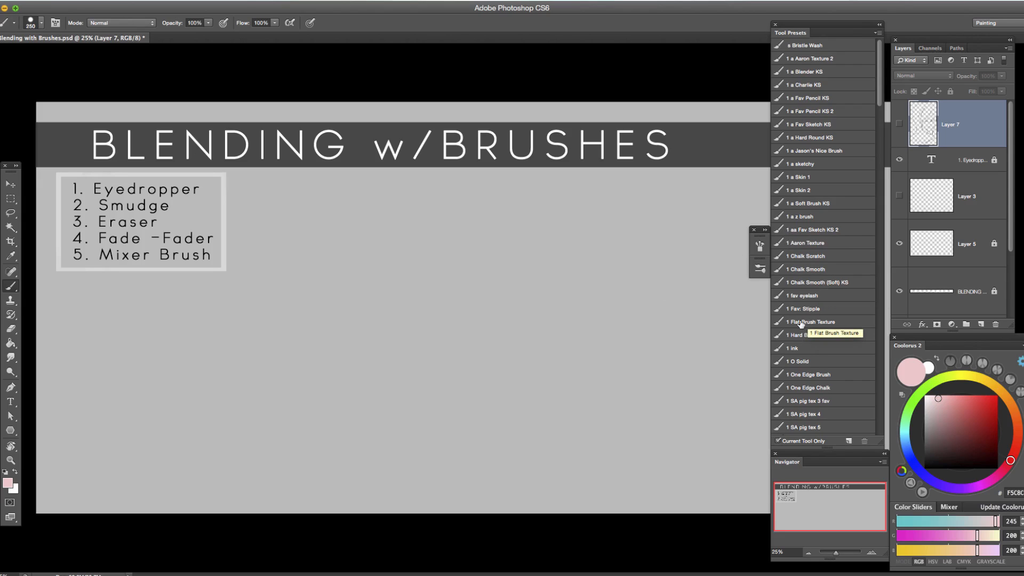
pyautogui.click(760, 268)
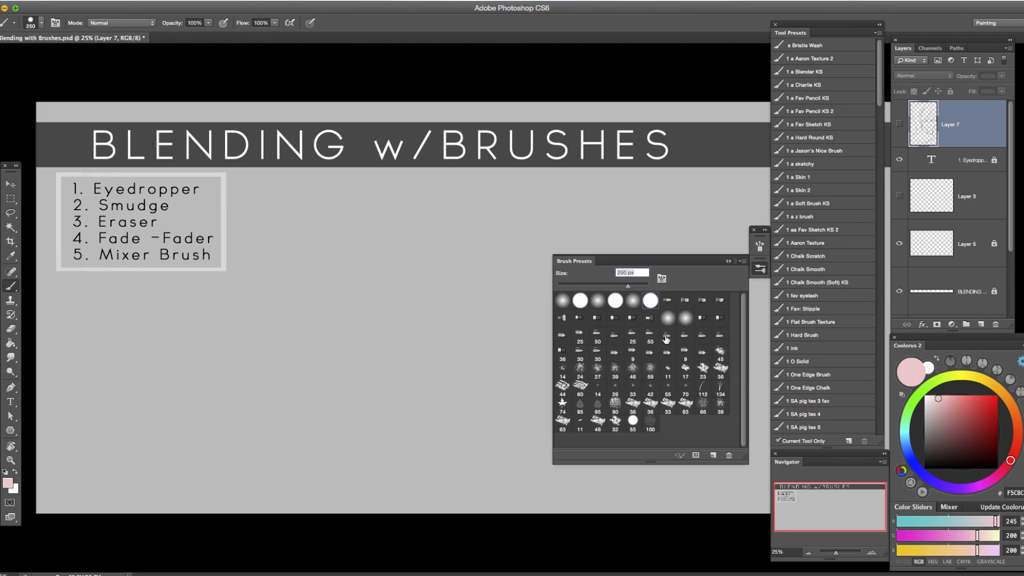
pyautogui.click(760, 270)
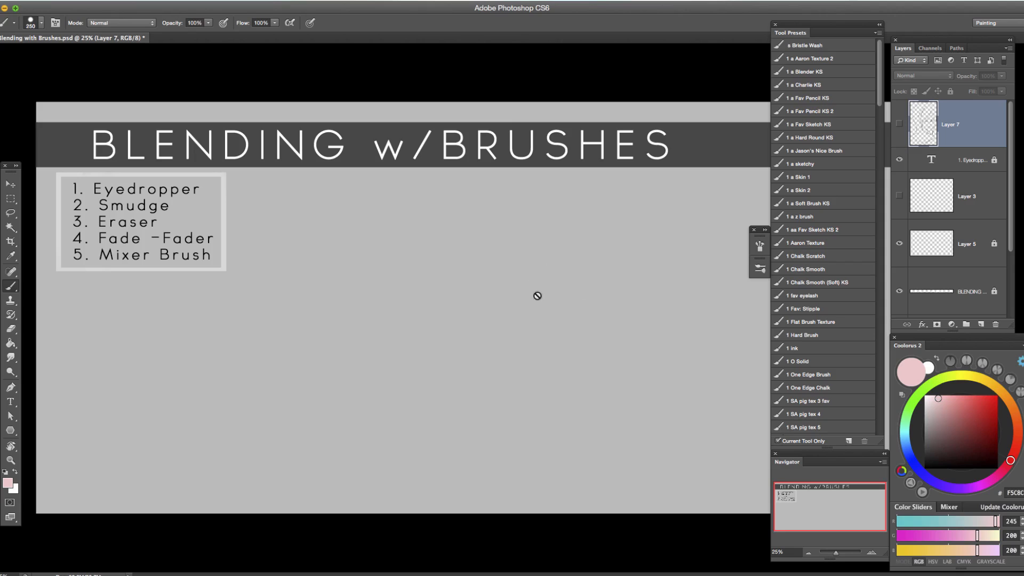
# Add a new layer above Layer 7 and undo a test brush stroke made on it.
pyautogui.click(981, 325)
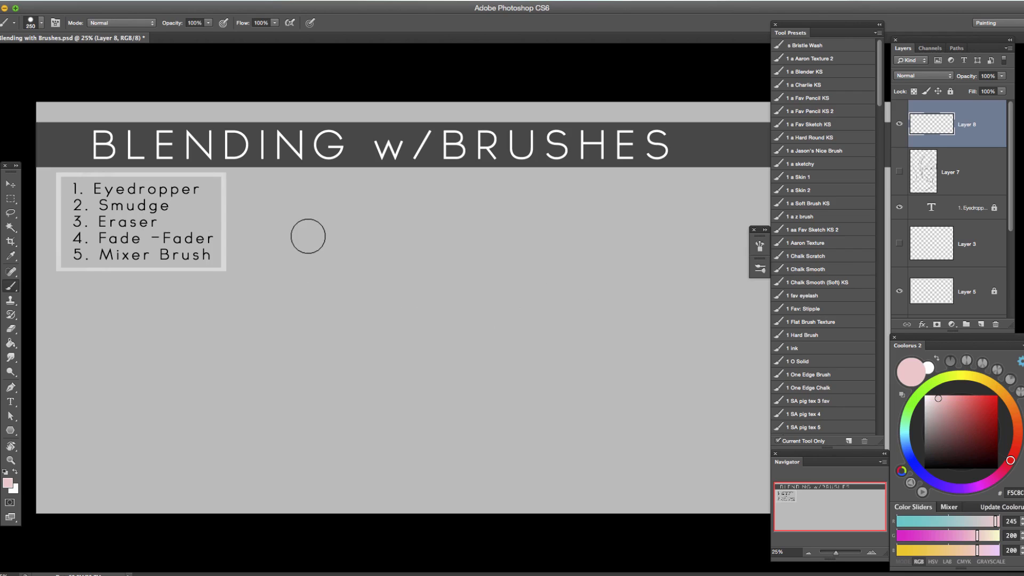
pyautogui.moveTo(284, 219)
pyautogui.mouseDown()
pyautogui.moveTo(211, 222)
pyautogui.moveTo(176, 299)
pyautogui.mouseUp()
pyautogui.press('super+z')
# Circle the numbered list in black with a 50 px brush, and undo the circle.
pyautogui.moveTo(948, 454)
pyautogui.mouseDown()
pyautogui.moveTo(960, 469)
pyautogui.moveTo(925, 469)
pyautogui.mouseUp()
pyautogui.press('[')
pyautogui.press('[')
pyautogui.press('[')
pyautogui.press('[')
pyautogui.press('[')
pyautogui.press('[')
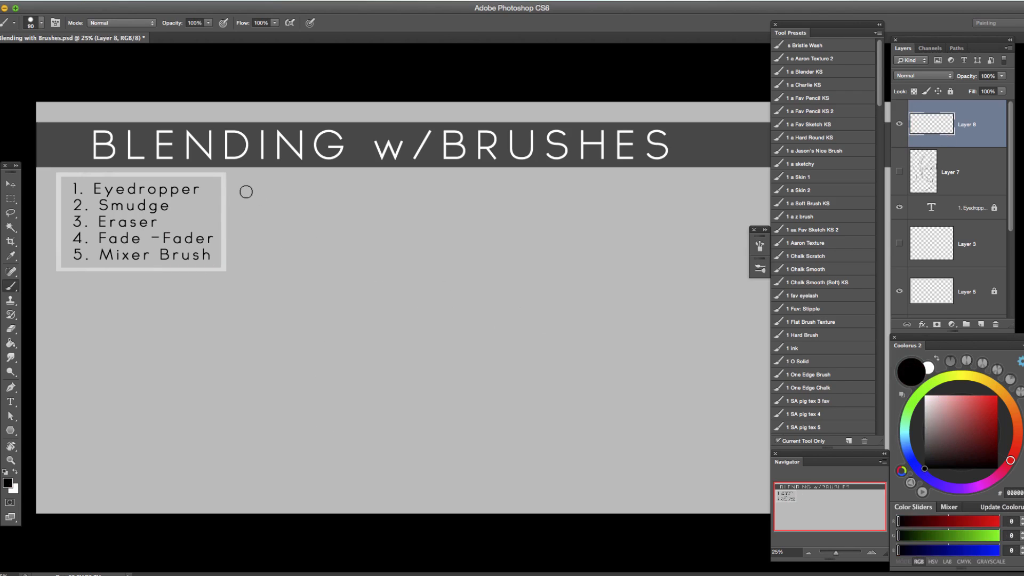
pyautogui.moveTo(237, 187)
pyautogui.mouseDown()
pyautogui.moveTo(99, 160)
pyautogui.moveTo(226, 175)
pyautogui.mouseUp()
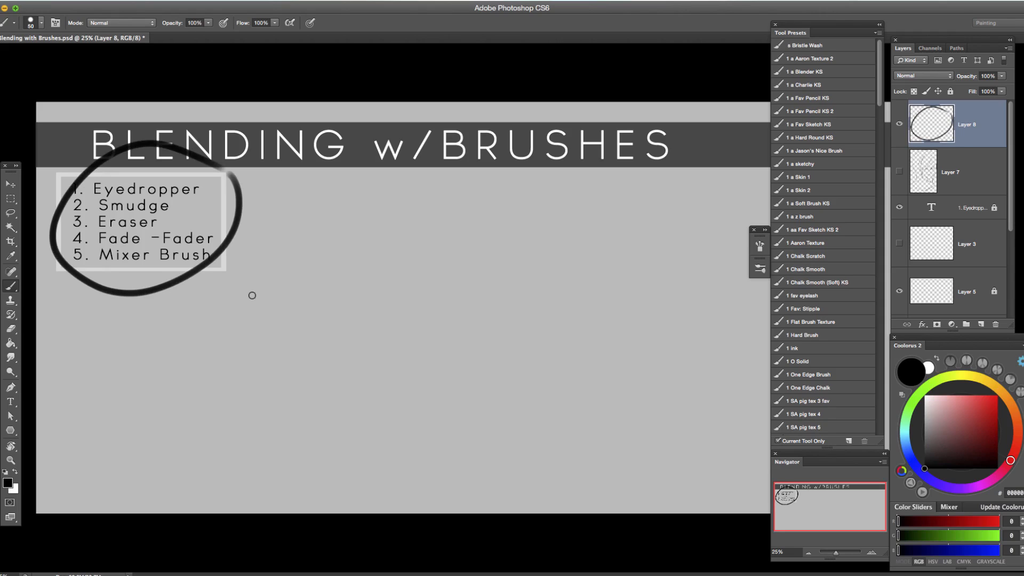
pyautogui.press('super+z')
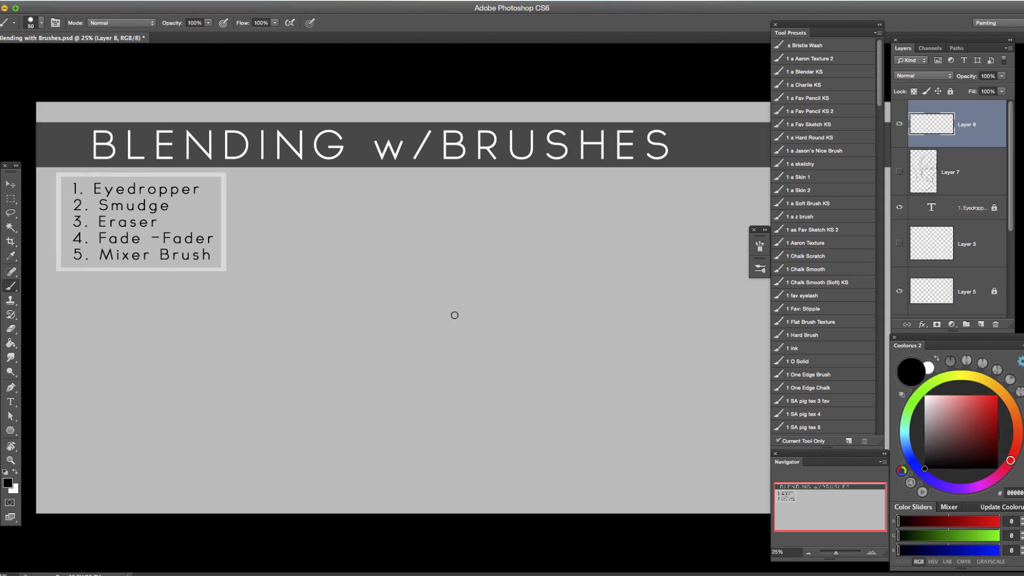
# Make a wide rectangular selection on the empty canvas beside the numbered list.
pyautogui.moveTo(10, 198); pyautogui.dragTo(52, 205)
pyautogui.moveTo(418, 249); pyautogui.dragTo(645, 319)
# Paint the whole rectangular selection bright red (RGB 239, 1, 1) with a 250 px round brush.
pyautogui.press('b')
pyautogui.moveTo(985, 428); pyautogui.dragTo(997, 400)
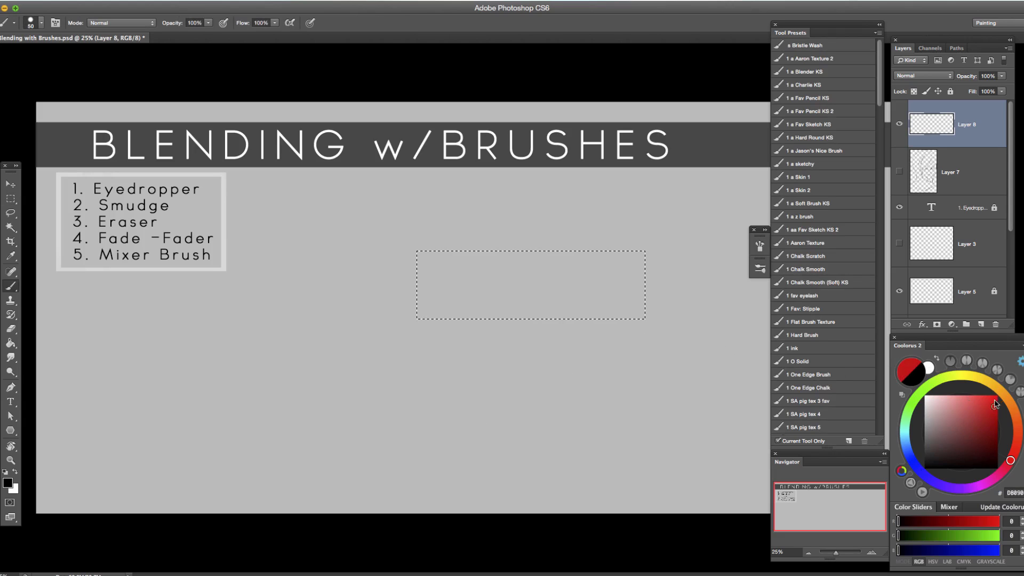
pyautogui.press(']')
pyautogui.press(']')
pyautogui.press(']')
pyautogui.press(']')
pyautogui.press(']')
pyautogui.press(']')
pyautogui.press(']')
pyautogui.press(']')
pyautogui.press(']')
pyautogui.press(']')
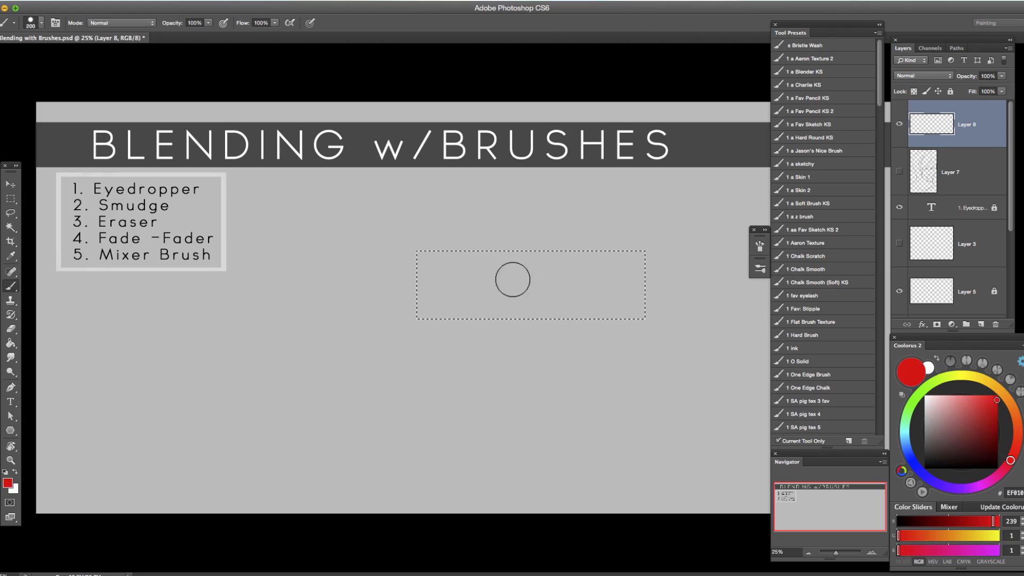
pyautogui.moveTo(406, 347)
pyautogui.mouseDown()
pyautogui.moveTo(554, 259)
pyautogui.moveTo(608, 262)
pyautogui.mouseUp()
pyautogui.click(760, 268)
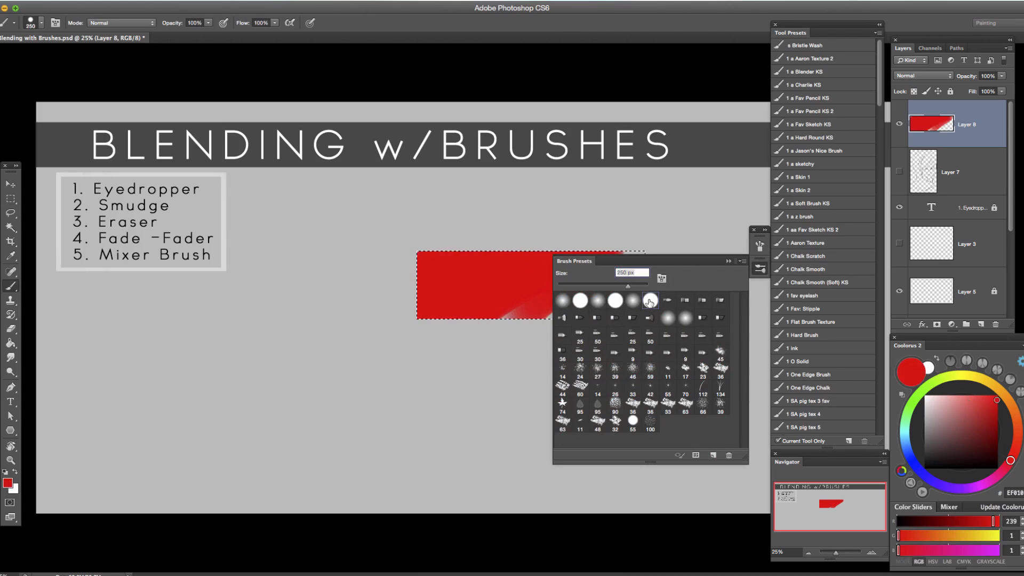
pyautogui.click(729, 262)
pyautogui.moveTo(622, 299)
pyautogui.mouseDown()
pyautogui.moveTo(610, 276)
pyautogui.moveTo(550, 321)
pyautogui.moveTo(579, 320)
pyautogui.moveTo(587, 336)
pyautogui.moveTo(519, 342)
pyautogui.mouseUp()
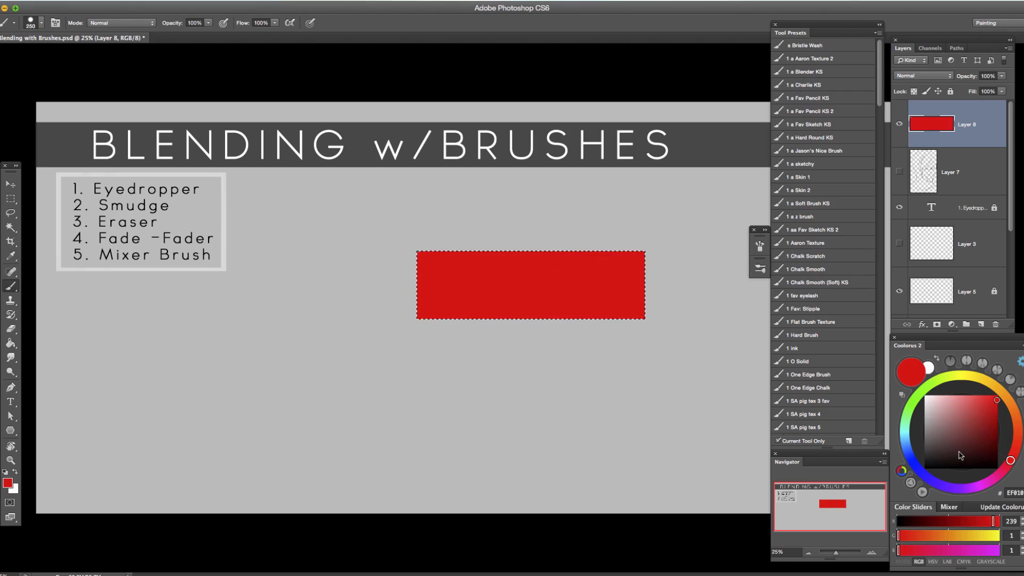
# Paint the left half of the red rectangle blue (RGB 37, 34, 255) and deselect it.
pyautogui.click(934, 464)
pyautogui.click(912, 462)
pyautogui.click(964, 416)
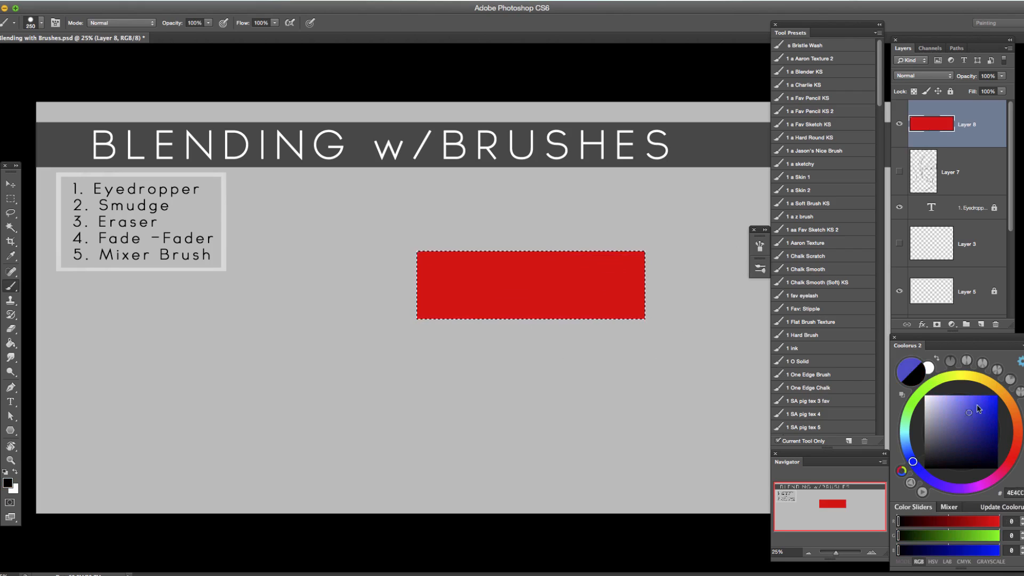
pyautogui.click(988, 396)
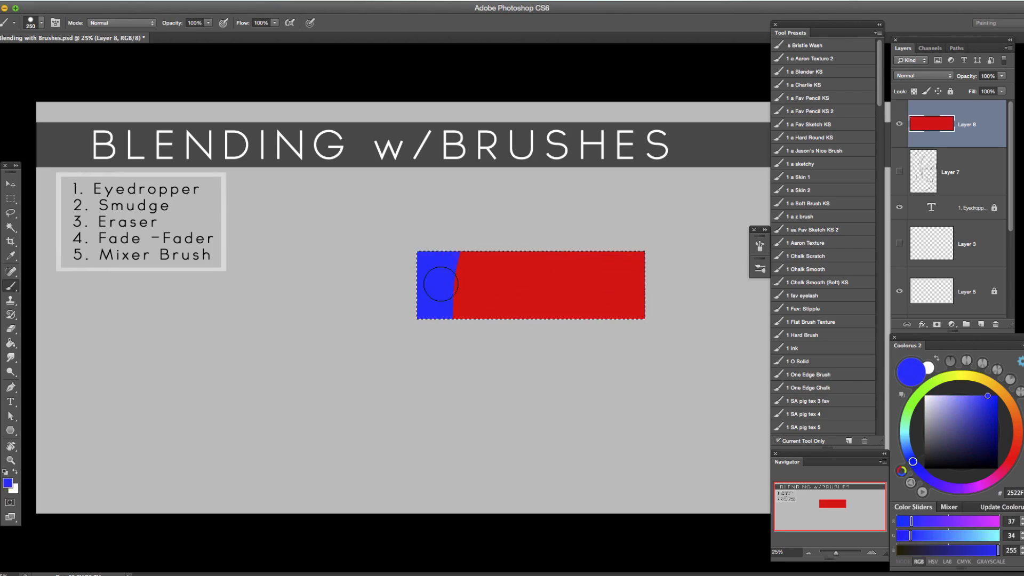
pyautogui.moveTo(509, 304); pyautogui.dragTo(518, 335)
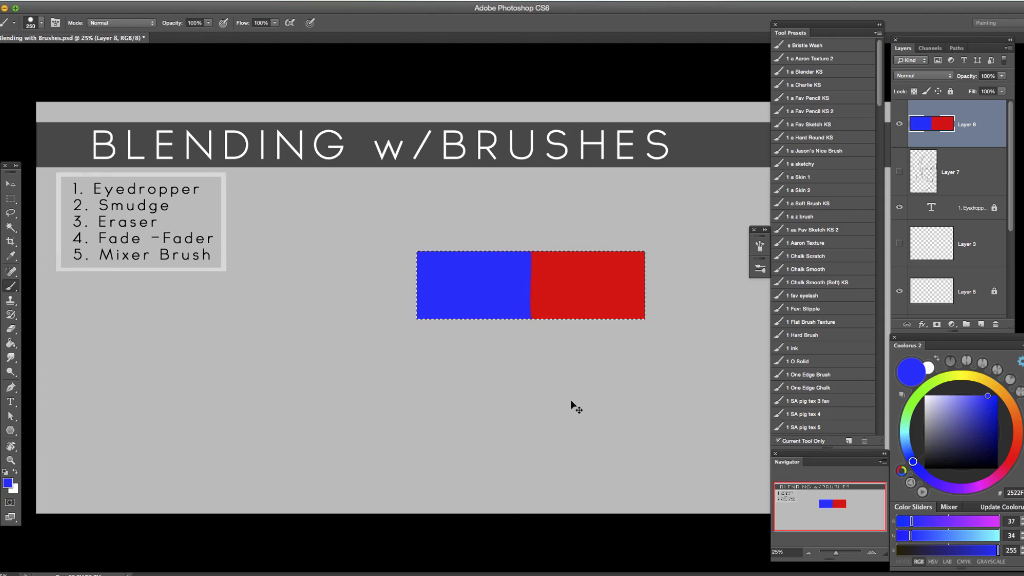
pyautogui.hotkey('ctrl', 'd')
# Lock the layer's transparent pixels, test the lock with a dark red stroke over the bar's right end, and undo the stroke.
pyautogui.click(914, 92)
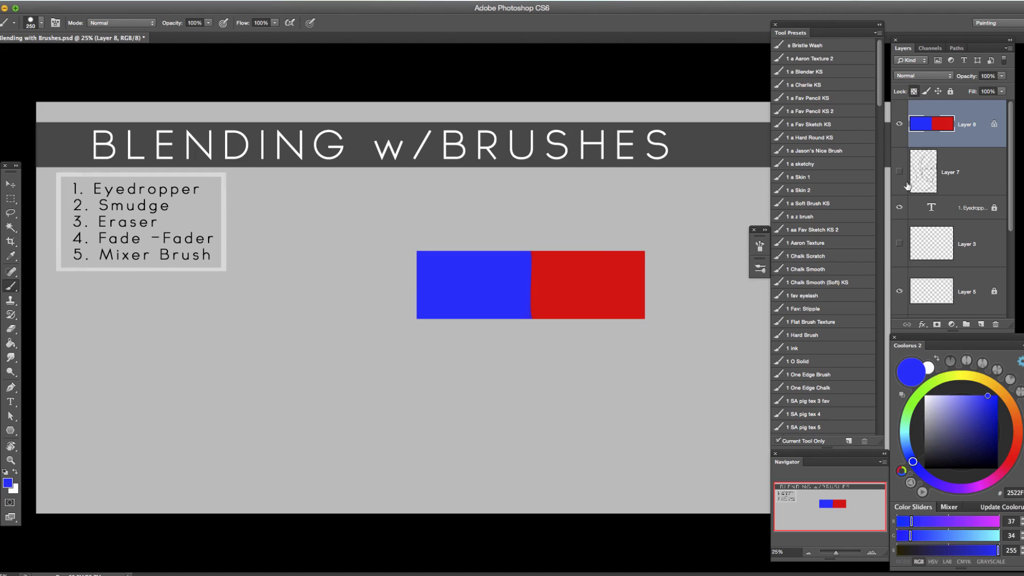
pyautogui.click(1015, 450)
pyautogui.click(995, 418)
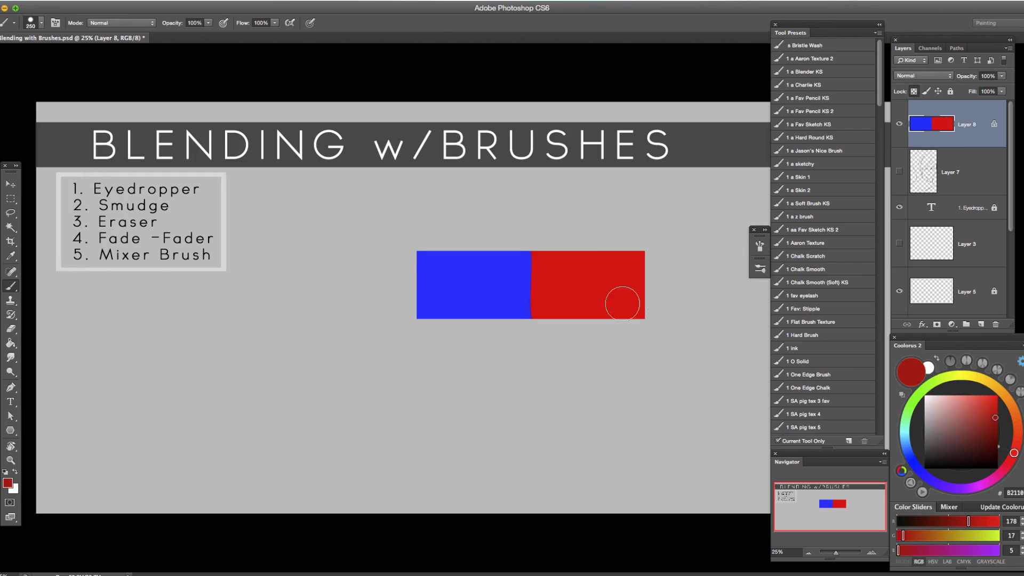
pyautogui.moveTo(671, 244)
pyautogui.mouseDown()
pyautogui.moveTo(466, 385)
pyautogui.moveTo(686, 248)
pyautogui.moveTo(468, 399)
pyautogui.moveTo(680, 243)
pyautogui.moveTo(478, 311)
pyautogui.moveTo(536, 247)
pyautogui.moveTo(337, 373)
pyautogui.moveTo(585, 196)
pyautogui.moveTo(297, 451)
pyautogui.moveTo(356, 465)
pyautogui.moveTo(562, 316)
pyautogui.moveTo(619, 322)
pyautogui.mouseUp()
pyautogui.press('super+z')
# Reduce the brush to 100 px and sample colours back and forth from the bar's blue and red halves.
pyautogui.press('[')
pyautogui.press('[')
pyautogui.press('[')
pyautogui.press('[')
pyautogui.press('[')
pyautogui.press('[')
pyautogui.keyDown('alt'); pyautogui.click(585, 290); pyautogui.keyUp('alt')
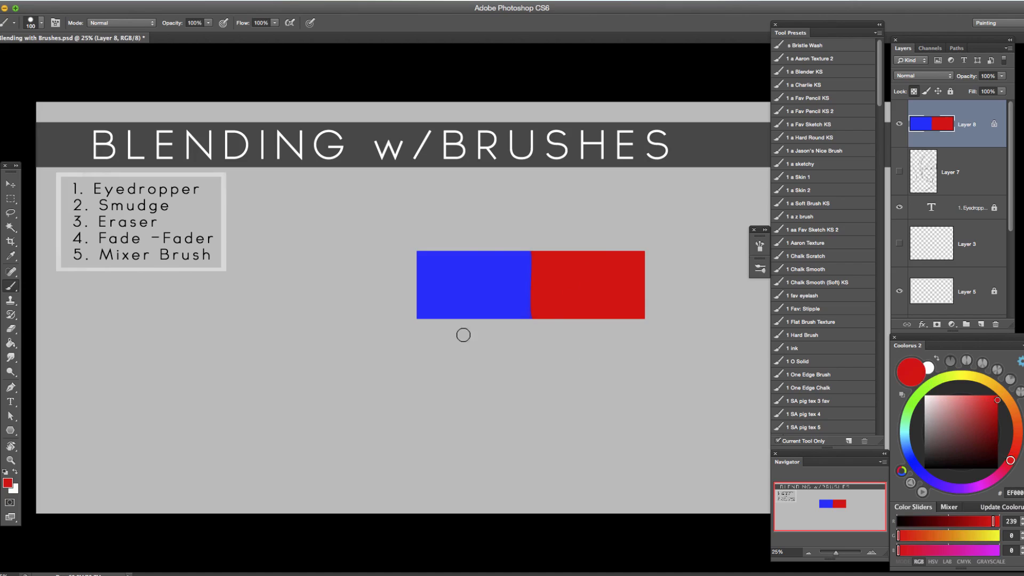
pyautogui.keyDown('alt'); pyautogui.click(506, 286); pyautogui.keyUp('alt')
pyautogui.keyDown('alt'); pyautogui.click(580, 280); pyautogui.keyUp('alt')
pyautogui.keyDown('alt'); pyautogui.click(517, 291); pyautogui.keyUp('alt')
pyautogui.keyDown('alt'); pyautogui.click(581, 284); pyautogui.keyUp('alt')
pyautogui.keyDown('alt'); pyautogui.click(556, 284); pyautogui.keyUp('alt')
pyautogui.keyDown('alt'); pyautogui.click(513, 286); pyautogui.keyUp('alt')
pyautogui.keyDown('alt'); pyautogui.click(557, 281); pyautogui.keyUp('alt')
# Enlarge the brush to 175 px, try a stroke along the blue-red boundary and undo it.
pyautogui.press(']')
pyautogui.press(']')
pyautogui.press(']')
pyautogui.moveTo(532, 267); pyautogui.dragTo(525, 316)
pyautogui.press('super+z')
# Examine the brush's Transfer settings, including the Flow Jitter control, and collapse the brush settings.
pyautogui.click(759, 251)
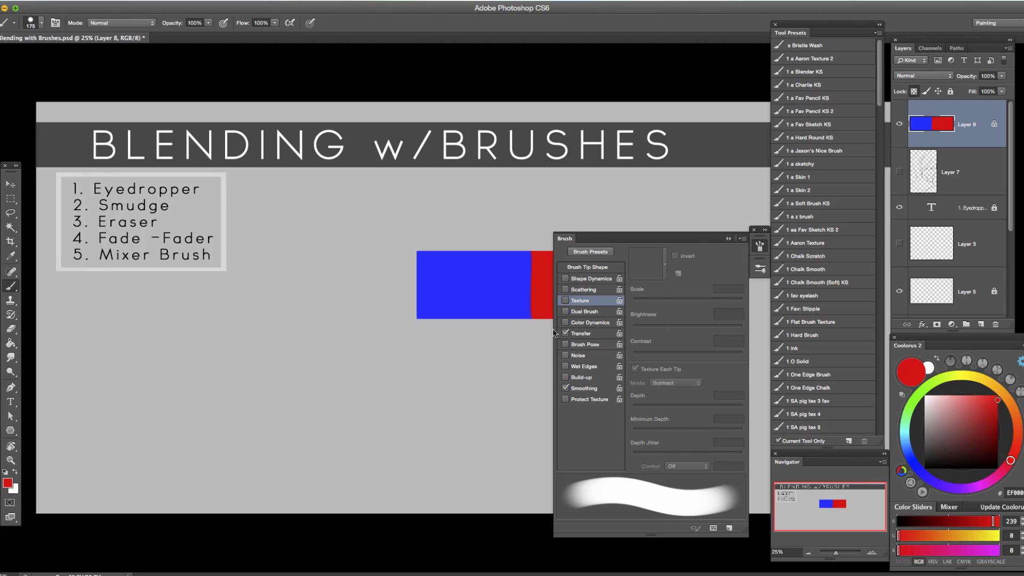
pyautogui.click(581, 334)
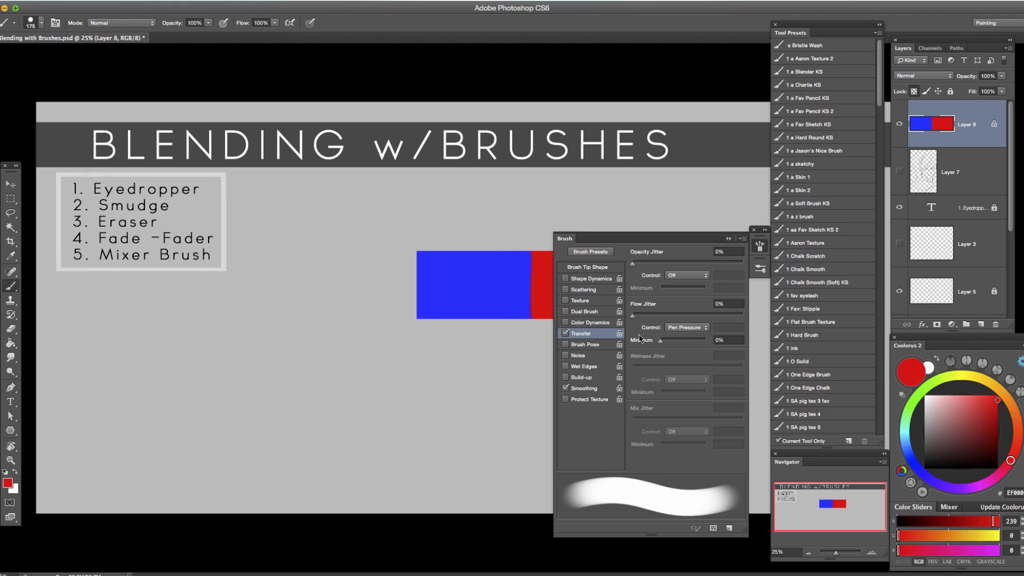
pyautogui.click(735, 236)
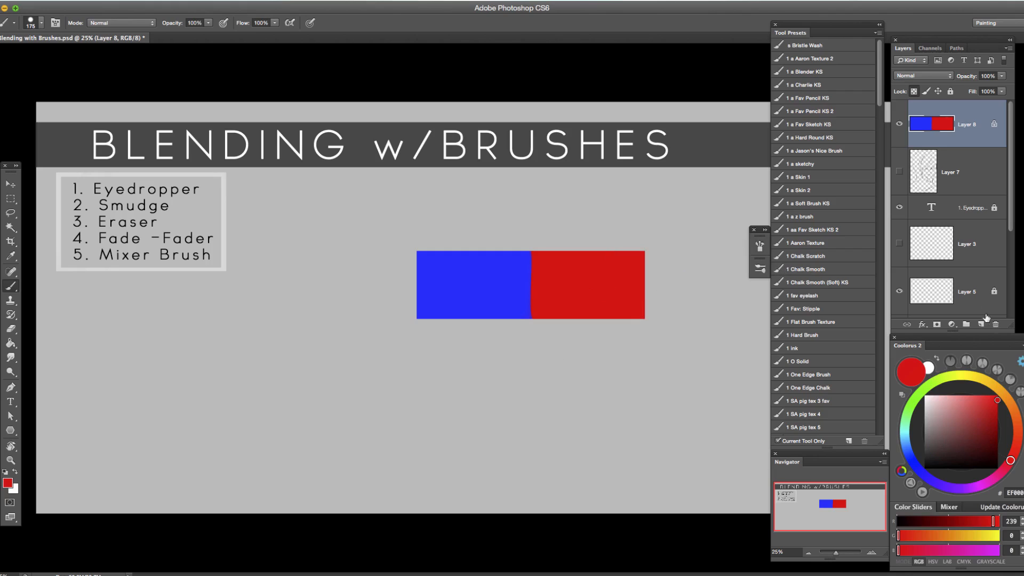
# Add a new layer, paint a heavy and a light red stroke below the bar to compare pen pressure, and undo both.
pyautogui.click(981, 324)
pyautogui.moveTo(663, 351)
pyautogui.mouseDown()
pyautogui.moveTo(616, 388)
pyautogui.moveTo(527, 408)
pyautogui.mouseUp()
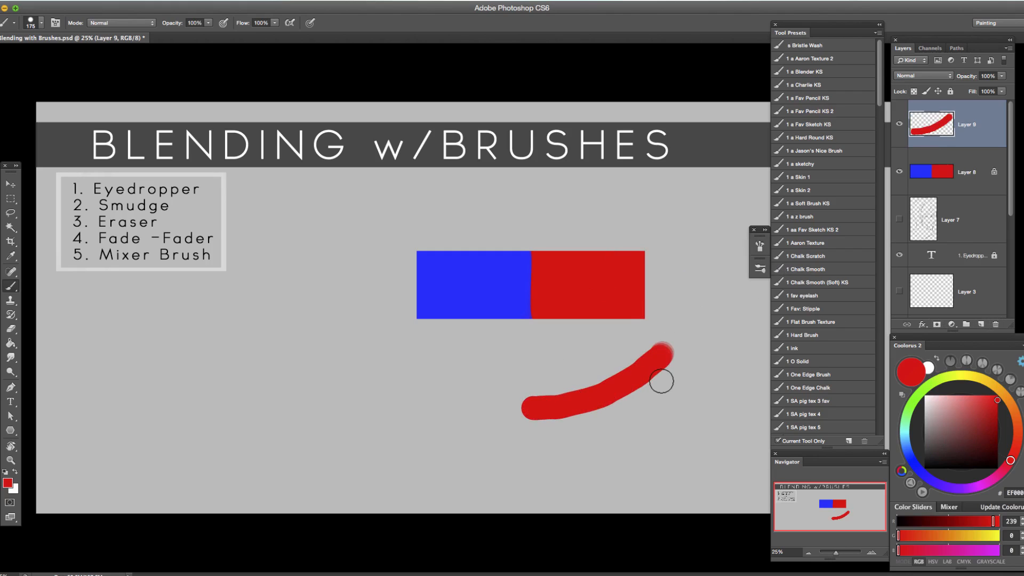
pyautogui.moveTo(670, 371)
pyautogui.mouseDown()
pyautogui.moveTo(604, 421)
pyautogui.moveTo(622, 410)
pyautogui.moveTo(540, 431)
pyautogui.mouseUp()
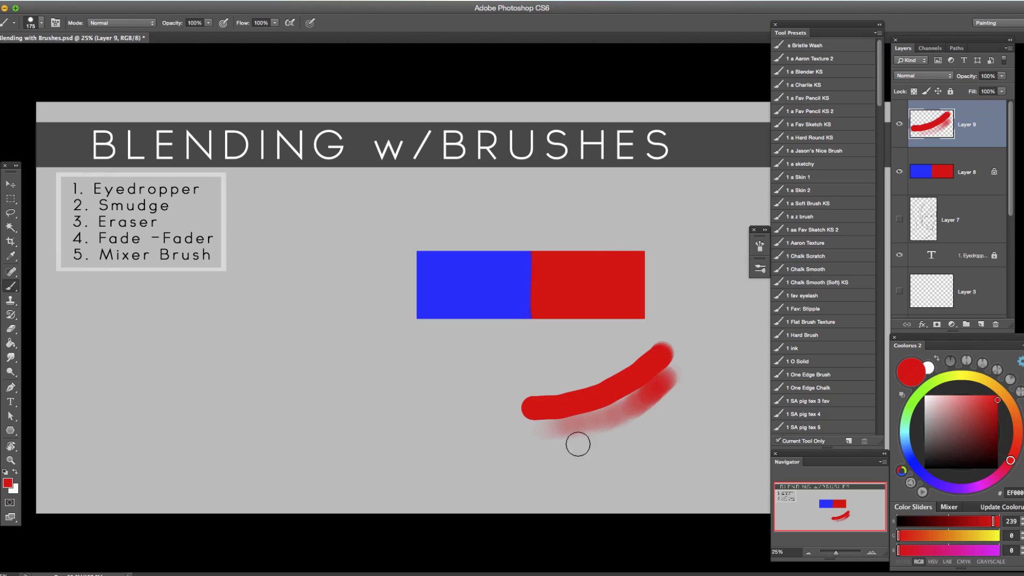
pyautogui.press('super+alt+z')
pyautogui.press('super+alt+z')
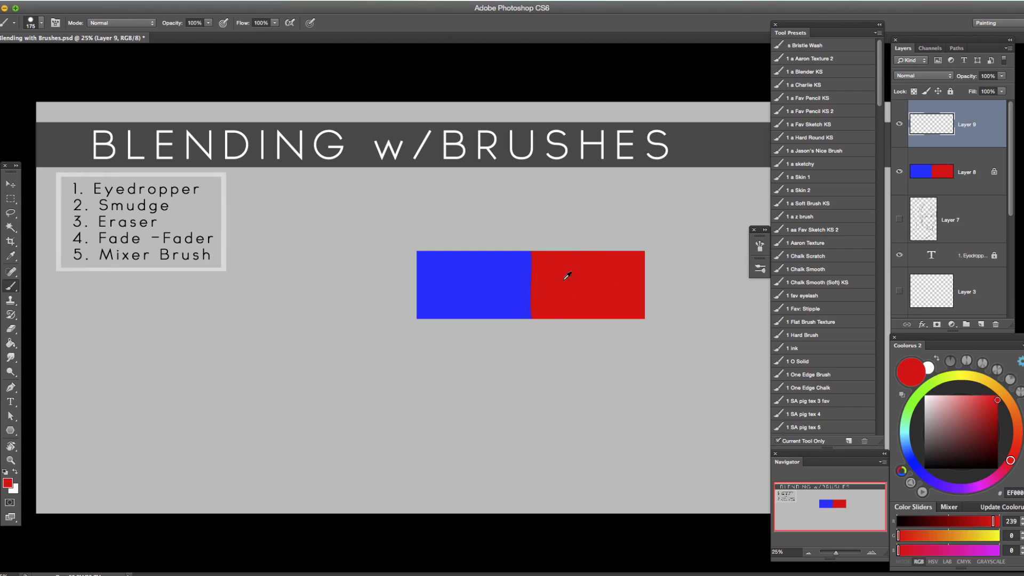
# Try a light red stroke over the blue-red boundary on the new layer, undo it and delete that layer.
pyautogui.moveTo(537, 256)
pyautogui.mouseDown()
pyautogui.moveTo(526, 293)
pyautogui.moveTo(530, 258)
pyautogui.mouseUp()
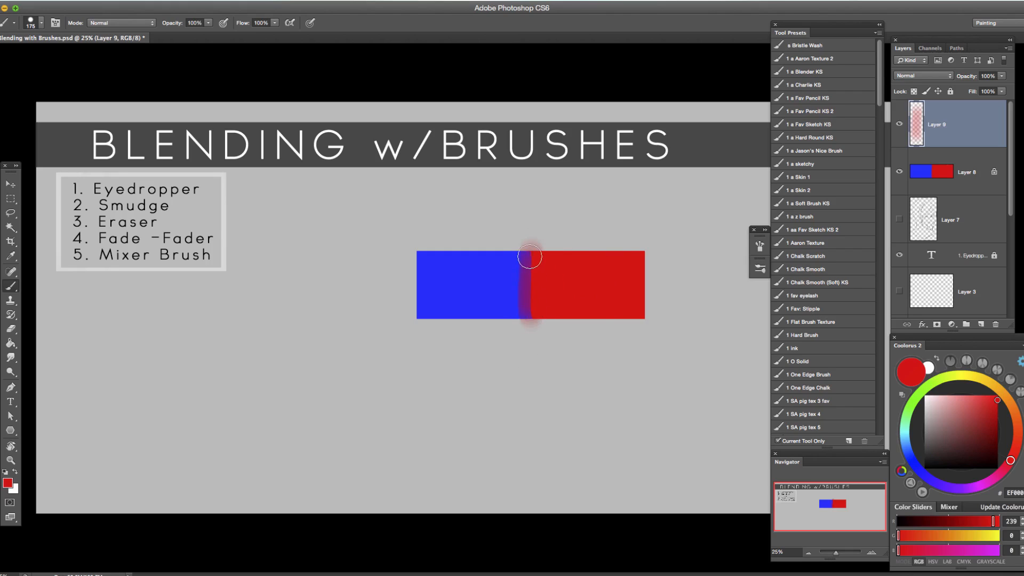
pyautogui.hotkey('ctrl', 'z')
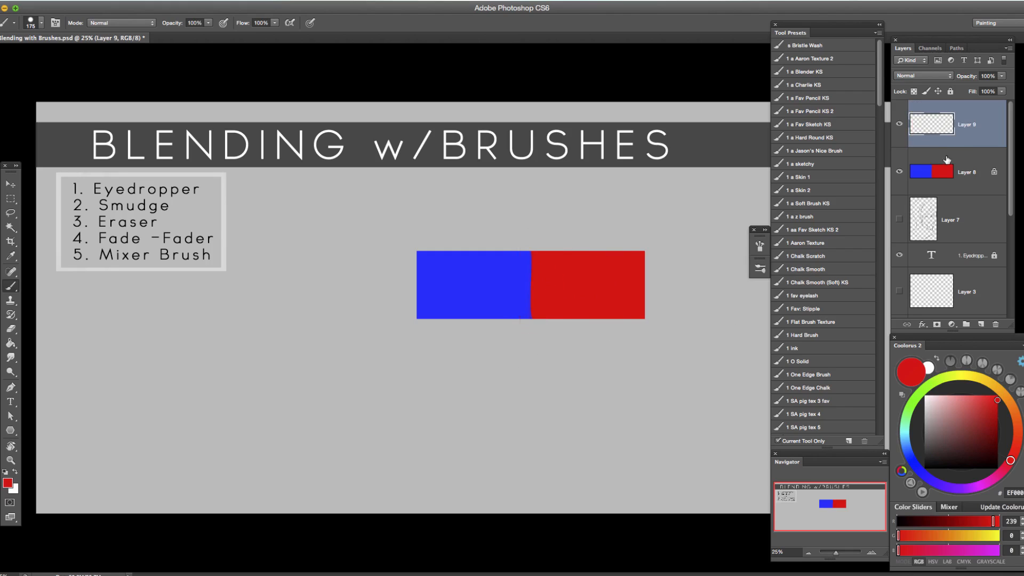
pyautogui.click(996, 324)
pyautogui.click(606, 201)
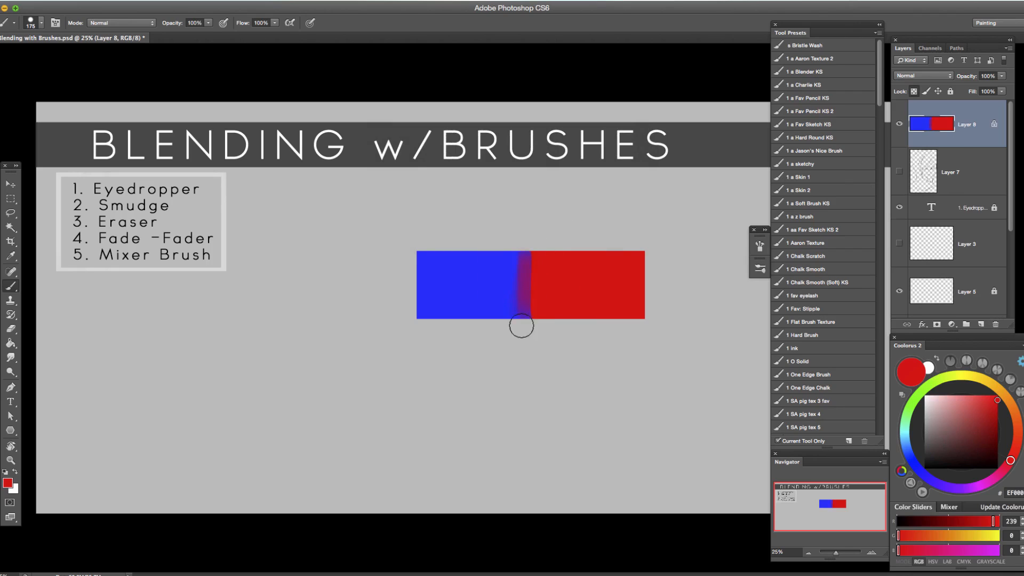
# Soften the blue-red boundary on Layer 8 with light strokes of red and colours sampled on either side.
pyautogui.moveTo(528, 320)
pyautogui.mouseDown()
pyautogui.moveTo(526, 271)
pyautogui.moveTo(519, 311)
pyautogui.moveTo(520, 254)
pyautogui.moveTo(514, 320)
pyautogui.moveTo(509, 267)
pyautogui.moveTo(539, 252)
pyautogui.moveTo(514, 257)
pyautogui.moveTo(513, 295)
pyautogui.moveTo(520, 252)
pyautogui.moveTo(523, 337)
pyautogui.mouseUp()
pyautogui.keyDown('alt'); pyautogui.click(498, 288); pyautogui.keyUp('alt')
pyautogui.keyDown('alt'); pyautogui.click(544, 282); pyautogui.keyUp('alt')
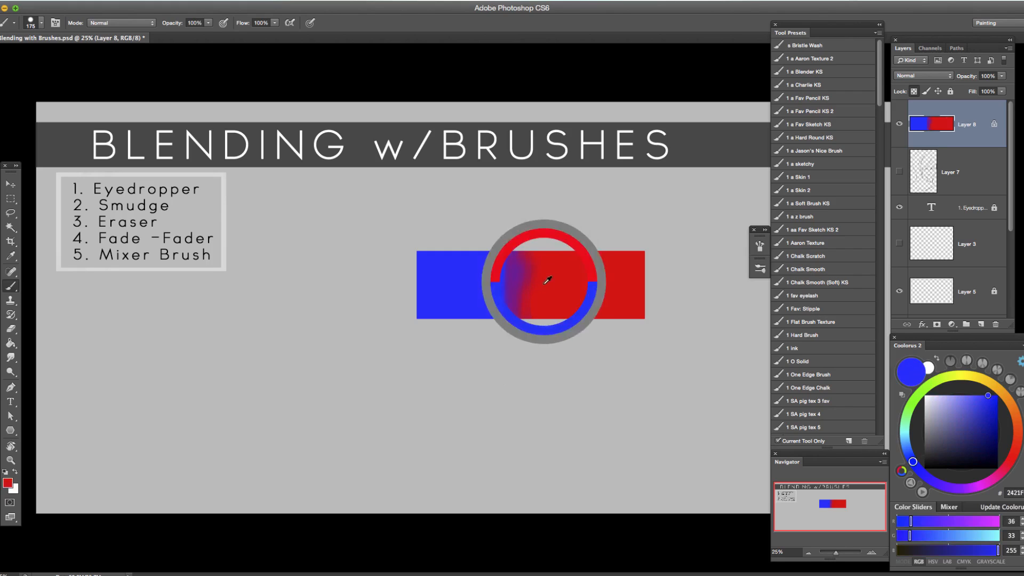
pyautogui.keyDown('alt'); pyautogui.click(510, 261); pyautogui.keyUp('alt')
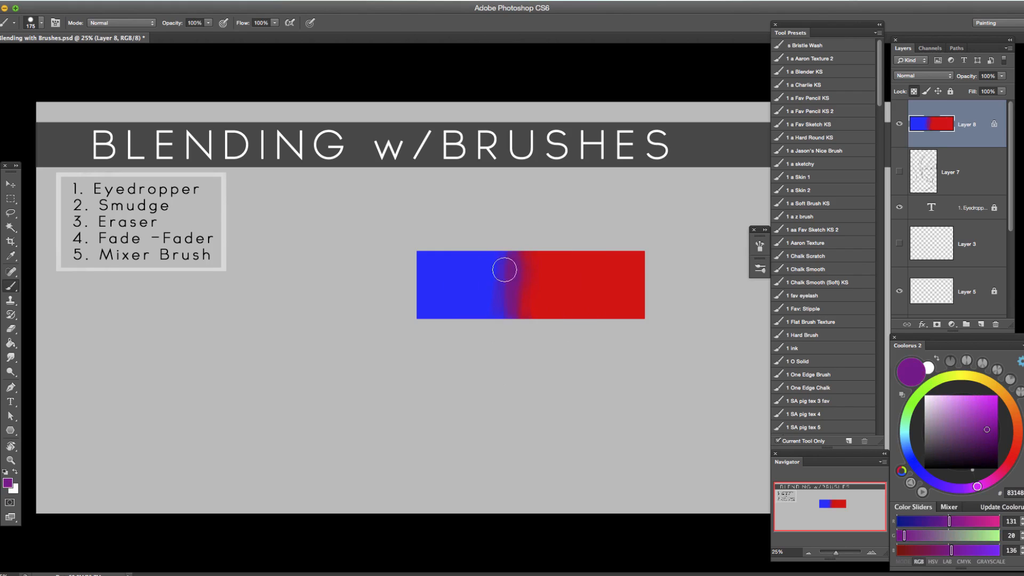
# Extend the purple transition into the red side of the bar with light strokes of purple and red sampled nearby.
pyautogui.keyDown('alt'); pyautogui.click(513, 272); pyautogui.keyUp('alt')
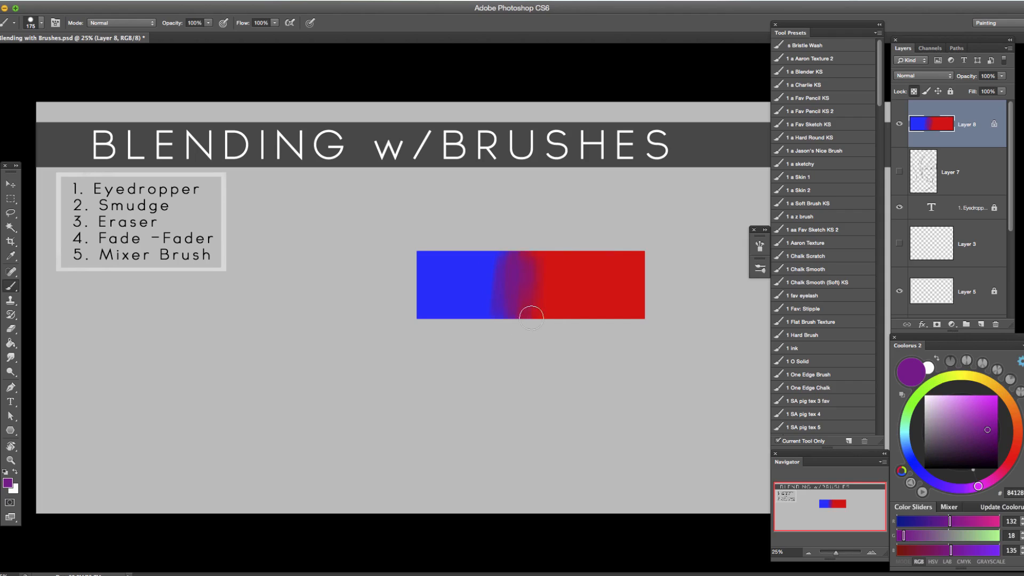
pyautogui.keyDown('alt'); pyautogui.click(552, 288); pyautogui.keyUp('alt')
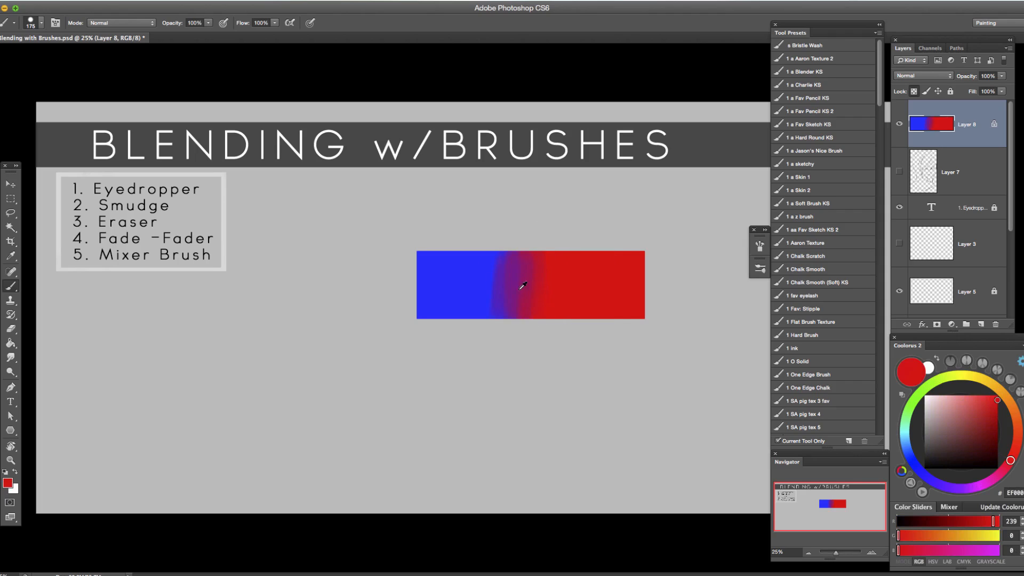
pyautogui.keyDown('alt'); pyautogui.click(522, 292); pyautogui.keyUp('alt')
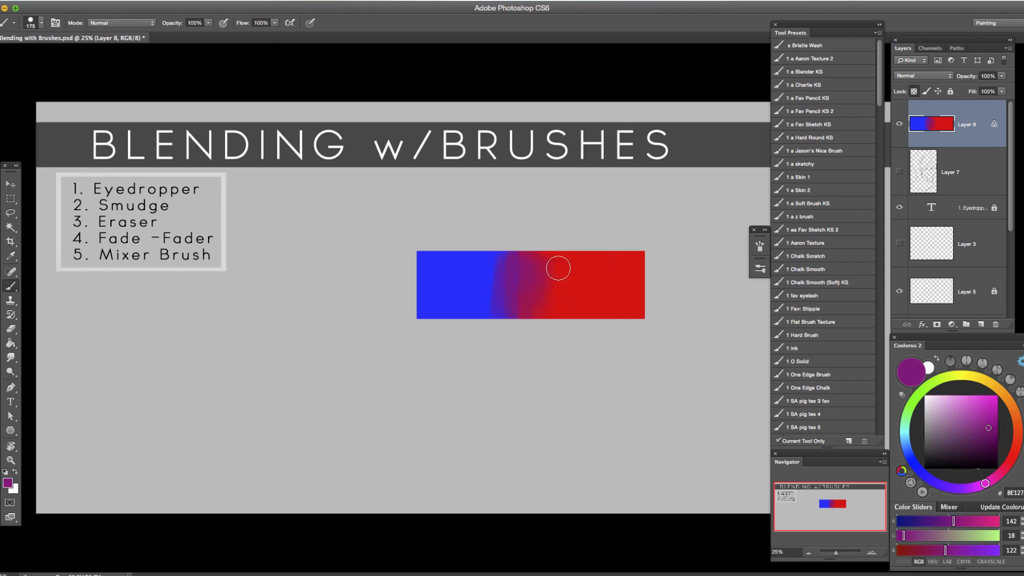
pyautogui.keyDown('alt'); pyautogui.click(559, 286); pyautogui.keyUp('alt')
pyautogui.keyDown('alt'); pyautogui.click(568, 276); pyautogui.keyUp('alt')
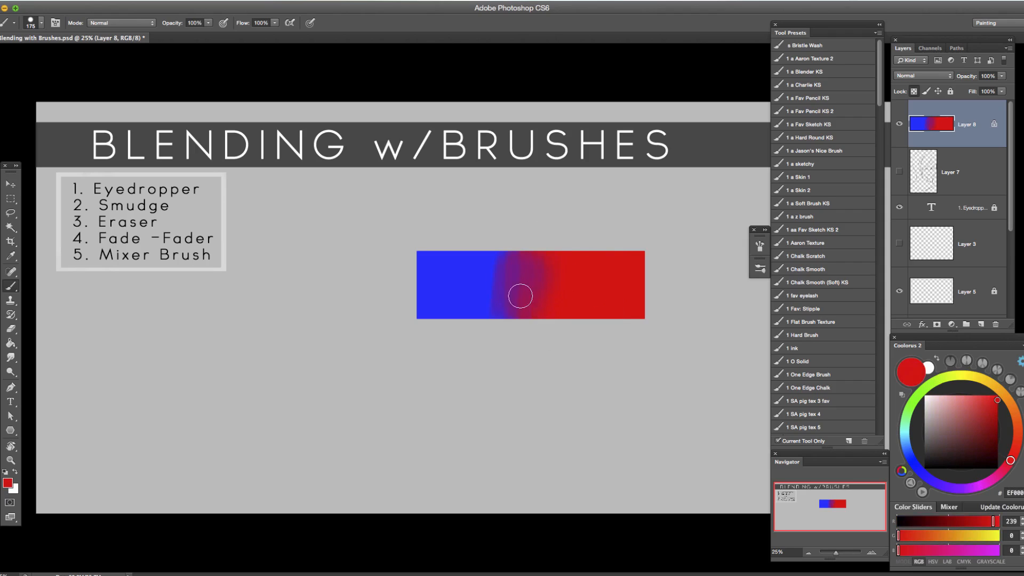
# Smooth both sides of the purple transition with light strokes of blue and reds sampled from the bar.
pyautogui.keyDown('alt'); pyautogui.click(484, 287); pyautogui.keyUp('alt')
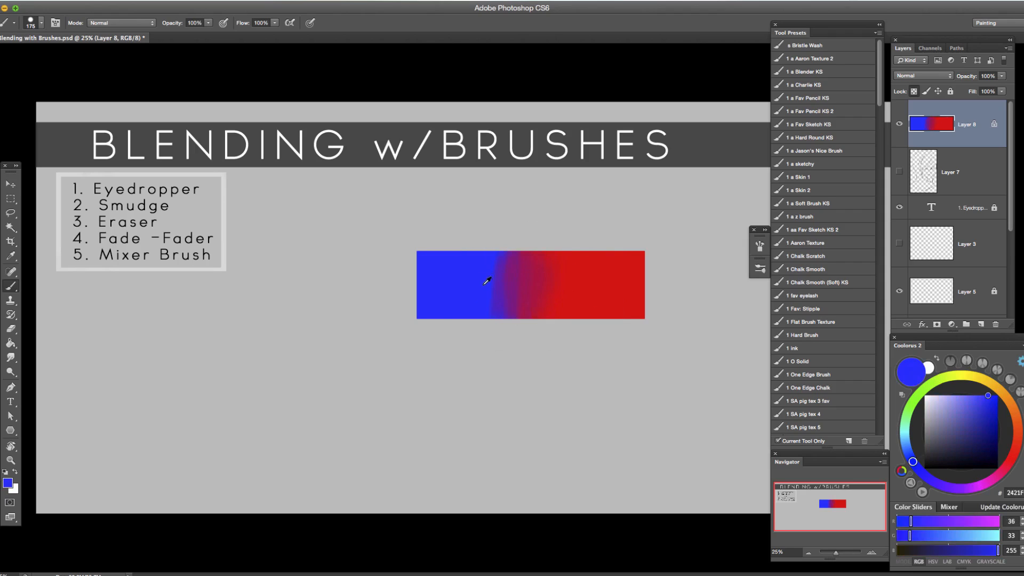
pyautogui.moveTo(525, 247); pyautogui.dragTo(530, 278)
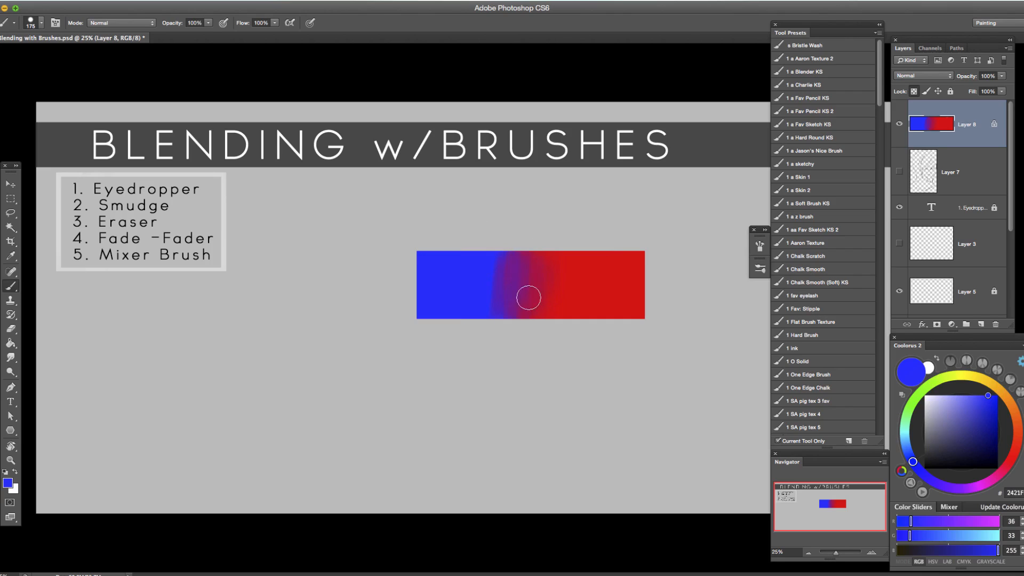
pyautogui.keyDown('alt'); pyautogui.click(554, 292); pyautogui.keyUp('alt')
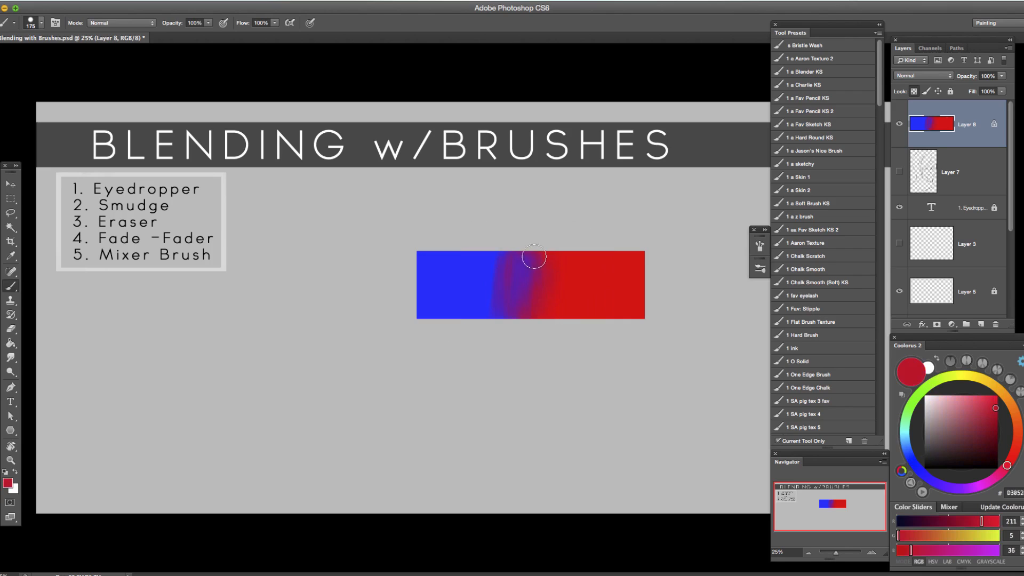
pyautogui.keyDown('alt'); pyautogui.click(548, 257); pyautogui.keyUp('alt')
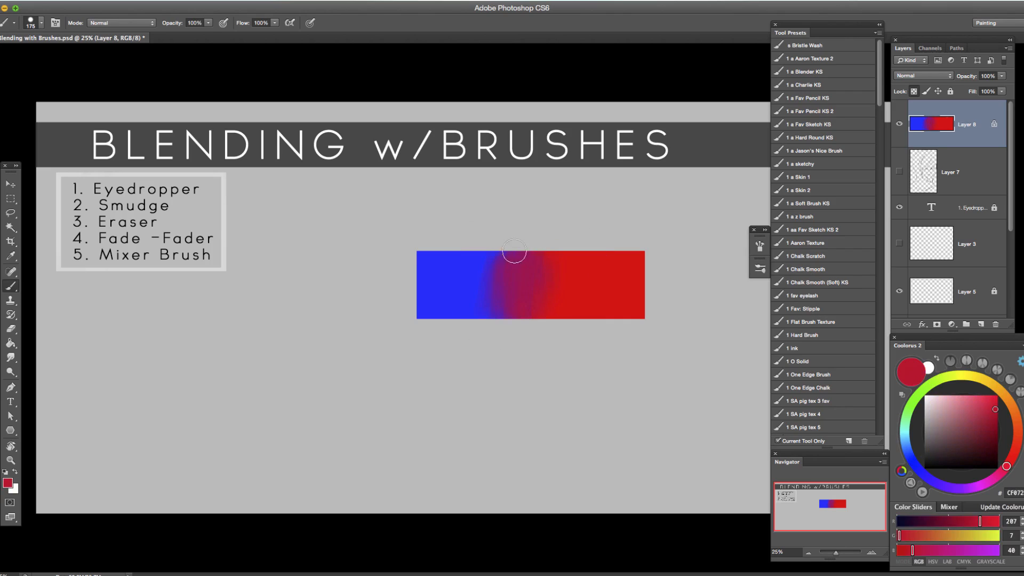
pyautogui.keyDown('alt'); pyautogui.click(480, 278); pyautogui.keyUp('alt')
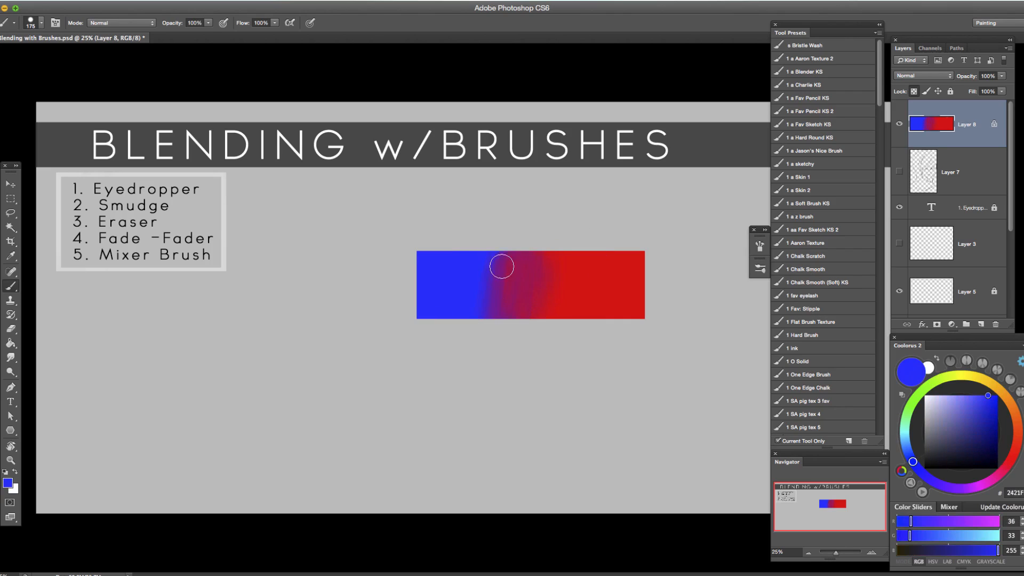
pyautogui.moveTo(502, 325); pyautogui.dragTo(512, 288)
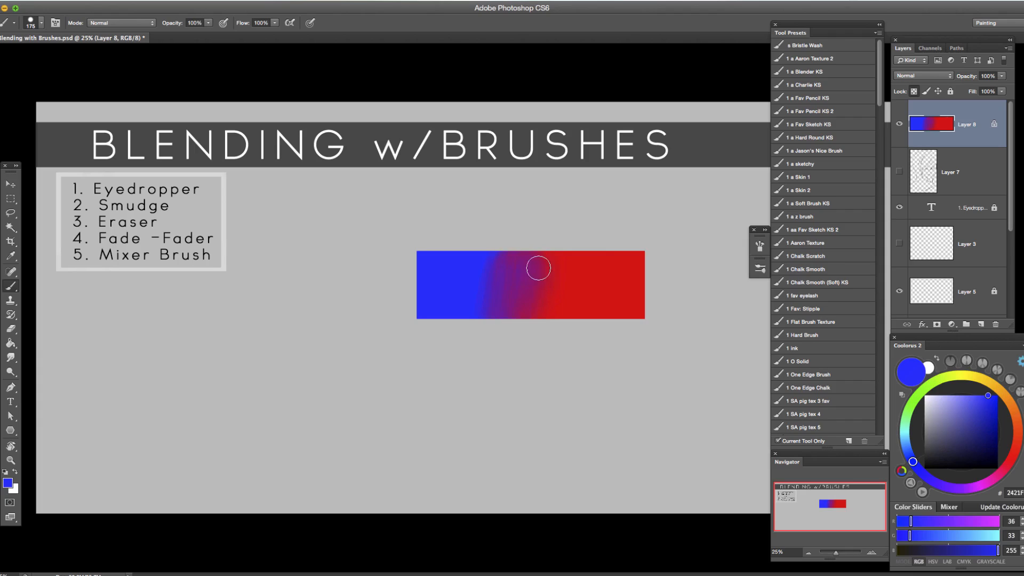
pyautogui.keyDown('alt'); pyautogui.click(547, 269); pyautogui.keyUp('alt')
pyautogui.moveTo(540, 250)
pyautogui.mouseDown()
pyautogui.moveTo(521, 304)
pyautogui.moveTo(528, 314)
pyautogui.mouseUp()
# Switch to a soft round brush preset and enlarge the brush to 400 px.
pyautogui.click(760, 269)
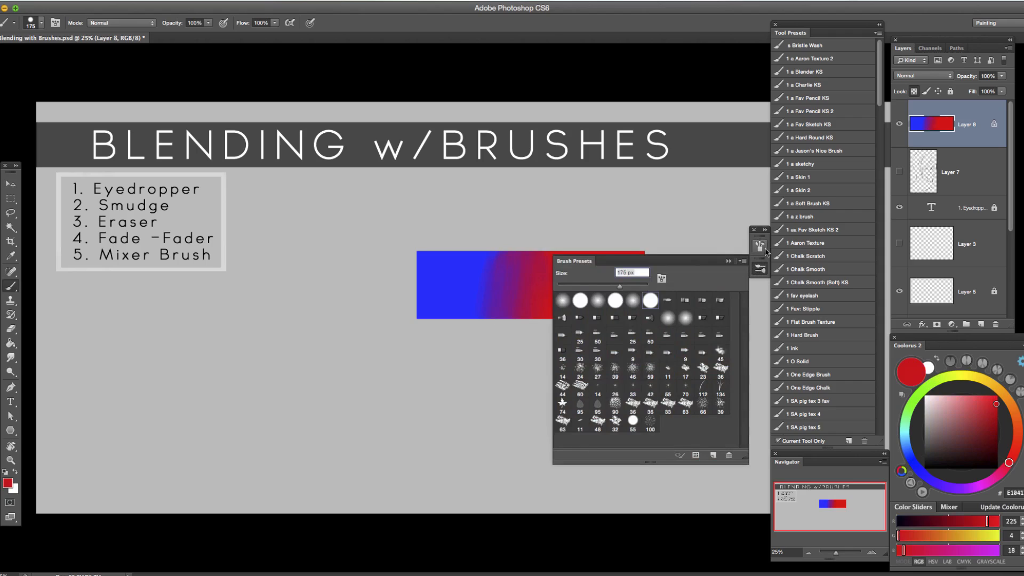
pyautogui.click(633, 300)
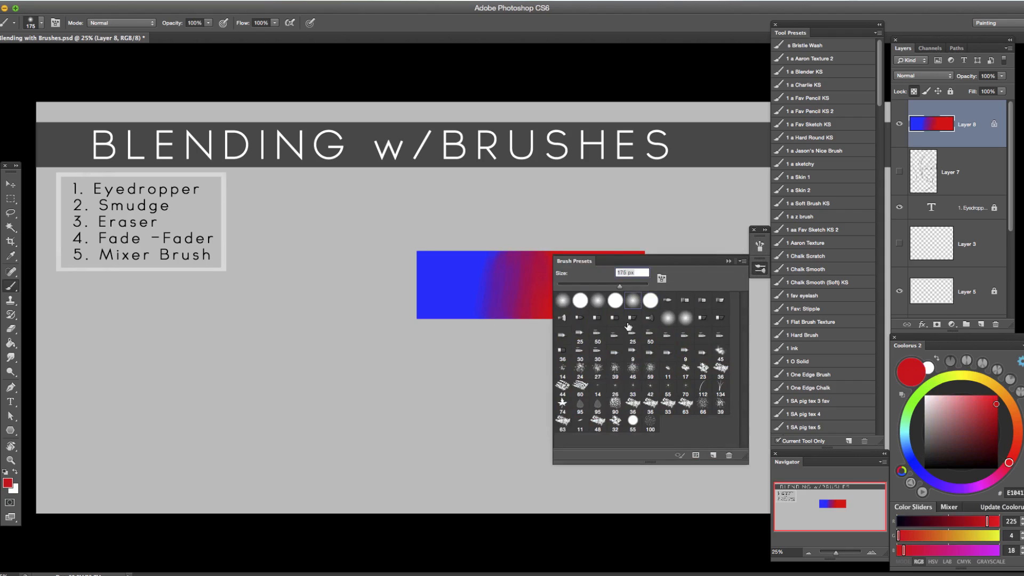
pyautogui.click(728, 261)
pyautogui.press(']')
pyautogui.press(']')
pyautogui.press(']')
pyautogui.press(']')
pyautogui.press(']')
pyautogui.press(']')
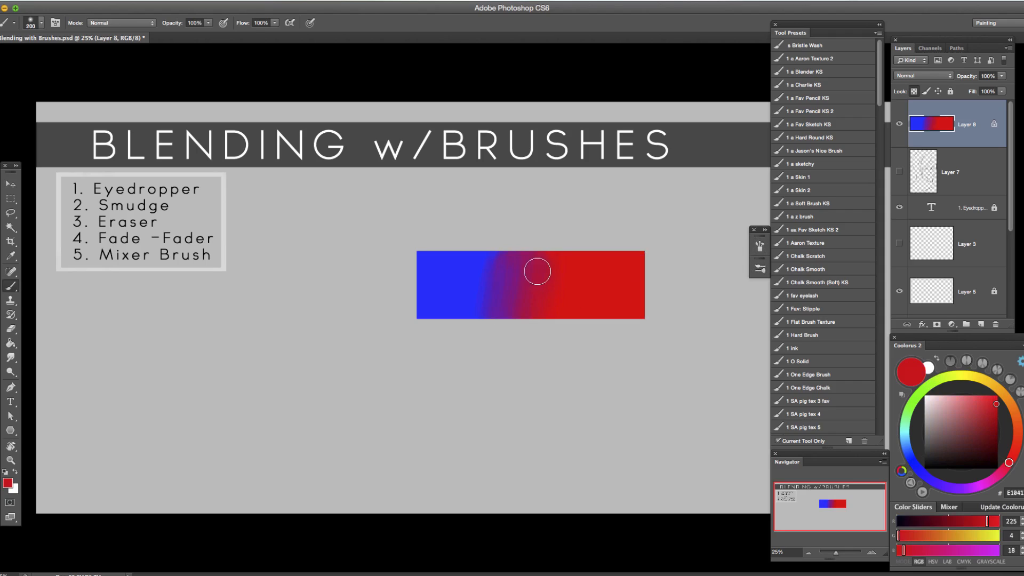
pyautogui.press('[')
pyautogui.press('[')
pyautogui.press('[')
pyautogui.press(']')
pyautogui.press(']')
pyautogui.press('[')
pyautogui.press(']')
pyautogui.press(']')
pyautogui.press(']')
pyautogui.press(']')
pyautogui.press('[')
pyautogui.press('[')
pyautogui.press('[')
# Blend the blue side of the transition with the large soft brush, using magenta, violet and blue sampled from the bar.
pyautogui.keyDown('alt'); pyautogui.click(531, 270); pyautogui.keyUp('alt')
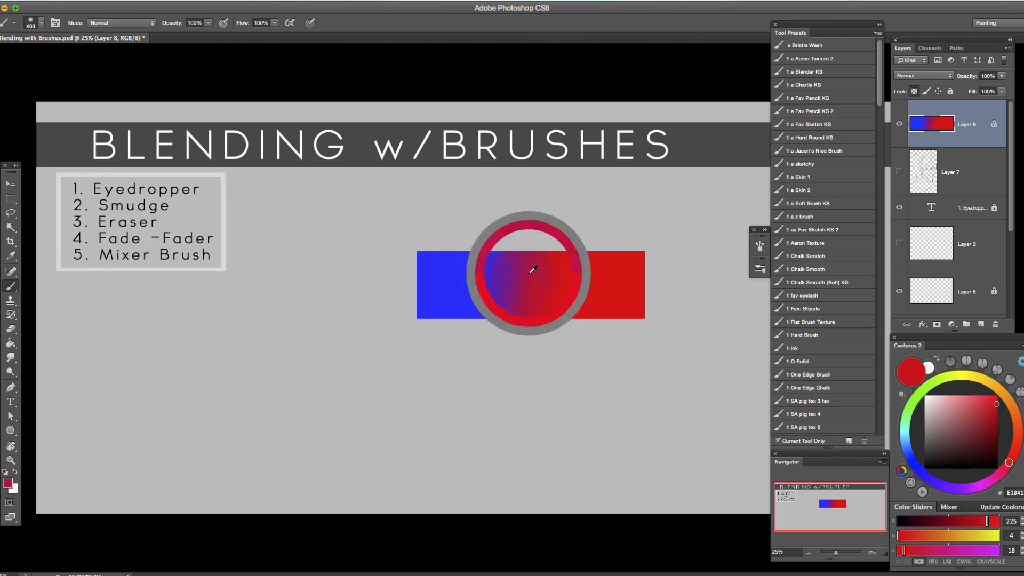
pyautogui.keyDown('alt'); pyautogui.click(491, 279); pyautogui.keyUp('alt')
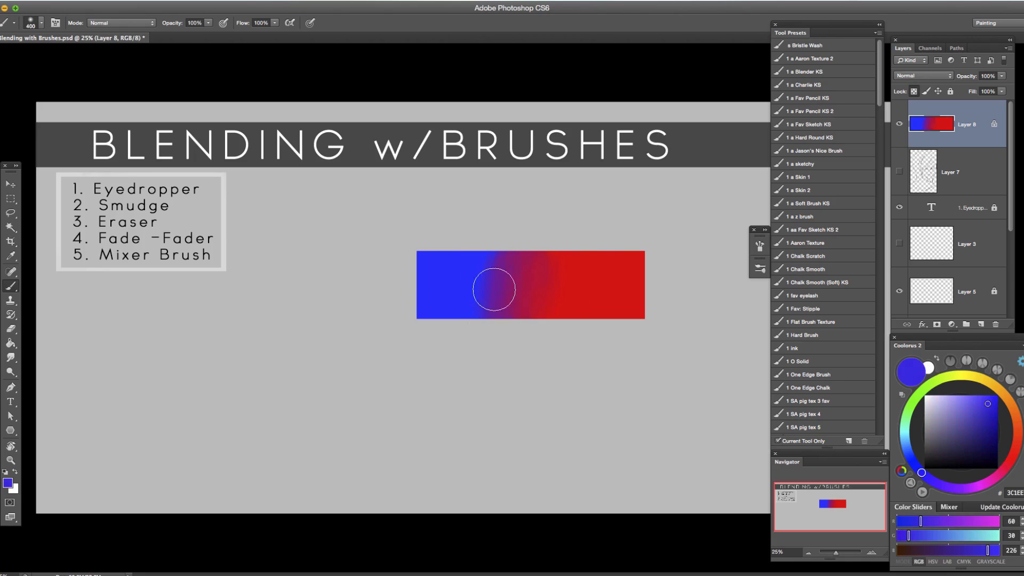
pyautogui.keyDown('alt'); pyautogui.click(487, 265); pyautogui.keyUp('alt')
pyautogui.keyDown('alt'); pyautogui.click(478, 282); pyautogui.keyUp('alt')
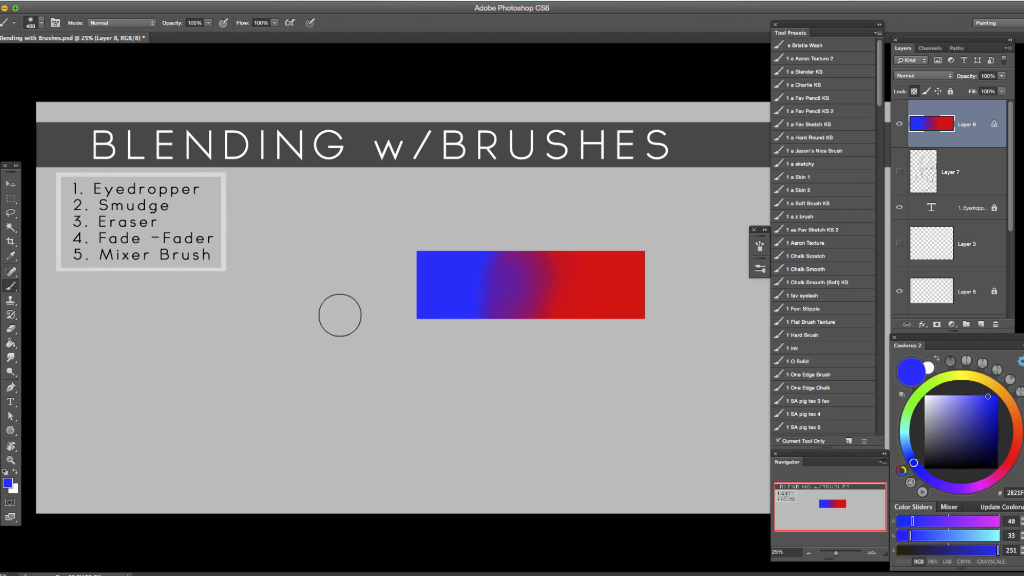
# Blend the transition into the red half with soft strokes of red and purples sampled across it, leaving no extra layer.
pyautogui.keyDown('alt'); pyautogui.click(589, 278); pyautogui.keyUp('alt')
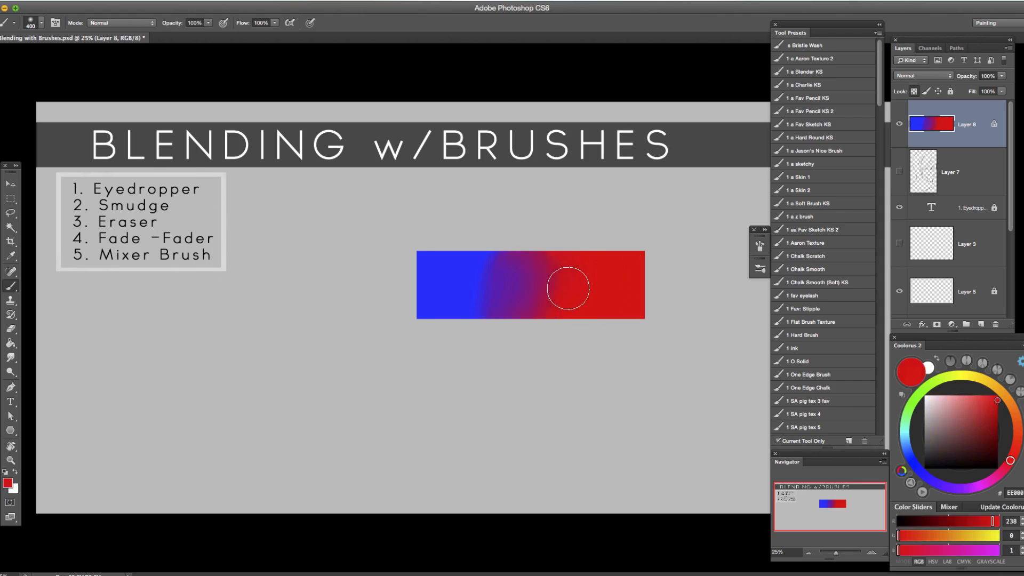
pyautogui.keyDown('alt'); pyautogui.click(479, 277); pyautogui.keyUp('alt')
pyautogui.keyDown('alt'); pyautogui.click(501, 280); pyautogui.keyUp('alt')
pyautogui.keyDown('alt'); pyautogui.click(521, 280); pyautogui.keyUp('alt')
pyautogui.keyDown('alt'); pyautogui.click(531, 280); pyautogui.keyUp('alt')
pyautogui.moveTo(538, 276); pyautogui.dragTo(544, 267)
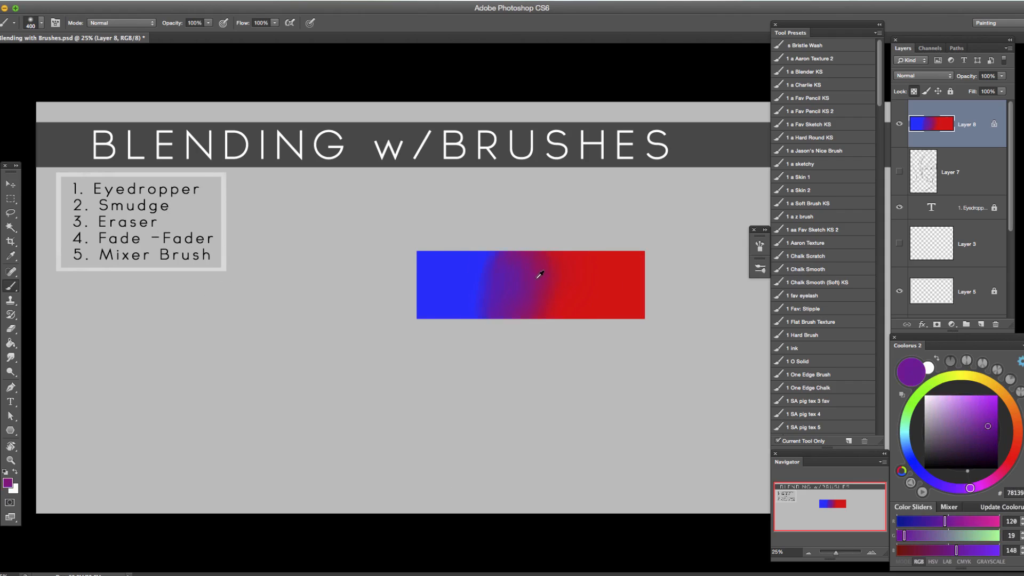
pyautogui.keyDown('alt'); pyautogui.click(556, 286); pyautogui.keyUp('alt')
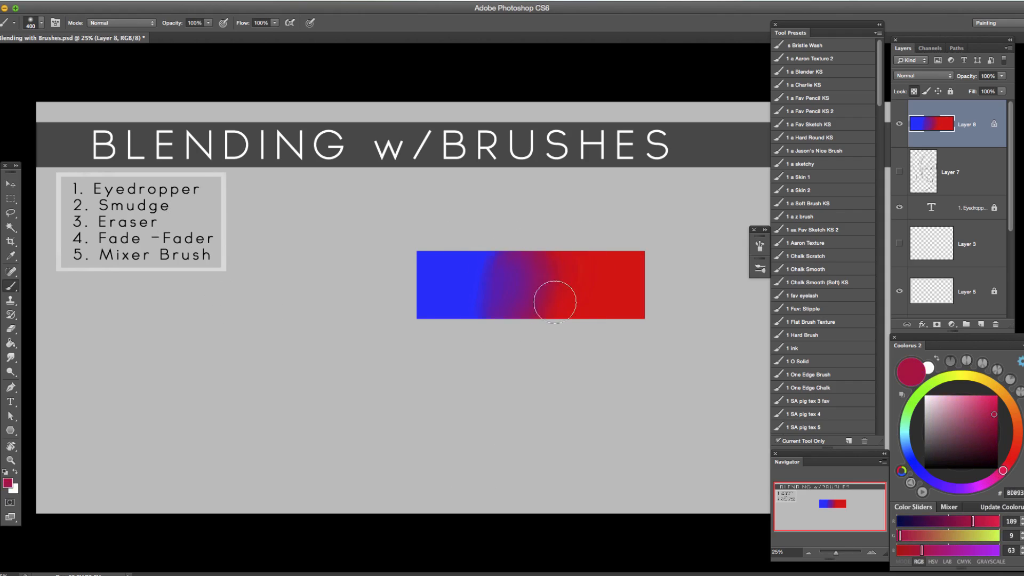
pyautogui.keyDown('alt'); pyautogui.click(564, 274); pyautogui.keyUp('alt')
pyautogui.click(981, 324)
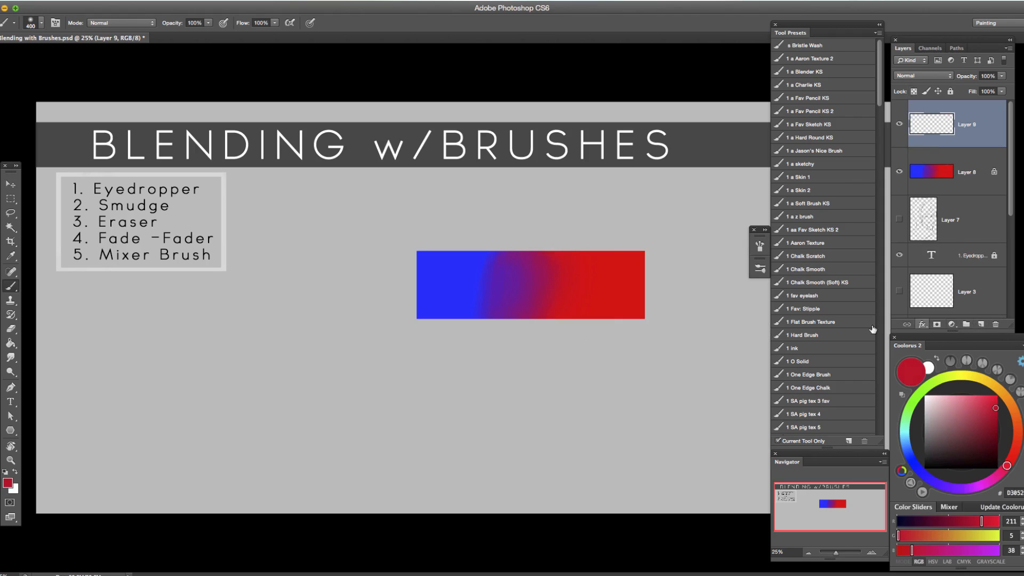
pyautogui.press('super+z')
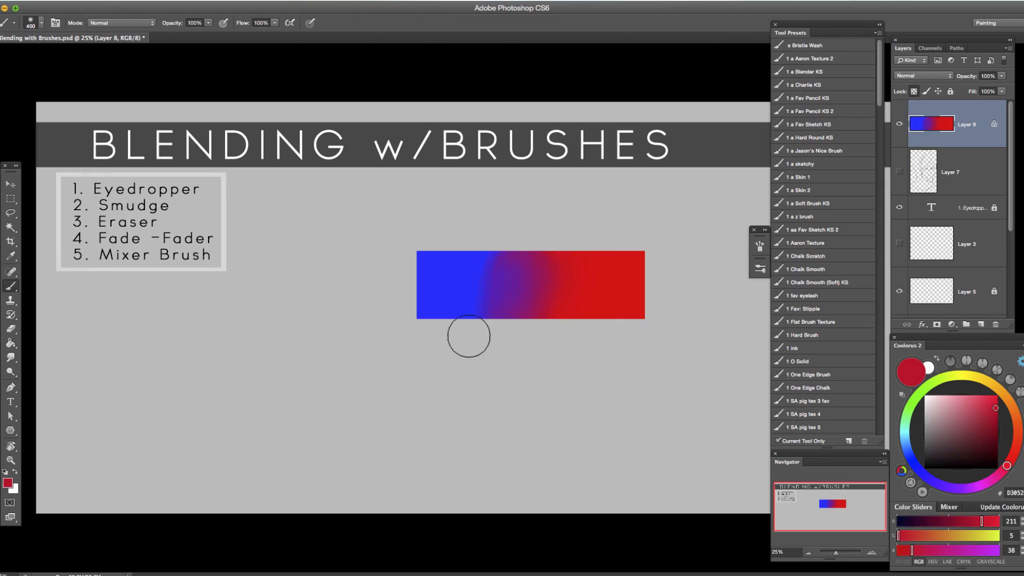
# Reduce the brush to 125 px and sample the pure red from the bar as the painting colour.
pyautogui.press('[')
pyautogui.press('[')
pyautogui.press('[')
pyautogui.press('[')
pyautogui.moveTo(989, 413); pyautogui.dragTo(995, 395)
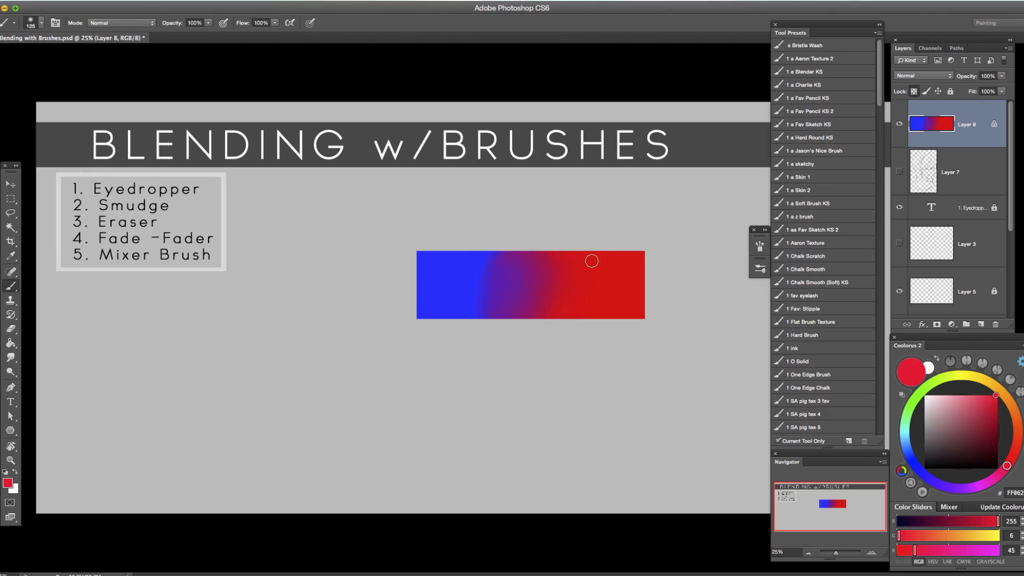
pyautogui.keyDown('alt'); pyautogui.click(602, 271); pyautogui.keyUp('alt')
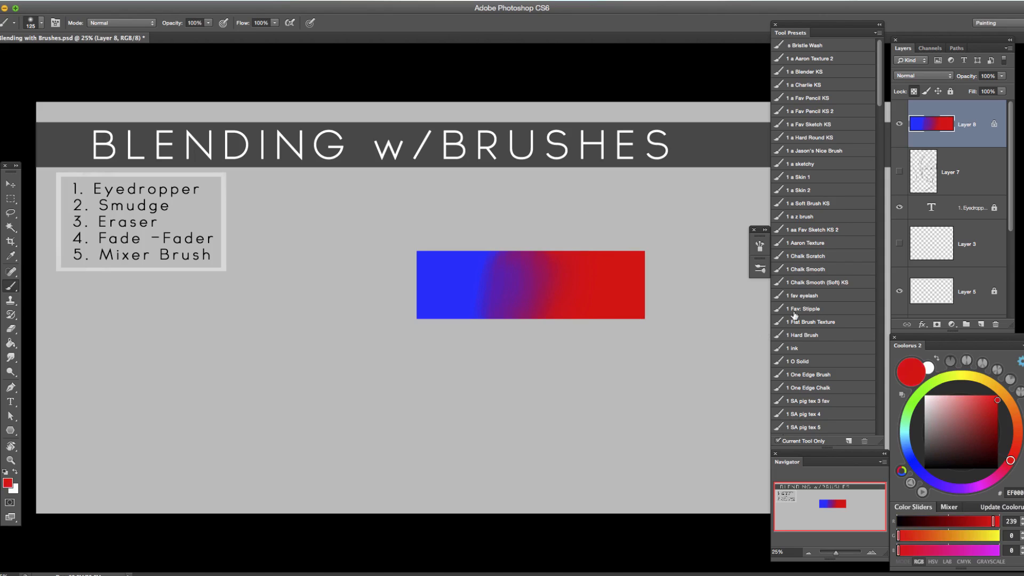
# Check the soft brush's Transfer settings and switch to a hard round brush preset.
pyautogui.click(760, 246)
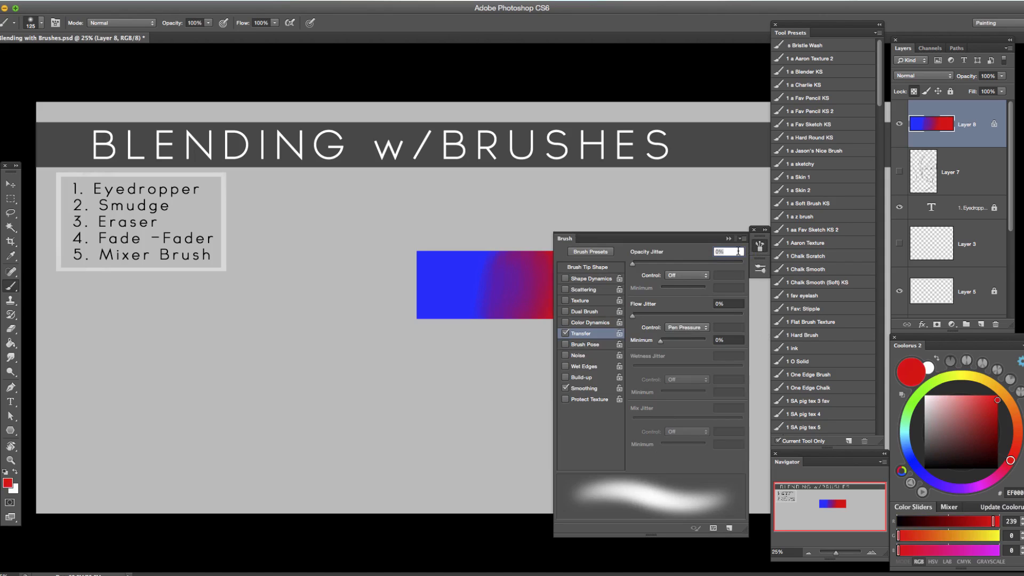
pyautogui.click(760, 246)
pyautogui.click(758, 270)
pyautogui.click(618, 302)
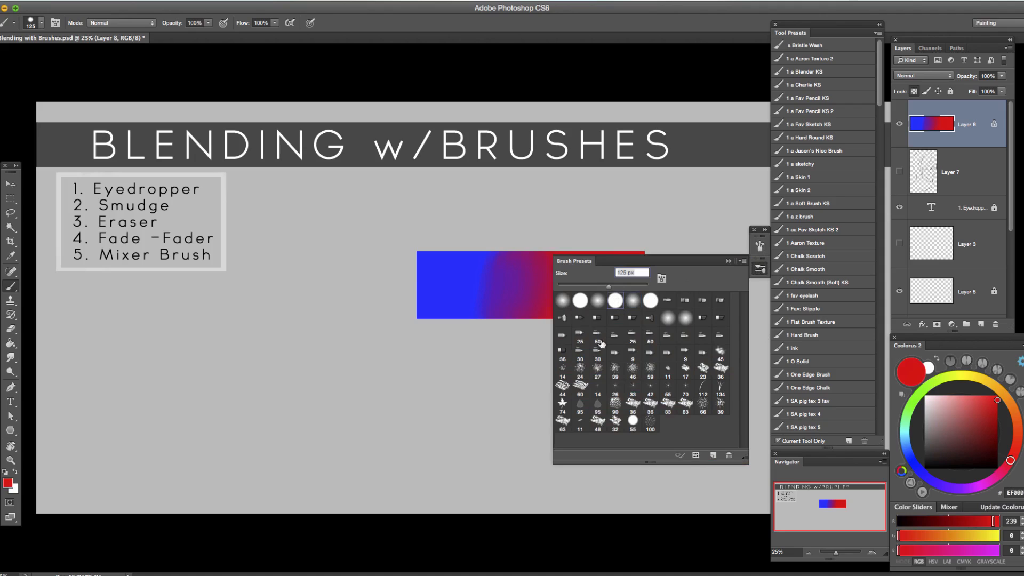
pyautogui.click(728, 262)
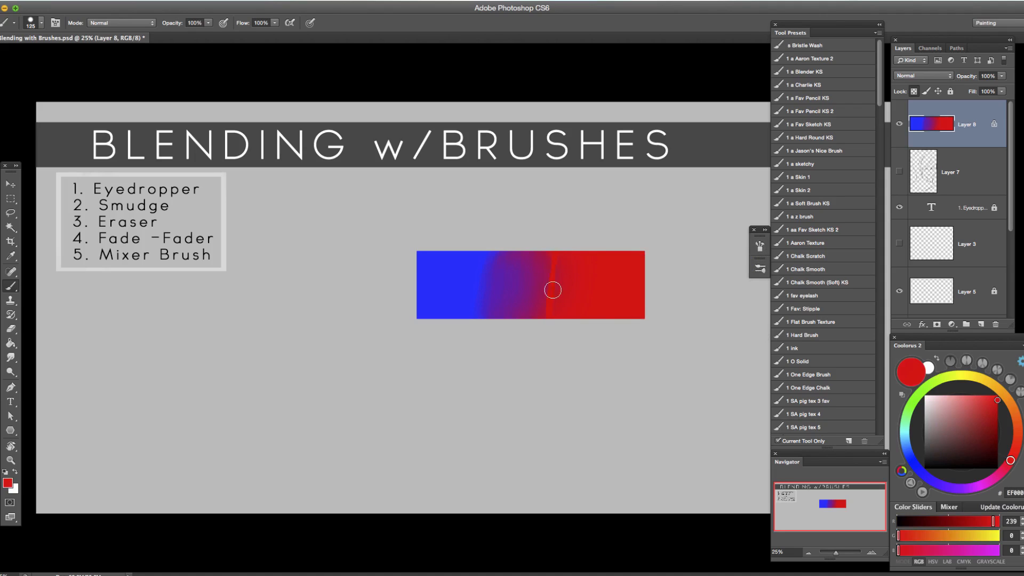
# Turn off Shape Dynamics and turn on Transfer for the hard round brush.
pyautogui.click(759, 247)
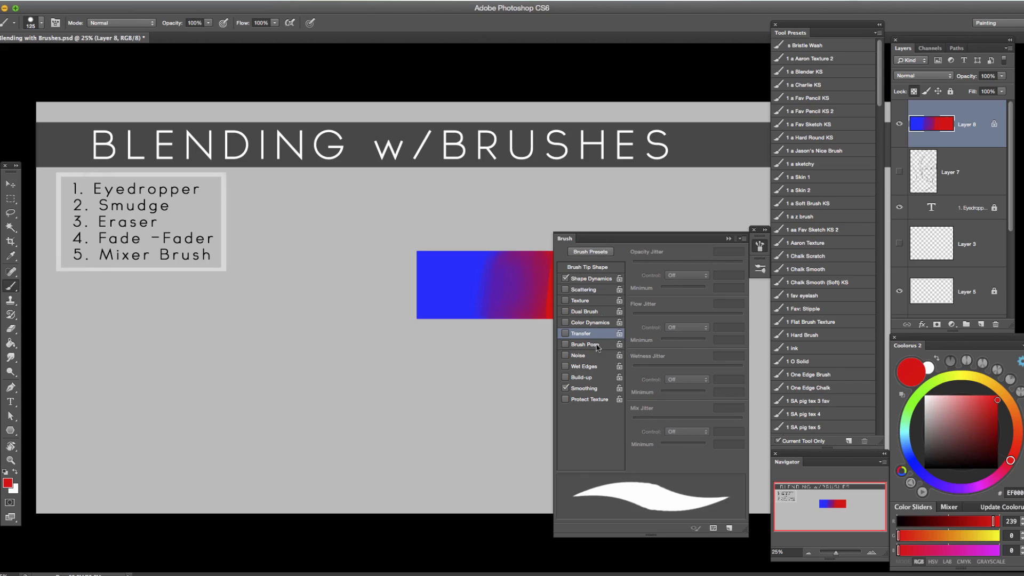
pyautogui.click(565, 279)
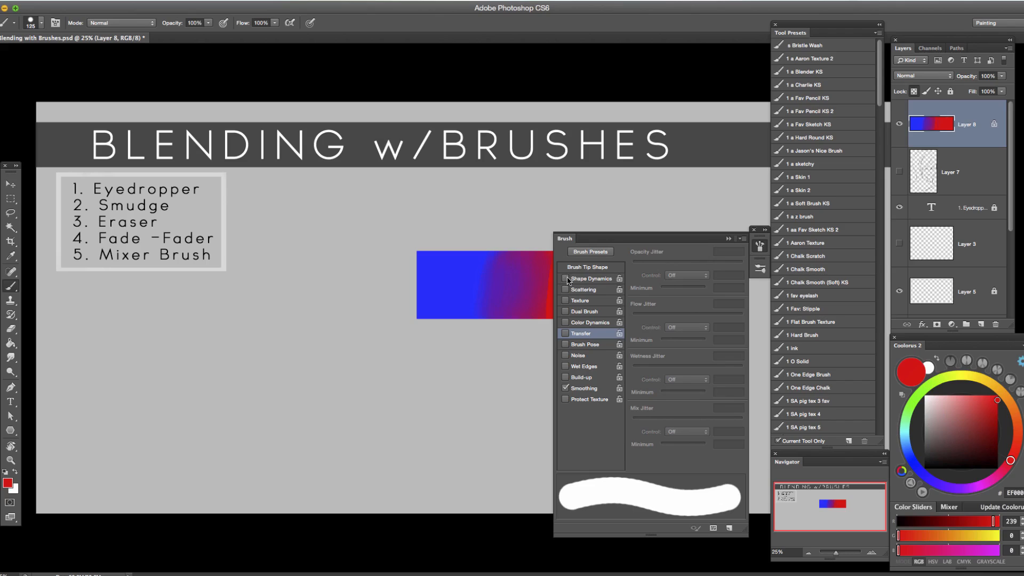
pyautogui.click(578, 334)
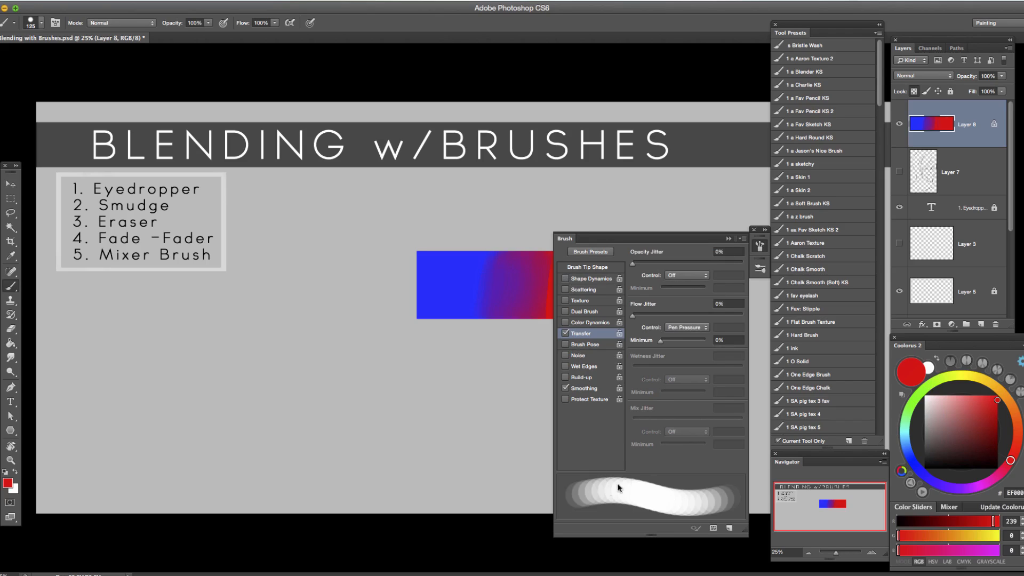
pyautogui.click(729, 239)
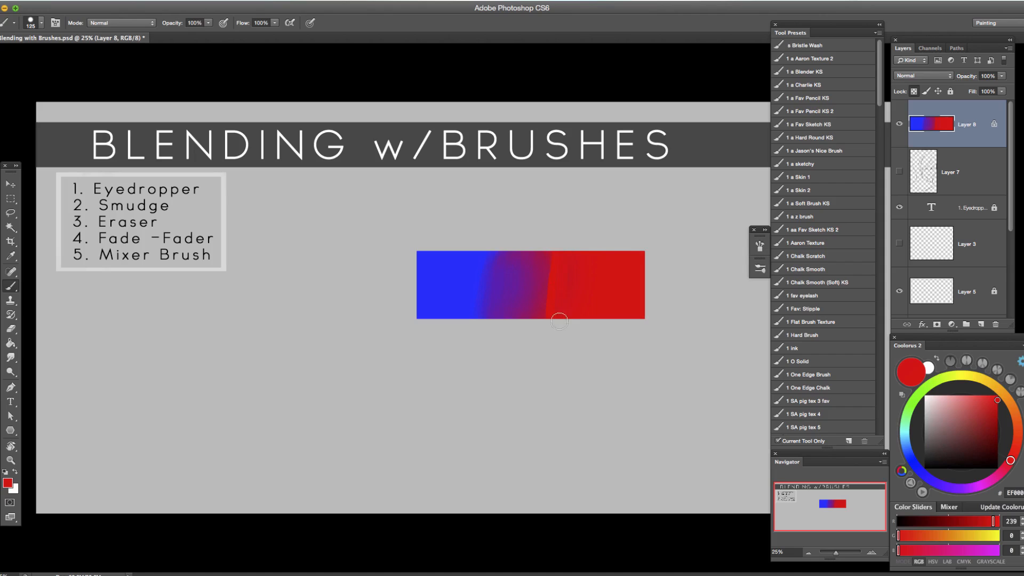
# Enlarge the brush to 200 px and repaint the bar in solid sampled blue and red with a hard boundary between them.
pyautogui.press(']')
pyautogui.press(']')
pyautogui.press(']')
pyautogui.moveTo(556, 252)
pyautogui.mouseDown()
pyautogui.moveTo(552, 278)
pyautogui.moveTo(577, 267)
pyautogui.mouseUp()
pyautogui.keyDown('alt'); pyautogui.click(469, 274); pyautogui.keyUp('alt')
pyautogui.moveTo(492, 297)
pyautogui.mouseDown()
pyautogui.moveTo(516, 260)
pyautogui.moveTo(525, 320)
pyautogui.mouseUp()
pyautogui.moveTo(534, 258); pyautogui.dragTo(531, 326)
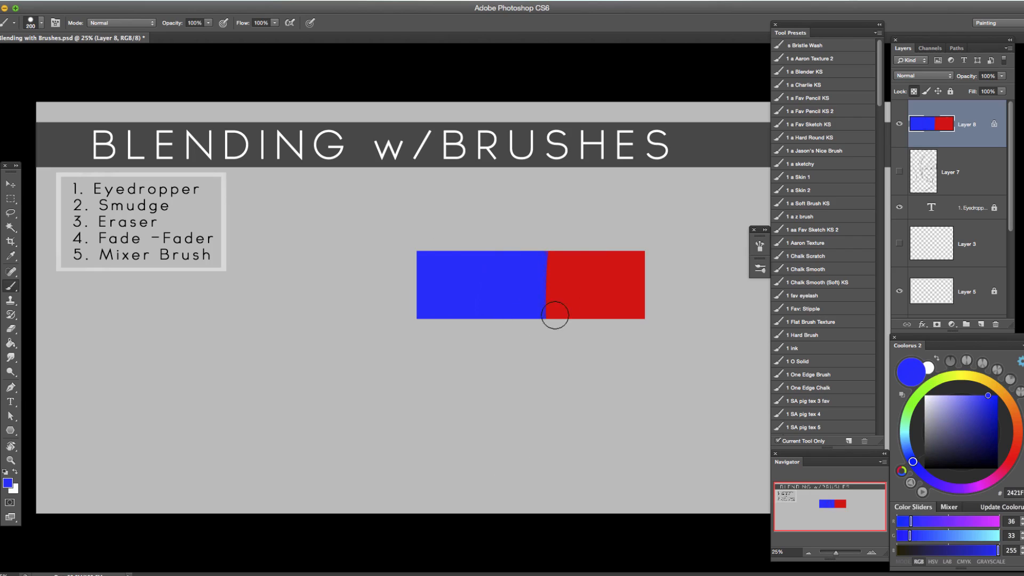
pyautogui.keyDown('alt'); pyautogui.click(555, 278); pyautogui.keyUp('alt')
pyautogui.moveTo(542, 436)
pyautogui.mouseDown()
pyautogui.moveTo(571, 283)
pyautogui.moveTo(553, 252)
pyautogui.mouseUp()
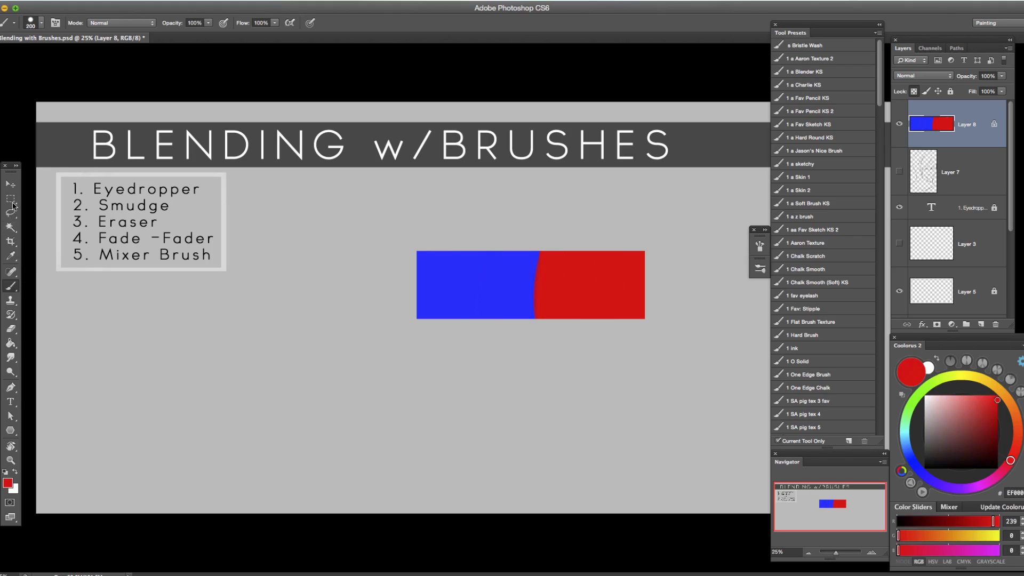
# Smudge the blue-red boundary with the Smudge tool at 10% strength, enlarging its soft tip to 400 px.
pyautogui.click(10, 358)
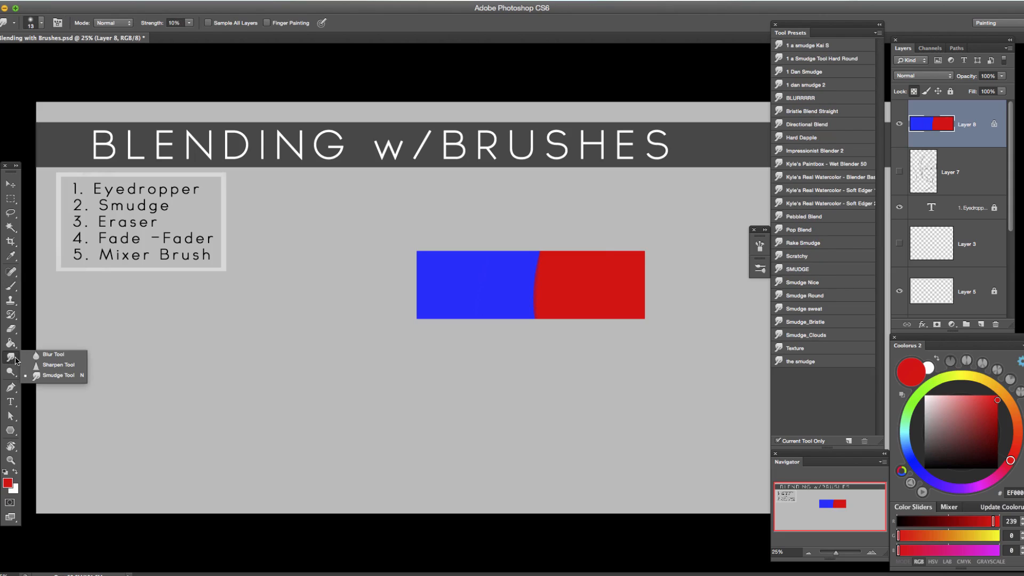
pyautogui.click(59, 376)
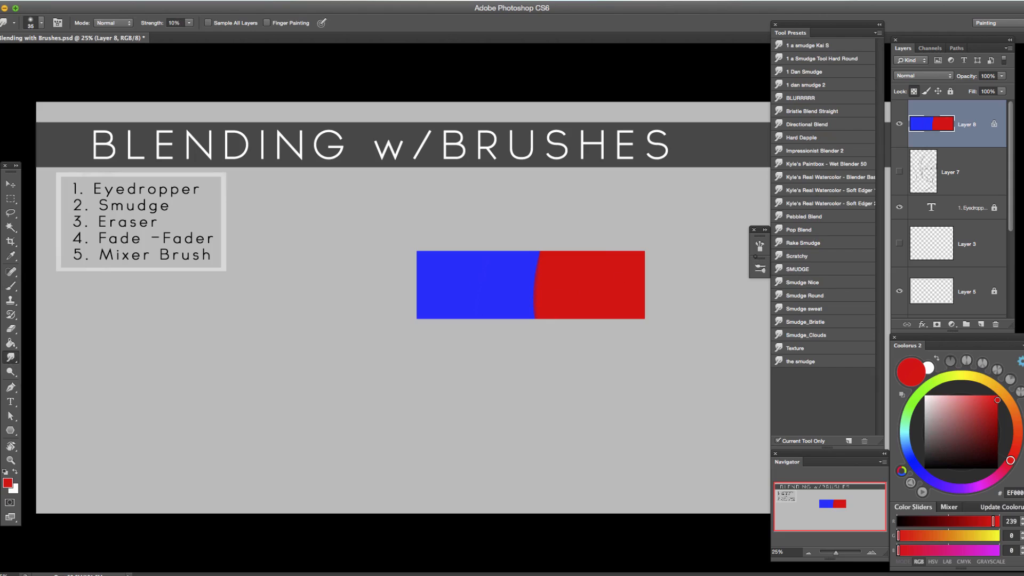
pyautogui.press(']')
pyautogui.press(']')
pyautogui.press(']')
pyautogui.press(']')
pyautogui.press(']')
pyautogui.moveTo(549, 270)
pyautogui.mouseDown()
pyautogui.moveTo(534, 308)
pyautogui.moveTo(532, 370)
pyautogui.moveTo(541, 251)
pyautogui.moveTo(536, 335)
pyautogui.moveTo(541, 287)
pyautogui.moveTo(514, 416)
pyautogui.mouseUp()
pyautogui.press('[')
pyautogui.press('[')
pyautogui.press('[')
pyautogui.press(']')
pyautogui.press(']')
pyautogui.moveTo(557, 266)
pyautogui.mouseDown()
pyautogui.moveTo(563, 316)
pyautogui.moveTo(549, 252)
pyautogui.moveTo(516, 265)
pyautogui.mouseUp()
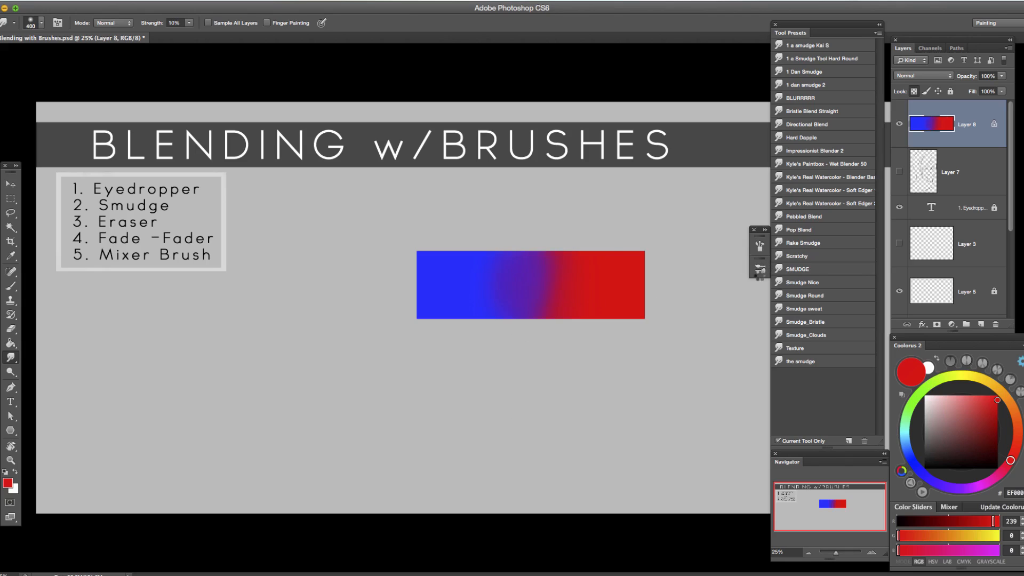
# Select a spatter brush preset for the Smudge tool and size it to 175 px.
pyautogui.click(760, 269)
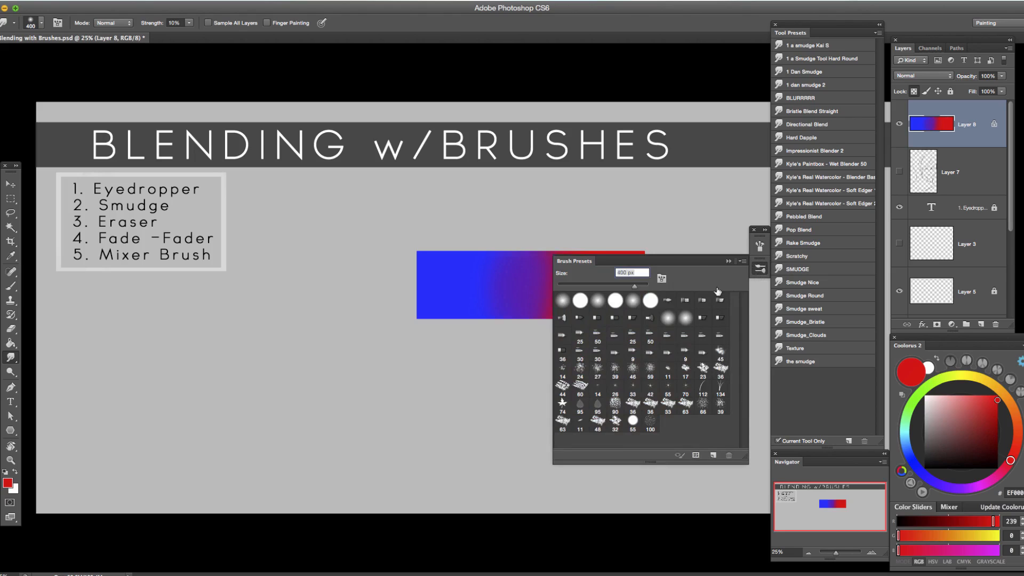
pyautogui.click(634, 369)
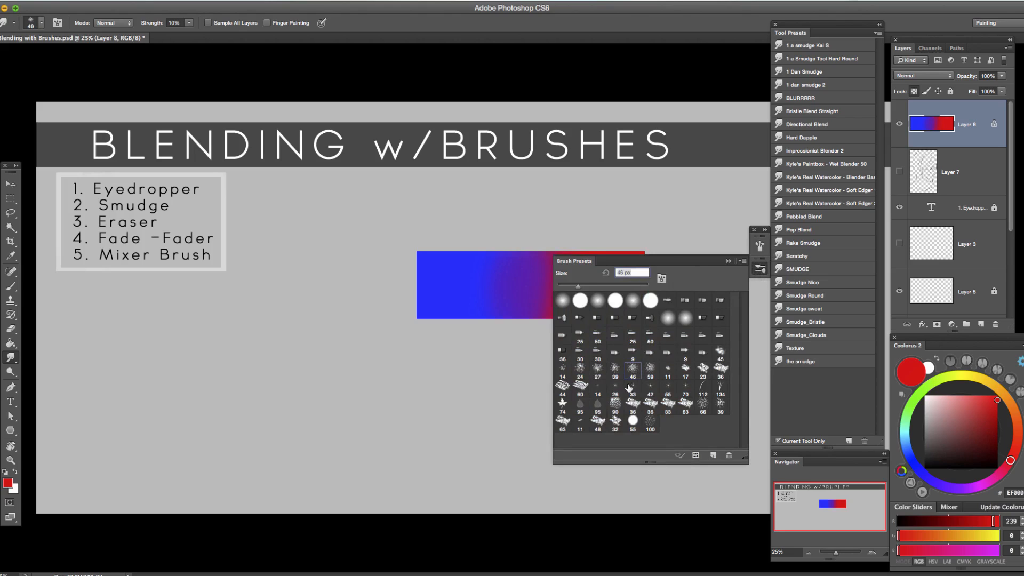
pyautogui.click(728, 261)
pyautogui.press(']')
pyautogui.press(']')
pyautogui.press(']')
pyautogui.press(']')
pyautogui.press(']')
pyautogui.press(']')
pyautogui.press(']')
pyautogui.press(']')
pyautogui.press(']')
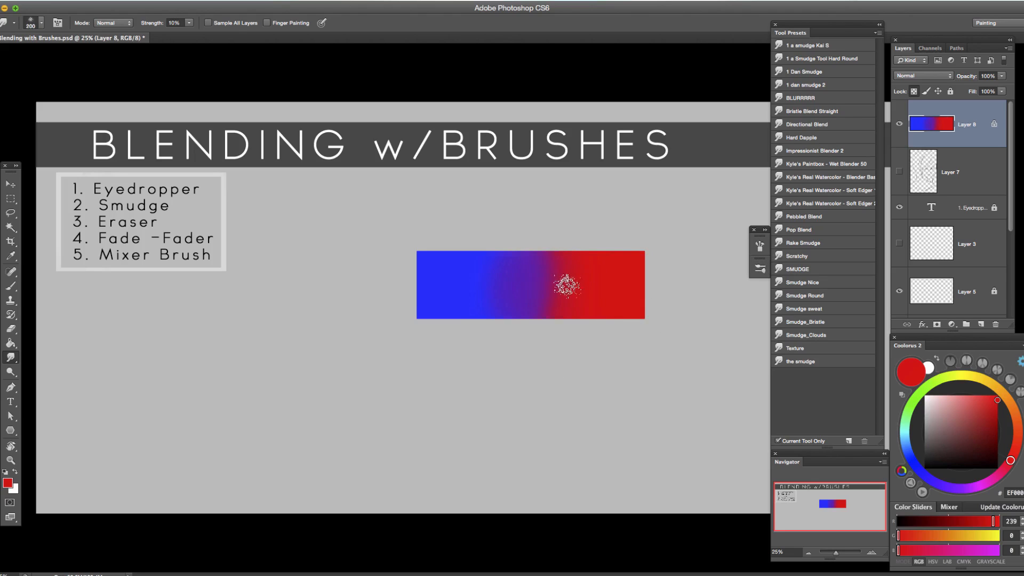
pyautogui.press('[')
pyautogui.press('[')
pyautogui.press(']')
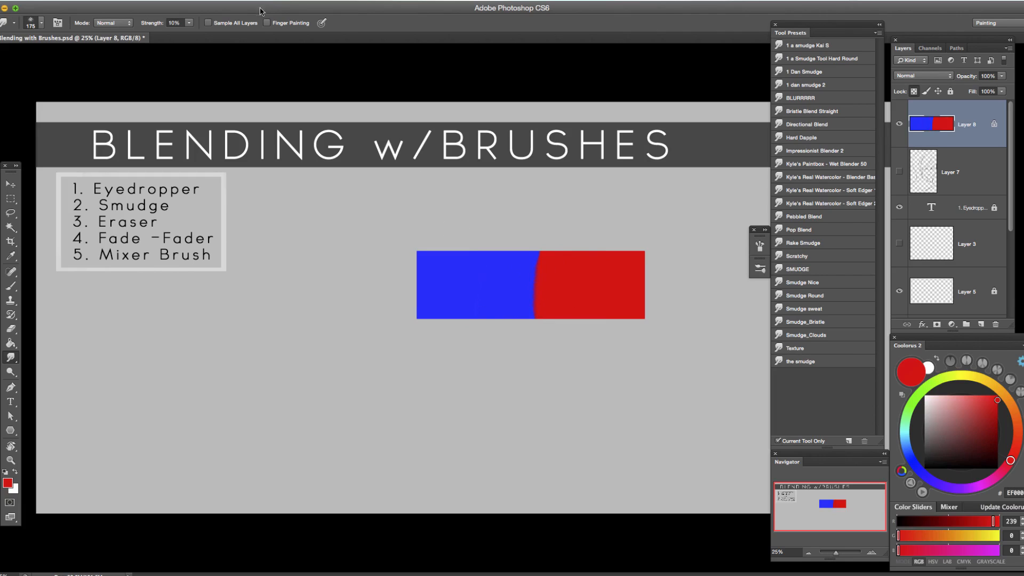
# Raise the smudge strength to 56%, smudge across the blue-red boundary with the spatter tip enlarged to 250 px, and check its brush settings.
pyautogui.click(190, 23)
pyautogui.moveTo(216, 36); pyautogui.dragTo(217, 36)
pyautogui.moveTo(537, 286); pyautogui.dragTo(521, 310)
pyautogui.press(']')
pyautogui.moveTo(524, 265)
pyautogui.mouseDown()
pyautogui.moveTo(553, 275)
pyautogui.moveTo(514, 287)
pyautogui.moveTo(551, 287)
pyautogui.moveTo(513, 300)
pyautogui.moveTo(567, 302)
pyautogui.mouseUp()
pyautogui.press(']')
pyautogui.moveTo(524, 260); pyautogui.dragTo(578, 260)
pyautogui.click(761, 250)
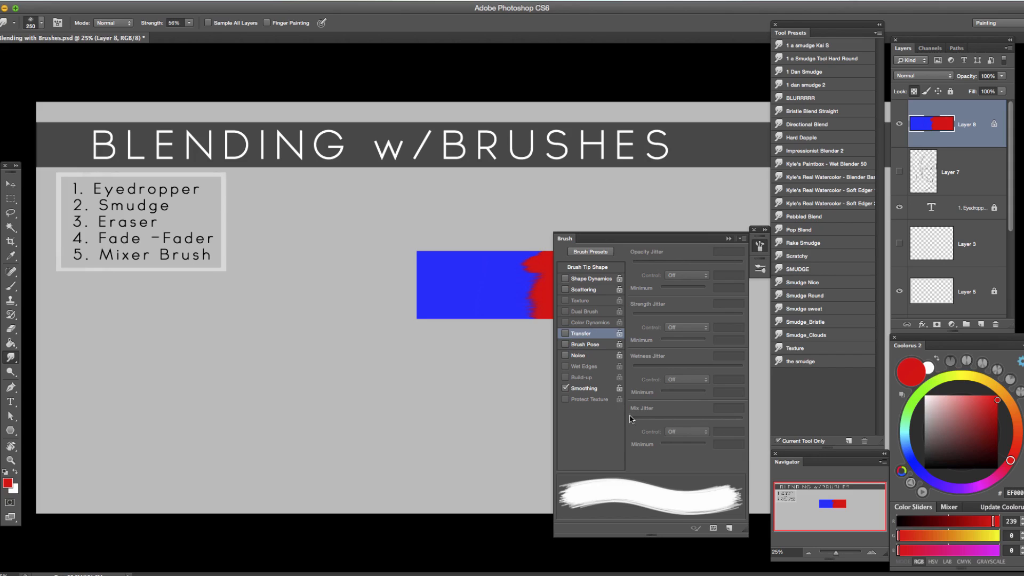
pyautogui.click(729, 238)
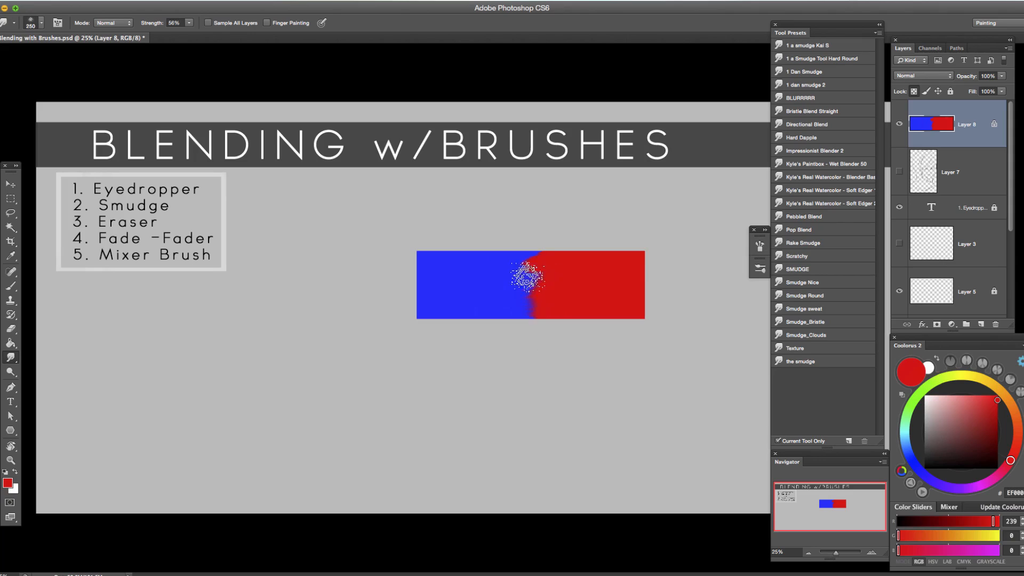
# Enable Scattering at 79% for the Smudge tool's spatter tip and smudge across the blue-red boundary at 200 px.
pyautogui.click(760, 247)
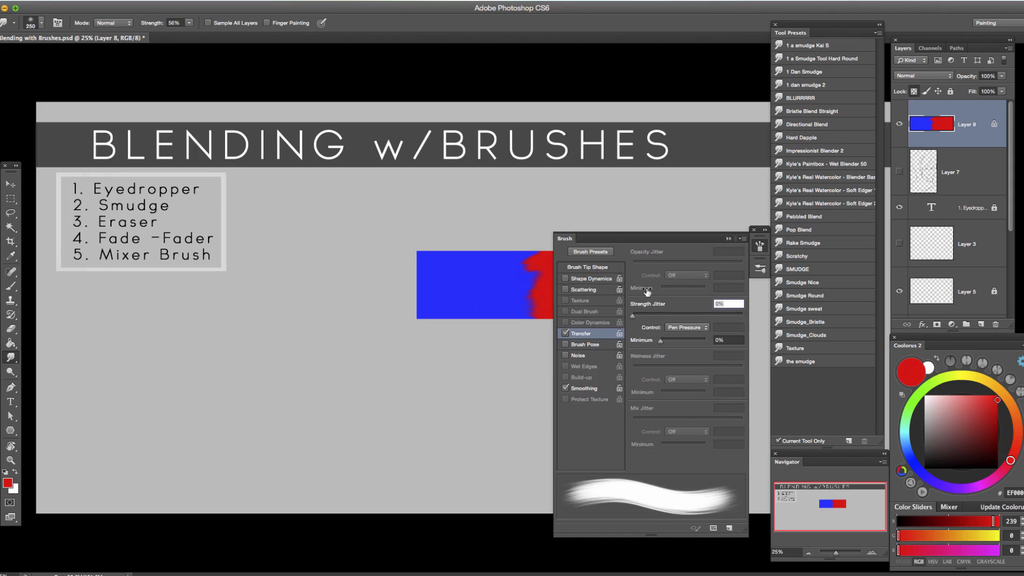
pyautogui.click(598, 290)
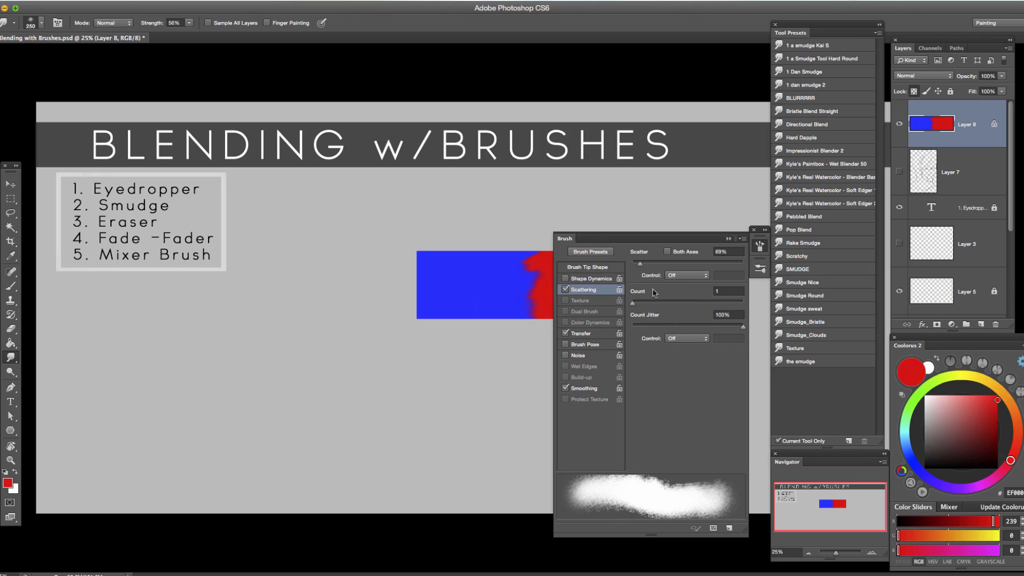
pyautogui.moveTo(641, 267)
pyautogui.mouseDown()
pyautogui.moveTo(664, 266)
pyautogui.moveTo(641, 267)
pyautogui.mouseUp()
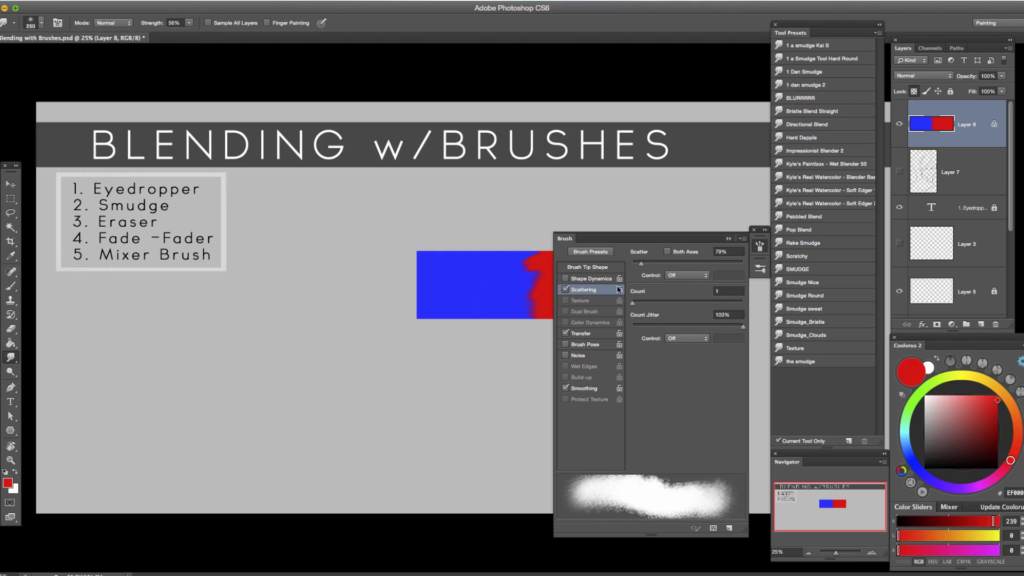
pyautogui.click(728, 238)
pyautogui.press('[')
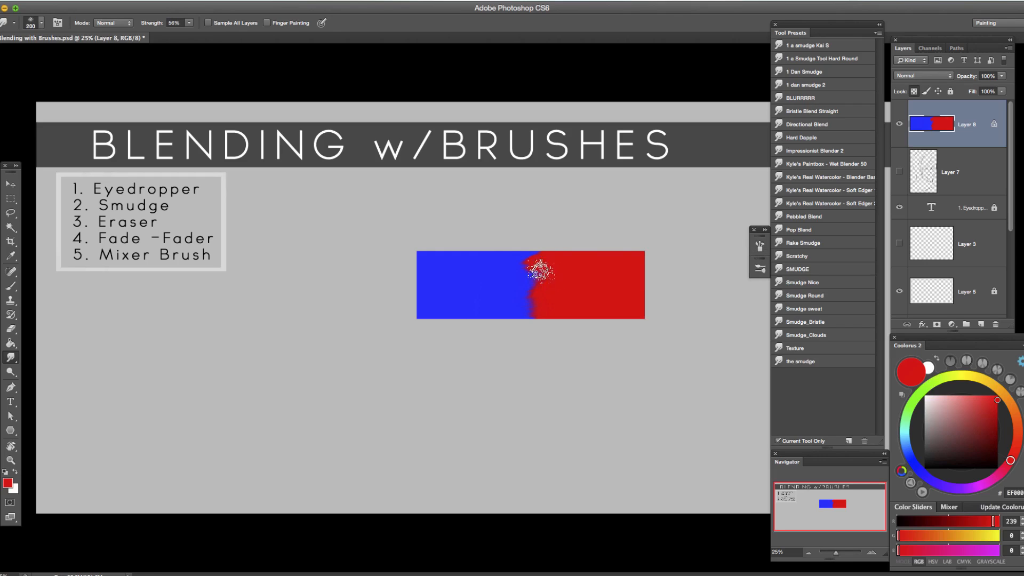
pyautogui.moveTo(522, 268)
pyautogui.mouseDown()
pyautogui.moveTo(551, 264)
pyautogui.moveTo(522, 278)
pyautogui.moveTo(554, 271)
pyautogui.moveTo(512, 279)
pyautogui.moveTo(529, 285)
pyautogui.moveTo(561, 279)
pyautogui.moveTo(506, 287)
pyautogui.moveTo(561, 290)
pyautogui.moveTo(511, 308)
pyautogui.moveTo(557, 304)
pyautogui.moveTo(514, 300)
pyautogui.moveTo(606, 280)
pyautogui.moveTo(546, 262)
pyautogui.mouseUp()
# Enlarge the smudge tip to 250 px, lower its scatter to 20%, and smudge along the blue-red boundary.
pyautogui.press(']')
pyautogui.click(760, 246)
pyautogui.moveTo(640, 267); pyautogui.dragTo(633, 266)
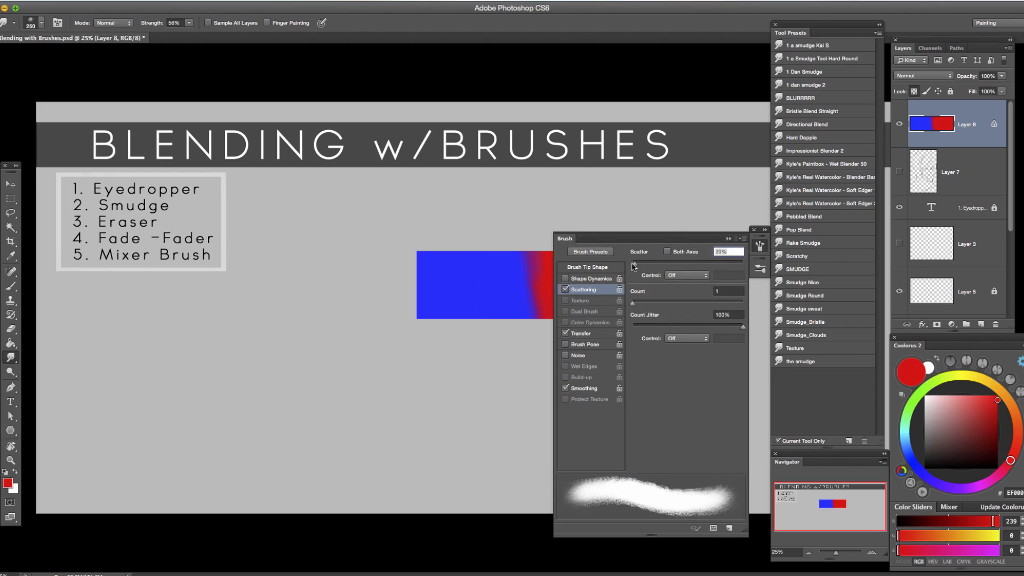
pyautogui.click(726, 239)
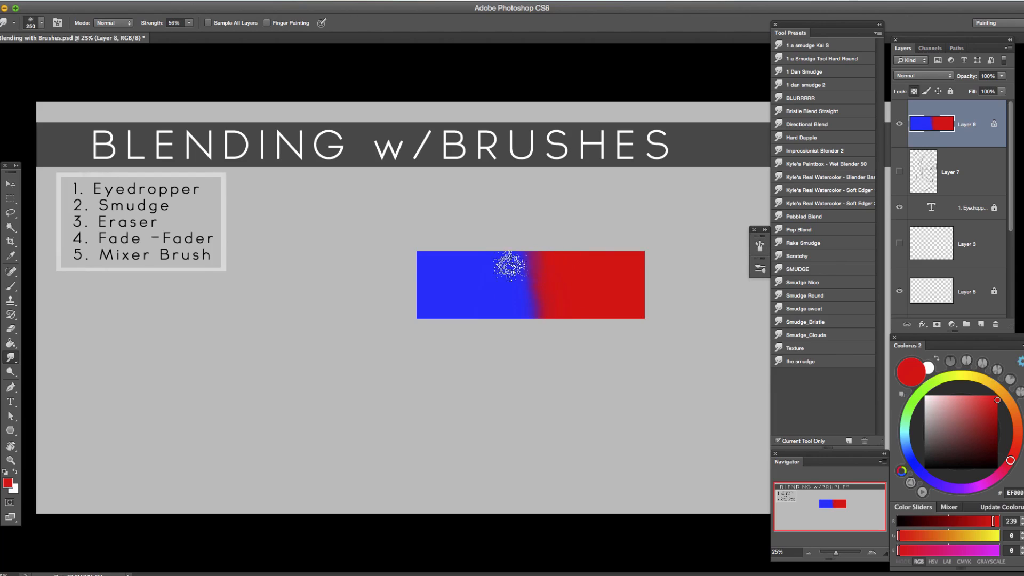
# Turn off Scattering for the Smudge tool's spatter tip.
pyautogui.click(759, 248)
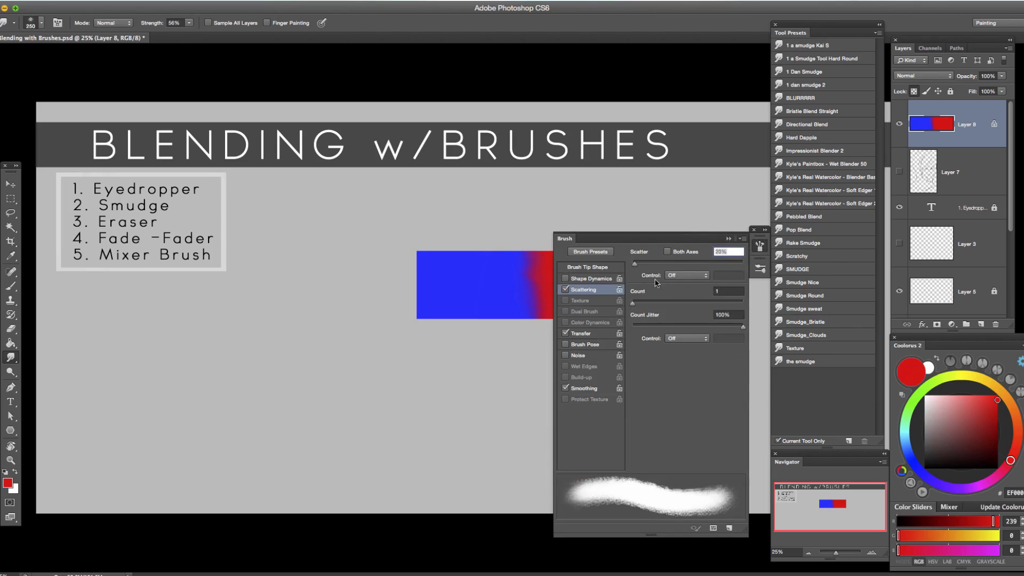
pyautogui.click(565, 289)
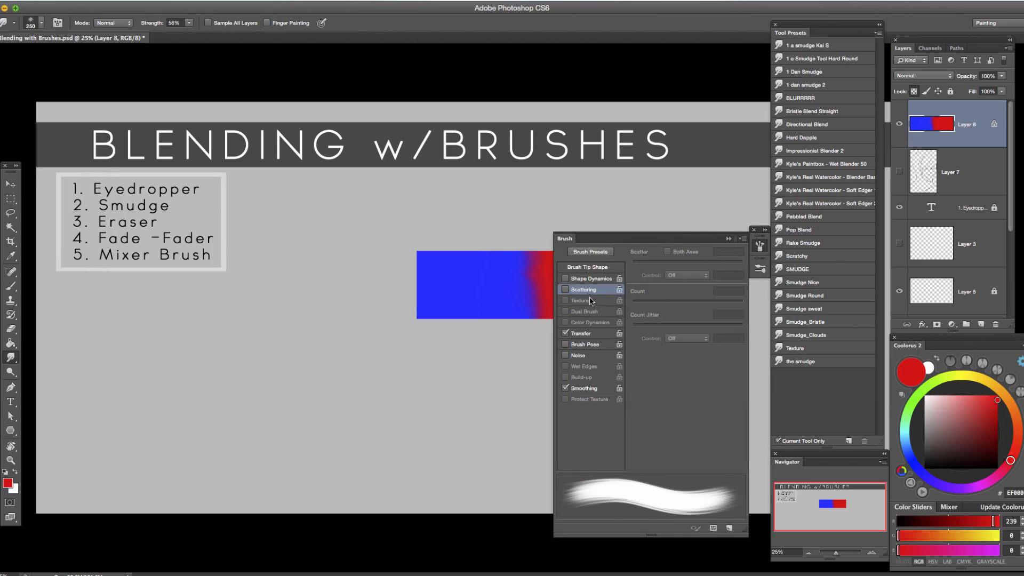
pyautogui.click(728, 239)
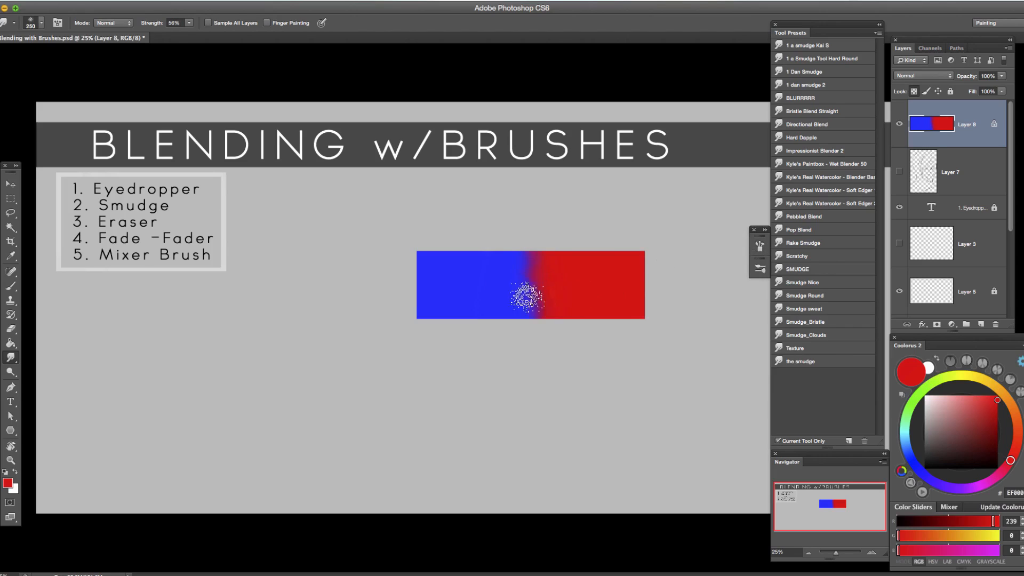
# Enable Finger Painting for the Smudge tool and smudge back and forth across the blue-red boundary at 56% strength.
pyautogui.click(267, 23)
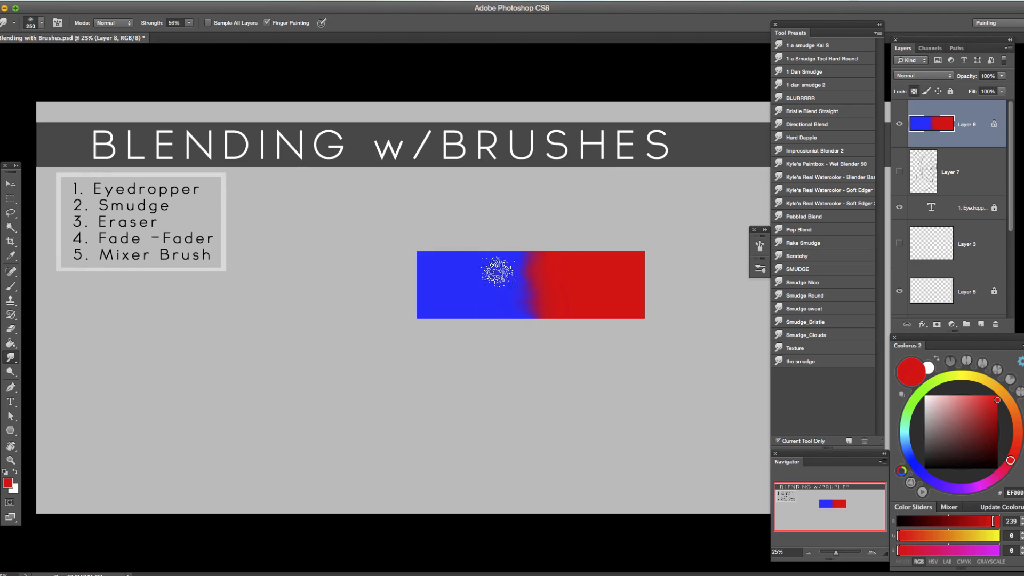
pyautogui.moveTo(537, 265)
pyautogui.mouseDown()
pyautogui.moveTo(509, 281)
pyautogui.moveTo(547, 289)
pyautogui.moveTo(498, 298)
pyautogui.mouseUp()
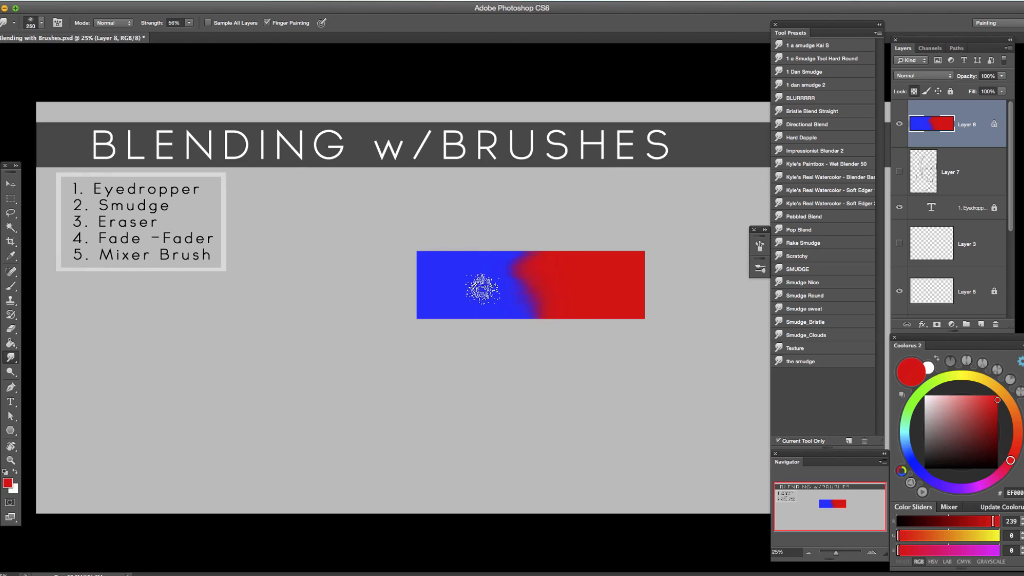
pyautogui.moveTo(544, 290)
pyautogui.mouseDown()
pyautogui.moveTo(496, 280)
pyautogui.moveTo(559, 272)
pyautogui.moveTo(490, 271)
pyautogui.moveTo(577, 263)
pyautogui.moveTo(505, 300)
pyautogui.moveTo(561, 280)
pyautogui.moveTo(520, 304)
pyautogui.moveTo(571, 304)
pyautogui.moveTo(512, 312)
pyautogui.moveTo(587, 306)
pyautogui.moveTo(526, 317)
pyautogui.moveTo(567, 282)
pyautogui.moveTo(515, 277)
pyautogui.moveTo(583, 261)
pyautogui.mouseUp()
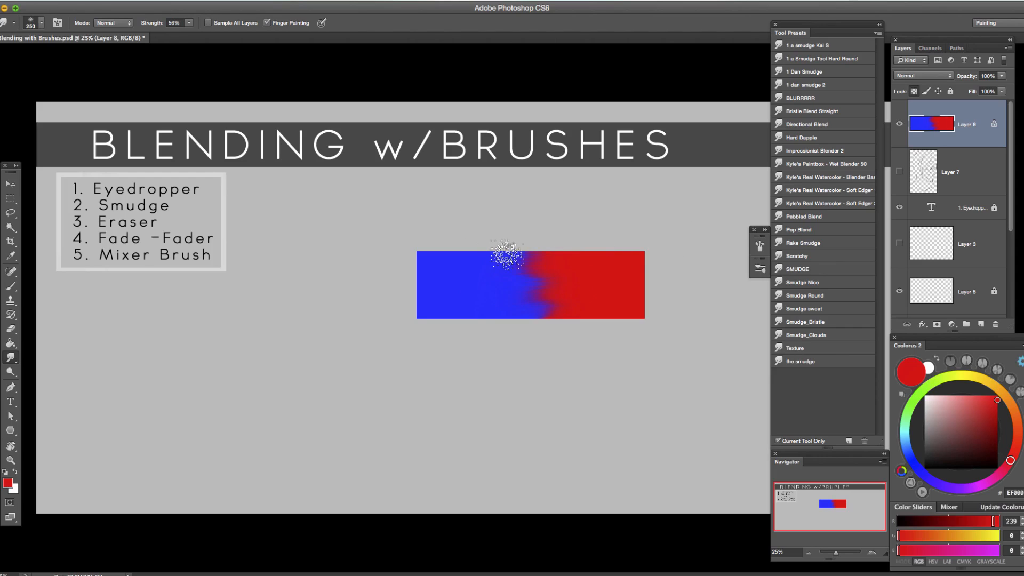
# Lower the smudge strength to 28%, smudge the blue-red boundary with Finger Painting, and review the tip's brush settings.
pyautogui.click(190, 23)
pyautogui.moveTo(211, 32); pyautogui.dragTo(212, 33)
pyautogui.moveTo(548, 247)
pyautogui.mouseDown()
pyautogui.moveTo(517, 277)
pyautogui.moveTo(521, 287)
pyautogui.moveTo(553, 290)
pyautogui.moveTo(527, 304)
pyautogui.moveTo(560, 284)
pyautogui.moveTo(502, 266)
pyautogui.moveTo(561, 264)
pyautogui.moveTo(538, 266)
pyautogui.moveTo(563, 289)
pyautogui.moveTo(529, 301)
pyautogui.moveTo(496, 256)
pyautogui.mouseUp()
pyautogui.click(189, 24)
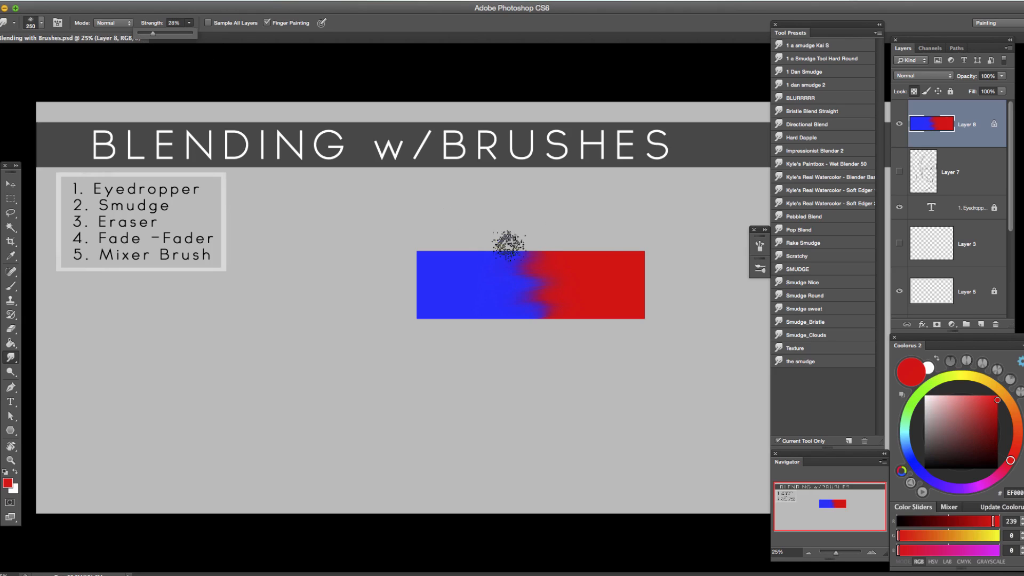
pyautogui.moveTo(548, 304)
pyautogui.mouseDown()
pyautogui.moveTo(516, 305)
pyautogui.moveTo(547, 304)
pyautogui.moveTo(547, 285)
pyautogui.moveTo(522, 277)
pyautogui.moveTo(477, 329)
pyautogui.moveTo(606, 280)
pyautogui.moveTo(536, 269)
pyautogui.moveTo(459, 290)
pyautogui.moveTo(562, 281)
pyautogui.moveTo(521, 284)
pyautogui.moveTo(560, 309)
pyautogui.moveTo(537, 296)
pyautogui.mouseUp()
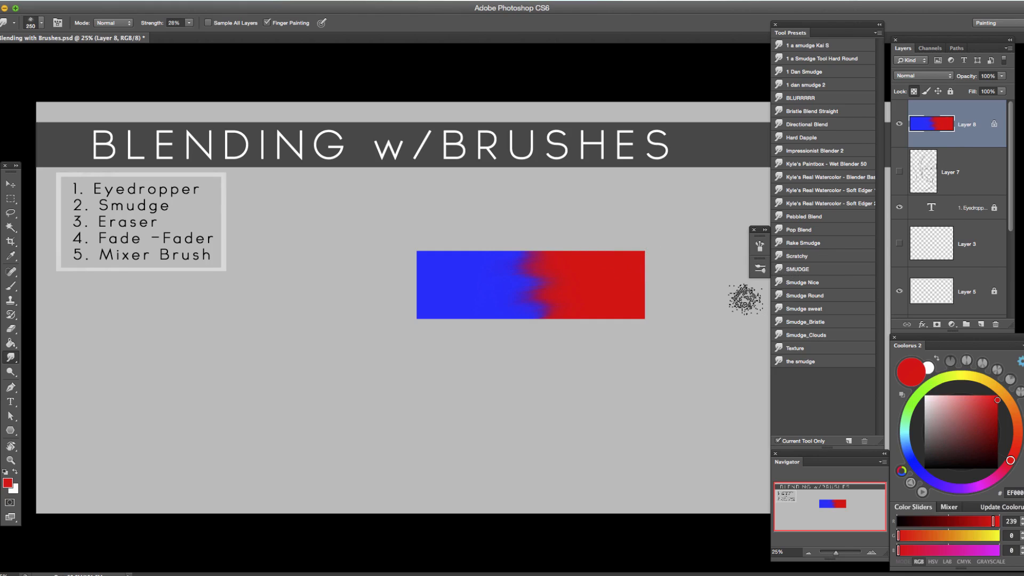
pyautogui.click(759, 245)
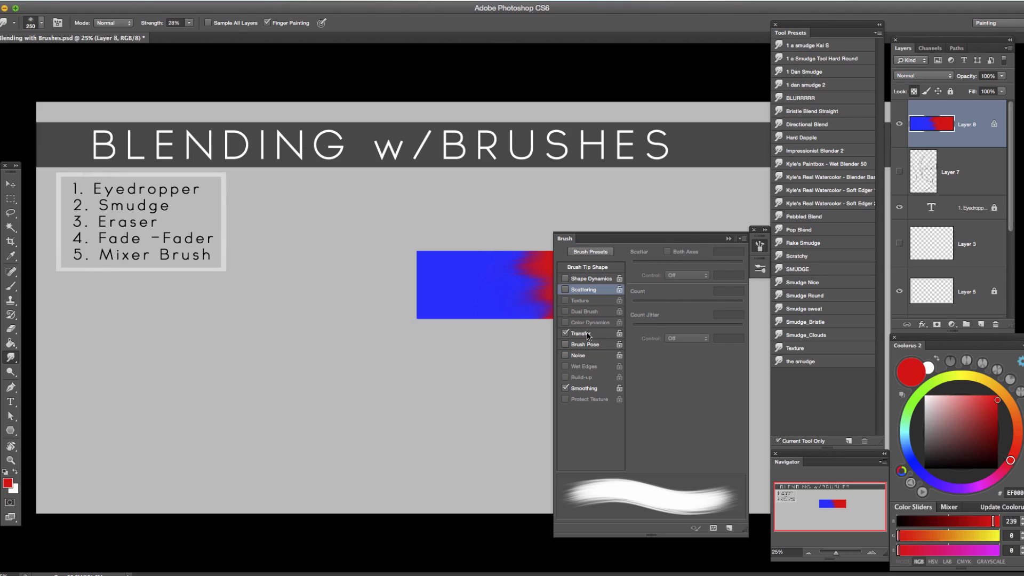
pyautogui.click(728, 238)
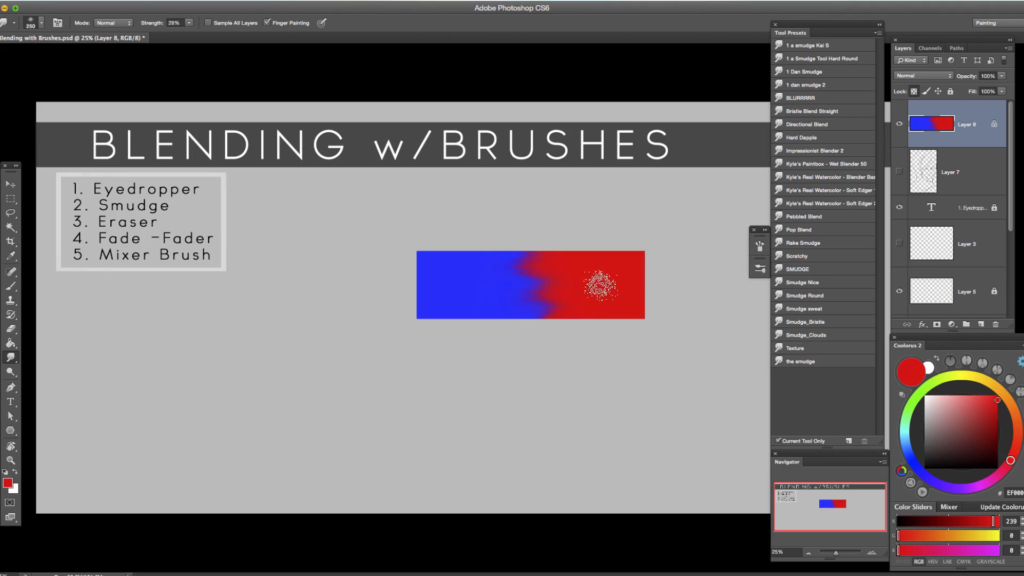
# Repaint the bar with the Brush tool in solid sampled red and blue, leaving a hard boundary between them.
pyautogui.press('b')
pyautogui.keyDown('alt'); pyautogui.click(595, 281); pyautogui.keyUp('alt')
pyautogui.keyDown('alt'); pyautogui.click(507, 256); pyautogui.keyUp('alt')
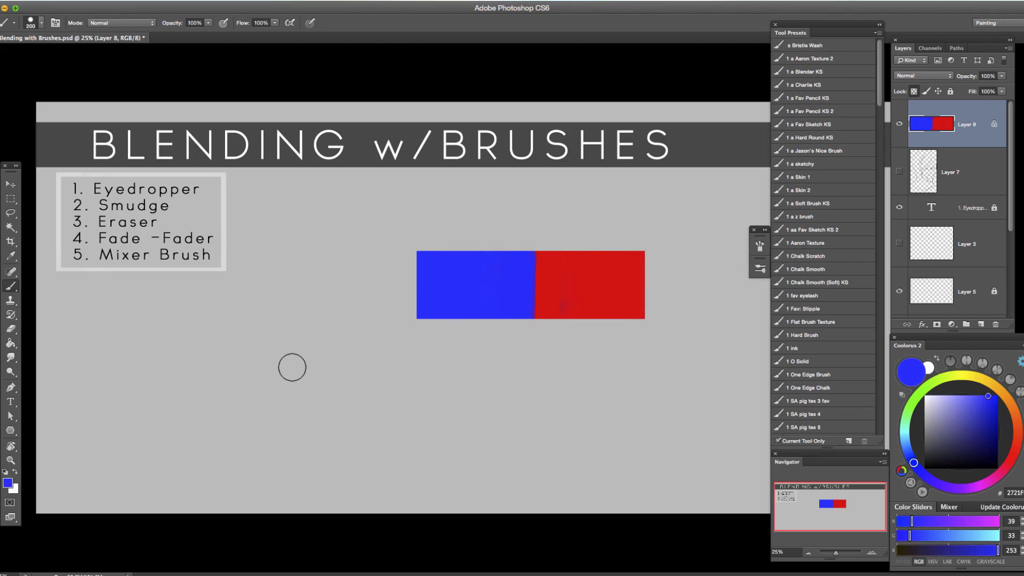
# Select a soft-edged brush preset for the Brush tool.
pyautogui.click(762, 247)
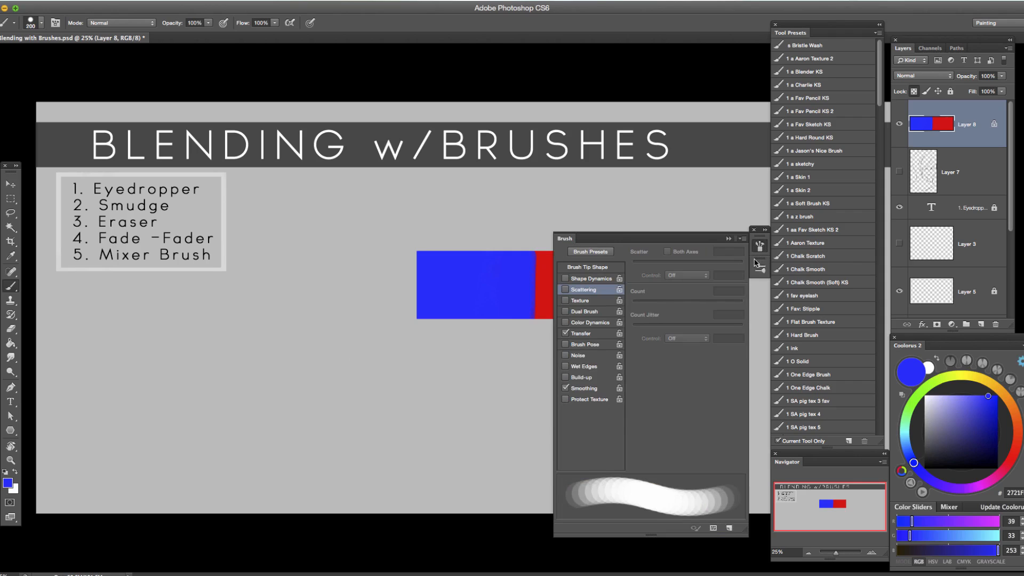
pyautogui.click(760, 251)
pyautogui.click(760, 267)
pyautogui.click(668, 317)
pyautogui.moveTo(537, 261); pyautogui.dragTo(500, 368)
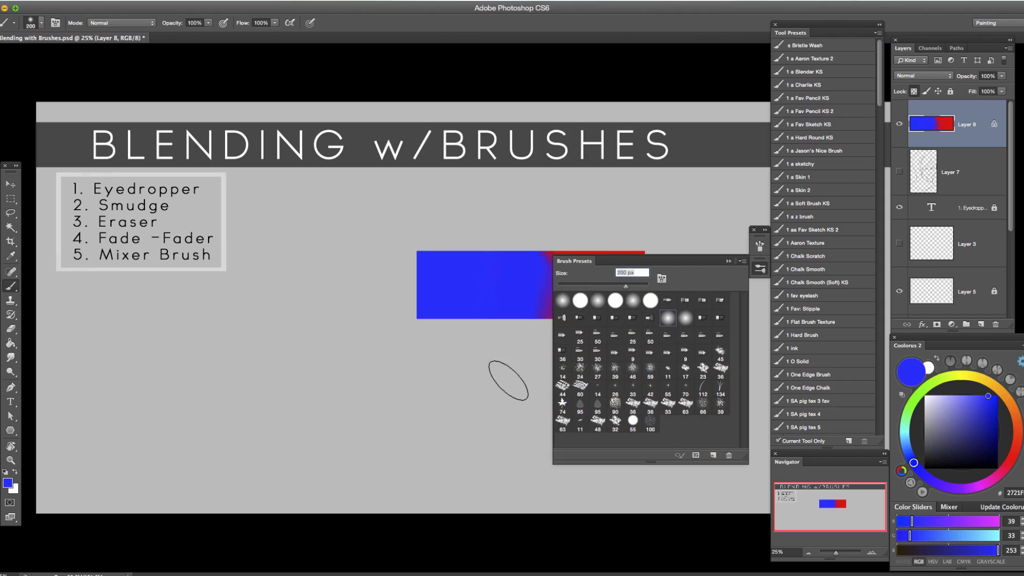
pyautogui.click(729, 261)
# Enlarge the soft brush to 500 px, try blue strokes down the blue-red boundary, and undo them.
pyautogui.press(']')
pyautogui.press(']')
pyautogui.moveTo(549, 251); pyautogui.dragTo(521, 400)
pyautogui.hotkey('ctrl', 'z')
pyautogui.moveTo(541, 228); pyautogui.dragTo(518, 357)
pyautogui.hotkey('ctrl', 'z')
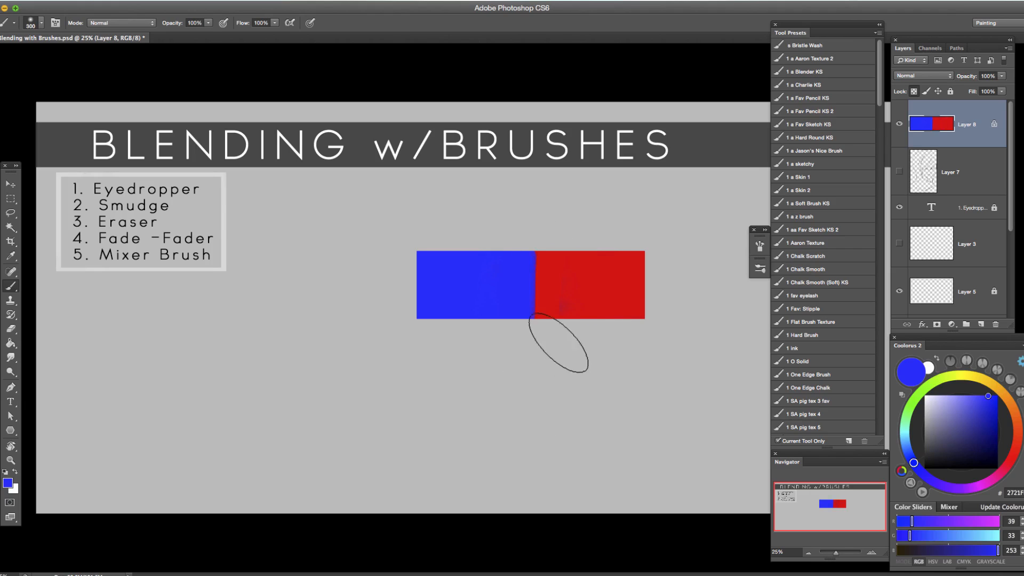
# Pick a bright magenta and paint a soft vertical band over the blue-red boundary, redoing the first stroke.
pyautogui.click(1013, 451)
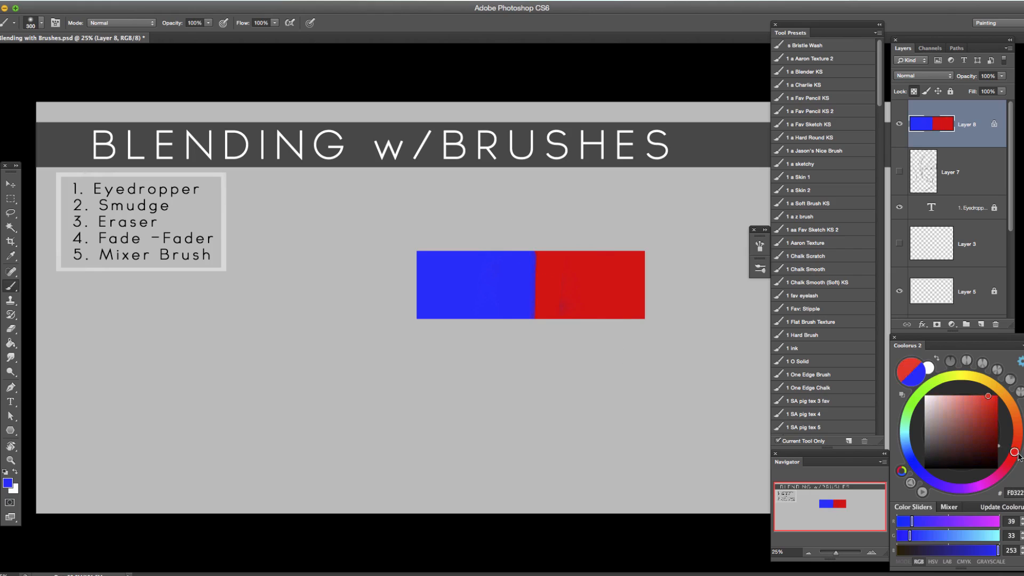
pyautogui.click(979, 486)
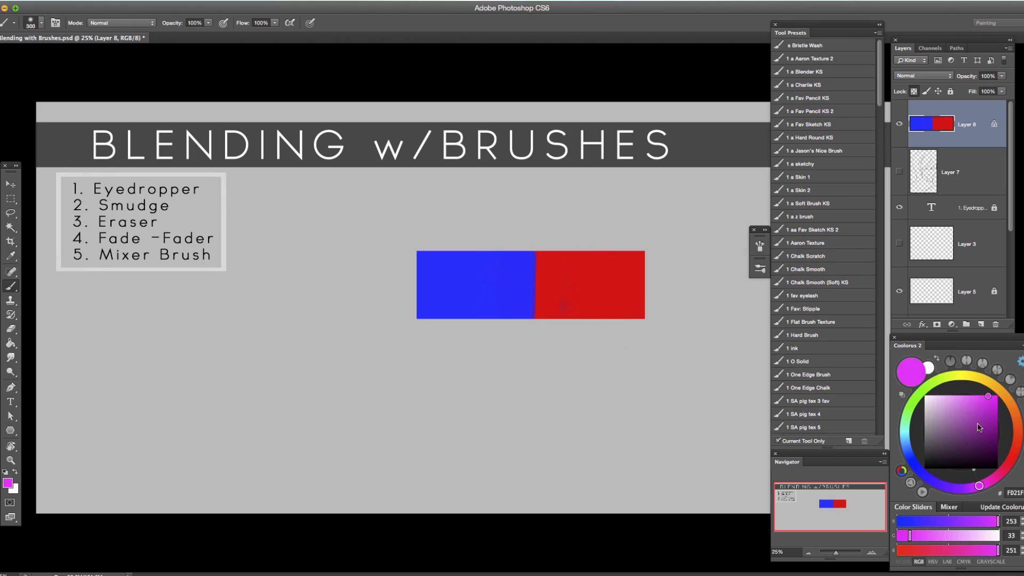
pyautogui.moveTo(565, 267)
pyautogui.mouseDown()
pyautogui.moveTo(542, 247)
pyautogui.moveTo(490, 501)
pyautogui.mouseUp()
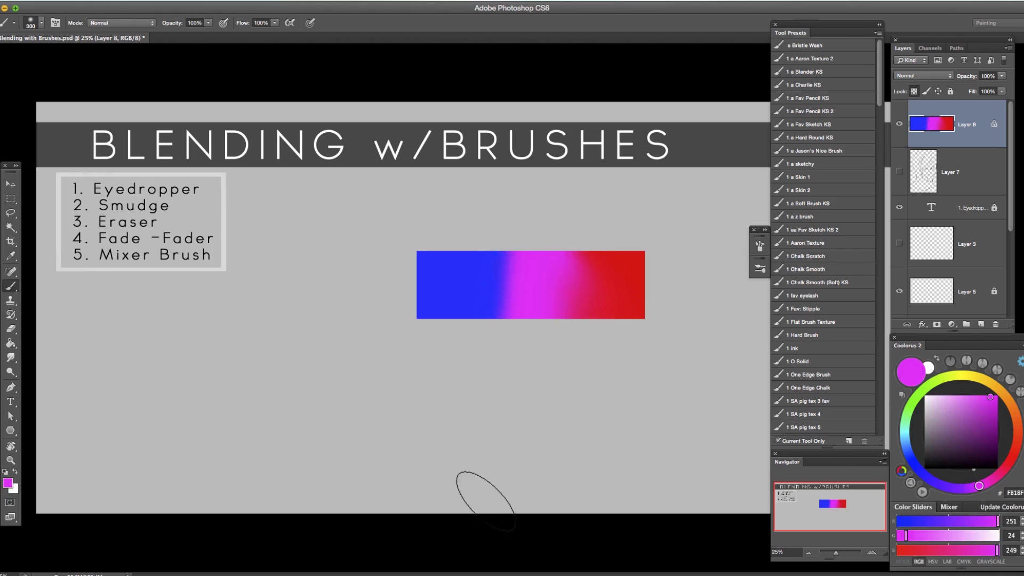
pyautogui.hotkey('ctrl', 'z')
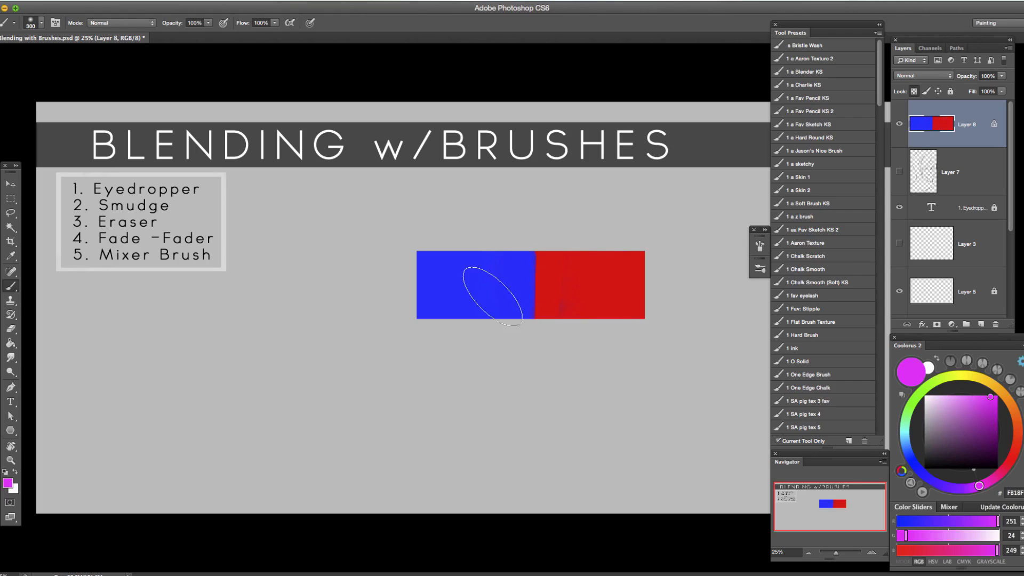
pyautogui.moveTo(543, 229); pyautogui.dragTo(550, 362)
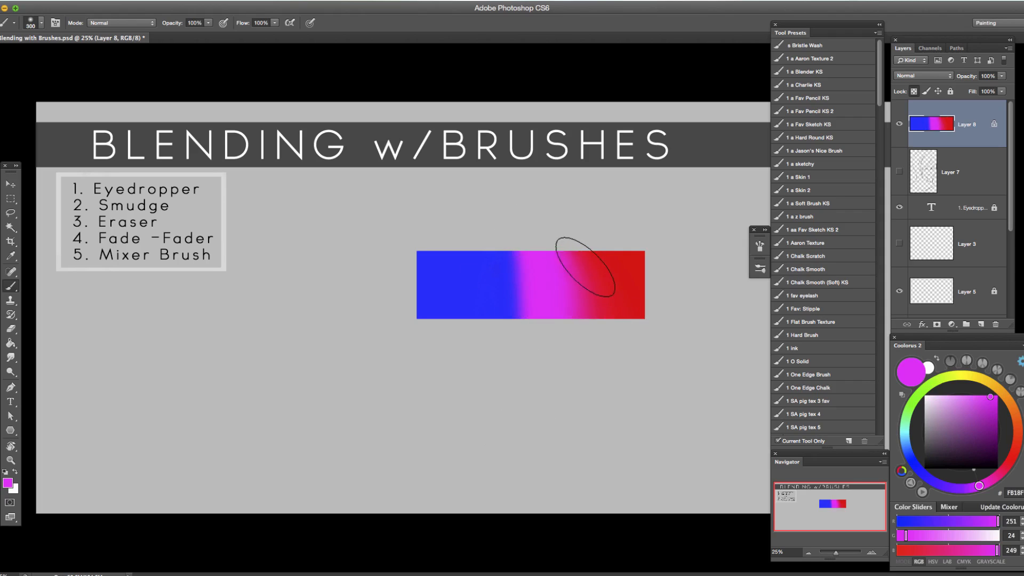
# Try the Eraser at 400 px on the red part of the bar and undo the dab.
pyautogui.press('e')
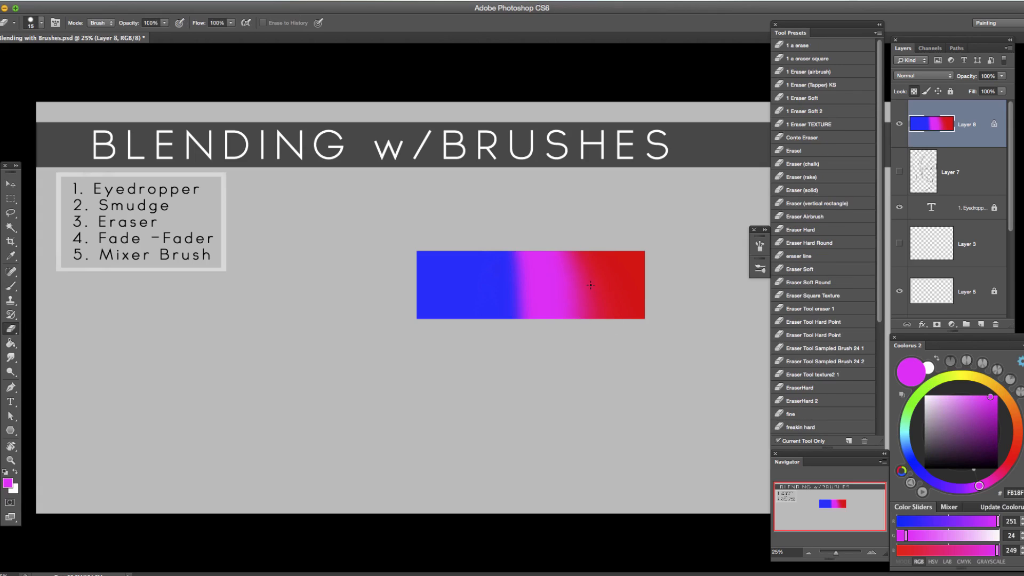
pyautogui.press(']')
pyautogui.press(']')
pyautogui.press(']')
pyautogui.click(592, 262)
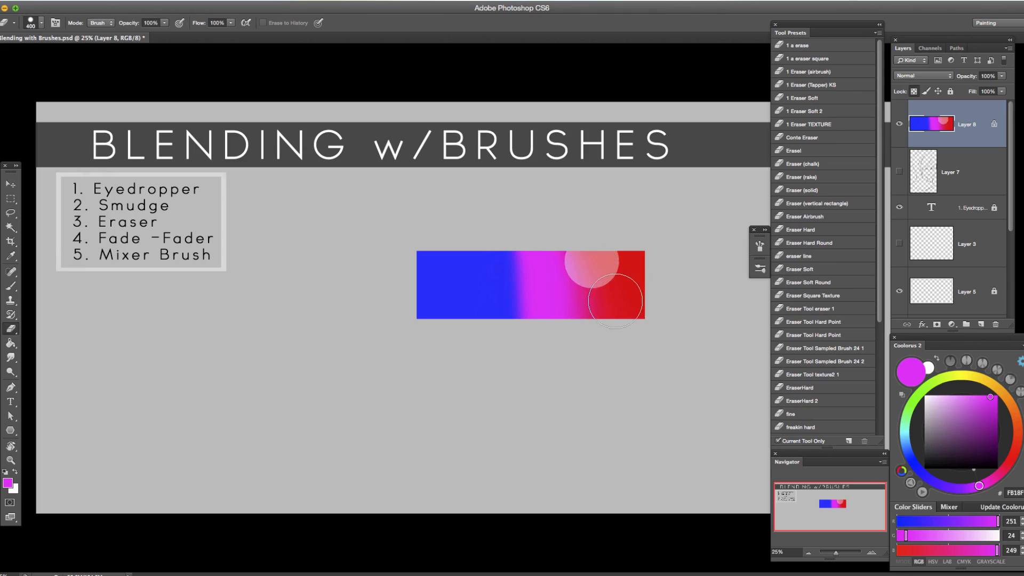
pyautogui.press('super+z')
# Try the 1 Eraser (Tapper) KS preset at 700 px on the bar's red part, and step back to the smudged blue-red state.
pyautogui.click(832, 85)
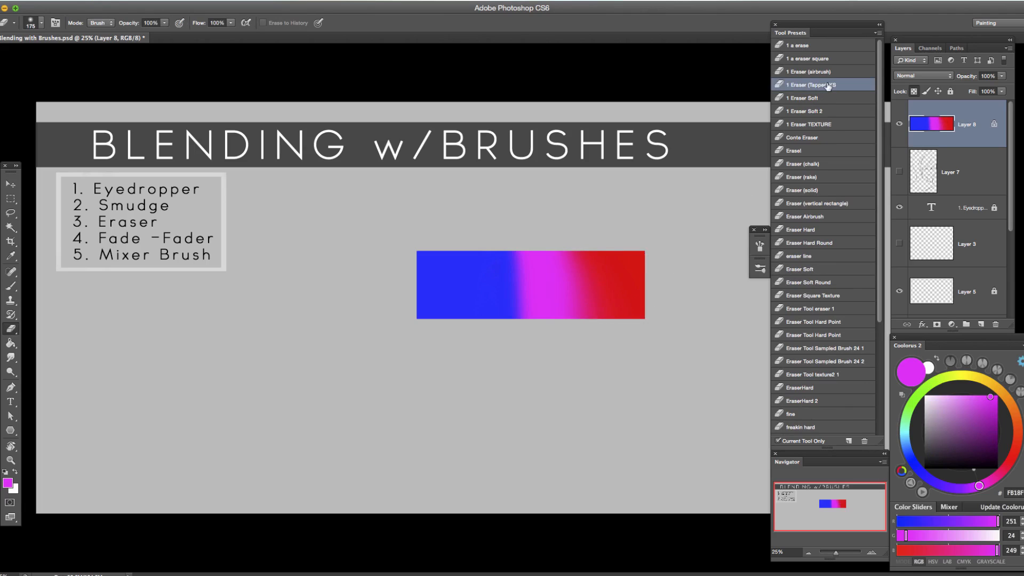
pyautogui.press(']')
pyautogui.press(']')
pyautogui.press(']')
pyautogui.press(']')
pyautogui.click(589, 267)
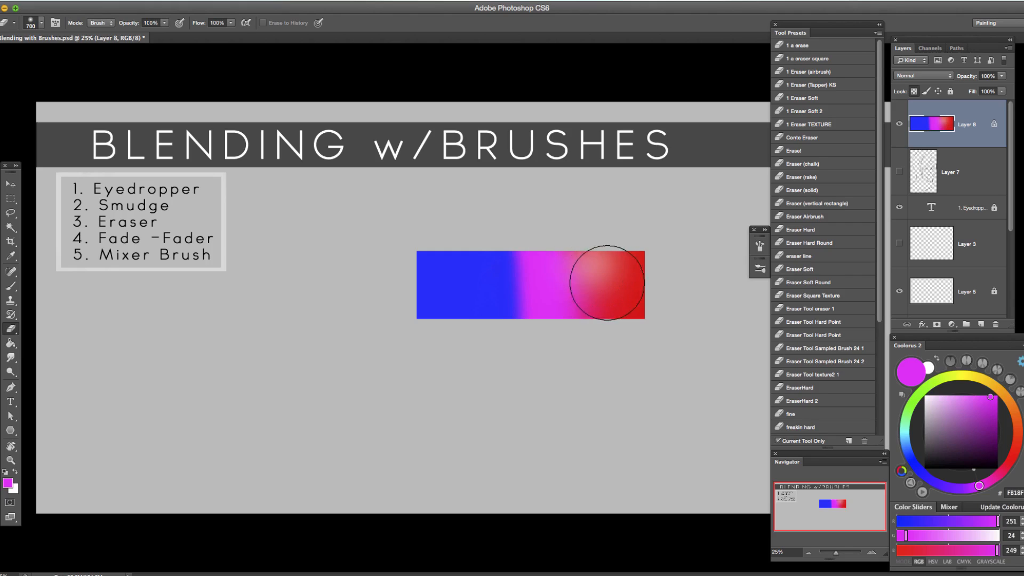
pyautogui.press('super+alt+z')
pyautogui.press('super+alt+z')
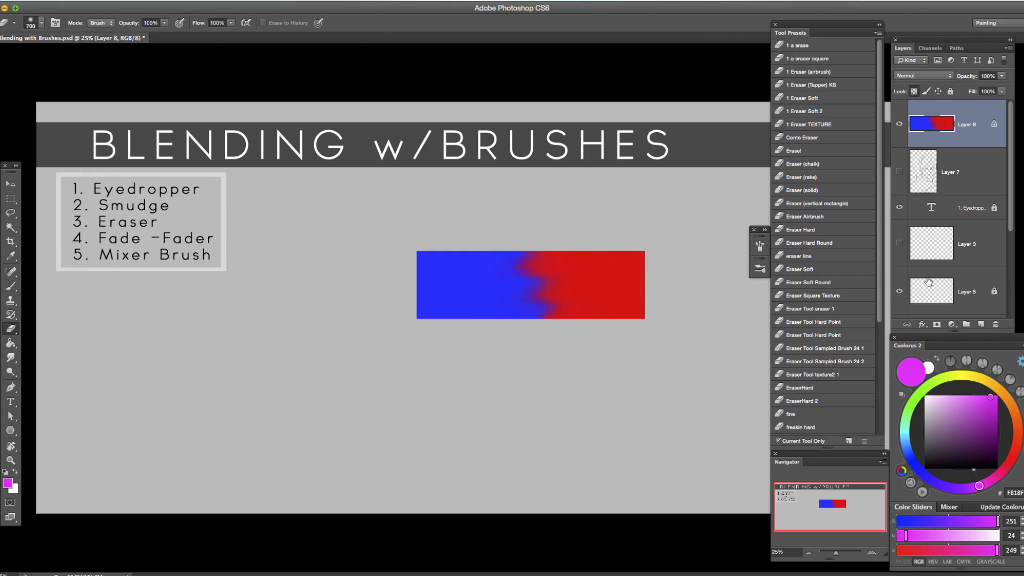
# Add a new layer above the blue-red bar, try a soft magenta brush stroke on it, and undo the stroke.
pyautogui.click(982, 324)
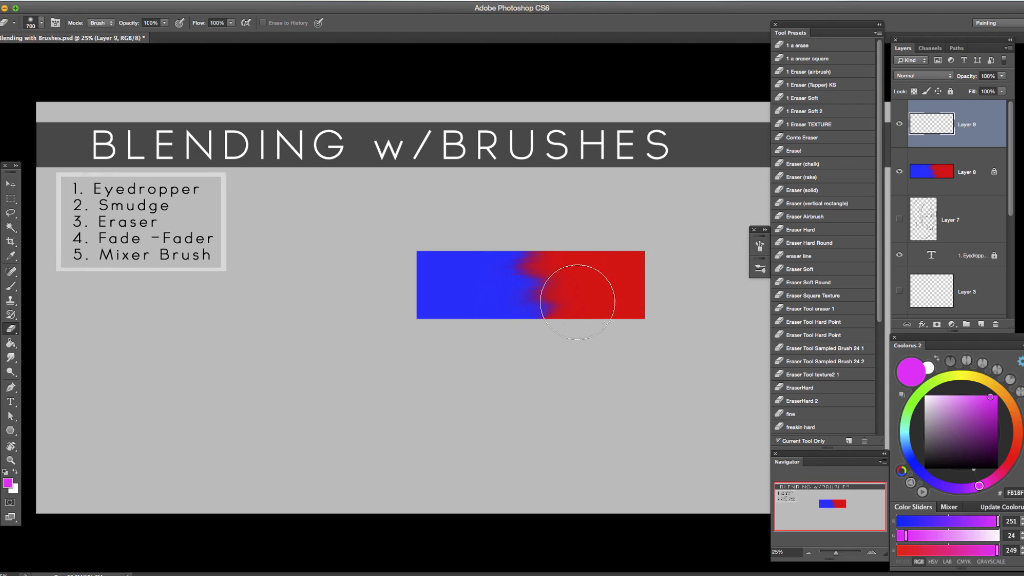
pyautogui.press('b')
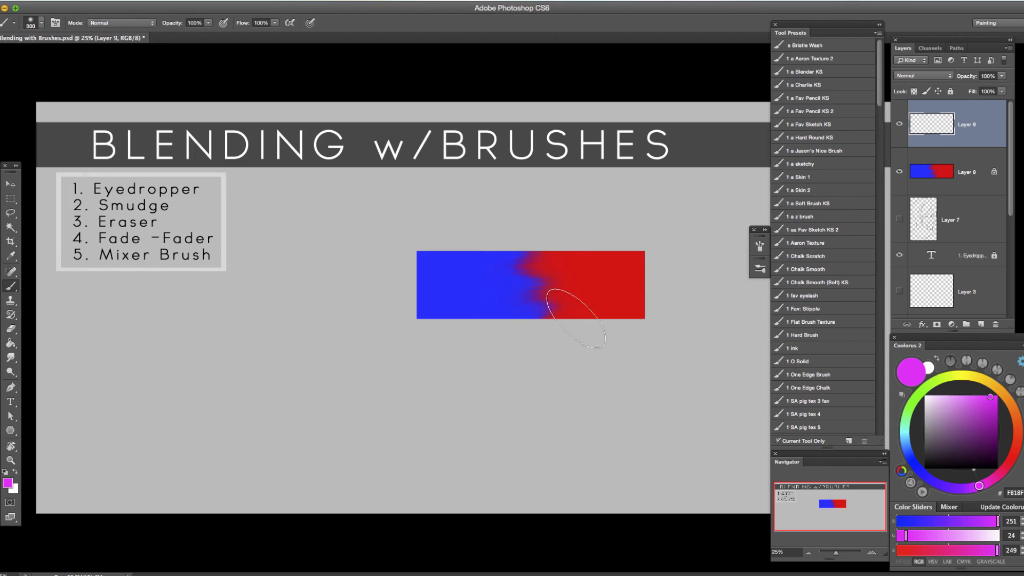
pyautogui.moveTo(560, 248)
pyautogui.mouseDown()
pyautogui.moveTo(544, 230)
pyautogui.moveTo(557, 269)
pyautogui.moveTo(603, 312)
pyautogui.mouseUp()
pyautogui.hotkey('ctrl', 'z')
# Switch the Brush tool to a hard round brush preset.
pyautogui.click(760, 245)
pyautogui.click(760, 246)
pyautogui.click(759, 269)
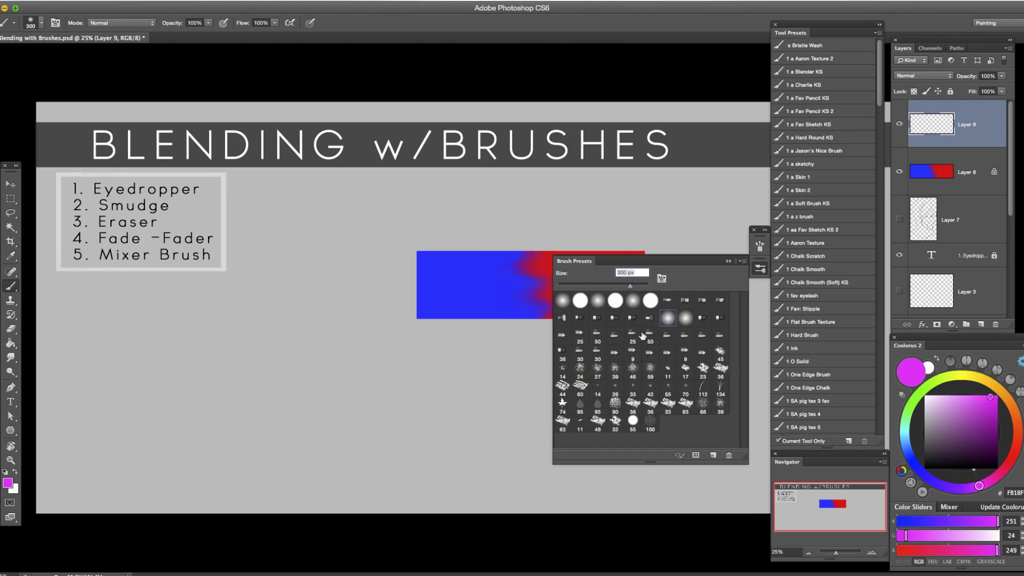
pyautogui.click(728, 261)
# Paint a vertical magenta band over the blue-red boundary on the new layer at 700 px and clip the layer to the bar.
pyautogui.moveTo(547, 243); pyautogui.dragTo(537, 385)
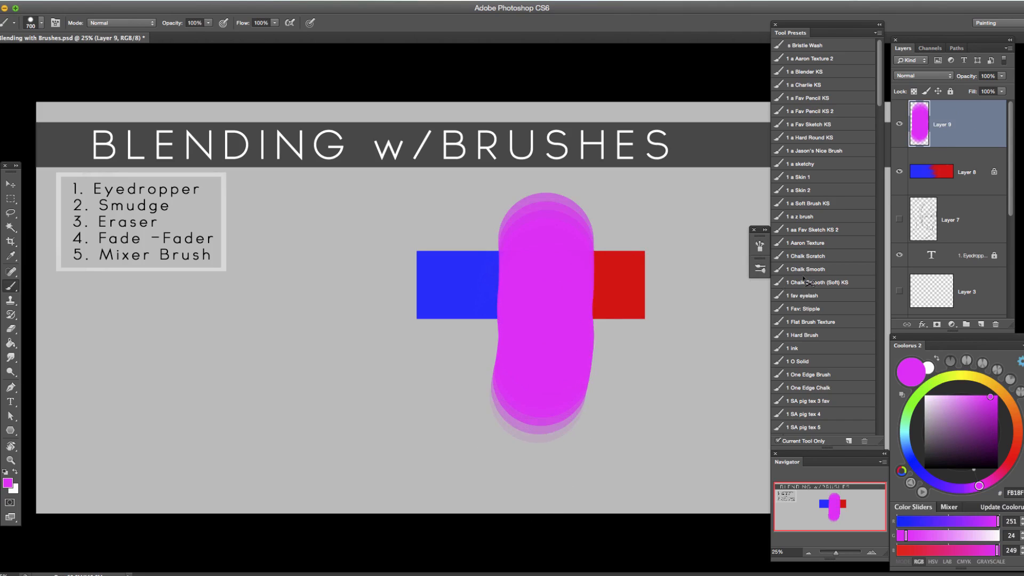
pyautogui.hotkey('ctrl', 'z')
pyautogui.moveTo(549, 241)
pyautogui.mouseDown()
pyautogui.moveTo(544, 315)
pyautogui.moveTo(498, 515)
pyautogui.mouseUp()
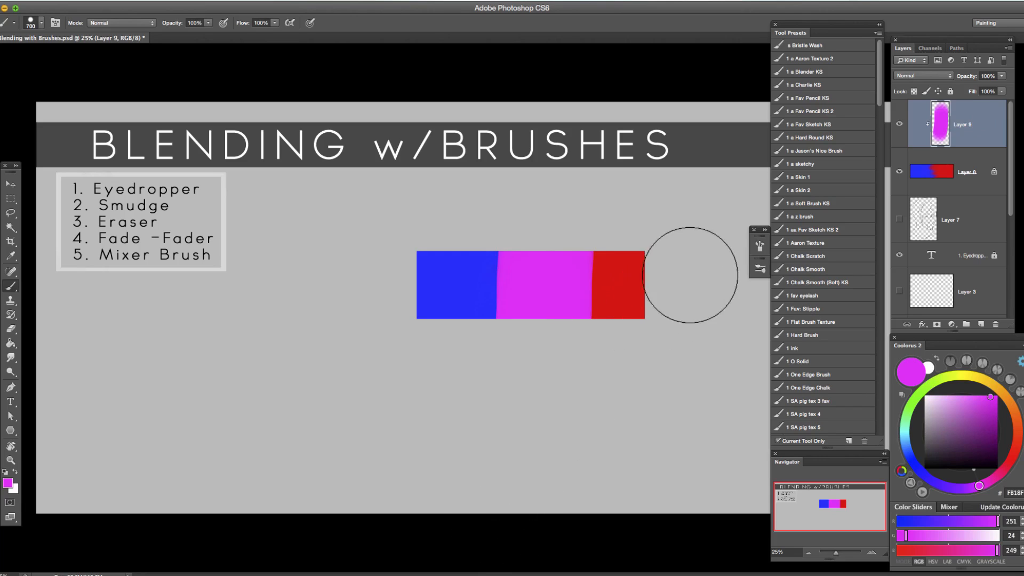
# Fade the magenta band's red-side and blue-side edges into the bar with a soft Eraser, reducing its size to 400 px.
pyautogui.press('e')
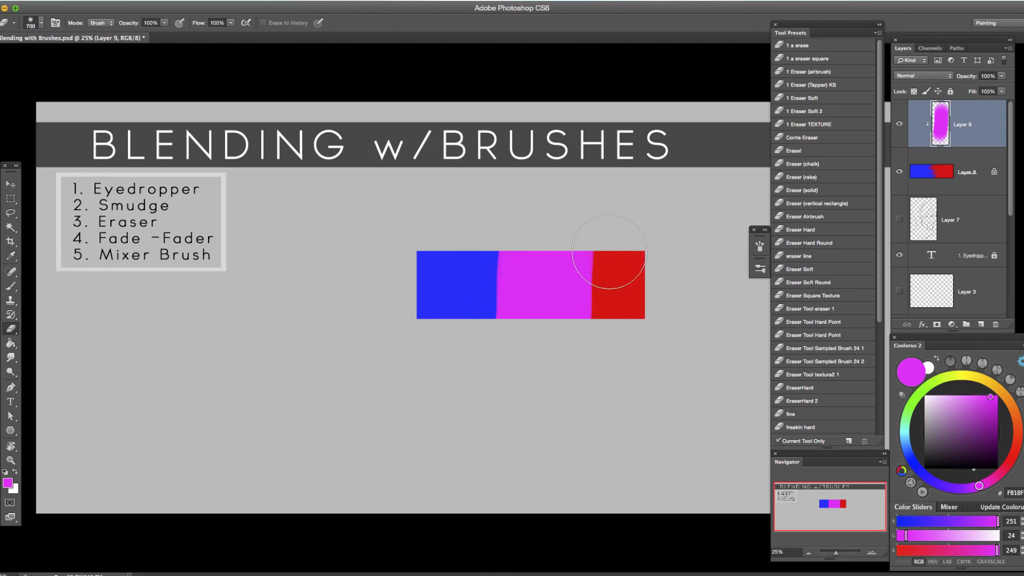
pyautogui.moveTo(612, 260); pyautogui.dragTo(597, 316)
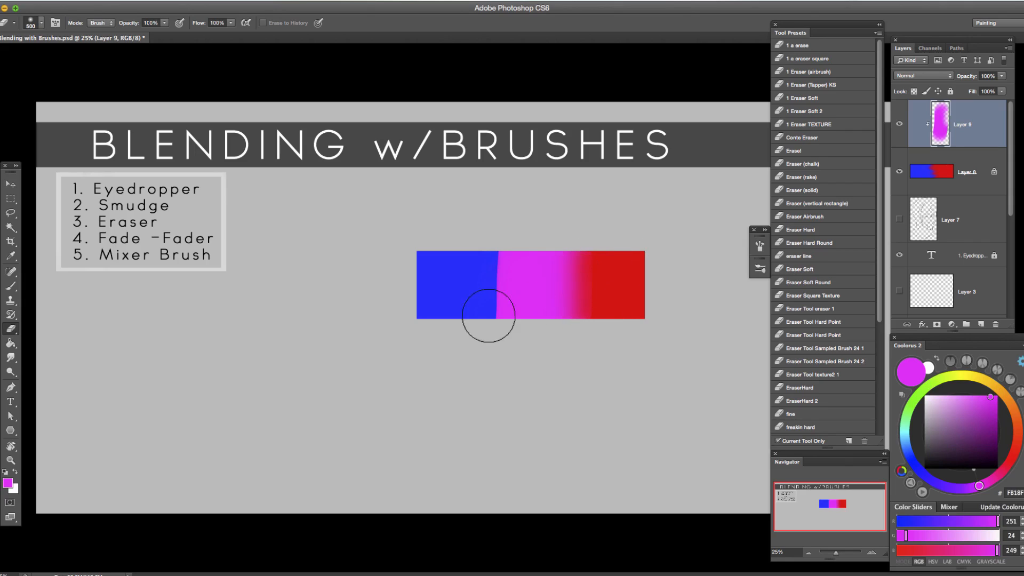
pyautogui.click(500, 244)
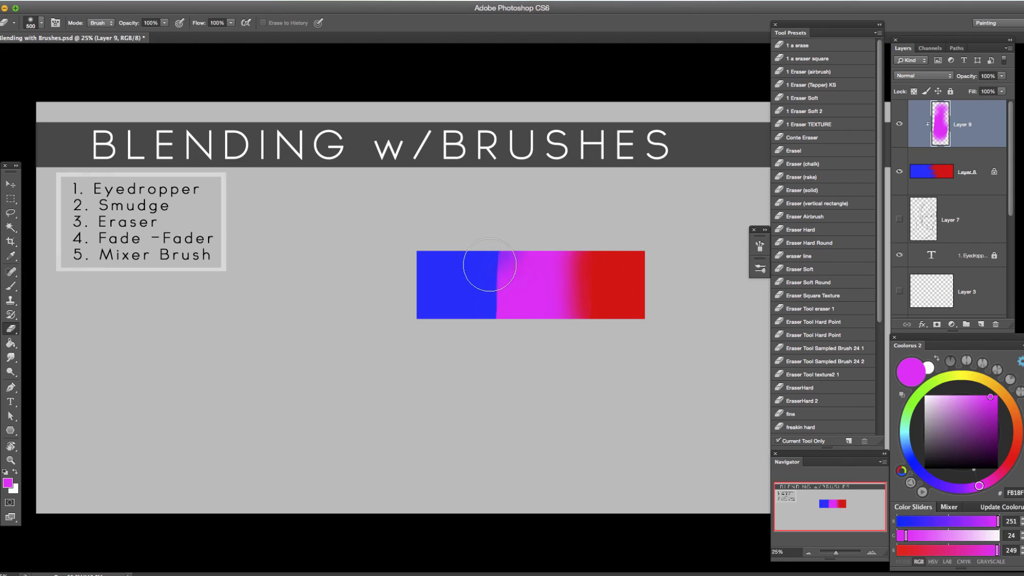
pyautogui.moveTo(495, 250)
pyautogui.mouseDown()
pyautogui.moveTo(493, 321)
pyautogui.moveTo(497, 288)
pyautogui.mouseUp()
pyautogui.press('[')
pyautogui.press('[')
pyautogui.moveTo(504, 250); pyautogui.dragTo(499, 319)
pyautogui.moveTo(575, 273)
pyautogui.mouseDown()
pyautogui.moveTo(571, 256)
pyautogui.moveTo(555, 321)
pyautogui.mouseUp()
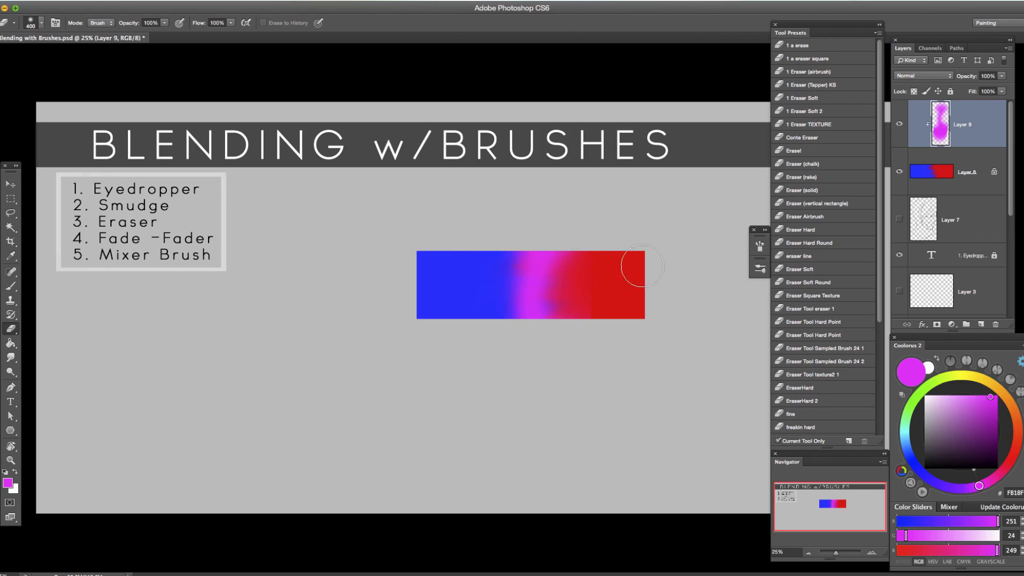
# Repaint the magenta band across the blue-red boundary at 700 px and switch the Brush tool to a soft elliptical tip preset.
pyautogui.press('b')
pyautogui.moveTo(539, 234); pyautogui.dragTo(533, 270)
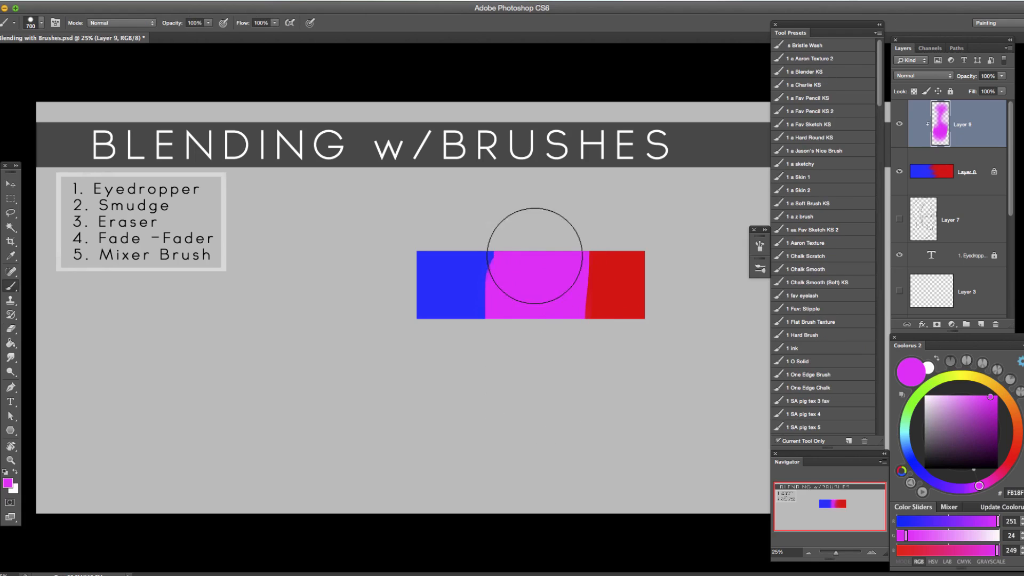
pyautogui.click(760, 268)
pyautogui.click(669, 318)
pyautogui.click(729, 262)
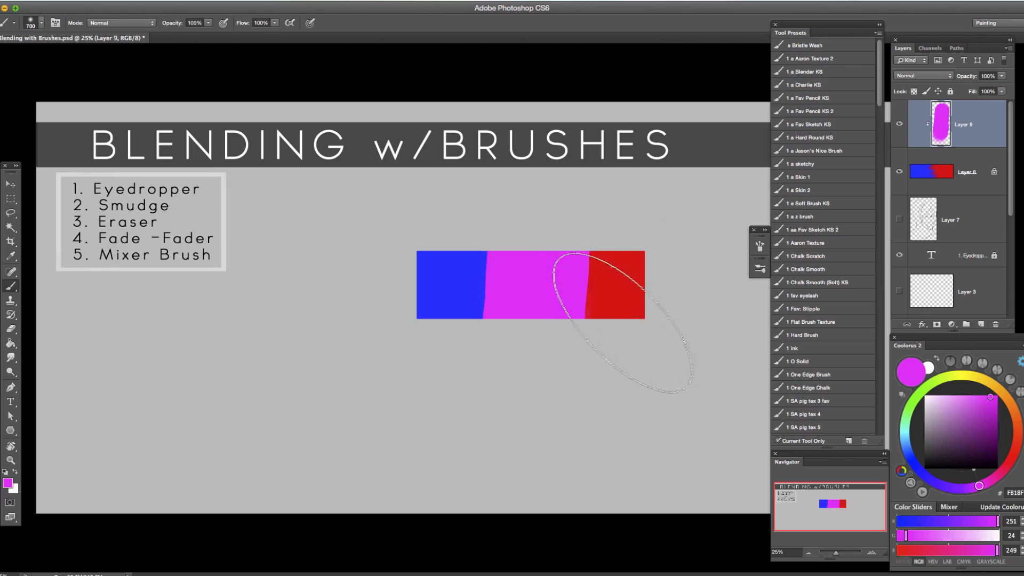
# Try the soft elliptical tip preset on the Eraser tool and switch the Eraser to a soft round preset.
pyautogui.press('e')
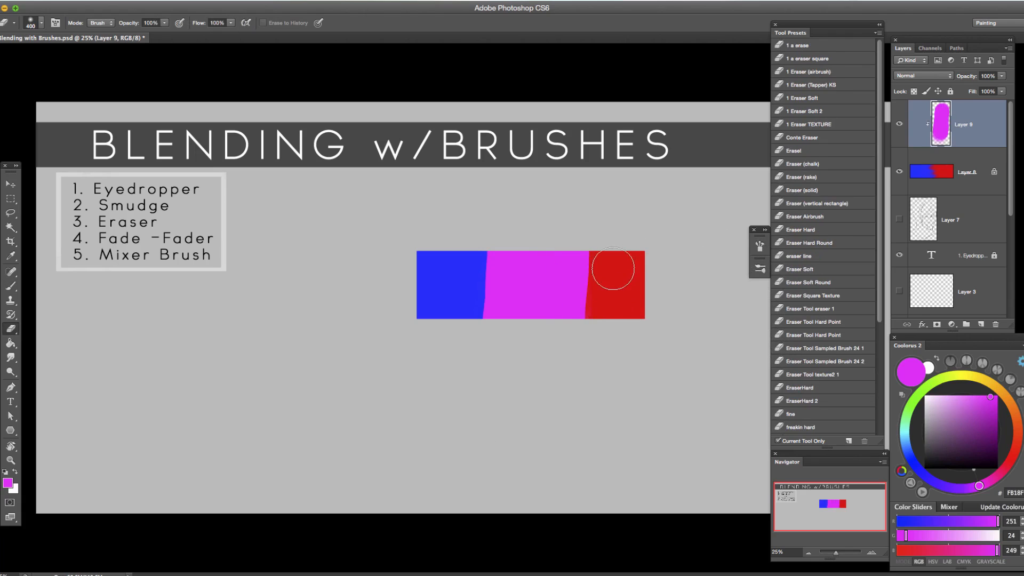
pyautogui.click(760, 270)
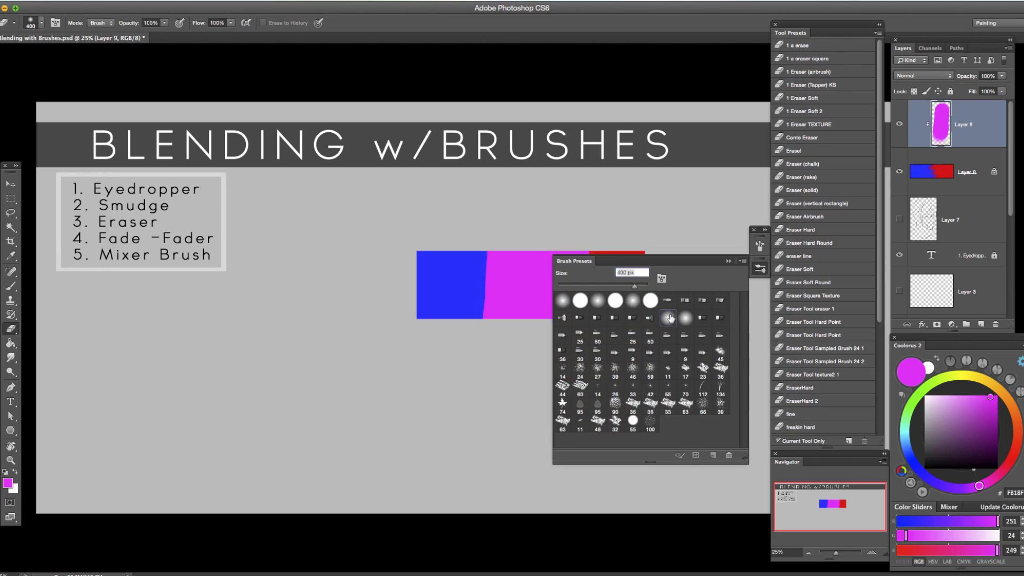
pyautogui.click(729, 261)
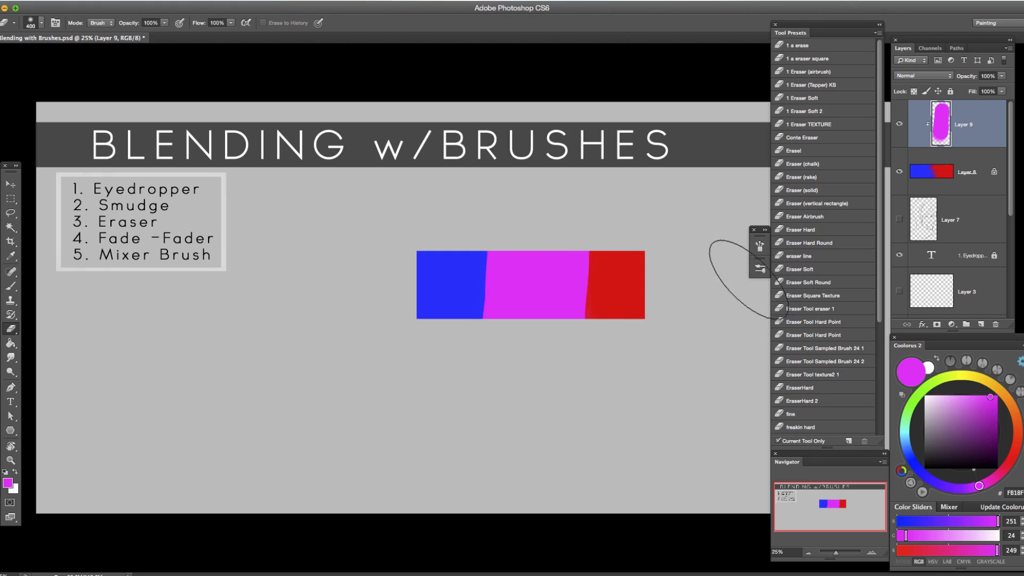
pyautogui.click(760, 271)
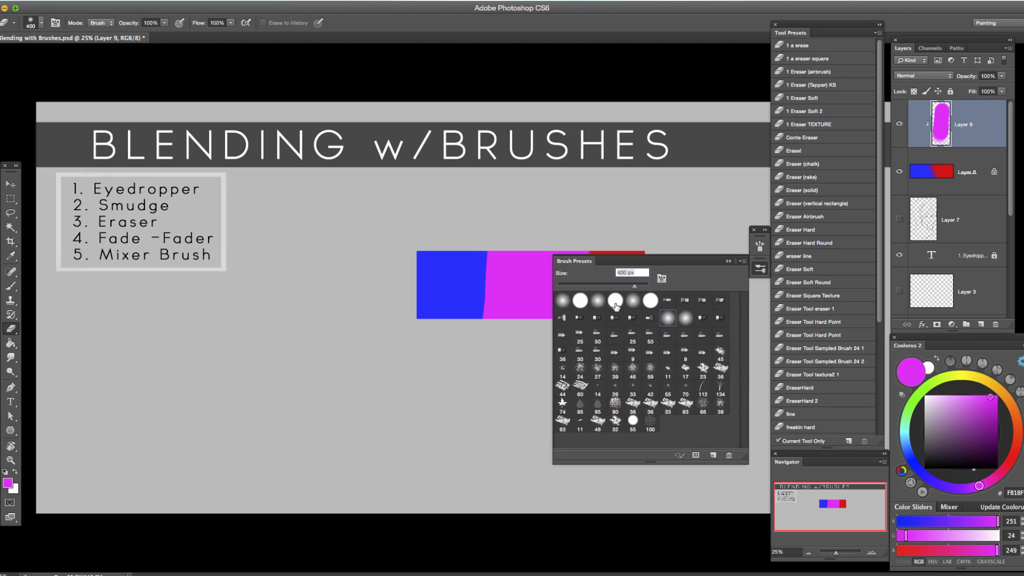
pyautogui.click(734, 262)
# Enlarge the Eraser to 700 px and soften both edges of the magenta band into the red and blue.
pyautogui.press(']')
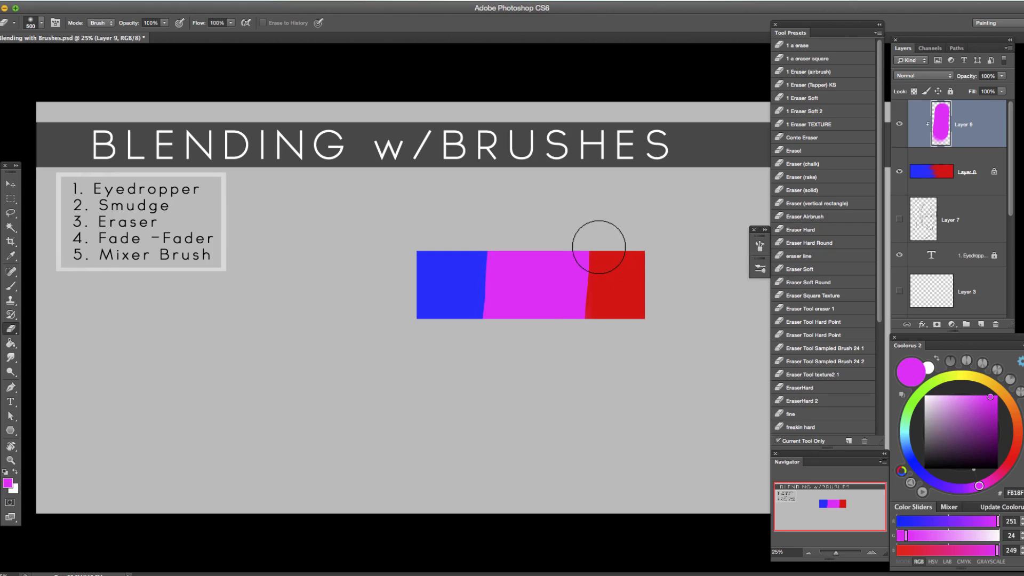
pyautogui.moveTo(593, 269)
pyautogui.mouseDown()
pyautogui.moveTo(596, 246)
pyautogui.moveTo(591, 281)
pyautogui.mouseUp()
pyautogui.press(']')
pyautogui.press(']')
pyautogui.moveTo(595, 237); pyautogui.dragTo(601, 315)
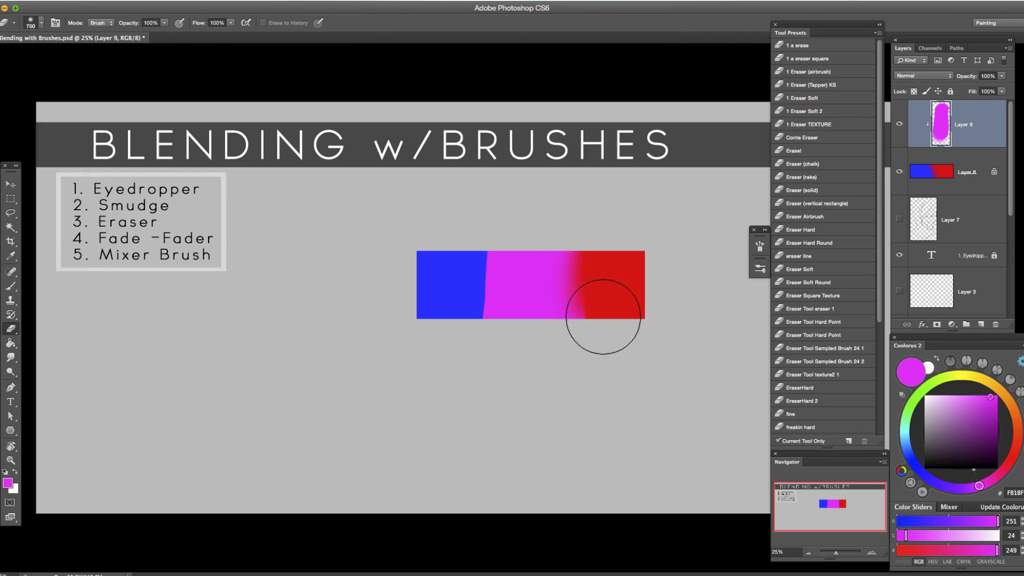
pyautogui.moveTo(478, 222); pyautogui.dragTo(466, 307)
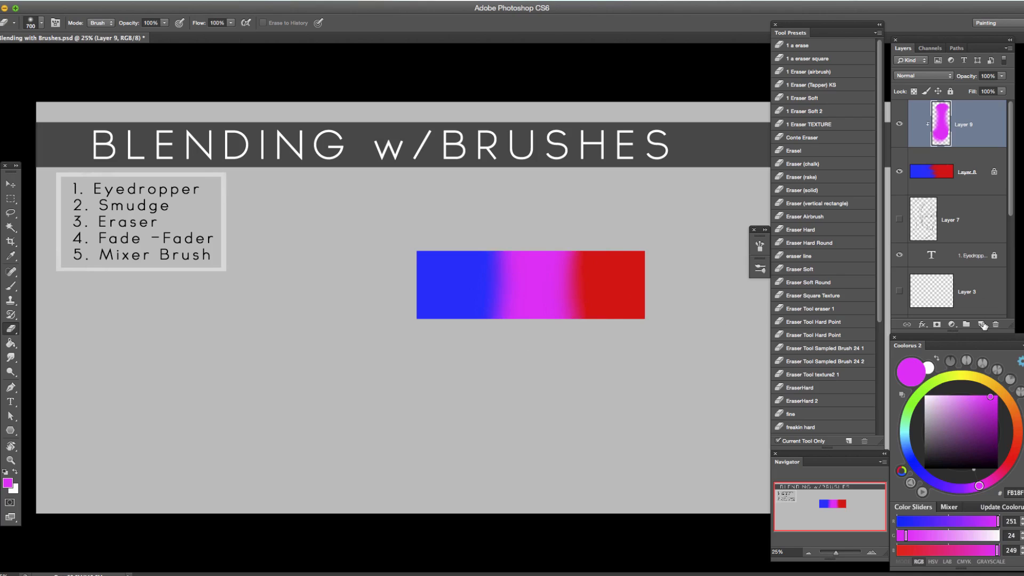
# Add a new layer above the magenta band, clip it to the bar, and switch the Brush tool to a hard round preset.
pyautogui.click(981, 325)
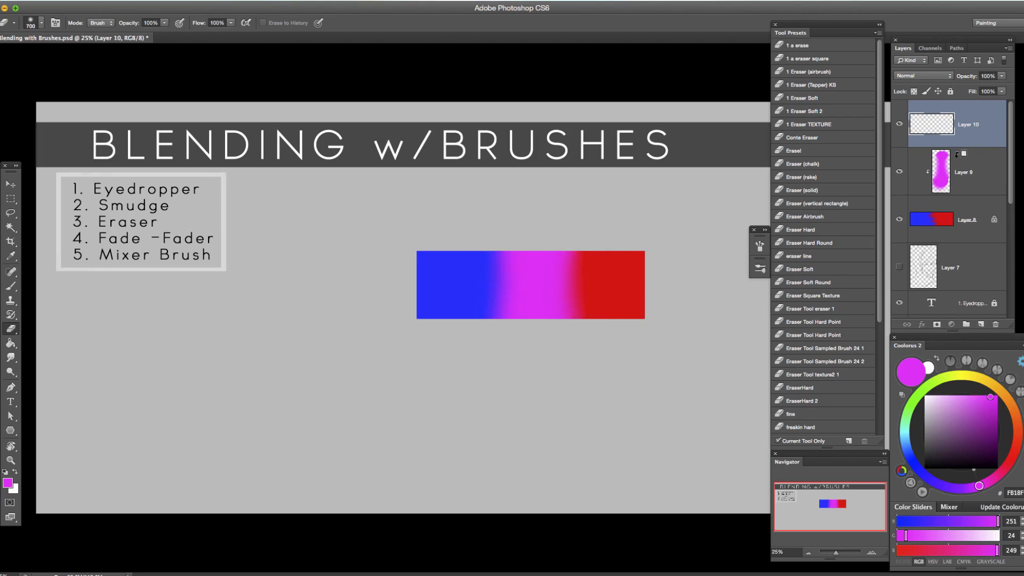
pyautogui.keyDown('alt'); pyautogui.click(970, 148); pyautogui.keyUp('alt')
pyautogui.press('b')
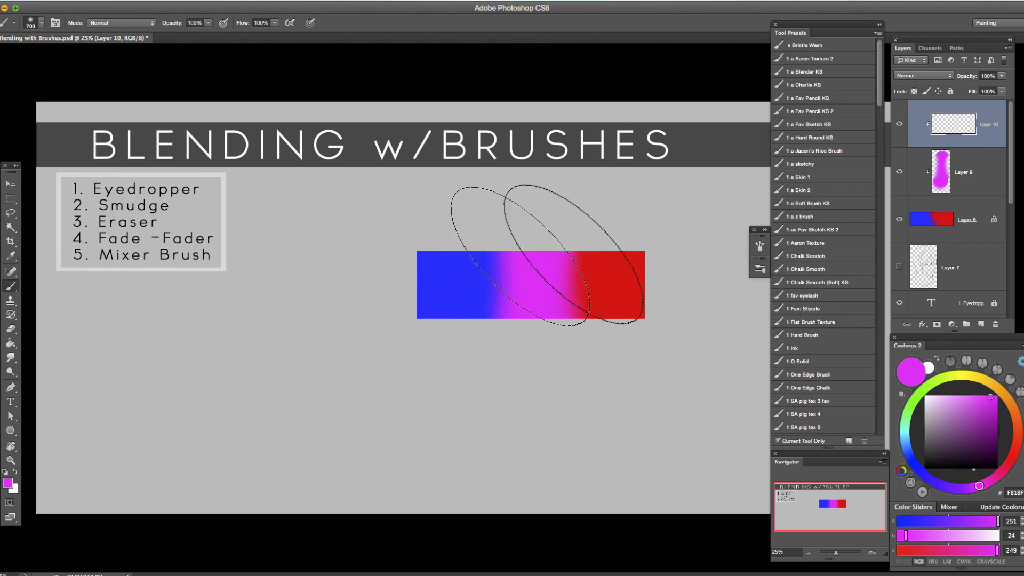
pyautogui.click(758, 250)
pyautogui.click(759, 269)
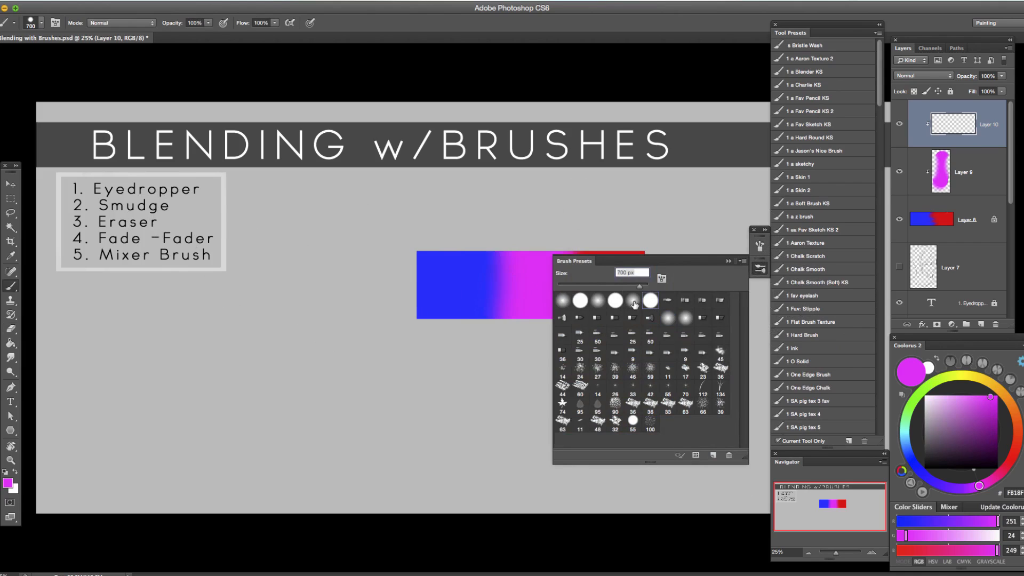
pyautogui.click(726, 260)
# Cover the blend on the new layer with hard-edged blue and red halves at 700 px, sampling both colors from the bar.
pyautogui.moveTo(559, 259)
pyautogui.mouseDown()
pyautogui.moveTo(535, 327)
pyautogui.moveTo(552, 258)
pyautogui.moveTo(512, 318)
pyautogui.mouseUp()
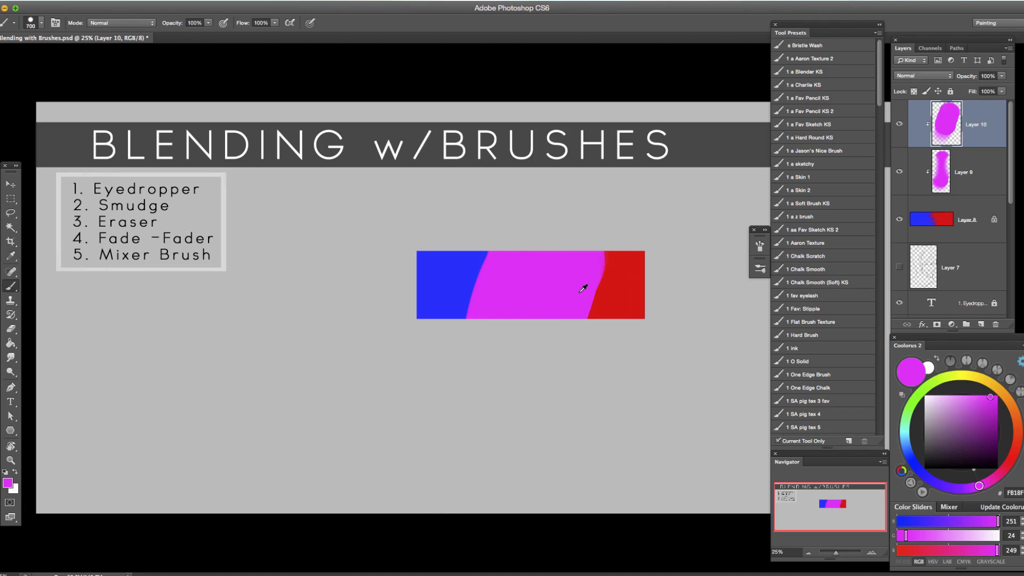
pyautogui.keyDown('alt'); pyautogui.click(615, 282); pyautogui.keyUp('alt')
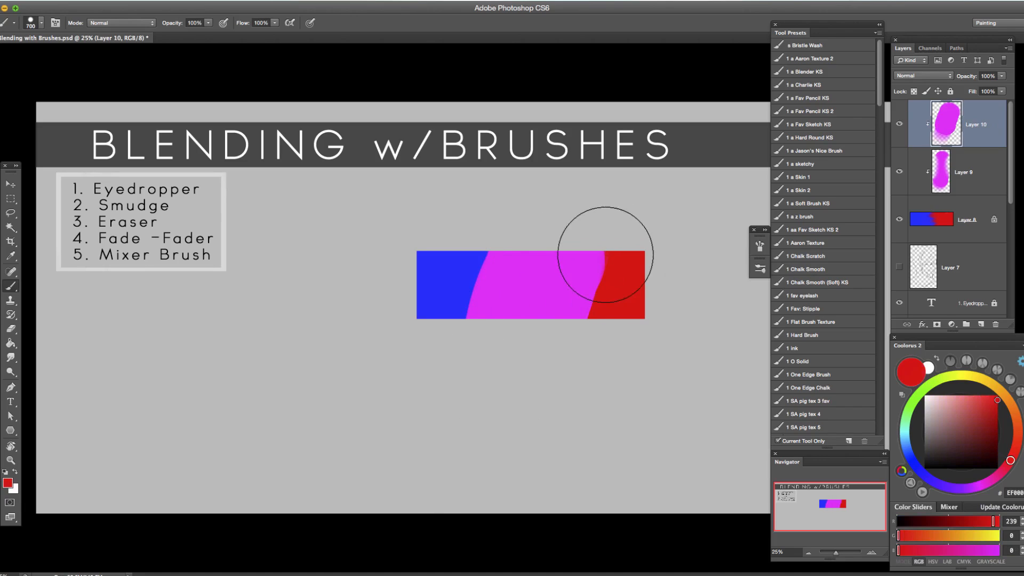
pyautogui.moveTo(590, 228); pyautogui.dragTo(555, 402)
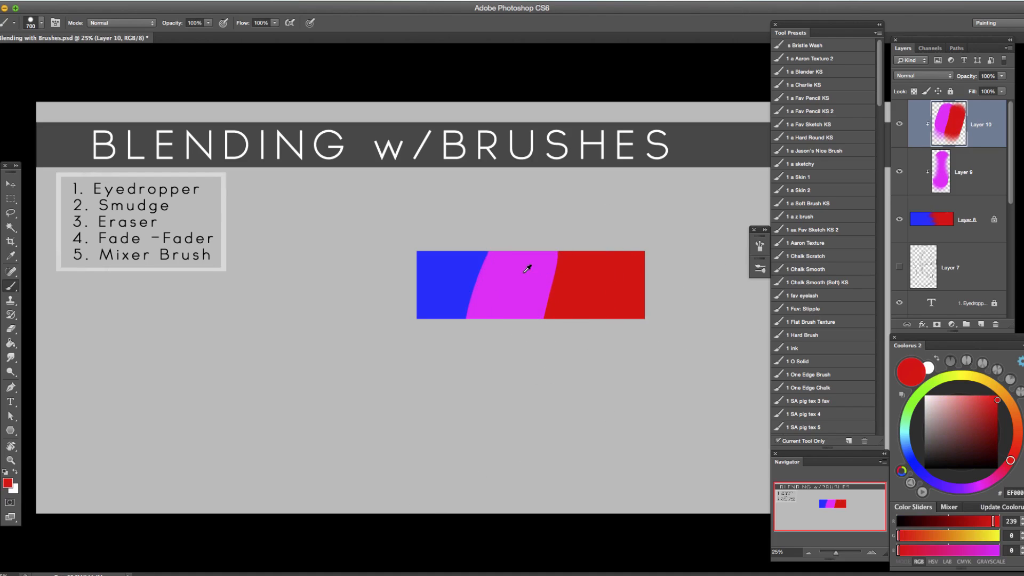
pyautogui.keyDown('alt'); pyautogui.click(473, 265); pyautogui.keyUp('alt')
pyautogui.moveTo(478, 238)
pyautogui.mouseDown()
pyautogui.moveTo(480, 348)
pyautogui.moveTo(507, 304)
pyautogui.mouseUp()
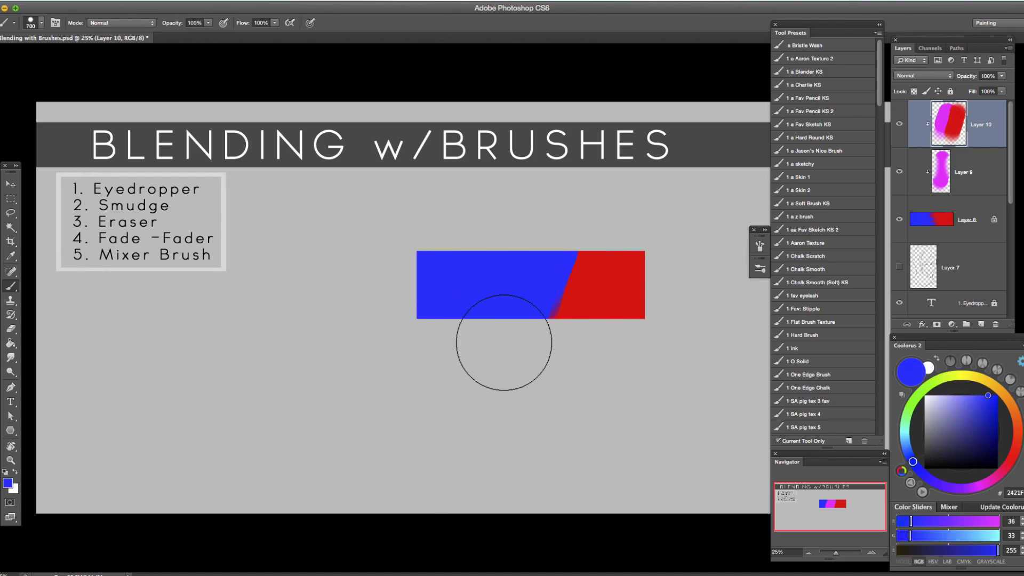
pyautogui.keyDown('alt'); pyautogui.click(596, 267); pyautogui.keyUp('alt')
pyautogui.moveTo(573, 251); pyautogui.dragTo(550, 400)
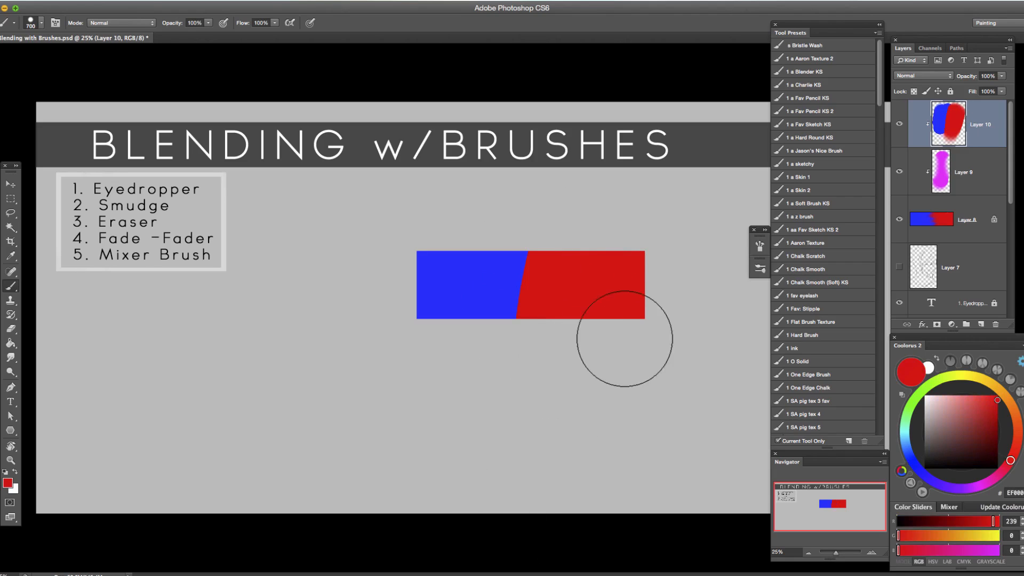
# Set the foreground color to a pink with RGB values 255, 73, 201.
pyautogui.click(990, 482)
pyautogui.moveTo(971, 404); pyautogui.dragTo(977, 395)
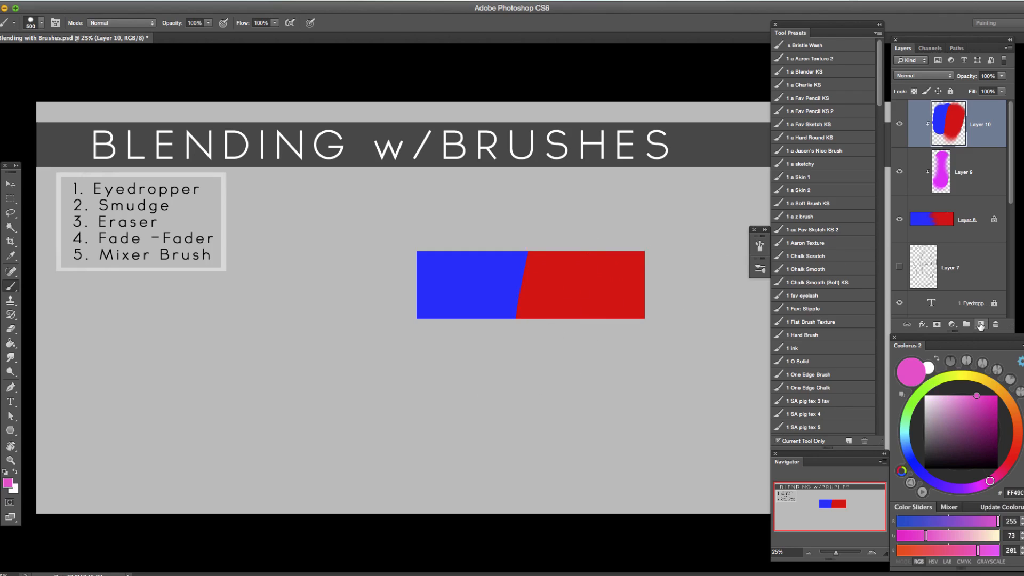
pyautogui.click(980, 325)
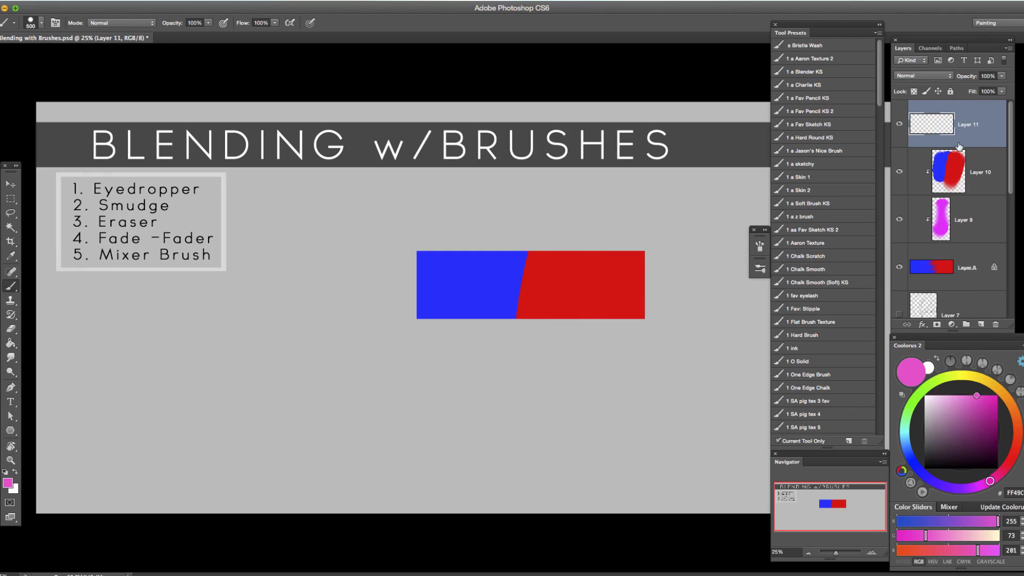
pyautogui.keyDown('alt'); pyautogui.click(959, 143); pyautogui.keyUp('alt')
pyautogui.press('Delete')
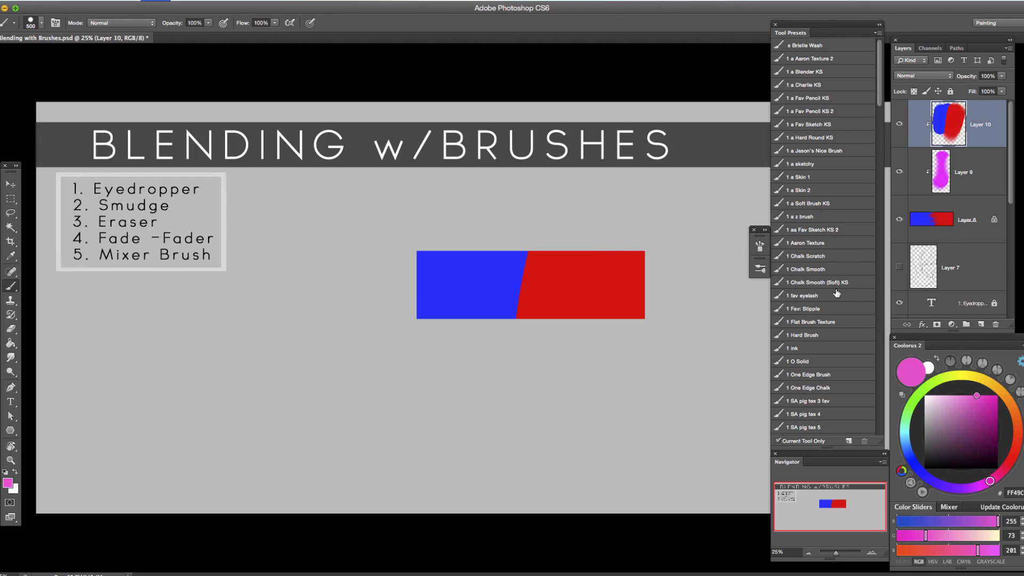
# Merge the repainted clipped layer into the magenta layer below it and switch the Brush tool to a soft round preset at 500 px.
pyautogui.hotkey('ctrl', 'e')
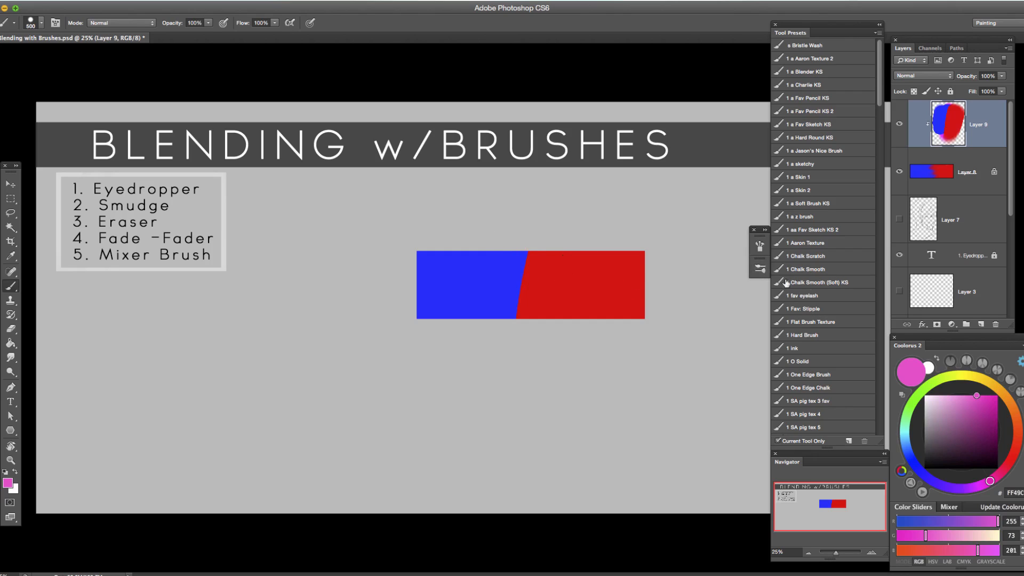
pyautogui.click(760, 247)
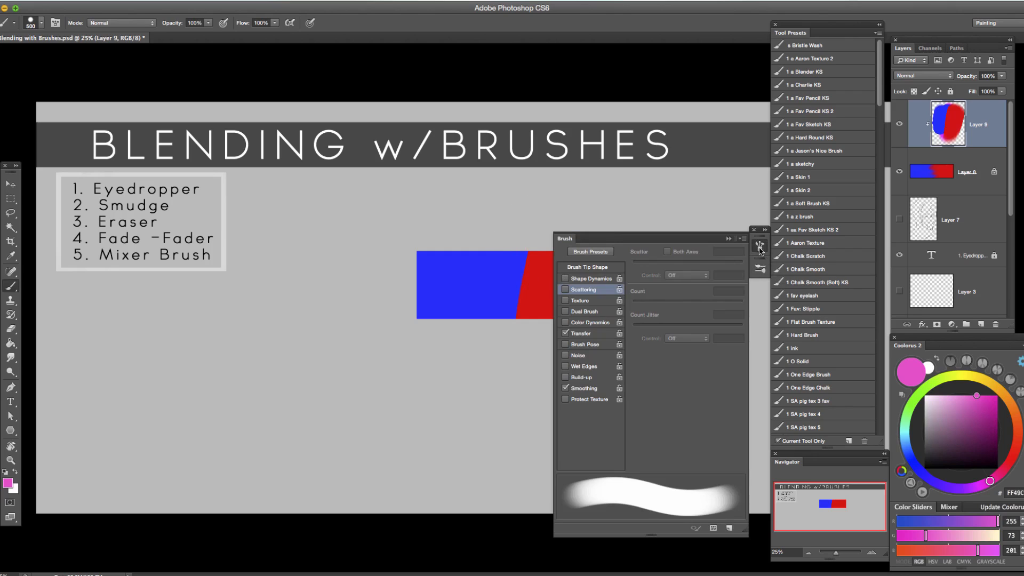
pyautogui.click(760, 269)
pyautogui.click(633, 303)
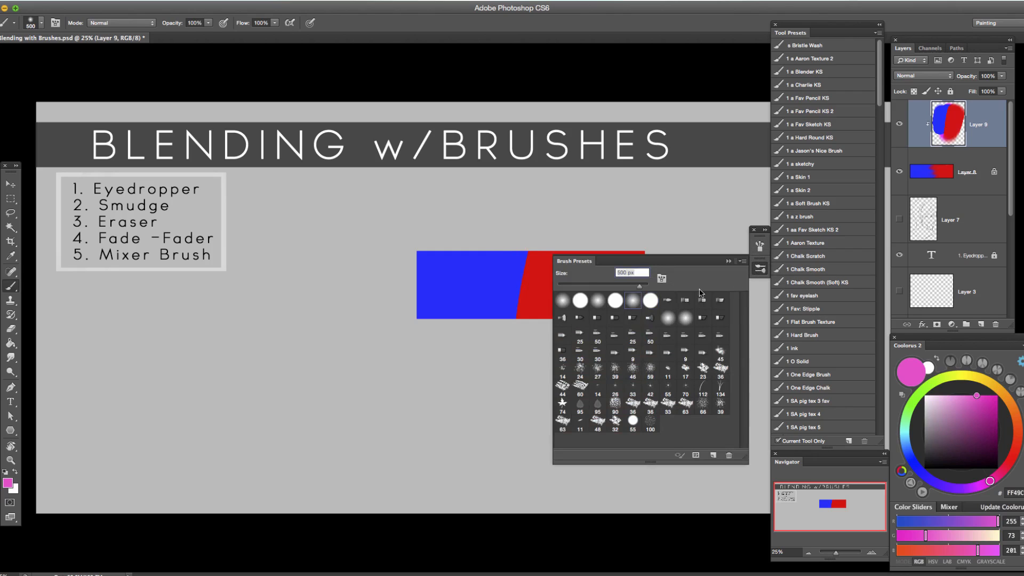
pyautogui.click(729, 261)
# Undo a trial pink dab and paint a soft, slanted pink band across the blue-red boundary at 500 px.
pyautogui.click(545, 282)
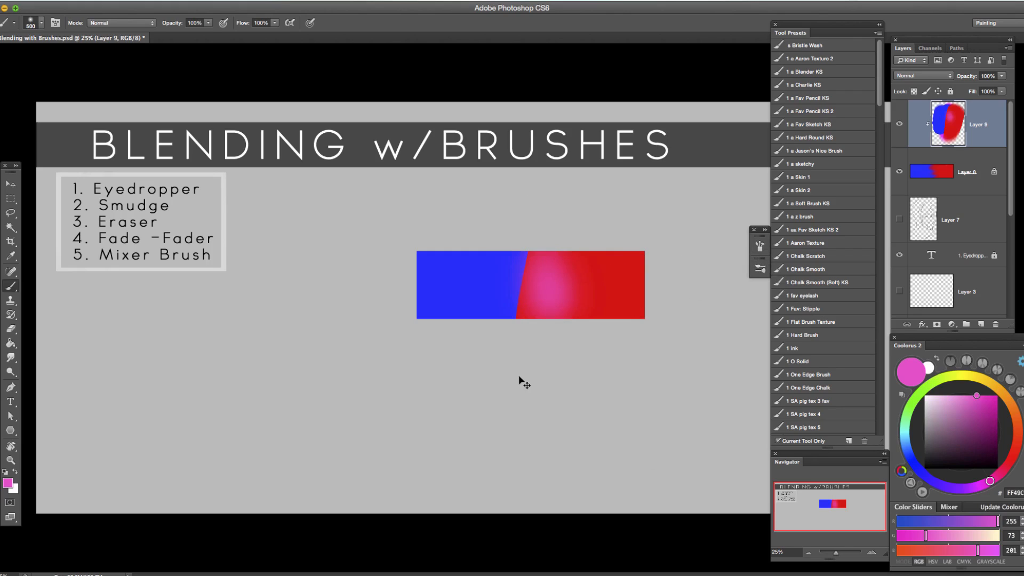
pyautogui.hotkey('ctrl', 'z')
pyautogui.moveTo(535, 201); pyautogui.dragTo(505, 344)
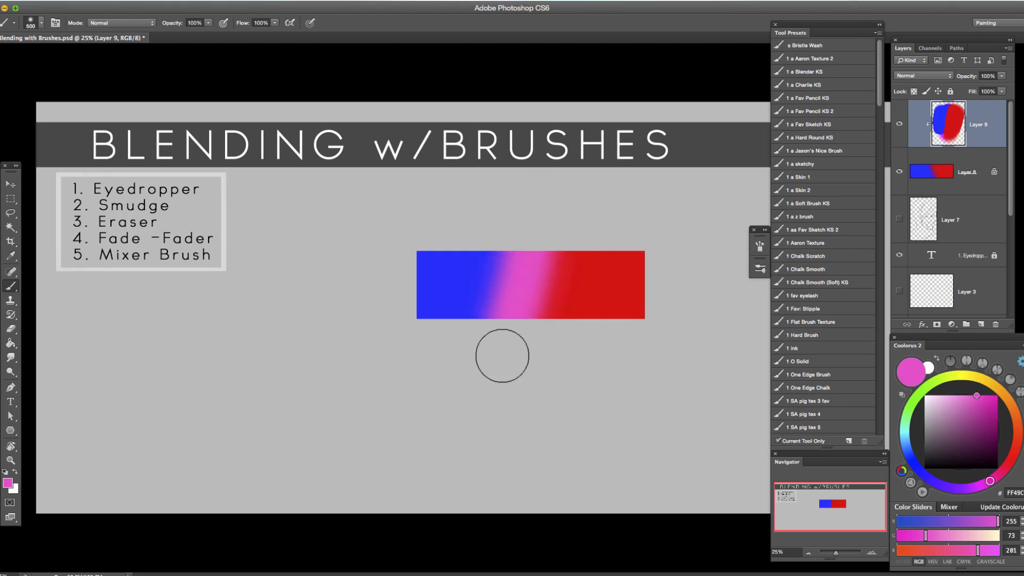
pyautogui.moveTo(494, 393)
pyautogui.mouseDown()
pyautogui.moveTo(544, 213)
pyautogui.moveTo(504, 345)
pyautogui.moveTo(553, 227)
pyautogui.moveTo(496, 394)
pyautogui.moveTo(558, 214)
pyautogui.moveTo(515, 352)
pyautogui.mouseUp()
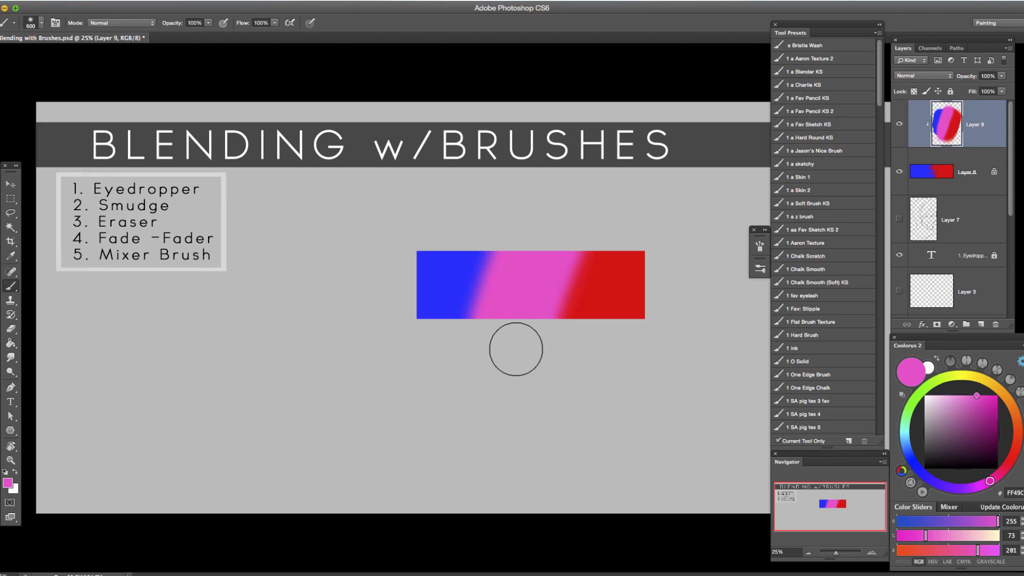
# Fade the pink stroke to 84% opacity and preview the fade in the Multiply and Lighten blend modes.
pyautogui.press('super+shift+f')
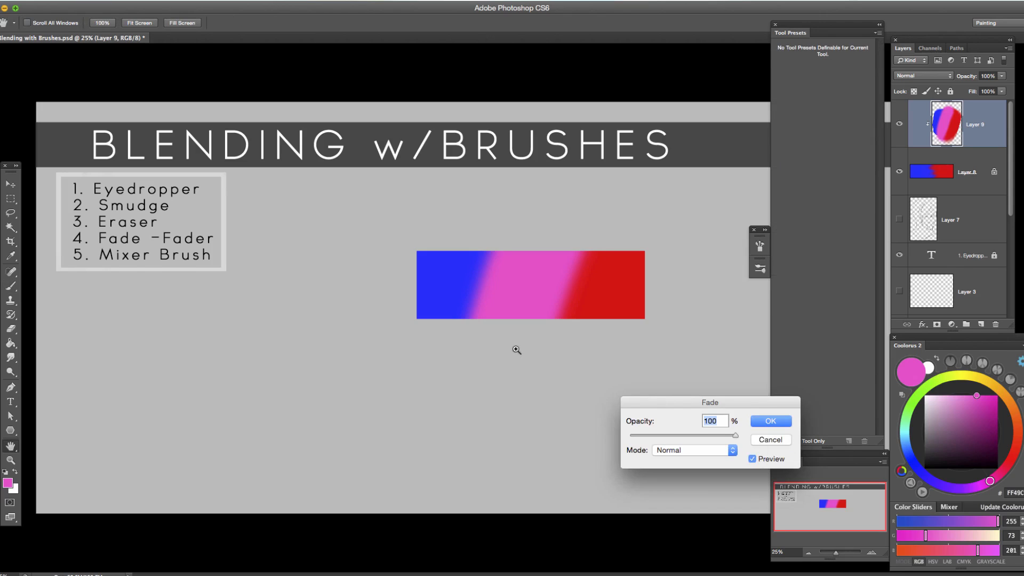
pyautogui.moveTo(719, 402); pyautogui.dragTo(678, 367)
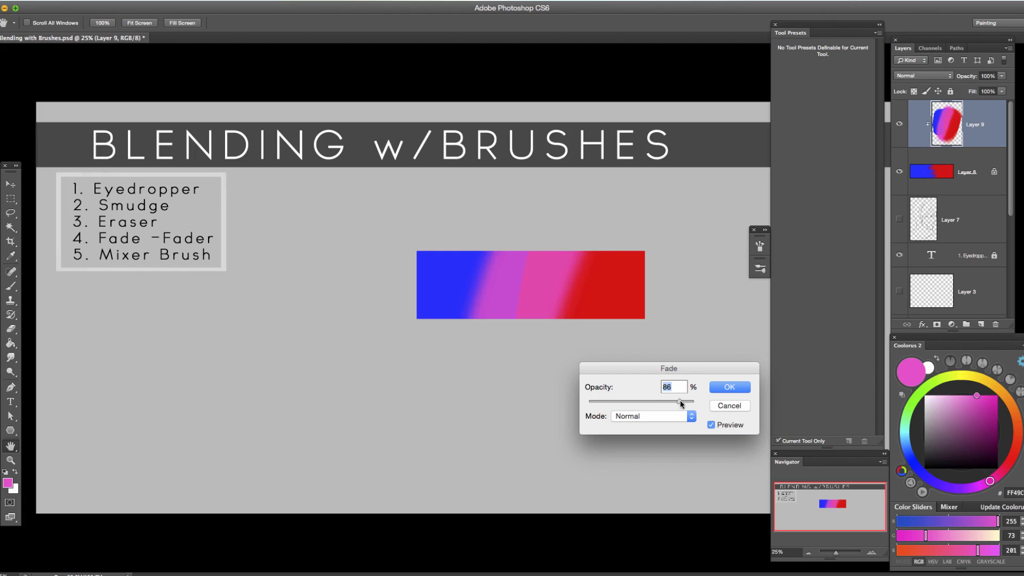
pyautogui.moveTo(660, 401)
pyautogui.mouseDown()
pyautogui.moveTo(609, 403)
pyautogui.moveTo(658, 403)
pyautogui.mouseUp()
pyautogui.click(691, 417)
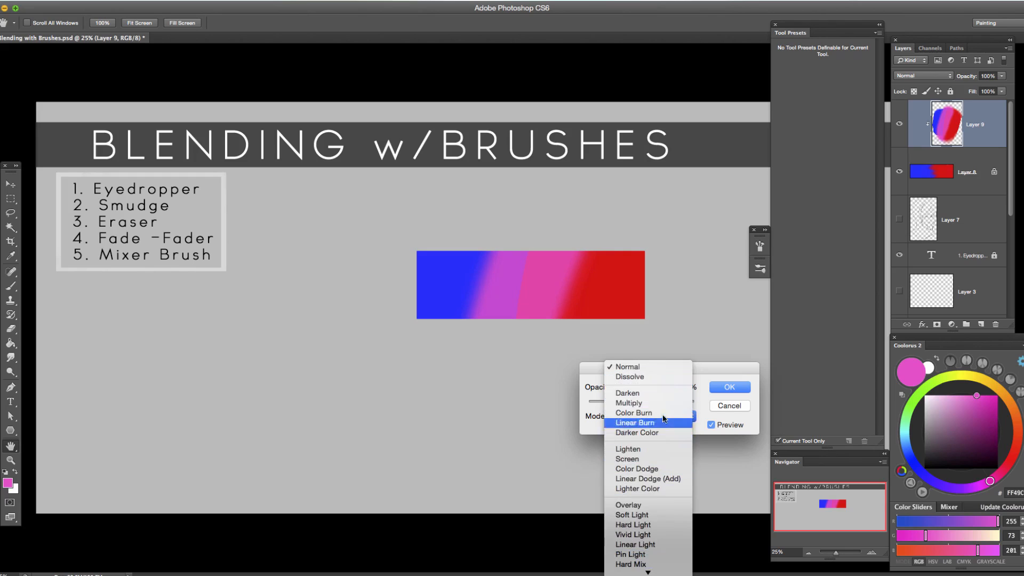
pyautogui.click(661, 404)
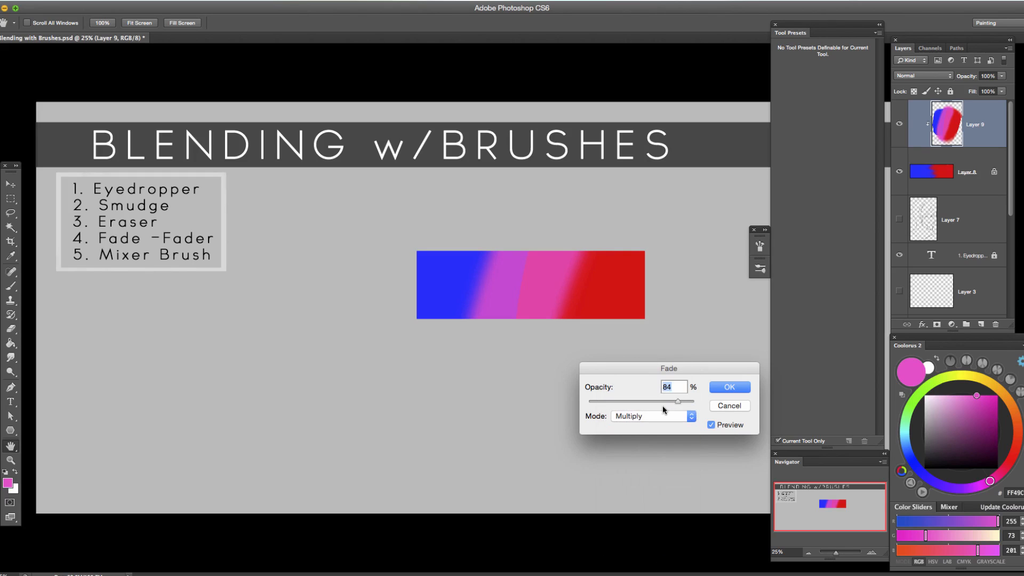
pyautogui.click(688, 417)
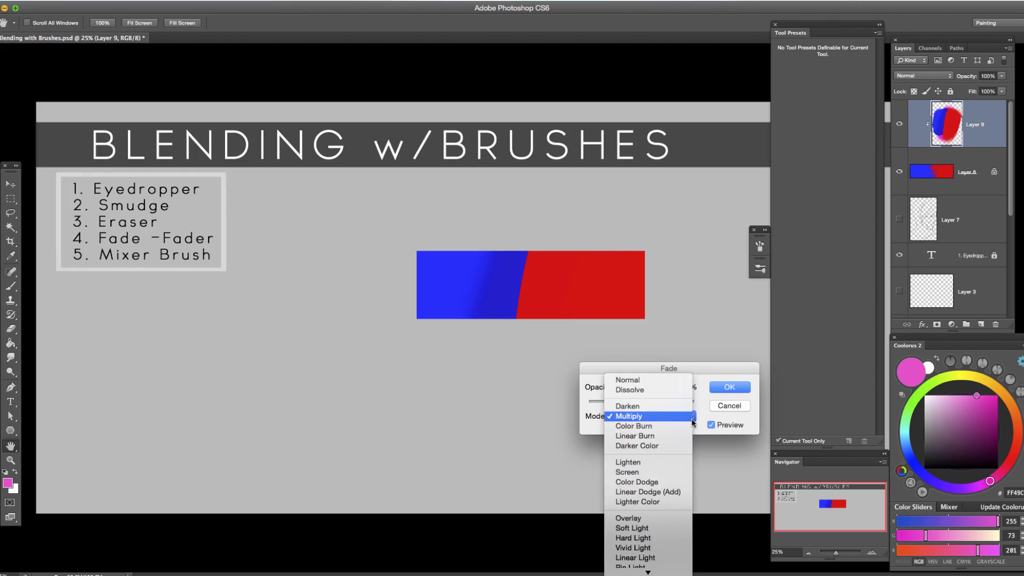
pyautogui.click(657, 461)
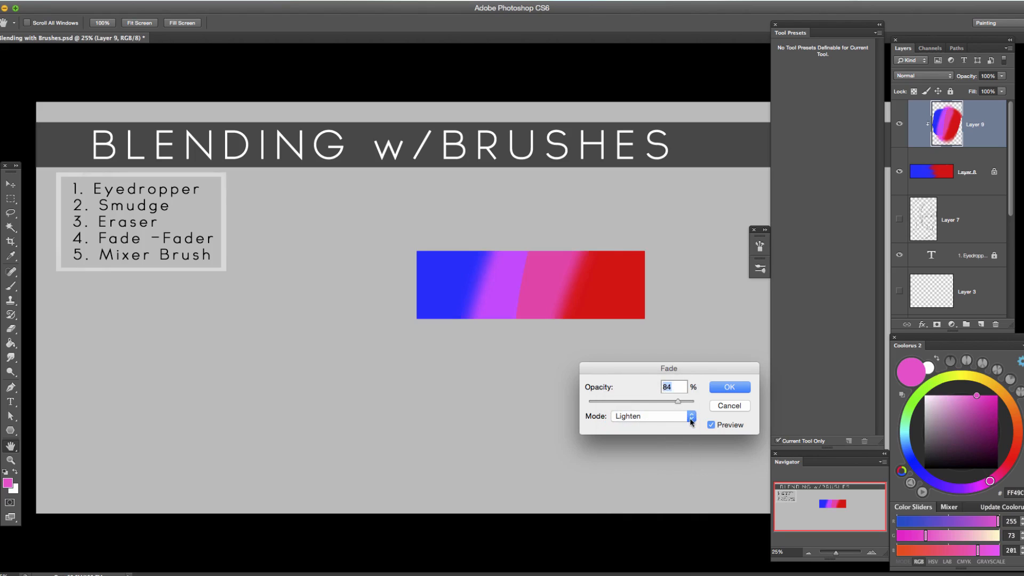
# Restore the pink stroke's fade to Normal mode at 100% opacity and apply it.
pyautogui.click(691, 417)
pyautogui.click(649, 337)
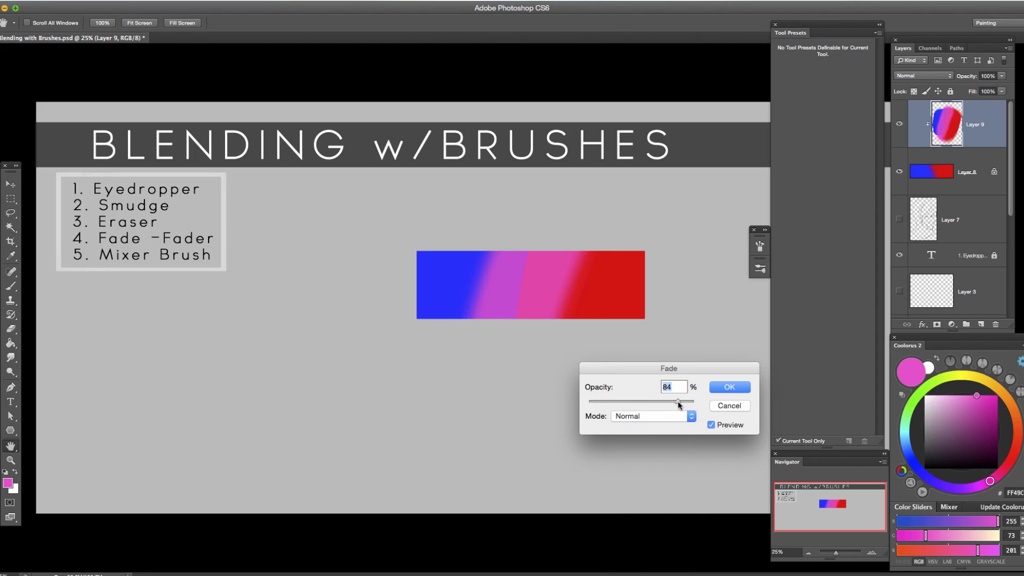
pyautogui.moveTo(649, 402); pyautogui.dragTo(627, 402)
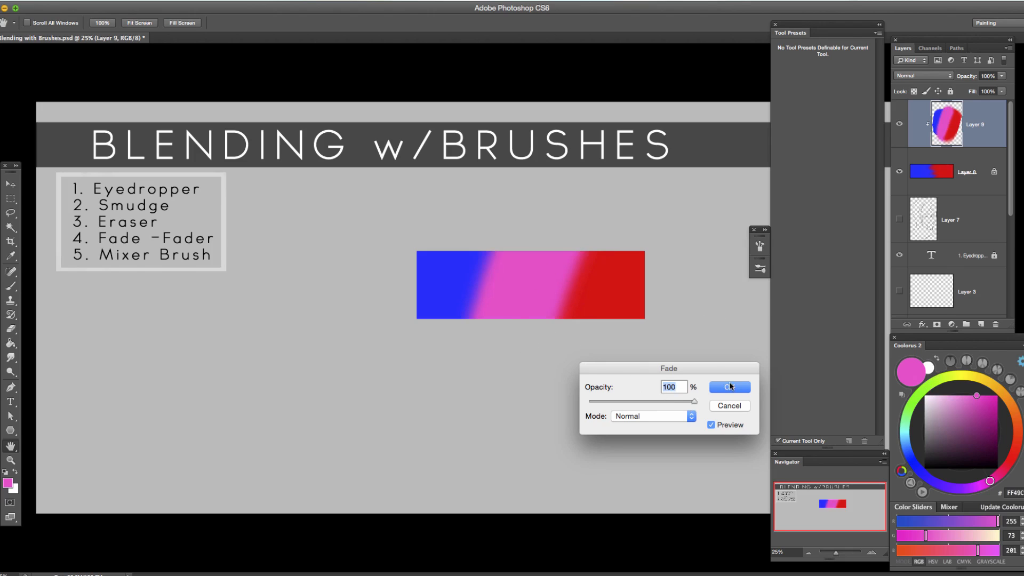
pyautogui.click(729, 387)
# Set the foreground color to green with RGB 45, 228, 8 and paint a soft, slanted 500 px band over the pink-red boundary.
pyautogui.press('b')
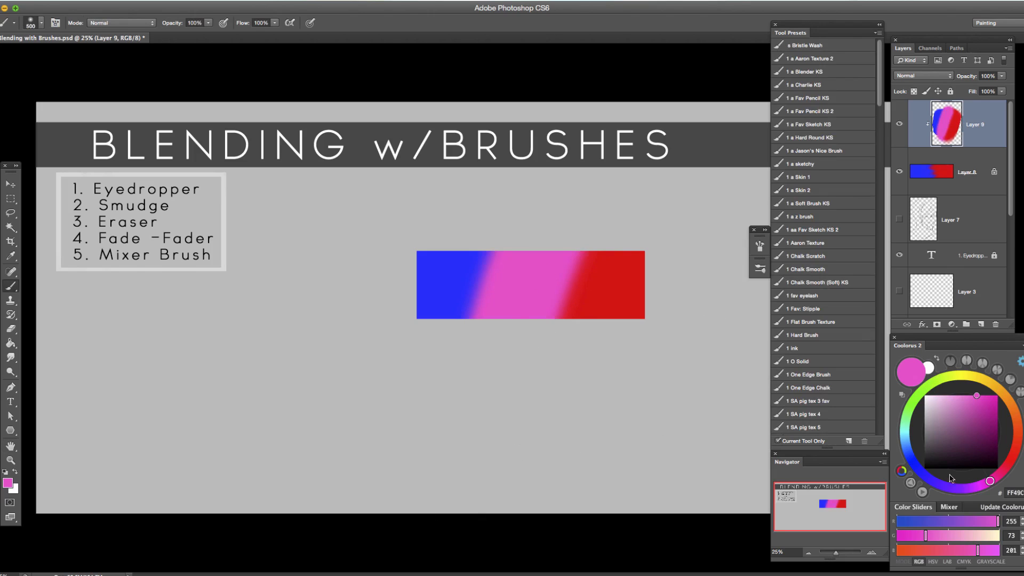
pyautogui.click(921, 472)
pyautogui.click(981, 396)
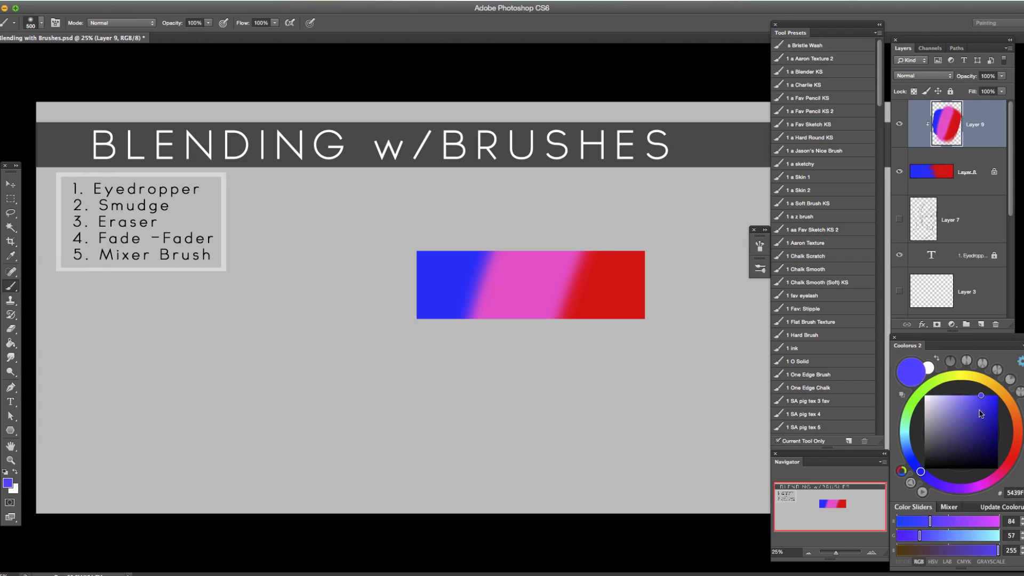
pyautogui.click(918, 395)
pyautogui.click(994, 403)
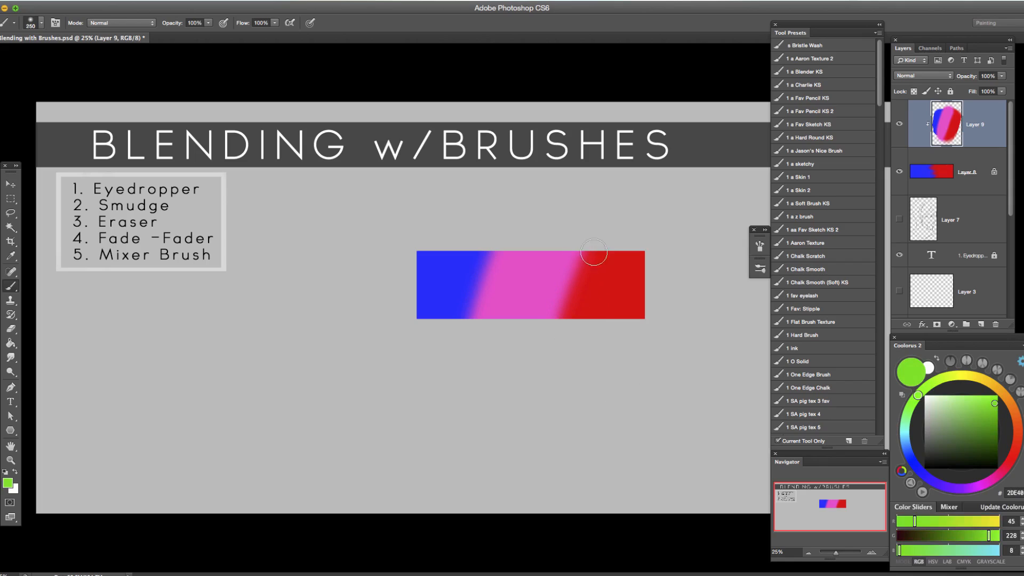
pyautogui.moveTo(590, 227); pyautogui.dragTo(535, 399)
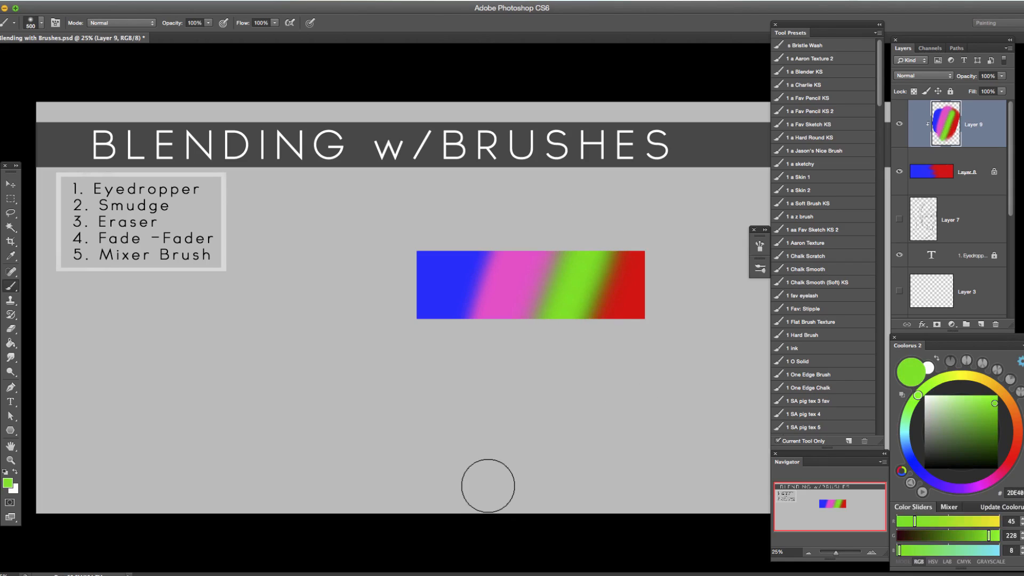
# Fade the green stroke to 55% opacity in Normal mode.
pyautogui.press('super+shift+f')
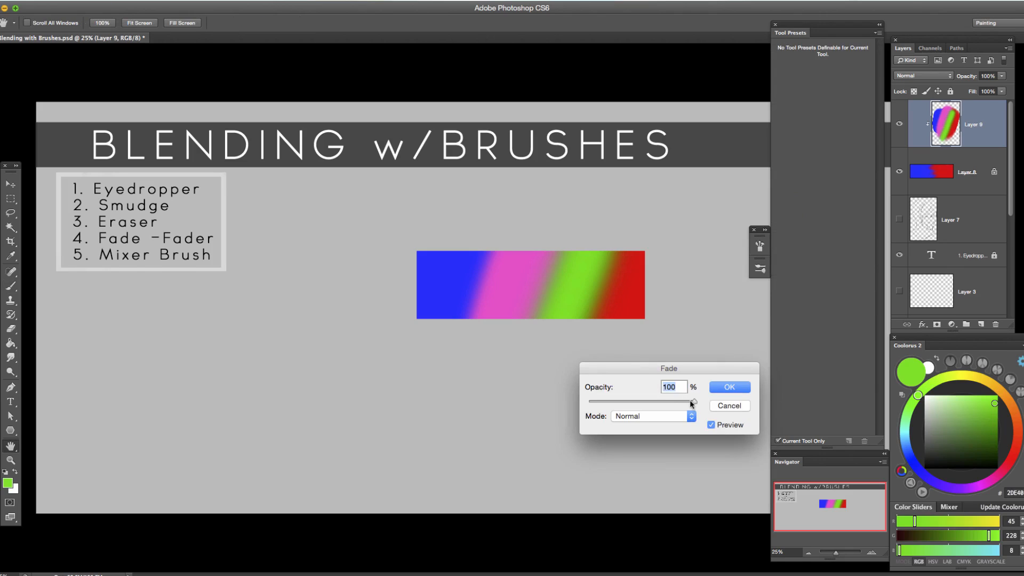
pyautogui.moveTo(694, 404); pyautogui.dragTo(647, 405)
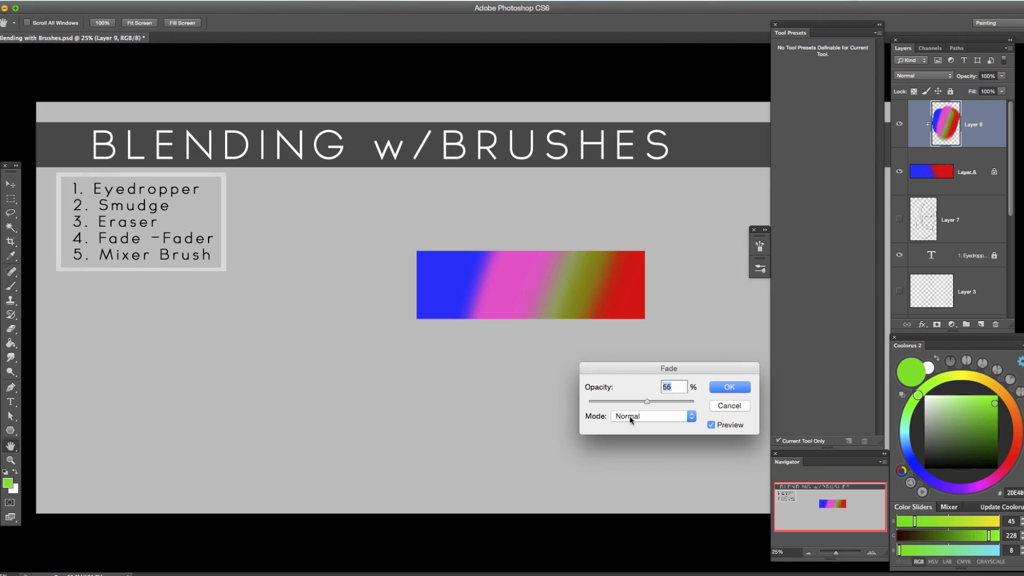
pyautogui.click(728, 389)
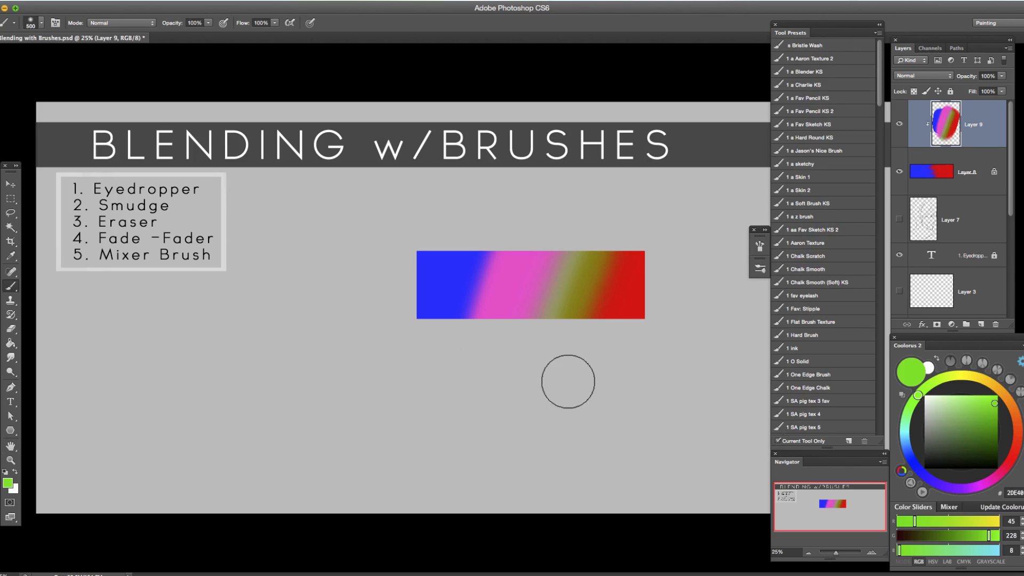
# Merge the painted clipped layer into the bar layer and add a new empty layer clipped to it.
pyautogui.moveTo(238, 277); pyautogui.dragTo(235, 285)
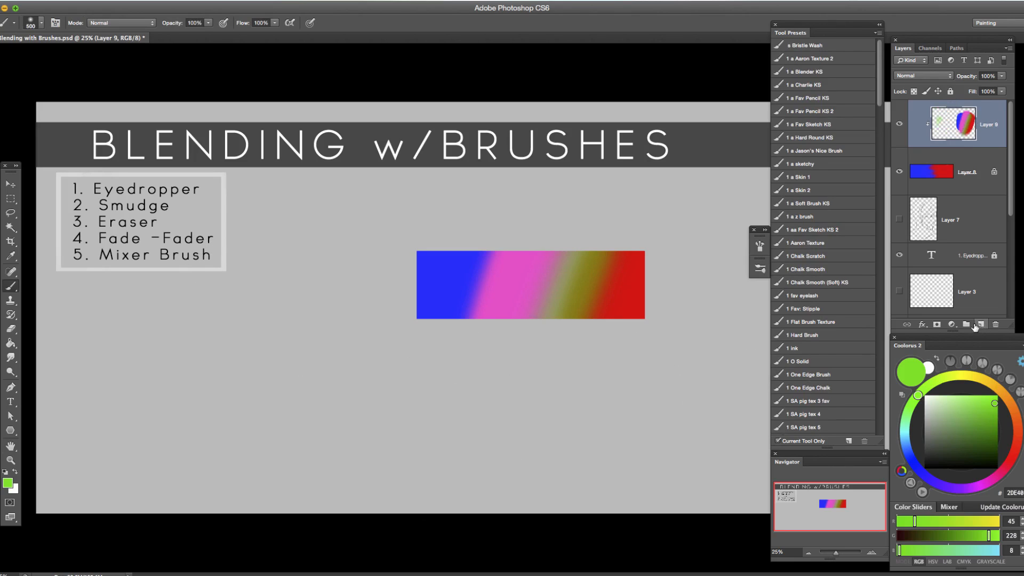
pyautogui.hotkey('ctrl', 'e')
pyautogui.click(981, 324)
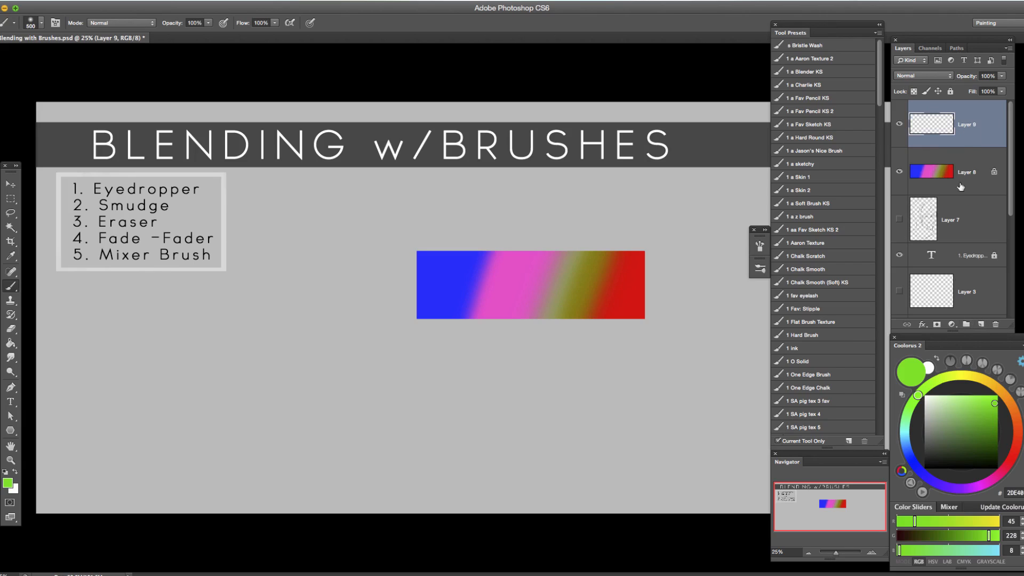
pyautogui.keyDown('alt'); pyautogui.click(965, 144); pyautogui.keyUp('alt')
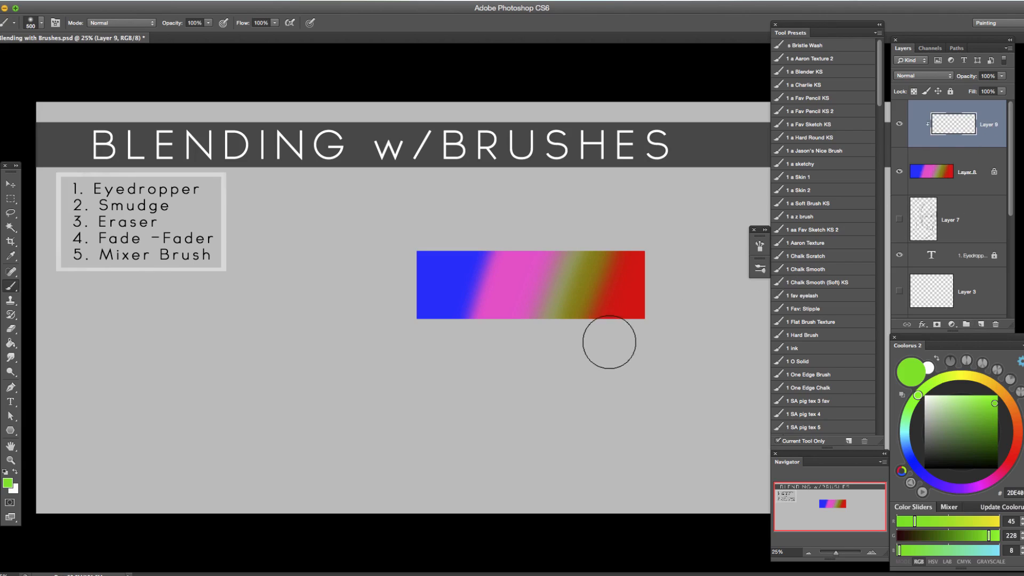
# Switch to the Mixer Brush tool.
pyautogui.rightClick(12, 289)
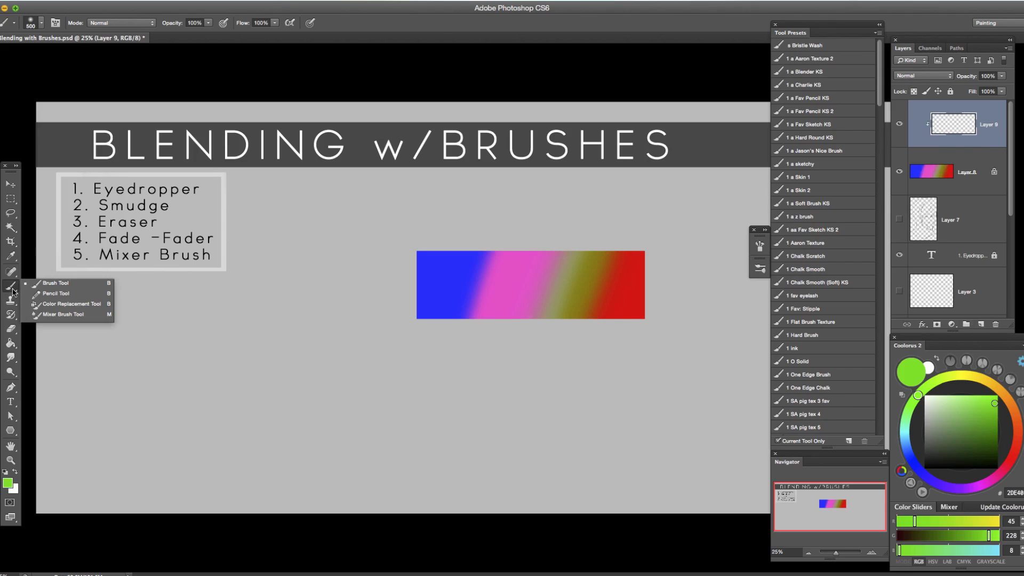
pyautogui.click(74, 315)
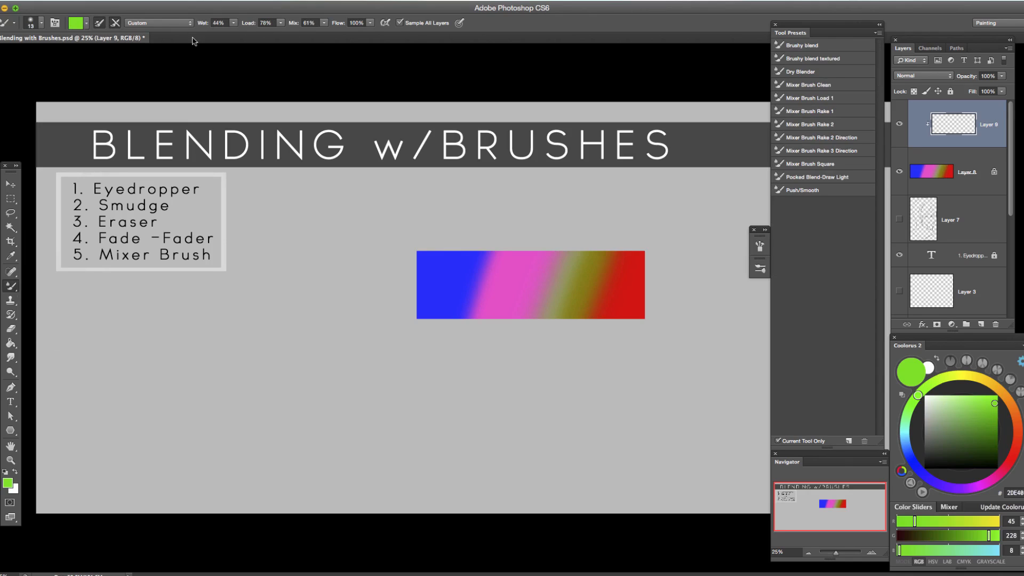
pyautogui.click(99, 22)
# Unlock the bar layer's transparent pixels and release the empty layer above it from its clipping mask.
pyautogui.click(942, 182)
pyautogui.click(915, 92)
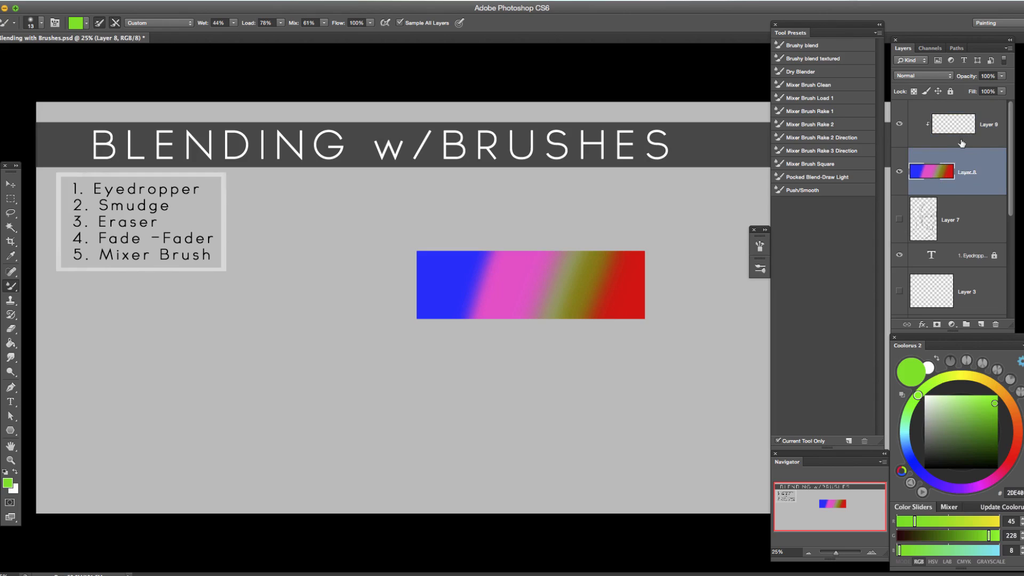
pyautogui.keyDown('alt'); pyautogui.click(979, 147); pyautogui.keyUp('alt')
# Try the regular Brush tool with a hard round preset at 500 px, painting a green blob below the bar and undoing it.
pyautogui.hotkey('shift', 'b')
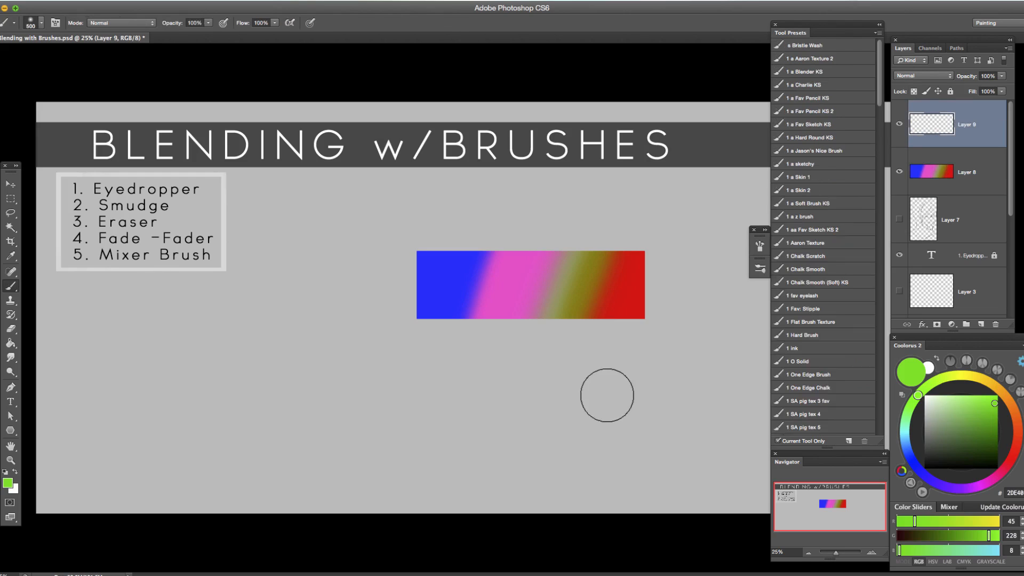
pyautogui.click(760, 246)
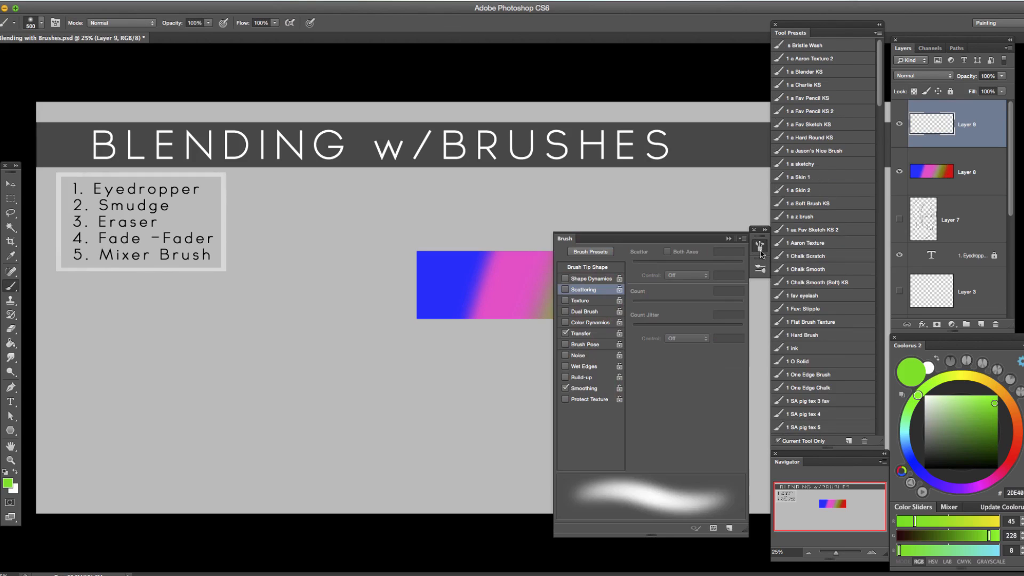
pyautogui.click(760, 268)
pyautogui.click(580, 300)
pyautogui.moveTo(517, 387); pyautogui.dragTo(504, 408)
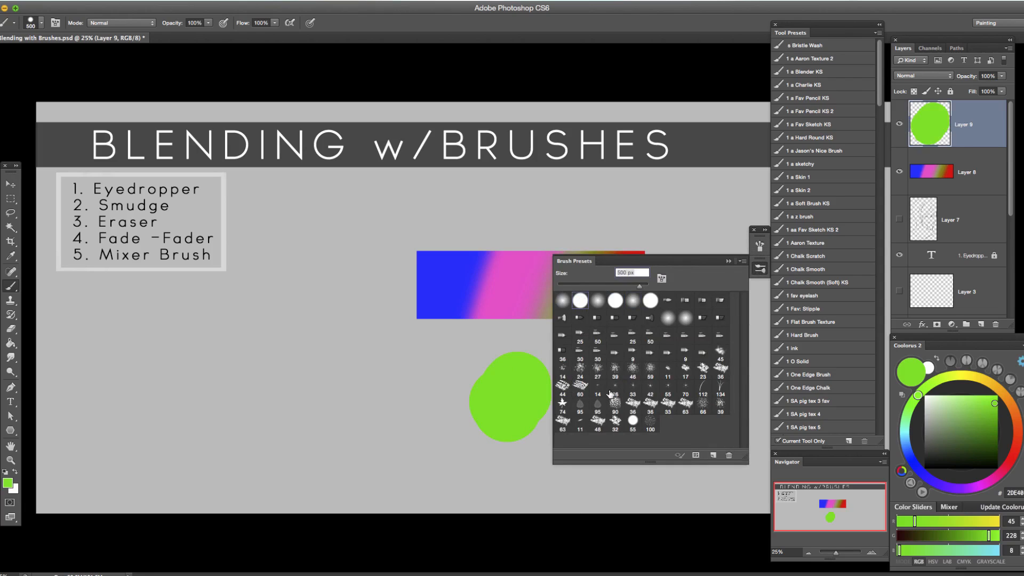
pyautogui.hotkey('ctrl', 'z')
pyautogui.click(729, 261)
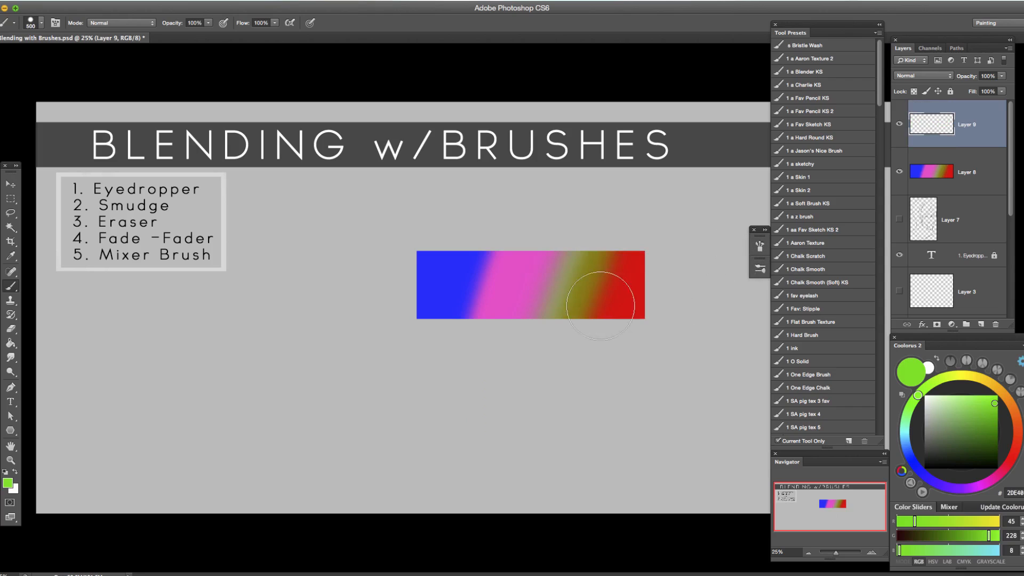
# Enable Transfer for the hard round brush, reduce it to 300 px and try green strokes near the bar, undoing them.
pyautogui.click(760, 268)
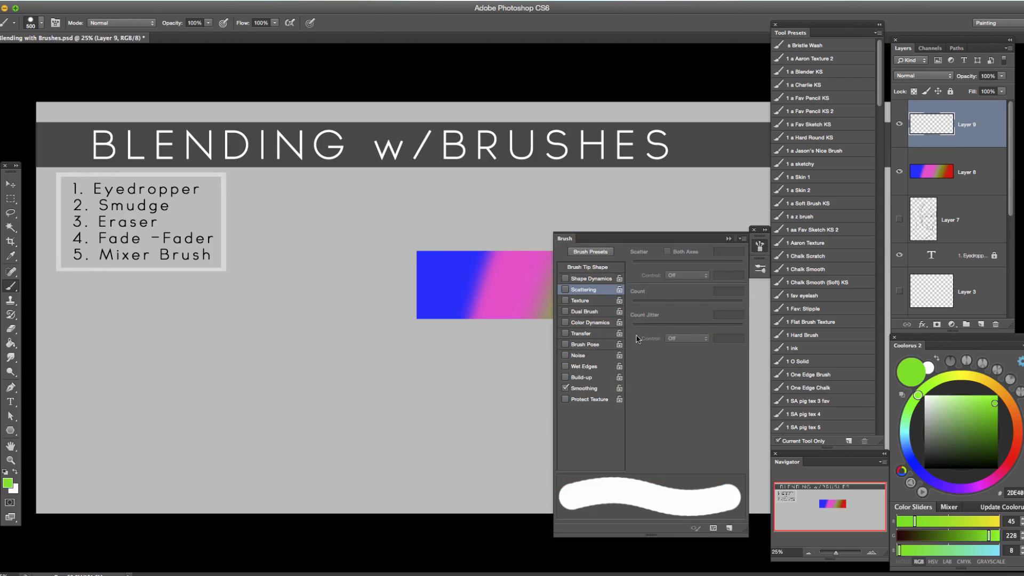
pyautogui.click(566, 334)
pyautogui.click(729, 238)
pyautogui.press('[')
pyautogui.press('[')
pyautogui.moveTo(648, 304)
pyautogui.mouseDown()
pyautogui.moveTo(637, 324)
pyautogui.moveTo(555, 379)
pyautogui.mouseUp()
pyautogui.moveTo(608, 357)
pyautogui.mouseDown()
pyautogui.moveTo(653, 292)
pyautogui.moveTo(684, 295)
pyautogui.moveTo(605, 347)
pyautogui.moveTo(608, 377)
pyautogui.mouseUp()
pyautogui.hotkey('ctrl', 'z')
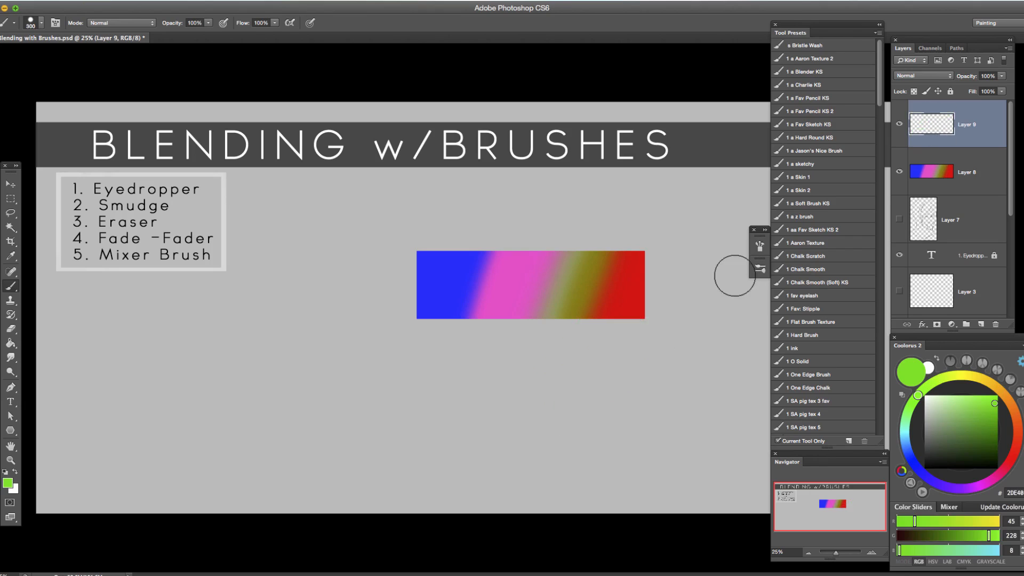
# Select the 59 px spatter brush preset and try a short green stroke at the bar's lower-right corner, undoing the stroke.
pyautogui.click(759, 248)
pyautogui.click(759, 268)
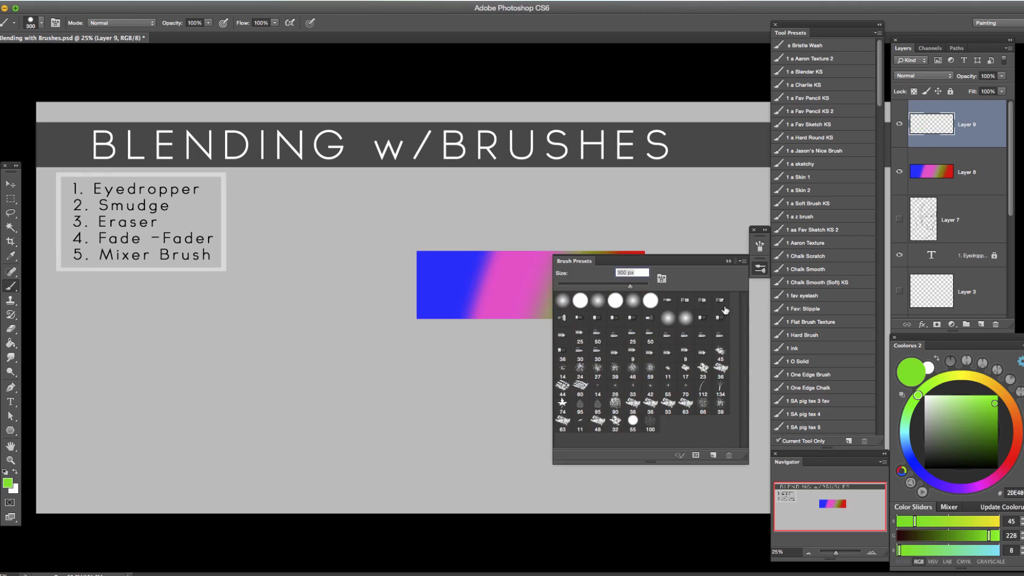
pyautogui.click(650, 369)
pyautogui.click(759, 268)
pyautogui.moveTo(651, 309)
pyautogui.mouseDown()
pyautogui.moveTo(621, 331)
pyautogui.moveTo(655, 322)
pyautogui.mouseUp()
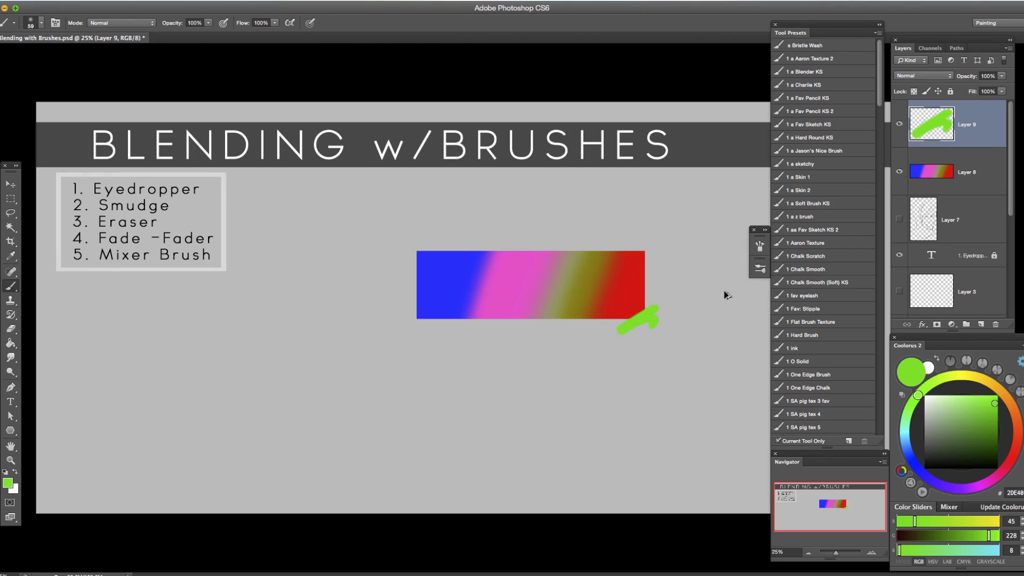
pyautogui.hotkey('ctrl', 'z')
# Enable Transfer for the spatter brush and enlarge the brush.
pyautogui.click(760, 247)
pyautogui.click(566, 334)
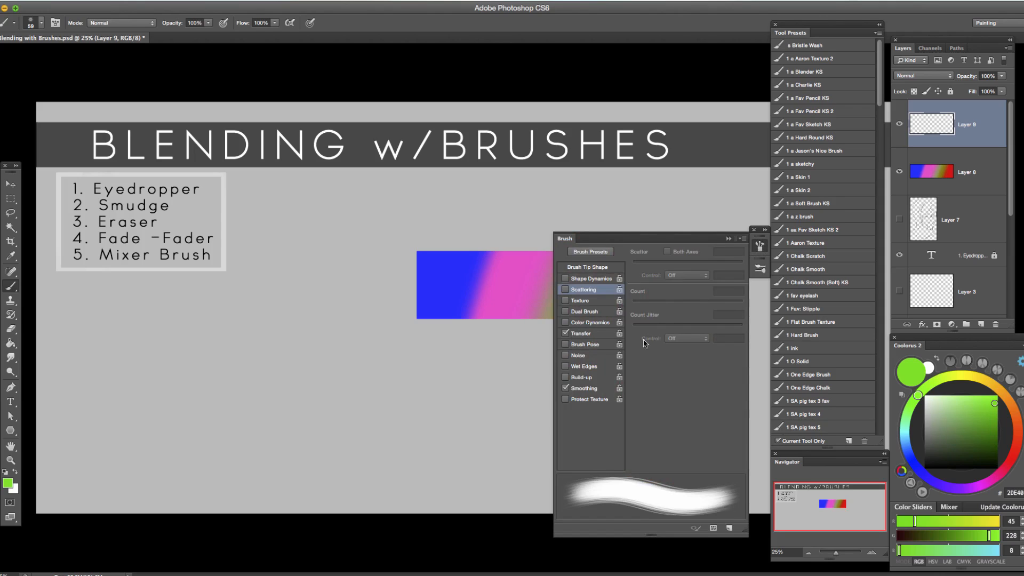
pyautogui.click(728, 238)
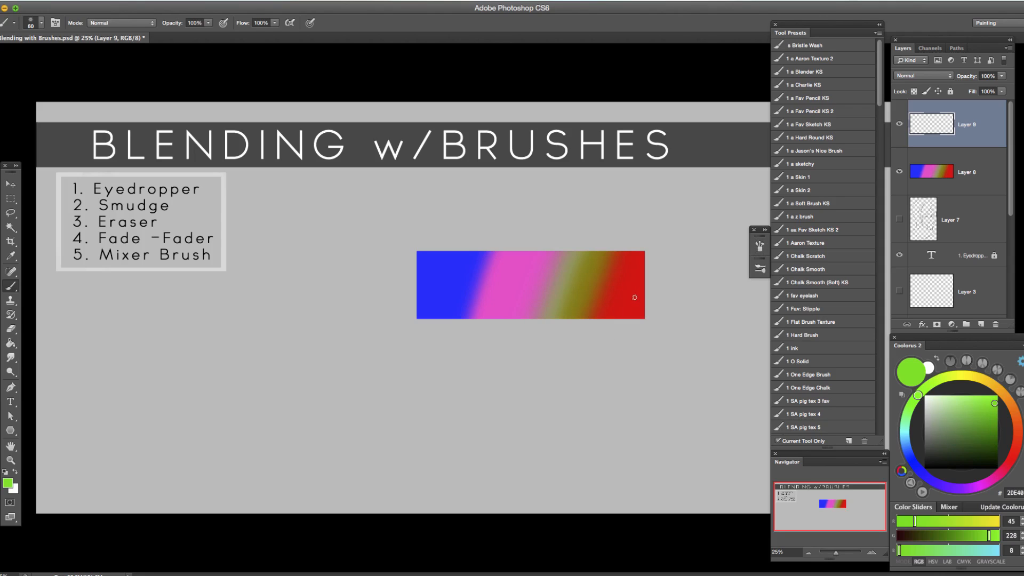
pyautogui.press(']')
pyautogui.press(']')
pyautogui.press(']')
pyautogui.press(']')
pyautogui.press(']')
# Switch back to the Mixer Brush tool and give it the 46 px spatter preset.
pyautogui.hotkey('shift', 'b')
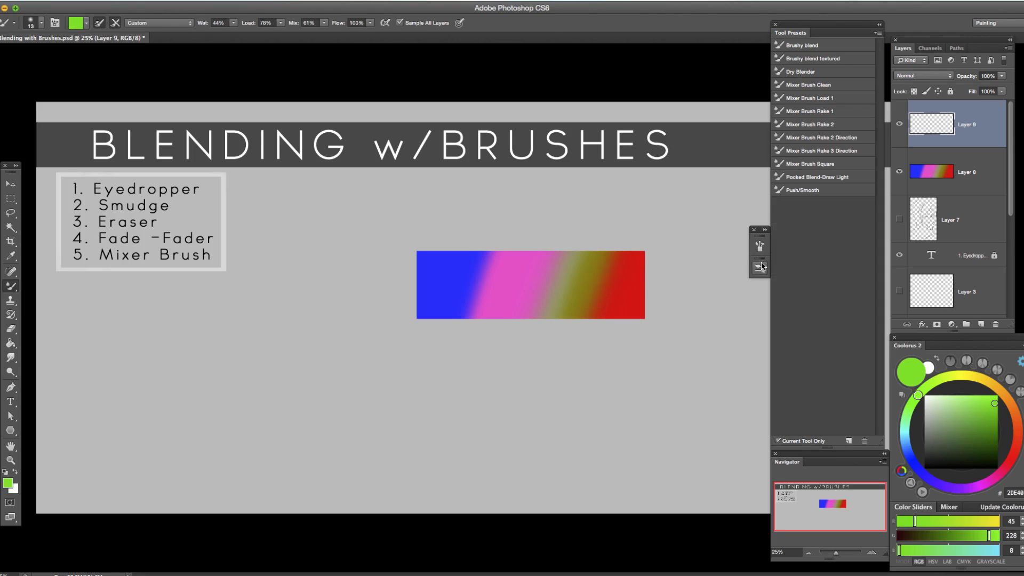
pyautogui.click(759, 268)
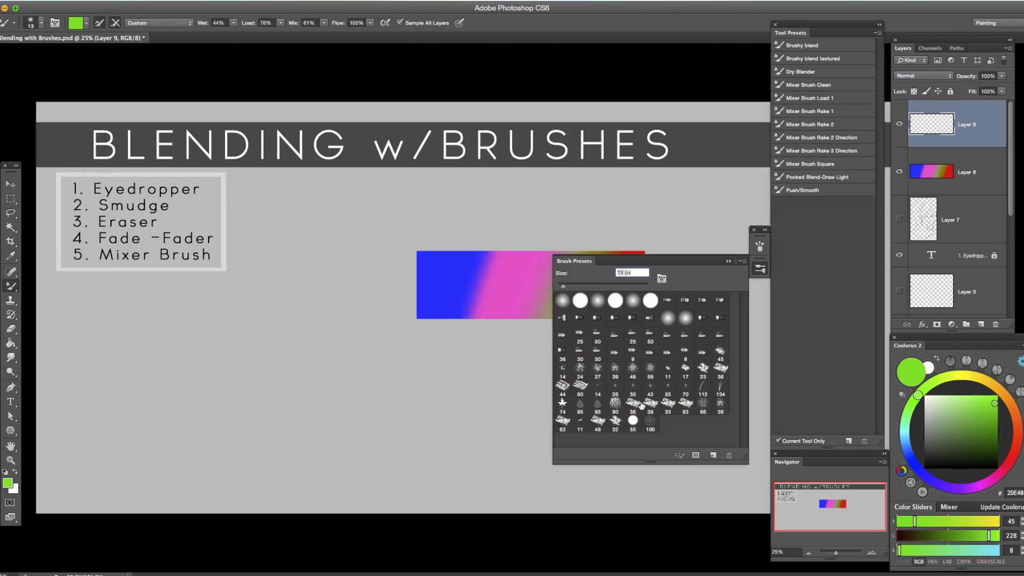
pyautogui.click(630, 367)
# Set the Mixer Brush's Flow Jitter control to Pen Pressure in its Transfer settings.
pyautogui.click(759, 246)
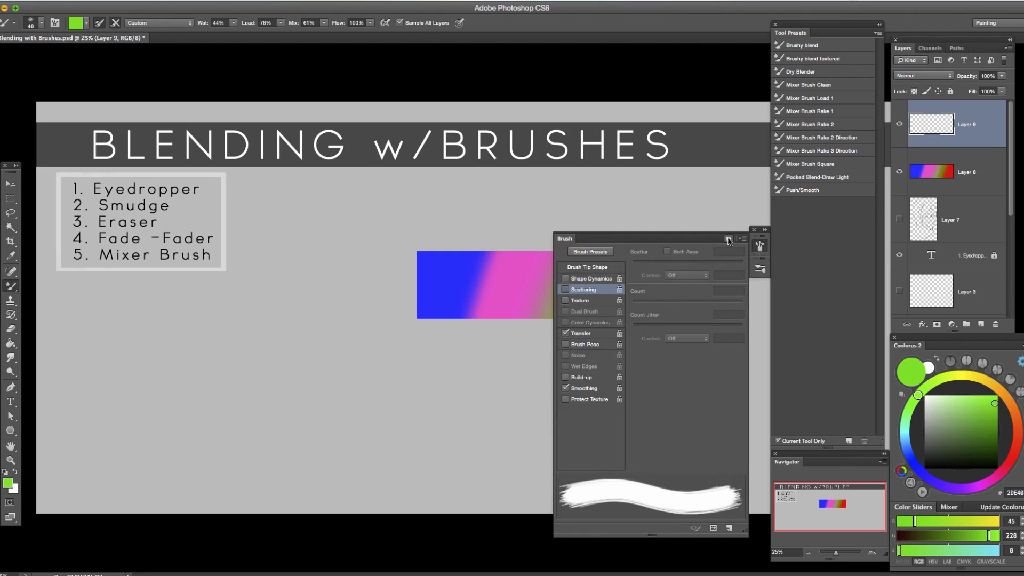
pyautogui.click(597, 334)
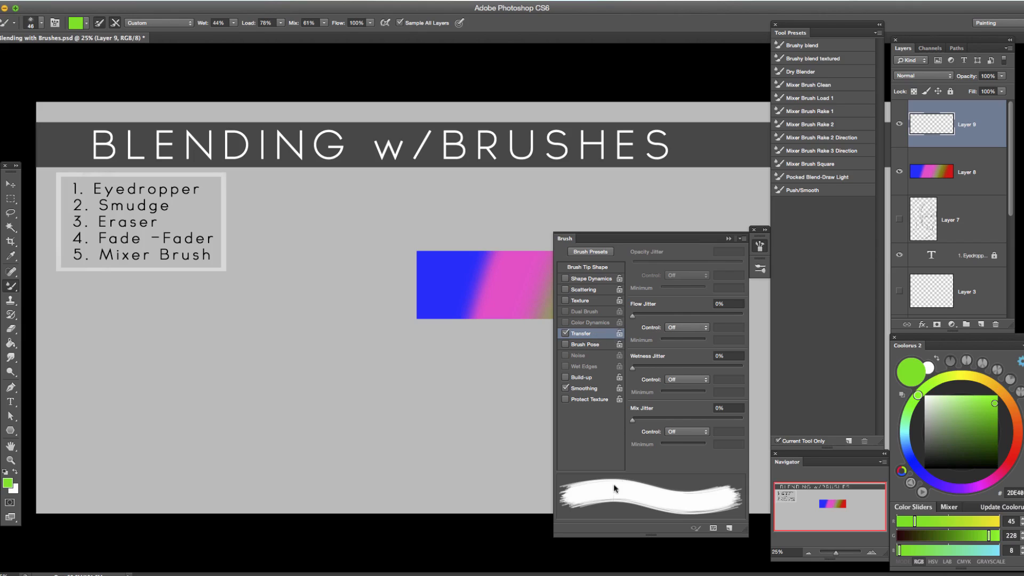
pyautogui.click(707, 331)
pyautogui.click(700, 339)
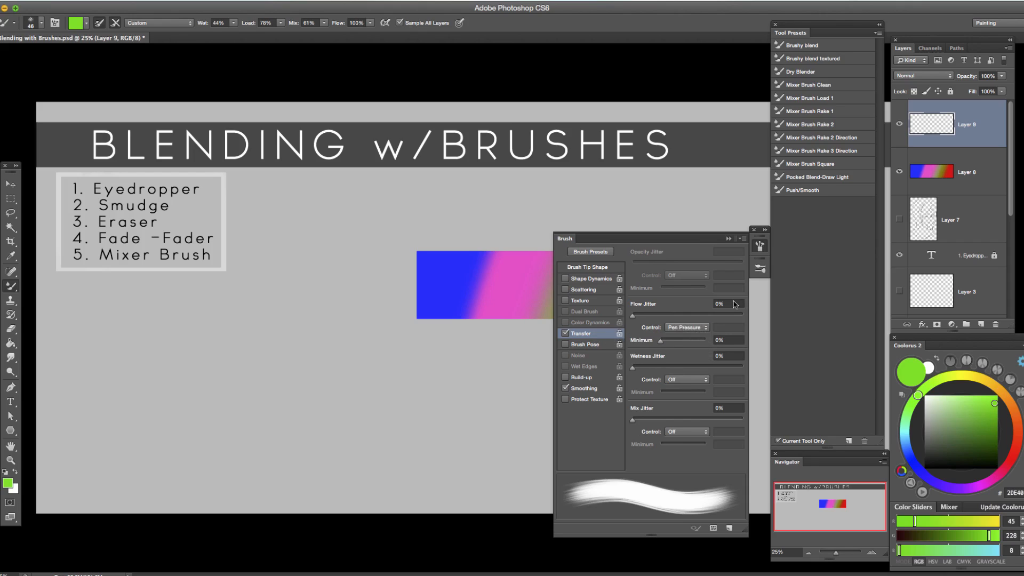
# Collapse the brush settings and enlarge the Mixer Brush to 250 px.
pyautogui.click(729, 239)
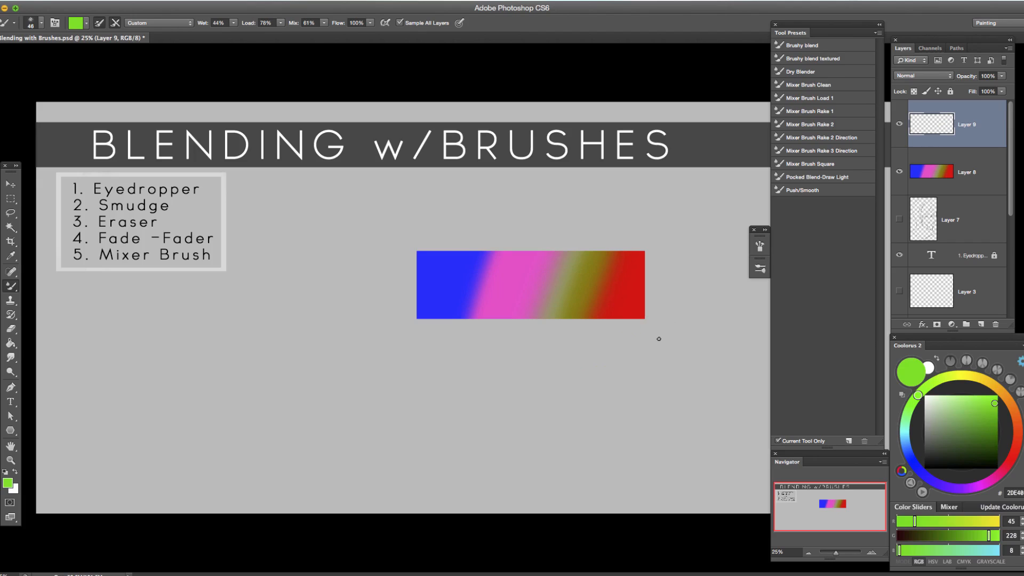
pyautogui.press(']')
pyautogui.press(']')
pyautogui.press(']')
pyautogui.press(']')
pyautogui.press(']')
pyautogui.press(']')
pyautogui.press(']')
pyautogui.press(']')
pyautogui.press(']')
pyautogui.press(']')
pyautogui.press('[')
# Turn off both loading and cleaning the Mixer Brush after each stroke.
pyautogui.click(114, 23)
pyautogui.click(116, 23)
pyautogui.click(114, 25)
pyautogui.click(115, 25)
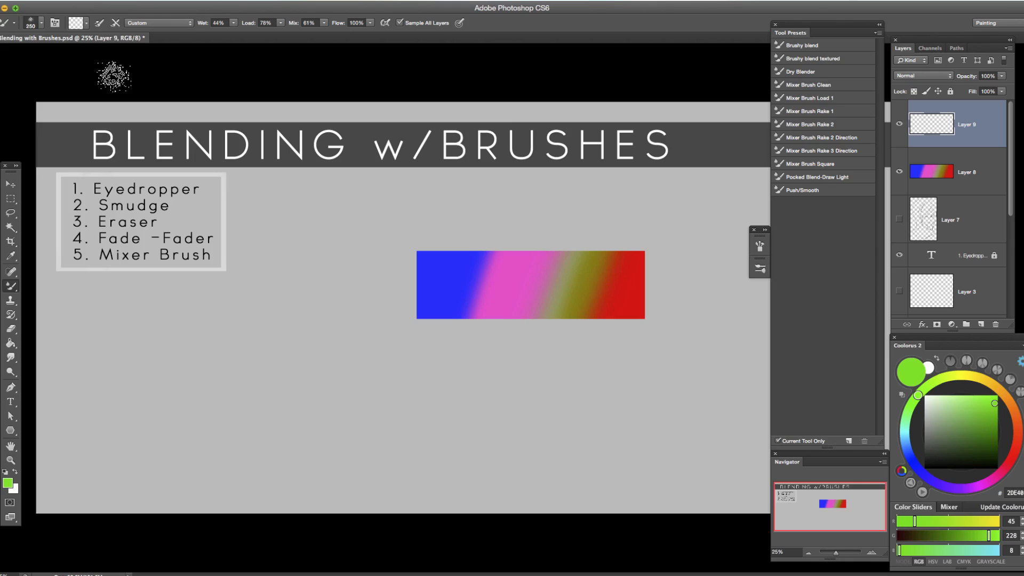
pyautogui.click(114, 24)
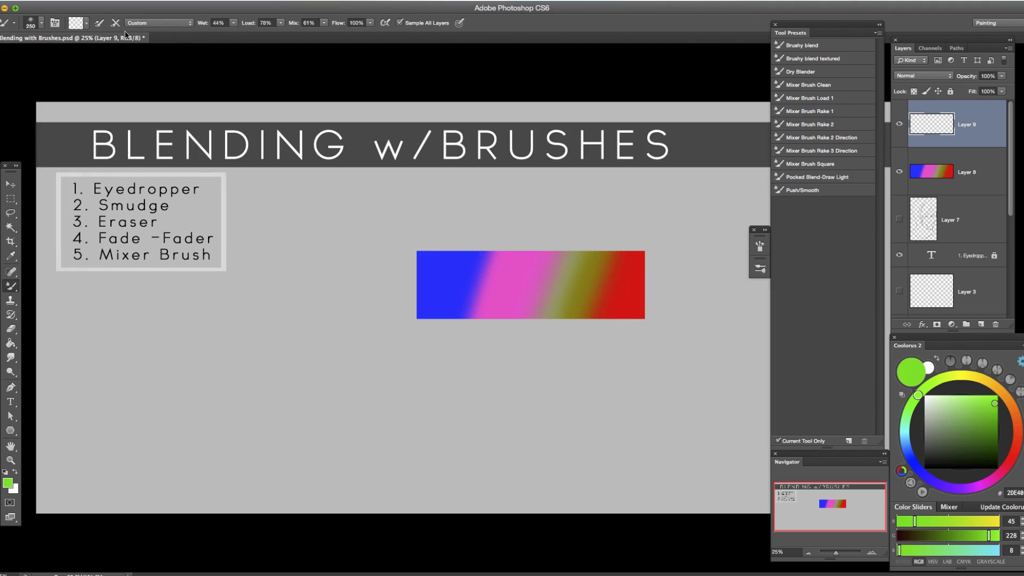
# Clean the Mixer Brush, try a stroke across the color bar's lower-right corner and undo it.
pyautogui.click(86, 23)
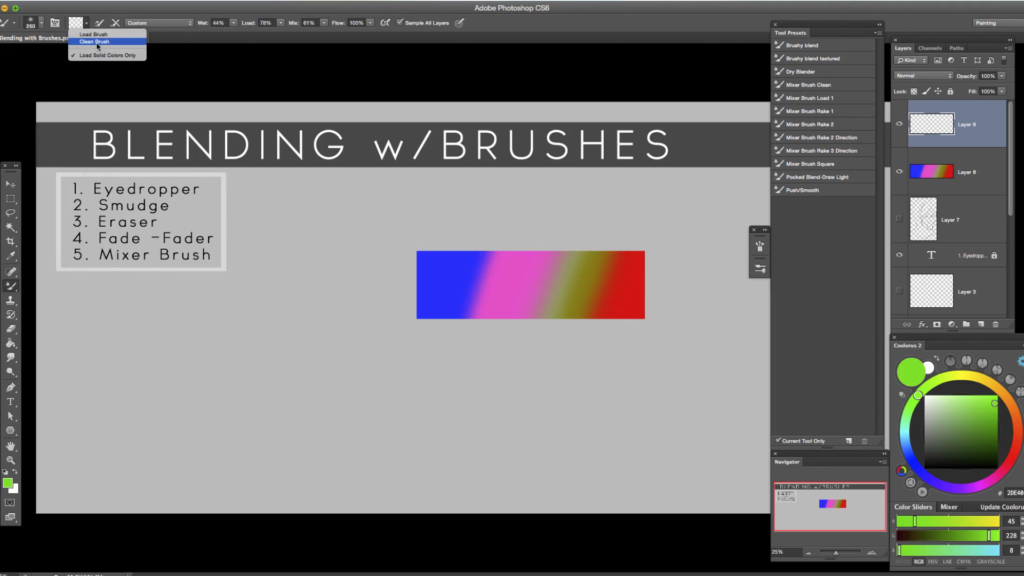
pyautogui.click(96, 43)
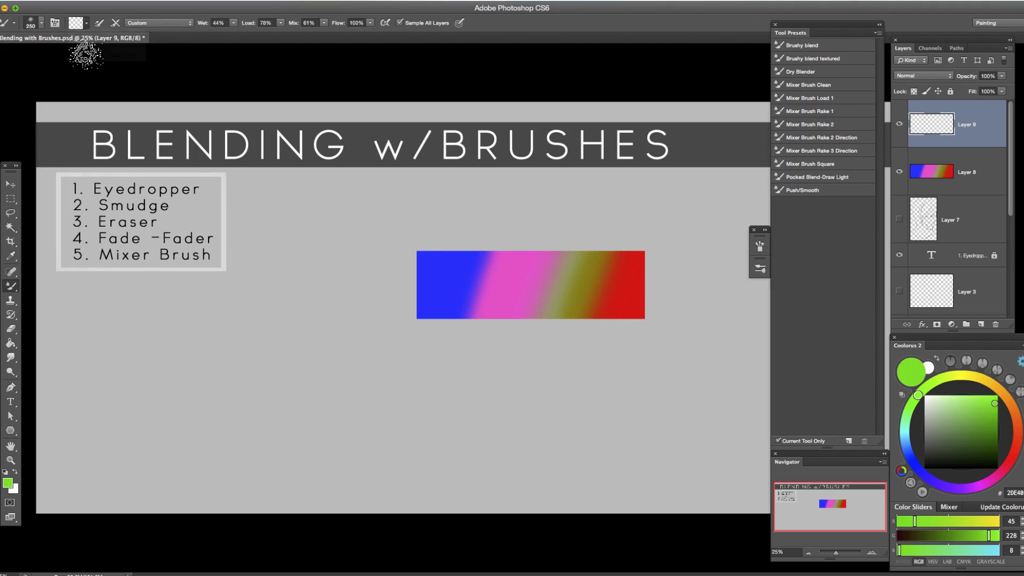
pyautogui.moveTo(646, 288); pyautogui.dragTo(600, 347)
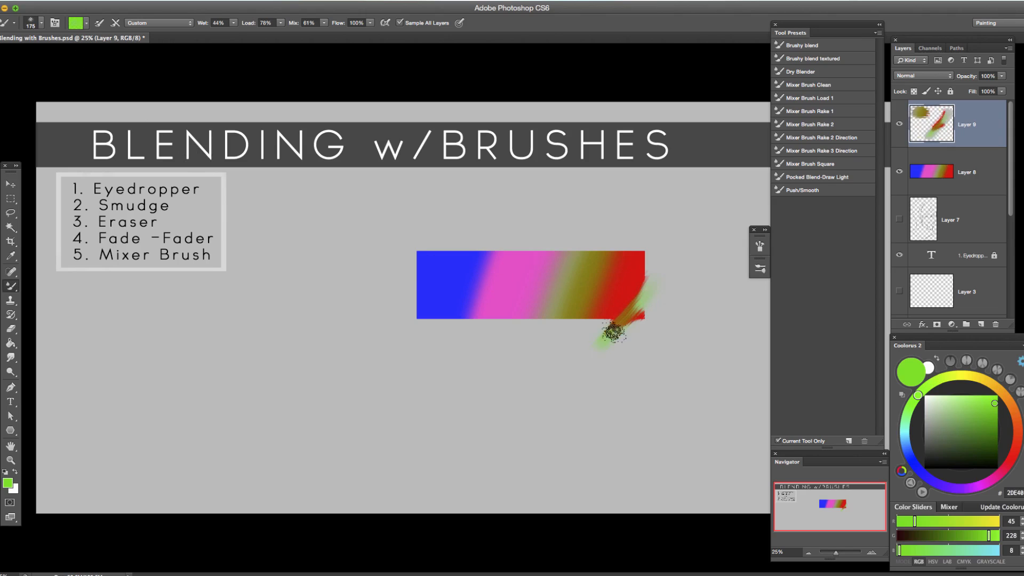
pyautogui.press('super+z')
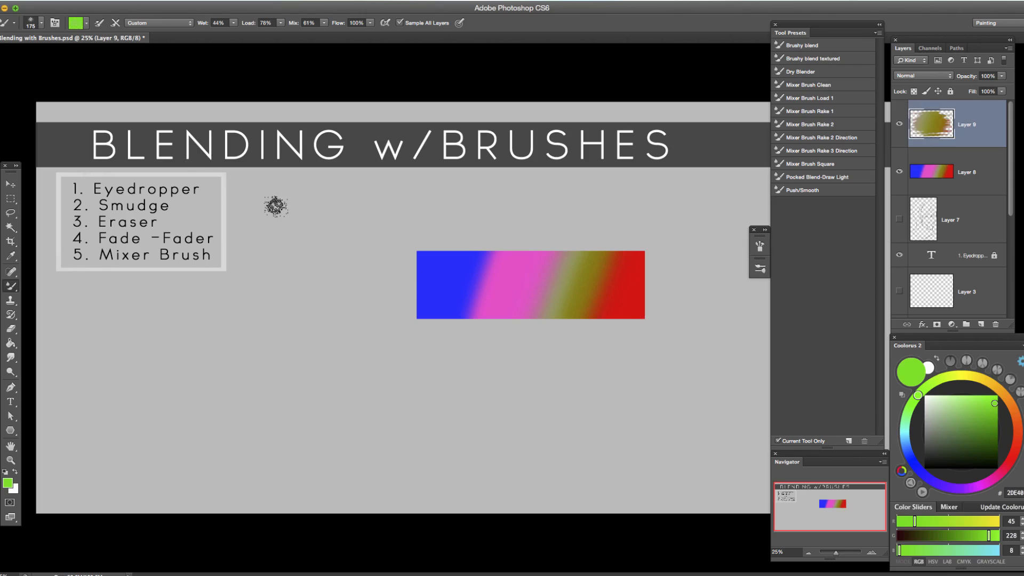
# Turn on cleaning after each stroke and blend the red-olive and blue-pink transitions of the color bar.
pyautogui.click(115, 23)
pyautogui.moveTo(660, 299)
pyautogui.mouseDown()
pyautogui.moveTo(606, 362)
pyautogui.moveTo(615, 332)
pyautogui.moveTo(576, 355)
pyautogui.moveTo(669, 272)
pyautogui.moveTo(562, 286)
pyautogui.moveTo(537, 295)
pyautogui.moveTo(562, 303)
pyautogui.moveTo(537, 303)
pyautogui.moveTo(614, 290)
pyautogui.moveTo(618, 273)
pyautogui.moveTo(591, 261)
pyautogui.moveTo(550, 270)
pyautogui.moveTo(558, 265)
pyautogui.moveTo(546, 275)
pyautogui.moveTo(568, 273)
pyautogui.moveTo(566, 284)
pyautogui.moveTo(535, 301)
pyautogui.moveTo(568, 287)
pyautogui.moveTo(537, 296)
pyautogui.moveTo(574, 298)
pyautogui.moveTo(522, 308)
pyautogui.moveTo(563, 308)
pyautogui.moveTo(556, 251)
pyautogui.mouseUp()
pyautogui.press('[')
pyautogui.press('[')
pyautogui.moveTo(475, 259)
pyautogui.mouseDown()
pyautogui.moveTo(506, 258)
pyautogui.moveTo(464, 274)
pyautogui.moveTo(490, 287)
pyautogui.moveTo(464, 309)
pyautogui.moveTo(491, 310)
pyautogui.moveTo(495, 272)
pyautogui.moveTo(480, 270)
pyautogui.moveTo(520, 269)
pyautogui.moveTo(486, 284)
pyautogui.moveTo(514, 274)
pyautogui.moveTo(473, 305)
pyautogui.moveTo(503, 302)
pyautogui.mouseUp()
pyautogui.press(']')
pyautogui.press(']')
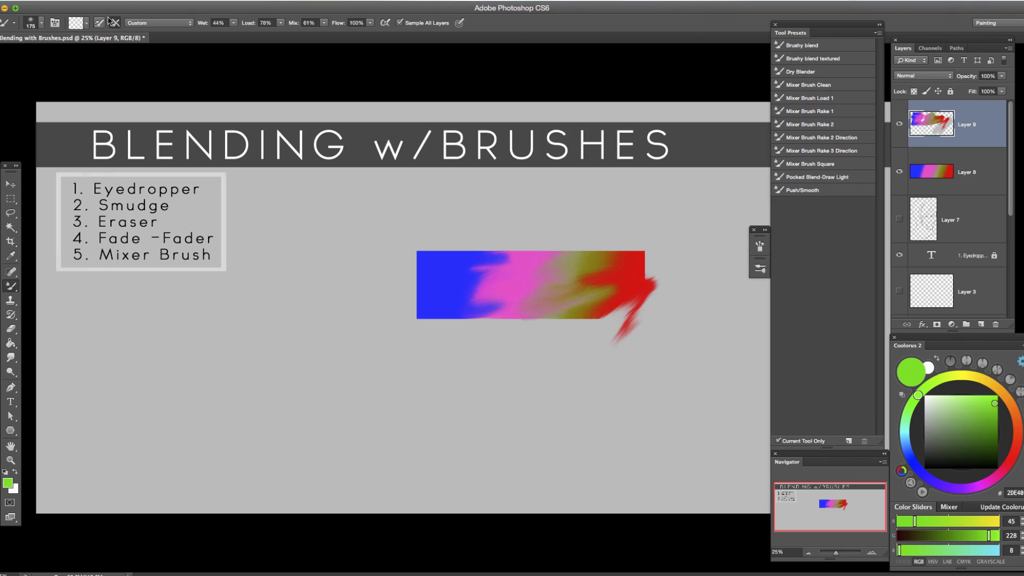
# Set the Mixer Brush blend combination to Wet.
pyautogui.click(86, 23)
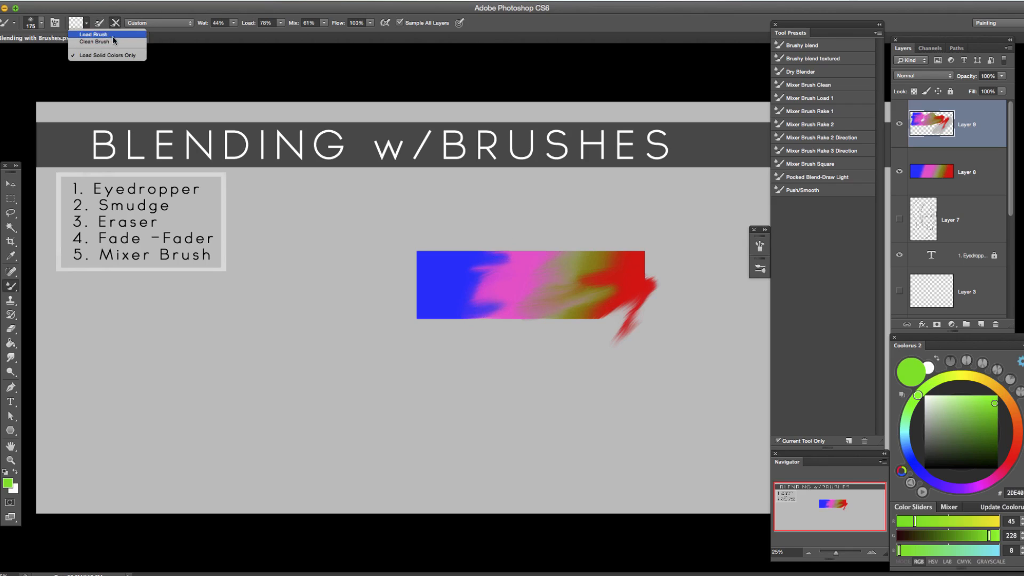
pyautogui.click(100, 23)
pyautogui.click(182, 24)
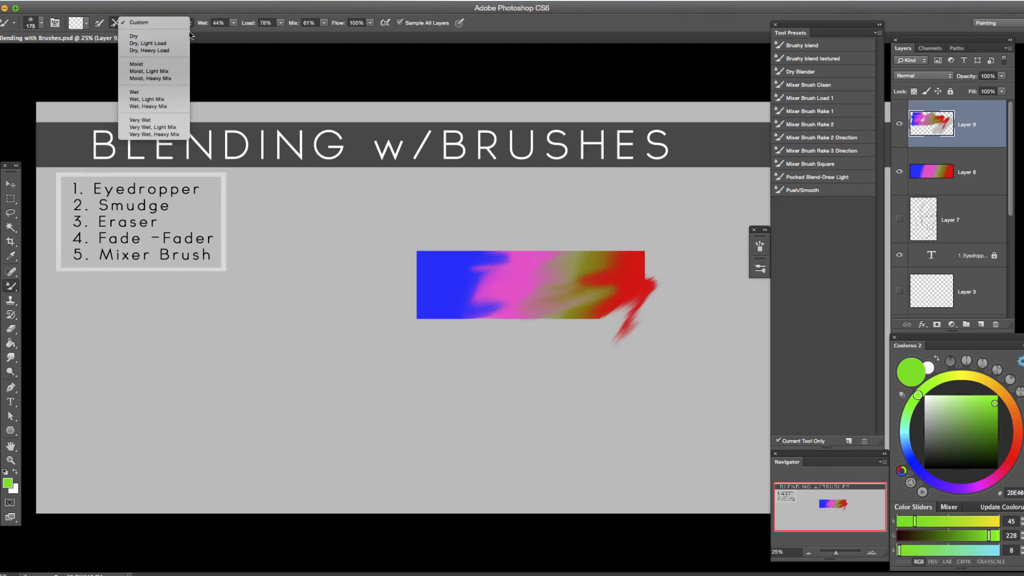
pyautogui.click(141, 93)
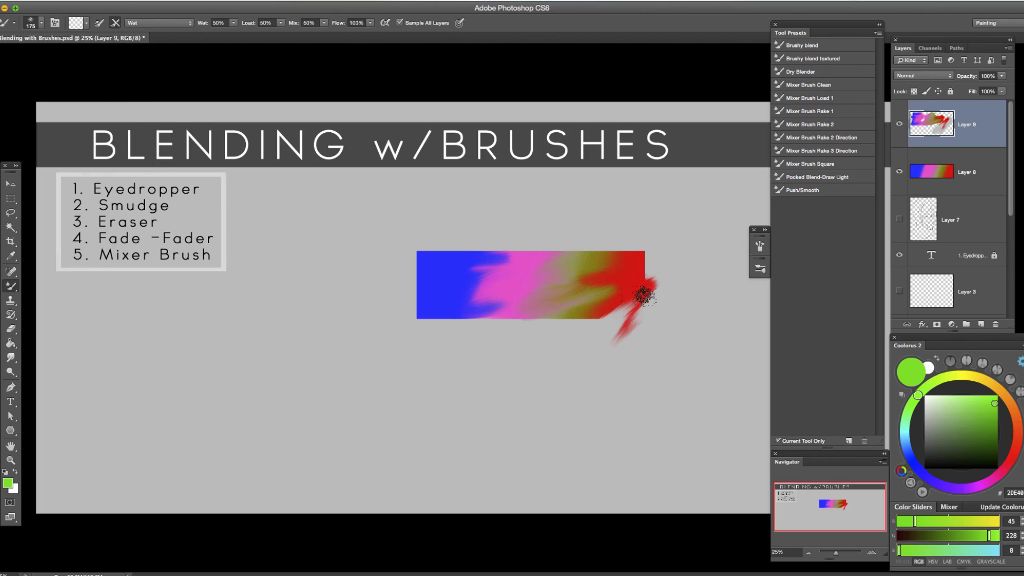
# Pull red and olive paint out past the bar's lower edge, and reduce the brush size.
pyautogui.moveTo(621, 319)
pyautogui.mouseDown()
pyautogui.moveTo(587, 320)
pyautogui.moveTo(549, 350)
pyautogui.mouseUp()
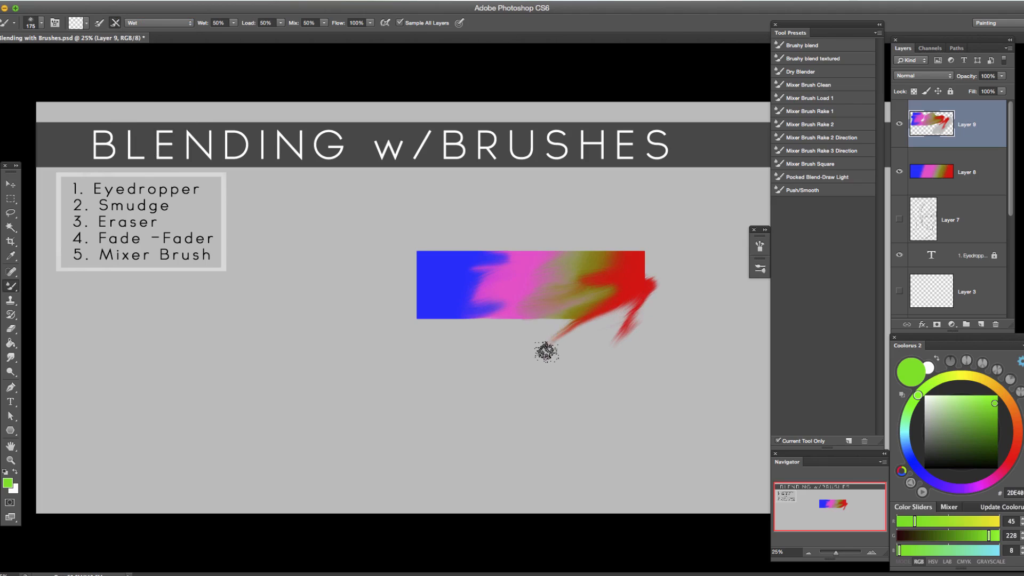
pyautogui.moveTo(578, 305)
pyautogui.mouseDown()
pyautogui.moveTo(533, 345)
pyautogui.moveTo(541, 331)
pyautogui.moveTo(598, 323)
pyautogui.moveTo(524, 334)
pyautogui.moveTo(551, 307)
pyautogui.moveTo(545, 323)
pyautogui.moveTo(506, 316)
pyautogui.moveTo(483, 327)
pyautogui.mouseUp()
pyautogui.press('[')
# Blend the blue and pink areas into each other with short strokes, adjusting the brush size.
pyautogui.press('[')
pyautogui.press('[')
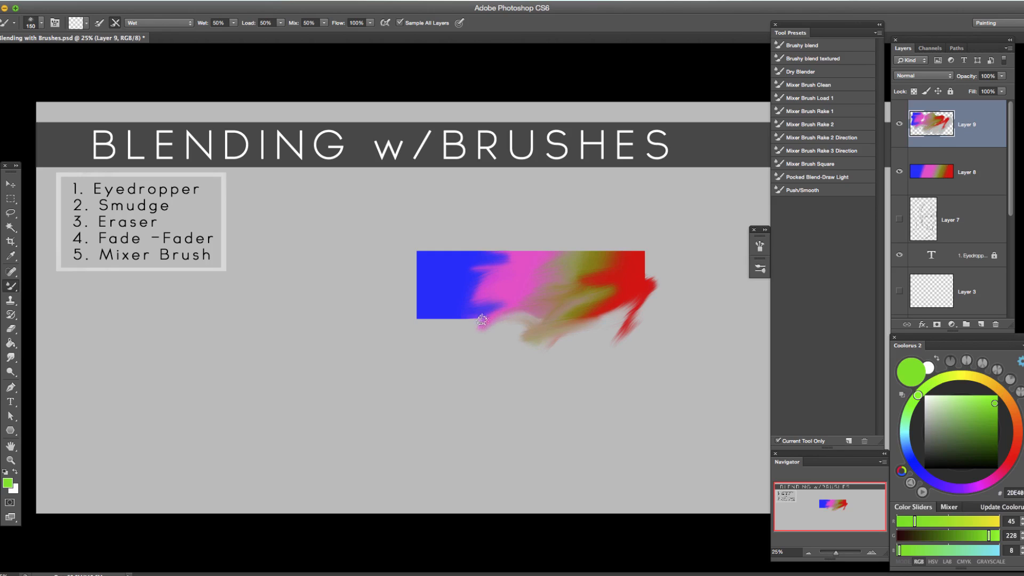
pyautogui.moveTo(497, 292)
pyautogui.mouseDown()
pyautogui.moveTo(480, 308)
pyautogui.moveTo(510, 290)
pyautogui.moveTo(471, 311)
pyautogui.moveTo(509, 322)
pyautogui.moveTo(456, 318)
pyautogui.moveTo(503, 297)
pyautogui.mouseUp()
pyautogui.press(']')
pyautogui.press(']')
pyautogui.press(']')
pyautogui.press('[')
pyautogui.moveTo(494, 254)
pyautogui.mouseDown()
pyautogui.moveTo(516, 280)
pyautogui.moveTo(499, 282)
pyautogui.moveTo(515, 265)
pyautogui.moveTo(505, 252)
pyautogui.moveTo(467, 286)
pyautogui.moveTo(507, 283)
pyautogui.mouseUp()
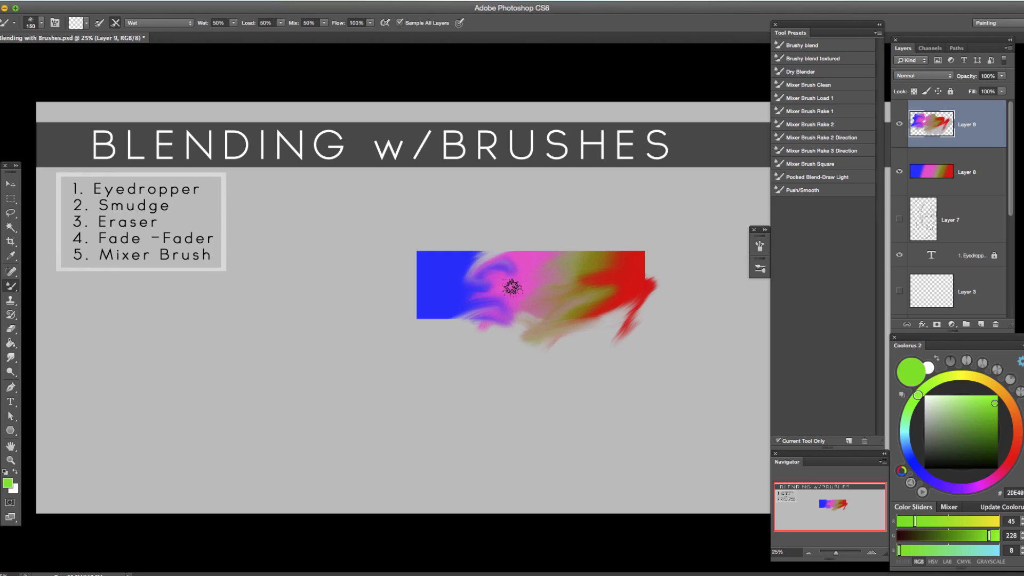
pyautogui.moveTo(465, 315)
pyautogui.mouseDown()
pyautogui.moveTo(499, 330)
pyautogui.moveTo(542, 247)
pyautogui.moveTo(512, 284)
pyautogui.moveTo(512, 273)
pyautogui.moveTo(548, 250)
pyautogui.moveTo(417, 301)
pyautogui.moveTo(448, 295)
pyautogui.mouseUp()
pyautogui.press(']')
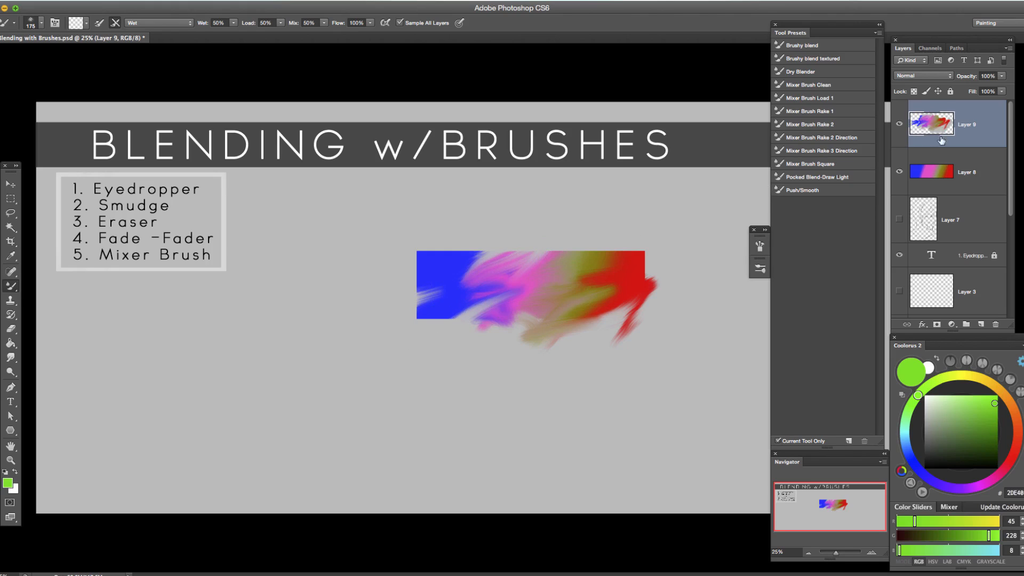
# Toggle Layer 9's visibility repeatedly to compare the blended strokes with the original color bar.
pyautogui.click(900, 125)
pyautogui.click(900, 125)
pyautogui.click(900, 125)
pyautogui.click(899, 126)
pyautogui.click(900, 126)
pyautogui.click(900, 125)
pyautogui.click(900, 126)
pyautogui.click(899, 126)
pyautogui.click(899, 126)
pyautogui.click(900, 126)
pyautogui.click(900, 125)
pyautogui.click(900, 125)
pyautogui.click(900, 125)
pyautogui.click(900, 126)
pyautogui.click(900, 125)
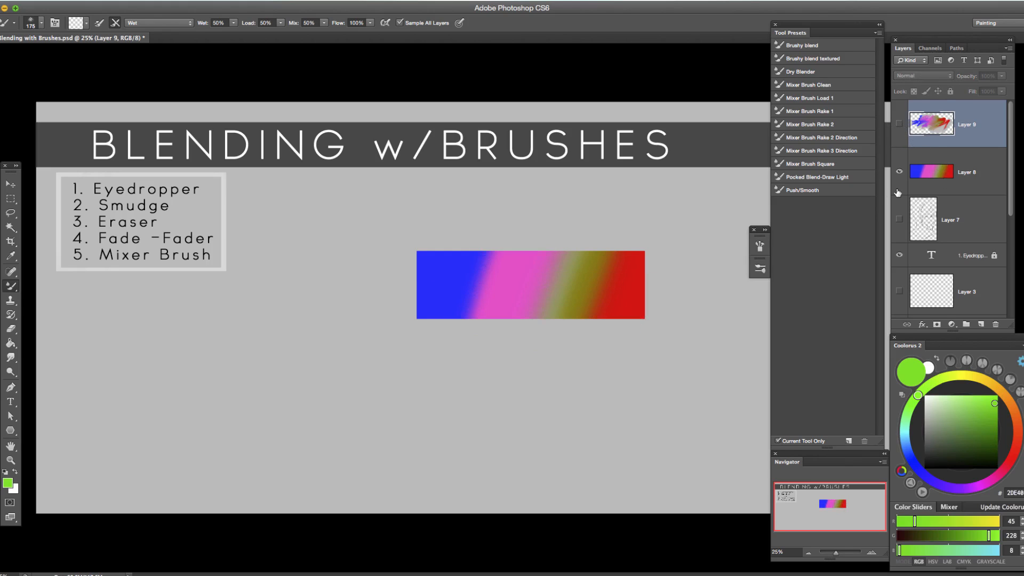
# Load the Brushy blend textured tool preset and show Layer 9 again.
pyautogui.press(']')
pyautogui.click(824, 59)
pyautogui.click(681, 286)
pyautogui.click(612, 196)
pyautogui.click(899, 125)
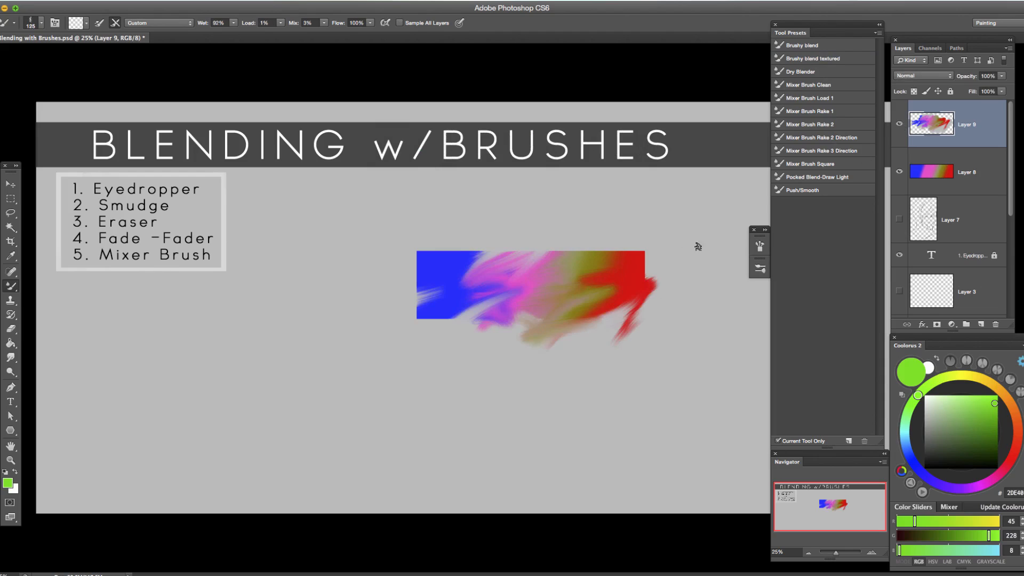
# Choose the Brushy blend preset for the Mixer Brush and smear the red over the bar's upper-right corner.
pyautogui.hotkey('shift', 'b')
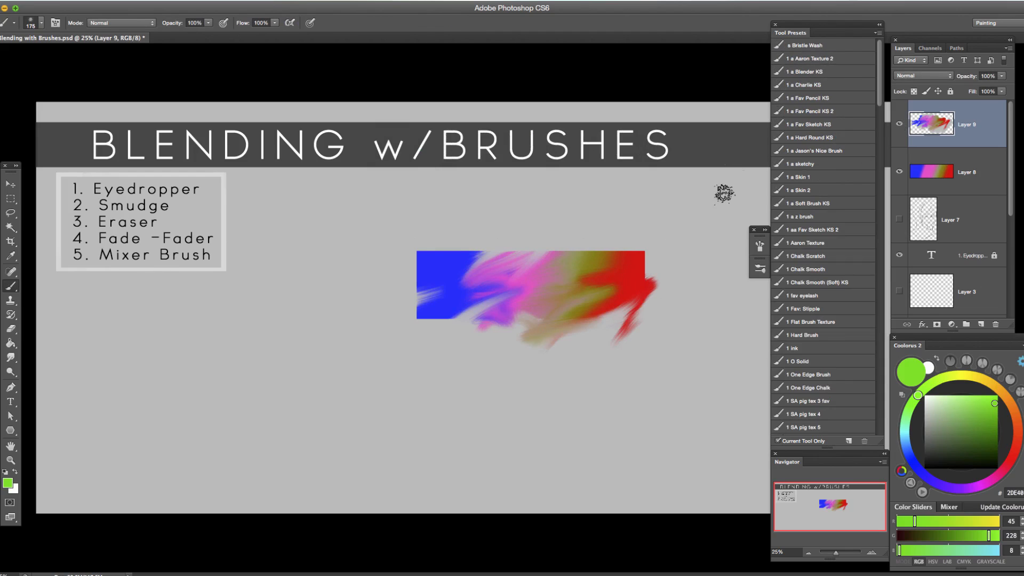
pyautogui.hotkey('shift', 'b')
pyautogui.click(818, 45)
pyautogui.moveTo(628, 259)
pyautogui.mouseDown()
pyautogui.moveTo(664, 252)
pyautogui.moveTo(628, 245)
pyautogui.moveTo(620, 261)
pyautogui.moveTo(606, 250)
pyautogui.moveTo(610, 237)
pyautogui.moveTo(630, 260)
pyautogui.moveTo(595, 248)
pyautogui.mouseUp()
# Go through the Brushy blend textured, Dry Blender and Mixer Brush Clean presets and settle on Mixer Brush Load 1.
pyautogui.click(822, 59)
pyautogui.click(817, 71)
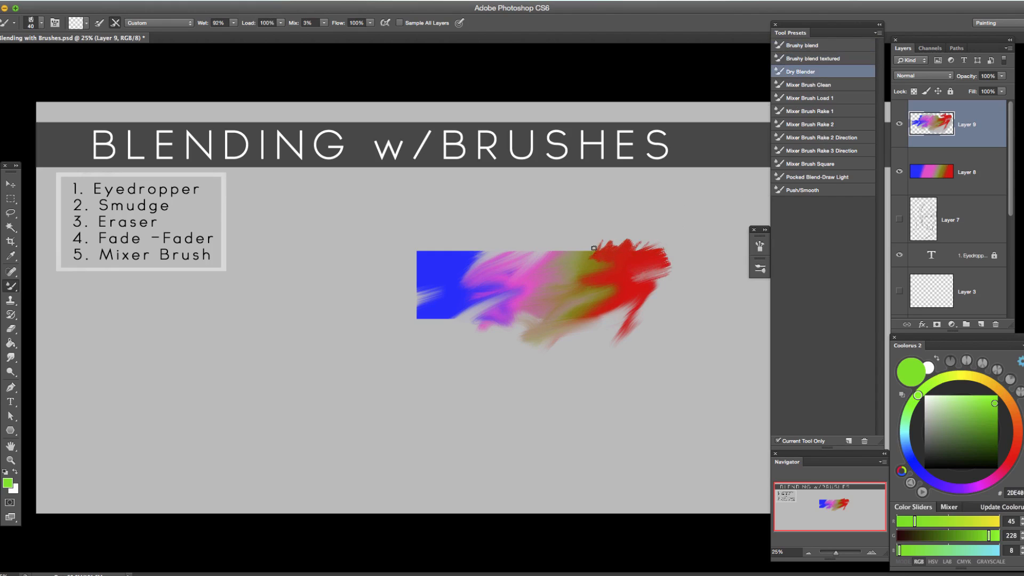
pyautogui.click(824, 84)
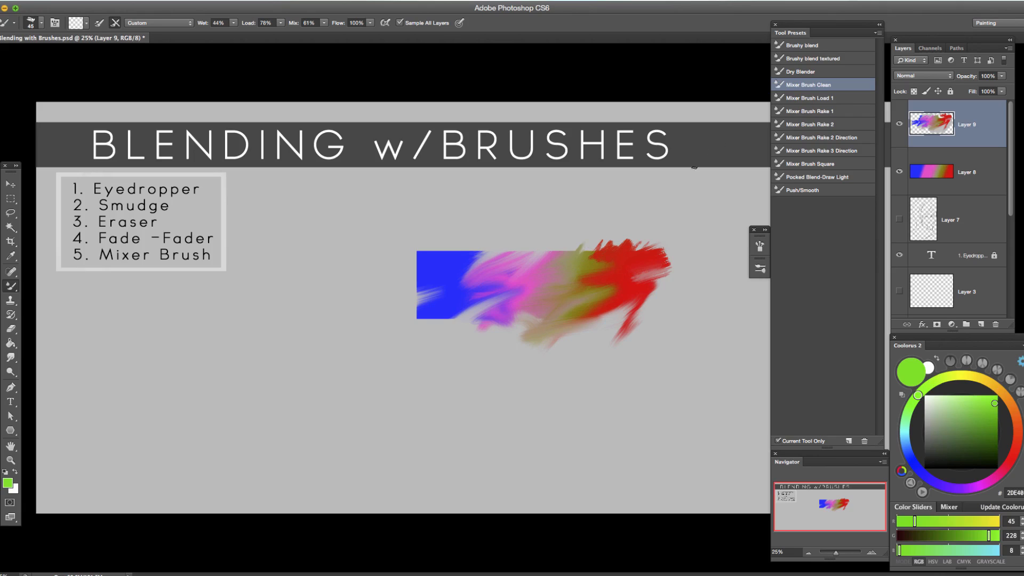
pyautogui.click(810, 98)
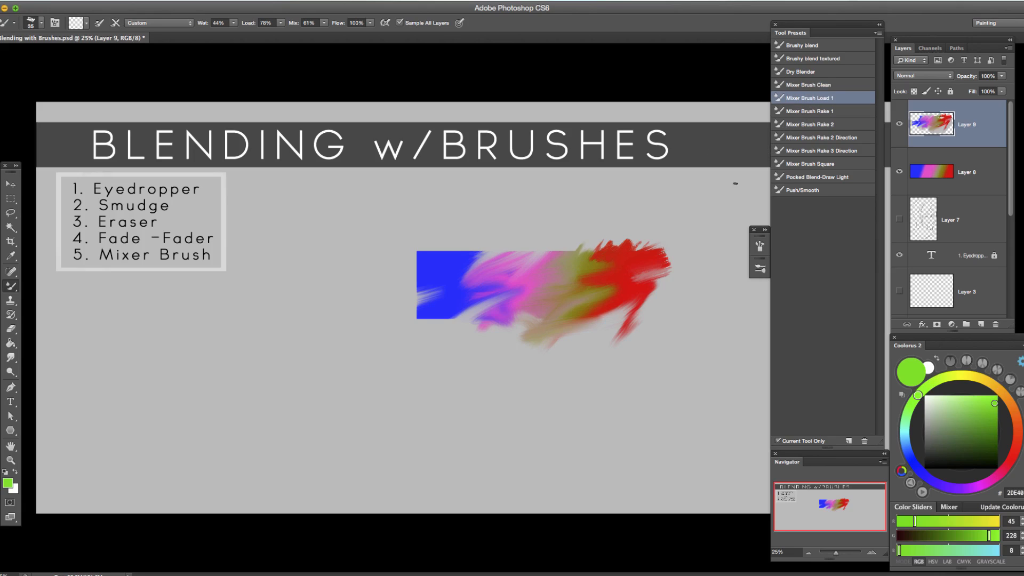
# Enlarge the loaded brush to about 150 px and paint green strokes over the bar's upper edge and red end.
pyautogui.press(']')
pyautogui.press(']')
pyautogui.press(']')
pyautogui.press(']')
pyautogui.press(']')
pyautogui.press(']')
pyautogui.press(']')
pyautogui.moveTo(581, 238)
pyautogui.mouseDown()
pyautogui.moveTo(569, 267)
pyautogui.moveTo(584, 248)
pyautogui.moveTo(577, 265)
pyautogui.moveTo(567, 244)
pyautogui.moveTo(522, 270)
pyautogui.mouseUp()
pyautogui.press('[')
pyautogui.press(']')
pyautogui.moveTo(607, 264)
pyautogui.mouseDown()
pyautogui.moveTo(589, 278)
pyautogui.moveTo(615, 287)
pyautogui.moveTo(668, 278)
pyautogui.moveTo(601, 280)
pyautogui.moveTo(615, 297)
pyautogui.moveTo(655, 302)
pyautogui.moveTo(625, 293)
pyautogui.moveTo(632, 275)
pyautogui.moveTo(628, 291)
pyautogui.moveTo(650, 282)
pyautogui.moveTo(648, 296)
pyautogui.moveTo(630, 295)
pyautogui.moveTo(641, 301)
pyautogui.moveTo(598, 315)
pyautogui.moveTo(593, 328)
pyautogui.moveTo(615, 311)
pyautogui.moveTo(640, 258)
pyautogui.moveTo(620, 278)
pyautogui.mouseUp()
pyautogui.press(']')
pyautogui.press('[')
pyautogui.press('[')
pyautogui.press(']')
pyautogui.press(']')
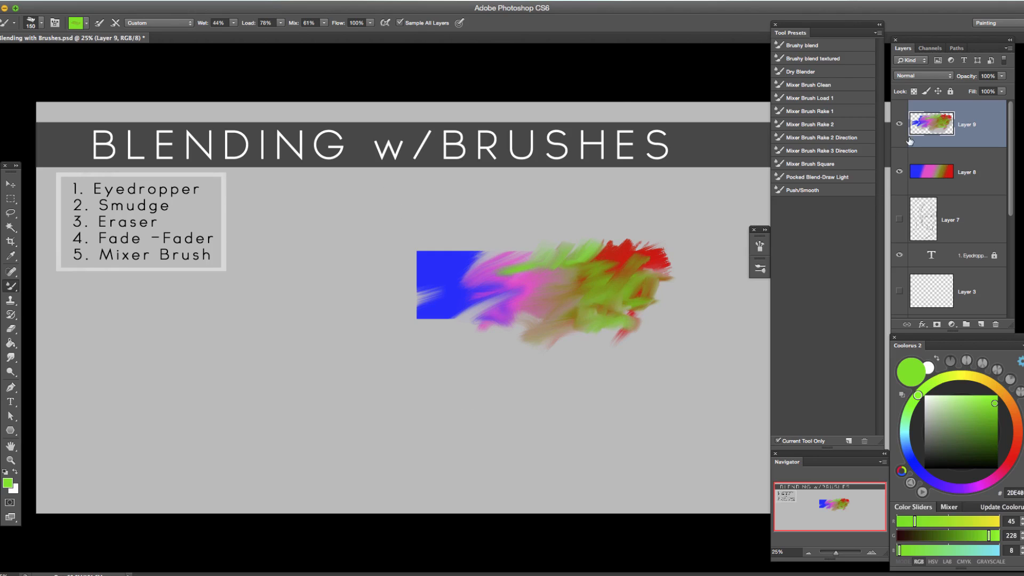
# Hide Layer 9 and Layer 8 and reduce the brush size.
pyautogui.click(900, 124)
pyautogui.click(900, 172)
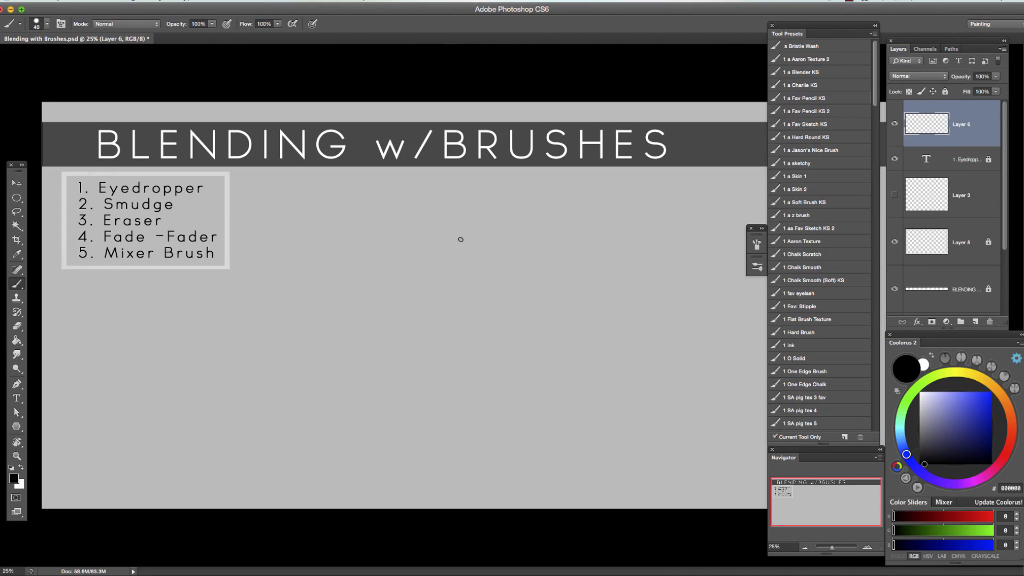
pyautogui.press('[')
pyautogui.press('[')
pyautogui.press('[')
# Sketch a female head with eyes, nose, lips and ear on Layer 6 using a 20 px brush, and flip it horizontally.
pyautogui.moveTo(407, 247)
pyautogui.mouseDown()
pyautogui.moveTo(448, 225)
pyautogui.moveTo(415, 238)
pyautogui.moveTo(453, 349)
pyautogui.mouseUp()
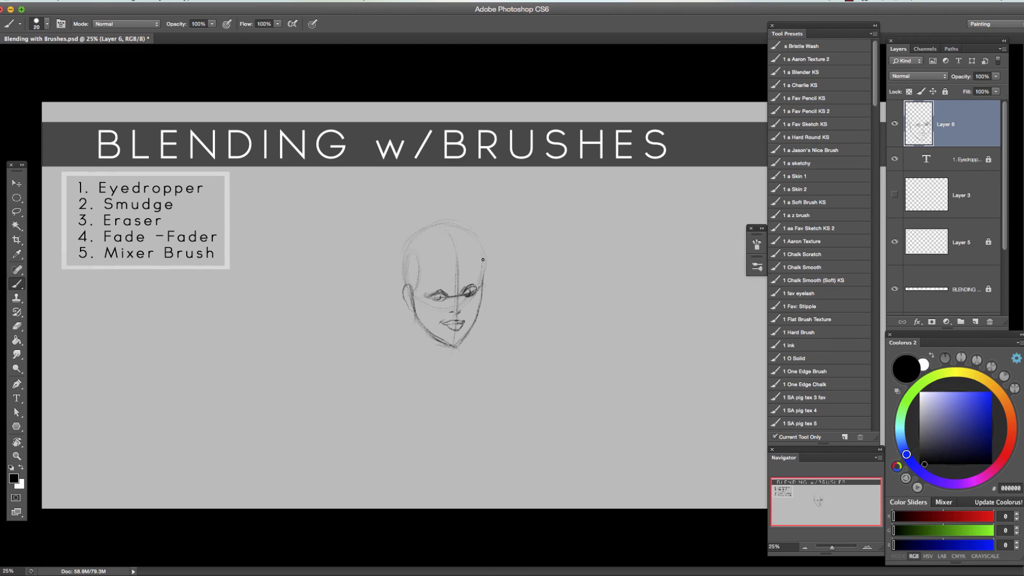
pyautogui.click(122, 1)
pyautogui.moveTo(95, 0)
pyautogui.moveTo(160, 236)
pyautogui.click(272, 369)
# Touch up the sketch's left eye, and lasso the right eye and adjust it with Free Transform.
pyautogui.moveTo(417, 285); pyautogui.dragTo(407, 287)
pyautogui.press('l')
pyautogui.moveTo(438, 288)
pyautogui.mouseDown()
pyautogui.moveTo(461, 300)
pyautogui.moveTo(438, 290)
pyautogui.mouseUp()
pyautogui.press('super+t')
pyautogui.moveTo(469, 283); pyautogui.dragTo(470, 309)
pyautogui.press('Return')
pyautogui.press('super+d')
# Sketch the side-swept bangs and the hair strands framing both sides of the face.
pyautogui.press('b')
pyautogui.moveTo(467, 279)
pyautogui.mouseDown()
pyautogui.moveTo(460, 354)
pyautogui.moveTo(473, 317)
pyautogui.mouseUp()
pyautogui.moveTo(468, 267); pyautogui.dragTo(476, 325)
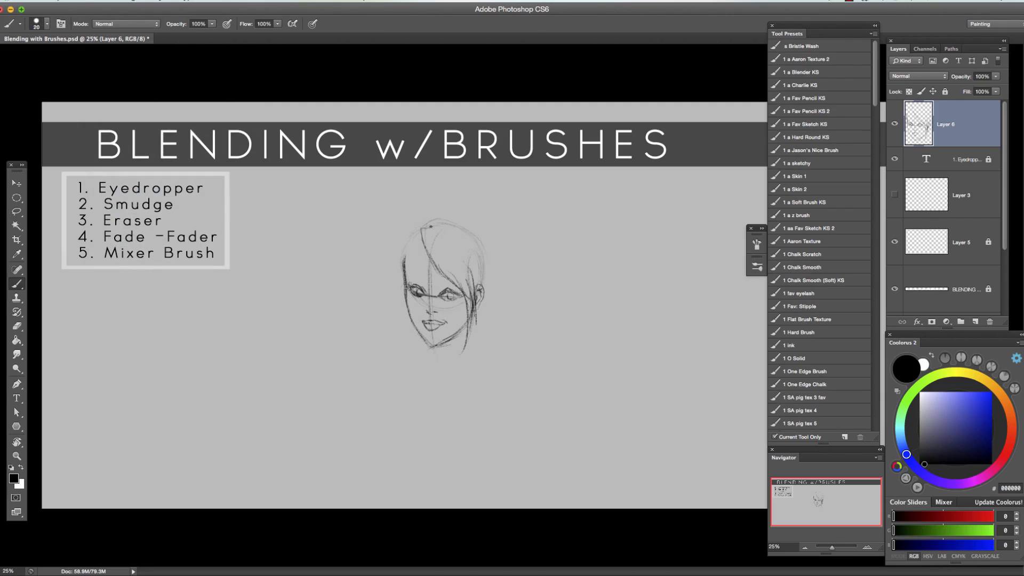
pyautogui.moveTo(425, 229); pyautogui.dragTo(472, 272)
pyautogui.moveTo(422, 234); pyautogui.dragTo(398, 283)
pyautogui.moveTo(399, 259); pyautogui.dragTo(412, 320)
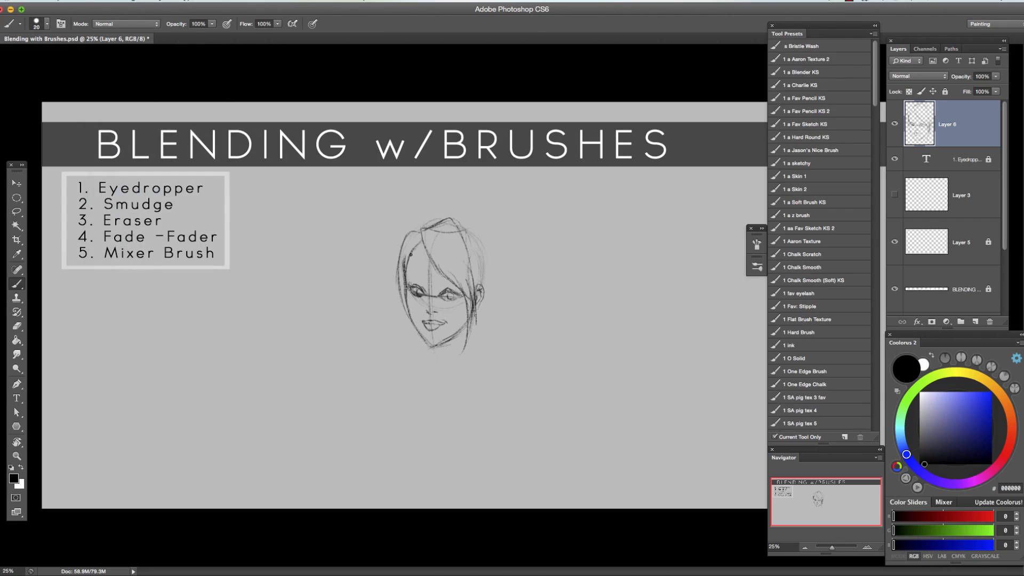
# Sketch the hair volume over the crown and the long ponytail falling behind the head.
pyautogui.moveTo(471, 239); pyautogui.dragTo(486, 285)
pyautogui.moveTo(420, 229); pyautogui.dragTo(479, 197)
pyautogui.moveTo(501, 235); pyautogui.dragTo(511, 339)
# Sketch the neck, shoulders and V-shaped neckline, and reinforce the ponytail's edge.
pyautogui.moveTo(446, 342)
pyautogui.mouseDown()
pyautogui.moveTo(441, 361)
pyautogui.moveTo(401, 381)
pyautogui.mouseUp()
pyautogui.moveTo(475, 351)
pyautogui.mouseDown()
pyautogui.moveTo(525, 404)
pyautogui.moveTo(461, 387)
pyautogui.mouseUp()
pyautogui.moveTo(508, 373); pyautogui.dragTo(478, 412)
pyautogui.moveTo(408, 380)
pyautogui.mouseDown()
pyautogui.moveTo(462, 416)
pyautogui.moveTo(478, 412)
pyautogui.mouseUp()
pyautogui.moveTo(444, 354); pyautogui.dragTo(401, 385)
pyautogui.moveTo(422, 339); pyautogui.dragTo(420, 367)
pyautogui.moveTo(507, 290); pyautogui.dragTo(493, 356)
# Lower the opacity of the sketch on Layer 6, add a new layer above it and set the brush to 15 px.
pyautogui.moveTo(995, 77); pyautogui.dragTo(954, 93)
pyautogui.press(']')
pyautogui.press(']')
pyautogui.press(']')
pyautogui.press('super+plus')
pyautogui.click(976, 322)
pyautogui.press('[')
# Ink the right eye, nose, lips and left face contour on Layer 7, undoing the stray jaw stroke.
pyautogui.moveTo(418, 294); pyautogui.dragTo(441, 294)
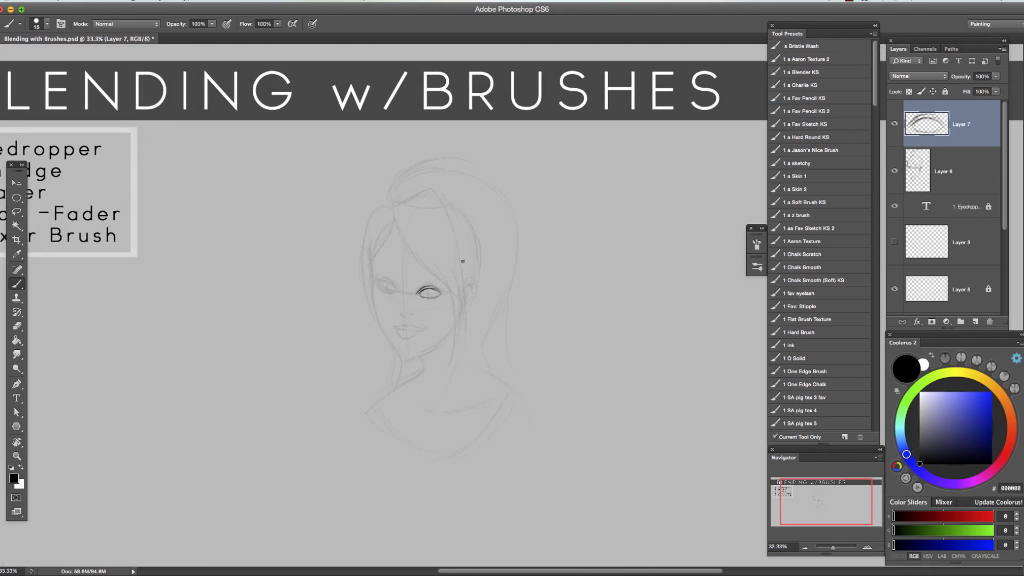
pyautogui.moveTo(394, 326); pyautogui.dragTo(422, 330)
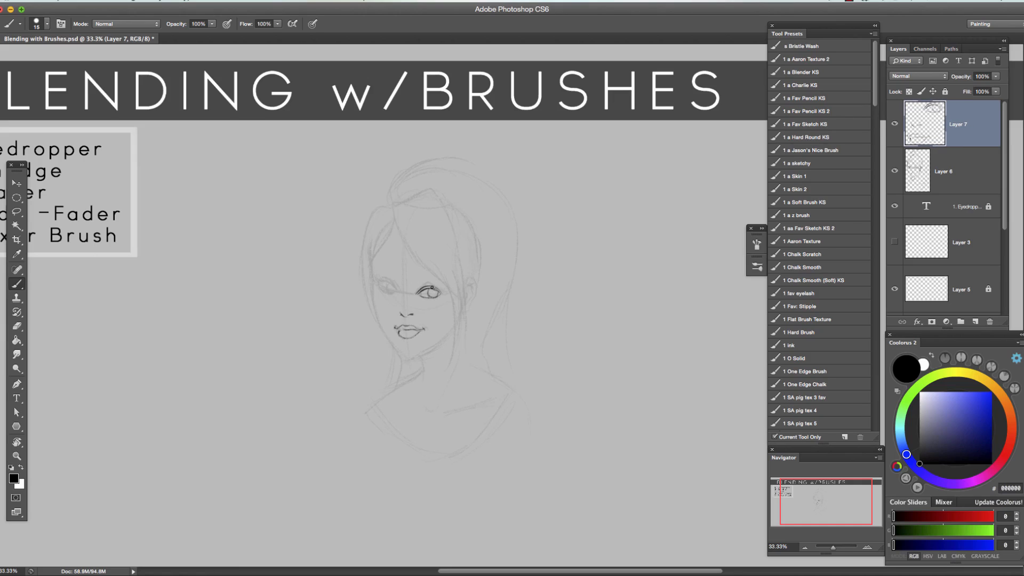
pyautogui.moveTo(393, 205); pyautogui.dragTo(391, 207)
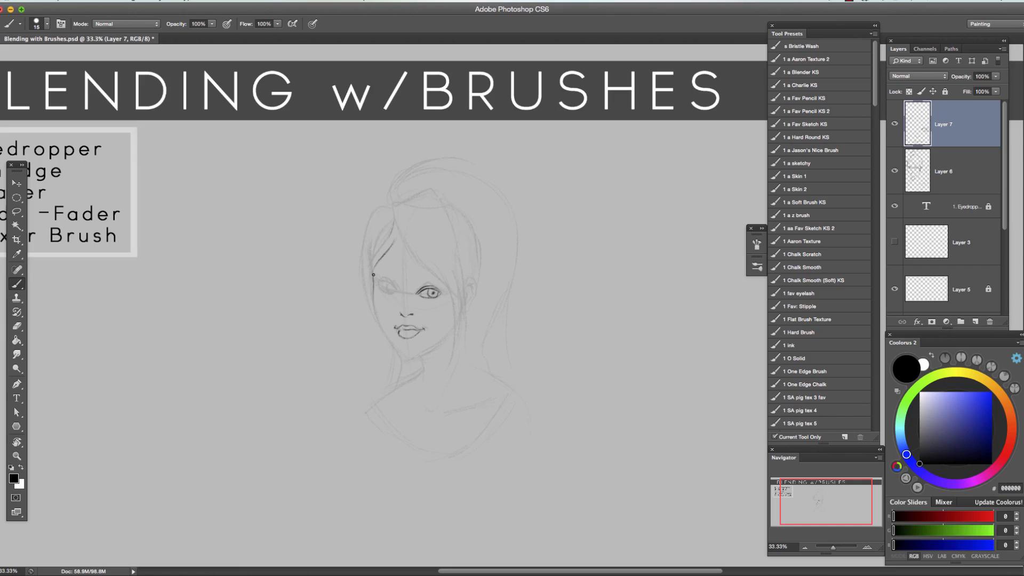
pyautogui.moveTo(380, 316)
pyautogui.mouseDown()
pyautogui.moveTo(400, 352)
pyautogui.moveTo(454, 327)
pyautogui.mouseUp()
pyautogui.press('super+z')
# Ink the bangs, side hair, crown, ear, neck and shoulder lines over the sketch.
pyautogui.moveTo(393, 208); pyautogui.dragTo(451, 294)
pyautogui.moveTo(444, 276); pyautogui.dragTo(455, 354)
pyautogui.moveTo(455, 271); pyautogui.dragTo(446, 371)
pyautogui.moveTo(388, 203)
pyautogui.mouseDown()
pyautogui.moveTo(397, 218)
pyautogui.moveTo(431, 189)
pyautogui.mouseUp()
pyautogui.moveTo(443, 205); pyautogui.dragTo(465, 312)
pyautogui.moveTo(478, 206); pyautogui.dragTo(480, 282)
pyautogui.moveTo(466, 279); pyautogui.dragTo(473, 301)
pyautogui.moveTo(392, 208)
pyautogui.mouseDown()
pyautogui.moveTo(380, 352)
pyautogui.moveTo(424, 376)
pyautogui.moveTo(374, 404)
pyautogui.mouseUp()
pyautogui.moveTo(463, 312)
pyautogui.mouseDown()
pyautogui.moveTo(481, 366)
pyautogui.moveTo(376, 392)
pyautogui.mouseUp()
# Erase part of the line near the chin and redraw the neck and shoulder lines.
pyautogui.press('super+minus')
pyautogui.press('super+minus')
pyautogui.press('e')
pyautogui.moveTo(443, 353)
pyautogui.mouseDown()
pyautogui.moveTo(453, 347)
pyautogui.moveTo(439, 350)
pyautogui.mouseUp()
pyautogui.press('b')
pyautogui.moveTo(491, 335); pyautogui.dragTo(507, 342)
pyautogui.moveTo(439, 351); pyautogui.dragTo(474, 371)
pyautogui.moveTo(454, 359); pyautogui.dragTo(477, 372)
# Flip the inked line art on Layer 7 horizontally and step back two changes.
pyautogui.click(127, 2)
pyautogui.moveTo(98, 1)
pyautogui.moveTo(118, 237)
pyautogui.click(274, 371)
pyautogui.press('super+plus')
pyautogui.press('super+plus')
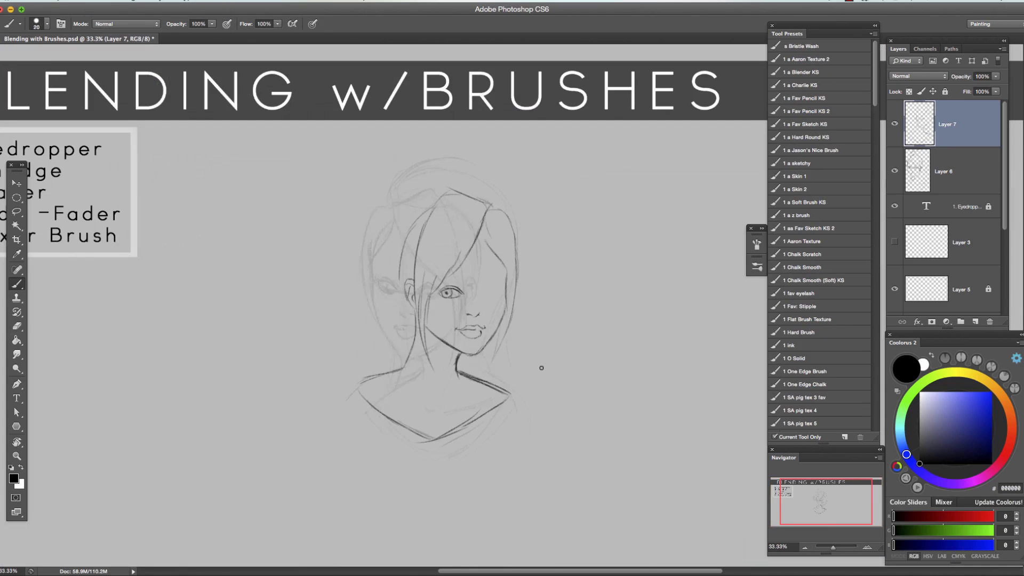
pyautogui.press('super+alt+z')
pyautogui.press('super+alt+z')
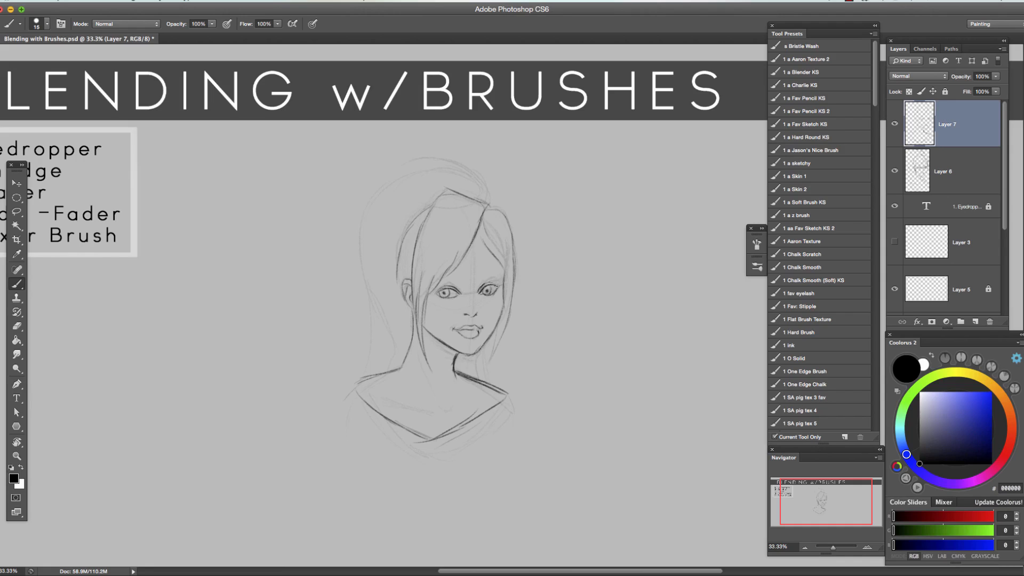
# Ink the long hair strands beside the face and the neck line on Layer 7 with a larger brush, undoing the stray strokes.
pyautogui.press(']')
pyautogui.press(']')
pyautogui.moveTo(486, 204)
pyautogui.mouseDown()
pyautogui.moveTo(385, 372)
pyautogui.moveTo(384, 364)
pyautogui.mouseUp()
pyautogui.press('super+z')
pyautogui.press('super+z')
pyautogui.moveTo(479, 352); pyautogui.dragTo(479, 378)
pyautogui.moveTo(446, 191)
pyautogui.mouseDown()
pyautogui.moveTo(417, 247)
pyautogui.moveTo(430, 358)
pyautogui.mouseUp()
pyautogui.moveTo(431, 277); pyautogui.dragTo(428, 350)
pyautogui.moveTo(485, 211)
pyautogui.mouseDown()
pyautogui.moveTo(421, 303)
pyautogui.moveTo(422, 345)
pyautogui.mouseUp()
pyautogui.press('super+z')
# Ink the hair beside the right cheek, the strand over the ear, and the shoulder and neckline edges with a slightly smaller brush.
pyautogui.press('[')
pyautogui.moveTo(479, 233); pyautogui.dragTo(506, 273)
pyautogui.moveTo(485, 229)
pyautogui.mouseDown()
pyautogui.moveTo(504, 259)
pyautogui.moveTo(491, 382)
pyautogui.mouseUp()
pyautogui.moveTo(431, 206); pyautogui.dragTo(398, 281)
pyautogui.moveTo(398, 370)
pyautogui.mouseDown()
pyautogui.moveTo(363, 380)
pyautogui.moveTo(356, 394)
pyautogui.mouseUp()
pyautogui.moveTo(431, 440)
pyautogui.mouseDown()
pyautogui.moveTo(500, 400)
pyautogui.moveTo(488, 381)
pyautogui.moveTo(508, 393)
pyautogui.moveTo(412, 425)
pyautogui.mouseUp()
pyautogui.press('e')
pyautogui.press('b')
# Delete the rough sketch layer, Layer 6.
pyautogui.click(805, 547)
pyautogui.press('super+t')
pyautogui.press('Return')
pyautogui.click(944, 171)
pyautogui.click(990, 321)
pyautogui.click(594, 197)
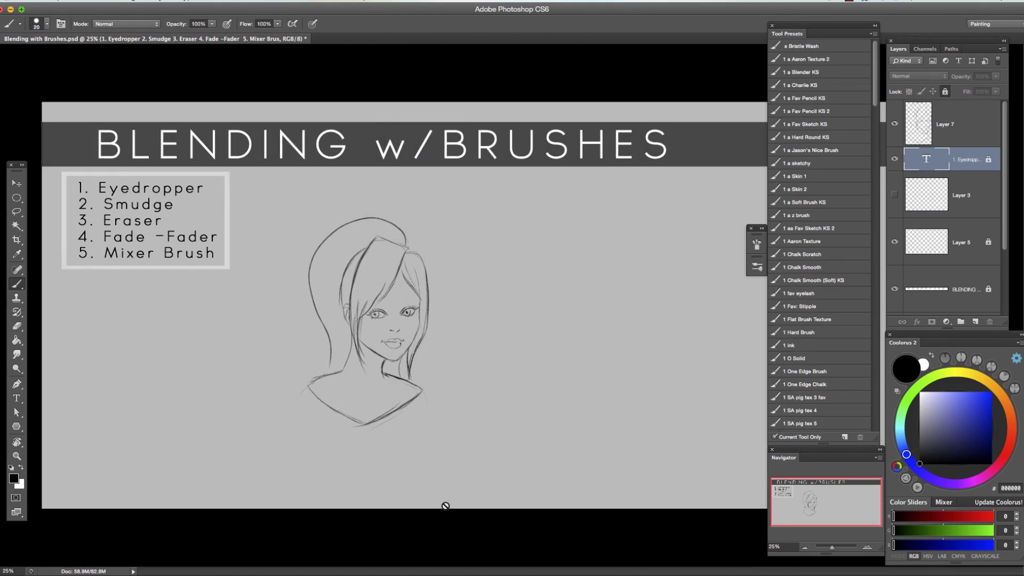
# Enlarge the portrait line art on Layer 7 with Free Transform.
pyautogui.click(952, 125)
pyautogui.press('super+t')
pyautogui.moveTo(431, 216); pyautogui.dragTo(452, 183)
pyautogui.moveTo(296, 431); pyautogui.dragTo(264, 468)
pyautogui.press('Return')
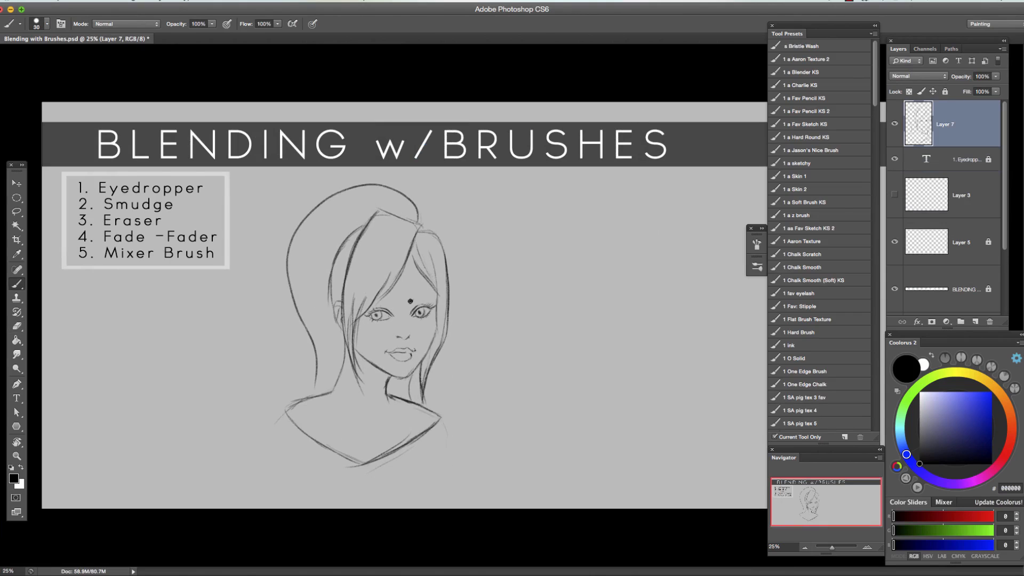
# Ink a dark eyebrow stroke above the left eye on Layer 7, stepping back the stray marks.
pyautogui.press('super+alt+z')
pyautogui.press('super+alt+z')
pyautogui.moveTo(397, 303)
pyautogui.mouseDown()
pyautogui.moveTo(378, 301)
pyautogui.moveTo(394, 300)
pyautogui.mouseUp()
pyautogui.press('super+alt+z')
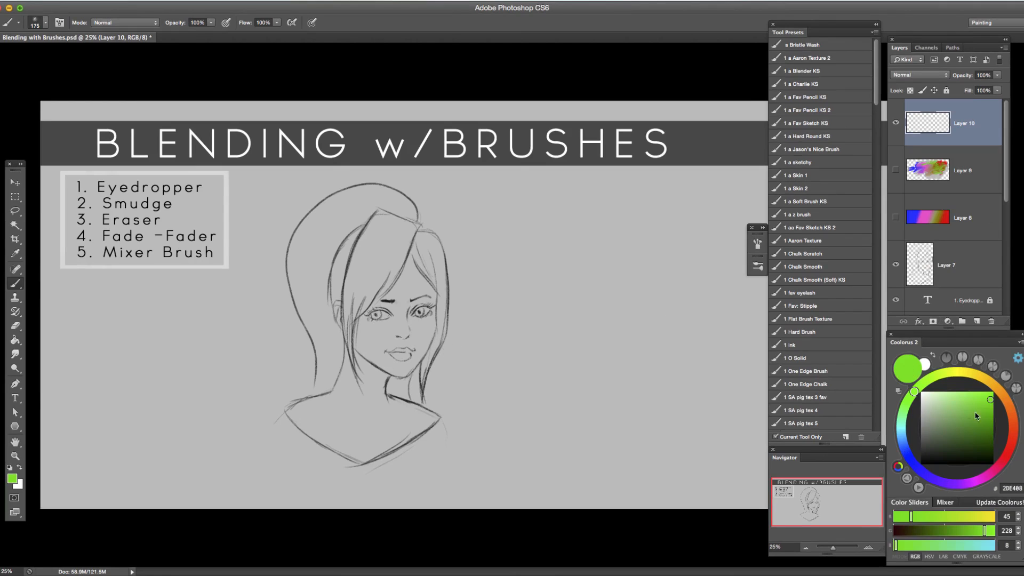
# Load the 1 a Blender KS brush preset, test a tan (C5A97B) stroke on the face, undo it and switch to brown 957948.
pyautogui.click(987, 388)
pyautogui.click(953, 409)
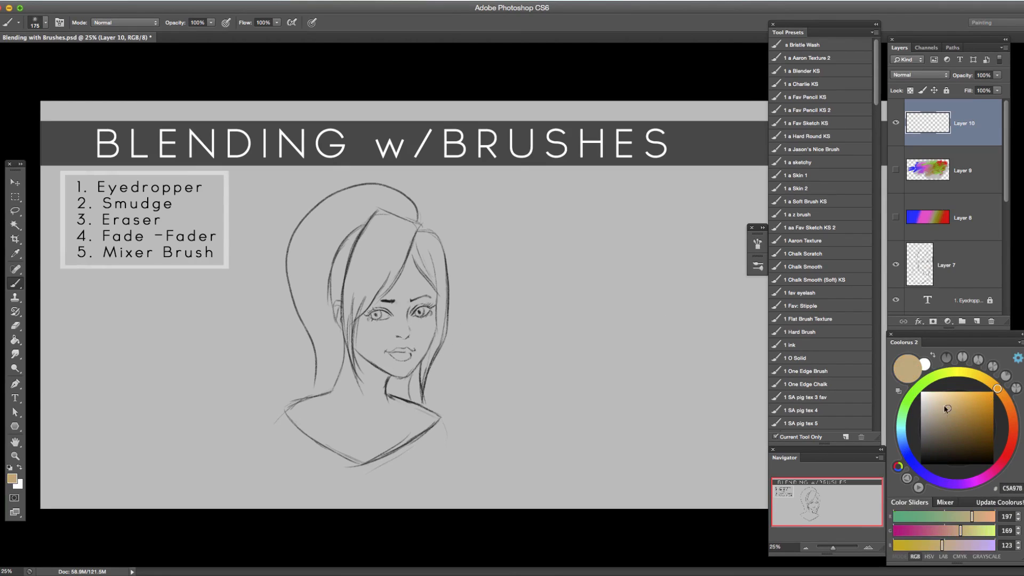
pyautogui.click(757, 244)
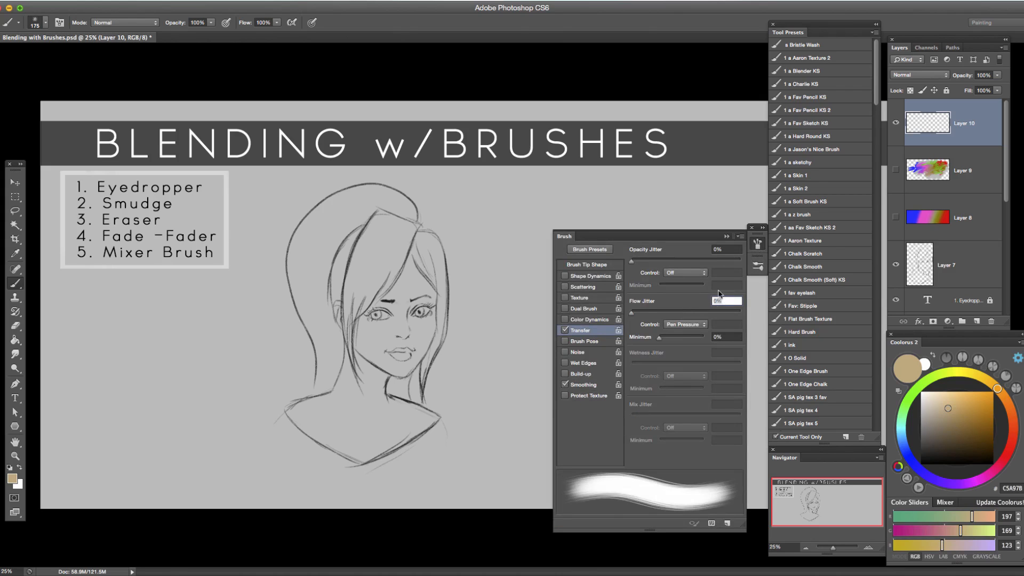
pyautogui.click(757, 244)
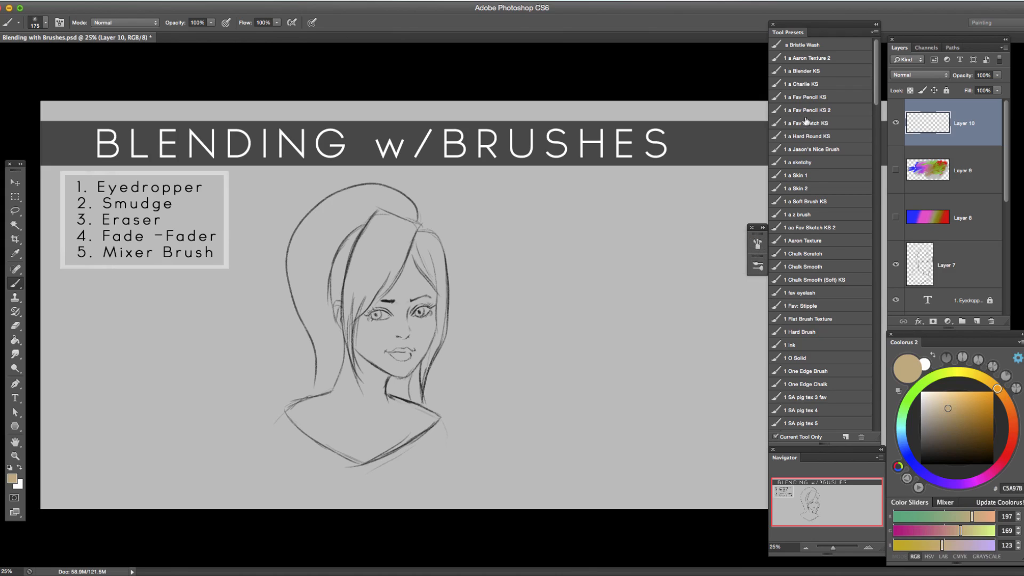
pyautogui.click(820, 71)
pyautogui.press(']')
pyautogui.moveTo(420, 293)
pyautogui.mouseDown()
pyautogui.moveTo(387, 338)
pyautogui.moveTo(392, 312)
pyautogui.moveTo(383, 324)
pyautogui.mouseUp()
pyautogui.hotkey('ctrl', 'z')
pyautogui.click(957, 422)
pyautogui.hotkey('ctrl', 'z')
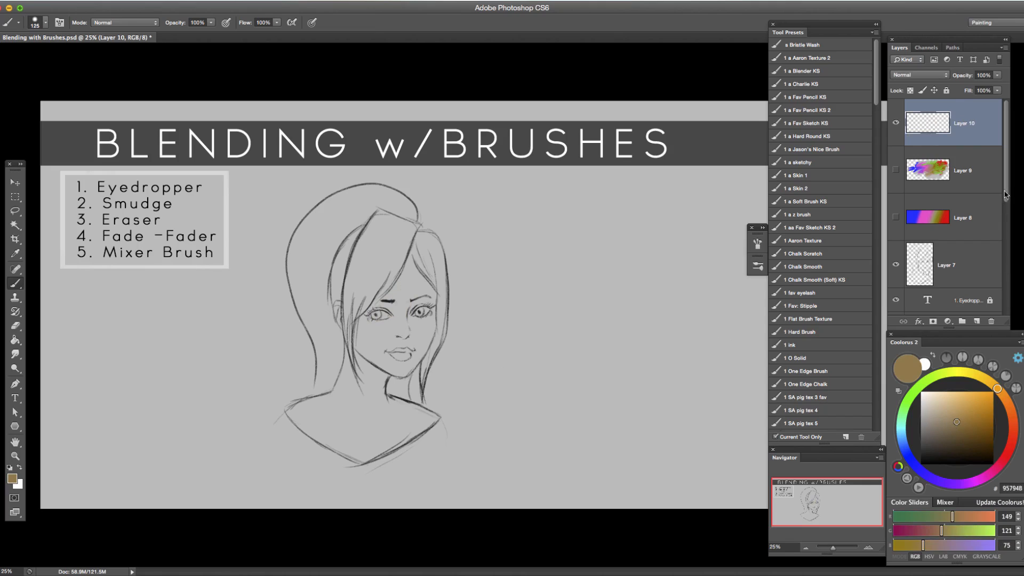
# Add a new layer and move it beneath Layer 10.
pyautogui.click(976, 321)
pyautogui.moveTo(953, 130); pyautogui.dragTo(924, 151)
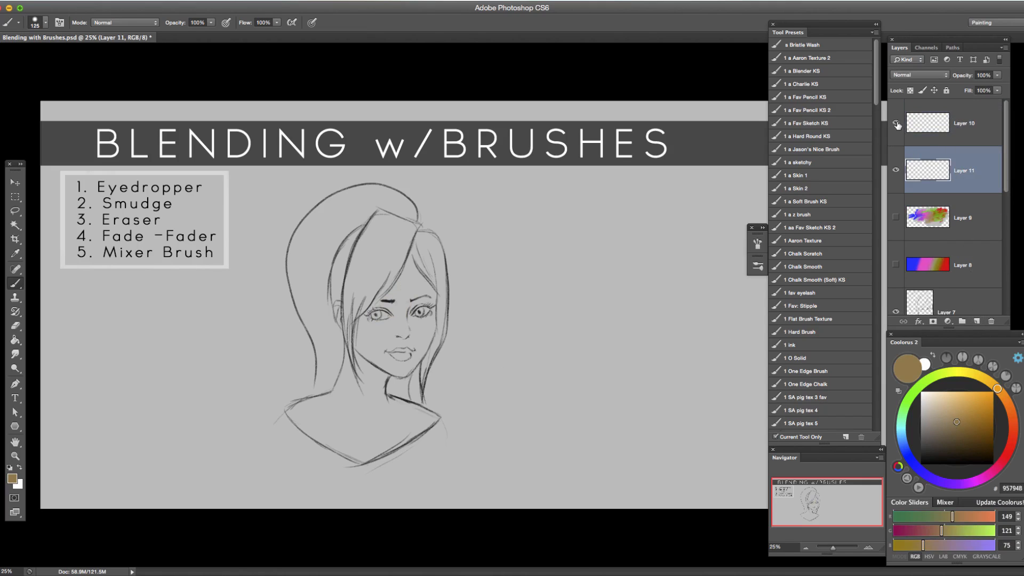
pyautogui.moveTo(1003, 156); pyautogui.dragTo(1003, 134)
# Move the line art on Layer 7 to the top of the layer stack and delete the empty Layer 11.
pyautogui.moveTo(952, 303); pyautogui.dragTo(914, 126)
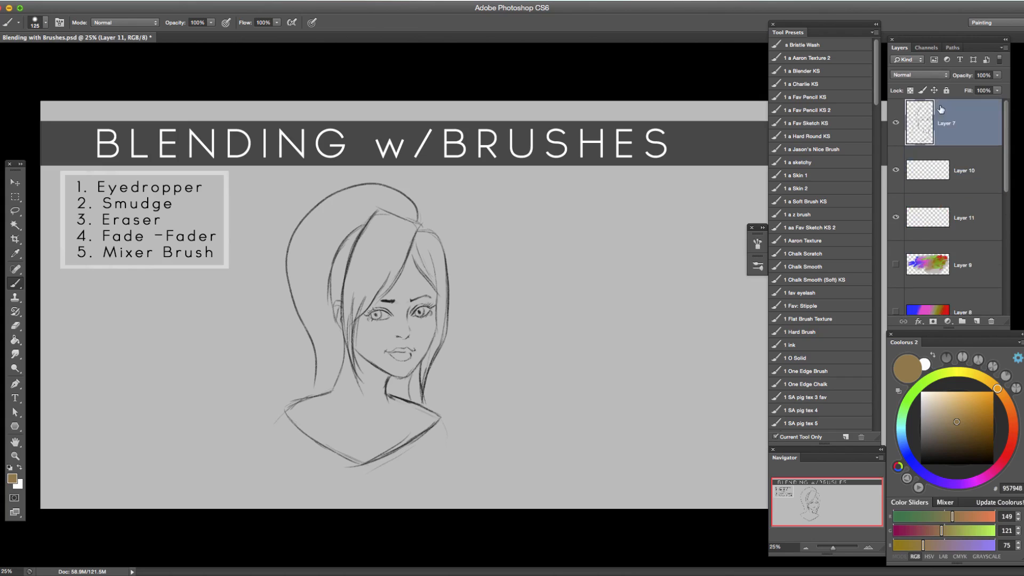
pyautogui.click(897, 123)
pyautogui.click(897, 123)
pyautogui.click(929, 223)
pyautogui.click(991, 322)
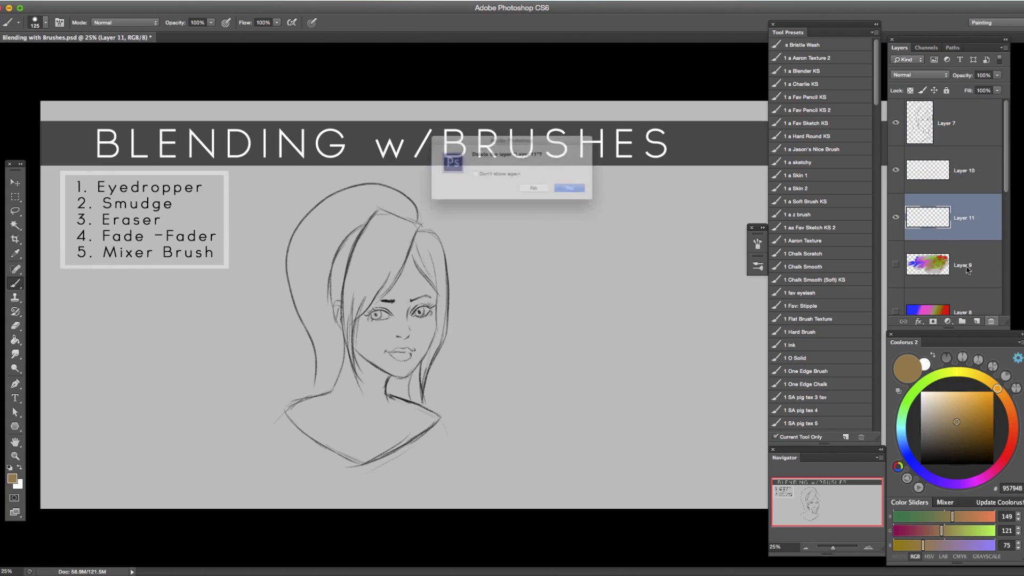
pyautogui.click(605, 194)
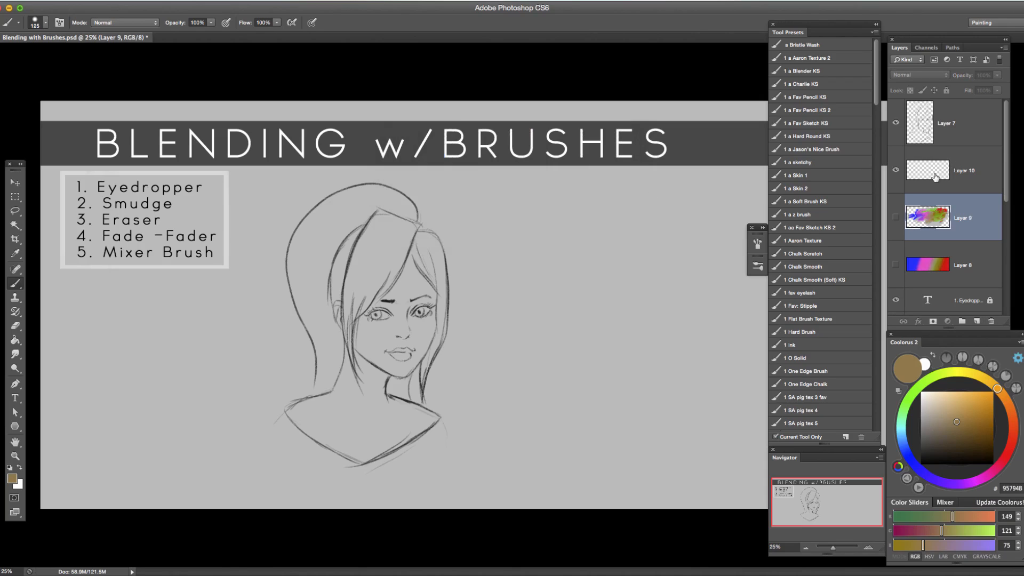
pyautogui.click(930, 172)
pyautogui.click(947, 123)
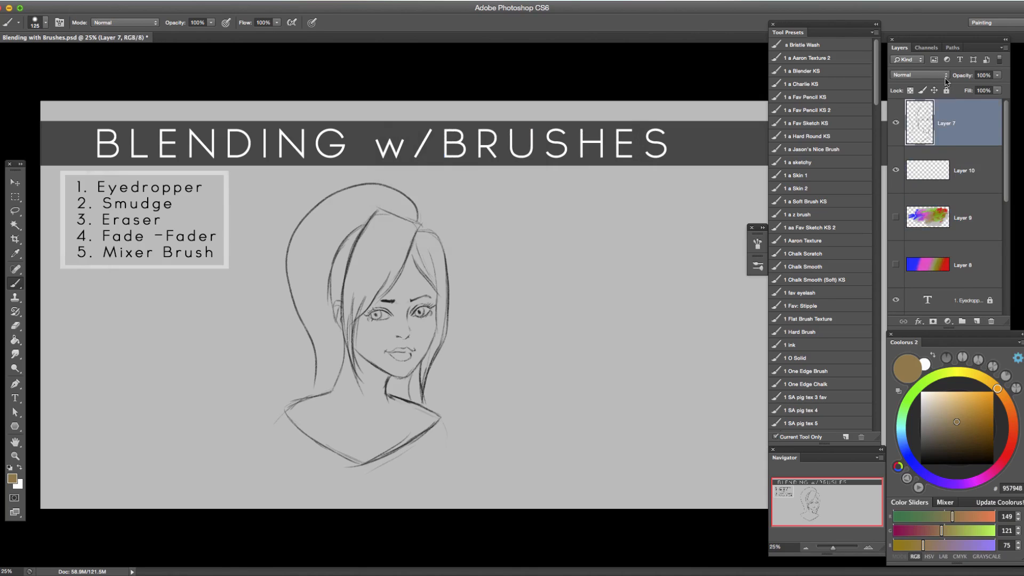
pyautogui.click(919, 75)
pyautogui.press('Escape')
# Paint a soft brown patch across the forehead and left eye on Layer 10.
pyautogui.click(942, 171)
pyautogui.press('[')
pyautogui.press(']')
pyautogui.moveTo(419, 280); pyautogui.dragTo(392, 305)
pyautogui.click(950, 428)
pyautogui.press(']')
pyautogui.moveTo(408, 269); pyautogui.dragTo(382, 330)
# Set the painting colour to warm tan B08451 and block in the face and neck on Layer 10.
pyautogui.click(964, 427)
pyautogui.click(1003, 395)
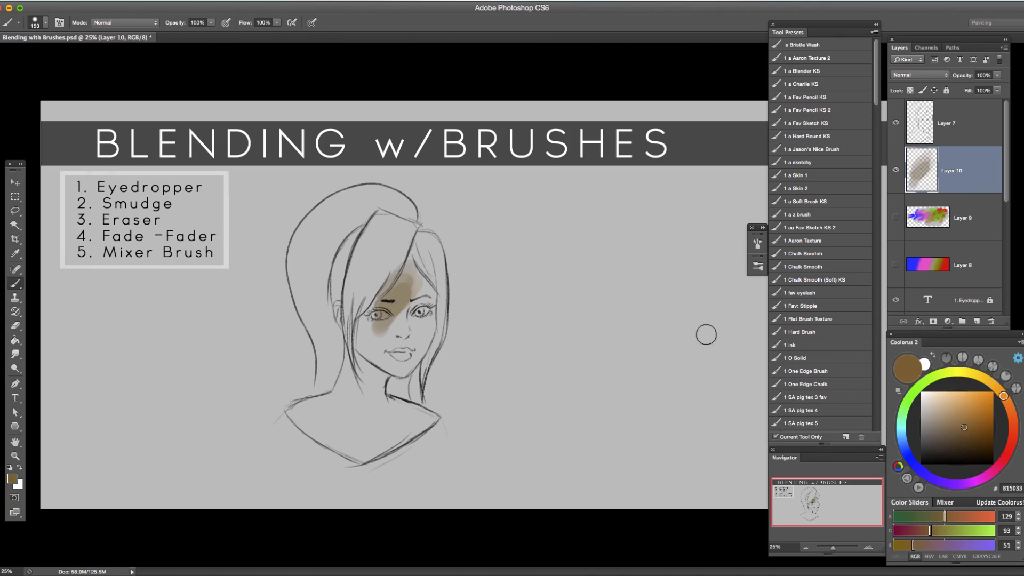
pyautogui.moveTo(964, 425); pyautogui.dragTo(960, 414)
pyautogui.moveTo(406, 290)
pyautogui.mouseDown()
pyautogui.moveTo(381, 324)
pyautogui.moveTo(386, 301)
pyautogui.moveTo(358, 330)
pyautogui.moveTo(341, 392)
pyautogui.moveTo(300, 414)
pyautogui.mouseUp()
pyautogui.press('[')
pyautogui.press('[')
pyautogui.press(']')
pyautogui.press(']')
pyautogui.press(']')
pyautogui.moveTo(344, 381)
pyautogui.mouseDown()
pyautogui.moveTo(314, 426)
pyautogui.moveTo(297, 414)
pyautogui.moveTo(338, 414)
pyautogui.moveTo(373, 352)
pyautogui.moveTo(368, 328)
pyautogui.moveTo(348, 377)
pyautogui.moveTo(405, 273)
pyautogui.moveTo(427, 296)
pyautogui.moveTo(430, 322)
pyautogui.moveTo(405, 370)
pyautogui.moveTo(393, 354)
pyautogui.mouseUp()
pyautogui.press('[')
pyautogui.press('[')
# Build up the tan skin from the face down the neck to the left shoulder.
pyautogui.press(']')
pyautogui.press(']')
pyautogui.press(']')
pyautogui.press(']')
pyautogui.moveTo(412, 312)
pyautogui.mouseDown()
pyautogui.moveTo(391, 348)
pyautogui.moveTo(400, 335)
pyautogui.moveTo(409, 347)
pyautogui.moveTo(420, 319)
pyautogui.moveTo(422, 336)
pyautogui.moveTo(403, 363)
pyautogui.moveTo(381, 350)
pyautogui.moveTo(368, 389)
pyautogui.moveTo(380, 368)
pyautogui.moveTo(342, 407)
pyautogui.moveTo(314, 412)
pyautogui.mouseUp()
pyautogui.press('[')
pyautogui.press('[')
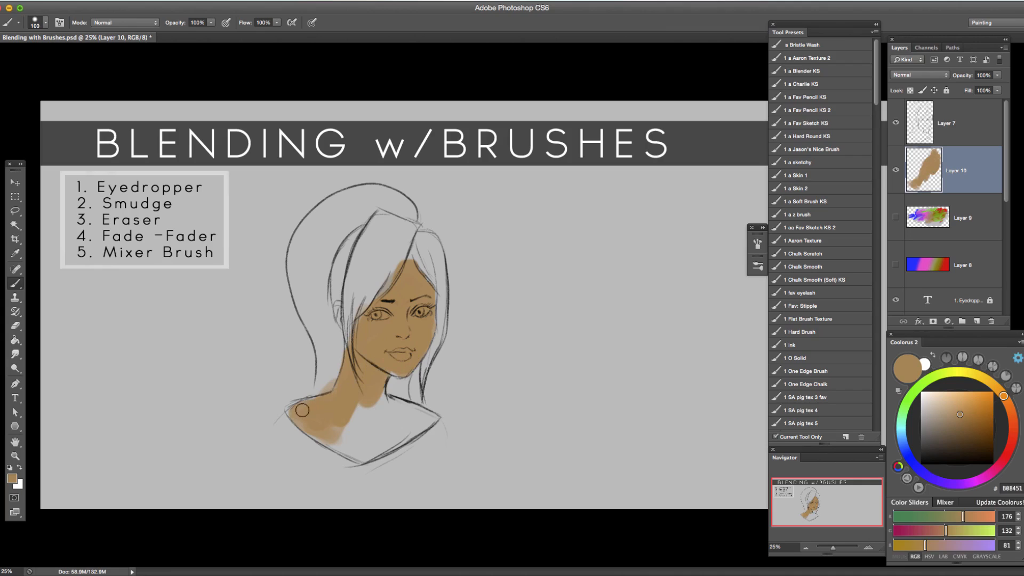
# Fill the chest and right shoulder with the same tan down to the neckline.
pyautogui.press(']')
pyautogui.press(']')
pyautogui.moveTo(314, 423)
pyautogui.mouseDown()
pyautogui.moveTo(339, 443)
pyautogui.moveTo(381, 436)
pyautogui.moveTo(389, 419)
pyautogui.moveTo(408, 426)
pyautogui.moveTo(373, 418)
pyautogui.moveTo(352, 450)
pyautogui.moveTo(379, 399)
pyautogui.moveTo(431, 418)
pyautogui.moveTo(368, 455)
pyautogui.mouseUp()
pyautogui.press('[')
pyautogui.press('[')
pyautogui.press(']')
pyautogui.press(']')
pyautogui.moveTo(411, 427); pyautogui.dragTo(335, 420)
pyautogui.press('[')
pyautogui.press('[')
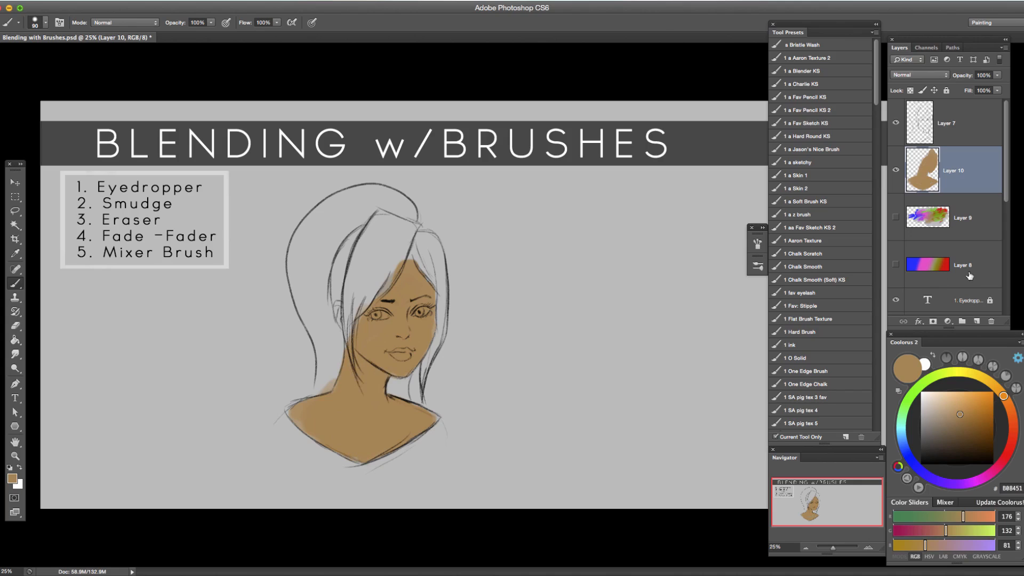
# Create a new layer above the skin layer and start blocking in the bangs and crown hair with blue 3758AA.
pyautogui.click(978, 322)
pyautogui.click(905, 448)
pyautogui.click(963, 404)
pyautogui.press('[')
pyautogui.press(']')
pyautogui.moveTo(410, 232)
pyautogui.mouseDown()
pyautogui.moveTo(399, 261)
pyautogui.moveTo(412, 219)
pyautogui.moveTo(389, 244)
pyautogui.moveTo(395, 271)
pyautogui.mouseUp()
pyautogui.click(969, 416)
pyautogui.moveTo(410, 224)
pyautogui.mouseDown()
pyautogui.moveTo(383, 285)
pyautogui.moveTo(358, 305)
pyautogui.moveTo(405, 218)
pyautogui.moveTo(392, 239)
pyautogui.moveTo(378, 204)
pyautogui.moveTo(358, 200)
pyautogui.moveTo(314, 222)
pyautogui.moveTo(301, 279)
pyautogui.moveTo(319, 229)
pyautogui.moveTo(301, 245)
pyautogui.moveTo(311, 316)
pyautogui.moveTo(299, 285)
pyautogui.moveTo(321, 338)
pyautogui.moveTo(324, 230)
pyautogui.moveTo(340, 230)
pyautogui.moveTo(341, 213)
pyautogui.moveTo(316, 245)
pyautogui.mouseUp()
# Fill the large hair areas over the crown and right side in blue with a bigger brush.
pyautogui.press(']')
pyautogui.press(']')
pyautogui.press(']')
pyautogui.moveTo(350, 212)
pyautogui.mouseDown()
pyautogui.moveTo(332, 228)
pyautogui.moveTo(337, 244)
pyautogui.moveTo(364, 241)
pyautogui.moveTo(363, 265)
pyautogui.moveTo(334, 313)
pyautogui.moveTo(370, 254)
pyautogui.moveTo(406, 228)
pyautogui.moveTo(439, 284)
pyautogui.moveTo(424, 237)
pyautogui.moveTo(437, 259)
pyautogui.moveTo(435, 245)
pyautogui.moveTo(421, 235)
pyautogui.moveTo(440, 262)
pyautogui.mouseUp()
# Paint the thin hair strand beside the right cheek blue with a brush size of 40.
pyautogui.press('[')
pyautogui.press('[')
pyautogui.press('[')
pyautogui.press('[')
pyautogui.press('[')
pyautogui.press('[')
pyautogui.press('[')
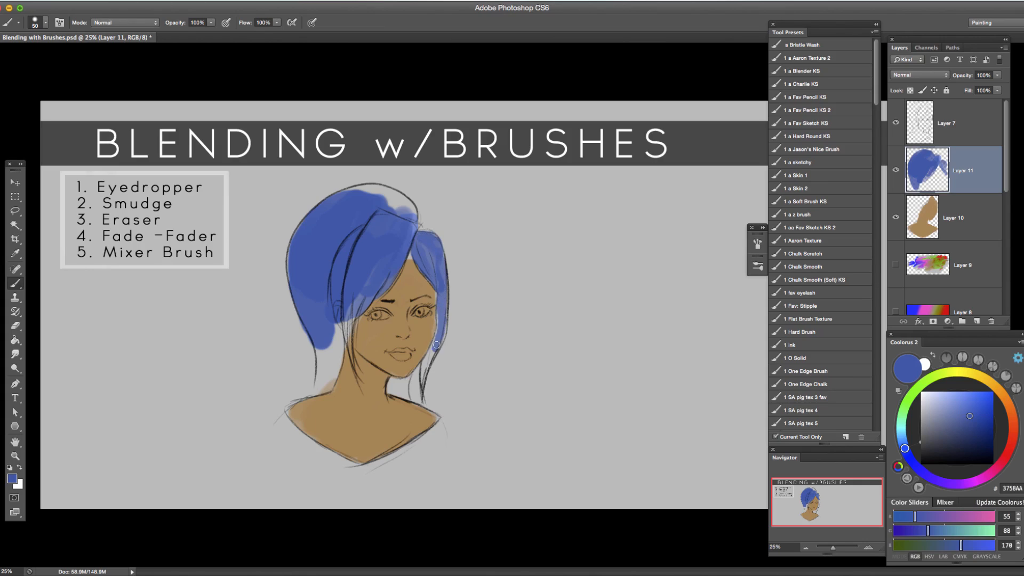
pyautogui.press('[')
pyautogui.moveTo(423, 382); pyautogui.dragTo(434, 347)
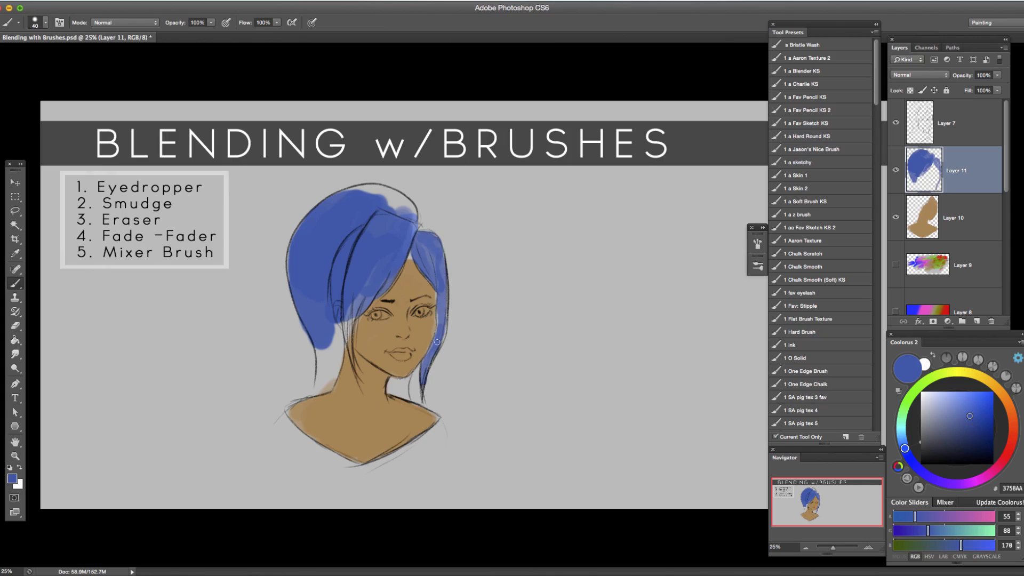
# Extend the blue fill along the top of the crown to the line art with a larger brush.
pyautogui.press(']')
pyautogui.press(']')
pyautogui.press(']')
pyautogui.moveTo(410, 215)
pyautogui.mouseDown()
pyautogui.moveTo(352, 193)
pyautogui.moveTo(323, 219)
pyautogui.moveTo(397, 209)
pyautogui.moveTo(393, 199)
pyautogui.moveTo(379, 214)
pyautogui.moveTo(404, 212)
pyautogui.moveTo(364, 202)
pyautogui.mouseUp()
# Fill the lower left hair, the strand beside the ear and the bangs edge with blue.
pyautogui.press(']')
pyautogui.press(']')
pyautogui.press('[')
pyautogui.press('[')
pyautogui.press('[')
pyautogui.moveTo(327, 335)
pyautogui.mouseDown()
pyautogui.moveTo(319, 386)
pyautogui.moveTo(350, 313)
pyautogui.moveTo(324, 338)
pyautogui.moveTo(331, 368)
pyautogui.mouseUp()
pyautogui.press(']')
pyautogui.moveTo(348, 327); pyautogui.dragTo(351, 347)
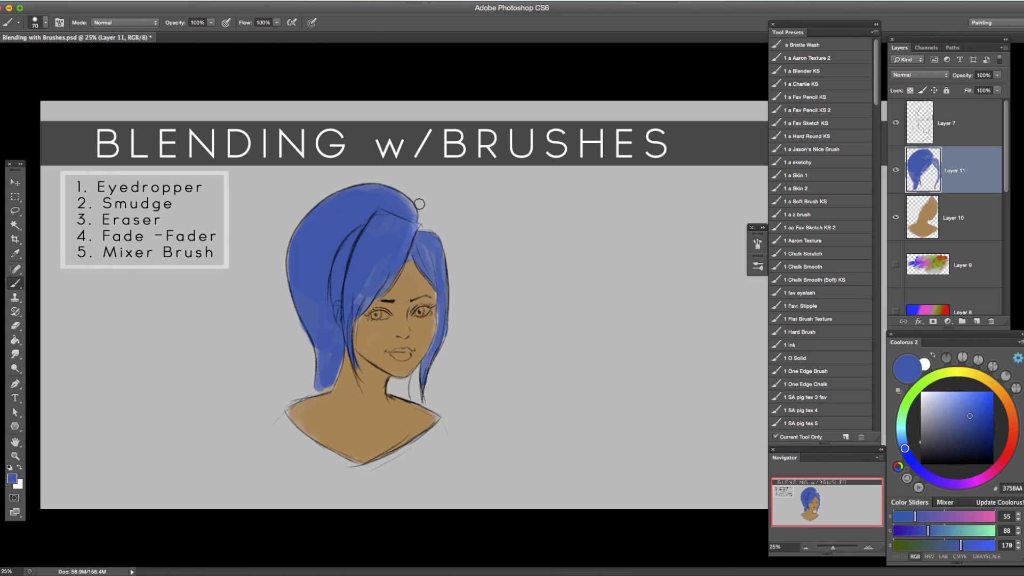
pyautogui.moveTo(397, 254); pyautogui.dragTo(365, 292)
# Paint the whites of both eyes light grey DCDCDC and the irises dark blue 3A4C7A on Layer 11.
pyautogui.moveTo(927, 412); pyautogui.dragTo(921, 401)
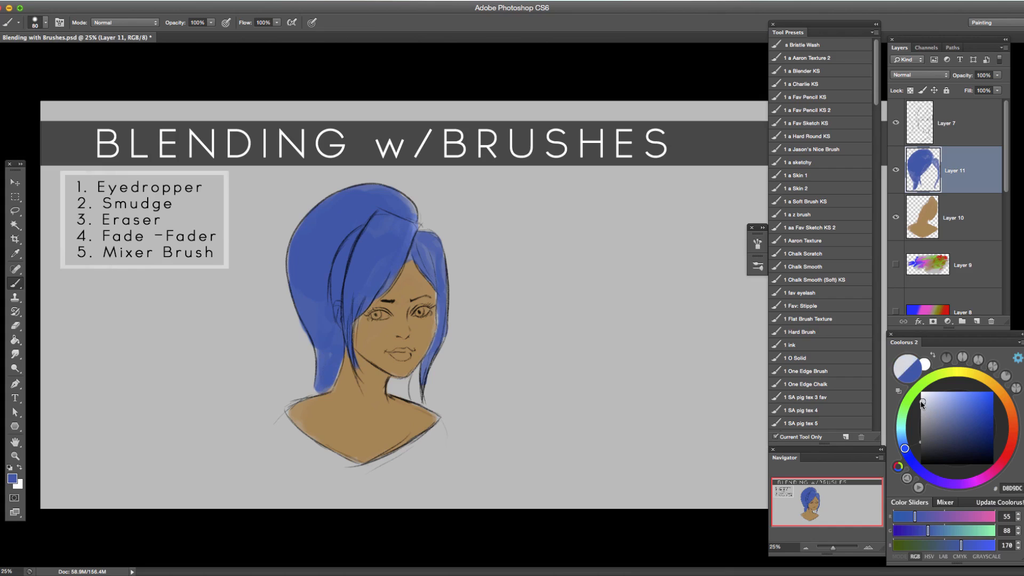
pyautogui.click(867, 548)
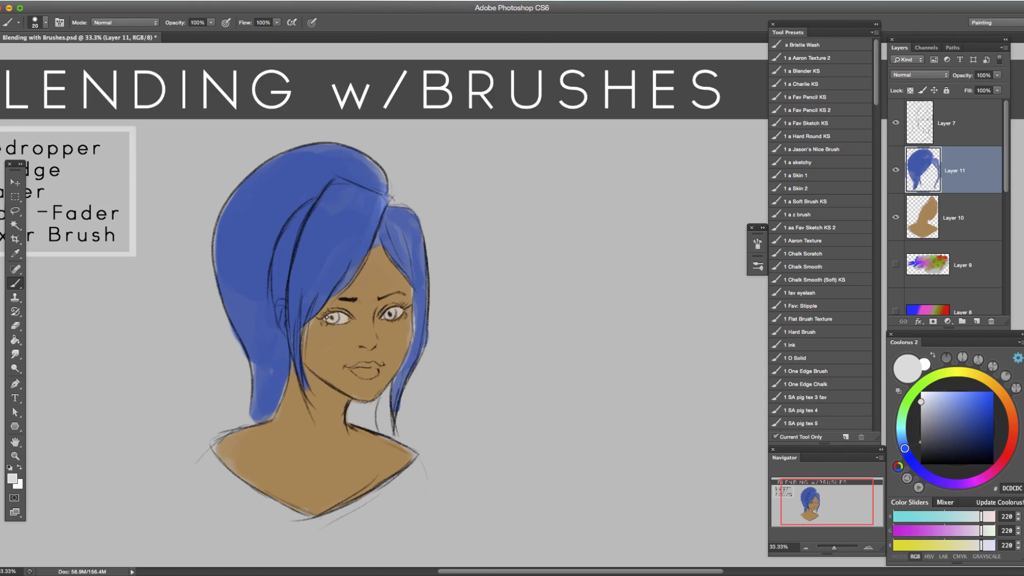
pyautogui.click(955, 399)
pyautogui.moveTo(957, 398); pyautogui.dragTo(958, 429)
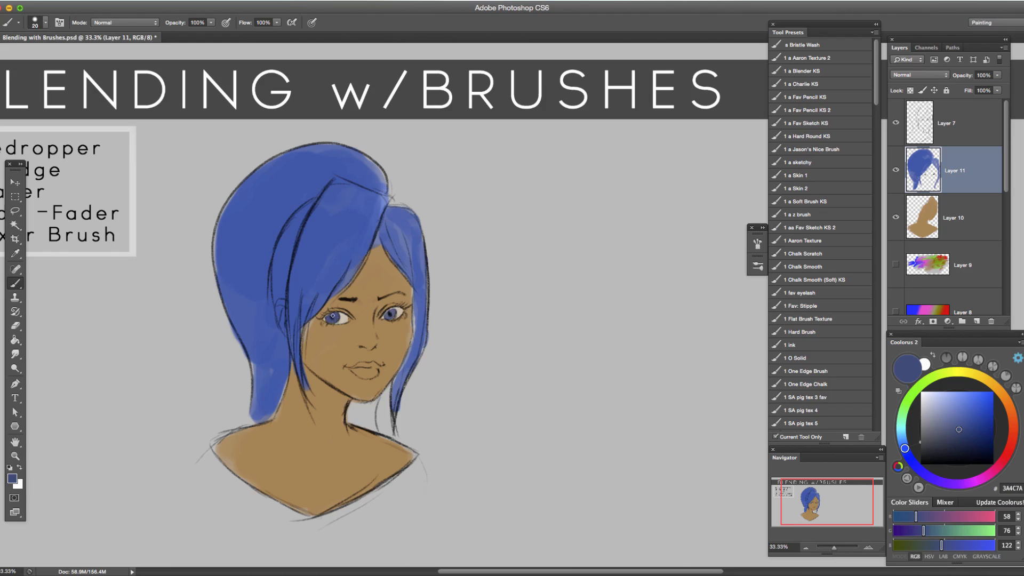
# Add a new layer above the skin on Layer 10 and clip it to the skin layer.
pyautogui.click(869, 548)
pyautogui.moveTo(400, 393)
pyautogui.mouseDown()
pyautogui.moveTo(555, 338)
pyautogui.moveTo(536, 380)
pyautogui.mouseUp()
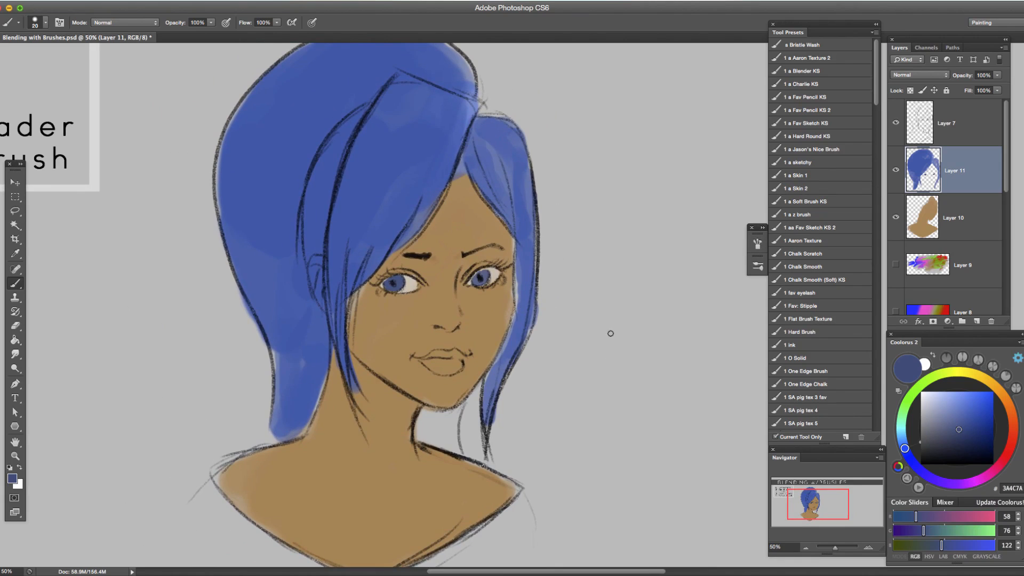
pyautogui.moveTo(376, 355); pyautogui.dragTo(561, 427)
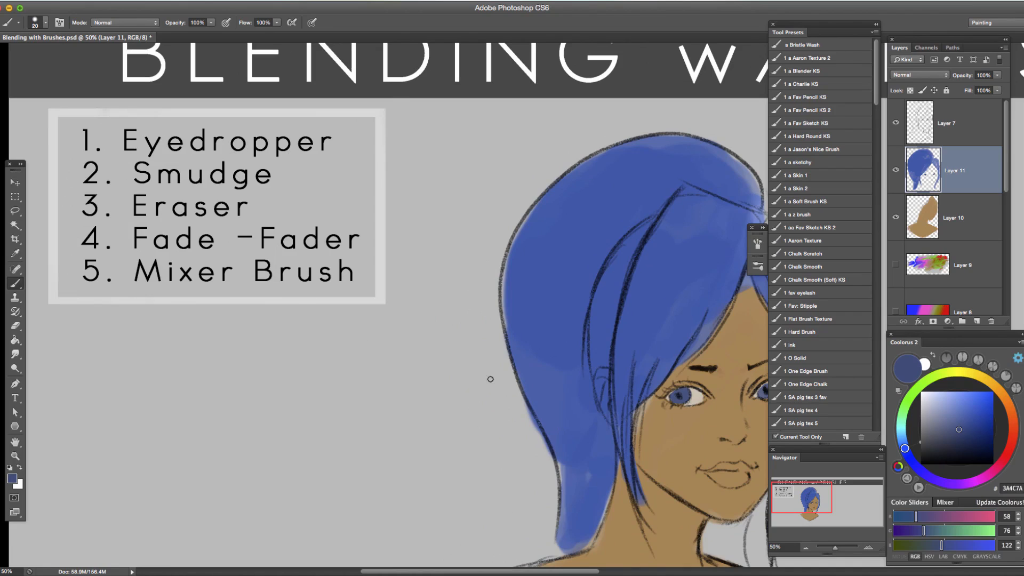
pyautogui.moveTo(602, 399); pyautogui.dragTo(414, 337)
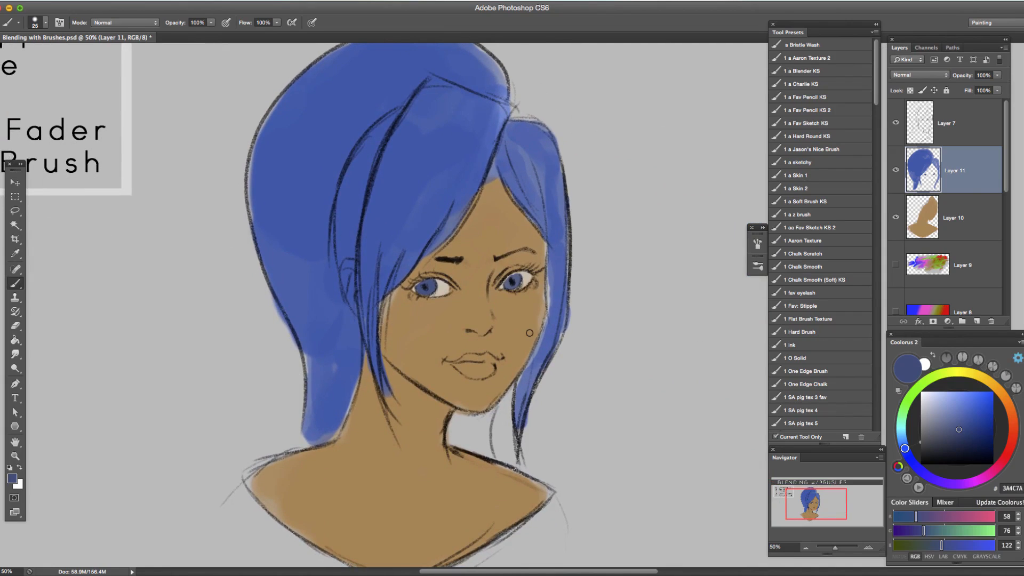
pyautogui.press(']')
pyautogui.press(']')
pyautogui.press(']')
pyautogui.click(963, 234)
pyautogui.click(978, 321)
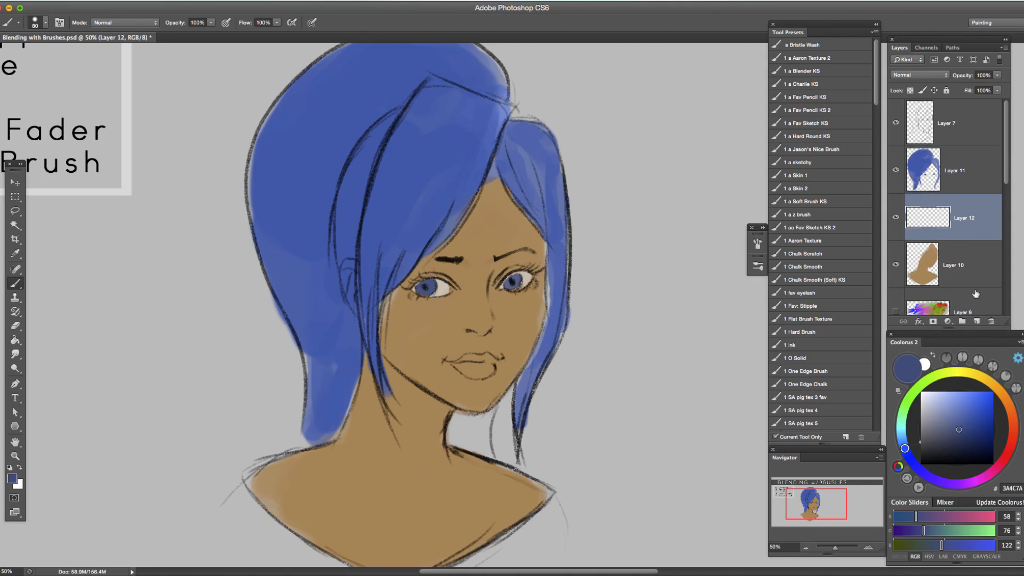
pyautogui.keyDown('alt'); pyautogui.click(967, 238); pyautogui.keyUp('alt')
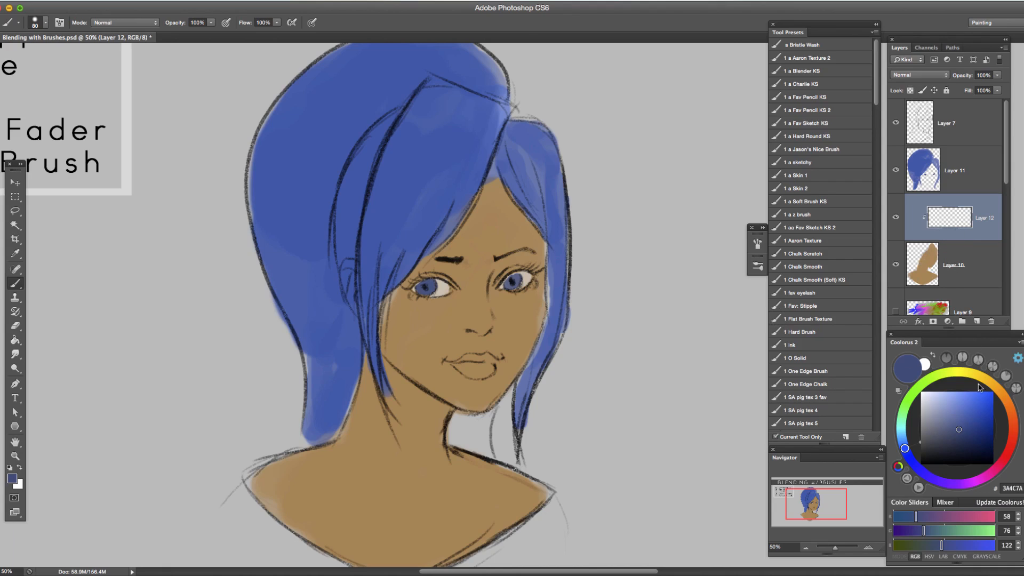
# Test the clipping mask with bright blue (305BC7) strokes across the face and shoulder on Layer 12, and undo them.
pyautogui.click(976, 407)
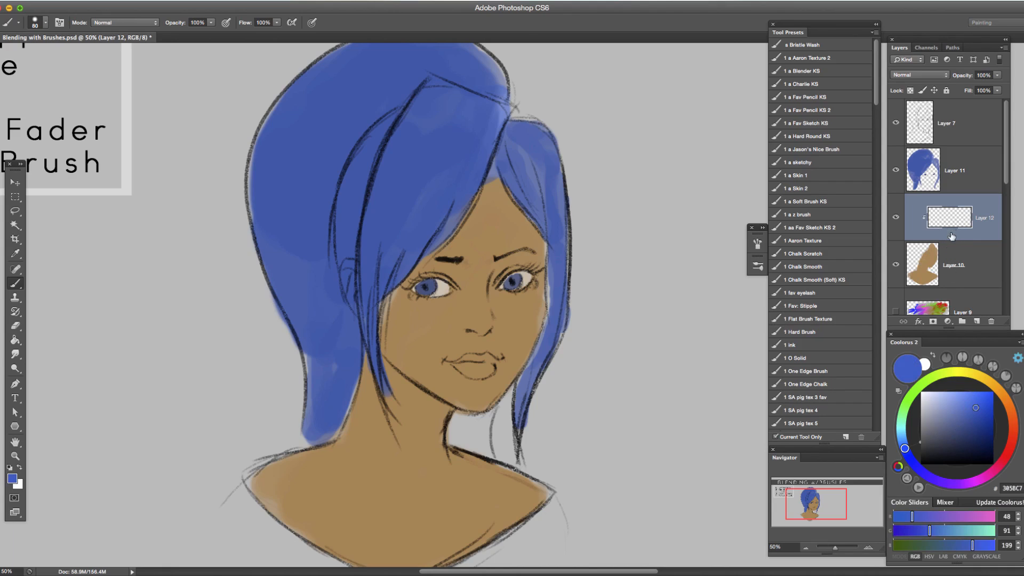
pyautogui.moveTo(538, 315); pyautogui.dragTo(213, 555)
pyautogui.moveTo(298, 473)
pyautogui.mouseDown()
pyautogui.moveTo(658, 219)
pyautogui.moveTo(684, 209)
pyautogui.moveTo(411, 373)
pyautogui.moveTo(387, 437)
pyautogui.moveTo(655, 290)
pyautogui.moveTo(347, 514)
pyautogui.moveTo(722, 309)
pyautogui.mouseUp()
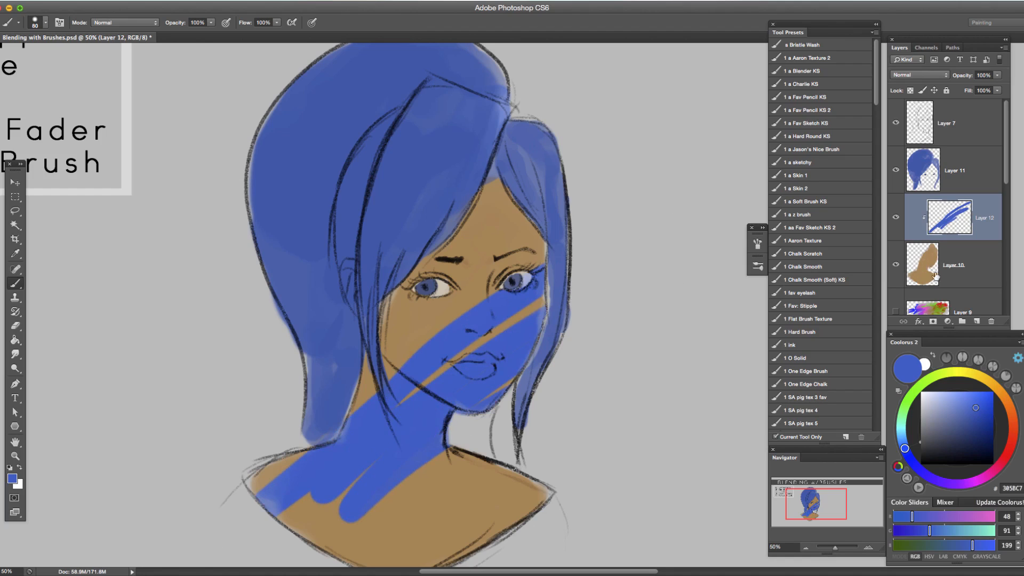
pyautogui.hotkey('ctrl', 'z')
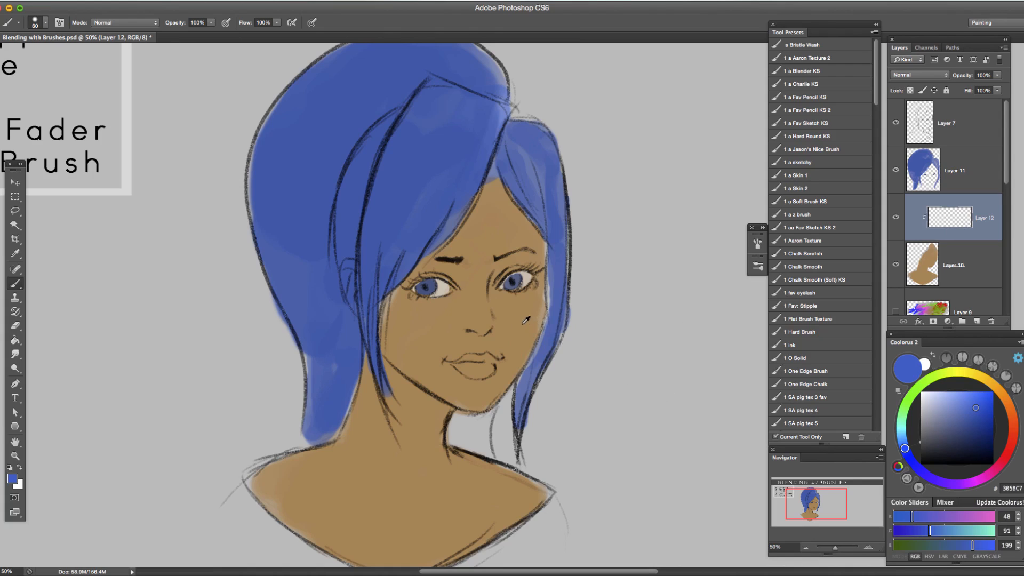
# Sample the skin tone, darken it to brown 895D29, and shade the hairline, right cheek and jaw on Layer 12.
pyautogui.keyDown('alt'); pyautogui.click(519, 329); pyautogui.keyUp('alt')
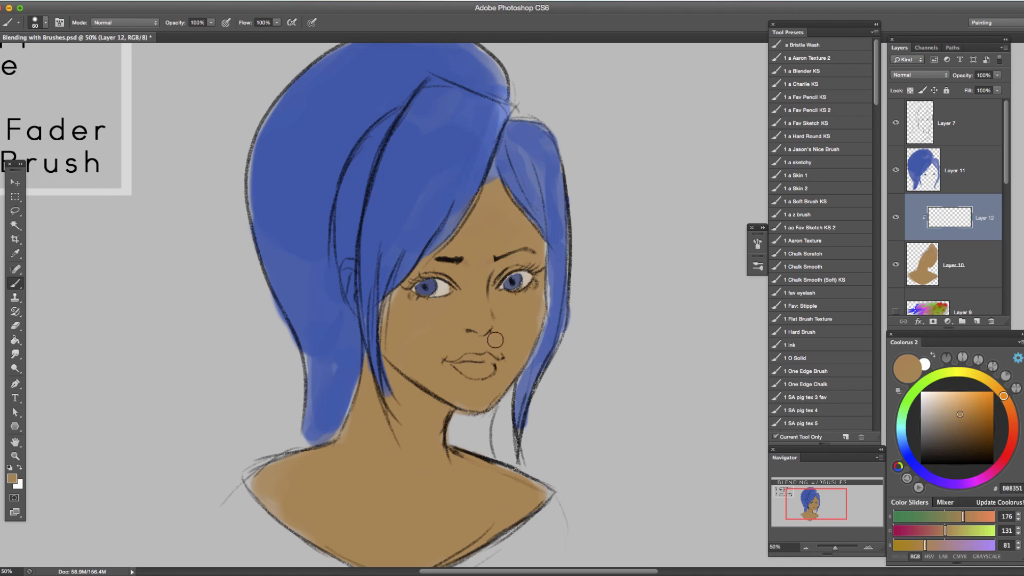
pyautogui.moveTo(482, 356); pyautogui.dragTo(503, 319)
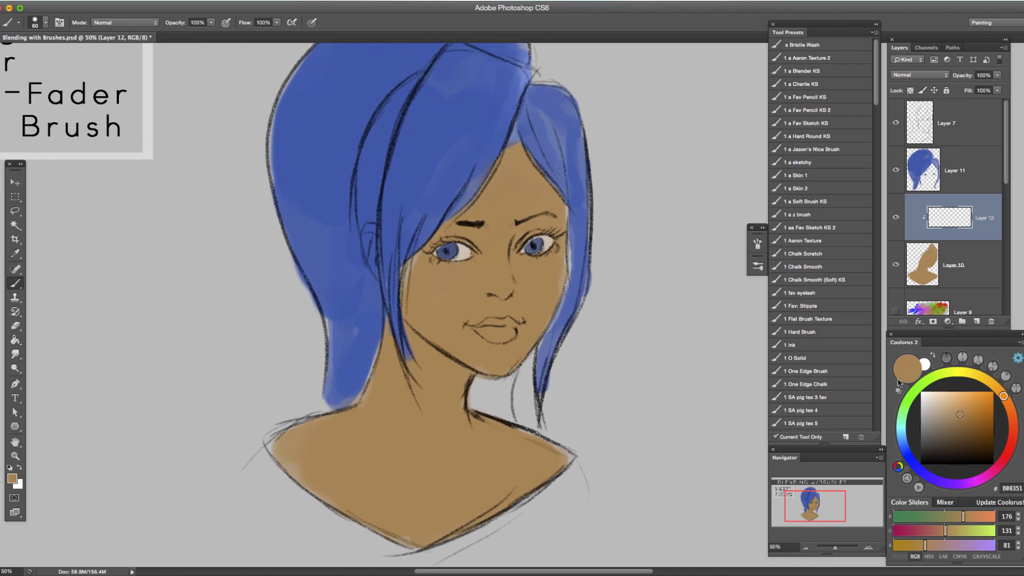
pyautogui.moveTo(962, 417); pyautogui.dragTo(971, 425)
pyautogui.moveTo(562, 277)
pyautogui.mouseDown()
pyautogui.moveTo(545, 321)
pyautogui.moveTo(511, 361)
pyautogui.mouseUp()
pyautogui.moveTo(476, 196); pyautogui.dragTo(437, 230)
pyautogui.moveTo(499, 162)
pyautogui.mouseDown()
pyautogui.moveTo(465, 207)
pyautogui.moveTo(510, 148)
pyautogui.moveTo(502, 153)
pyautogui.moveTo(523, 147)
pyautogui.moveTo(574, 203)
pyautogui.mouseUp()
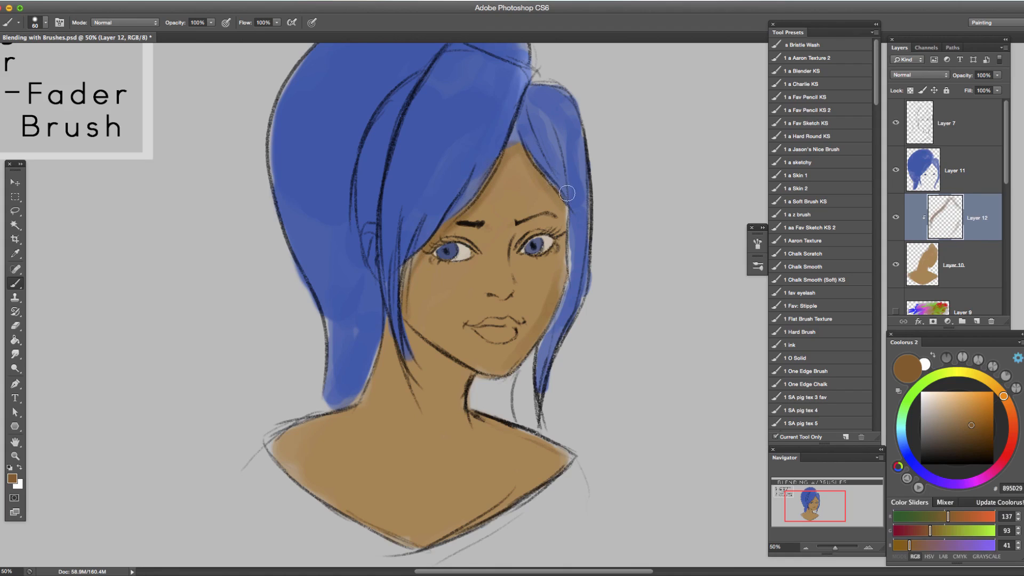
pyautogui.moveTo(477, 191)
pyautogui.mouseDown()
pyautogui.moveTo(399, 281)
pyautogui.moveTo(405, 276)
pyautogui.moveTo(400, 301)
pyautogui.moveTo(437, 320)
pyautogui.moveTo(406, 332)
pyautogui.moveTo(466, 372)
pyautogui.moveTo(392, 313)
pyautogui.moveTo(428, 351)
pyautogui.moveTo(407, 337)
pyautogui.moveTo(469, 380)
pyautogui.mouseUp()
pyautogui.moveTo(538, 325)
pyautogui.mouseDown()
pyautogui.moveTo(534, 352)
pyautogui.moveTo(558, 293)
pyautogui.moveTo(500, 371)
pyautogui.moveTo(553, 311)
pyautogui.moveTo(566, 262)
pyautogui.moveTo(532, 340)
pyautogui.mouseUp()
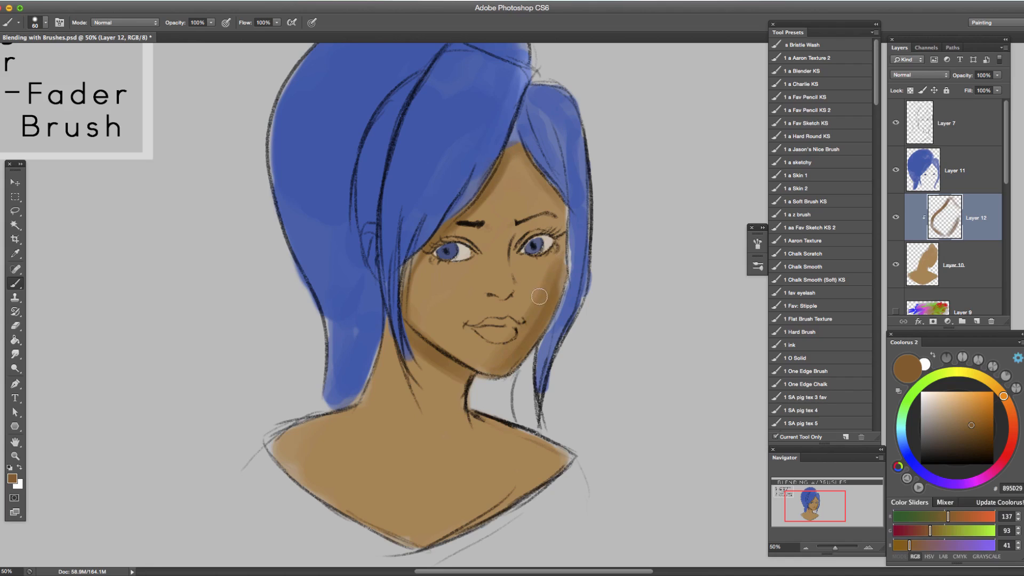
# Blend the inner edge of the right cheek shadow on Layer 12 with sampled skin tones such as B08351 and A97D4A.
pyautogui.keyDown('alt'); pyautogui.click(542, 279); pyautogui.keyUp('alt')
pyautogui.keyDown('alt'); pyautogui.click(539, 282); pyautogui.keyUp('alt')
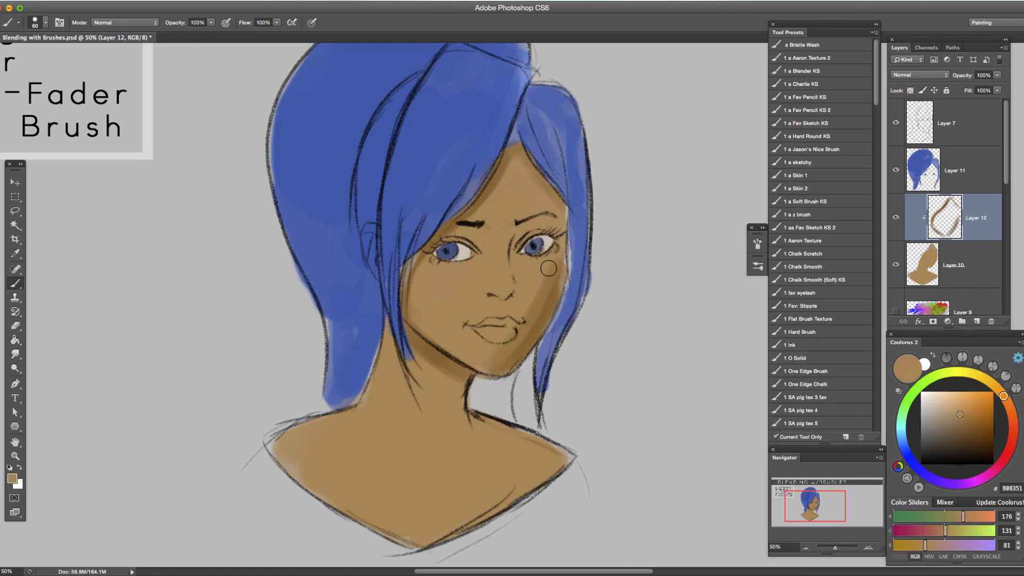
pyautogui.keyDown('alt'); pyautogui.click(549, 301); pyautogui.keyUp('alt')
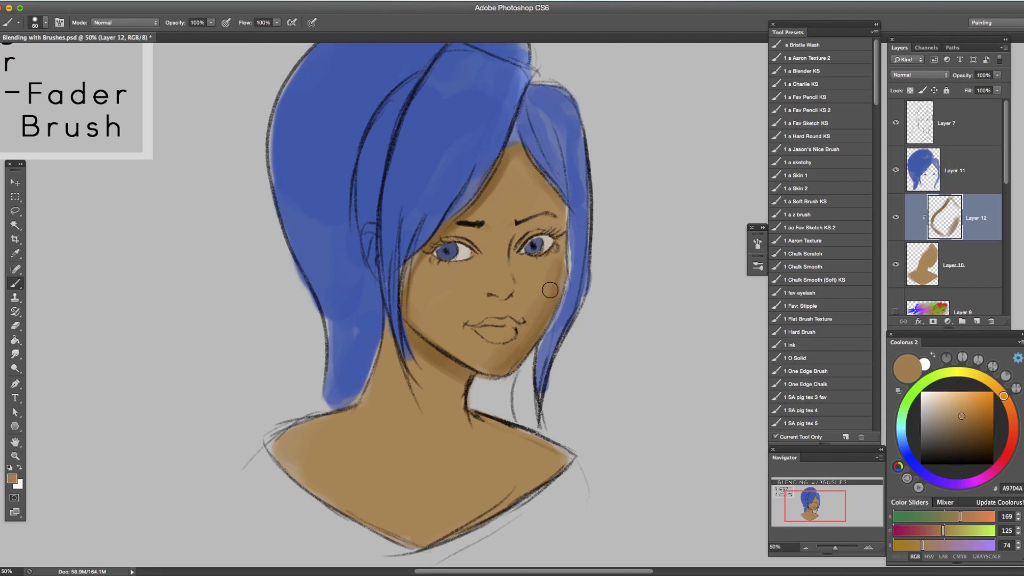
pyautogui.keyDown('alt'); pyautogui.click(544, 286); pyautogui.keyUp('alt')
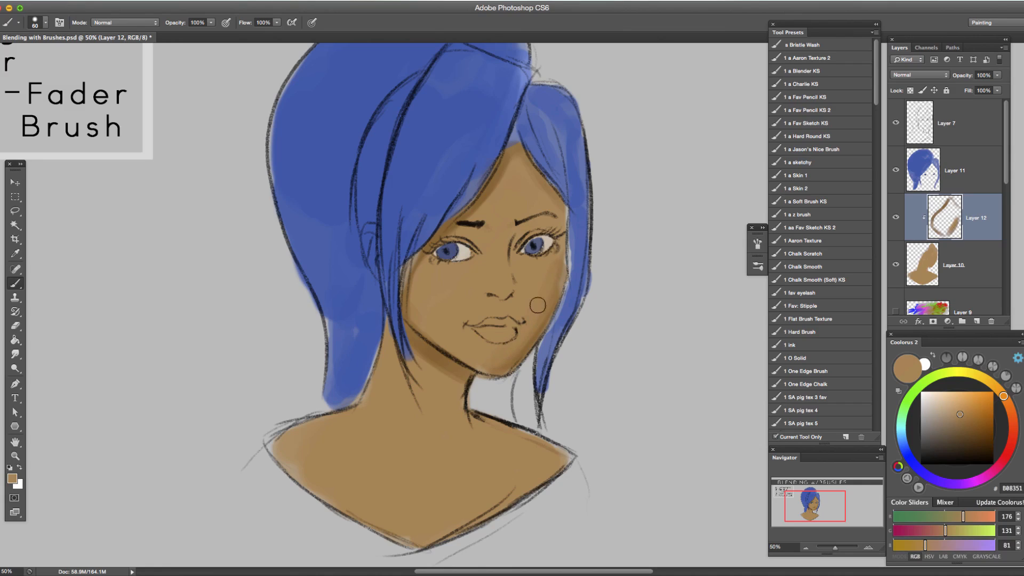
pyautogui.keyDown('alt'); pyautogui.click(530, 333); pyautogui.keyUp('alt')
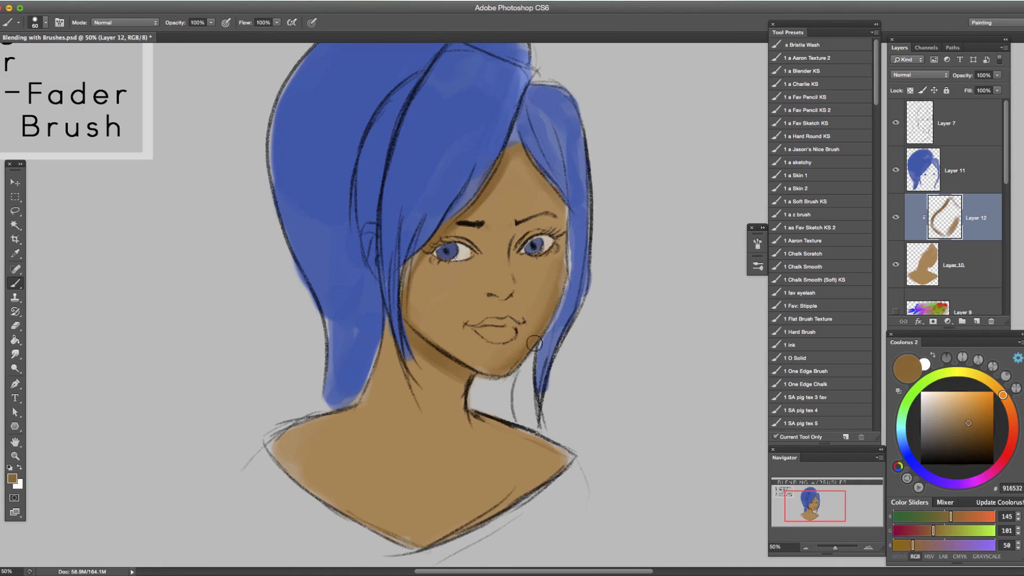
pyautogui.keyDown('alt'); pyautogui.click(554, 260); pyautogui.keyUp('alt')
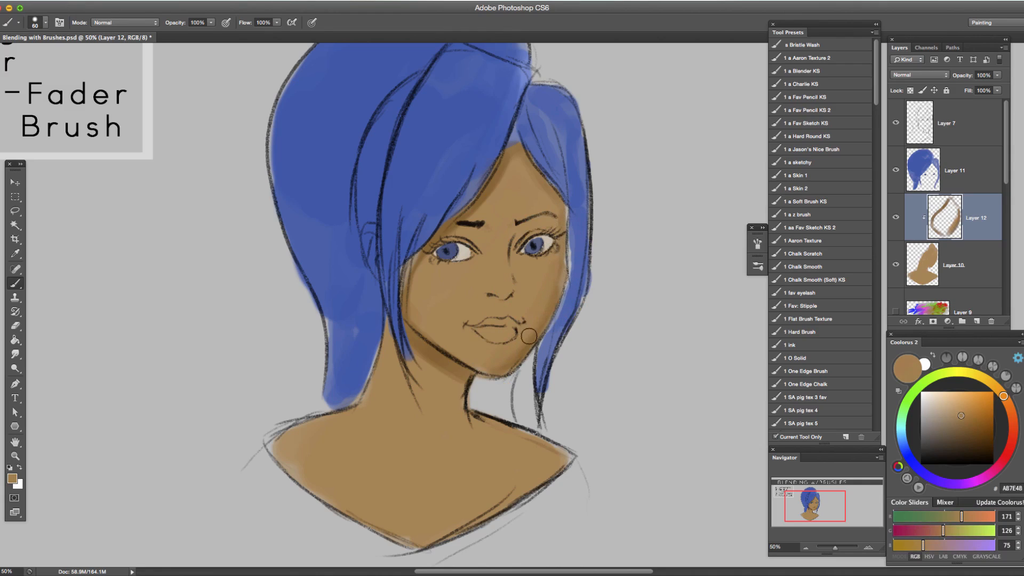
# Soften the shadow between the right cheek and the chin with sampled mid-tones such as 9D713E.
pyautogui.keyDown('alt'); pyautogui.click(557, 299); pyautogui.keyUp('alt')
pyautogui.keyDown('alt'); pyautogui.click(505, 365); pyautogui.keyUp('alt')
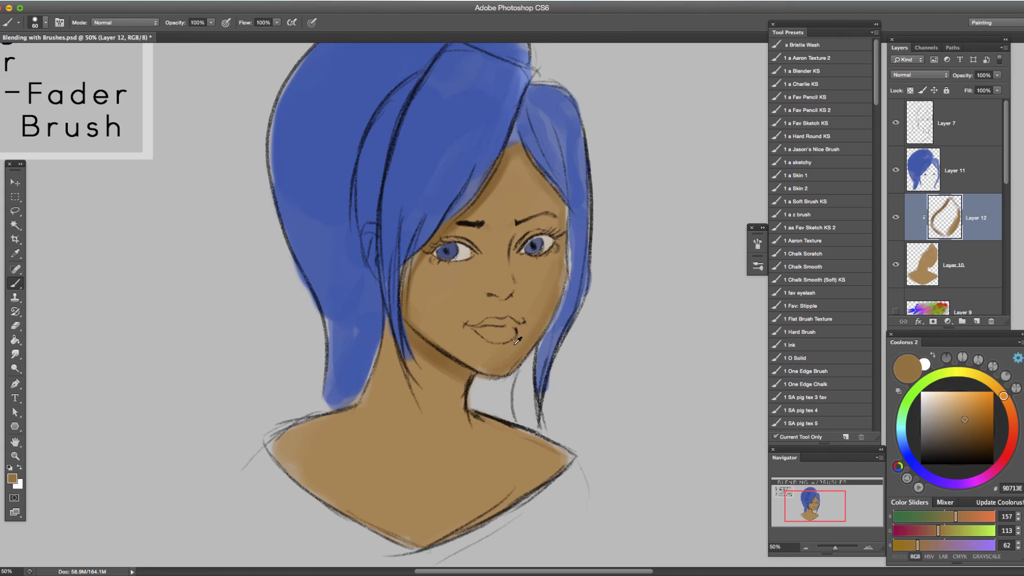
pyautogui.keyDown('alt'); pyautogui.click(528, 336); pyautogui.keyUp('alt')
pyautogui.keyDown('alt'); pyautogui.click(536, 315); pyautogui.keyUp('alt')
# Darken the brown to 81592A, deepen the outer edge of the right cheek up to the temple, and blend it with sampled tones.
pyautogui.click(970, 427)
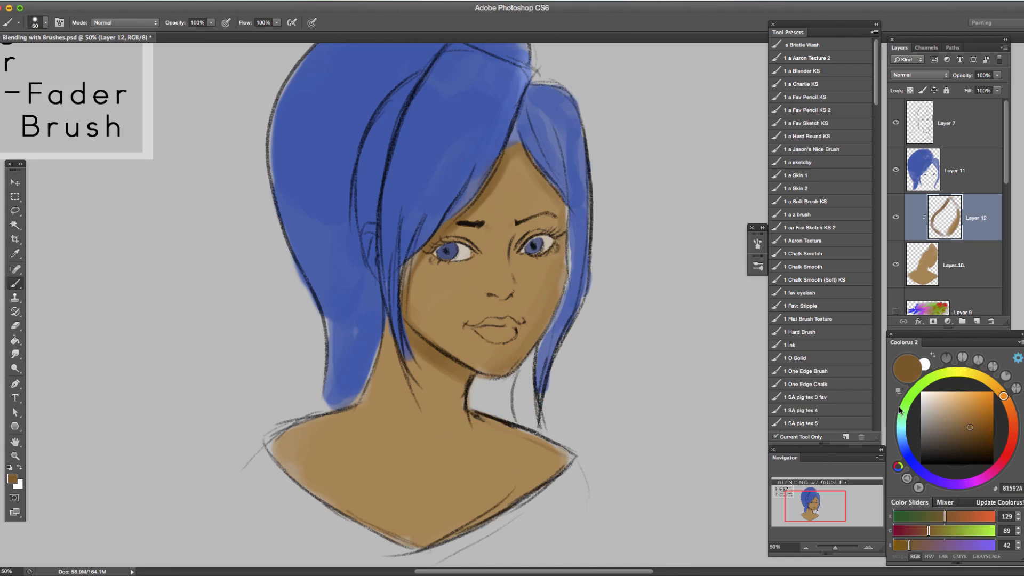
pyautogui.keyDown('alt'); pyautogui.click(458, 364); pyautogui.keyUp('alt')
pyautogui.moveTo(550, 322)
pyautogui.mouseDown()
pyautogui.moveTo(569, 285)
pyautogui.moveTo(574, 230)
pyautogui.moveTo(552, 308)
pyautogui.moveTo(568, 222)
pyautogui.mouseUp()
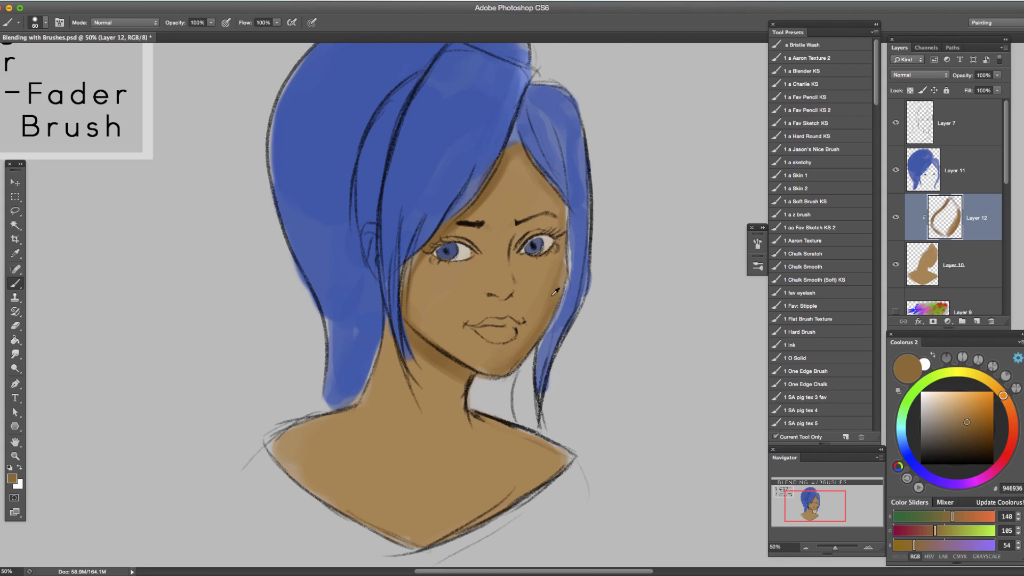
pyautogui.keyDown('alt'); pyautogui.click(544, 318); pyautogui.keyUp('alt')
pyautogui.keyDown('alt'); pyautogui.click(549, 300); pyautogui.keyUp('alt')
# Shade under the nose with brown sampled from the jaw shadow and soften it with the skin tone B08351.
pyautogui.keyDown('alt'); pyautogui.click(517, 294); pyautogui.keyUp('alt')
pyautogui.keyDown('alt'); pyautogui.click(459, 362); pyautogui.keyUp('alt')
pyautogui.moveTo(493, 297); pyautogui.dragTo(506, 298)
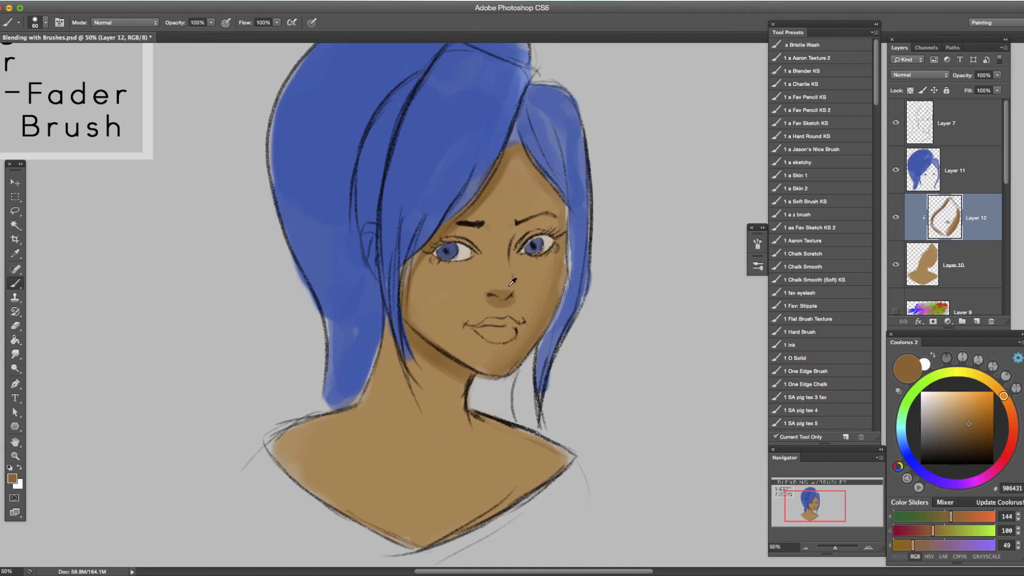
pyautogui.keyDown('alt'); pyautogui.click(504, 287); pyautogui.keyUp('alt')
pyautogui.keyDown('alt'); pyautogui.click(497, 302); pyautogui.keyUp('alt')
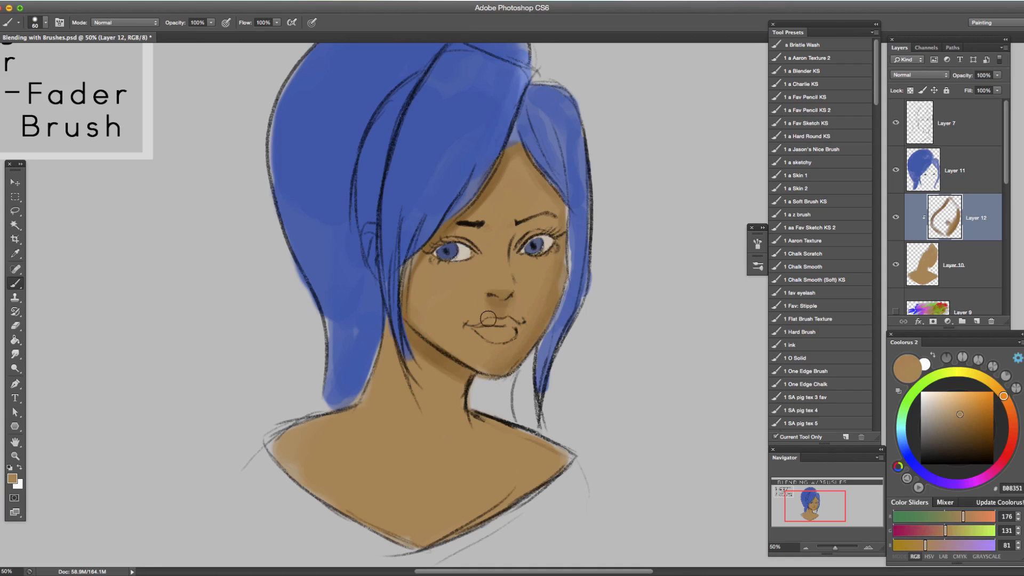
# Sample the jaw shadow brown and shade the base of the neck, both shoulders and the lower edge of the bust on Layer 12.
pyautogui.keyDown('alt'); pyautogui.click(431, 368); pyautogui.keyUp('alt')
pyautogui.moveTo(418, 425)
pyautogui.mouseDown()
pyautogui.moveTo(424, 448)
pyautogui.moveTo(437, 435)
pyautogui.mouseUp()
pyautogui.moveTo(519, 441); pyautogui.dragTo(512, 437)
pyautogui.moveTo(289, 451)
pyautogui.mouseDown()
pyautogui.moveTo(324, 421)
pyautogui.moveTo(274, 449)
pyautogui.mouseUp()
pyautogui.moveTo(331, 513)
pyautogui.mouseDown()
pyautogui.moveTo(362, 526)
pyautogui.moveTo(316, 490)
pyautogui.moveTo(398, 524)
pyautogui.moveTo(376, 532)
pyautogui.moveTo(465, 531)
pyautogui.moveTo(431, 550)
pyautogui.mouseUp()
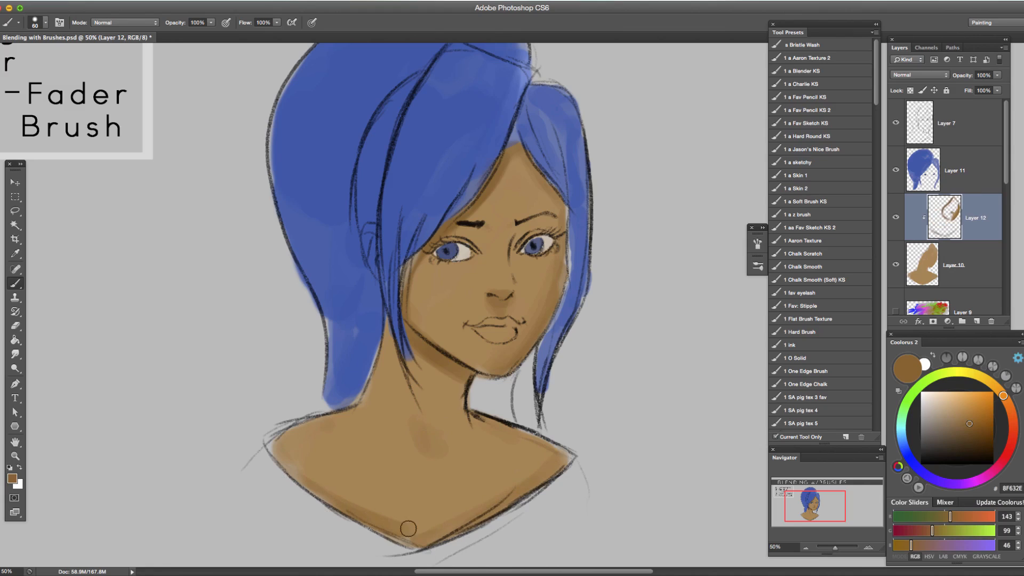
pyautogui.press('[')
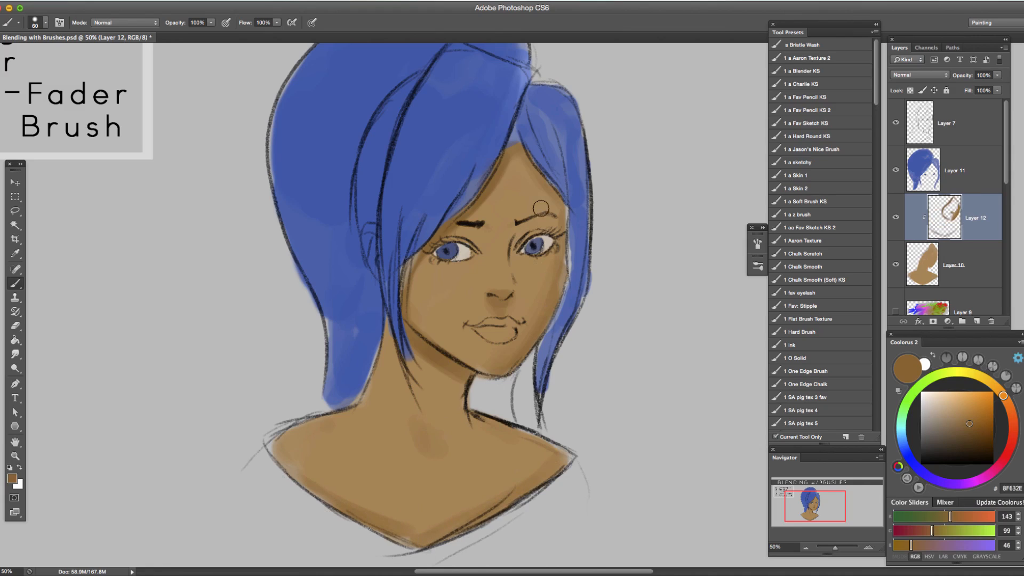
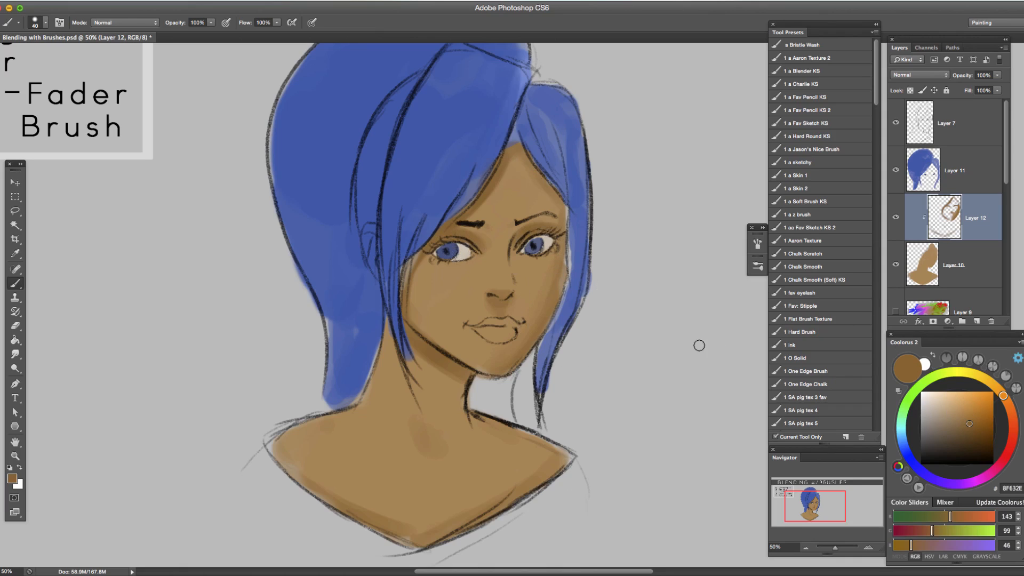
# Lighten the sampled skin tone to CEA97E and paint highlights on the forehead, nose and both cheeks on Layer 12.
pyautogui.keyDown('alt'); pyautogui.click(534, 272); pyautogui.keyUp('alt')
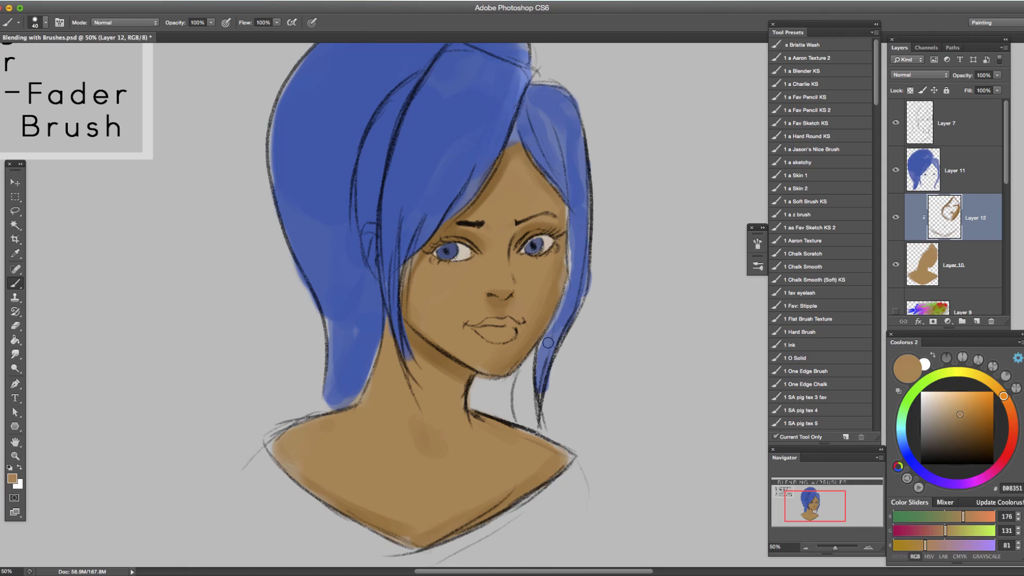
pyautogui.keyDown('alt'); pyautogui.click(530, 278); pyautogui.keyUp('alt')
pyautogui.moveTo(956, 414); pyautogui.dragTo(952, 409)
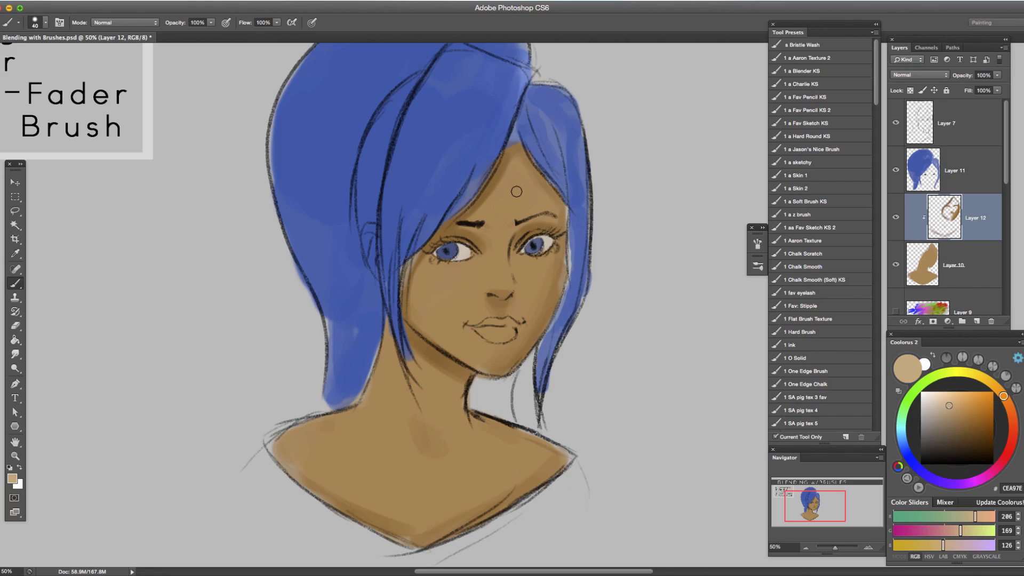
pyautogui.moveTo(518, 202)
pyautogui.mouseDown()
pyautogui.moveTo(529, 202)
pyautogui.moveTo(512, 196)
pyautogui.moveTo(529, 205)
pyautogui.moveTo(522, 191)
pyautogui.mouseUp()
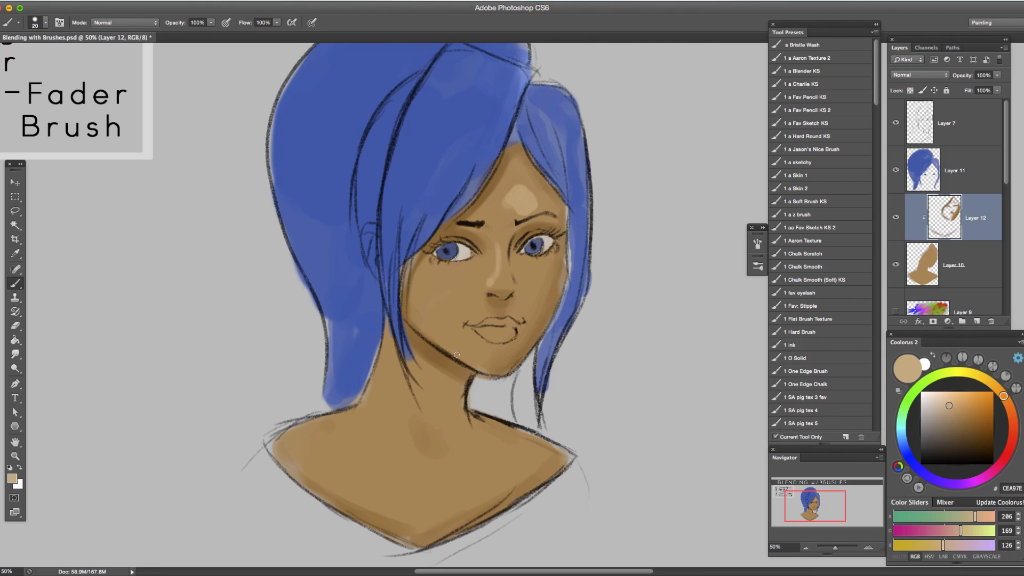
pyautogui.moveTo(447, 280)
pyautogui.mouseDown()
pyautogui.moveTo(455, 292)
pyautogui.moveTo(452, 273)
pyautogui.mouseUp()
pyautogui.press(']')
pyautogui.moveTo(552, 279)
pyautogui.mouseDown()
pyautogui.moveTo(540, 273)
pyautogui.moveTo(539, 283)
pyautogui.mouseUp()
pyautogui.press('[')
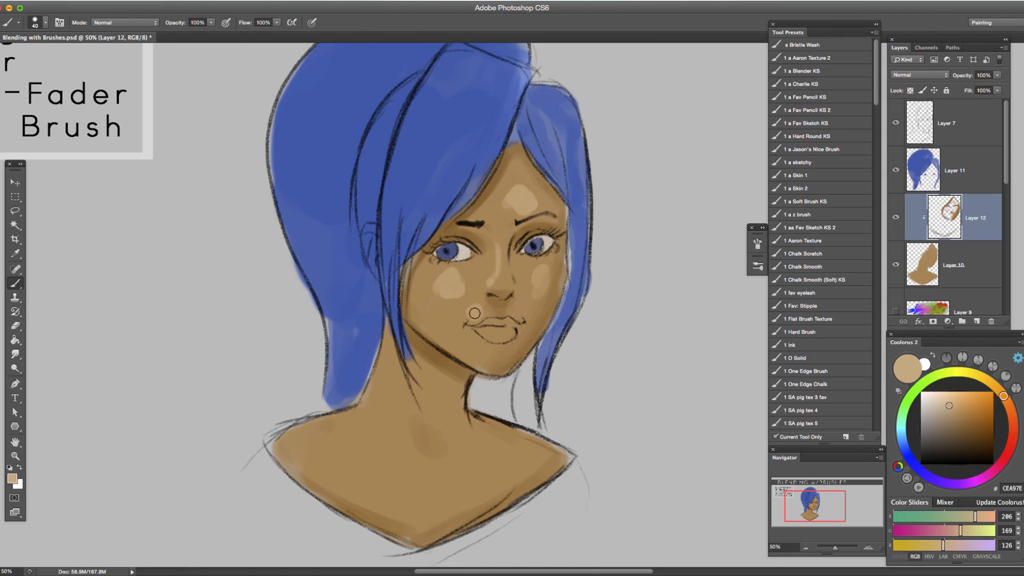
# Add CEA97E highlights above the lip corner, on the left shoulder and along the collarbones with a resized brush.
pyautogui.press(']')
pyautogui.press(']')
pyautogui.press(']')
pyautogui.moveTo(338, 418)
pyautogui.mouseDown()
pyautogui.moveTo(305, 437)
pyautogui.moveTo(344, 430)
pyautogui.mouseUp()
pyautogui.press('[')
pyautogui.press('[')
pyautogui.press('[')
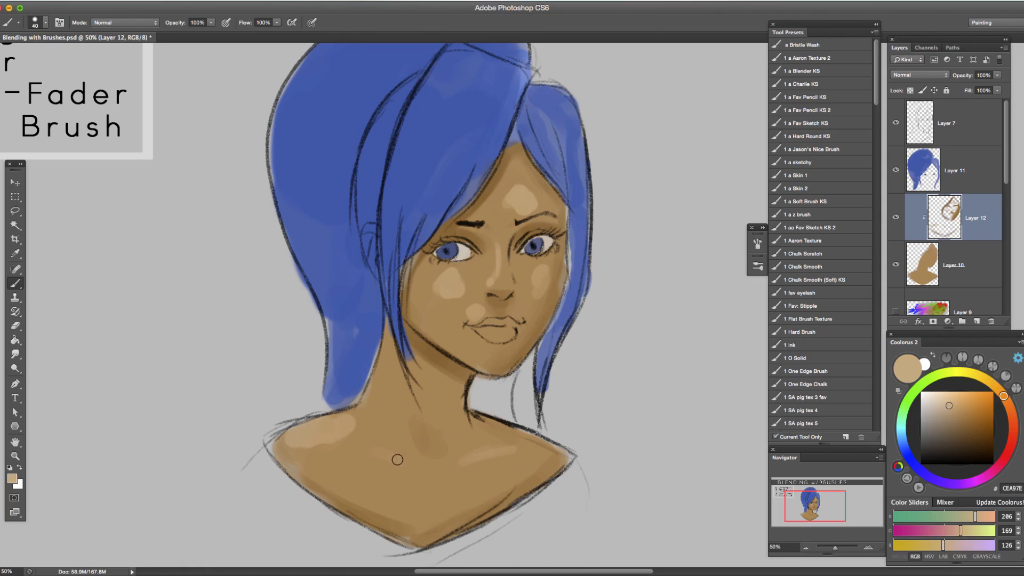
# Blend the left cheek highlight into the skin at brush size 70 with sampled tones such as C29C6E and C39D70.
pyautogui.press(']')
pyautogui.press(']')
pyautogui.press(']')
pyautogui.press(']')
pyautogui.keyDown('alt'); pyautogui.click(473, 270); pyautogui.keyUp('alt')
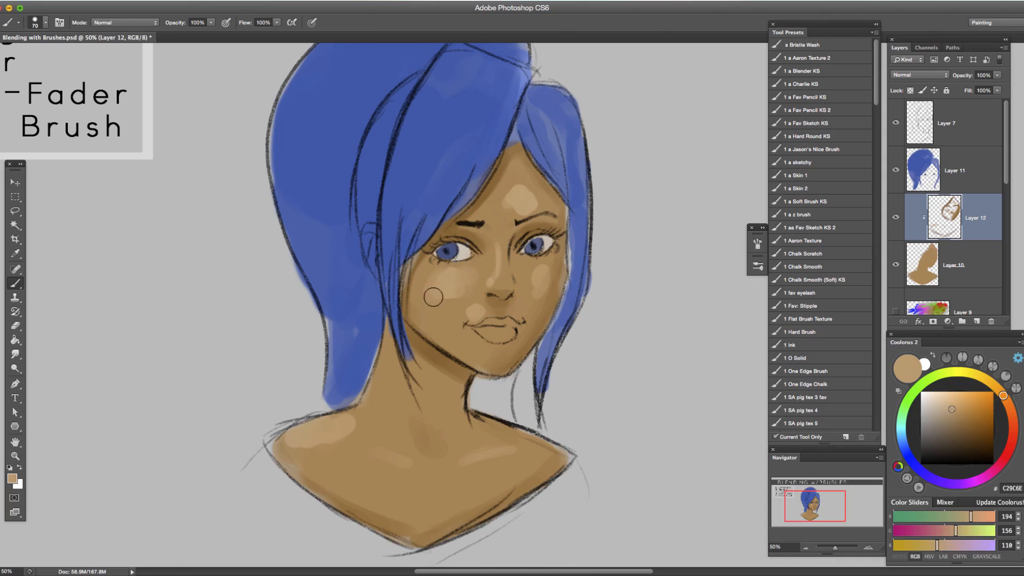
pyautogui.keyDown('alt'); pyautogui.click(444, 297); pyautogui.keyUp('alt')
pyautogui.keyDown('alt'); pyautogui.click(452, 295); pyautogui.keyUp('alt')
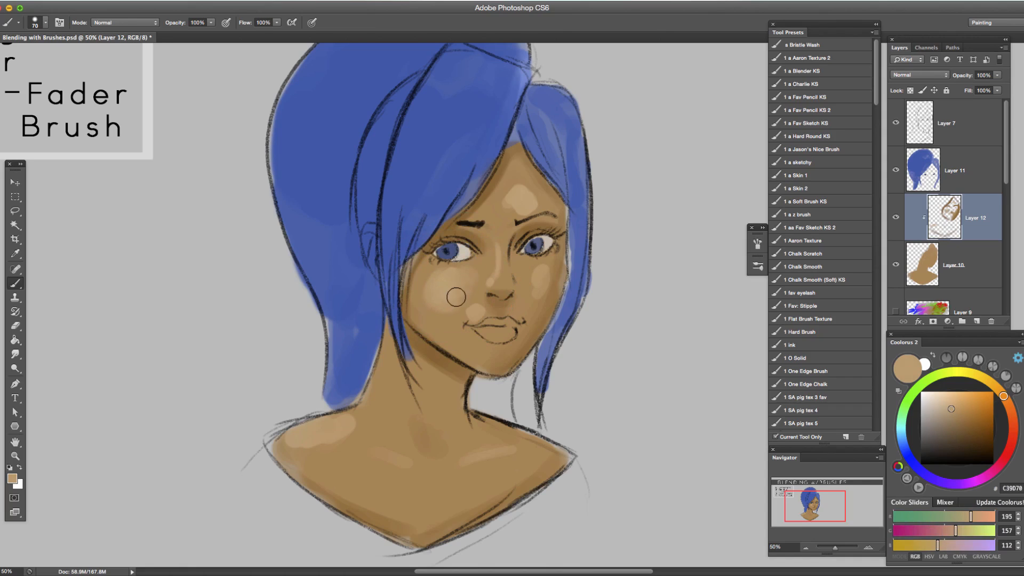
pyautogui.keyDown('alt'); pyautogui.click(457, 288); pyautogui.keyUp('alt')
pyautogui.keyDown('alt'); pyautogui.click(448, 281); pyautogui.keyUp('alt')
pyautogui.keyDown('alt'); pyautogui.click(446, 280); pyautogui.keyUp('alt')
pyautogui.keyDown('alt'); pyautogui.click(447, 300); pyautogui.keyUp('alt')
# Soften the highlight above the lip corner into the left cheek with sampled tones such as B08351.
pyautogui.keyDown('alt'); pyautogui.click(478, 306); pyautogui.keyUp('alt')
pyautogui.keyDown('alt'); pyautogui.click(477, 294); pyautogui.keyUp('alt')
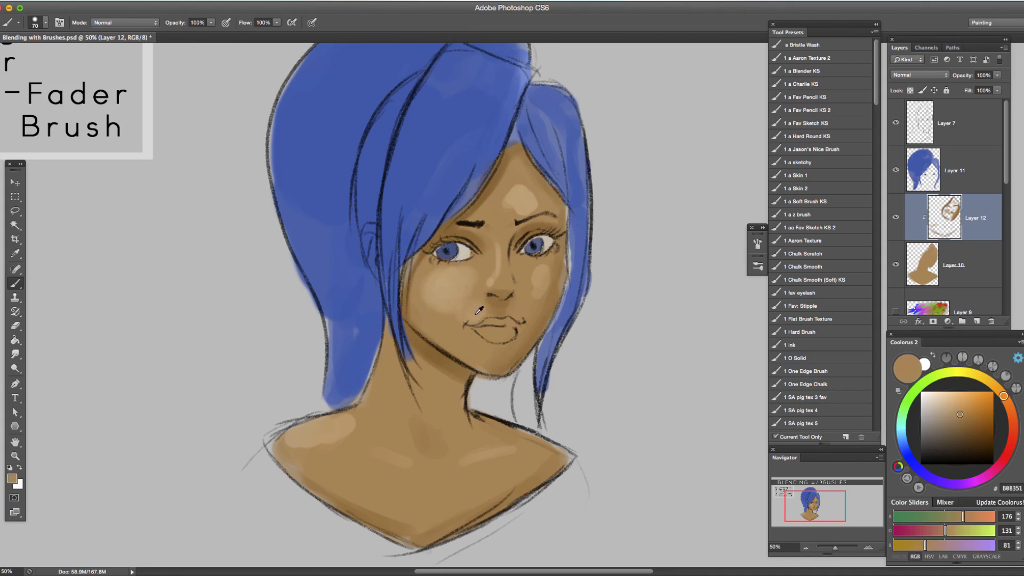
pyautogui.keyDown('alt'); pyautogui.click(476, 311); pyautogui.keyUp('alt')
pyautogui.keyDown('alt'); pyautogui.click(461, 294); pyautogui.keyUp('alt')
pyautogui.keyDown('alt'); pyautogui.click(452, 302); pyautogui.keyUp('alt')
# Reduce the brush size to 45 and soften the highlight along the nose with the sampled light tone C29D73.
pyautogui.press('[')
pyautogui.press('[')
pyautogui.press('[')
pyautogui.press('[')
pyautogui.press('[')
pyautogui.moveTo(501, 270); pyautogui.dragTo(500, 273)
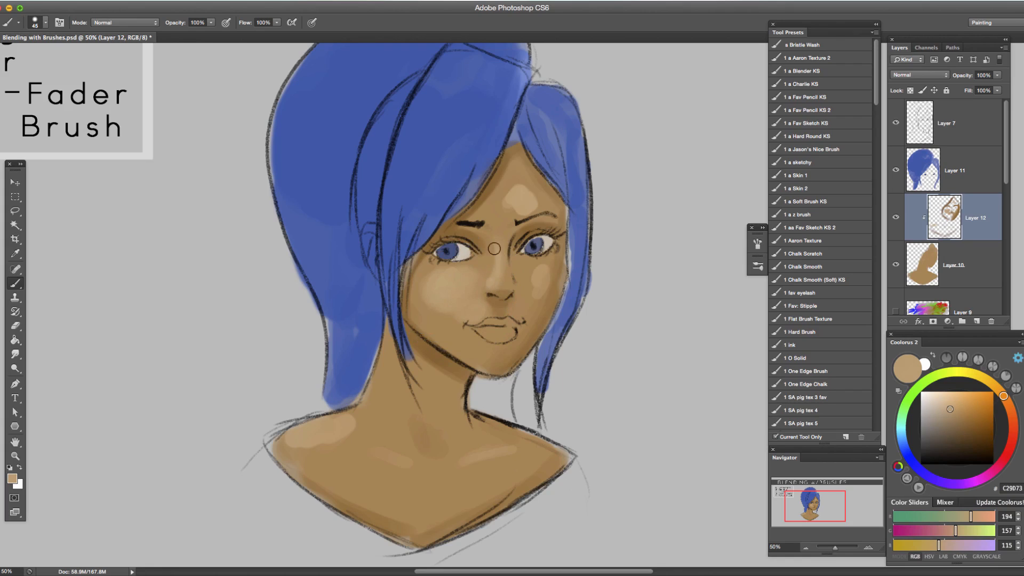
# Blend the forehead and right cheek highlights at brush size 50 with sampled tones such as C6A073 and BD9565.
pyautogui.press(']')
pyautogui.keyDown('alt'); pyautogui.click(540, 194); pyautogui.keyUp('alt')
pyautogui.keyDown('alt'); pyautogui.click(527, 209); pyautogui.keyUp('alt')
pyautogui.keyDown('alt'); pyautogui.click(511, 190); pyautogui.keyUp('alt')
pyautogui.moveTo(515, 194)
pyautogui.mouseDown()
pyautogui.moveTo(497, 217)
pyautogui.moveTo(529, 190)
pyautogui.moveTo(492, 204)
pyautogui.moveTo(513, 211)
pyautogui.mouseUp()
pyautogui.keyDown('alt'); pyautogui.click(525, 202); pyautogui.keyUp('alt')
pyautogui.keyDown('alt'); pyautogui.click(521, 200); pyautogui.keyUp('alt')
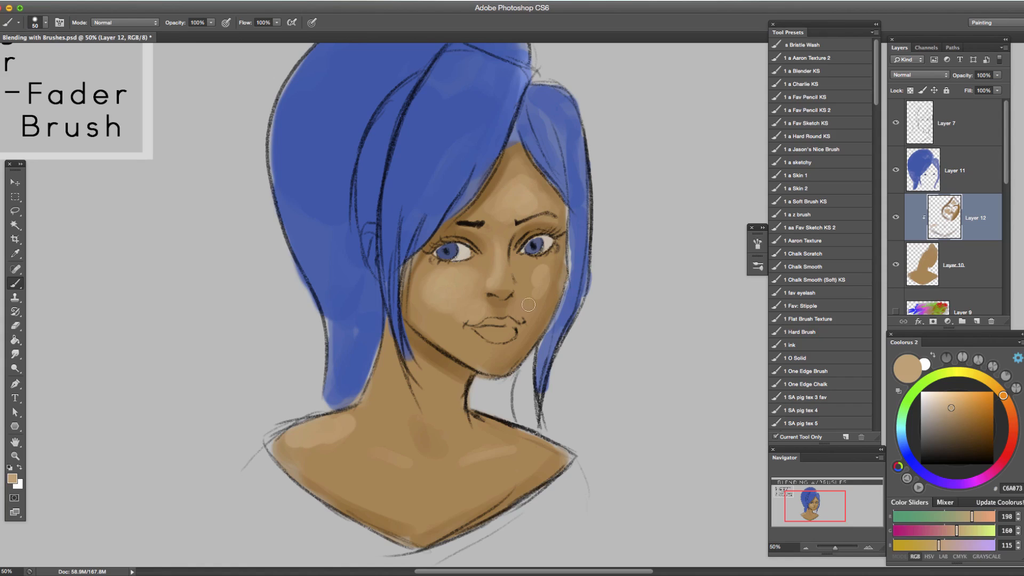
pyautogui.keyDown('alt'); pyautogui.click(530, 269); pyautogui.keyUp('alt')
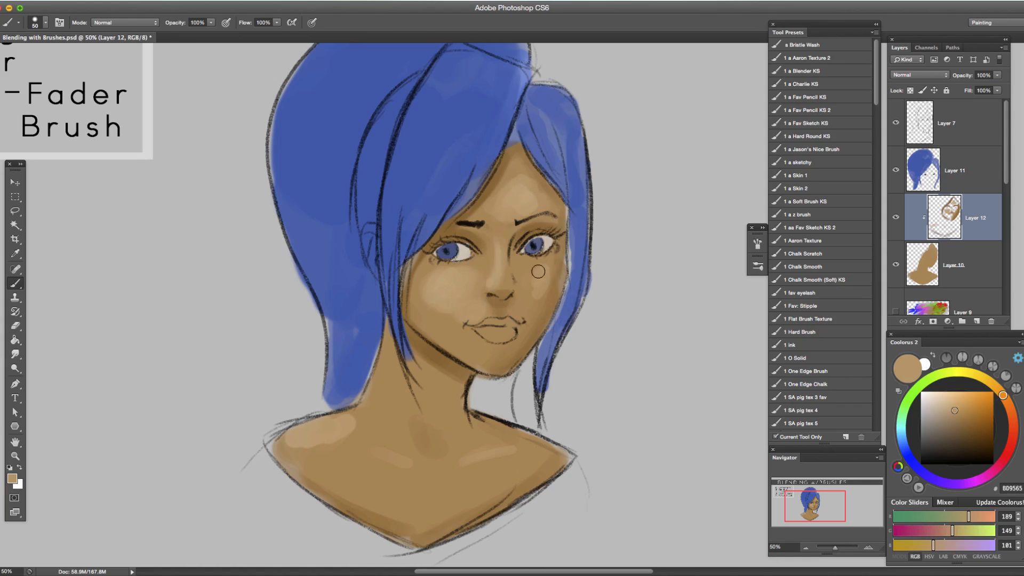
pyautogui.keyDown('alt'); pyautogui.click(540, 287); pyautogui.keyUp('alt')
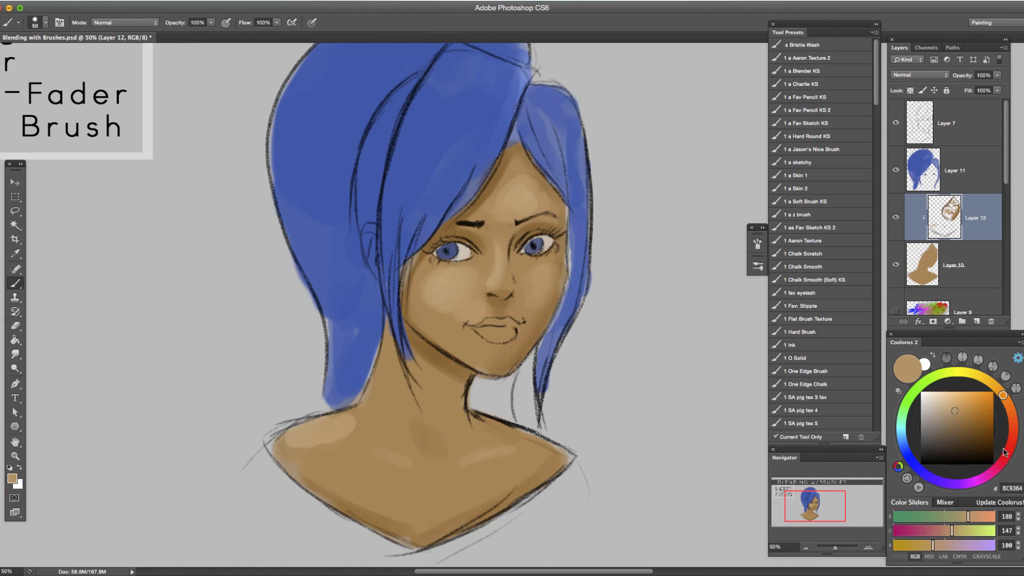
# Change the colour to the red C64E3F and fill in both lips with it.
pyautogui.moveTo(1004, 454); pyautogui.dragTo(1010, 443)
pyautogui.moveTo(958, 410); pyautogui.dragTo(962, 402)
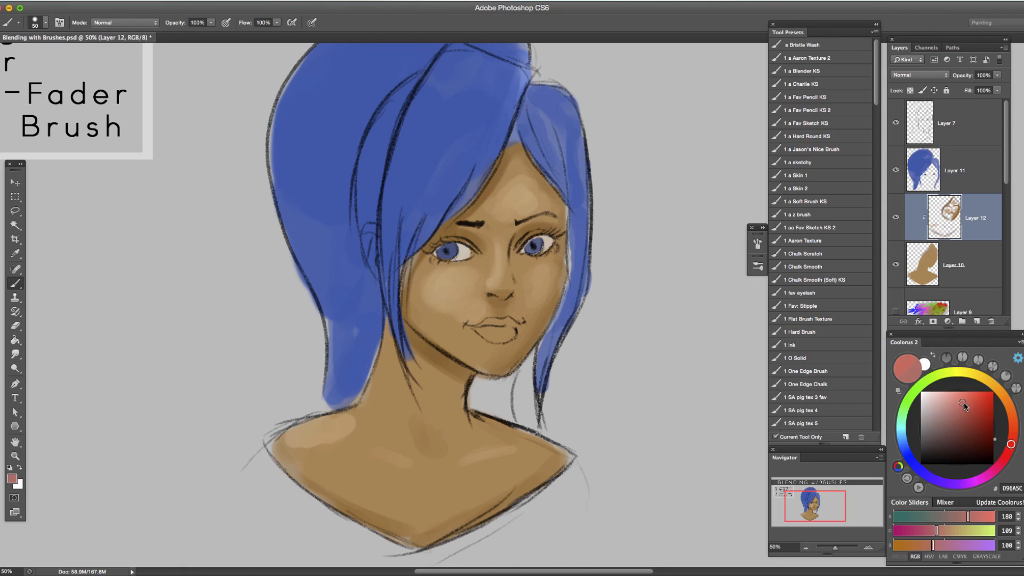
pyautogui.click(968, 411)
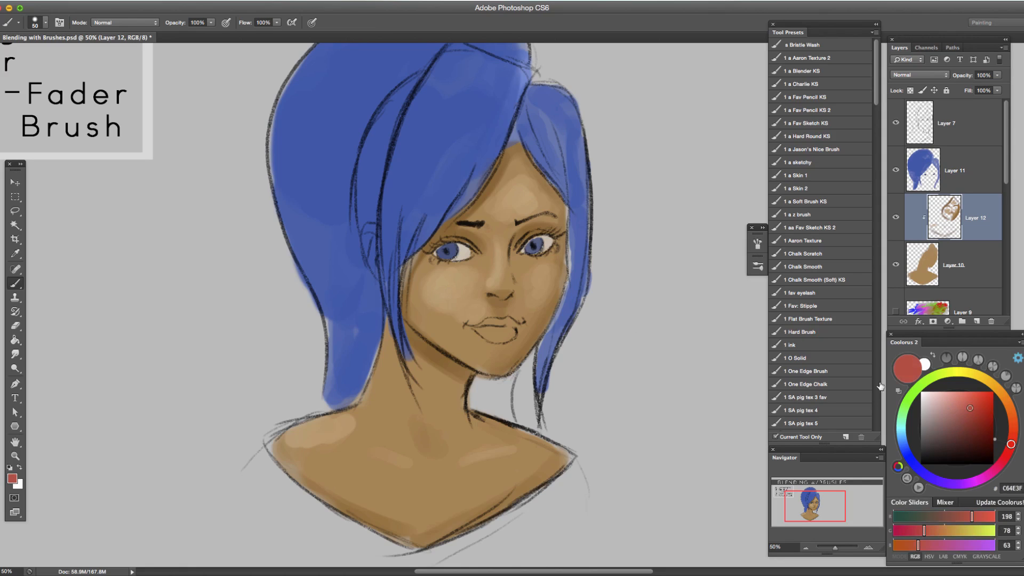
pyautogui.moveTo(489, 325); pyautogui.dragTo(493, 325)
pyautogui.press('[')
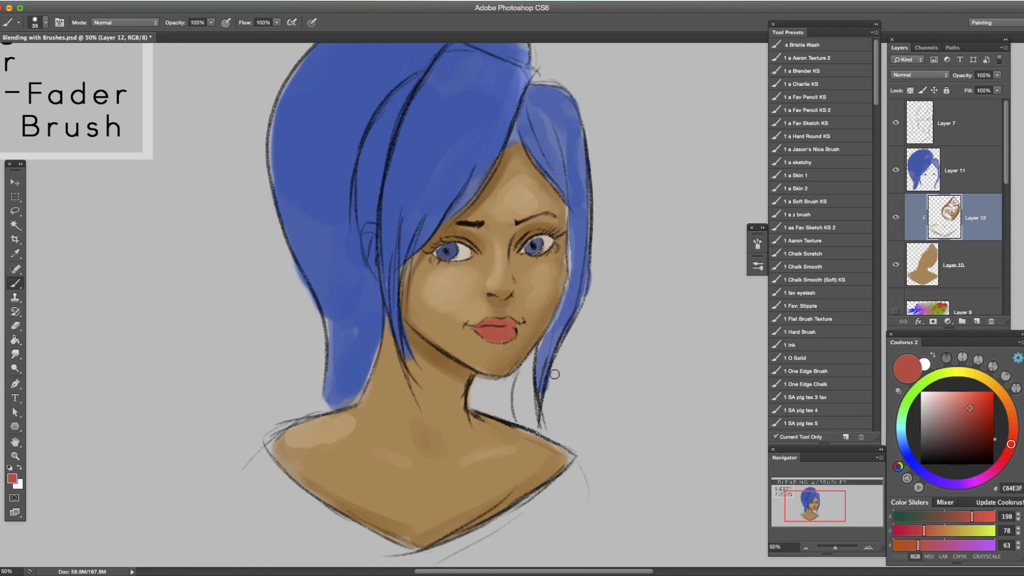
# Lighten the red to DD6354 and glaze a soft blush over both cheeks at brush size 125.
pyautogui.click(965, 401)
pyautogui.press(']')
pyautogui.press(']')
pyautogui.press(']')
pyautogui.press(']')
pyautogui.press(']')
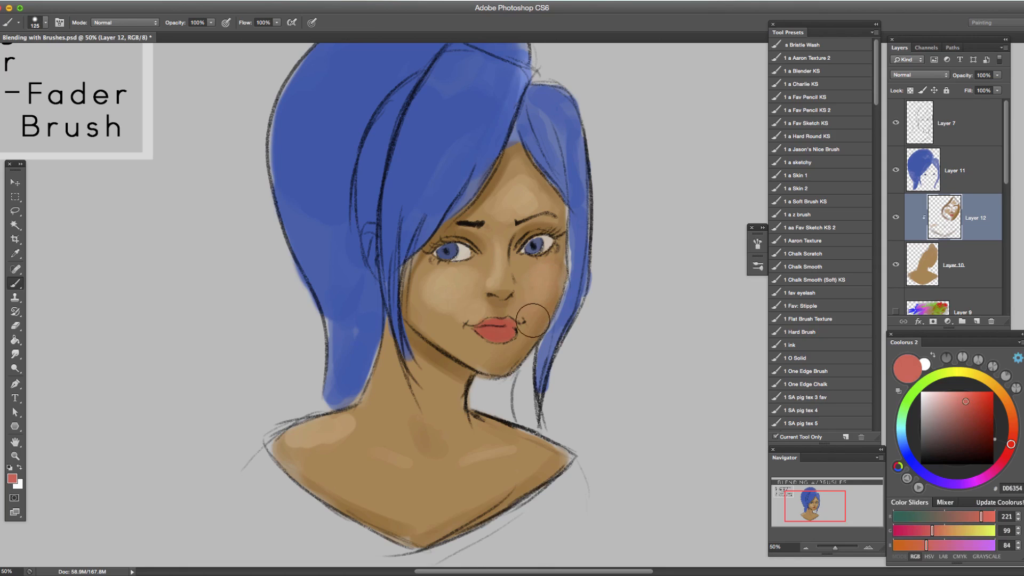
pyautogui.press('[')
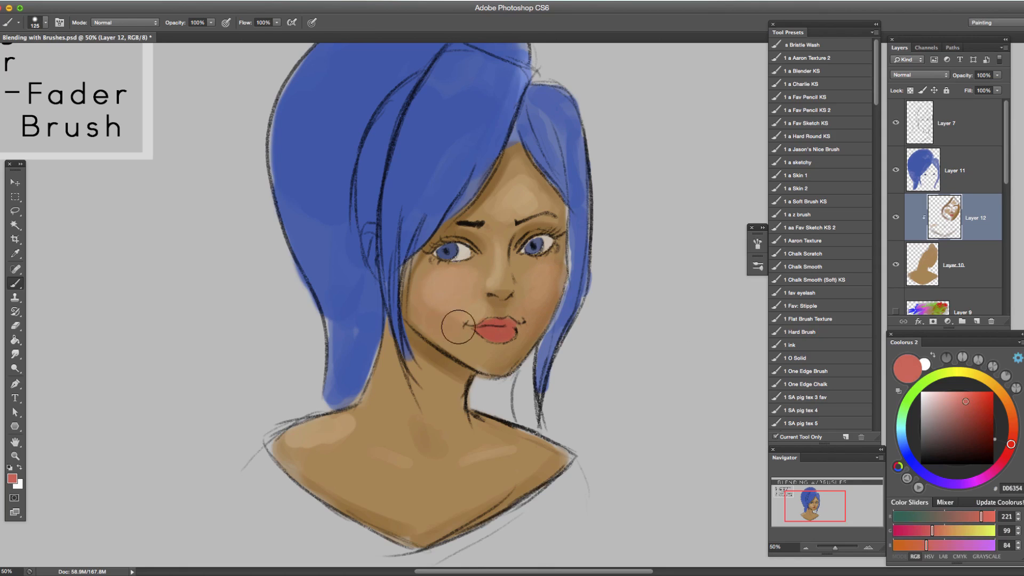
# Add the DD6354 blush to the nose tip, neck and chest, varying the brush size for each area.
pyautogui.press('[')
pyautogui.press(']')
pyautogui.press(']')
pyautogui.press(']')
pyautogui.press('[')
pyautogui.press('[')
pyautogui.press(']')
pyautogui.press(']')
pyautogui.press('[')
pyautogui.press('[')
pyautogui.press('[')
pyautogui.press('[')
pyautogui.press('[')
# Blend the lower edge of the left cheek's blush at brush size 70 with sampled tones such as C09265 and BB8155.
pyautogui.keyDown('alt'); pyautogui.click(479, 298); pyautogui.keyUp('alt')
pyautogui.keyDown('alt'); pyautogui.click(471, 285); pyautogui.keyUp('alt')
pyautogui.keyDown('alt'); pyautogui.click(430, 276); pyautogui.keyUp('alt')
pyautogui.keyDown('alt'); pyautogui.click(430, 285); pyautogui.keyUp('alt')
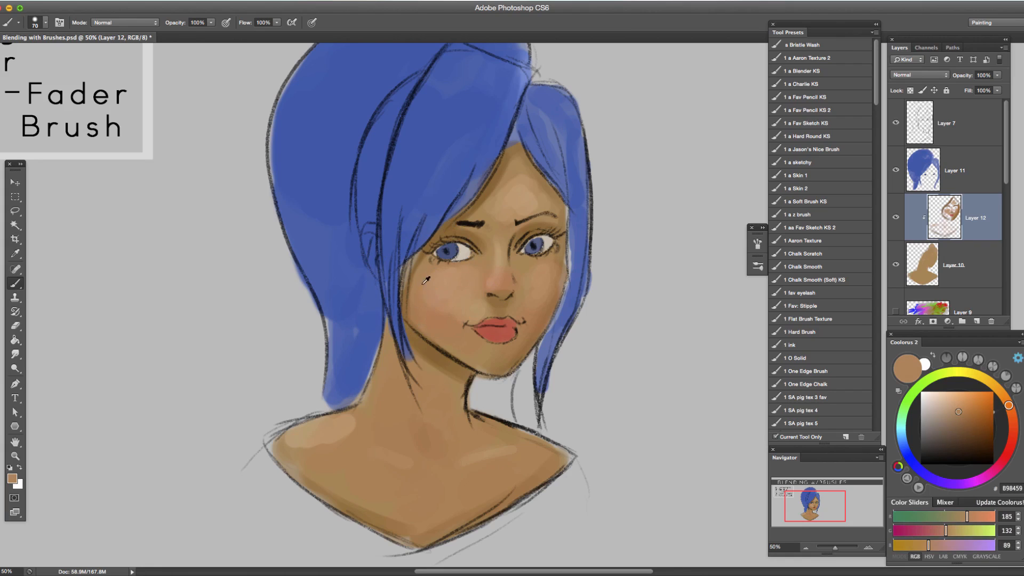
pyautogui.keyDown('alt'); pyautogui.click(450, 331); pyautogui.keyUp('alt')
pyautogui.keyDown('alt'); pyautogui.click(471, 282); pyautogui.keyUp('alt')
pyautogui.keyDown('alt'); pyautogui.click(452, 326); pyautogui.keyUp('alt')
pyautogui.keyDown('alt'); pyautogui.click(445, 319); pyautogui.keyUp('alt')
pyautogui.keyDown('alt'); pyautogui.click(448, 322); pyautogui.keyUp('alt')
pyautogui.keyDown('alt'); pyautogui.click(433, 291); pyautogui.keyUp('alt')
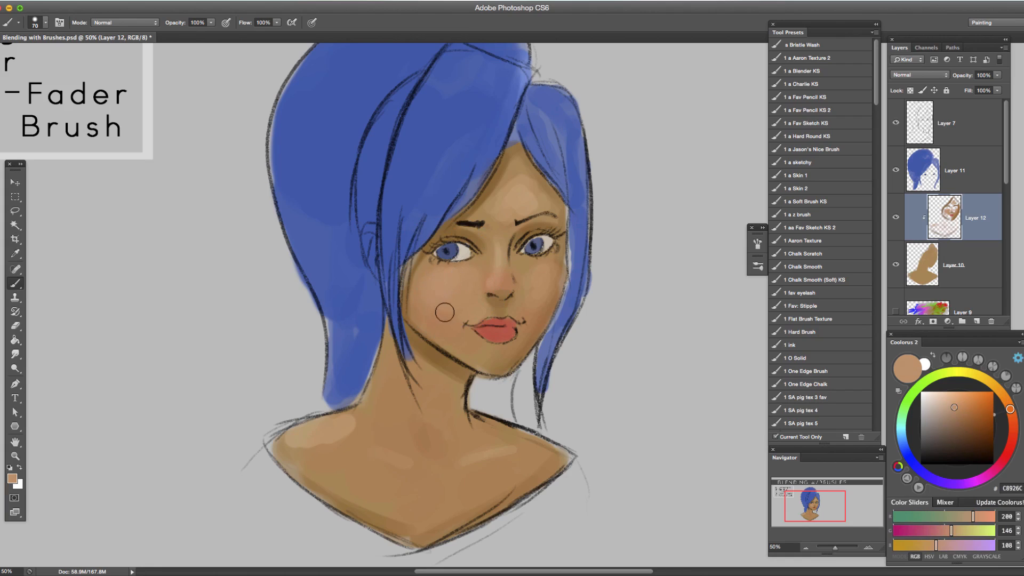
# Smooth the centre of the left cheek's blush and its transition towards the mouth with sampled pinkish skin tones.
pyautogui.keyDown('alt'); pyautogui.click(451, 298); pyautogui.keyUp('alt')
pyautogui.keyDown('alt'); pyautogui.click(452, 286); pyautogui.keyUp('alt')
pyautogui.keyDown('alt'); pyautogui.click(457, 290); pyautogui.keyUp('alt')
pyautogui.moveTo(466, 294); pyautogui.dragTo(474, 312)
pyautogui.keyDown('alt'); pyautogui.click(446, 294); pyautogui.keyUp('alt')
pyautogui.keyDown('alt'); pyautogui.click(441, 280); pyautogui.keyUp('alt')
# Blend the blush on the nose and right cheek with sampled tones such as C08B60 and C18C62.
pyautogui.keyDown('alt'); pyautogui.click(506, 269); pyautogui.keyUp('alt')
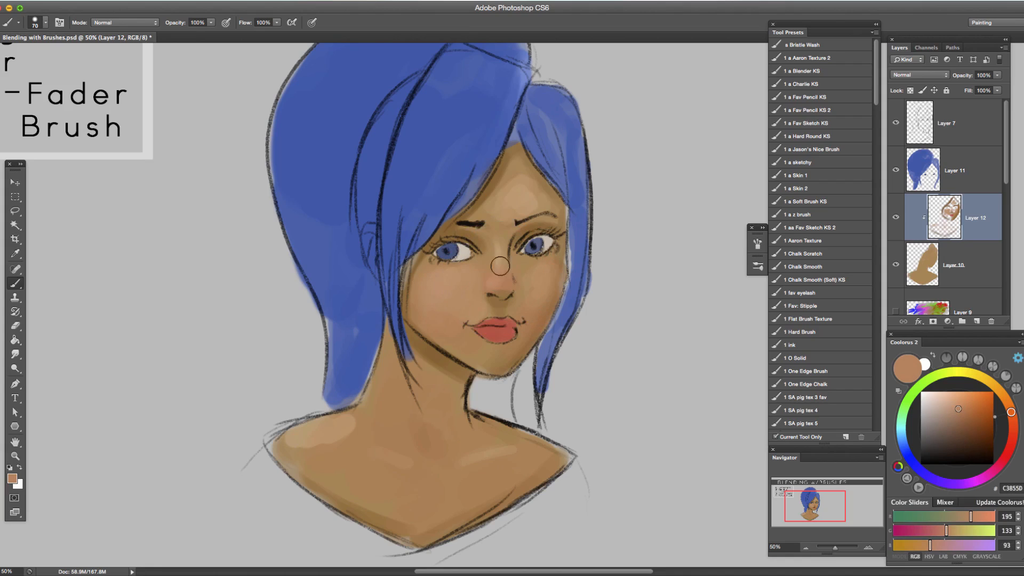
pyautogui.keyDown('alt'); pyautogui.click(543, 284); pyautogui.keyUp('alt')
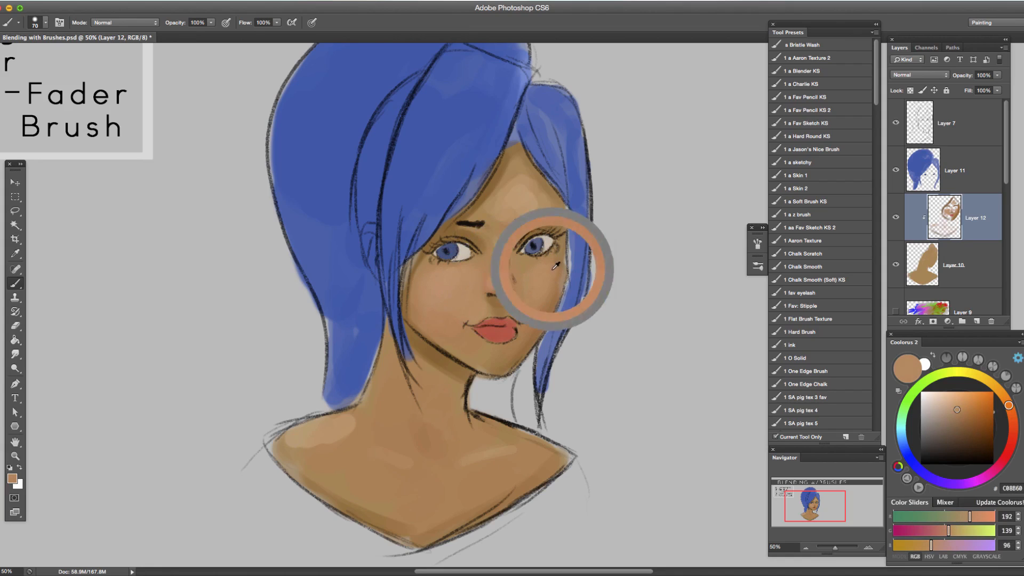
pyautogui.keyDown('alt'); pyautogui.click(543, 280); pyautogui.keyUp('alt')
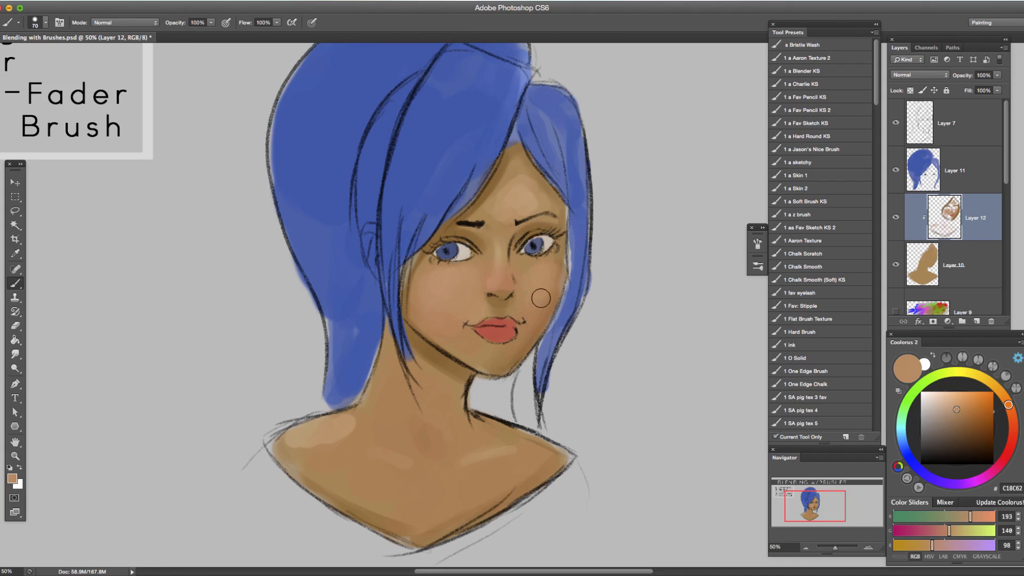
pyautogui.keyDown('alt'); pyautogui.click(535, 306); pyautogui.keyUp('alt')
pyautogui.keyDown('alt'); pyautogui.click(542, 285); pyautogui.keyUp('alt')
pyautogui.keyDown('alt'); pyautogui.click(502, 278); pyautogui.keyUp('alt')
# Lighten the sampled cheek tone to D6AB8C and dab bright highlights on both cheeks and the forehead.
pyautogui.moveTo(233, 327)
pyautogui.mouseDown()
pyautogui.moveTo(245, 300)
pyautogui.moveTo(393, 405)
pyautogui.moveTo(453, 418)
pyautogui.moveTo(406, 407)
pyautogui.moveTo(237, 316)
pyautogui.mouseUp()
pyautogui.moveTo(354, 354); pyautogui.dragTo(403, 353)
pyautogui.click(867, 549)
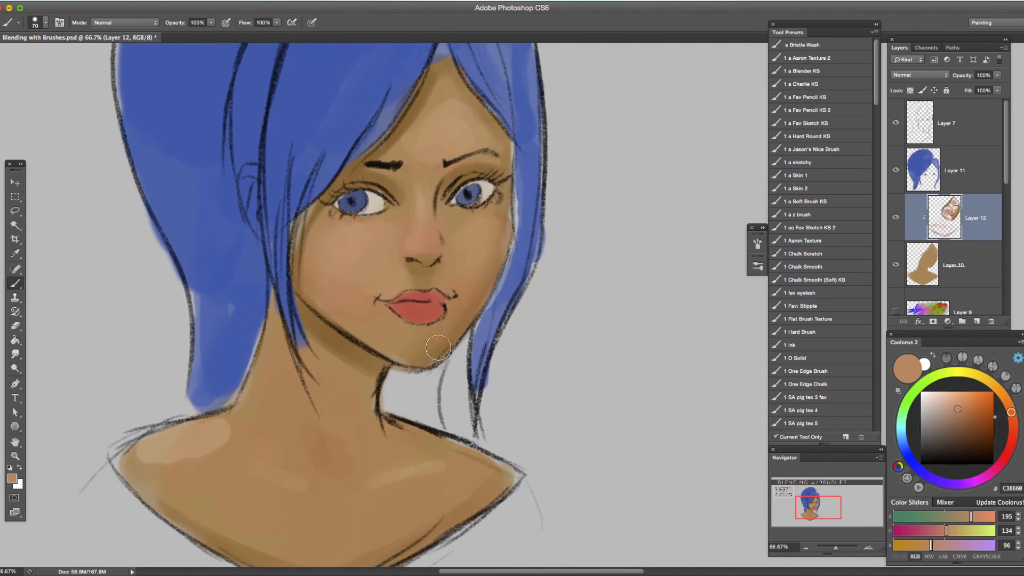
pyautogui.moveTo(461, 343); pyautogui.dragTo(492, 401)
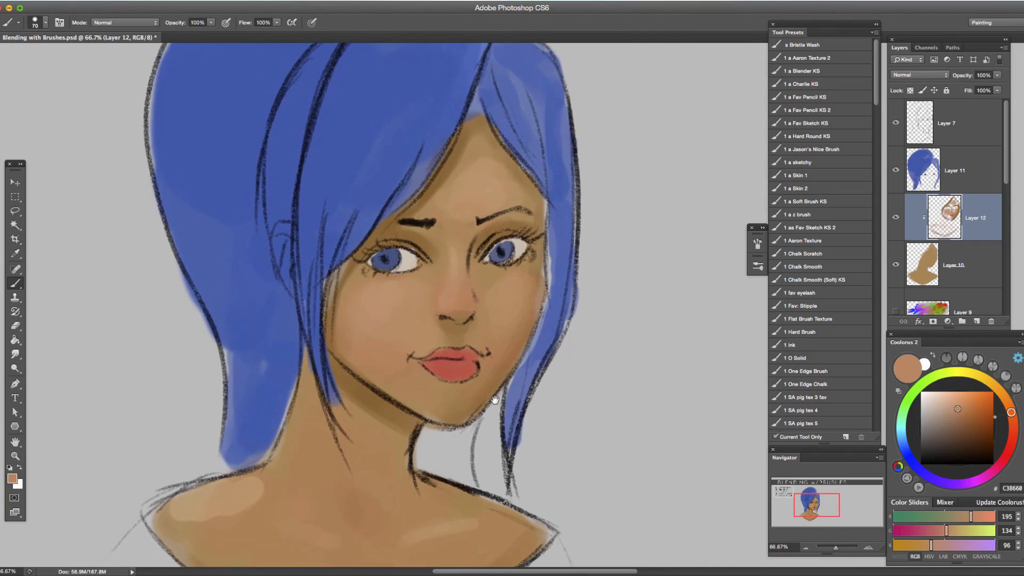
pyautogui.click(811, 548)
pyautogui.click(811, 547)
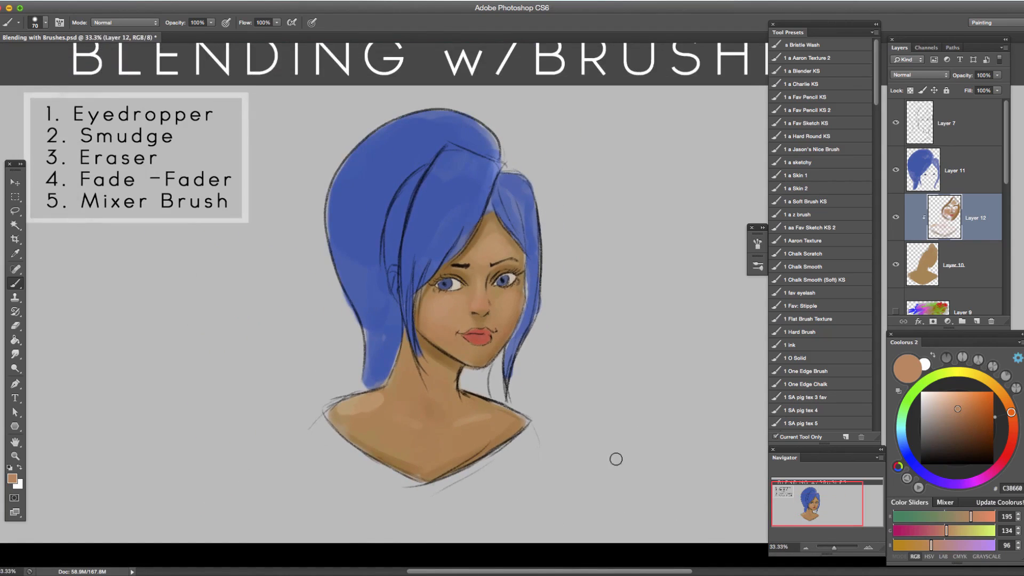
pyautogui.keyDown('alt'); pyautogui.click(459, 313); pyautogui.keyUp('alt')
pyautogui.click(946, 404)
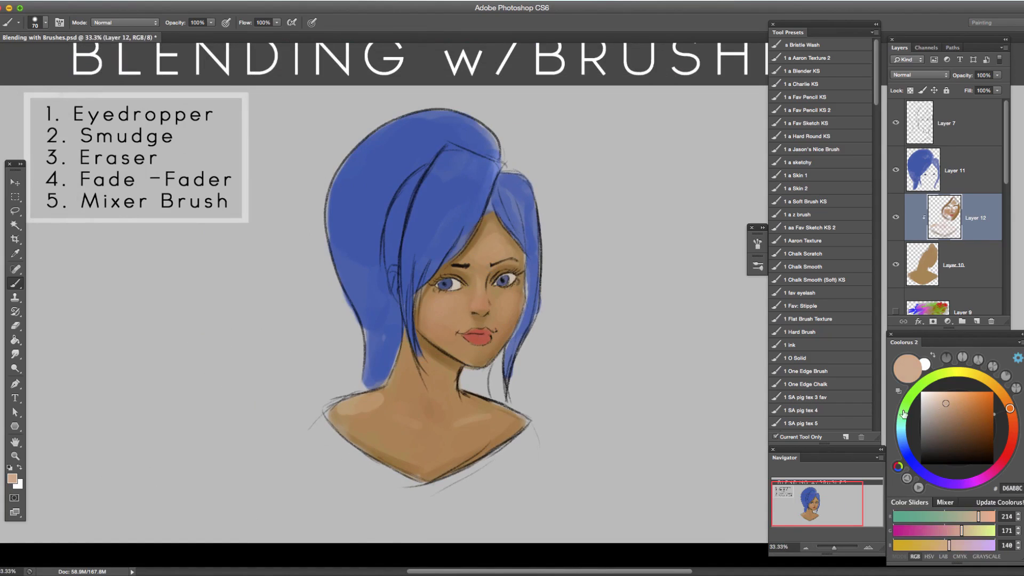
pyautogui.click(443, 308)
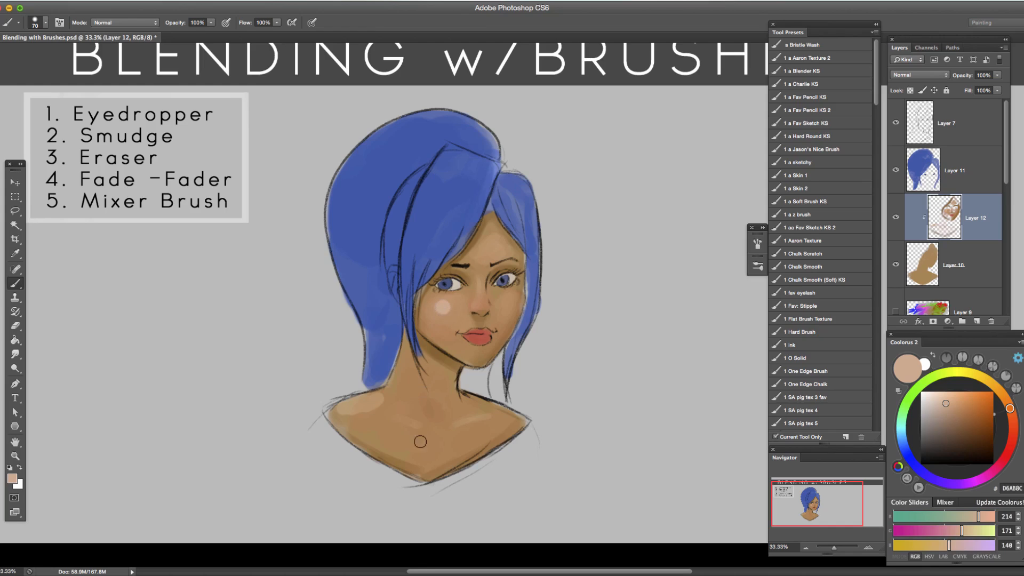
pyautogui.click(507, 305)
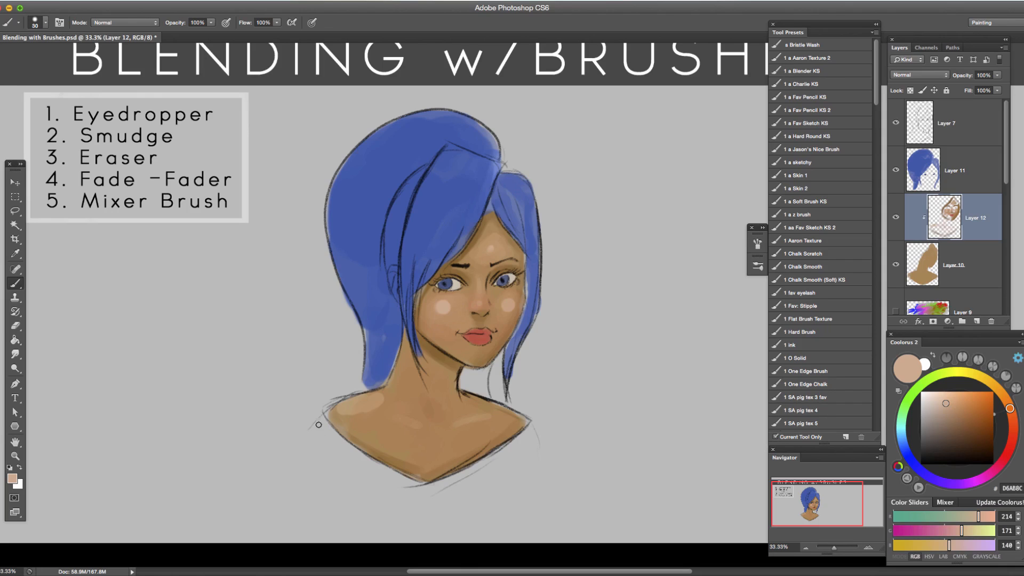
# Switch to the Smudge tool at 28% strength and reduce its brush size for working on the face.
pyautogui.press('r')
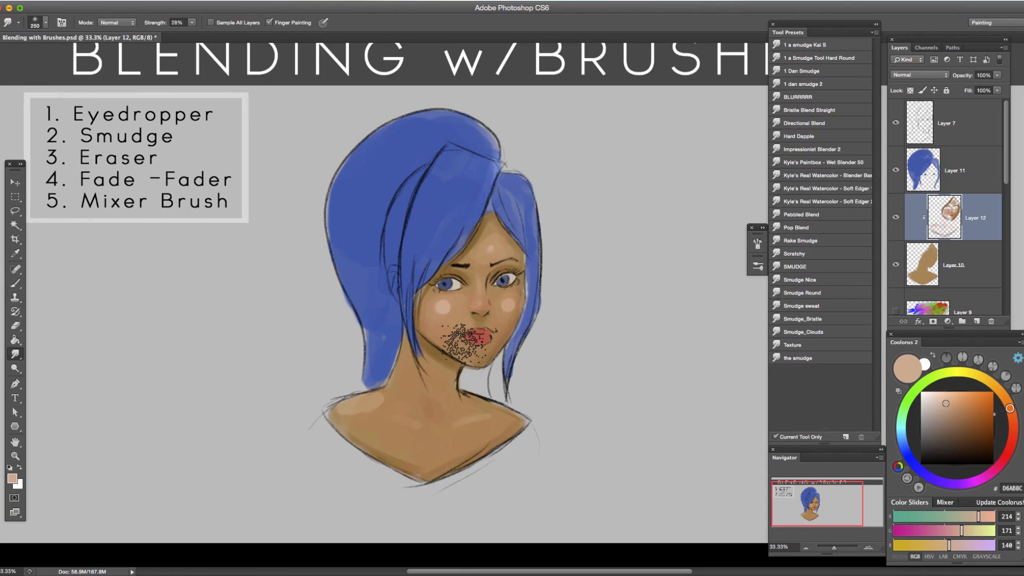
pyautogui.press('[')
pyautogui.press('[')
pyautogui.press('[')
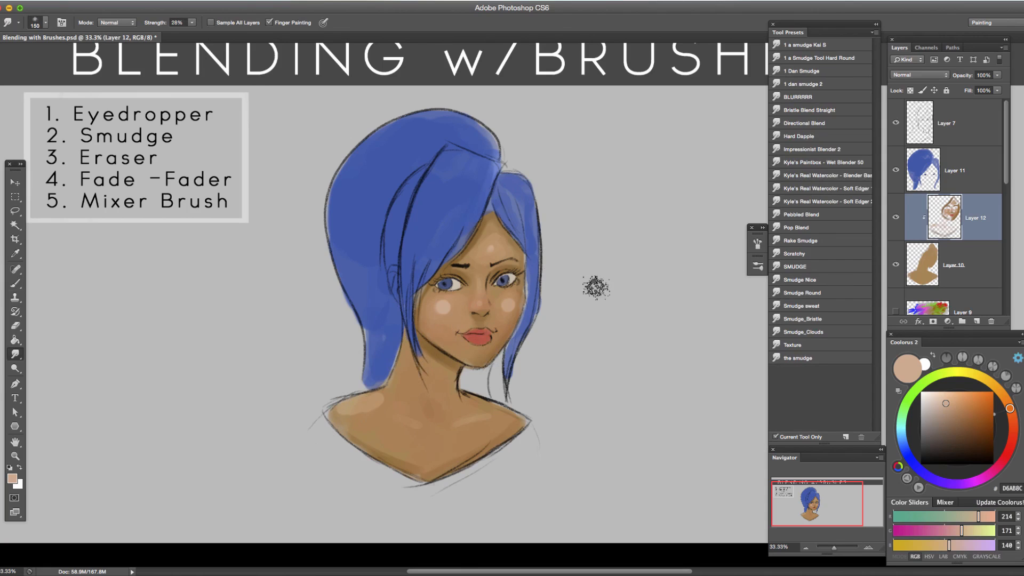
pyautogui.press(']')
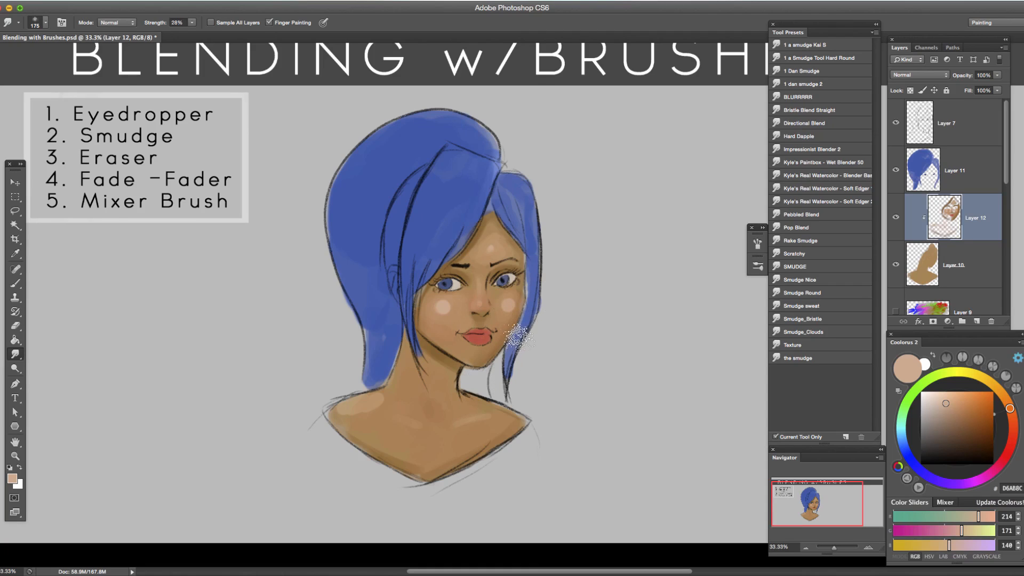
pyautogui.press('[')
pyautogui.press('[')
pyautogui.press('[')
# Alternate between the Brush and Smudge tools, finishing on the Brush tool.
pyautogui.press('b')
pyautogui.press('b')
pyautogui.press('r')
pyautogui.press('b')
pyautogui.press('r')
pyautogui.press('b')
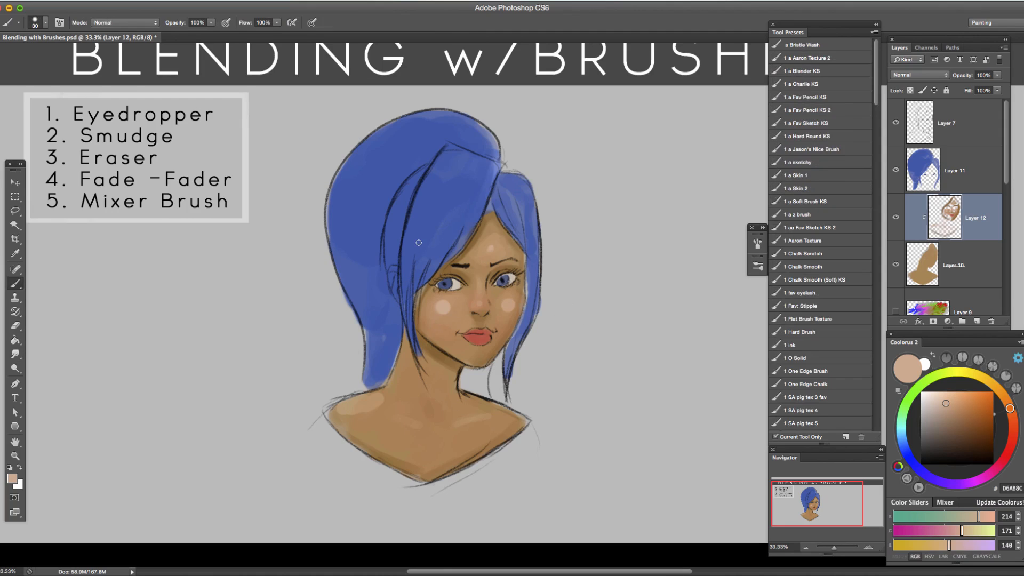
# Look through the keyboard shortcuts assigned to the tools, down to the Eraser and Blur tools, and close the list without changes.
pyautogui.click(104, 1)
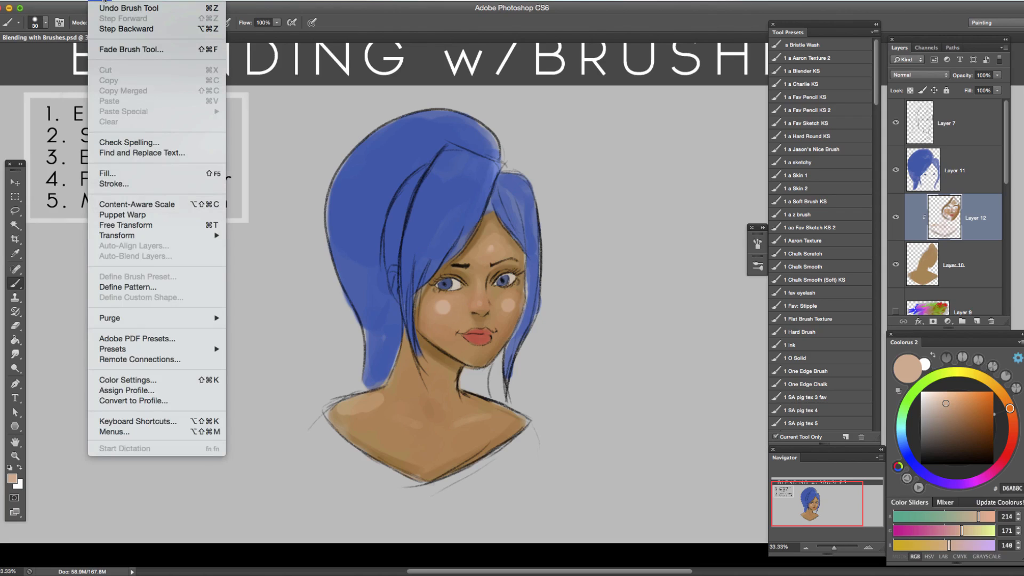
pyautogui.click(173, 421)
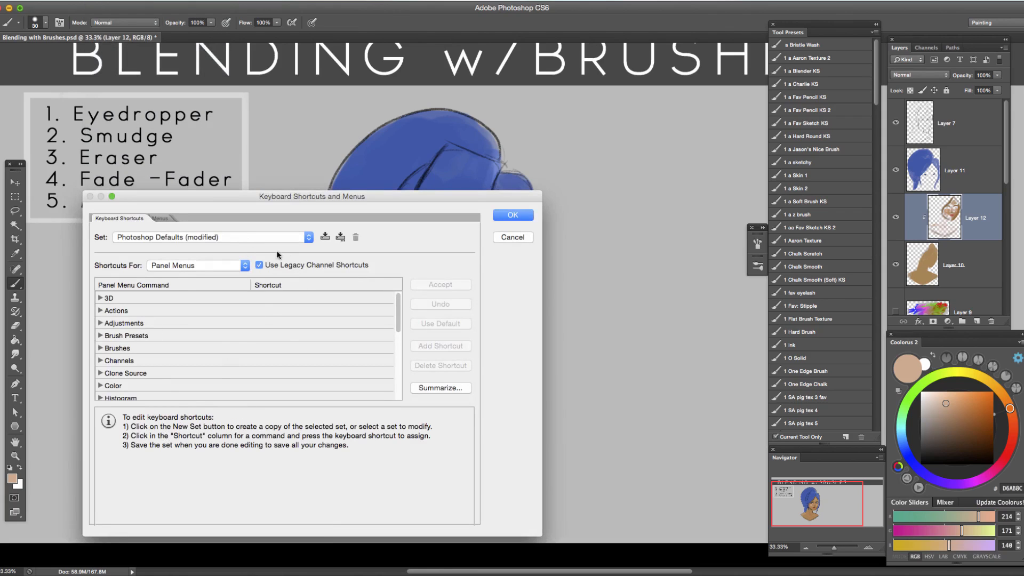
pyautogui.click(246, 270)
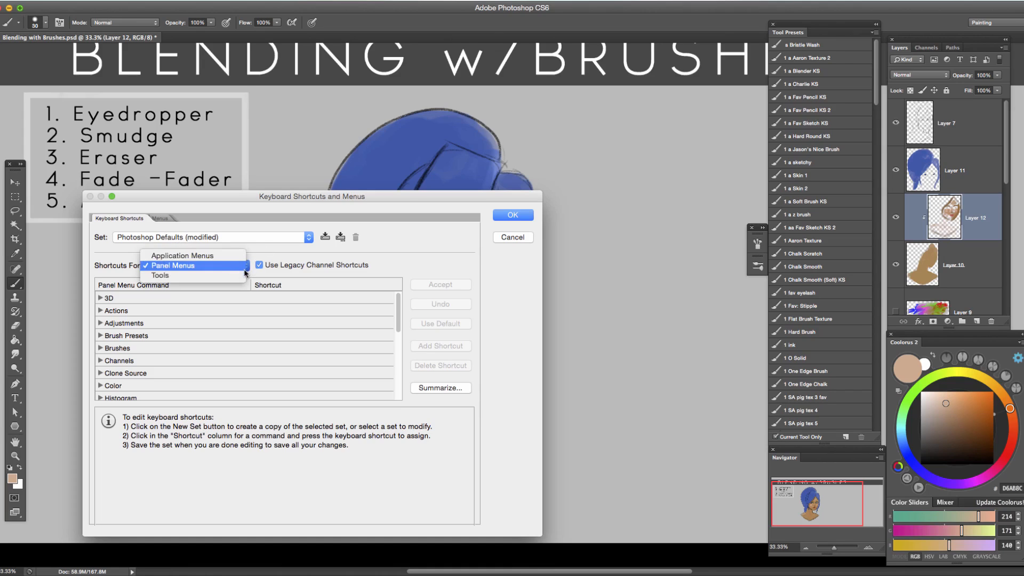
pyautogui.click(216, 275)
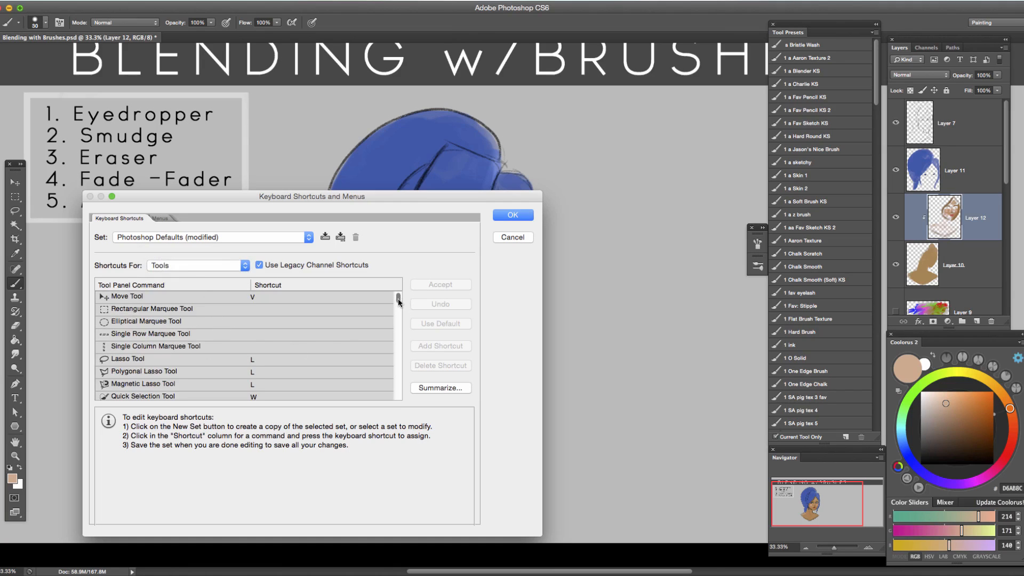
pyautogui.moveTo(399, 305); pyautogui.dragTo(400, 319)
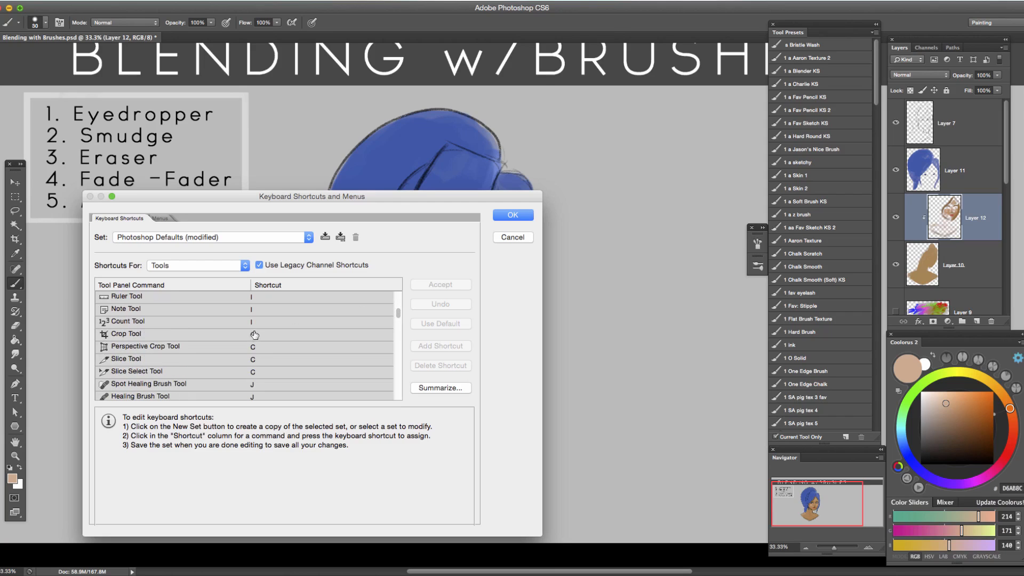
pyautogui.moveTo(400, 314)
pyautogui.mouseDown()
pyautogui.moveTo(399, 354)
pyautogui.moveTo(396, 340)
pyautogui.mouseUp()
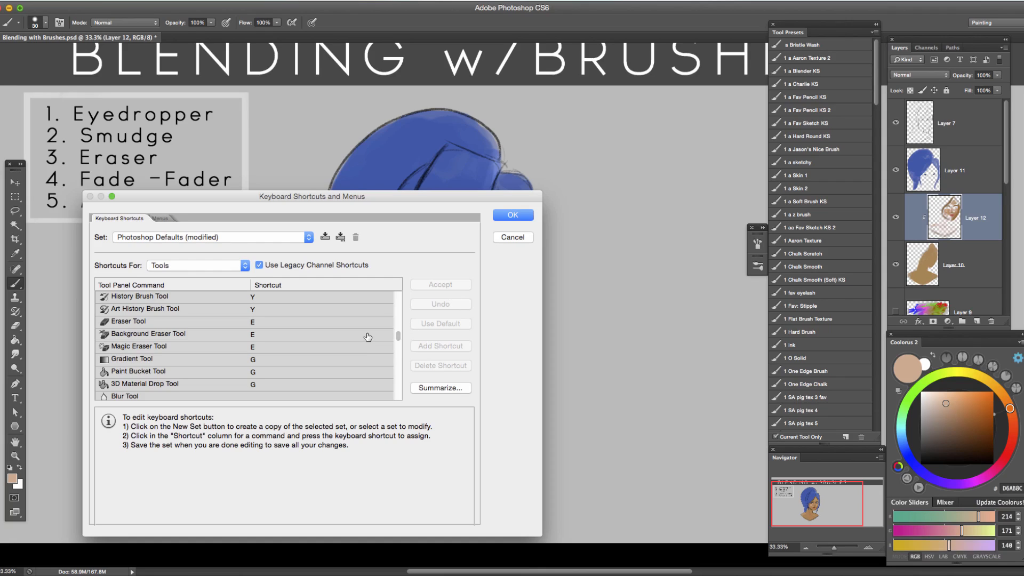
pyautogui.click(512, 237)
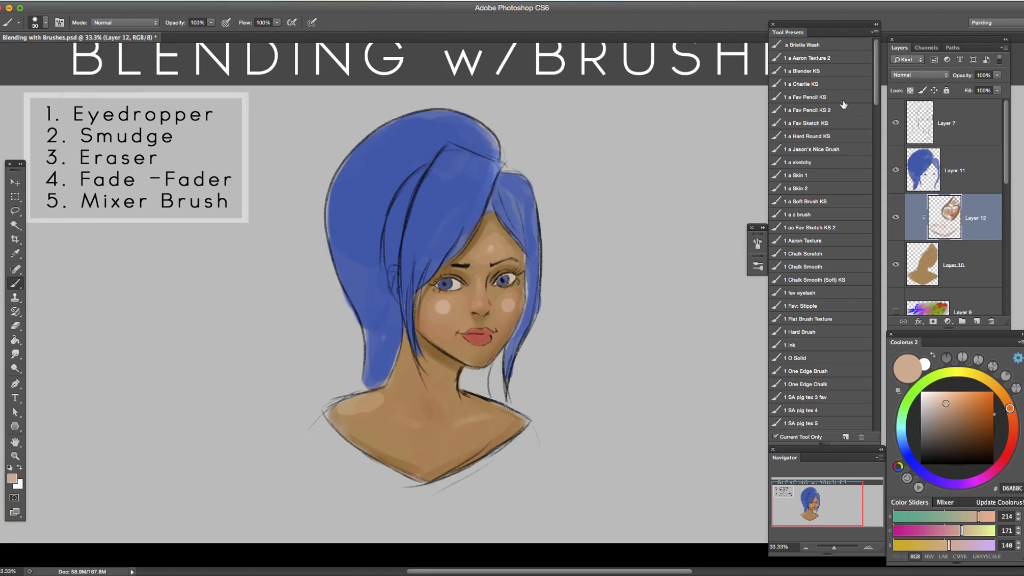
# Try the Mixer Brush with the Brushy blend preset, and return to the Smudge tool with the "1 a smudge Kai S" preset.
pyautogui.hotkey('shift', 'b')
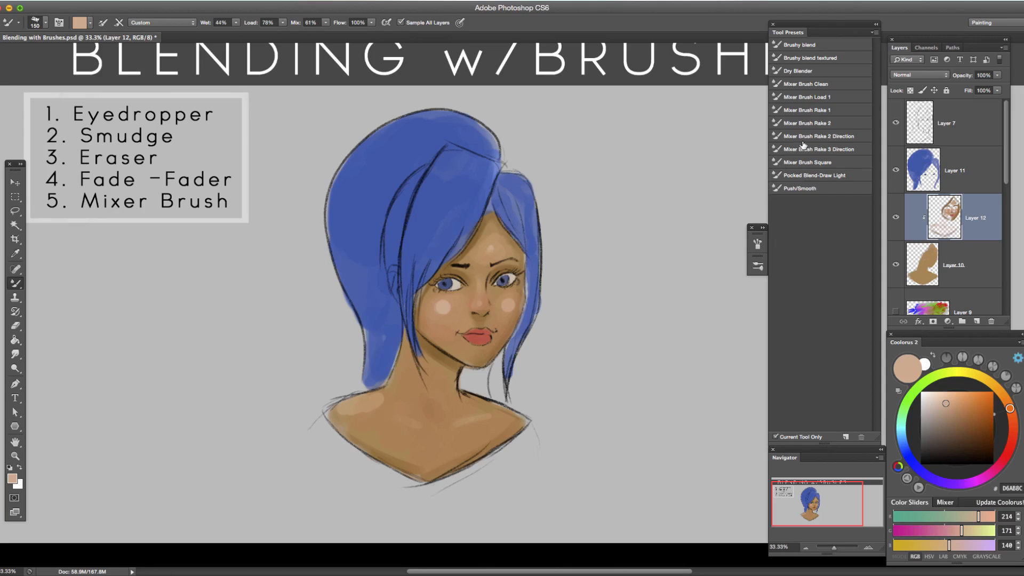
pyautogui.click(813, 46)
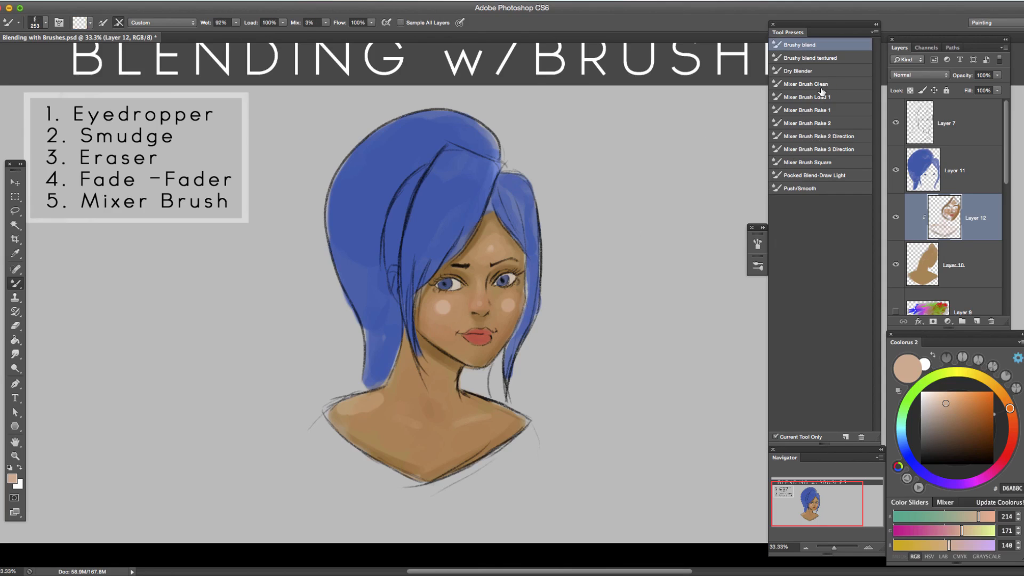
pyautogui.press('r')
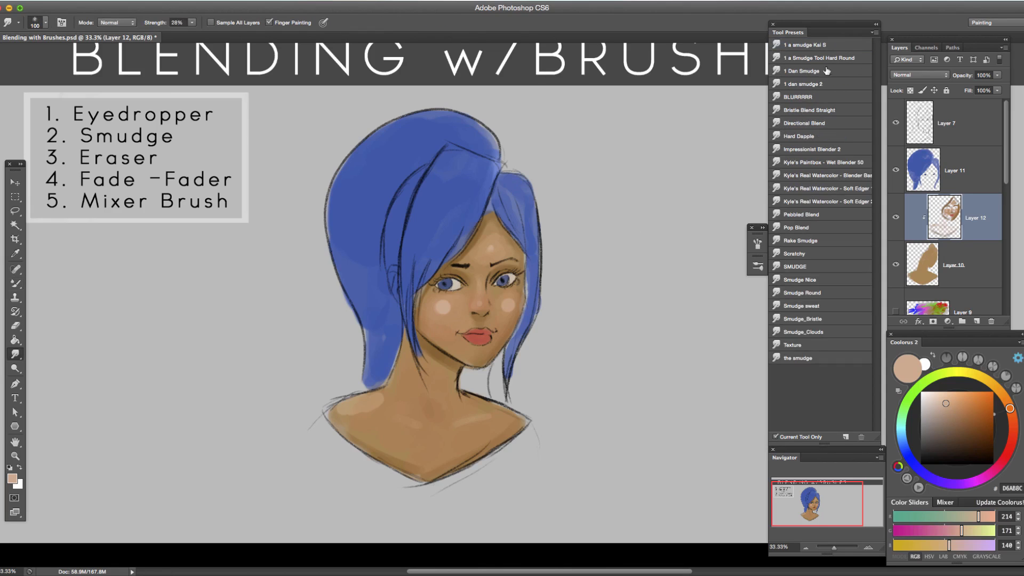
pyautogui.click(827, 45)
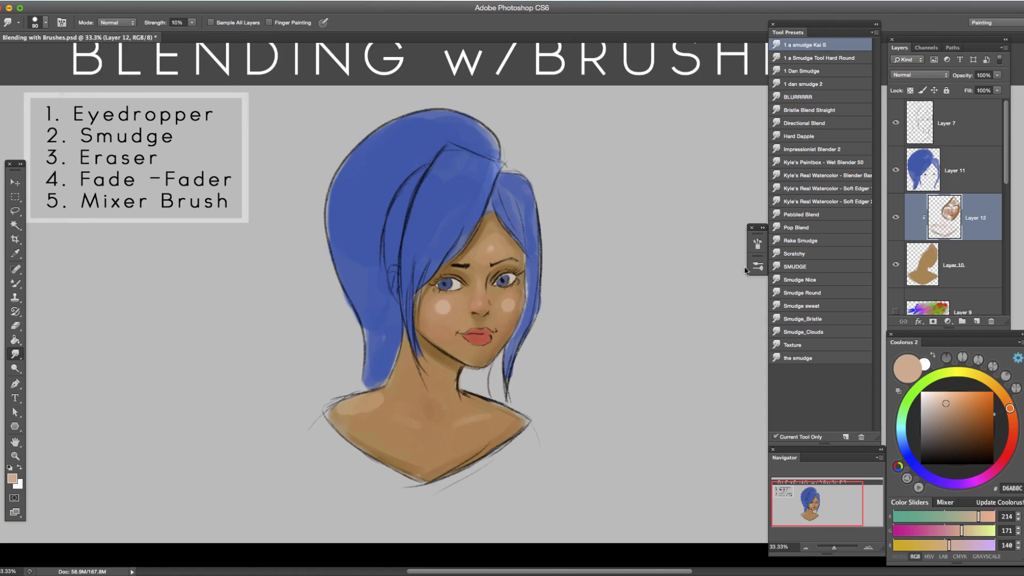
# Set the smudge brush's size jitter to 7%, nudge its scatter amount and review its Transfer settings.
pyautogui.click(757, 244)
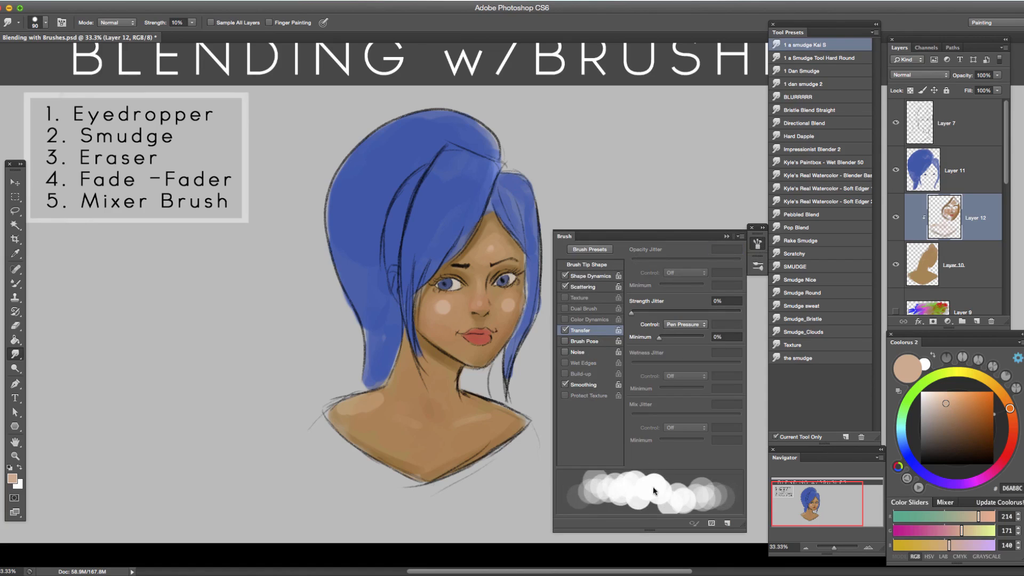
pyautogui.click(591, 276)
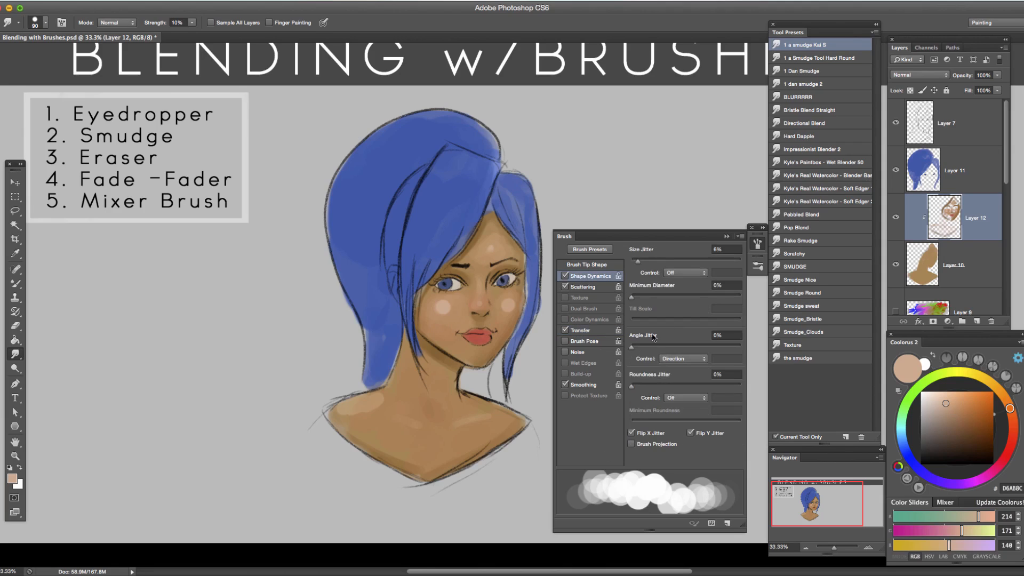
pyautogui.moveTo(647, 263); pyautogui.dragTo(647, 263)
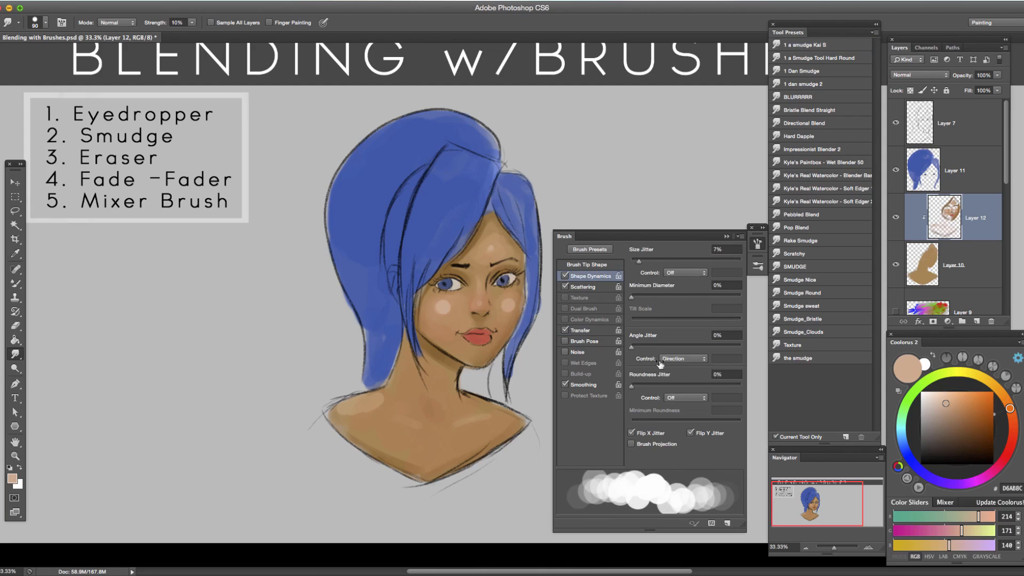
pyautogui.click(582, 287)
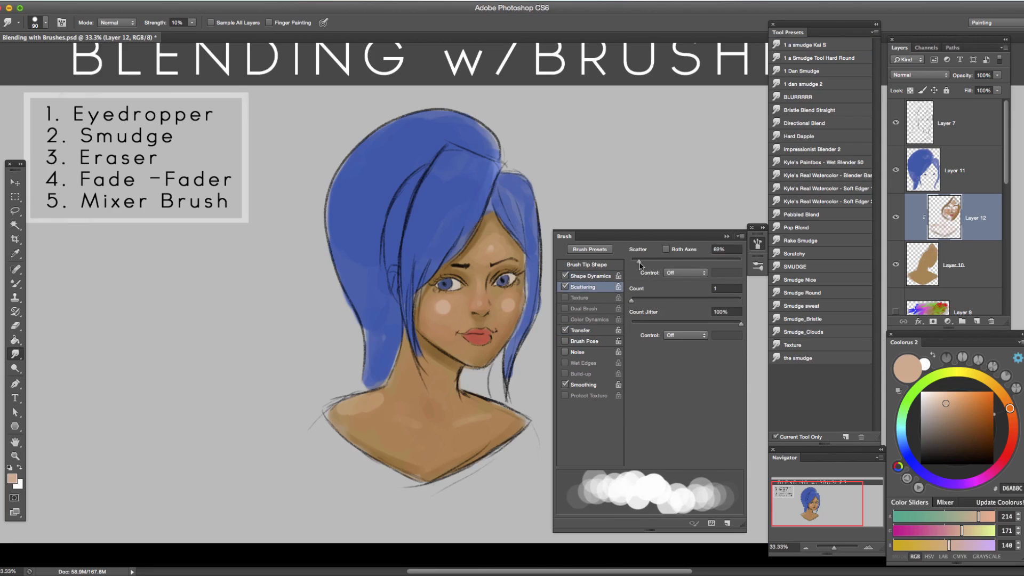
pyautogui.moveTo(640, 265); pyautogui.dragTo(640, 264)
pyautogui.click(581, 330)
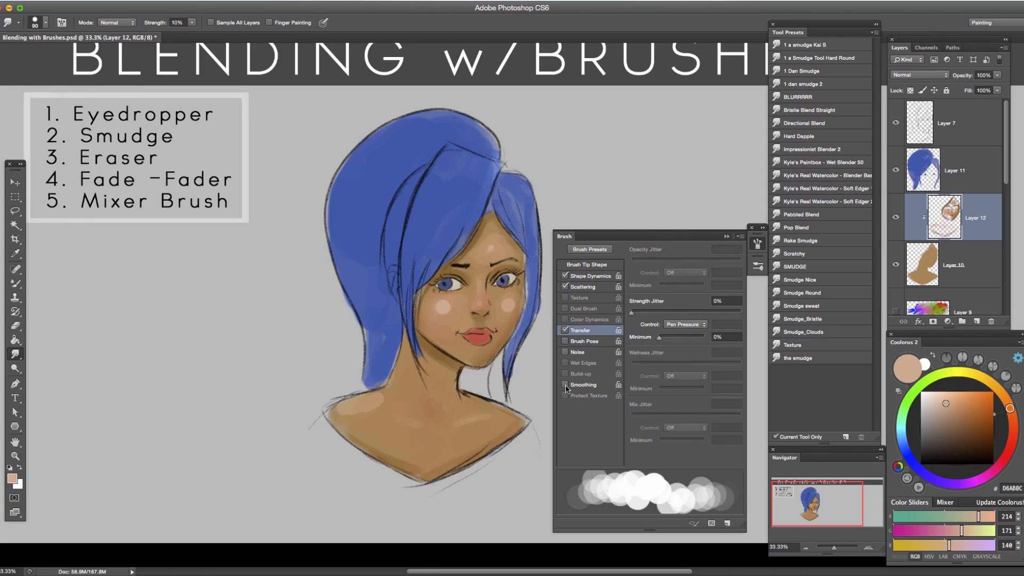
pyautogui.click(727, 237)
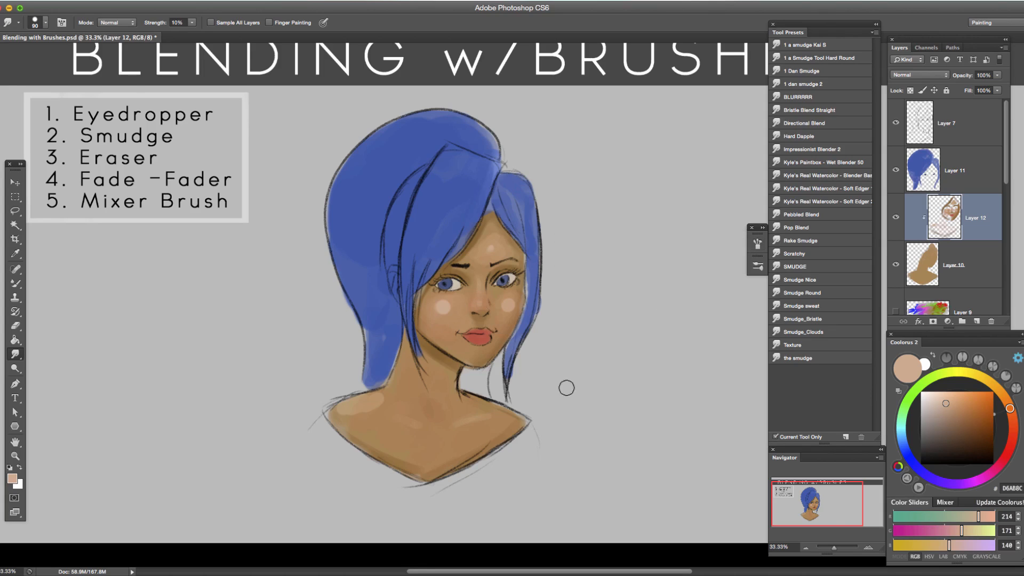
# Smudge the highlight on the cheek nearest the long hair into the skin, adjusting the brush size.
pyautogui.click(868, 547)
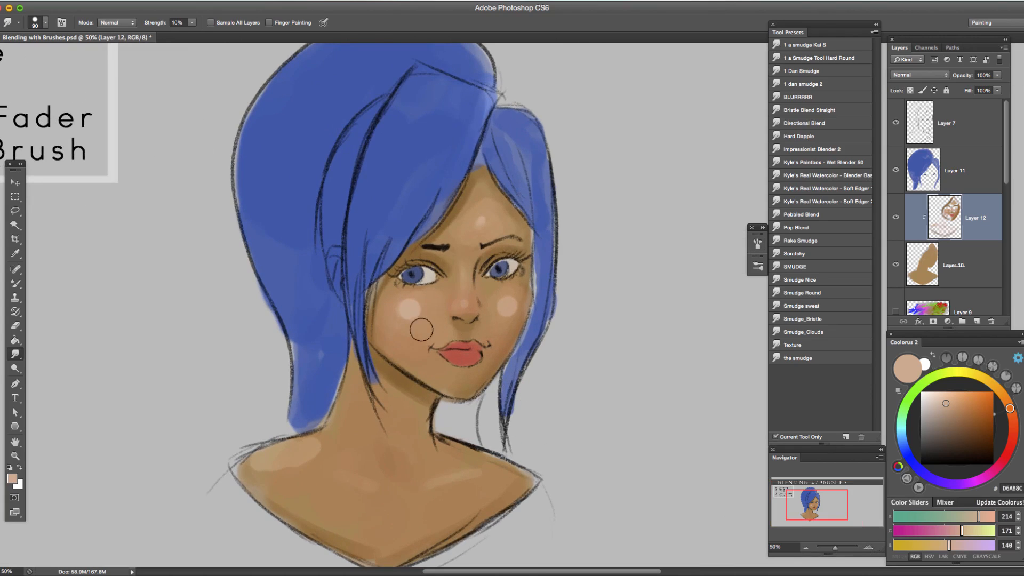
pyautogui.press('[')
pyautogui.press('[')
pyautogui.press(']')
pyautogui.press('[')
pyautogui.press('[')
pyautogui.press(']')
pyautogui.moveTo(411, 321)
pyautogui.mouseDown()
pyautogui.moveTo(412, 301)
pyautogui.moveTo(394, 325)
pyautogui.moveTo(427, 336)
pyautogui.mouseUp()
# Smudge the highlight on the opposite cheek with a smaller brush, and enlarge the brush again.
pyautogui.press('[')
pyautogui.press('[')
pyautogui.moveTo(500, 323)
pyautogui.mouseDown()
pyautogui.moveTo(512, 317)
pyautogui.moveTo(497, 303)
pyautogui.moveTo(502, 317)
pyautogui.mouseUp()
pyautogui.press(']')
pyautogui.press(']')
pyautogui.press(']')
# Smudge the nose highlight with varying brush sizes and soften the shoulder highlights with a larger brush.
pyautogui.doubleClick(868, 547)
pyautogui.moveTo(486, 430); pyautogui.dragTo(598, 363)
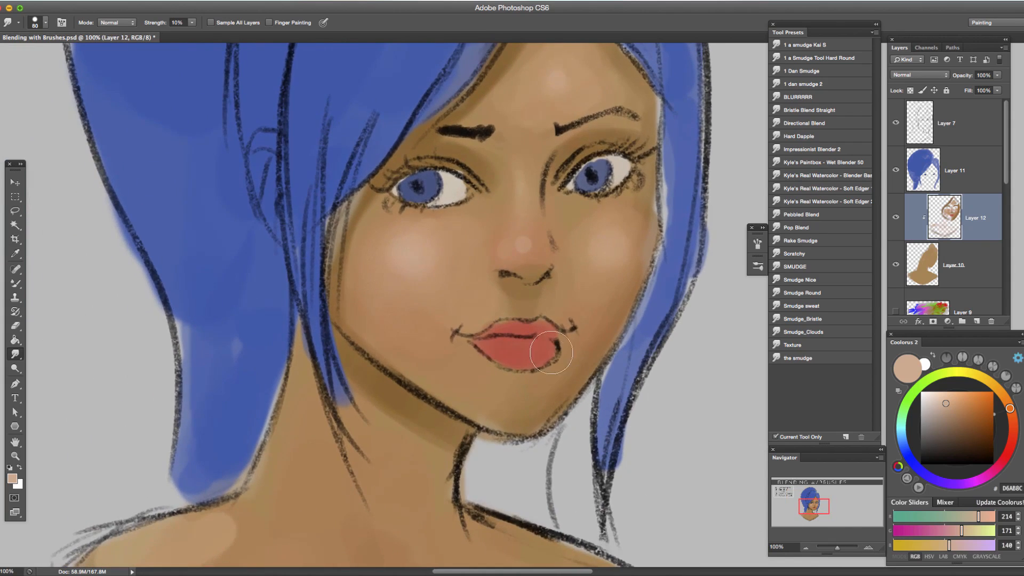
pyautogui.press('[')
pyautogui.press('[')
pyautogui.press('[')
pyautogui.press('[')
pyautogui.press('[')
pyautogui.press('[')
pyautogui.press(']')
pyautogui.press(']')
pyautogui.press('[')
pyautogui.press(']')
pyautogui.press(']')
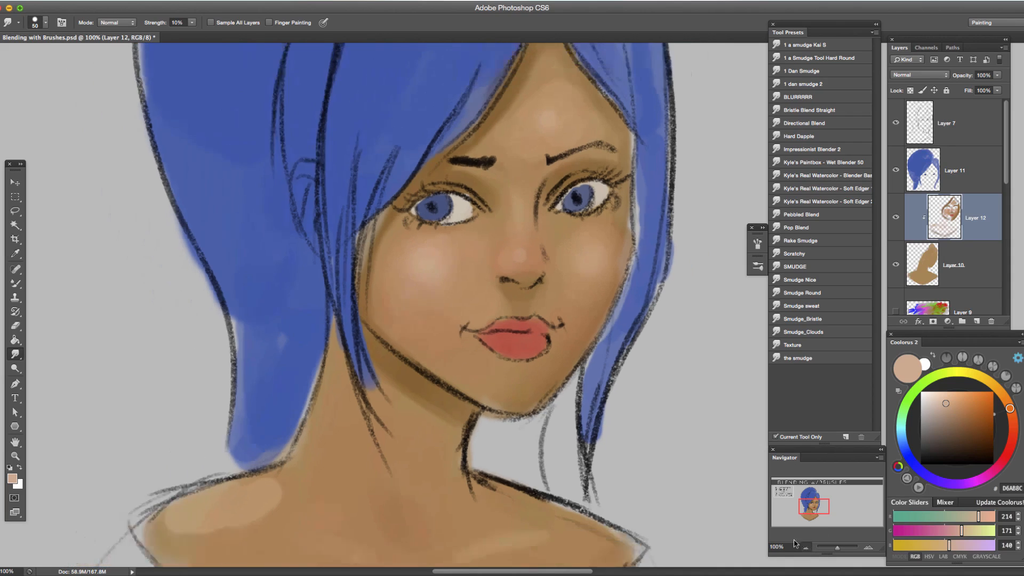
pyautogui.click(806, 547)
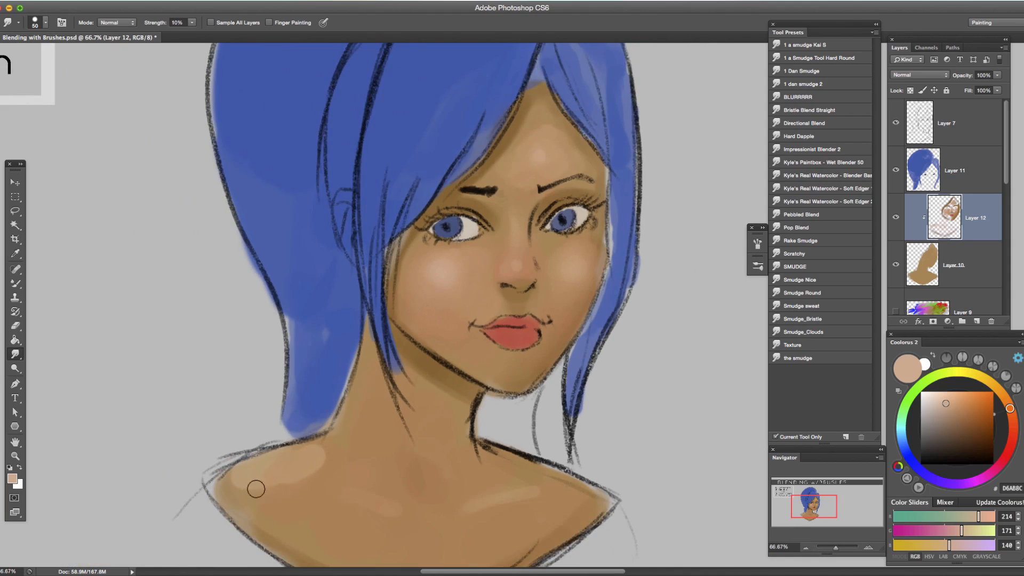
pyautogui.press(']')
# Sample the cheek tone with the Brush tool, darken it to 6C3C18, and paint a shadow along the far cheek and jaw down to the chin.
pyautogui.press('b')
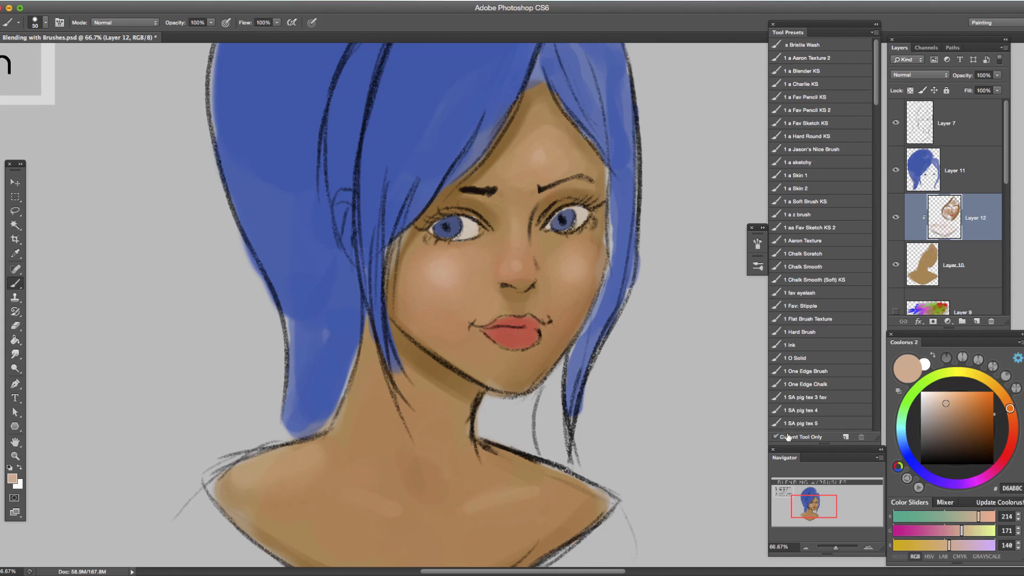
pyautogui.keyDown('alt'); pyautogui.click(576, 300); pyautogui.keyUp('alt')
pyautogui.moveTo(968, 427); pyautogui.dragTo(977, 433)
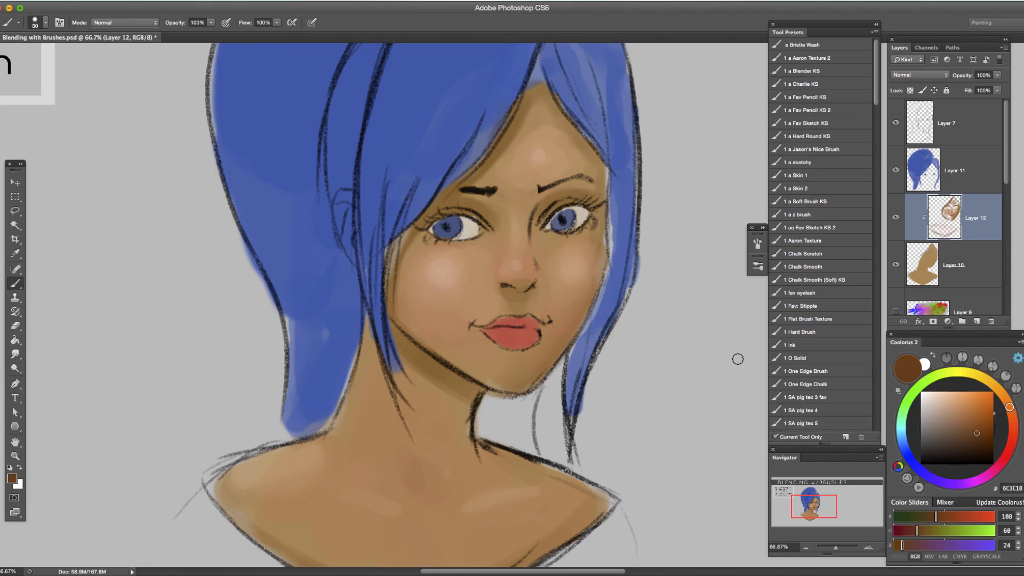
pyautogui.press(']')
pyautogui.moveTo(597, 254)
pyautogui.mouseDown()
pyautogui.moveTo(582, 307)
pyautogui.moveTo(530, 368)
pyautogui.mouseUp()
pyautogui.hotkey('ctrl', 'z')
pyautogui.moveTo(595, 260)
pyautogui.mouseDown()
pyautogui.moveTo(570, 331)
pyautogui.moveTo(518, 389)
pyautogui.mouseUp()
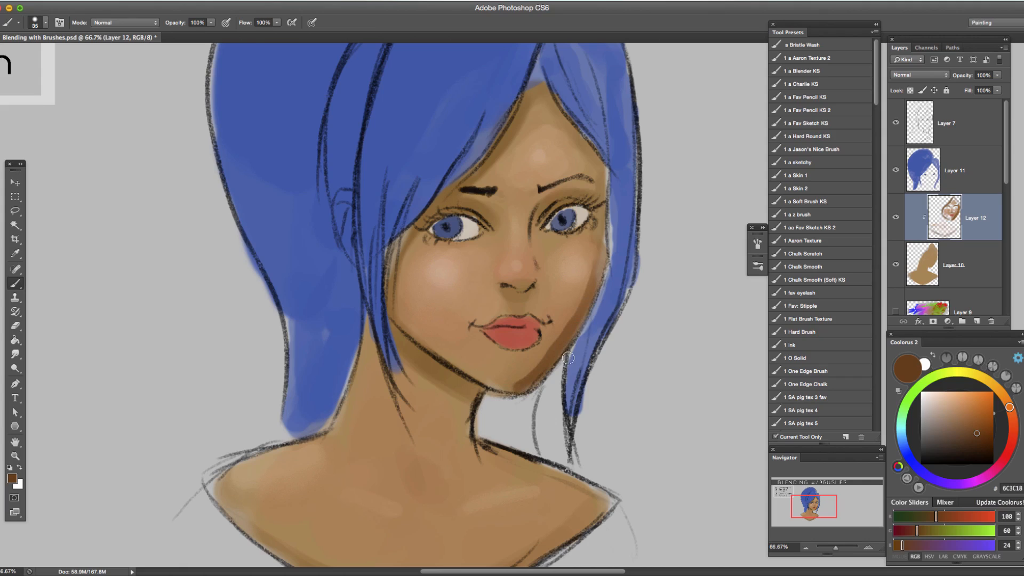
# Smudge the dark shadow along the far cheek and jaw into the skin, reducing the brush size to 45.
pyautogui.press('r')
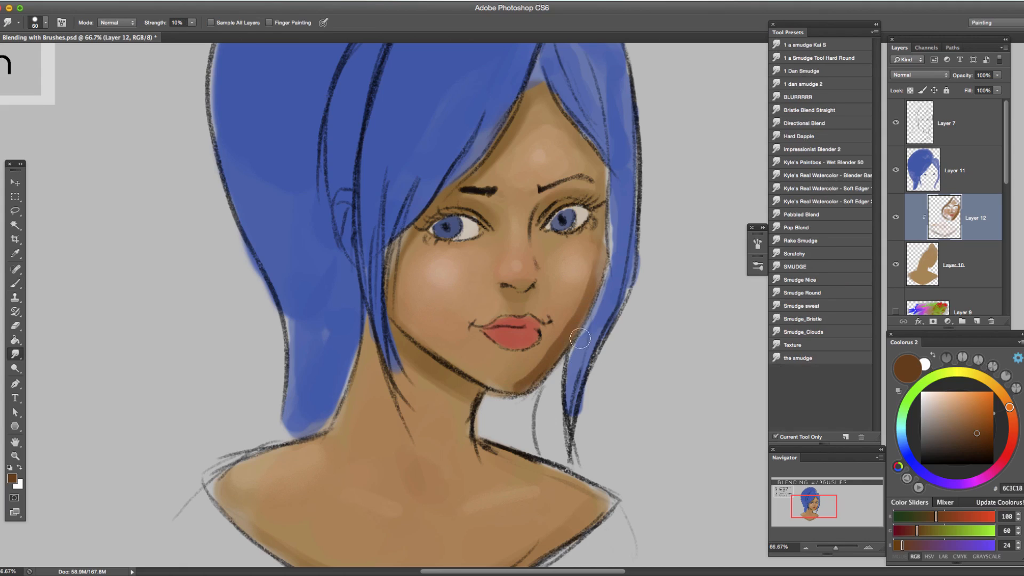
pyautogui.press('[')
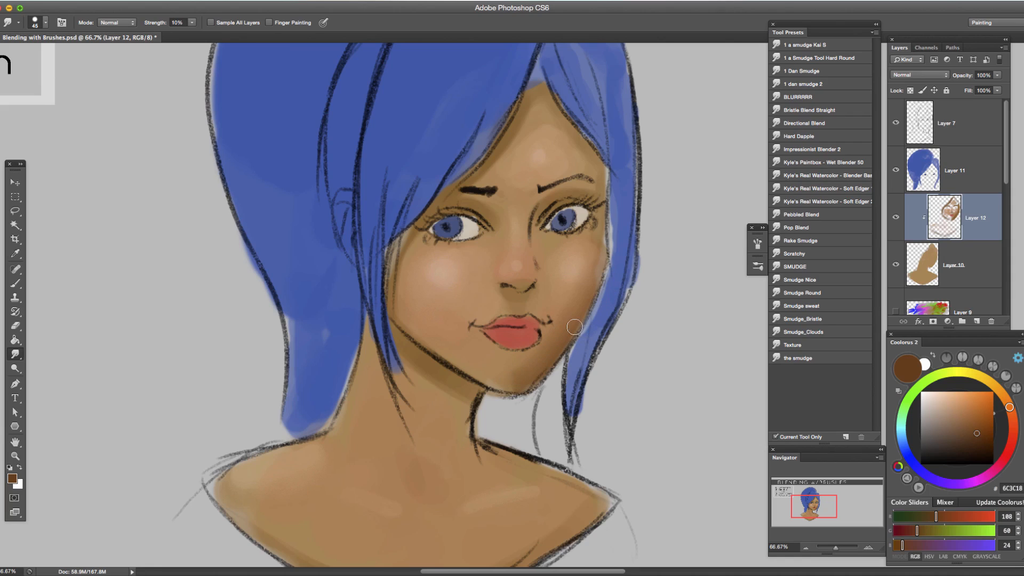
pyautogui.press('[')
pyautogui.press(']')
pyautogui.click(806, 548)
pyautogui.moveTo(257, 300)
pyautogui.mouseDown()
pyautogui.moveTo(510, 400)
pyautogui.moveTo(455, 393)
pyautogui.moveTo(264, 296)
pyautogui.mouseUp()
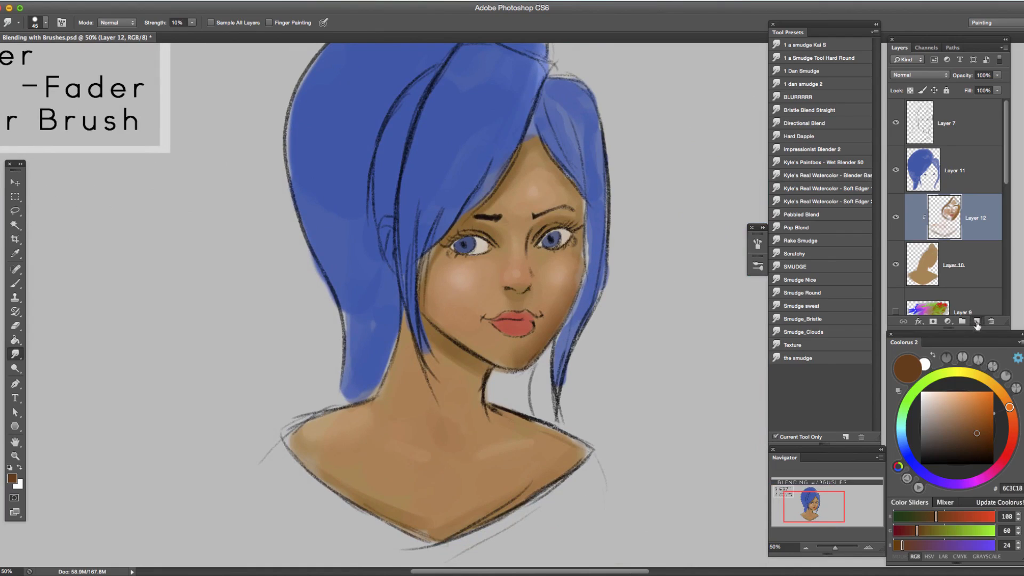
# Add a clipped layer above Layer 12 and dab a D8B9A1 highlight on the forehead with the Brush tool at size 100.
pyautogui.click(977, 322)
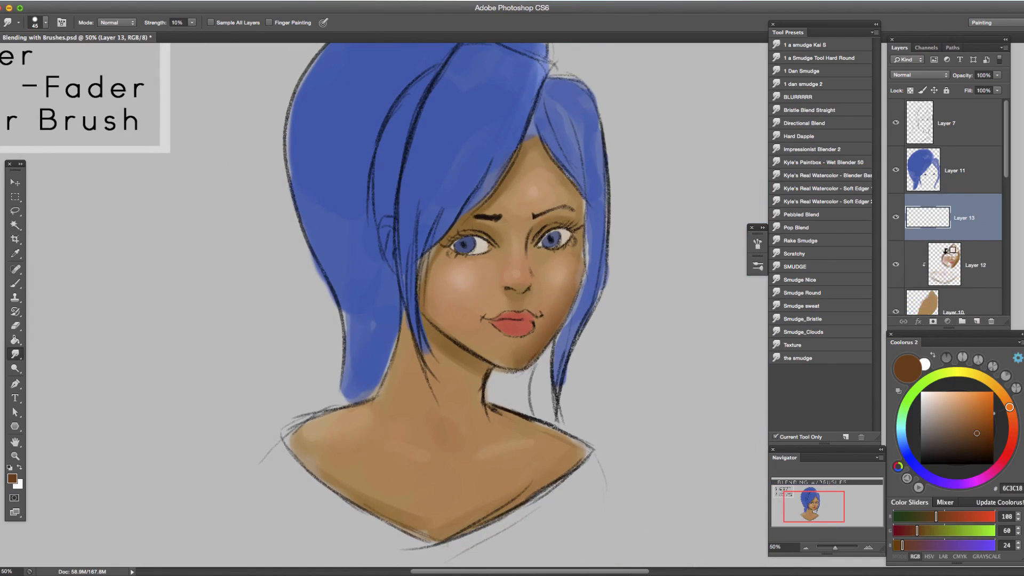
pyautogui.keyDown('alt'); pyautogui.click(960, 242); pyautogui.keyUp('alt')
pyautogui.press('b')
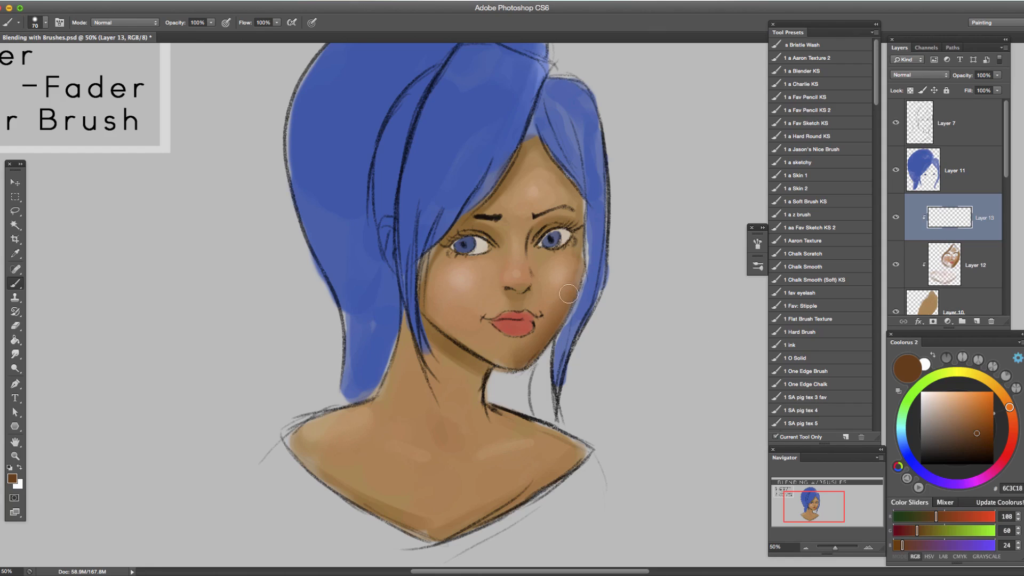
pyautogui.moveTo(976, 434); pyautogui.dragTo(939, 403)
pyautogui.press(']')
pyautogui.press(']')
pyautogui.press(']')
pyautogui.click(536, 188)
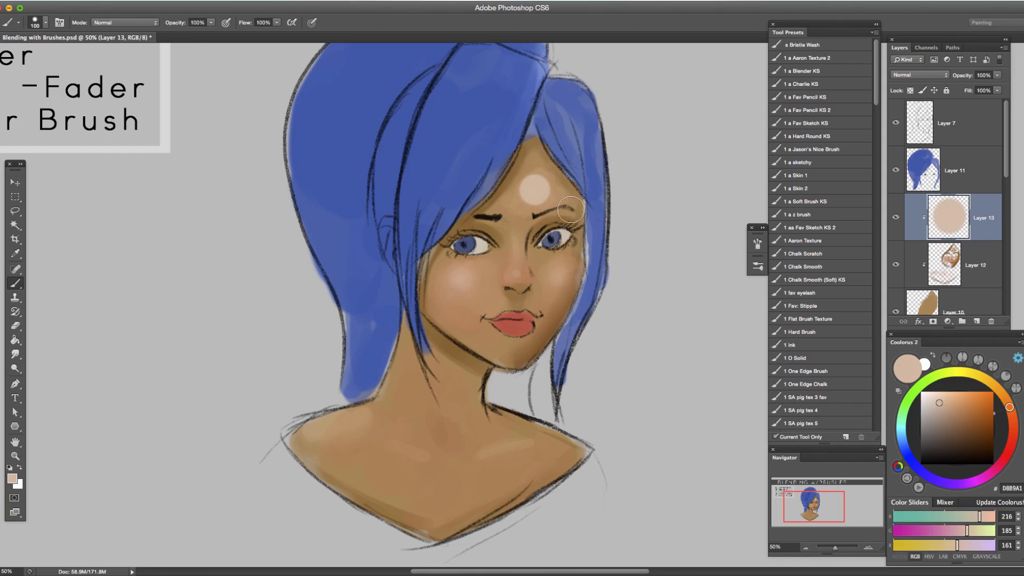
# Switch to the Eraser tool, check its brush presets, and reduce its size to 150 px.
pyautogui.press('e')
pyautogui.press('[')
pyautogui.press('[')
pyautogui.press('[')
pyautogui.press('[')
pyautogui.press('[')
pyautogui.press('[')
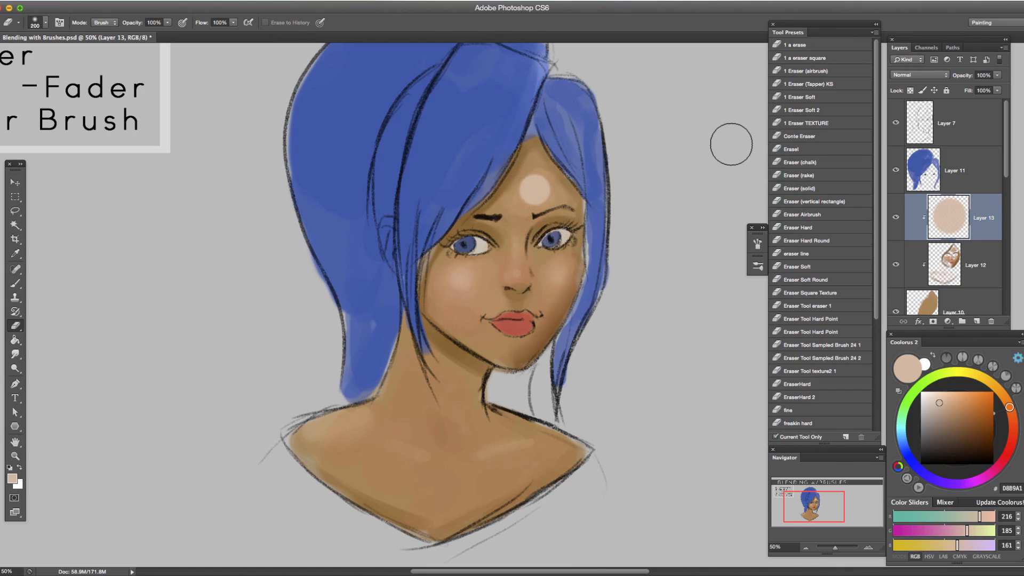
pyautogui.click(752, 268)
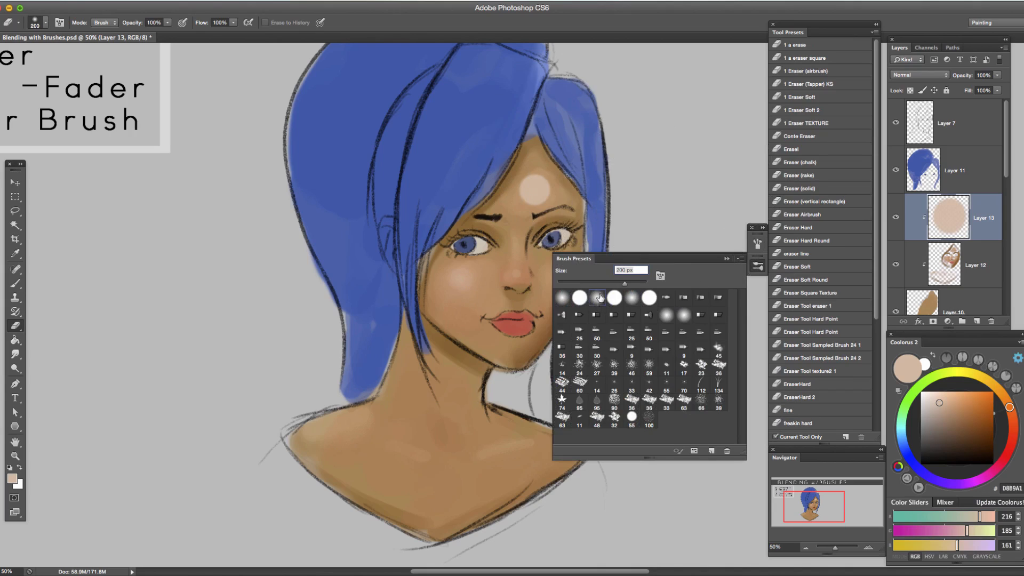
pyautogui.click(727, 259)
pyautogui.press('[')
pyautogui.press('[')
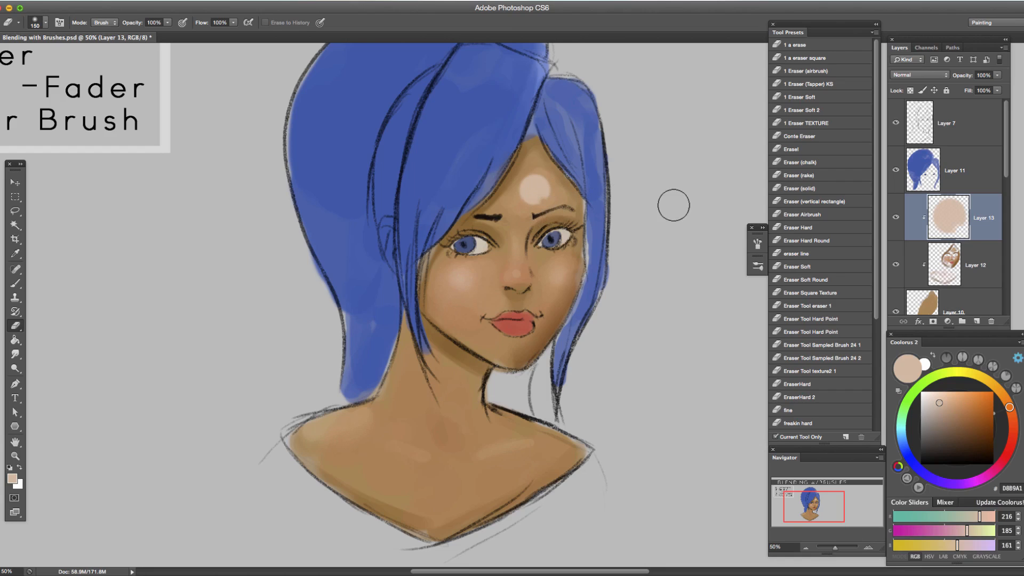
# Turn off Shape Dynamics and turn on Transfer for the eraser brush.
pyautogui.click(756, 255)
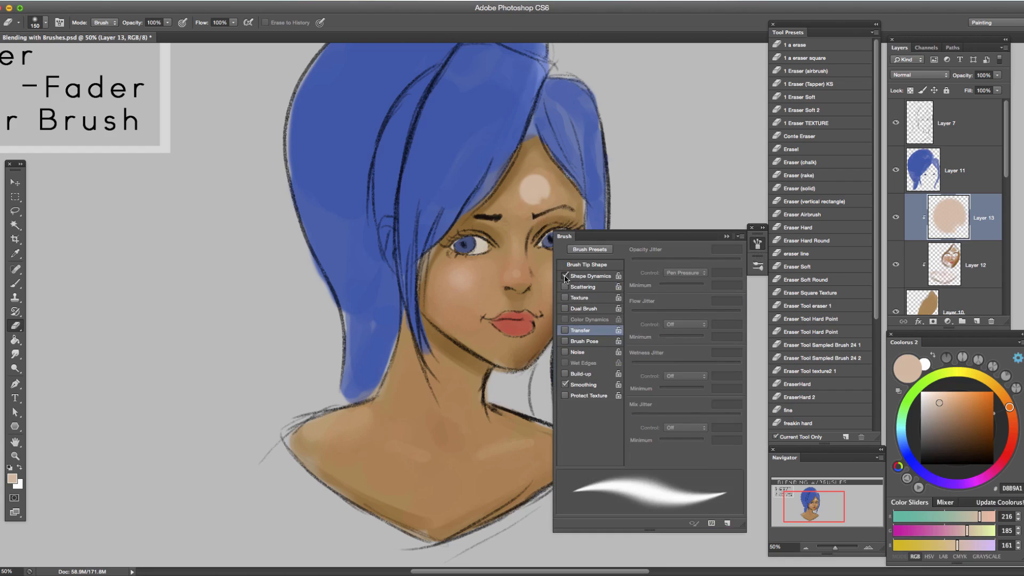
pyautogui.click(565, 276)
pyautogui.click(566, 276)
pyautogui.click(565, 275)
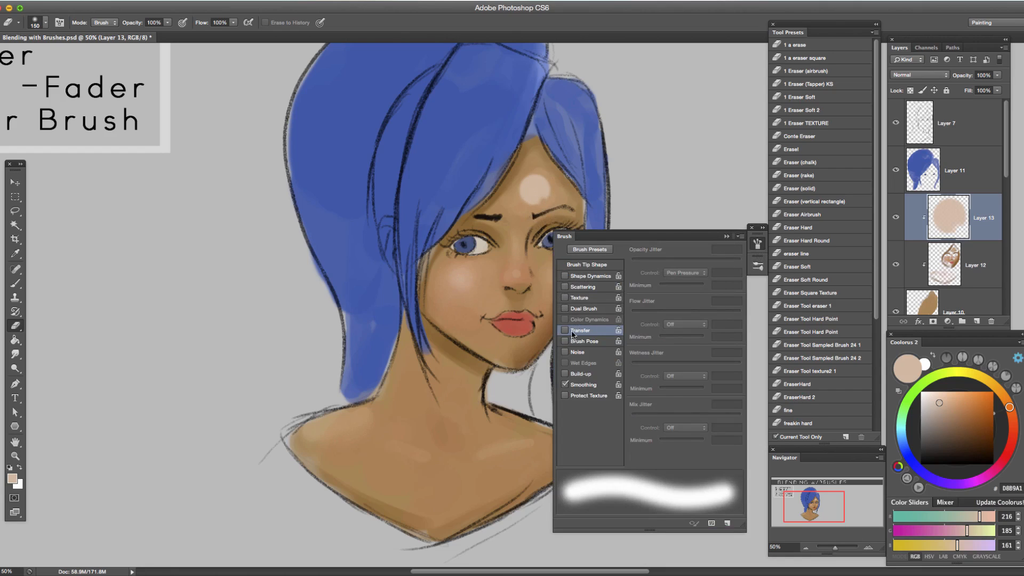
pyautogui.click(571, 332)
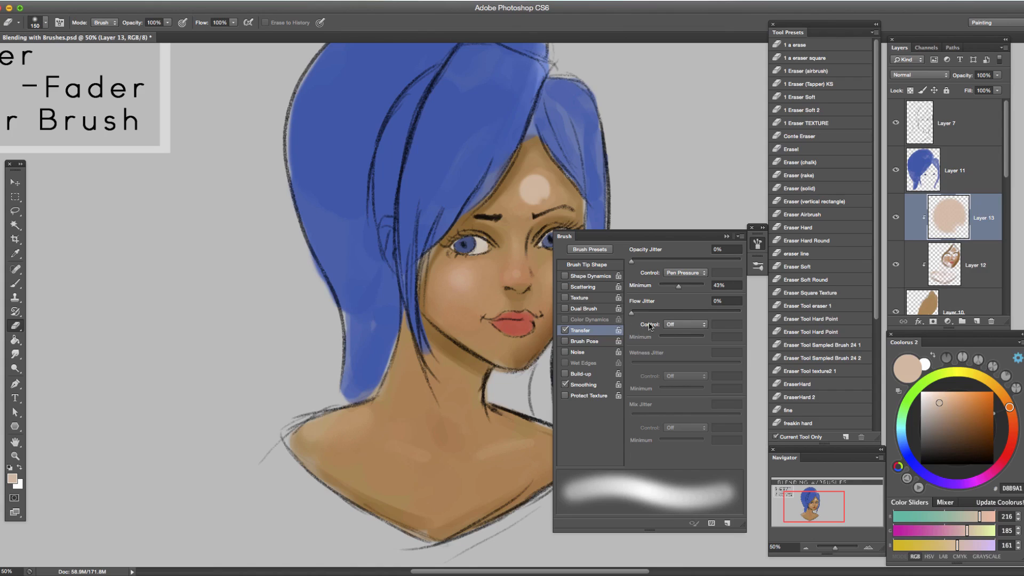
# Set the eraser brush's Flow Jitter control to Pen Pressure and collapse the brush settings.
pyautogui.click(705, 327)
pyautogui.click(683, 342)
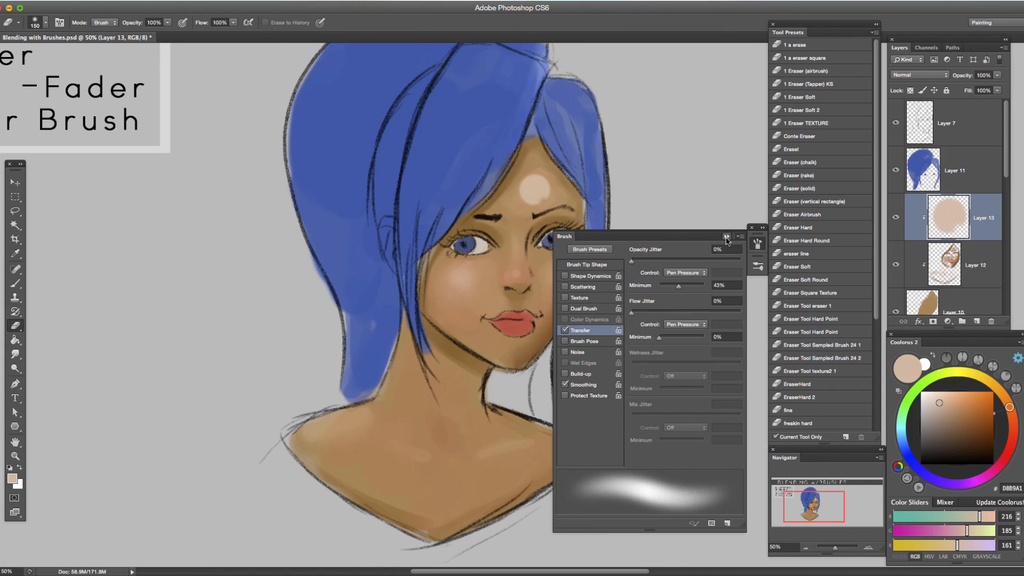
pyautogui.click(726, 236)
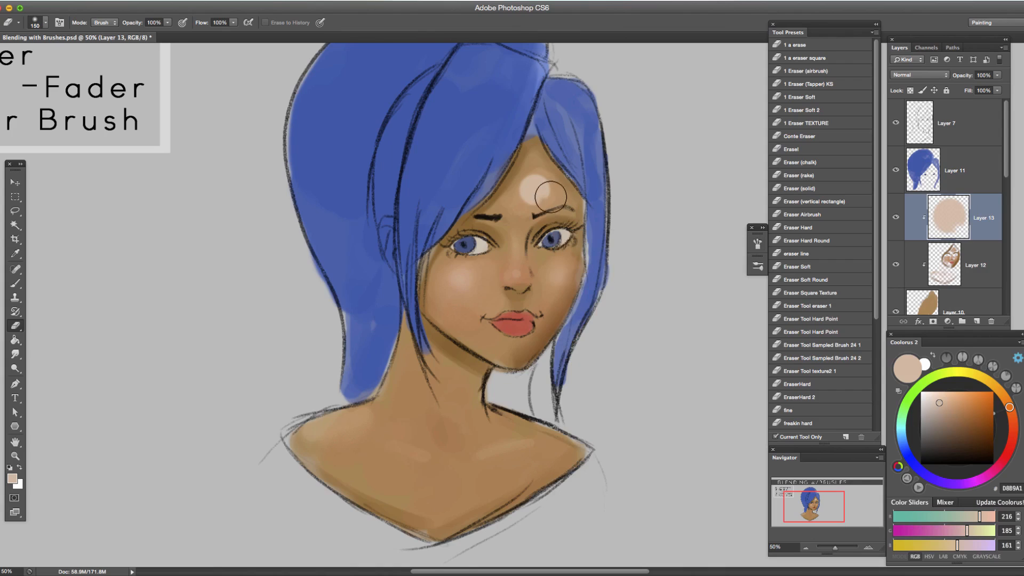
# Erase softly around the forehead highlight to fade its edges into the skin, reducing the eraser size to 125.
pyautogui.moveTo(552, 178)
pyautogui.mouseDown()
pyautogui.moveTo(550, 203)
pyautogui.moveTo(558, 190)
pyautogui.mouseUp()
pyautogui.press('[')
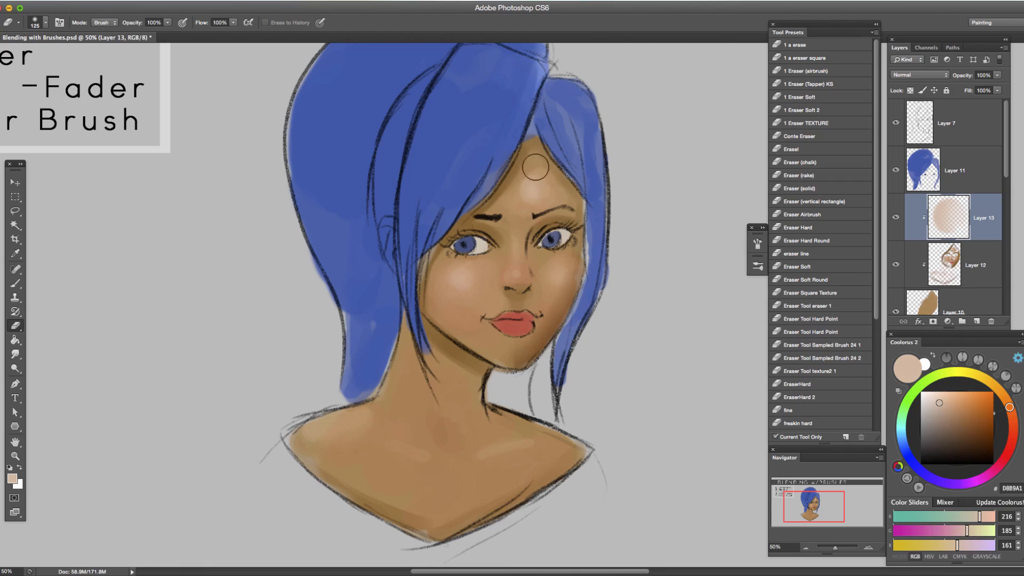
pyautogui.moveTo(535, 167)
pyautogui.mouseDown()
pyautogui.moveTo(552, 195)
pyautogui.moveTo(512, 203)
pyautogui.moveTo(551, 162)
pyautogui.moveTo(521, 215)
pyautogui.moveTo(556, 193)
pyautogui.moveTo(551, 175)
pyautogui.moveTo(551, 213)
pyautogui.mouseUp()
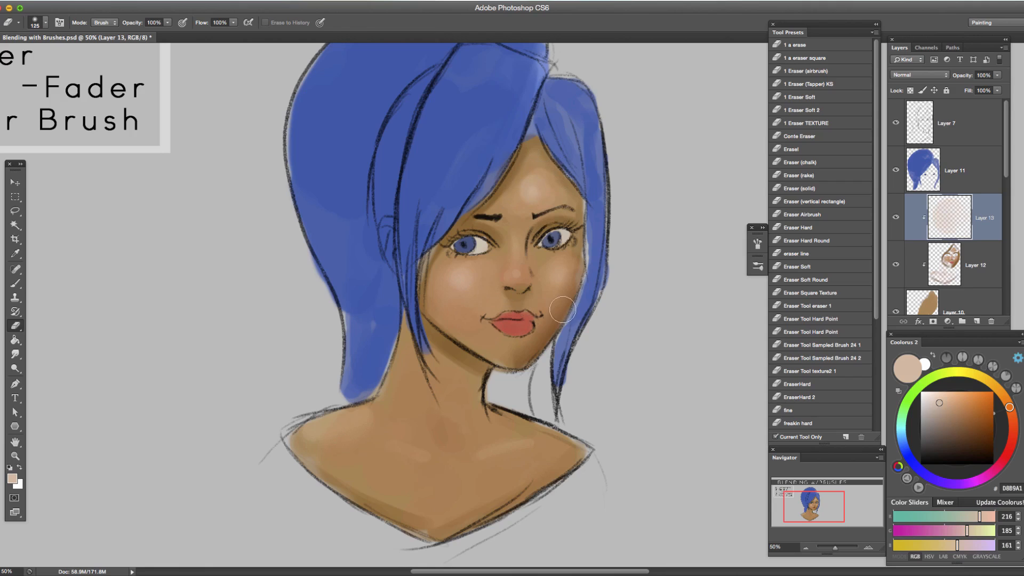
# Paint a D8B9A1 highlight stroke along the collarbone with the Brush tool at size 45.
pyautogui.press('b')
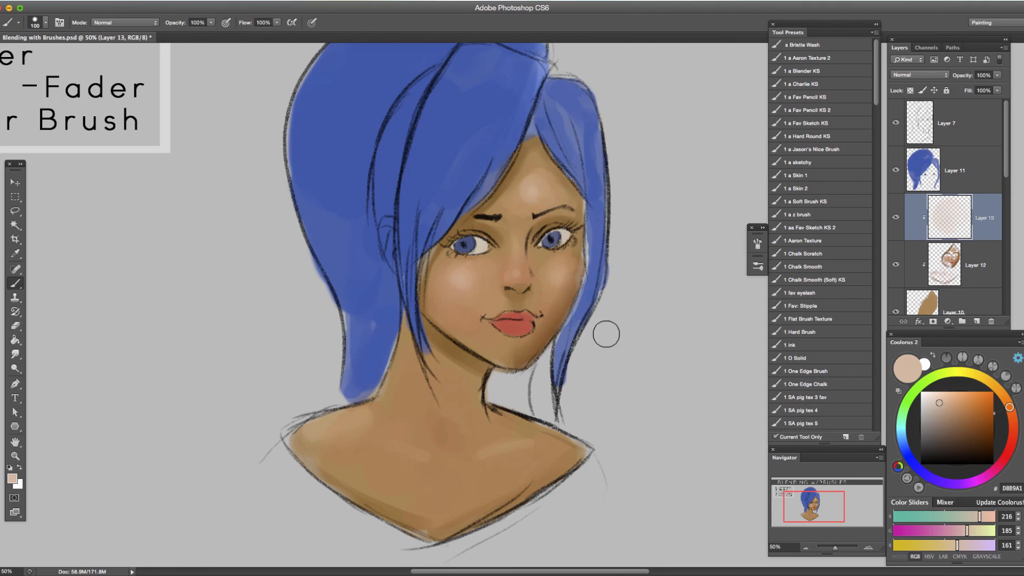
pyautogui.click(788, 174)
pyautogui.moveTo(500, 452)
pyautogui.mouseDown()
pyautogui.moveTo(472, 460)
pyautogui.moveTo(526, 449)
pyautogui.mouseUp()
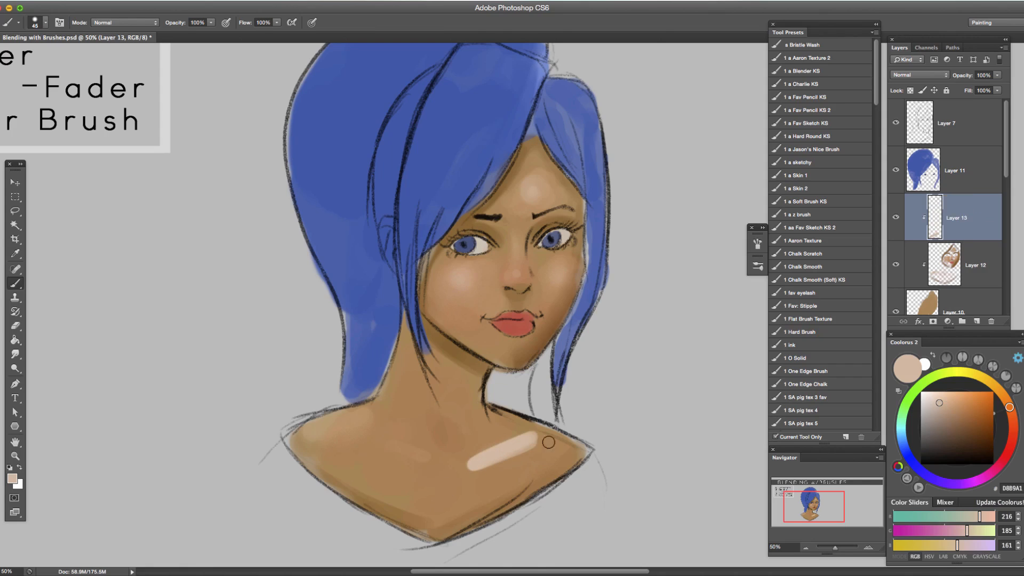
# Fade the collarbone highlight into the skin with the 1 Eraser (Tapper) KS preset, reducing its size to 100.
pyautogui.press('e')
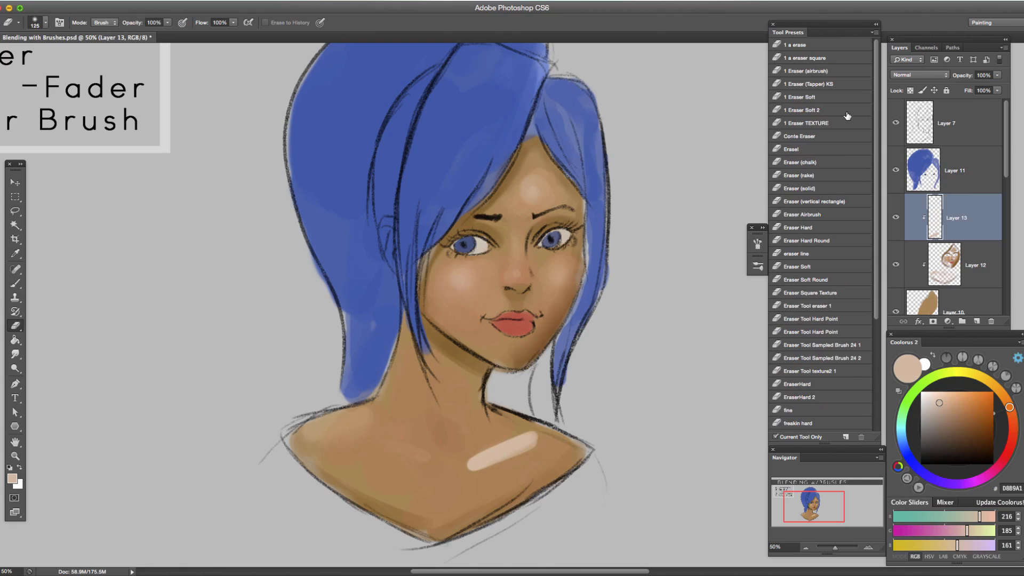
pyautogui.click(832, 84)
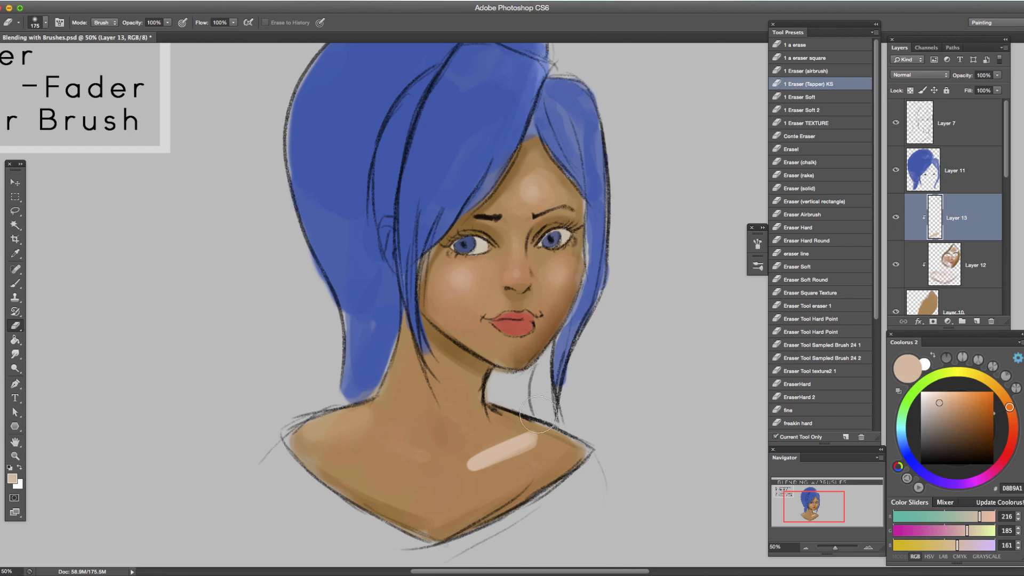
pyautogui.moveTo(538, 442)
pyautogui.mouseDown()
pyautogui.moveTo(472, 482)
pyautogui.moveTo(534, 452)
pyautogui.moveTo(473, 478)
pyautogui.moveTo(526, 431)
pyautogui.moveTo(468, 455)
pyautogui.moveTo(530, 431)
pyautogui.moveTo(468, 453)
pyautogui.moveTo(461, 462)
pyautogui.moveTo(526, 434)
pyautogui.moveTo(541, 441)
pyautogui.moveTo(465, 478)
pyautogui.moveTo(463, 469)
pyautogui.moveTo(487, 474)
pyautogui.moveTo(475, 483)
pyautogui.moveTo(534, 445)
pyautogui.moveTo(498, 464)
pyautogui.moveTo(529, 454)
pyautogui.moveTo(454, 521)
pyautogui.mouseUp()
pyautogui.press('[')
pyautogui.press('[')
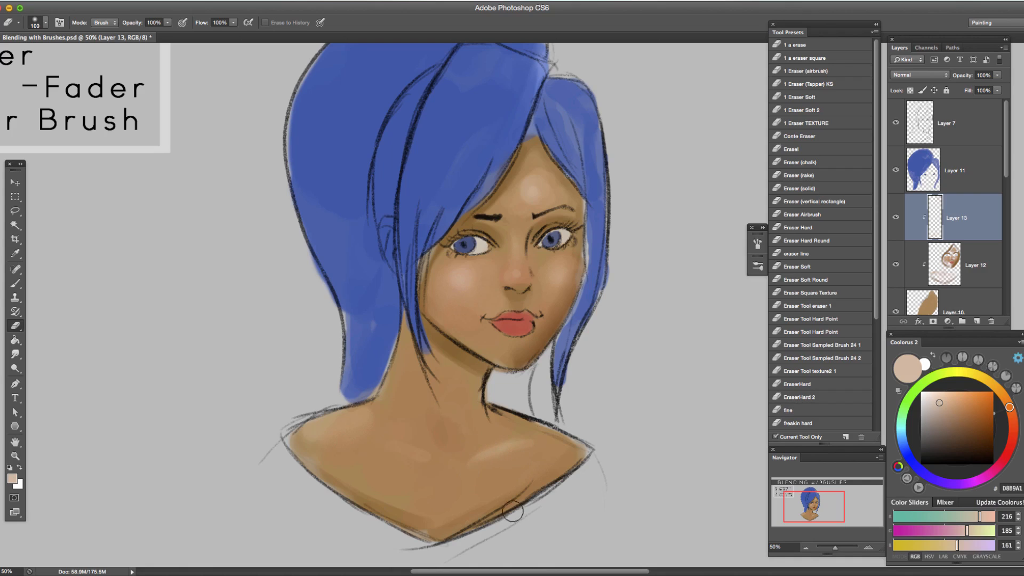
pyautogui.moveTo(286, 327); pyautogui.dragTo(317, 331)
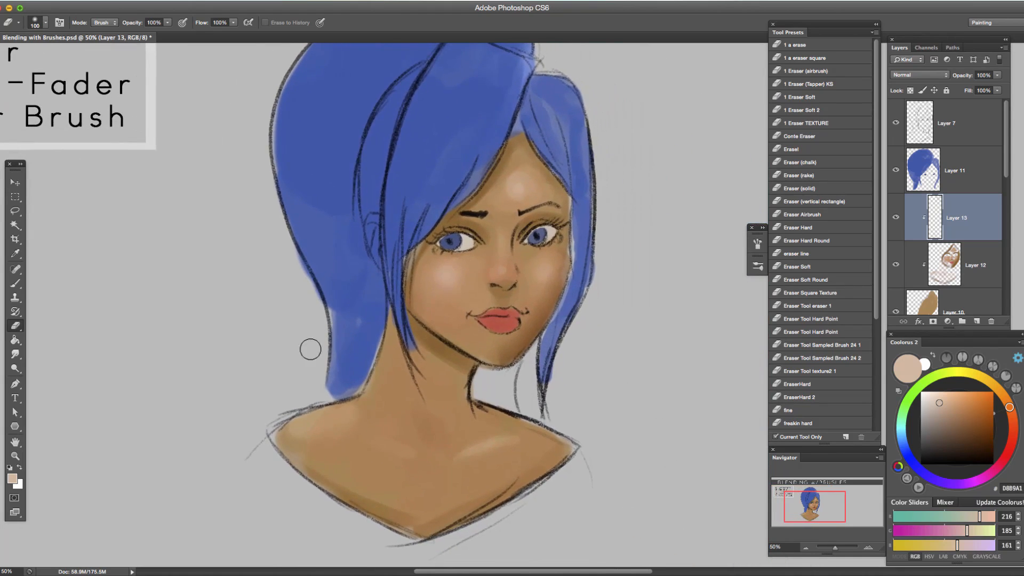
pyautogui.press('b')
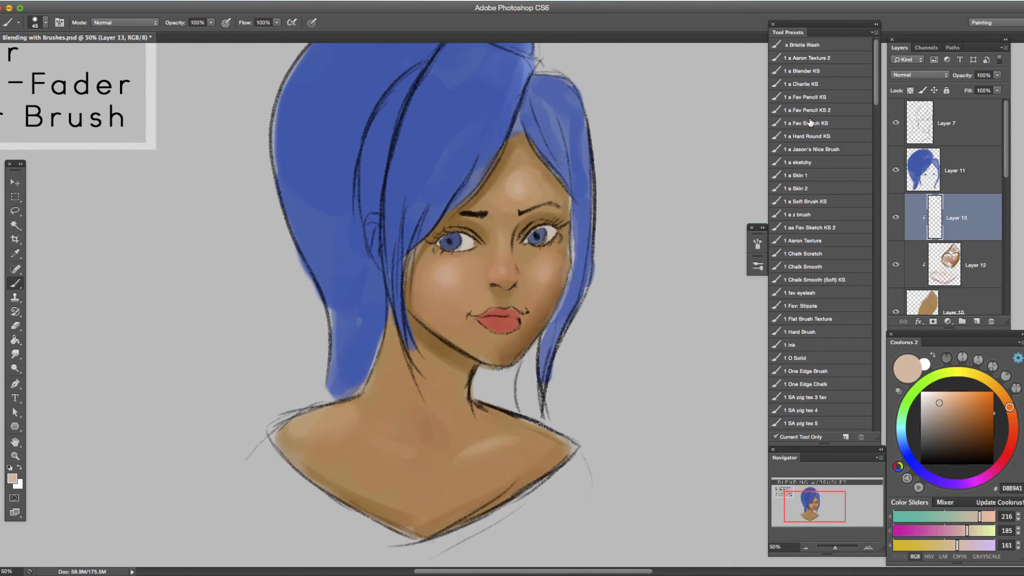
pyautogui.click(822, 71)
pyautogui.moveTo(454, 410)
pyautogui.mouseDown()
pyautogui.moveTo(411, 497)
pyautogui.moveTo(491, 432)
pyautogui.mouseUp()
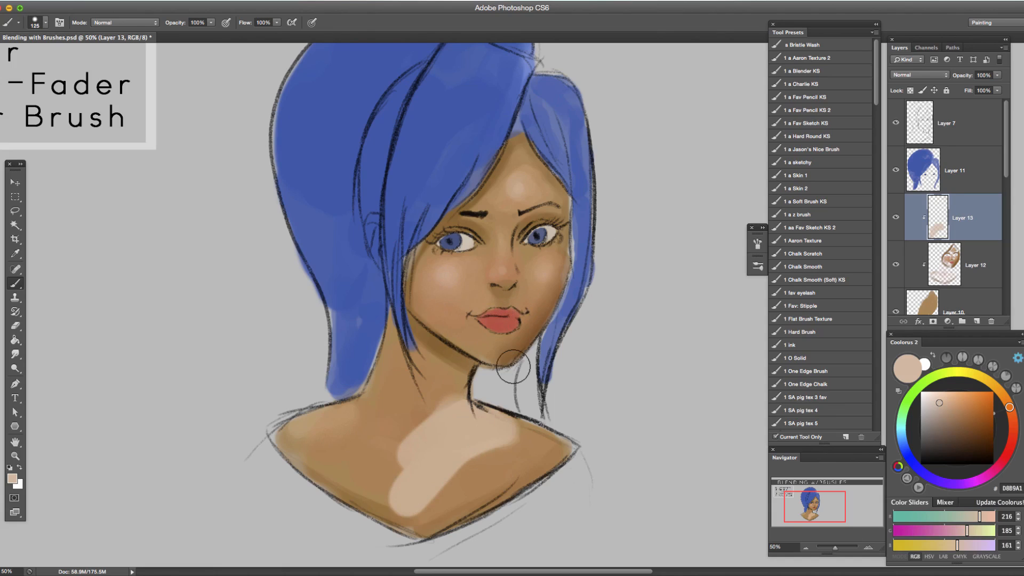
pyautogui.hotkey('ctrl', 'z')
# Choose dark brown 573217 and paint a shadow stroke along the jawline with the Brush tool at size 70.
pyautogui.press('[')
pyautogui.press('[')
pyautogui.press('[')
pyautogui.press('[')
pyautogui.press('[')
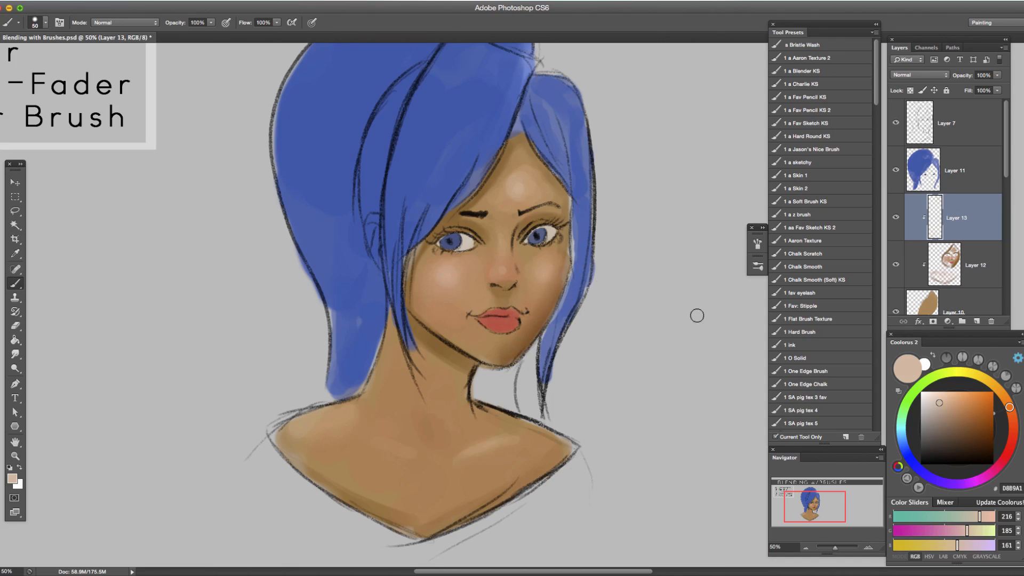
pyautogui.moveTo(943, 413); pyautogui.dragTo(971, 448)
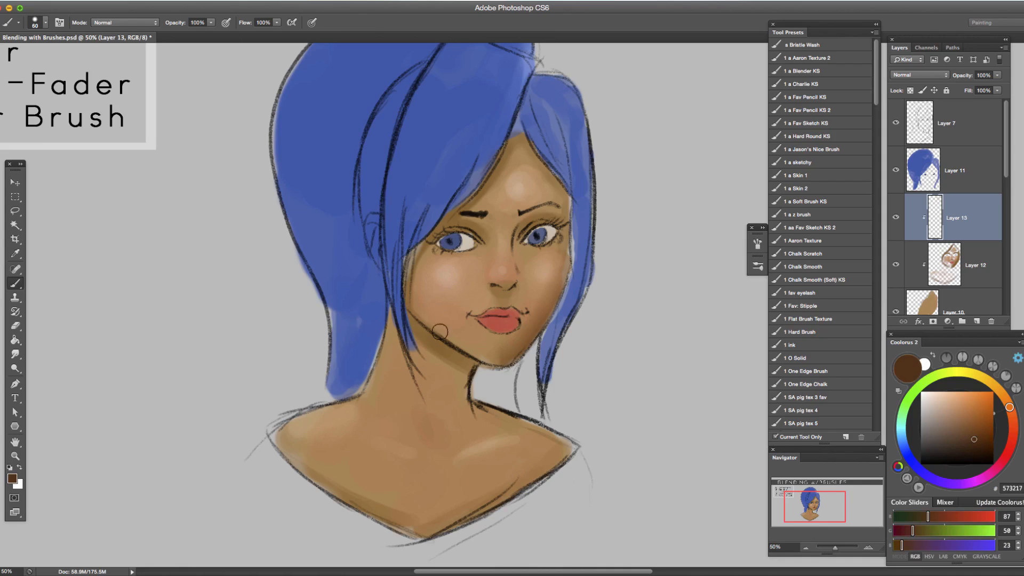
pyautogui.moveTo(405, 312); pyautogui.dragTo(482, 368)
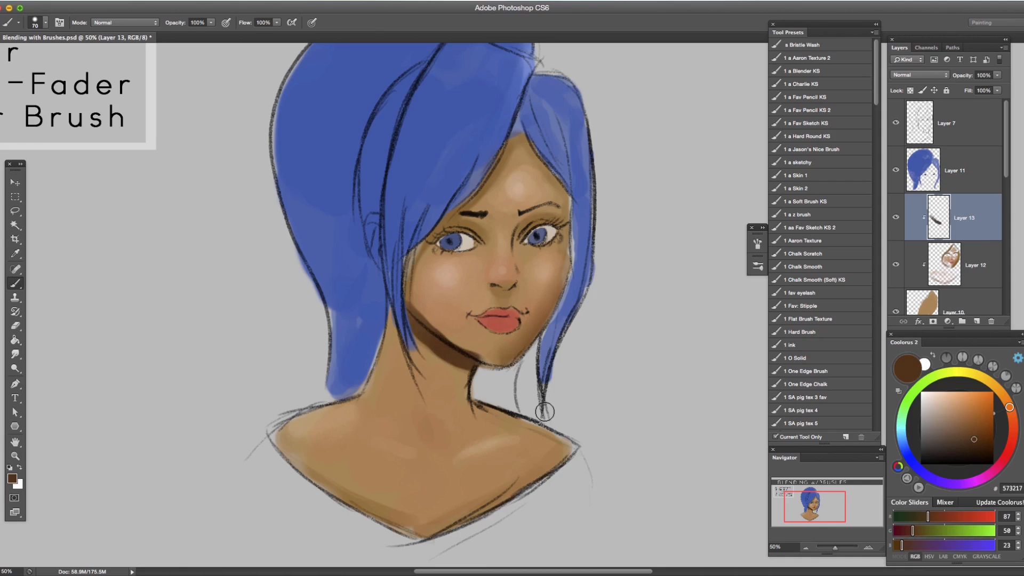
# Fade the jawline shadow stroke to 49% opacity in Normal mode.
pyautogui.press('super+shift+f')
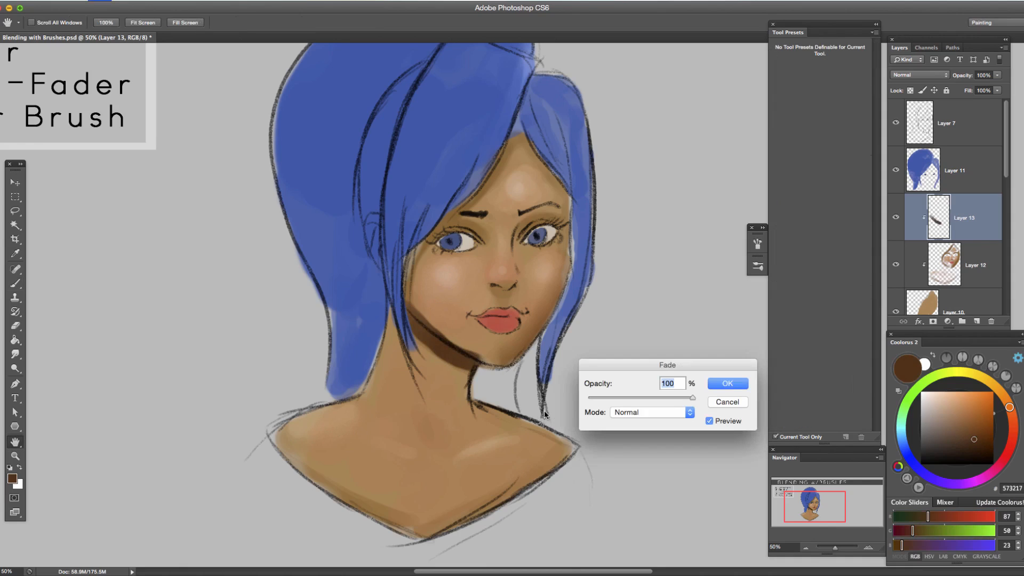
pyautogui.moveTo(688, 400); pyautogui.dragTo(666, 402)
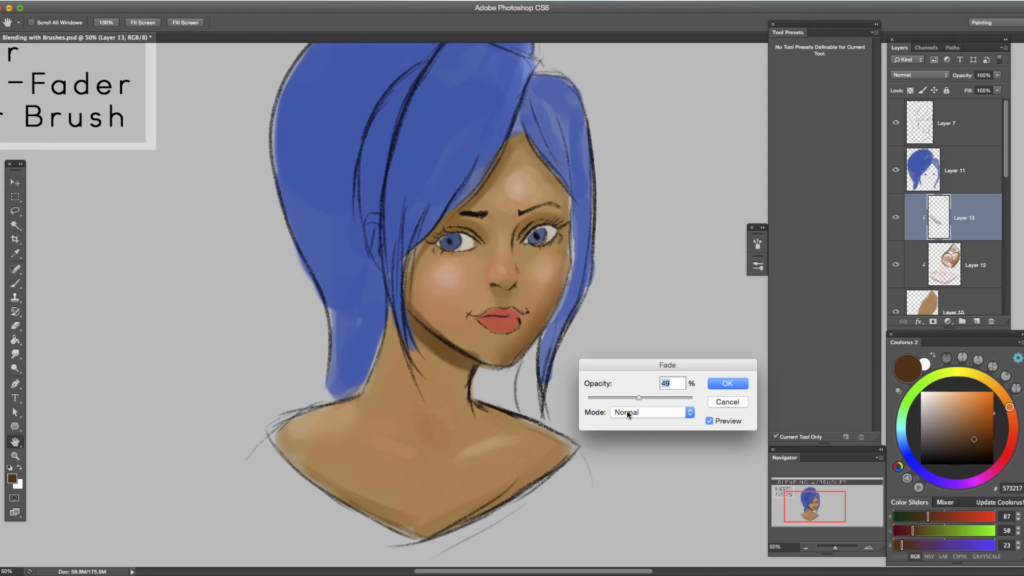
pyautogui.click(717, 385)
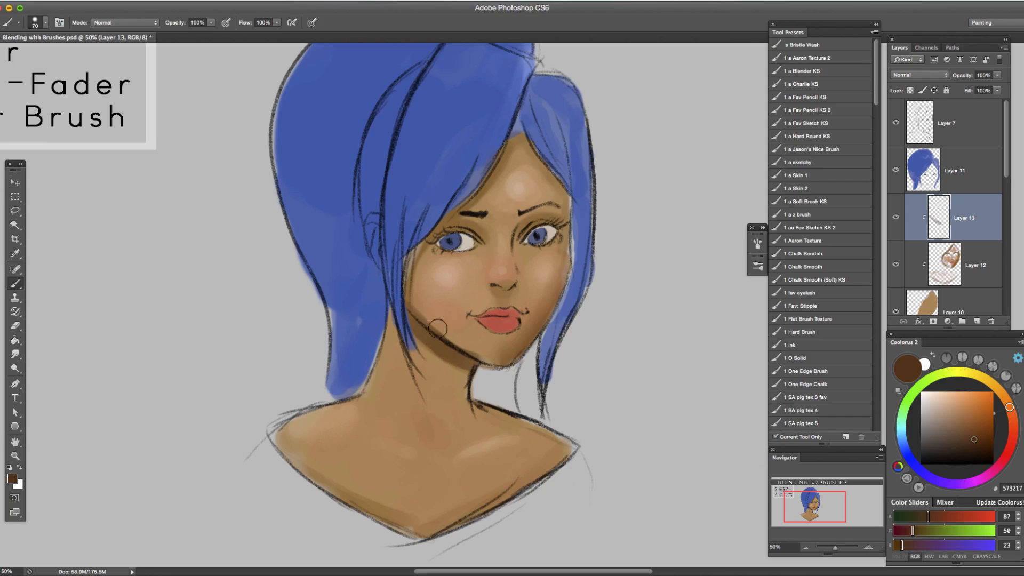
# Paint a 573217 dark brown stroke across the collarbone with the Brush tool at size 70.
pyautogui.press('e')
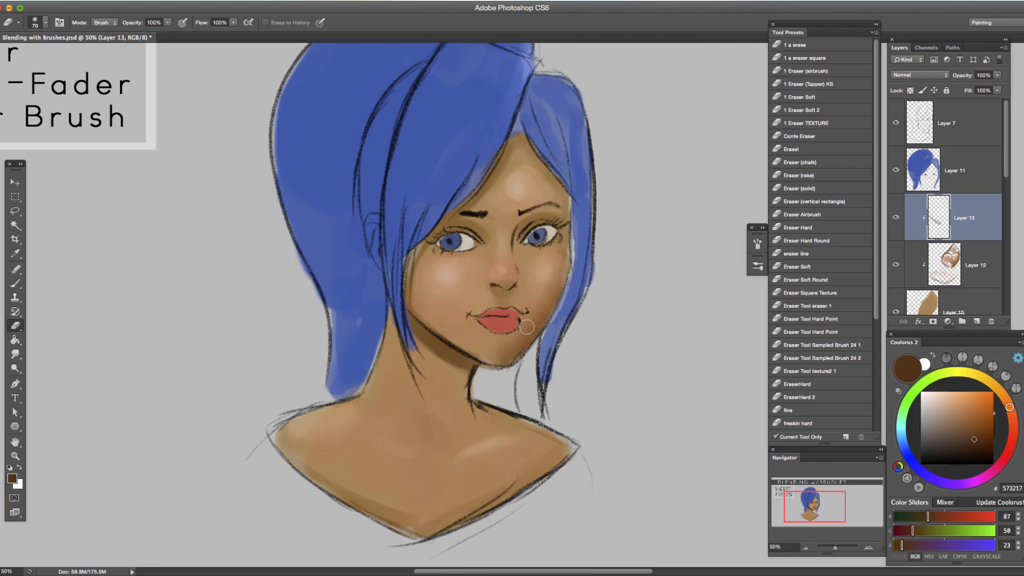
pyautogui.press('b')
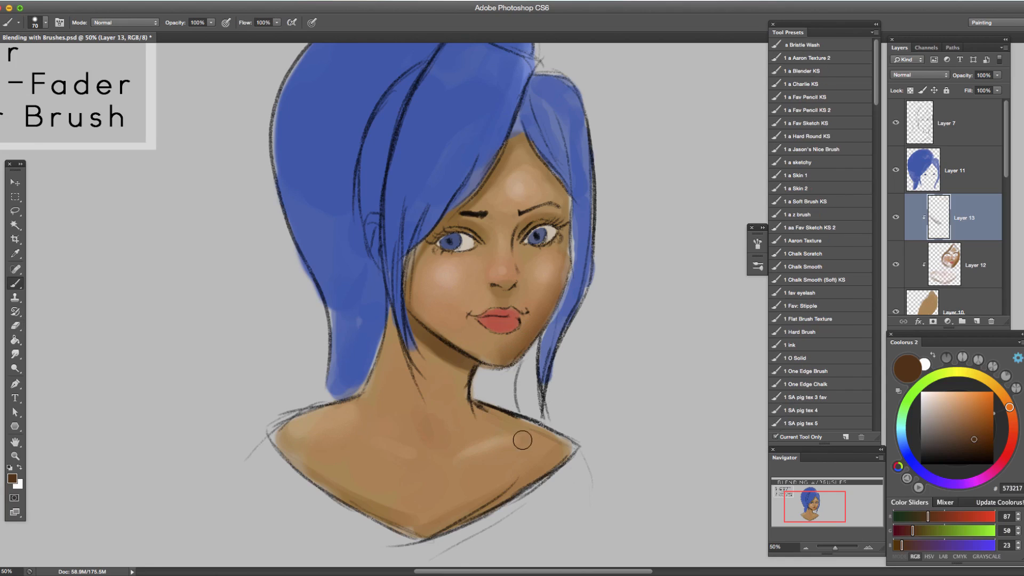
pyautogui.moveTo(530, 437); pyautogui.dragTo(418, 486)
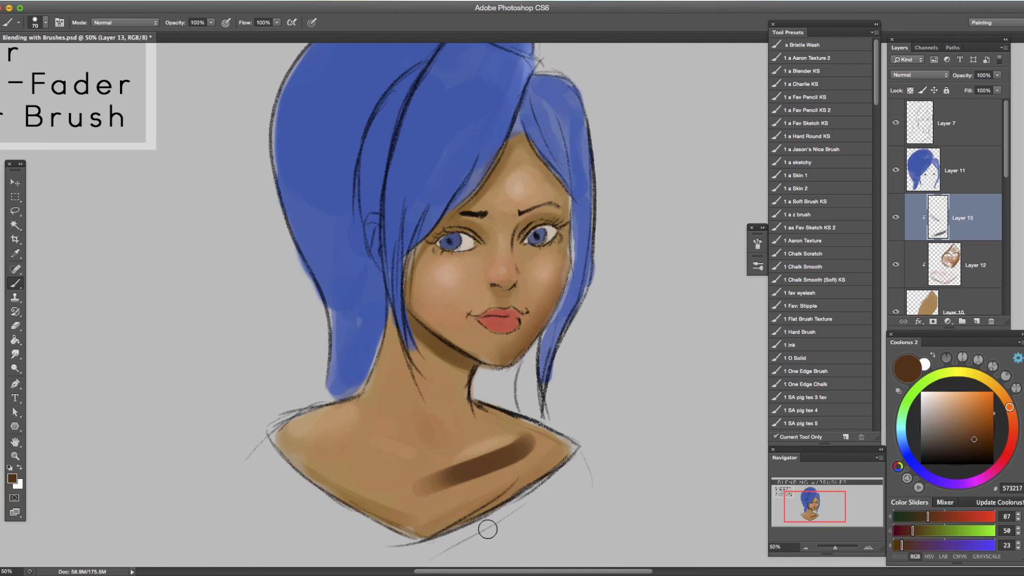
# Fade the dark collarbone stroke to 36% opacity in Normal mode.
pyautogui.press('super+shift+f')
pyautogui.moveTo(648, 405); pyautogui.dragTo(625, 401)
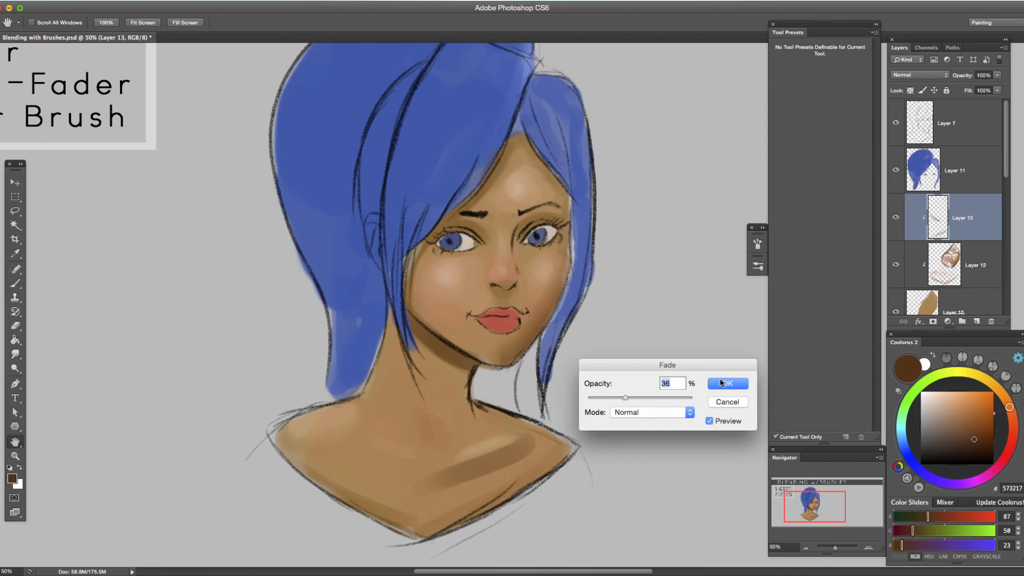
pyautogui.click(727, 383)
# Soften the faded collarbone shadow into the skin with the Eraser tool enlarged to size 100.
pyautogui.press('e')
pyautogui.press(']')
pyautogui.press(']')
pyautogui.press(']')
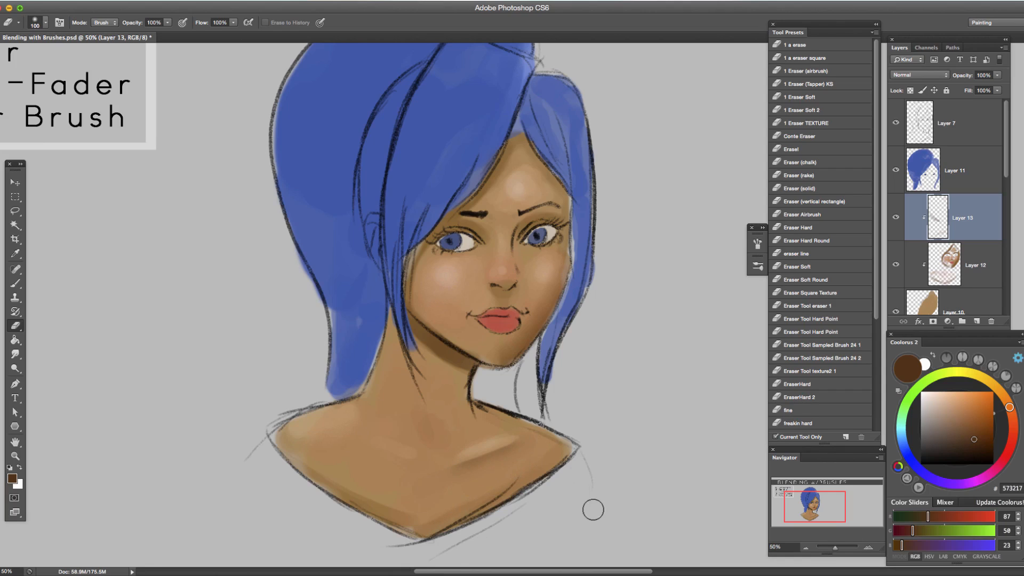
pyautogui.moveTo(283, 279)
pyautogui.mouseDown()
pyautogui.moveTo(517, 359)
pyautogui.moveTo(347, 283)
pyautogui.mouseUp()
pyautogui.moveTo(556, 409); pyautogui.dragTo(469, 378)
# Add a new layer above Layer 13 and switch to the Mixer Brush tool.
pyautogui.click(978, 321)
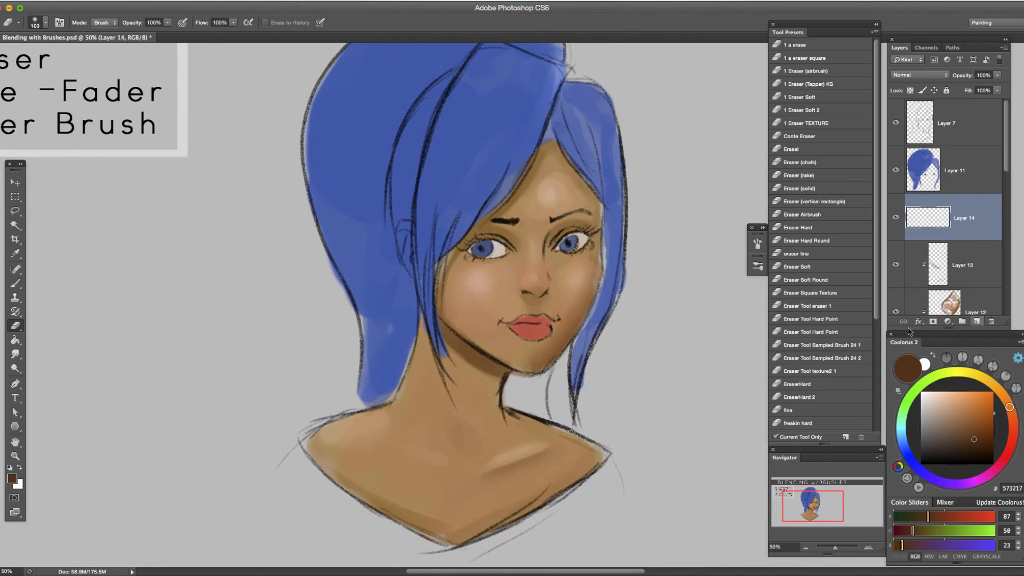
pyautogui.press('b')
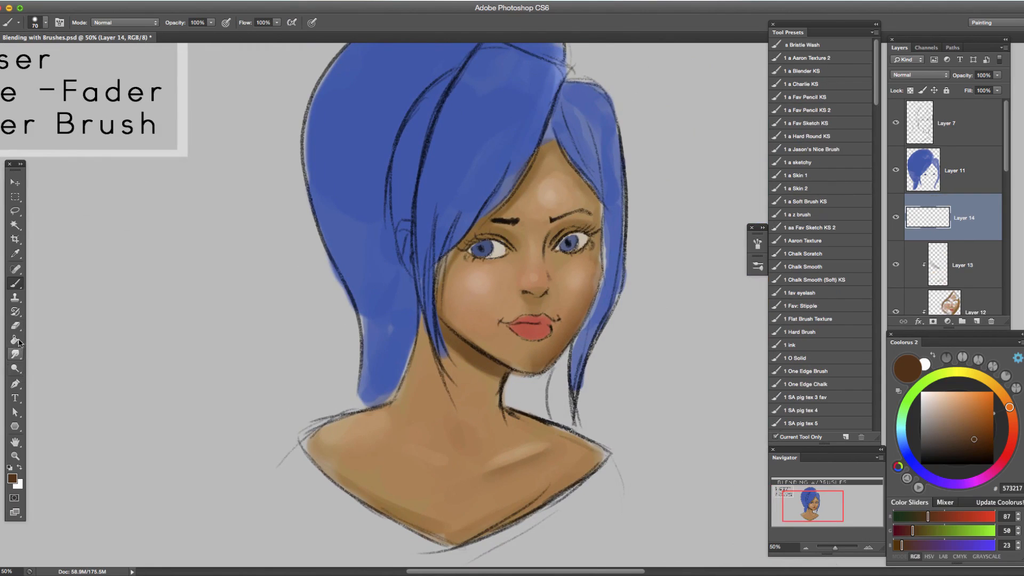
pyautogui.moveTo(18, 287)
pyautogui.mouseDown()
pyautogui.moveTo(49, 284)
pyautogui.moveTo(59, 314)
pyautogui.mouseUp()
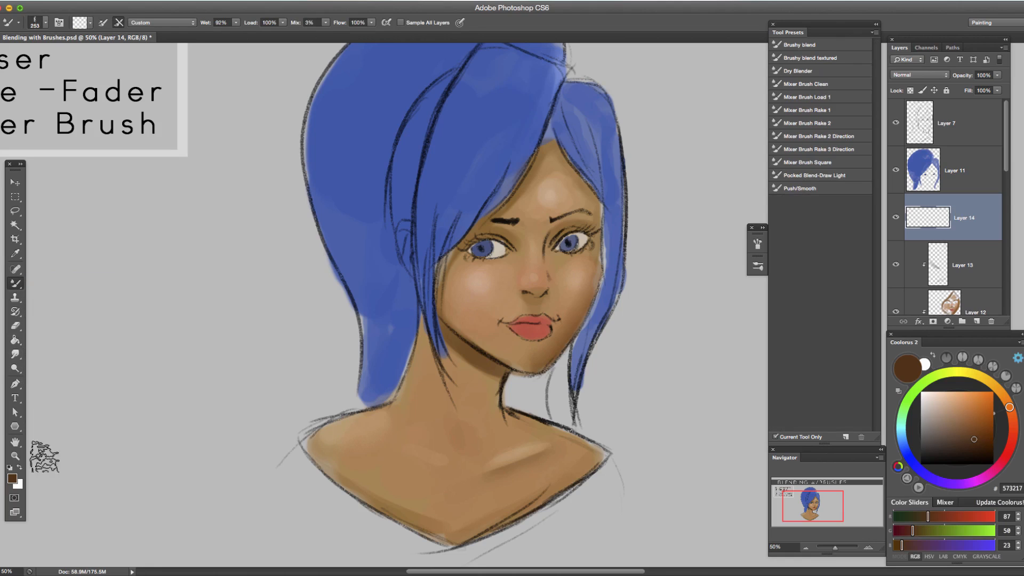
# Try the Brushy blend preset at a smaller size and choose the Mixer Brush Load 1 preset.
pyautogui.click(812, 47)
pyautogui.press('[')
pyautogui.press('[')
pyautogui.press('[')
pyautogui.press('[')
pyautogui.press('[')
pyautogui.press('[')
pyautogui.press('[')
pyautogui.press('[')
pyautogui.press('[')
pyautogui.press('[')
pyautogui.press('[')
pyautogui.press('[')
pyautogui.press('[')
pyautogui.press('[')
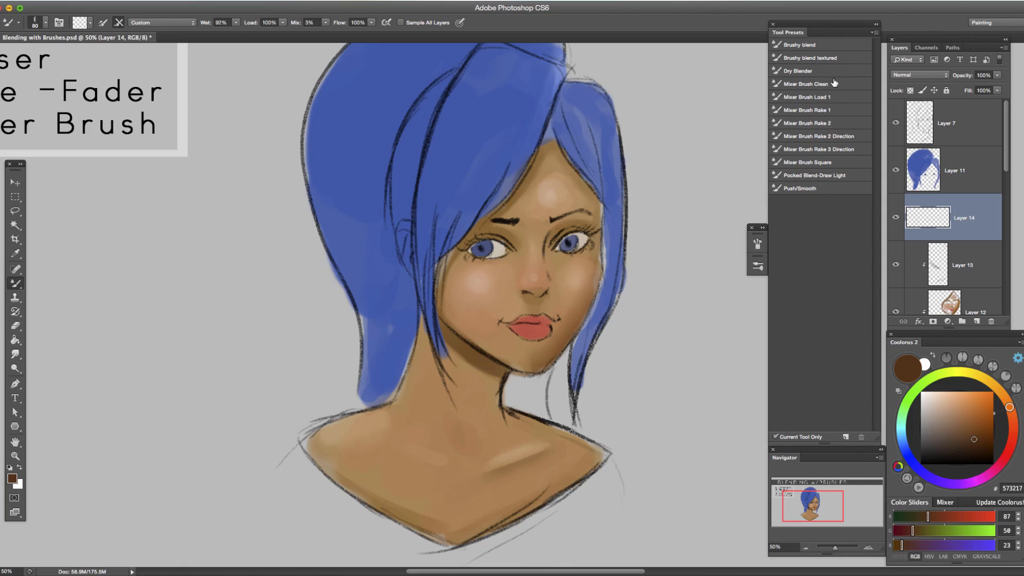
pyautogui.click(833, 100)
# Undo a dark test stroke and blend the skin under the collarbone highlight with the Mixer Brush, using sampled skin tones such as B07F4F.
pyautogui.moveTo(543, 457)
pyautogui.mouseDown()
pyautogui.moveTo(513, 490)
pyautogui.moveTo(550, 467)
pyautogui.mouseUp()
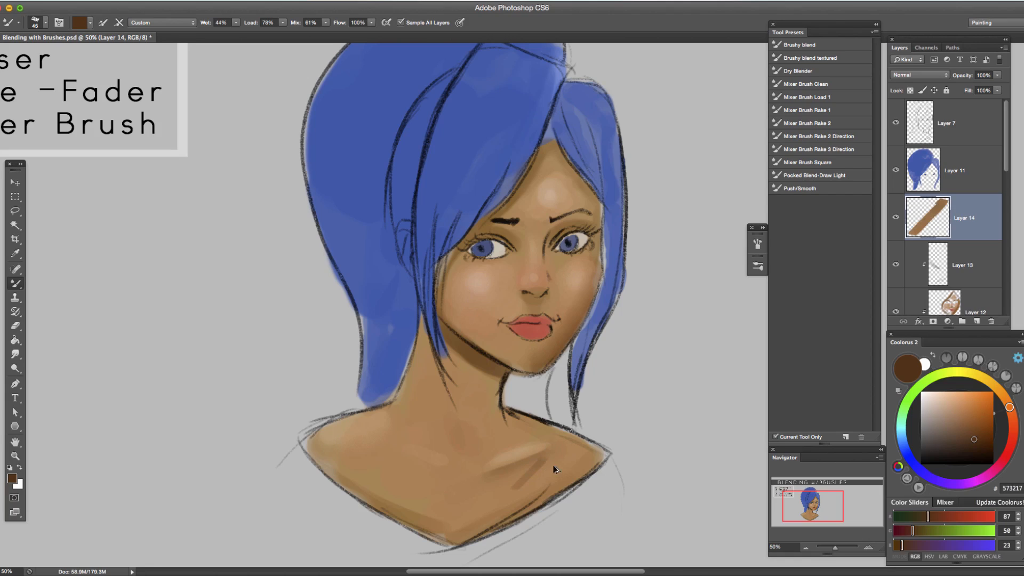
pyautogui.hotkey('ctrl', 'z')
pyautogui.keyDown('alt'); pyautogui.click(559, 456); pyautogui.keyUp('alt')
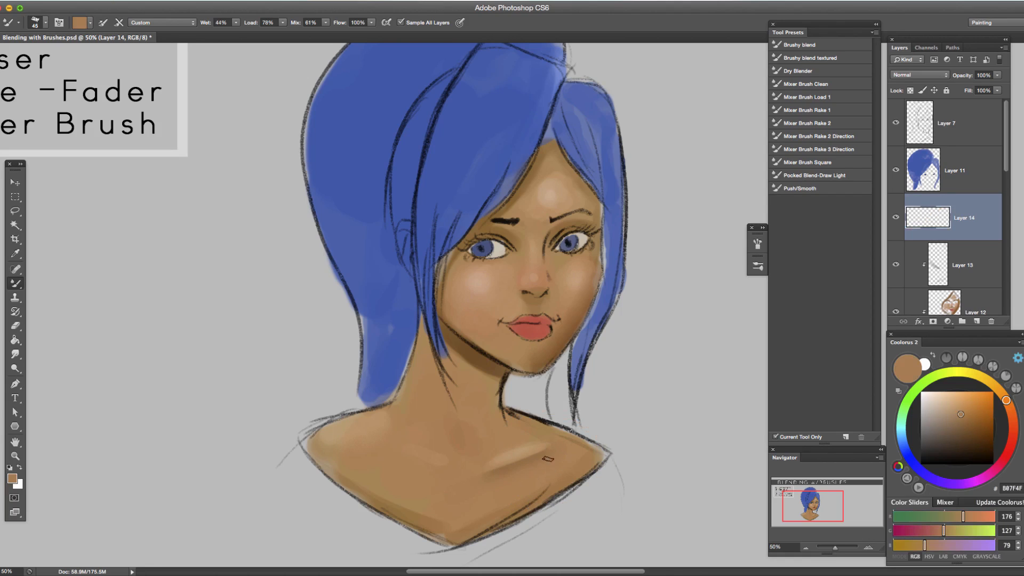
pyautogui.moveTo(537, 460); pyautogui.dragTo(513, 475)
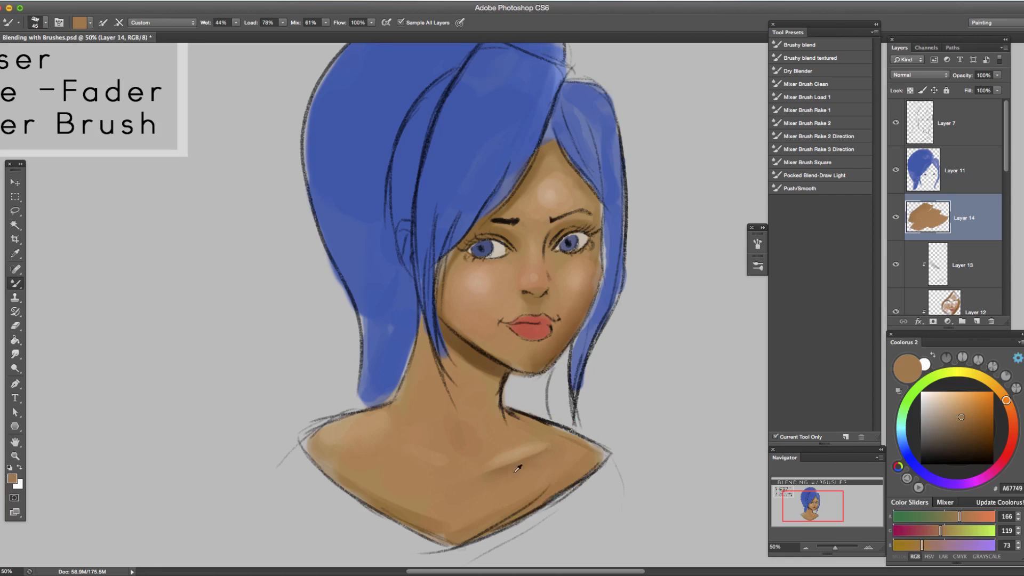
pyautogui.keyDown('alt'); pyautogui.click(522, 464); pyautogui.keyUp('alt')
pyautogui.keyDown('alt'); pyautogui.click(513, 461); pyautogui.keyUp('alt')
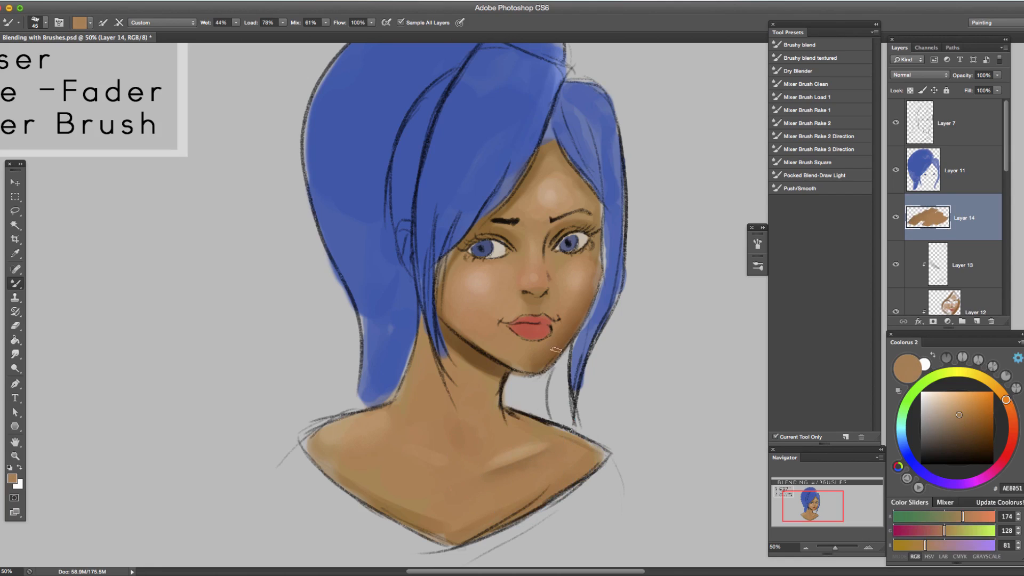
pyautogui.keyDown('alt'); pyautogui.click(521, 441); pyautogui.keyUp('alt')
pyautogui.keyDown('alt'); pyautogui.click(521, 431); pyautogui.keyUp('alt')
# Try blending a 3658AA blue stroke sampled from the hair into the chest skin, working over it with sampled AF7D49.
pyautogui.keyDown('alt'); pyautogui.click(463, 168); pyautogui.keyUp('alt')
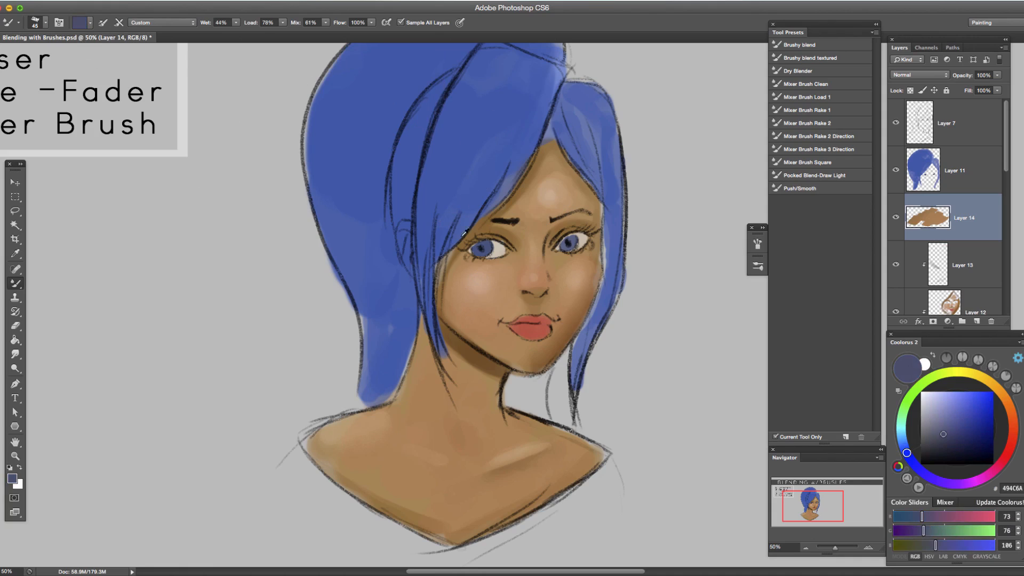
pyautogui.keyDown('alt'); pyautogui.click(507, 165); pyautogui.keyUp('alt')
pyautogui.keyDown('alt'); pyautogui.click(416, 141); pyautogui.keyUp('alt')
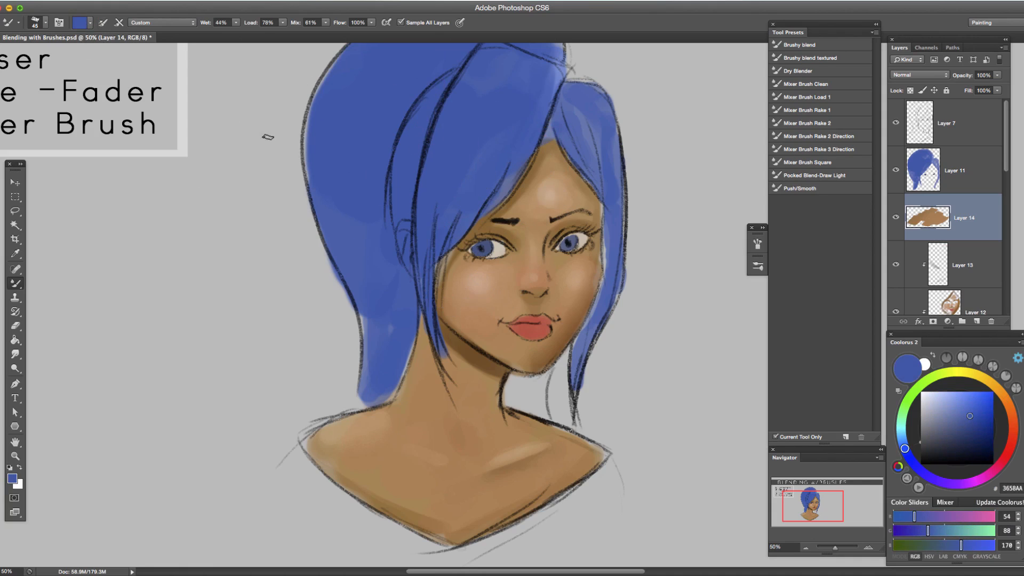
pyautogui.moveTo(560, 467); pyautogui.dragTo(519, 493)
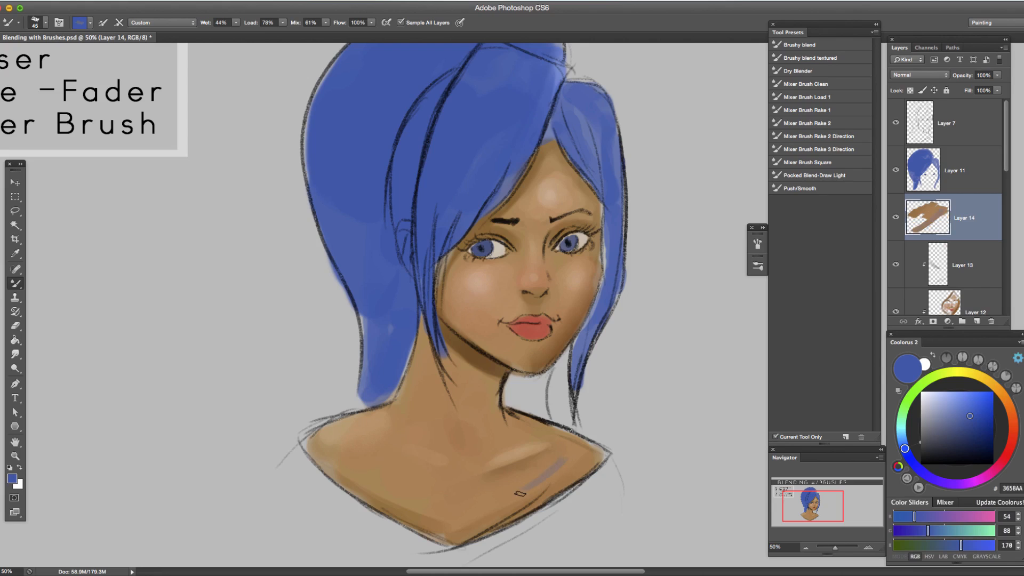
pyautogui.keyDown('alt'); pyautogui.click(575, 465); pyautogui.keyUp('alt')
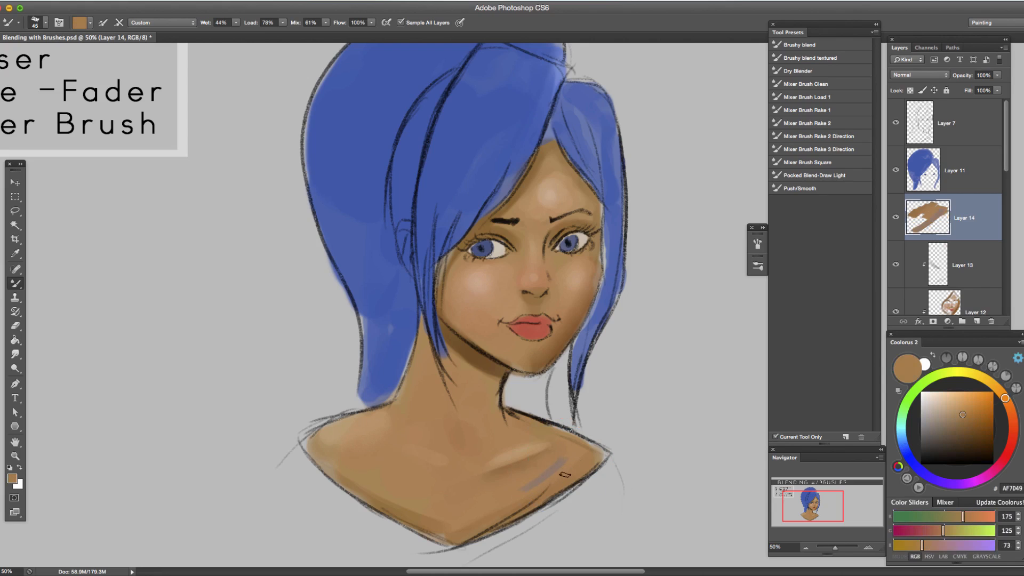
pyautogui.moveTo(519, 487); pyautogui.dragTo(618, 434)
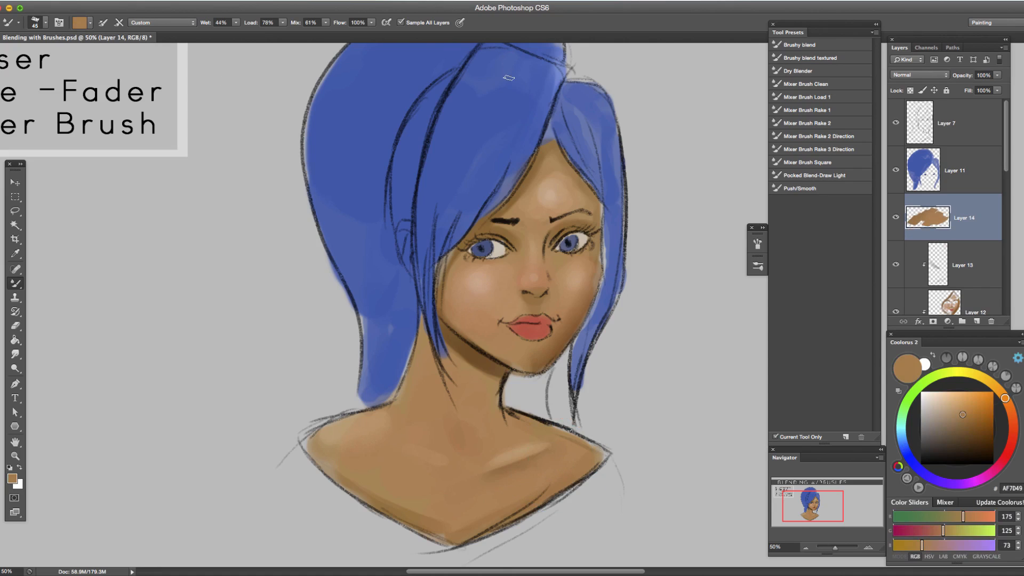
# Blend the forehead highlight with the Mixer Brush, resampling nearby skin tones such as D0A985, BD8F64 and C79B75.
pyautogui.keyDown('alt'); pyautogui.click(554, 193); pyautogui.keyUp('alt')
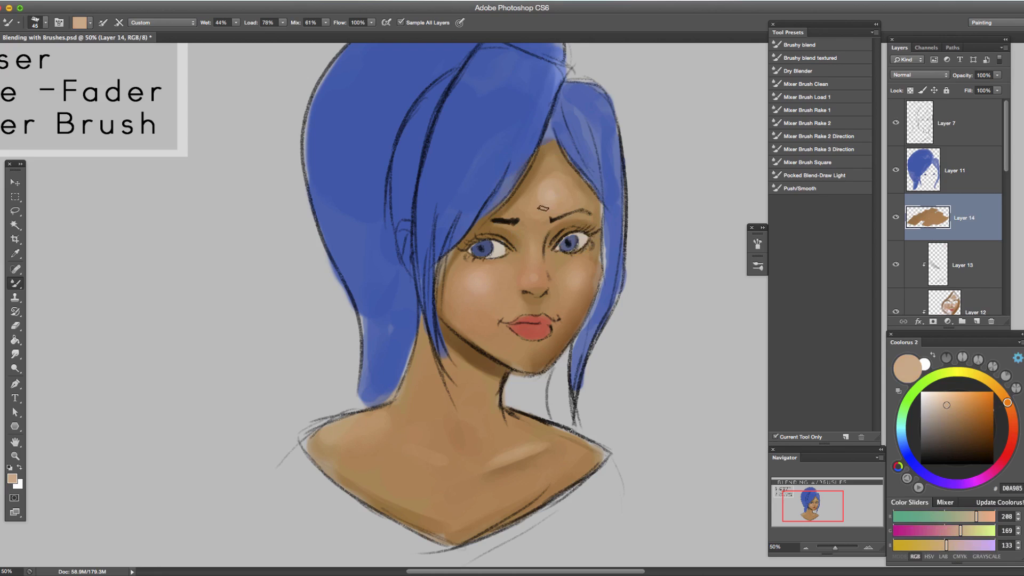
pyautogui.click(542, 207)
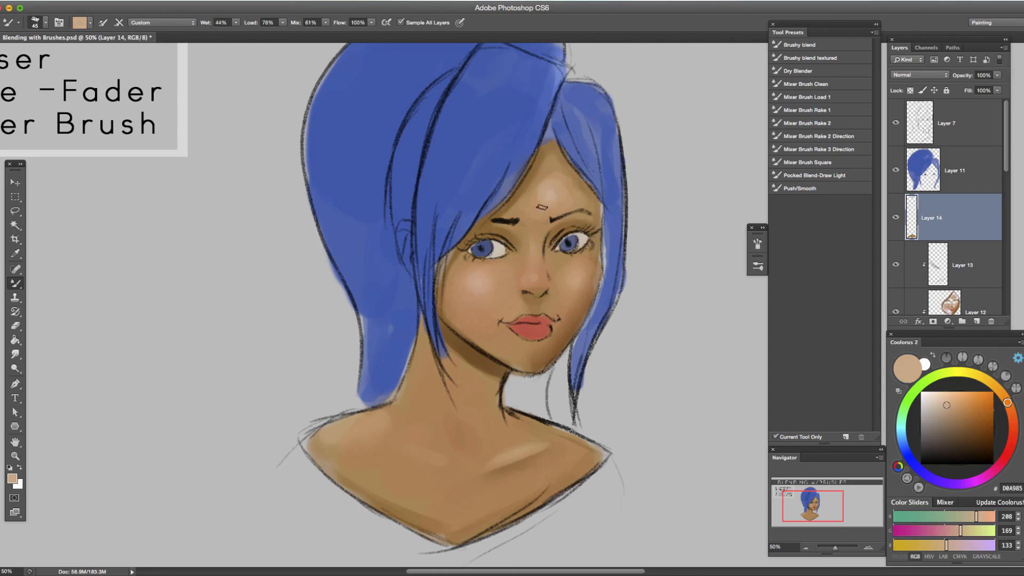
pyautogui.keyDown('alt'); pyautogui.click(544, 180); pyautogui.keyUp('alt')
pyautogui.keyDown('alt'); pyautogui.click(558, 181); pyautogui.keyUp('alt')
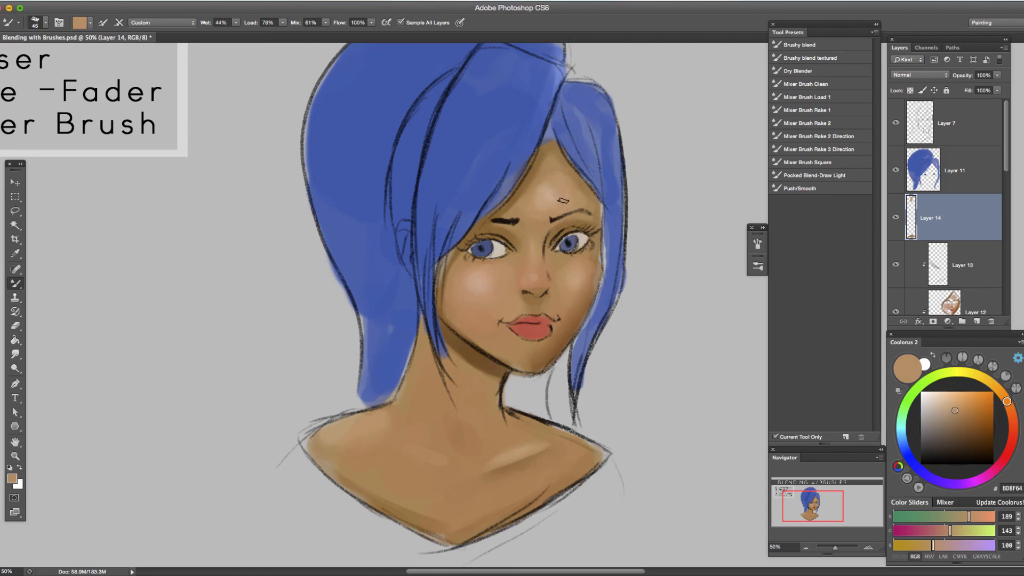
pyautogui.keyDown('alt'); pyautogui.click(547, 200); pyautogui.keyUp('alt')
pyautogui.keyDown('alt'); pyautogui.click(544, 198); pyautogui.keyUp('alt')
pyautogui.keyDown('alt'); pyautogui.click(533, 204); pyautogui.keyUp('alt')
pyautogui.keyDown('alt'); pyautogui.click(539, 194); pyautogui.keyUp('alt')
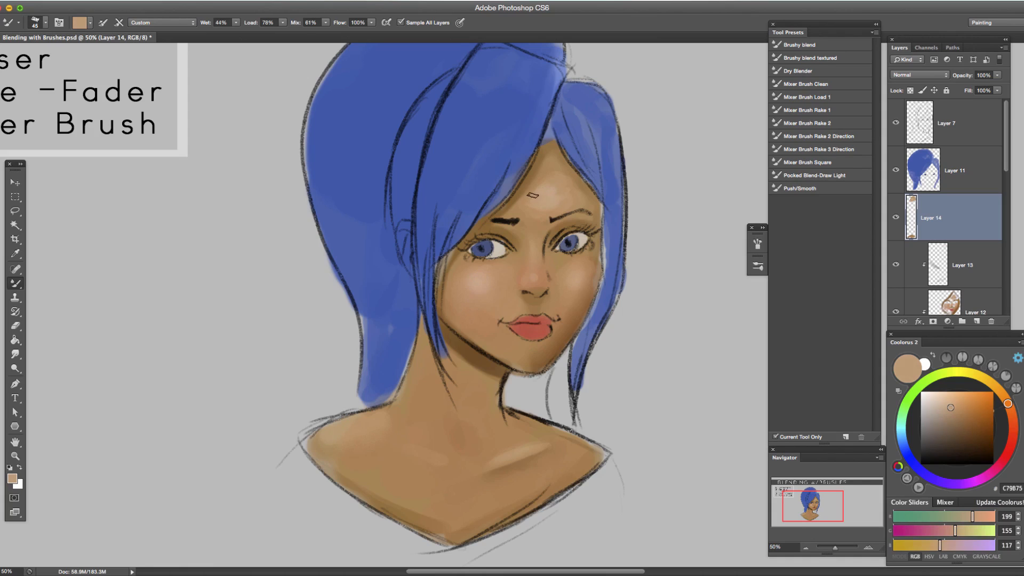
pyautogui.keyDown('alt'); pyautogui.click(548, 206); pyautogui.keyUp('alt')
pyautogui.keyDown('alt'); pyautogui.click(557, 200); pyautogui.keyUp('alt')
pyautogui.keyDown('alt'); pyautogui.click(554, 192); pyautogui.keyUp('alt')
pyautogui.keyDown('alt'); pyautogui.click(543, 184); pyautogui.keyUp('alt')
# Choose the Mixer Brush Rake 2 preset and blend the forehead with sampled tones such as BB8D61 and C79E77.
pyautogui.click(830, 123)
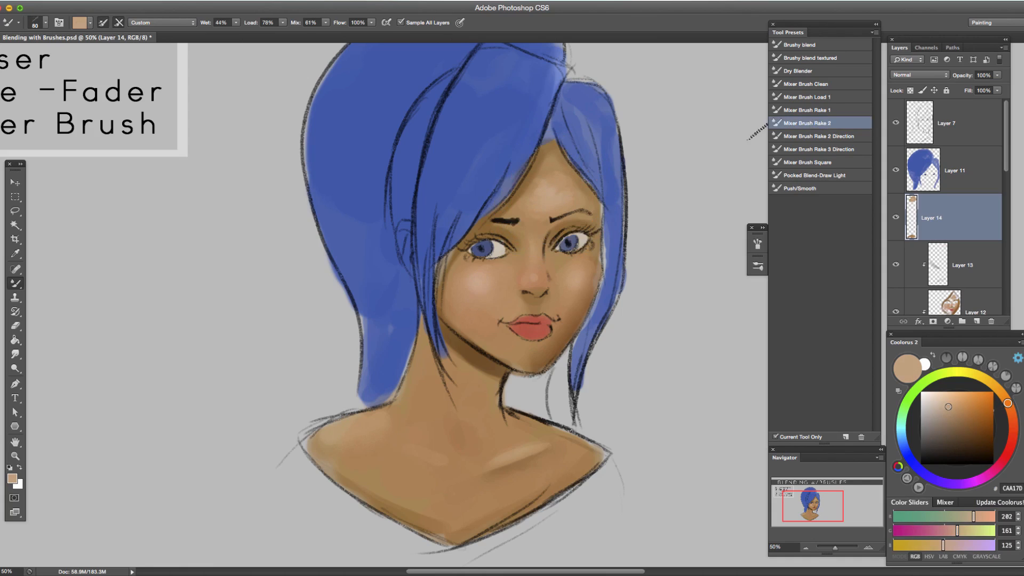
pyautogui.keyDown('alt'); pyautogui.click(558, 180); pyautogui.keyUp('alt')
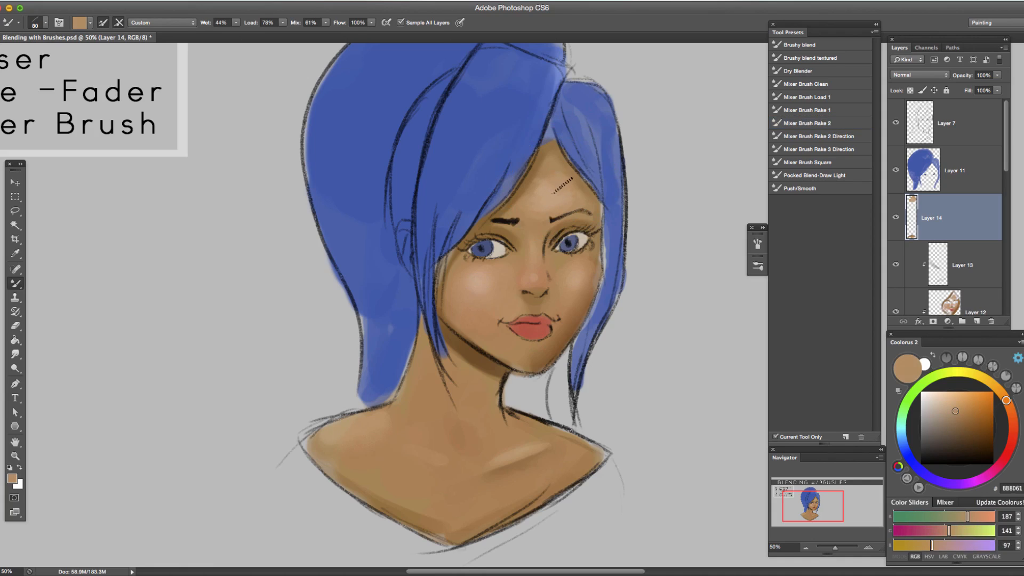
pyautogui.keyDown('alt'); pyautogui.click(529, 200); pyautogui.keyUp('alt')
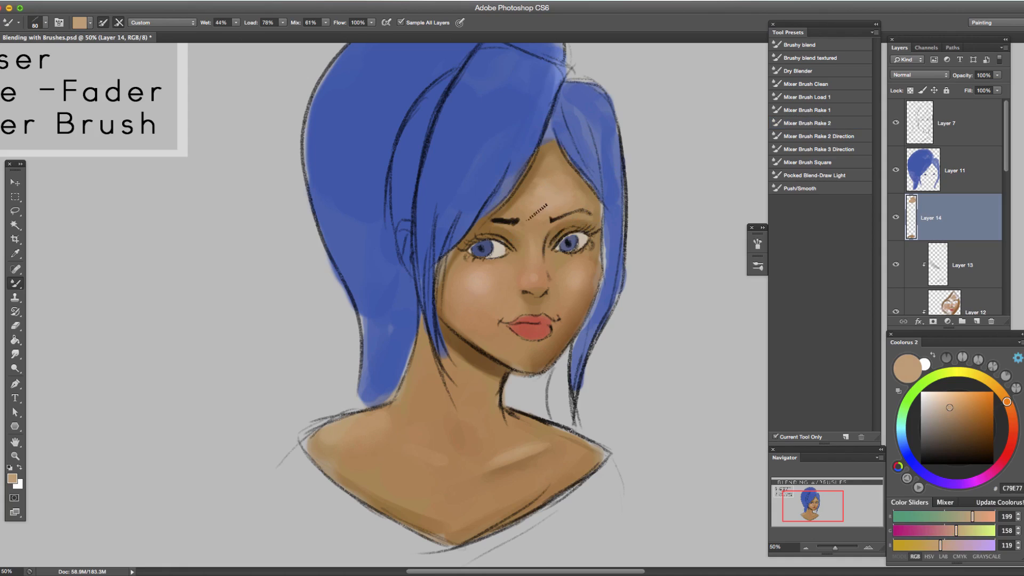
pyautogui.keyDown('alt'); pyautogui.click(557, 211); pyautogui.keyUp('alt')
# Blend the collarbone highlight with the rake Mixer Brush, using sampled skin tones such as AE7D4E and A37148.
pyautogui.keyDown('alt'); pyautogui.click(525, 452); pyautogui.keyUp('alt')
pyautogui.keyDown('alt'); pyautogui.click(531, 468); pyautogui.keyUp('alt')
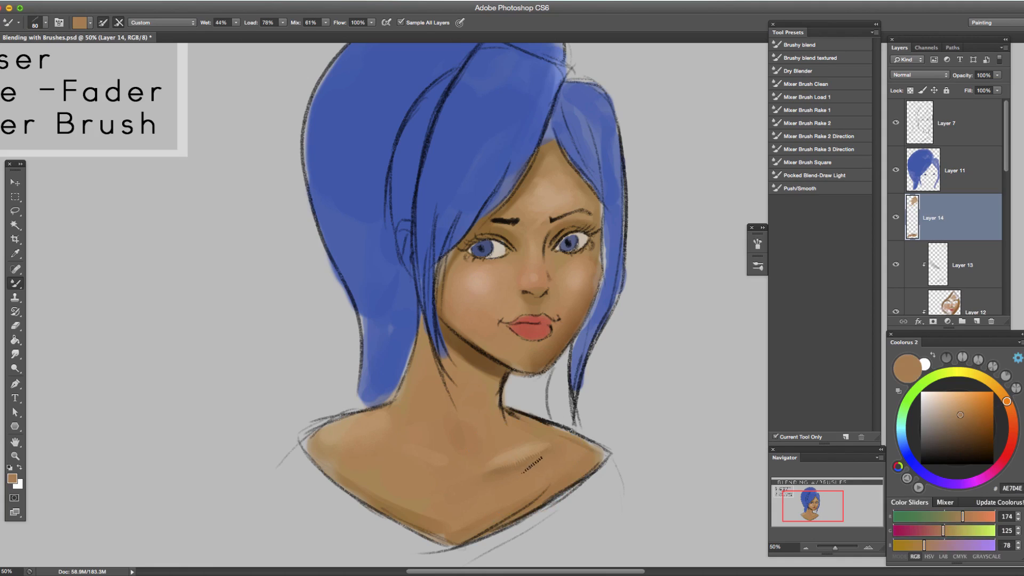
pyautogui.keyDown('alt'); pyautogui.click(519, 468); pyautogui.keyUp('alt')
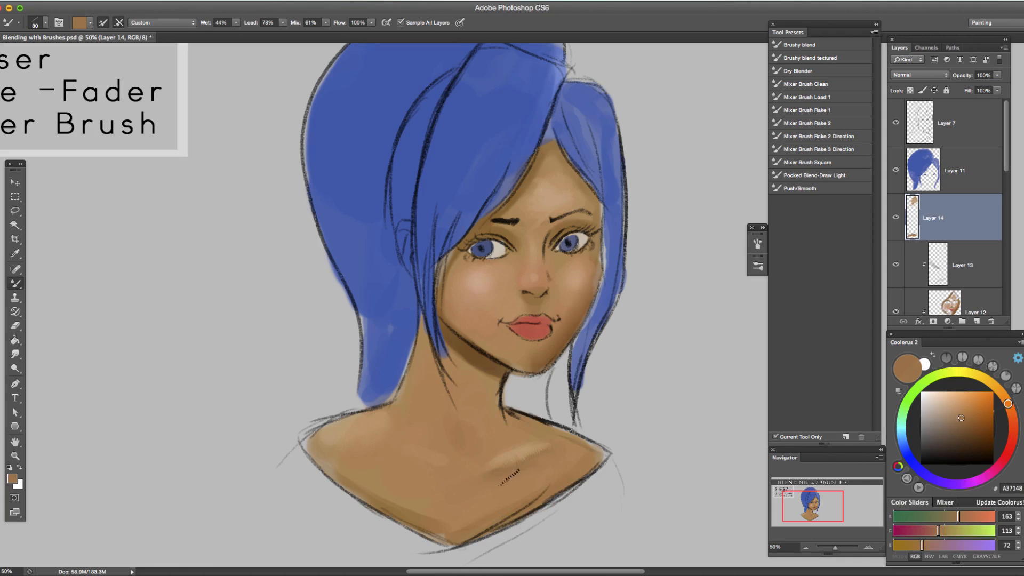
pyautogui.keyDown('alt'); pyautogui.click(524, 457); pyautogui.keyUp('alt')
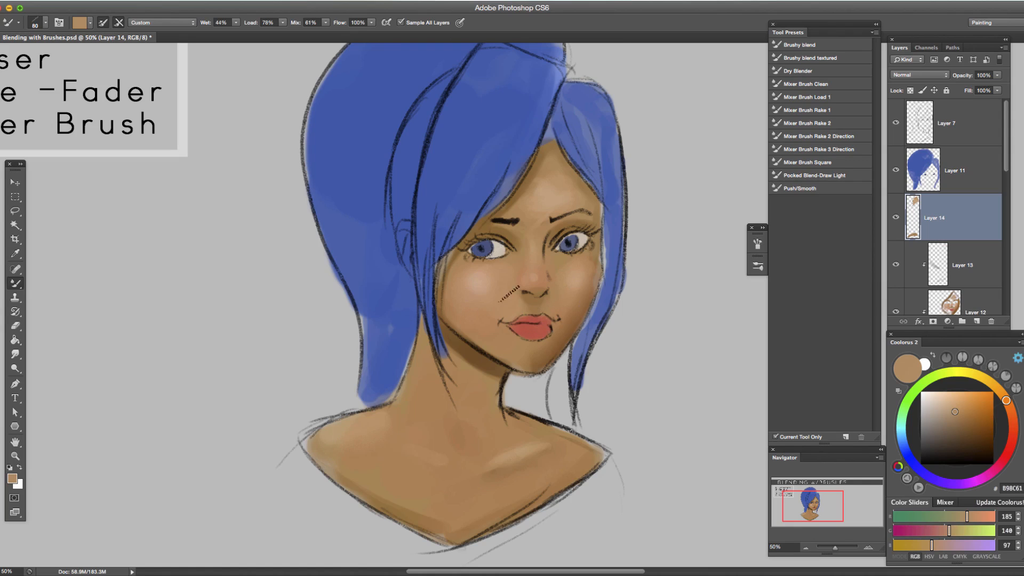
# Switch to the Brush tool, sample cheek tone CFA078, and load the 1 a Blender KS preset at size 45.
pyautogui.click(805, 548)
pyautogui.click(869, 547)
pyautogui.moveTo(389, 400); pyautogui.dragTo(541, 393)
pyautogui.hotkey('shift', 'b')
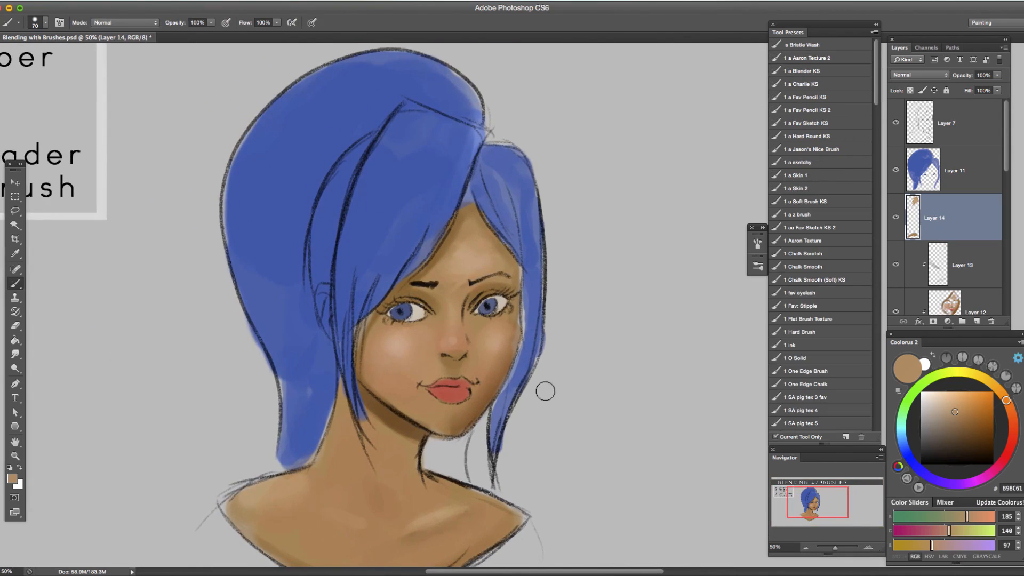
pyautogui.click(807, 548)
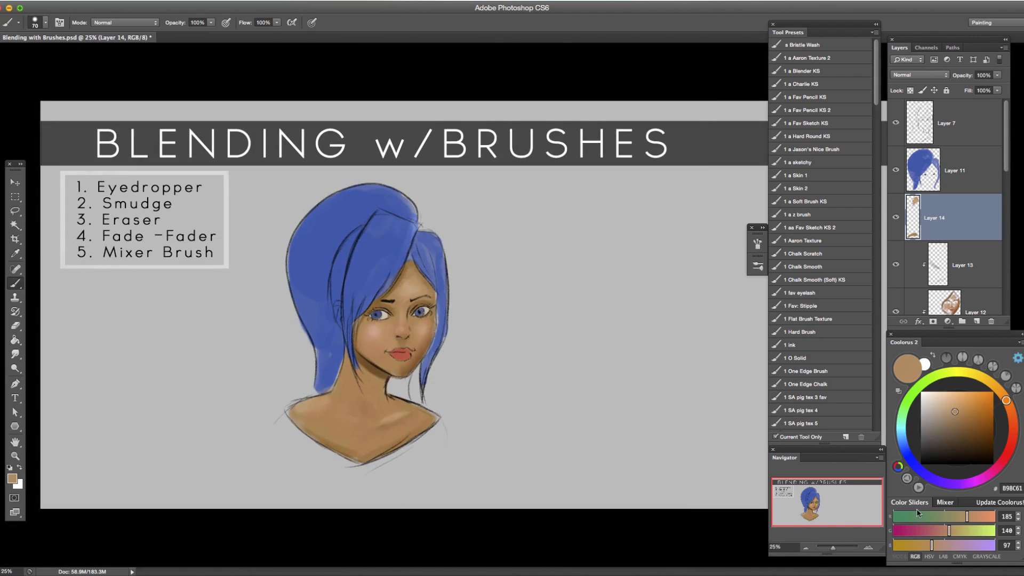
pyautogui.click(869, 549)
pyautogui.moveTo(414, 419); pyautogui.dragTo(508, 393)
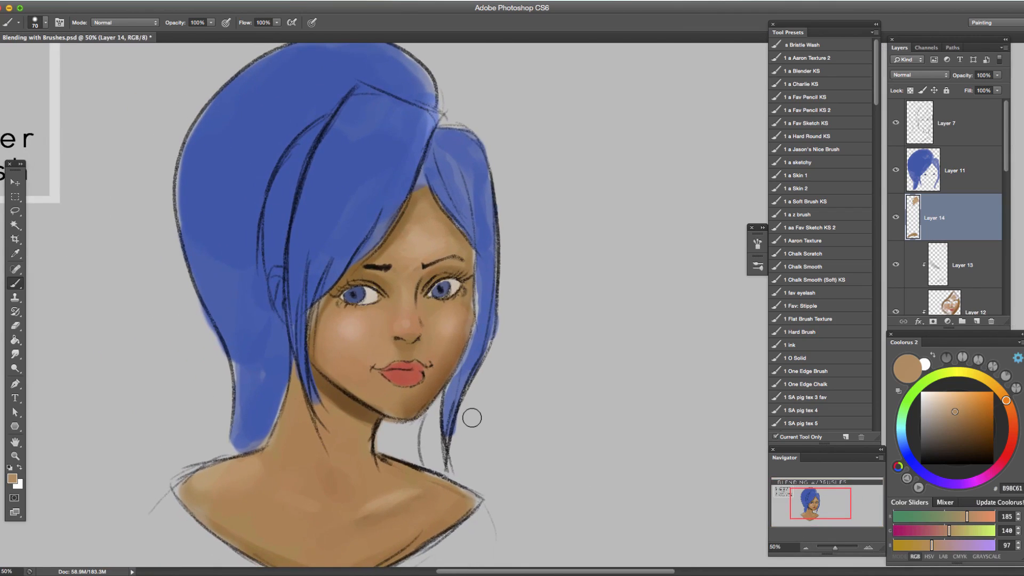
pyautogui.keyDown('alt'); pyautogui.click(453, 319); pyautogui.keyUp('alt')
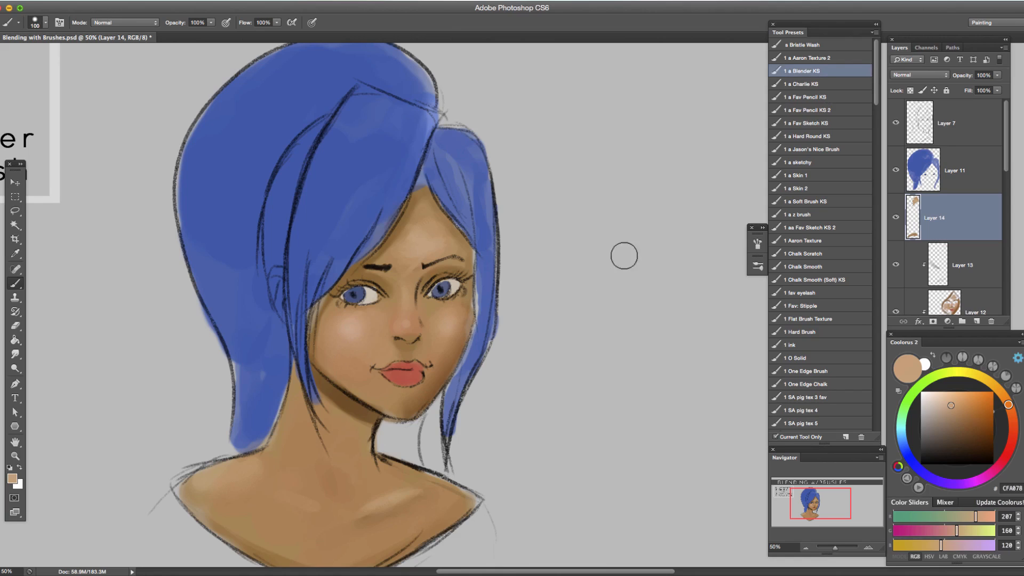
pyautogui.press('[')
pyautogui.press('[')
pyautogui.press('[')
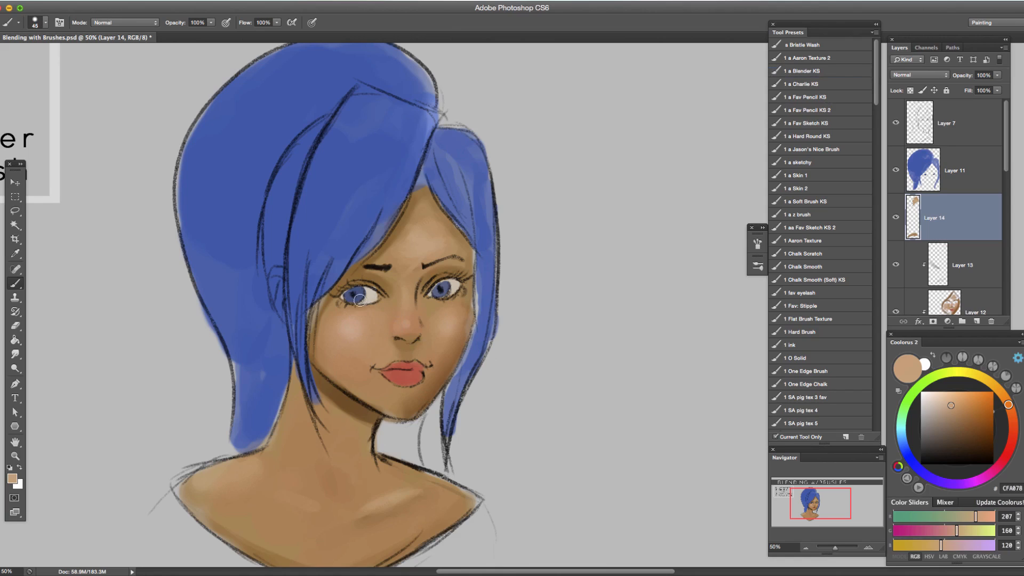
# Add a new layer above the hair on Layer 11 and clip it to that layer.
pyautogui.click(962, 176)
pyautogui.click(977, 321)
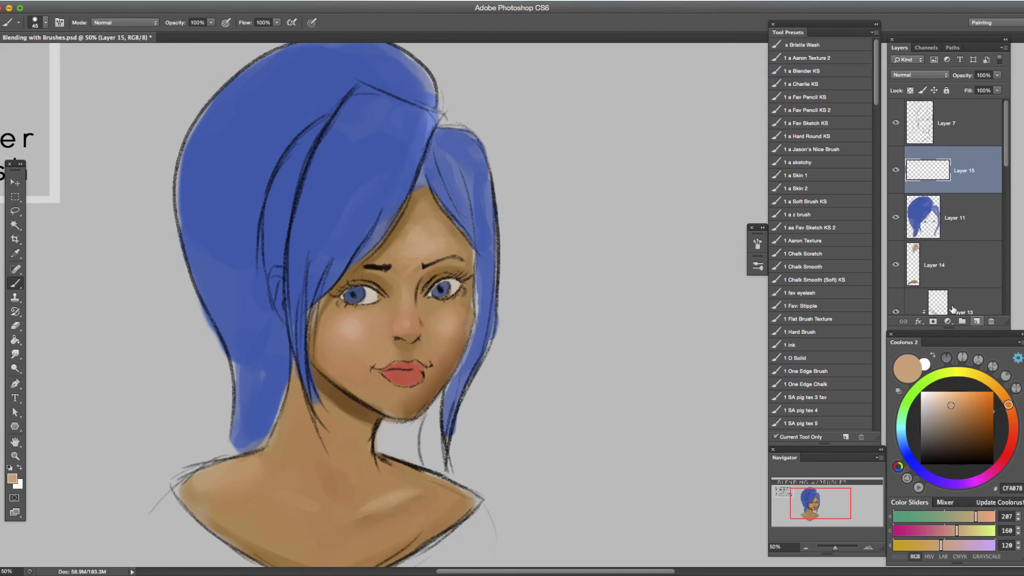
pyautogui.keyDown('alt'); pyautogui.click(963, 193); pyautogui.keyUp('alt')
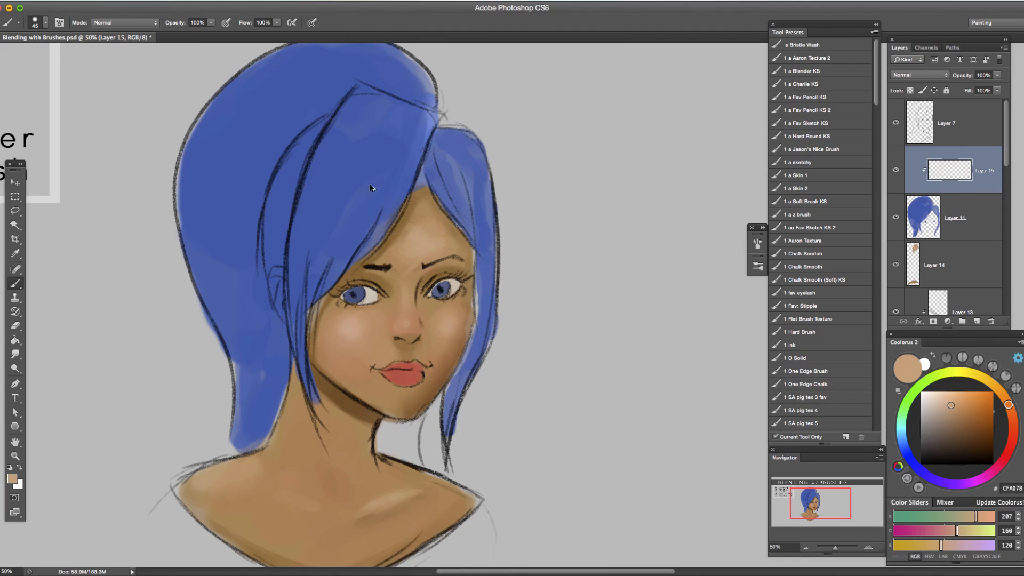
# Sample hair blue 3658AA, pick a lighter blue and paint highlight strokes down the fringe with a larger brush.
pyautogui.keyDown('alt'); pyautogui.click(373, 146); pyautogui.keyUp('alt')
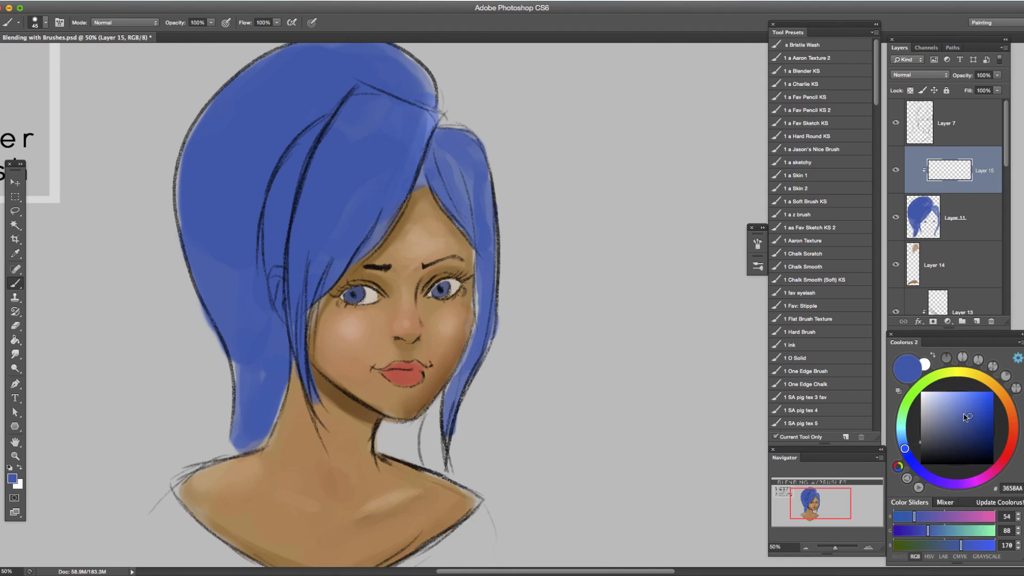
pyautogui.click(955, 406)
pyautogui.moveTo(359, 109)
pyautogui.mouseDown()
pyautogui.moveTo(316, 177)
pyautogui.moveTo(350, 119)
pyautogui.moveTo(317, 163)
pyautogui.moveTo(310, 197)
pyautogui.moveTo(363, 127)
pyautogui.moveTo(322, 208)
pyautogui.mouseUp()
pyautogui.press(']')
pyautogui.press(']')
pyautogui.press(']')
pyautogui.moveTo(383, 142); pyautogui.dragTo(338, 213)
# Pick dark blue 213568 and paint shadow strands along the fringe edge beside the forehead, varying the brush size.
pyautogui.click(970, 434)
pyautogui.press('[')
pyautogui.press('[')
pyautogui.press('[')
pyautogui.press('[')
pyautogui.press('[')
pyautogui.press('[')
pyautogui.moveTo(424, 141); pyautogui.dragTo(410, 163)
# Shade the outer fringe, its forehead edge and the hair lock beside the far cheek with dark blue 213568.
pyautogui.press('[')
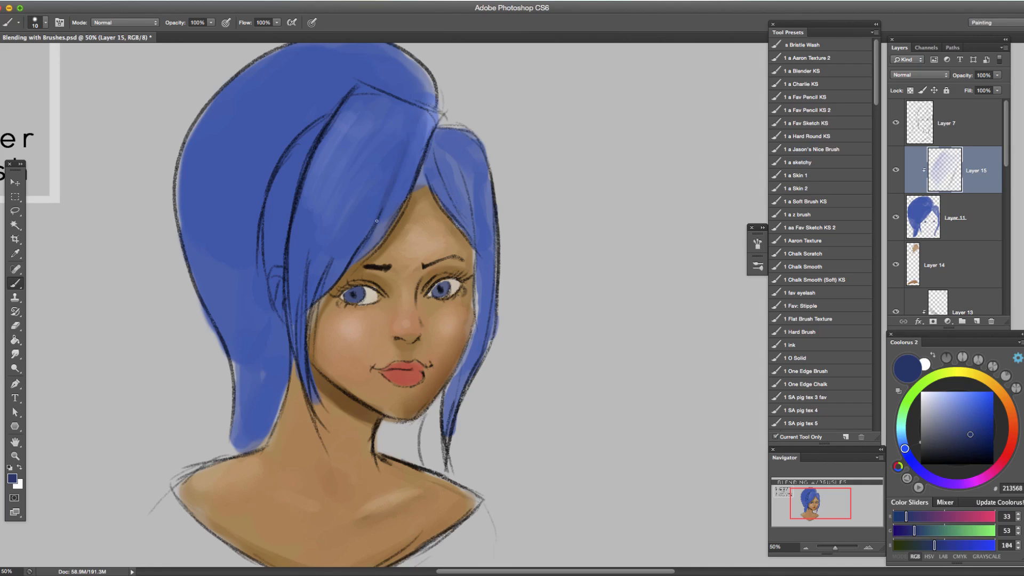
pyautogui.press(']')
pyautogui.press(']')
pyautogui.press(']')
pyautogui.moveTo(416, 126); pyautogui.dragTo(371, 228)
pyautogui.press(']')
pyautogui.press(']')
pyautogui.press(']')
pyautogui.press(']')
pyautogui.moveTo(335, 164)
pyautogui.mouseDown()
pyautogui.moveTo(299, 240)
pyautogui.moveTo(293, 282)
pyautogui.mouseUp()
pyautogui.press('[')
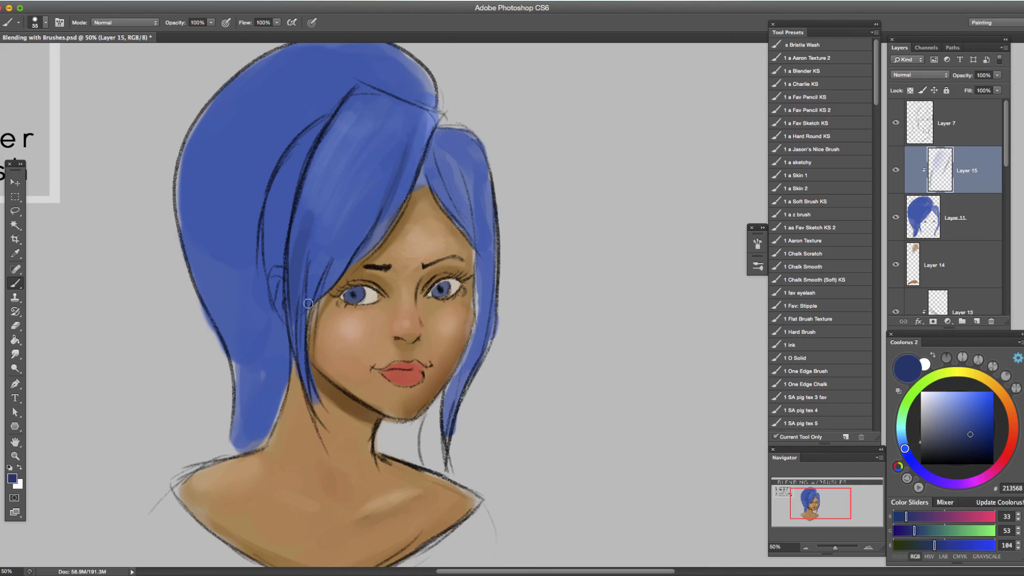
pyautogui.press(']')
pyautogui.moveTo(431, 137); pyautogui.dragTo(392, 227)
pyautogui.moveTo(424, 161)
pyautogui.mouseDown()
pyautogui.moveTo(372, 254)
pyautogui.moveTo(464, 220)
pyautogui.moveTo(481, 259)
pyautogui.moveTo(474, 331)
pyautogui.mouseUp()
pyautogui.press(']')
pyautogui.moveTo(477, 280); pyautogui.dragTo(433, 426)
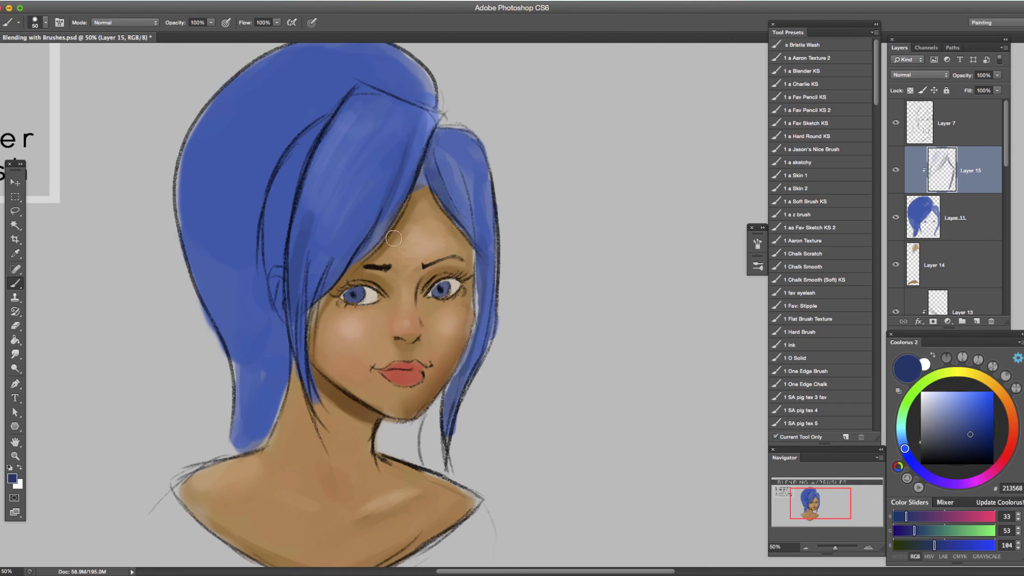
# Paint a dark blue shadow behind the fringe, from the parting down past the ear, with a larger brush.
pyautogui.press(']')
pyautogui.moveTo(305, 125)
pyautogui.mouseDown()
pyautogui.moveTo(278, 198)
pyautogui.moveTo(293, 330)
pyautogui.mouseUp()
pyautogui.press(']')
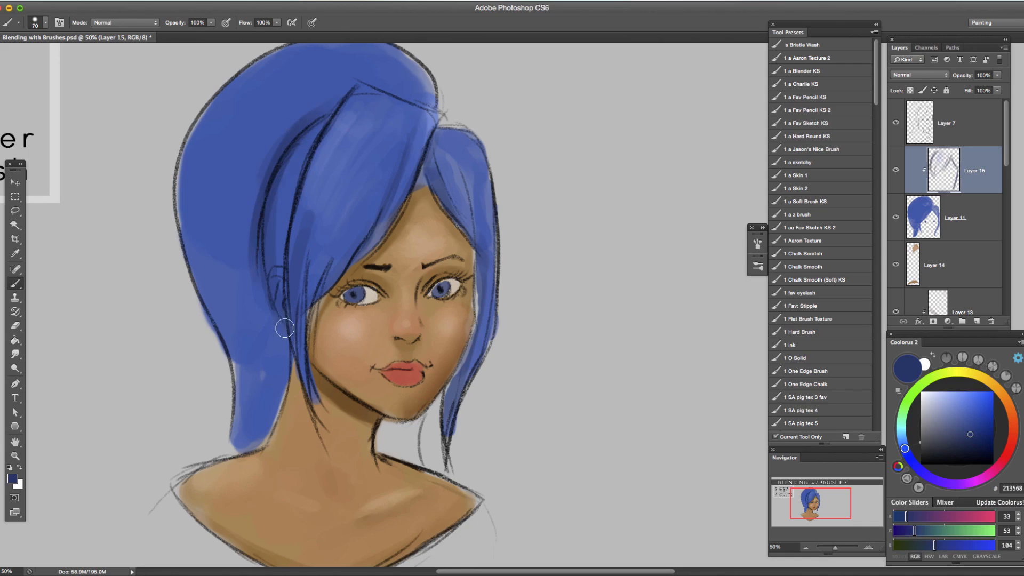
pyautogui.moveTo(298, 130); pyautogui.dragTo(348, 96)
pyautogui.press('[')
# Deepen the shadows at the fringe's forehead edge, in the hair behind the neck and in the far lock.
pyautogui.moveTo(412, 175); pyautogui.dragTo(395, 207)
pyautogui.moveTo(427, 142); pyautogui.dragTo(398, 203)
pyautogui.moveTo(287, 340); pyautogui.dragTo(264, 431)
pyautogui.press(']')
pyautogui.moveTo(285, 372); pyautogui.dragTo(265, 441)
pyautogui.moveTo(471, 314); pyautogui.dragTo(447, 443)
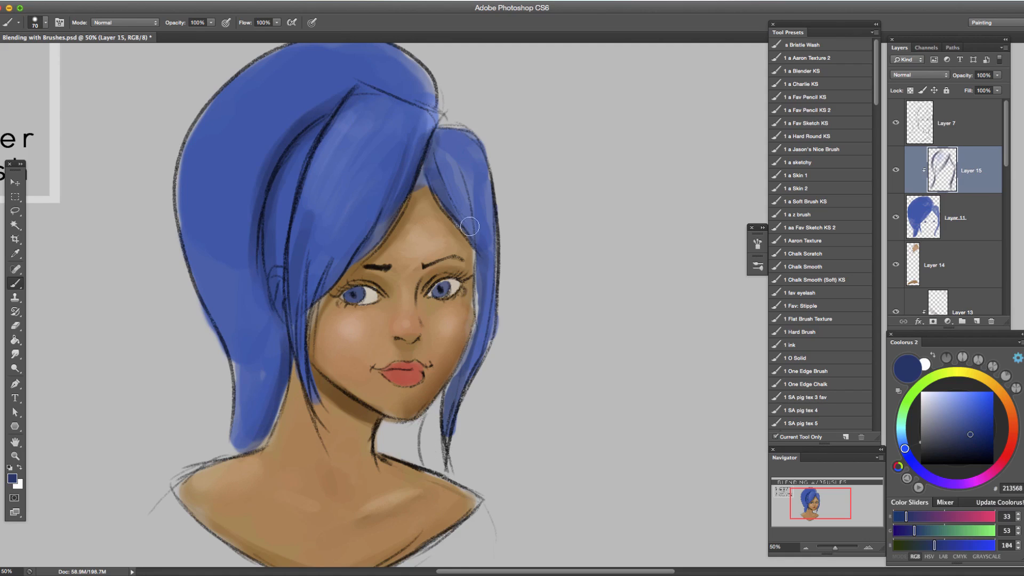
# Darken the fringe's lower edge and the hair lengths behind the ear and neck with a larger brush.
pyautogui.click(806, 547)
pyautogui.click(806, 548)
pyautogui.press(']')
pyautogui.press(']')
pyautogui.moveTo(366, 309); pyautogui.dragTo(400, 271)
pyautogui.moveTo(332, 315); pyautogui.dragTo(331, 386)
pyautogui.moveTo(325, 269); pyautogui.dragTo(331, 393)
pyautogui.press(']')
pyautogui.moveTo(313, 358); pyautogui.dragTo(327, 386)
# Paint dark blue strands down through the fringe from the parting, adjusting the brush size to 35.
pyautogui.moveTo(367, 221); pyautogui.dragTo(326, 294)
pyautogui.press(']')
pyautogui.moveTo(364, 217)
pyautogui.mouseDown()
pyautogui.moveTo(410, 213)
pyautogui.moveTo(381, 203)
pyautogui.moveTo(419, 229)
pyautogui.moveTo(409, 252)
pyautogui.moveTo(388, 216)
pyautogui.moveTo(359, 294)
pyautogui.mouseUp()
pyautogui.press('[')
pyautogui.press('[')
pyautogui.press('[')
pyautogui.press('[')
pyautogui.press('[')
pyautogui.press(']')
pyautogui.moveTo(373, 247)
pyautogui.mouseDown()
pyautogui.moveTo(365, 295)
pyautogui.moveTo(392, 219)
pyautogui.moveTo(373, 278)
pyautogui.mouseUp()
pyautogui.press(']')
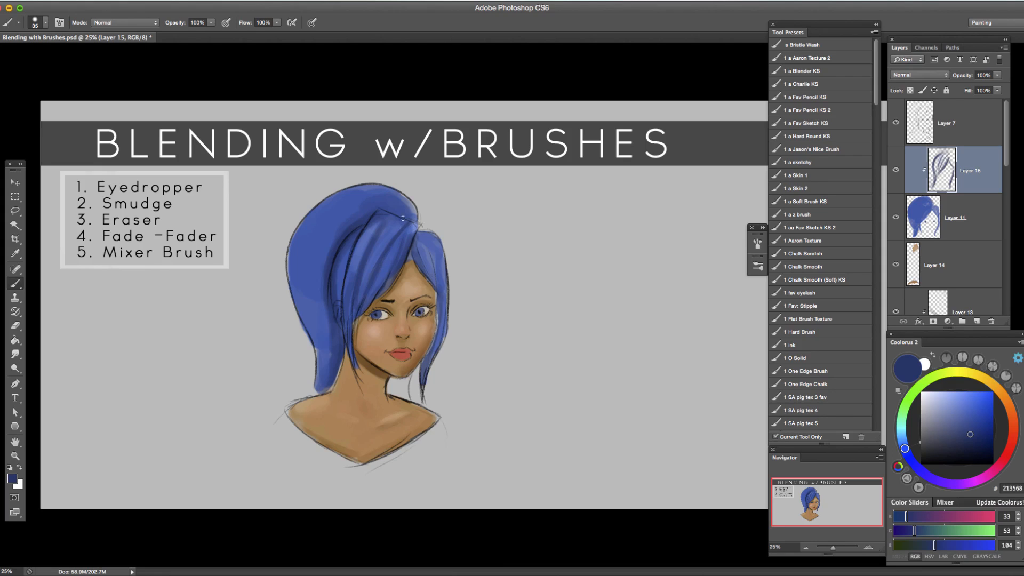
# Pick light blue 6582C8 at brush size 30 and paint highlight strands down the fringe, softening with sampled 3F5DAD.
pyautogui.keyDown('alt'); pyautogui.click(394, 251); pyautogui.keyUp('alt')
pyautogui.moveTo(392, 246)
pyautogui.mouseDown()
pyautogui.moveTo(378, 274)
pyautogui.moveTo(402, 232)
pyautogui.moveTo(368, 295)
pyautogui.mouseUp()
pyautogui.keyDown('alt'); pyautogui.click(377, 251); pyautogui.keyUp('alt')
pyautogui.click(957, 407)
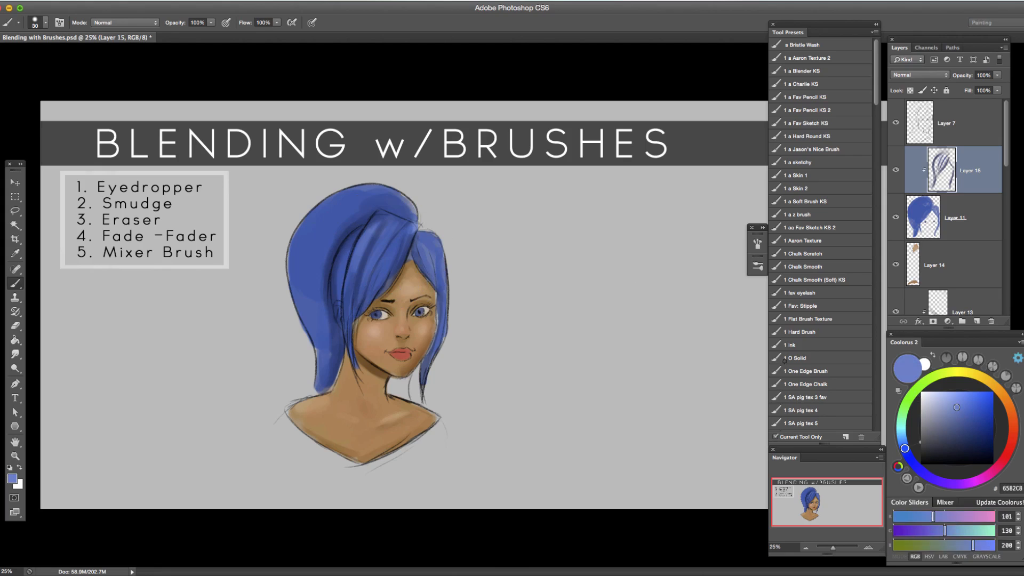
pyautogui.moveTo(397, 242); pyautogui.dragTo(371, 284)
pyautogui.moveTo(390, 235); pyautogui.dragTo(369, 285)
pyautogui.keyDown('alt'); pyautogui.click(386, 233); pyautogui.keyUp('alt')
pyautogui.moveTo(379, 235); pyautogui.dragTo(357, 293)
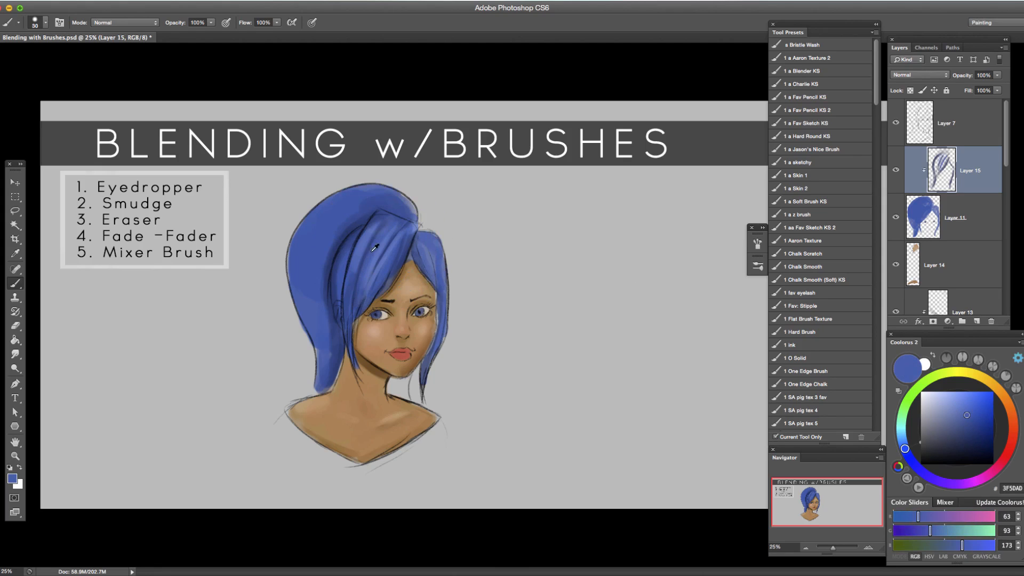
# Blend the fringe strands by painting with sampled blues such as 314B8F, 5471BC and 415DA7.
pyautogui.keyDown('alt'); pyautogui.click(374, 221); pyautogui.keyUp('alt')
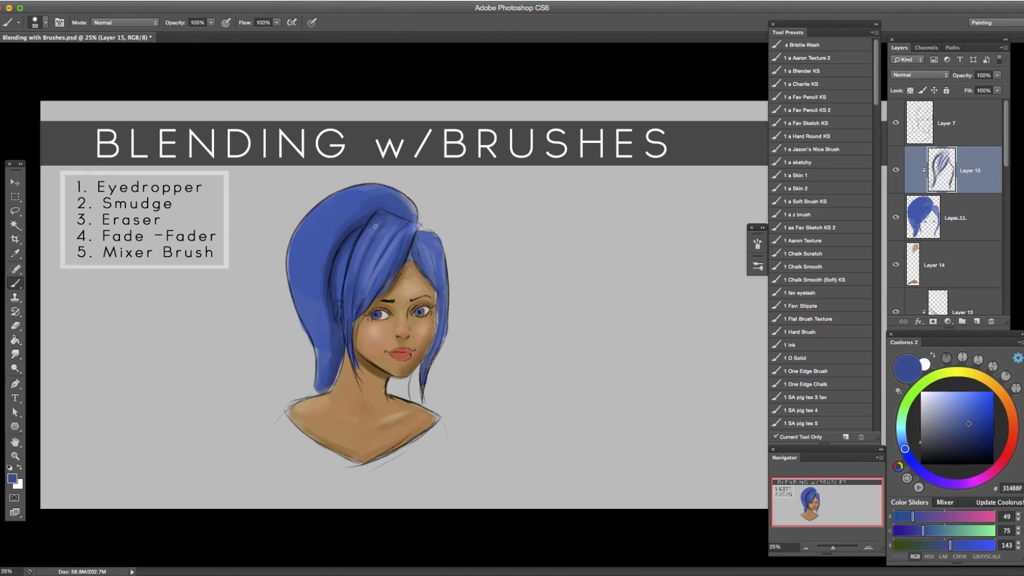
pyautogui.keyDown('alt'); pyautogui.click(380, 244); pyautogui.keyUp('alt')
pyautogui.keyDown('alt'); pyautogui.click(402, 242); pyautogui.keyUp('alt')
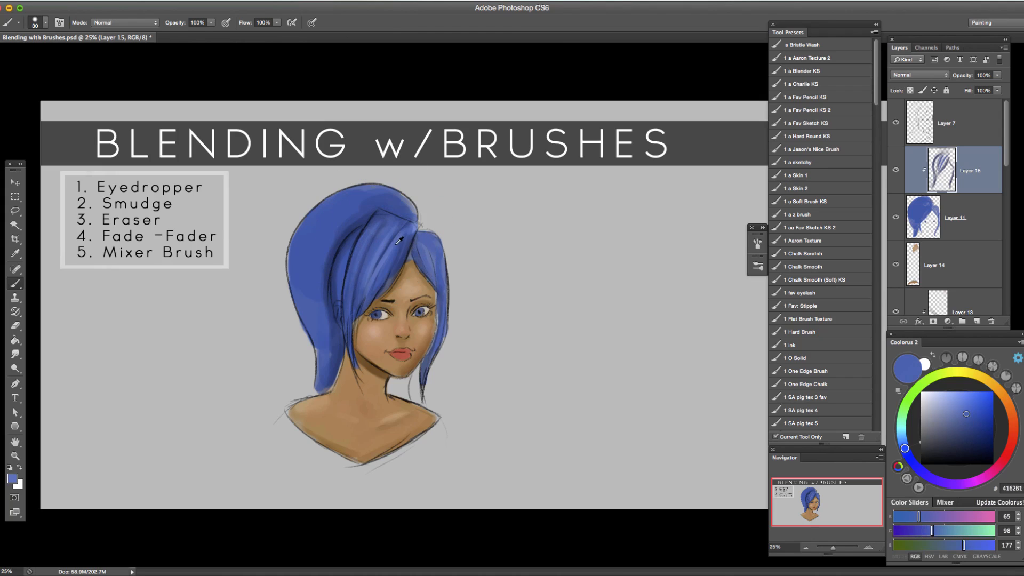
pyautogui.keyDown('alt'); pyautogui.click(427, 235); pyautogui.keyUp('alt')
pyautogui.keyDown('alt'); pyautogui.click(372, 231); pyautogui.keyUp('alt')
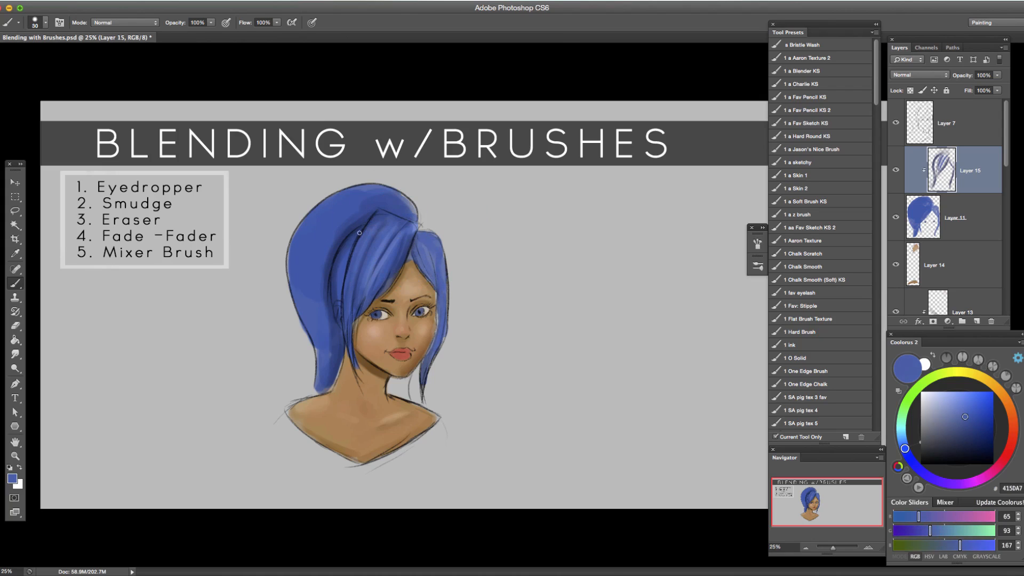
pyautogui.keyDown('alt'); pyautogui.click(343, 258); pyautogui.keyUp('alt')
pyautogui.keyDown('alt'); pyautogui.click(389, 238); pyautogui.keyUp('alt')
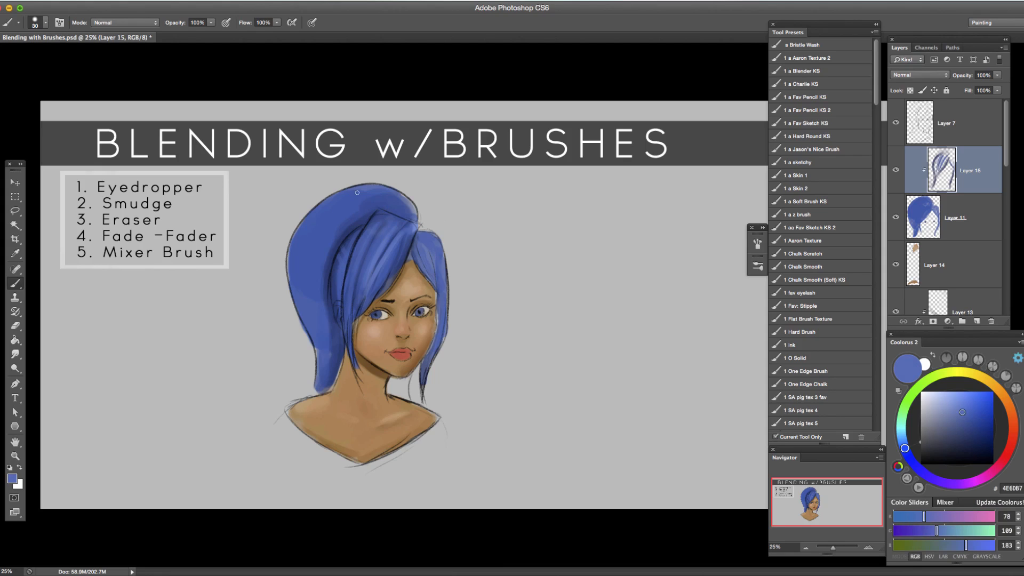
# Paint lighter 4E6DB7 strands down the back hair mass and blend them with sampled blue 3656A9.
pyautogui.moveTo(315, 210); pyautogui.dragTo(300, 289)
pyautogui.moveTo(324, 214); pyautogui.dragTo(322, 283)
pyautogui.keyDown('alt'); pyautogui.click(334, 228); pyautogui.keyUp('alt')
pyautogui.keyDown('alt'); pyautogui.click(342, 240); pyautogui.keyUp('alt')
pyautogui.moveTo(314, 232); pyautogui.dragTo(321, 322)
pyautogui.keyDown('alt'); pyautogui.click(342, 219); pyautogui.keyUp('alt')
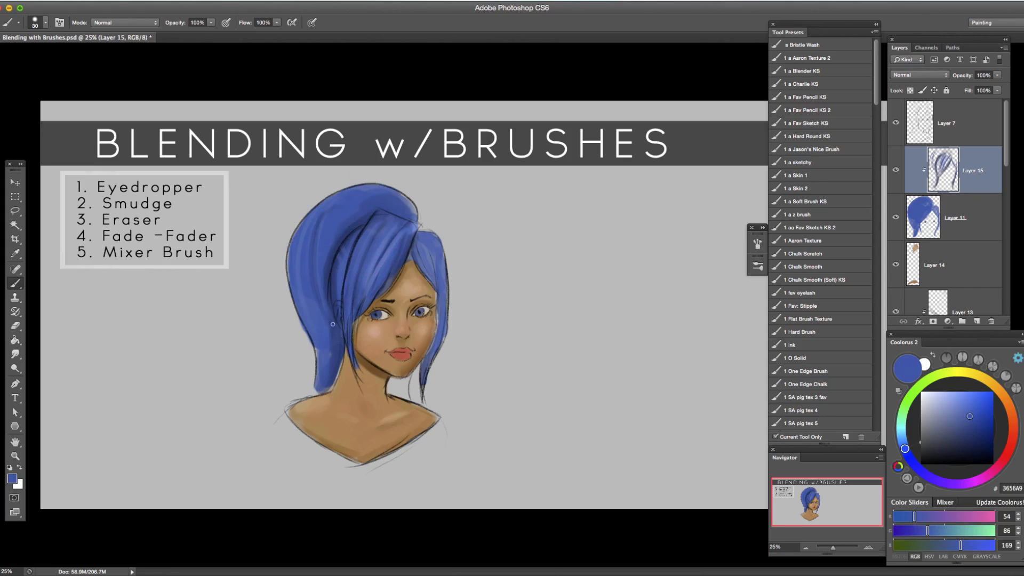
# Blend darker strands into the back hair and crown with sampled blues such as 2C4483, 273D79, 304D95 and 21376C.
pyautogui.keyDown('alt'); pyautogui.click(375, 222); pyautogui.keyUp('alt')
pyautogui.keyDown('alt'); pyautogui.click(312, 229); pyautogui.keyUp('alt')
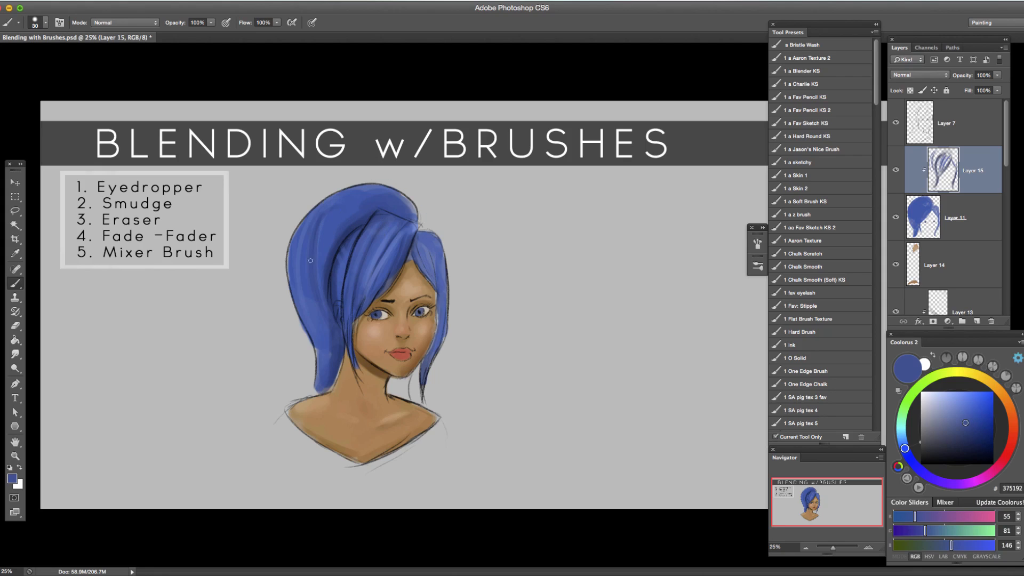
pyautogui.keyDown('alt'); pyautogui.click(408, 248); pyautogui.keyUp('alt')
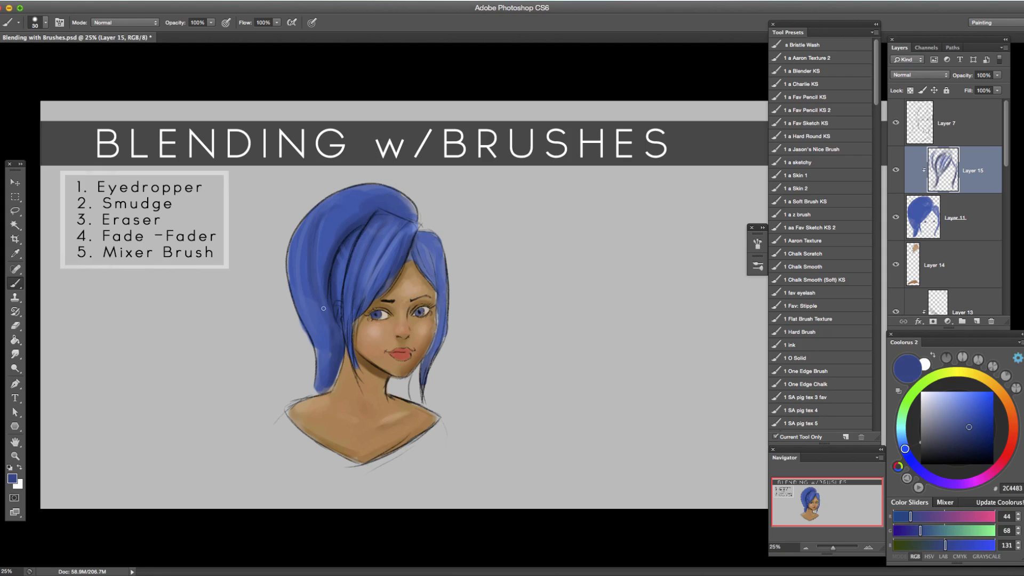
pyautogui.keyDown('alt'); pyautogui.click(353, 235); pyautogui.keyUp('alt')
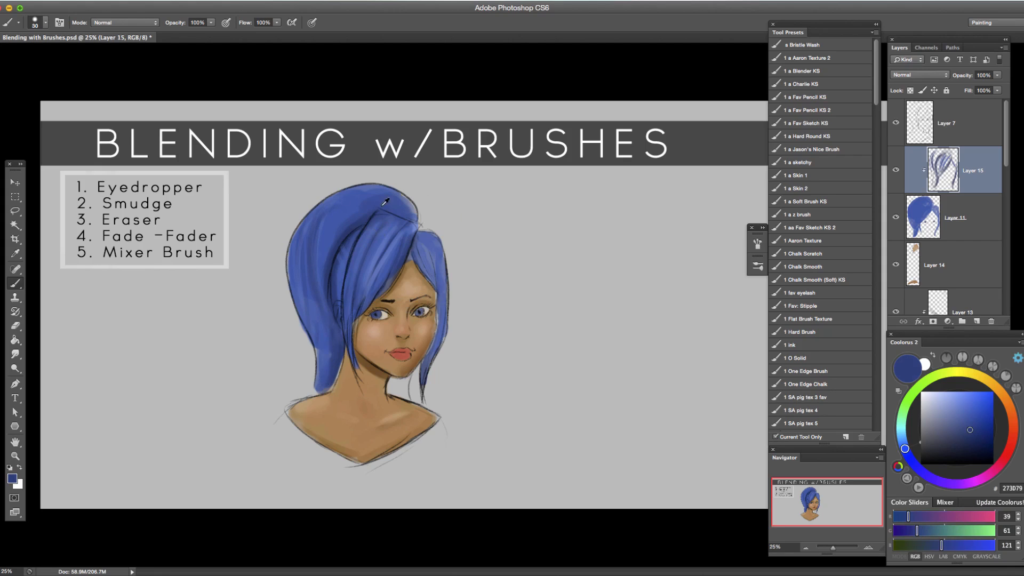
pyautogui.keyDown('alt'); pyautogui.click(373, 192); pyautogui.keyUp('alt')
pyautogui.keyDown('alt'); pyautogui.click(368, 208); pyautogui.keyUp('alt')
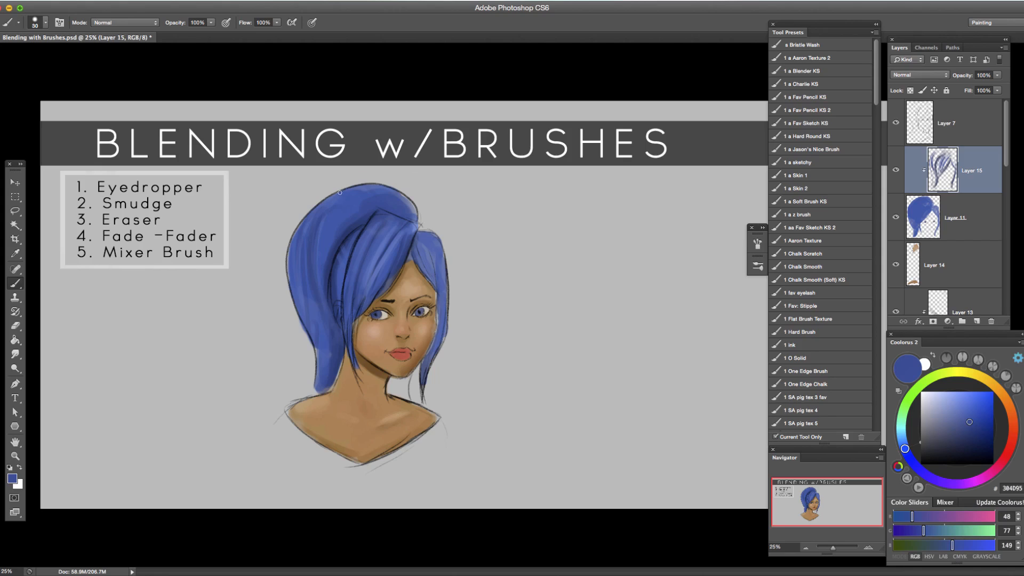
pyautogui.keyDown('alt'); pyautogui.click(353, 229); pyautogui.keyUp('alt')
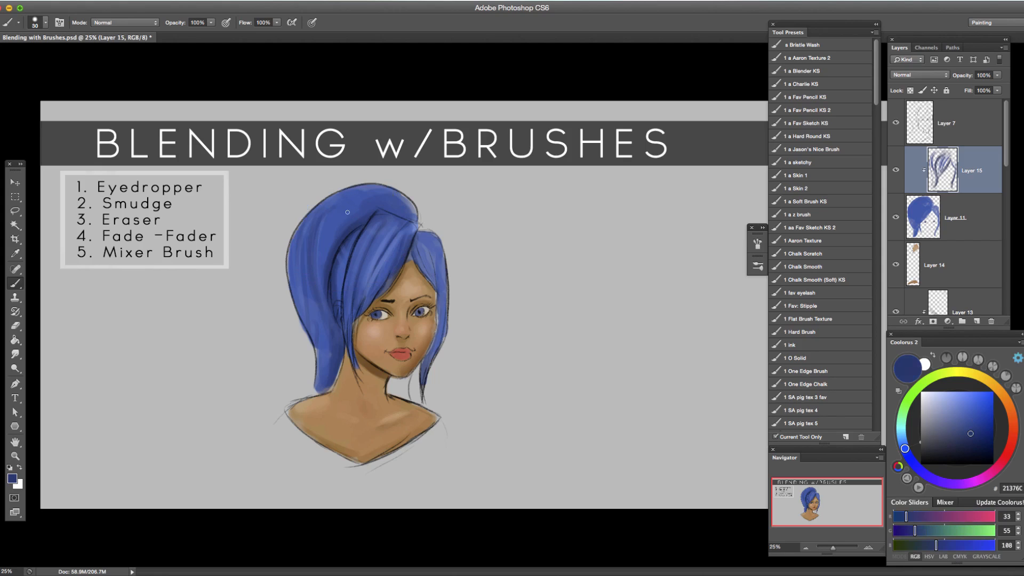
# Pick dark blue 173274 and paint shadow strands at brush size 45 in the hair beside the far side of the face.
pyautogui.keyDown('alt'); pyautogui.click(408, 223); pyautogui.keyUp('alt')
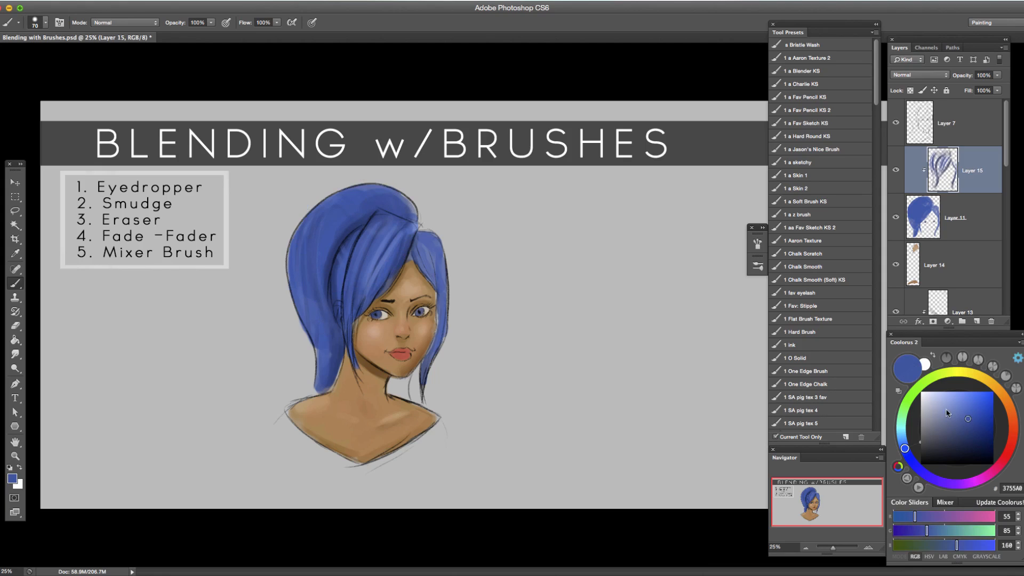
pyautogui.click(978, 431)
pyautogui.press('[')
pyautogui.press('[')
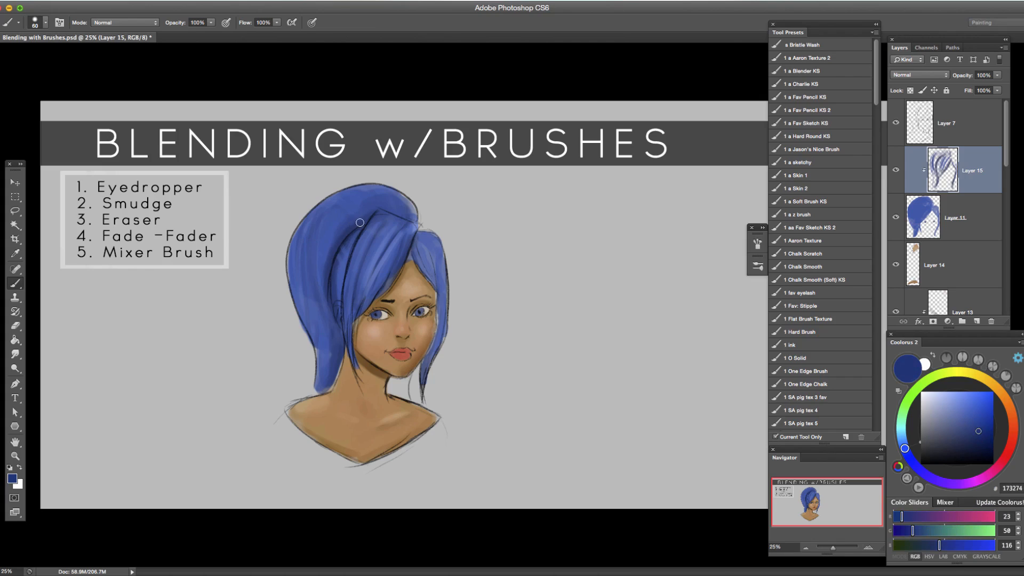
pyautogui.press(']')
pyautogui.moveTo(426, 269)
pyautogui.mouseDown()
pyautogui.moveTo(438, 330)
pyautogui.moveTo(445, 311)
pyautogui.moveTo(429, 361)
pyautogui.mouseUp()
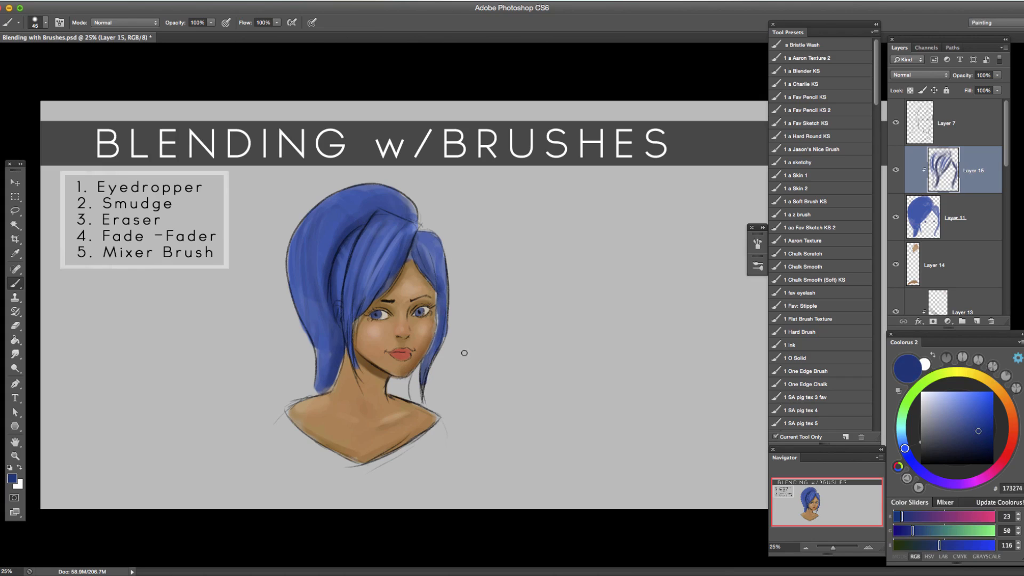
pyautogui.click(868, 548)
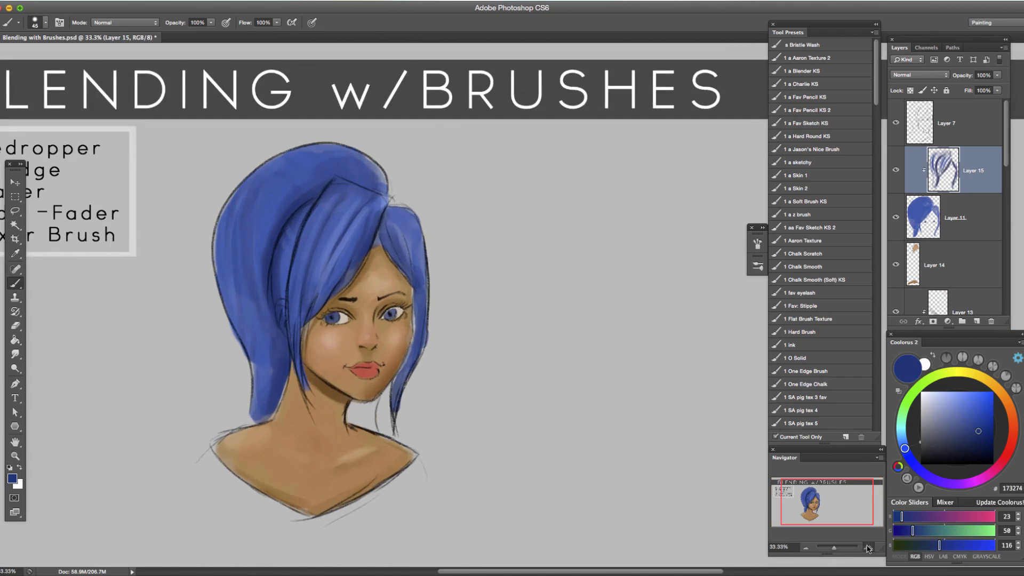
pyautogui.click(868, 548)
pyautogui.moveTo(323, 354); pyautogui.dragTo(475, 339)
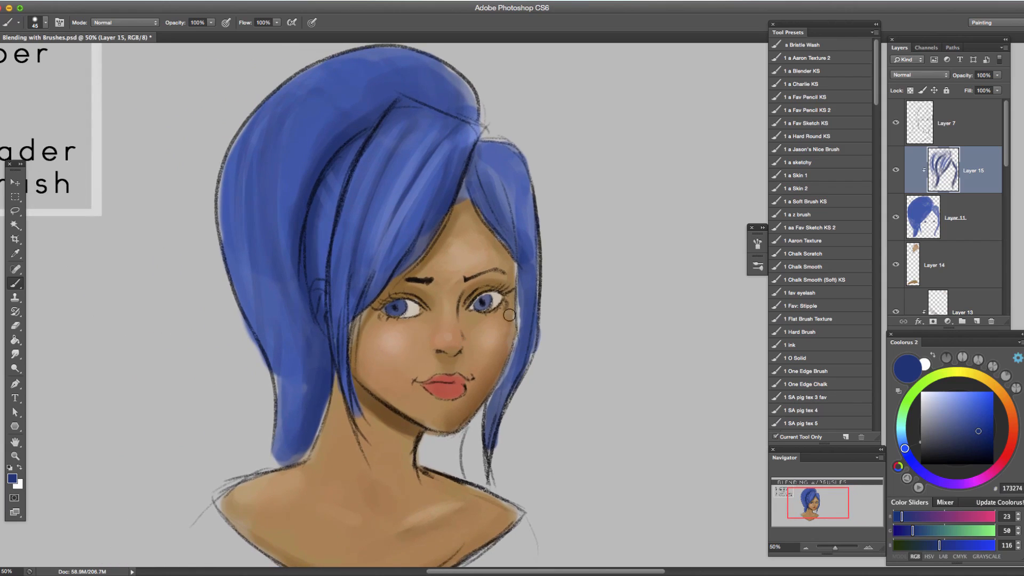
pyautogui.click(806, 548)
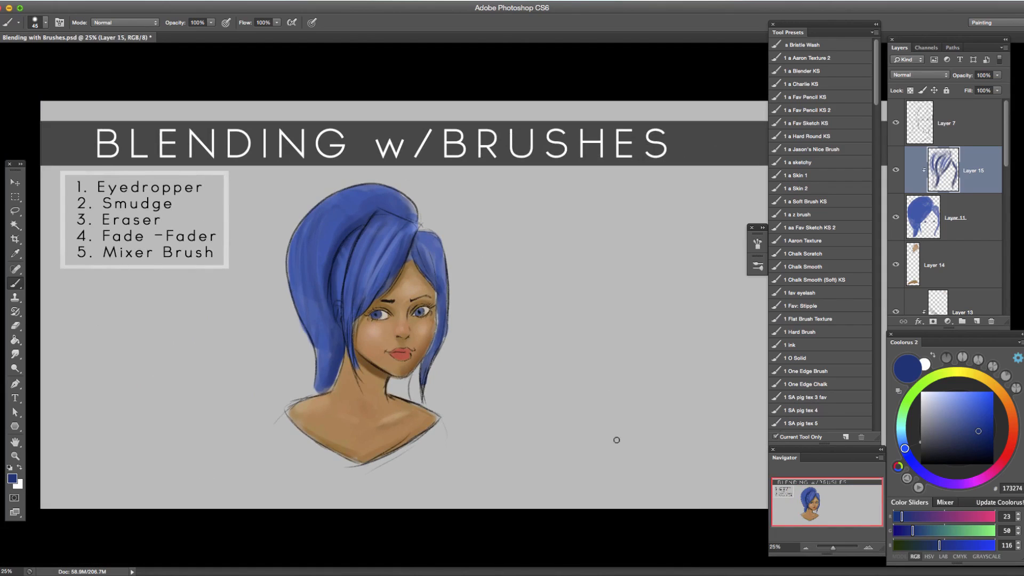
# On a new layer, handwrite "6 Blending Modes for Brushes" below the methods list in black at 60% opacity and brush size 15.
pyautogui.click(974, 323)
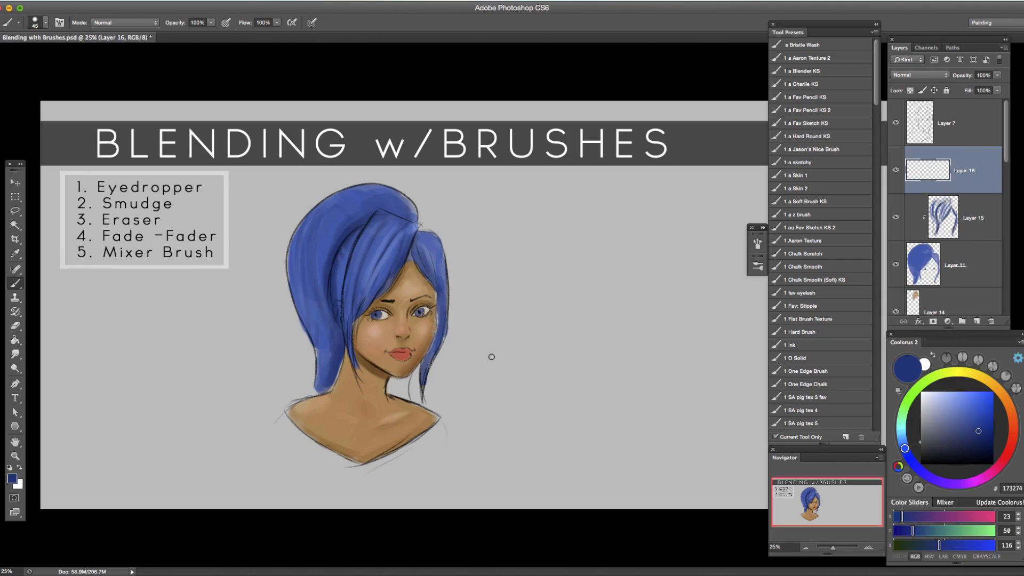
pyautogui.press('d')
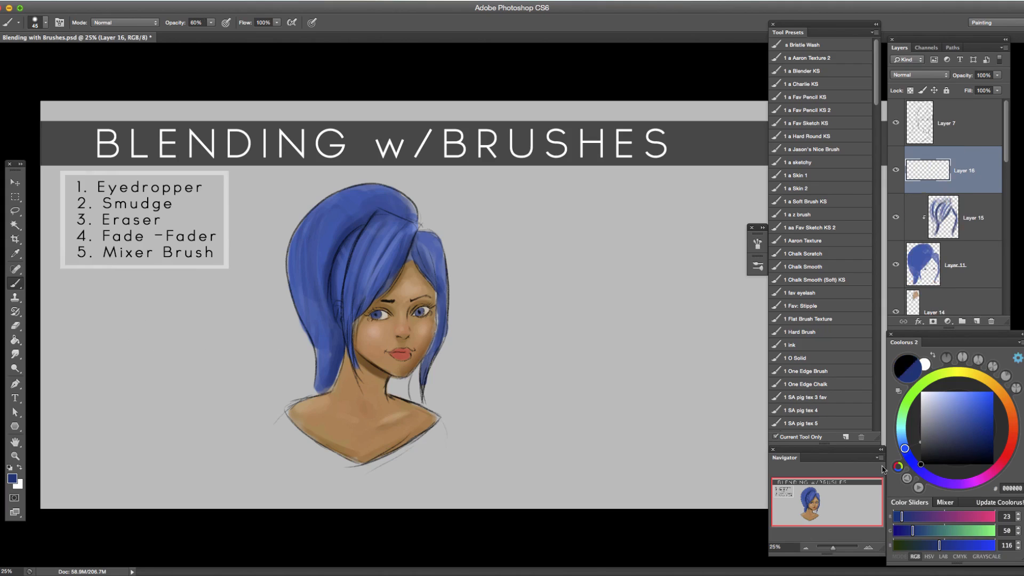
pyautogui.press('[')
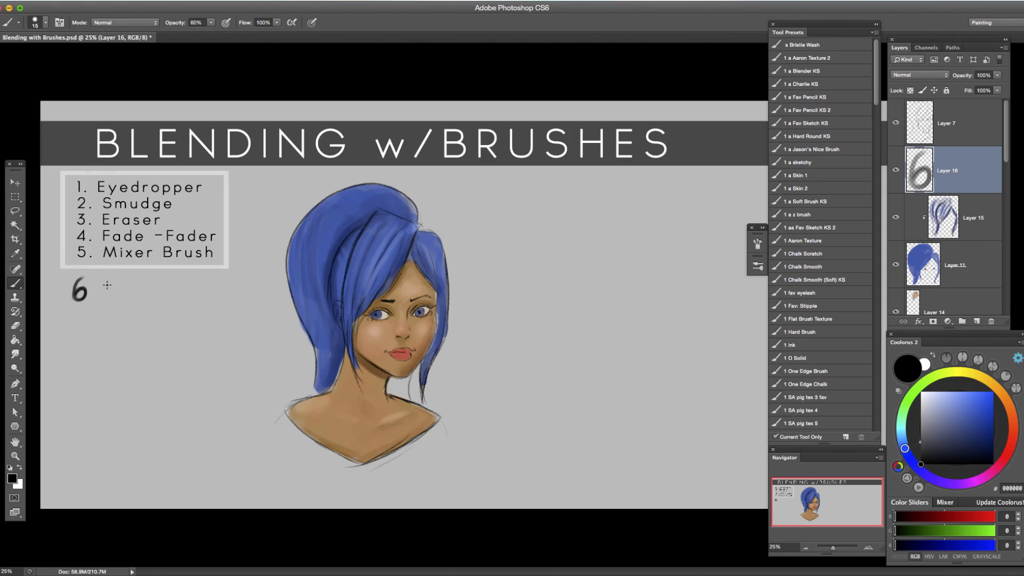
pyautogui.moveTo(107, 285)
pyautogui.mouseDown()
pyautogui.moveTo(147, 294)
pyautogui.moveTo(170, 279)
pyautogui.moveTo(217, 287)
pyautogui.mouseUp()
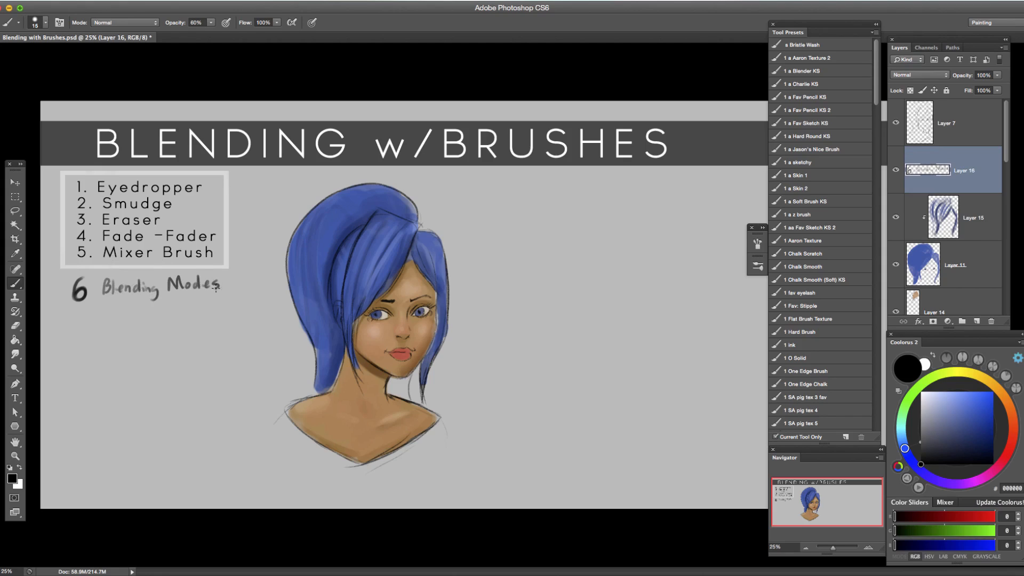
pyautogui.moveTo(132, 304); pyautogui.dragTo(141, 309)
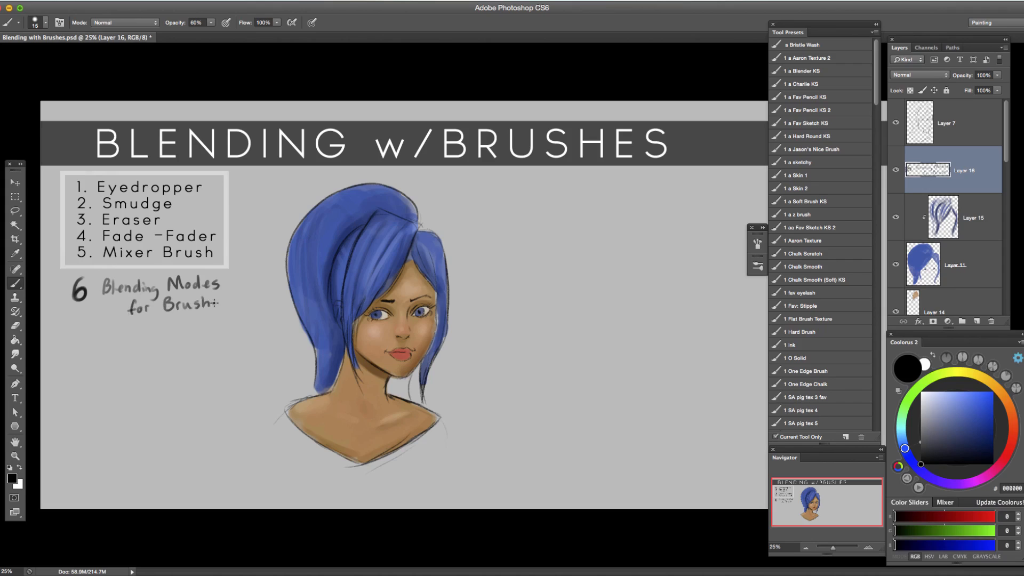
pyautogui.moveTo(223, 299); pyautogui.dragTo(218, 310)
# Add a new layer and review the available layer and brush blend modes, leaving both at Normal.
pyautogui.click(977, 322)
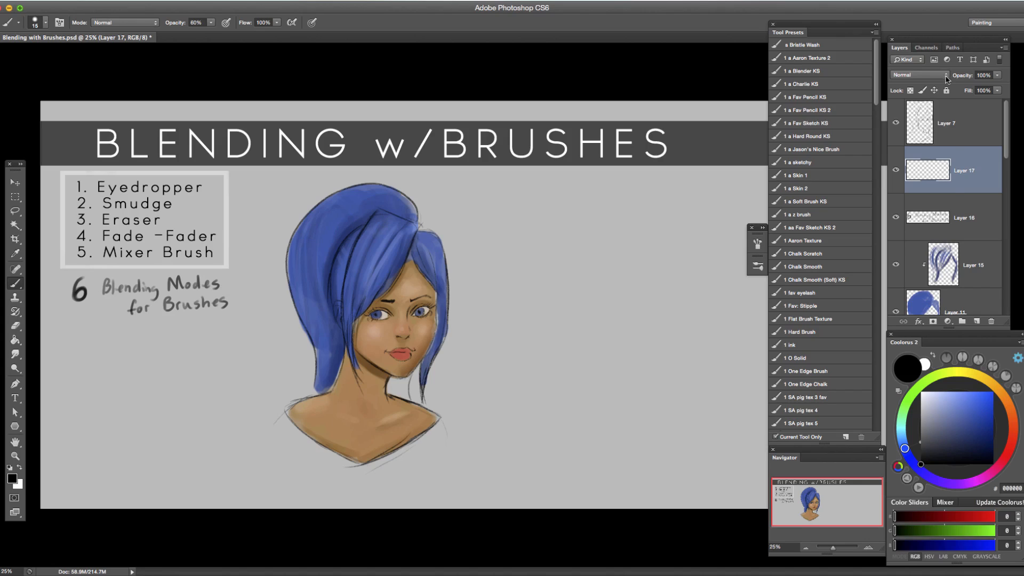
pyautogui.click(947, 78)
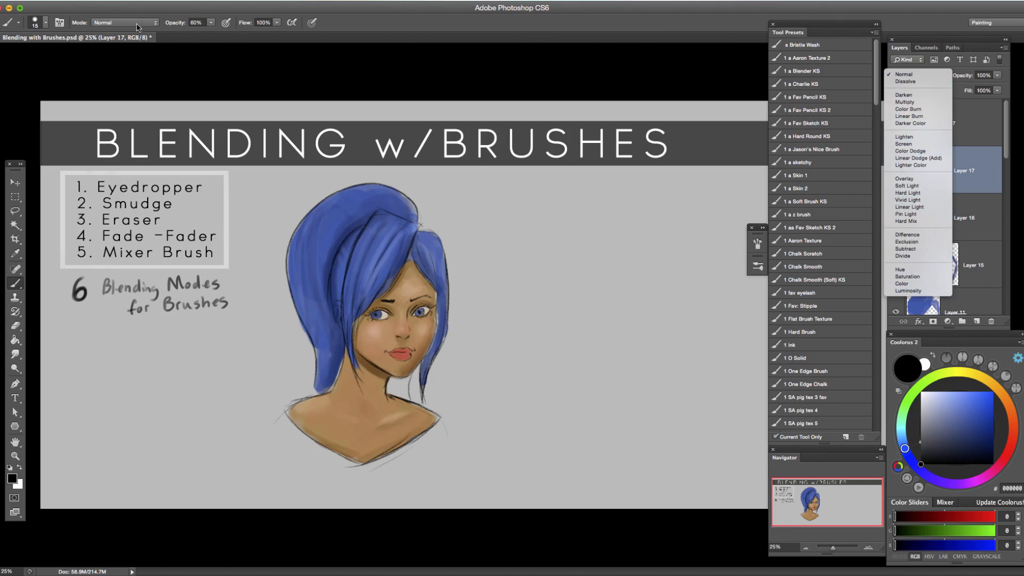
pyautogui.click(930, 77)
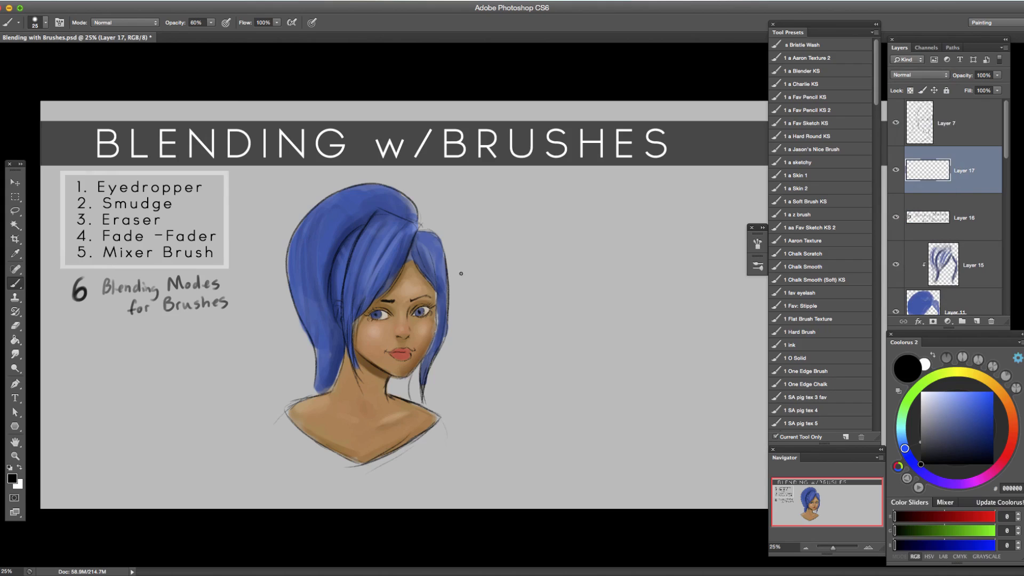
pyautogui.click(155, 22)
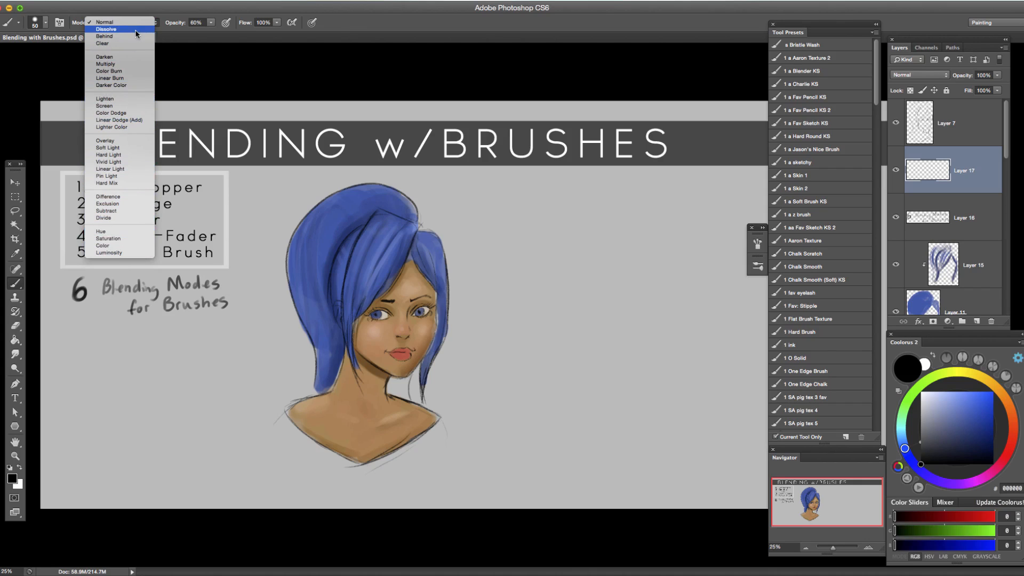
pyautogui.click(548, 336)
pyautogui.moveTo(15, 197); pyautogui.dragTo(66, 205)
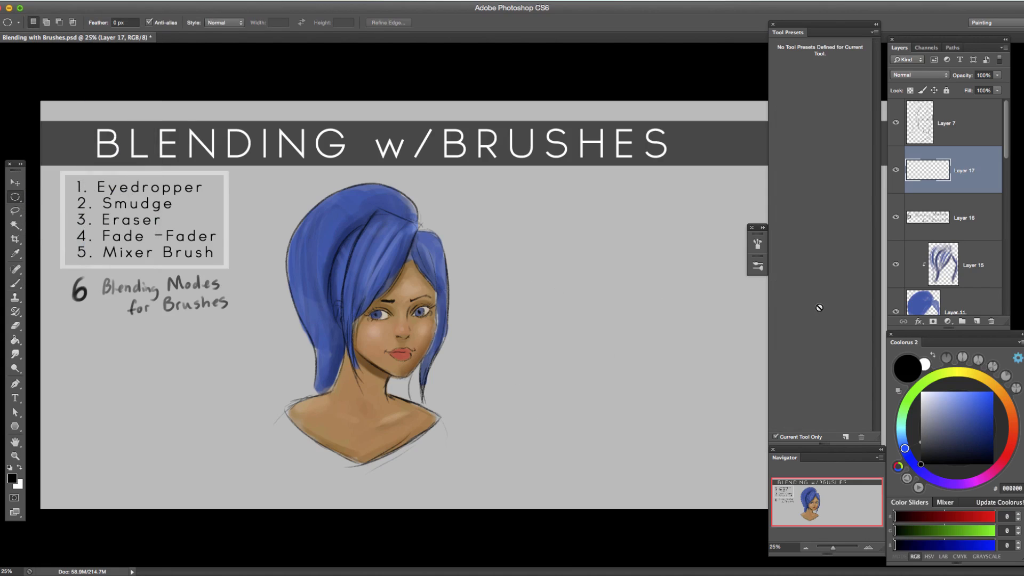
pyautogui.moveTo(554, 273); pyautogui.dragTo(693, 412)
pyautogui.press('b')
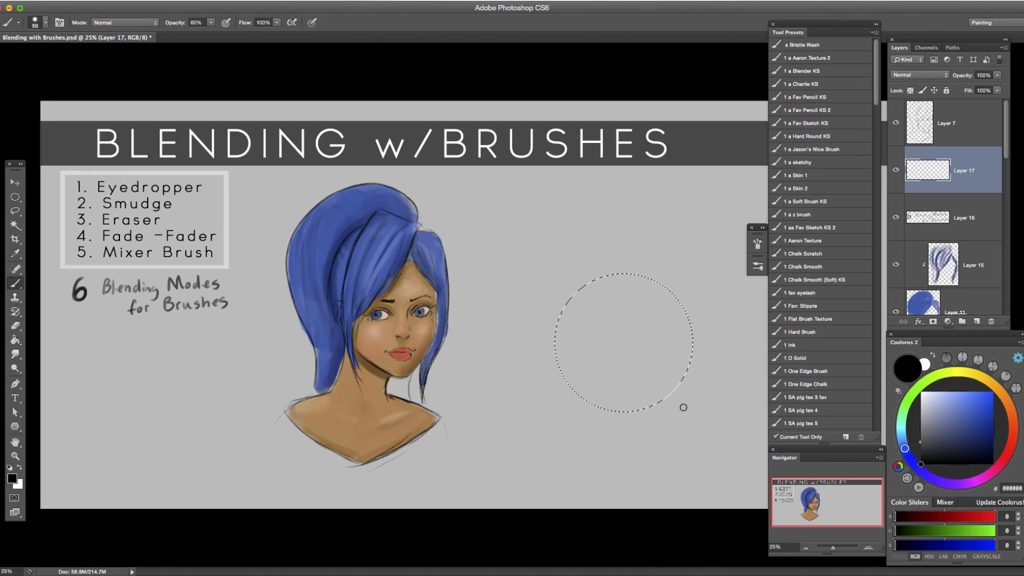
pyautogui.press('super+d')
# Select a small circular area beside the portrait, fill it with red A22C21 and deselect it.
pyautogui.press('m')
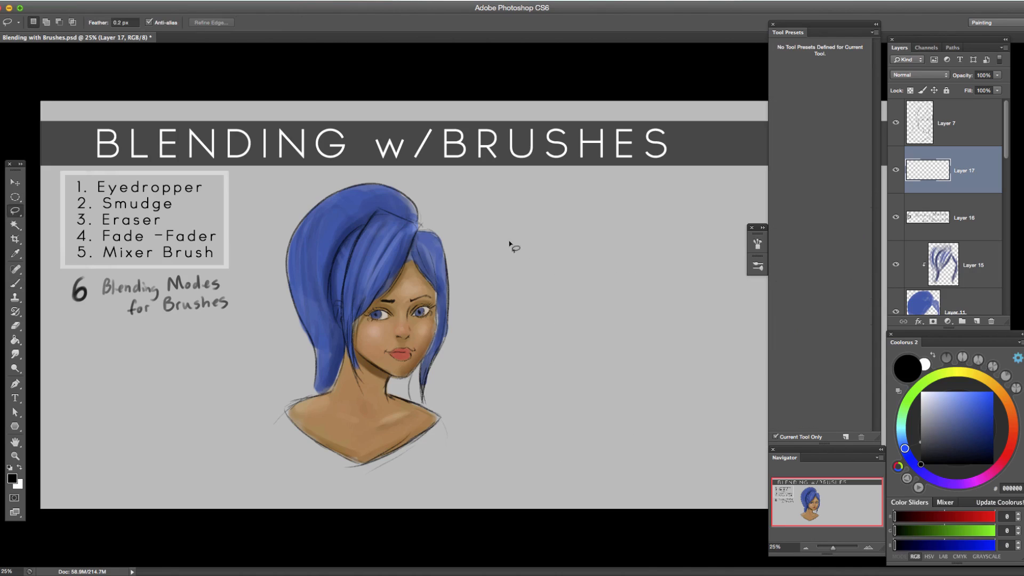
pyautogui.moveTo(497, 203); pyautogui.dragTo(572, 277)
pyautogui.click(1012, 447)
pyautogui.click(965, 417)
pyautogui.moveTo(964, 418); pyautogui.dragTo(978, 418)
pyautogui.press('g')
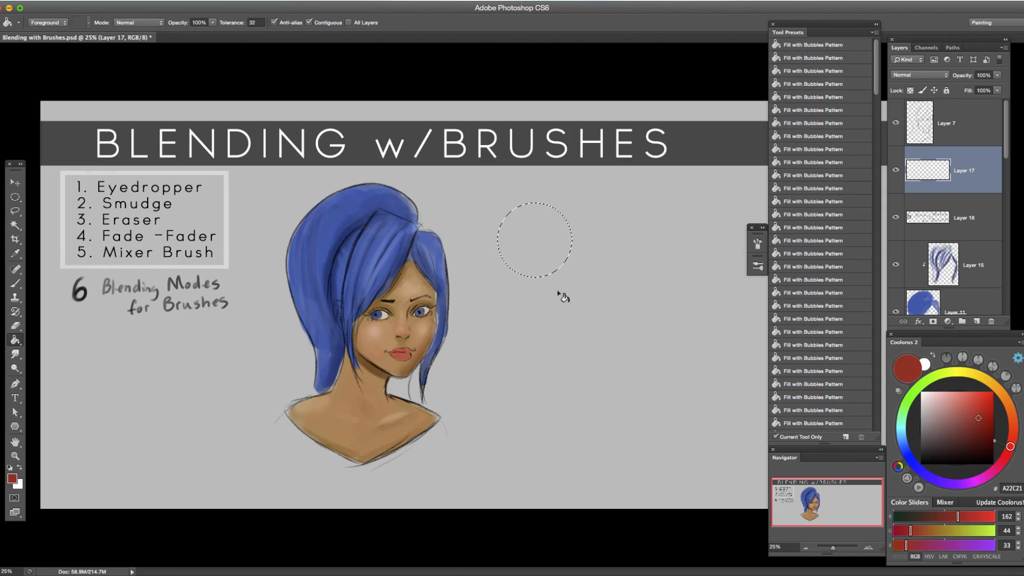
pyautogui.click(561, 259)
pyautogui.hotkey('ctrl', 'd')
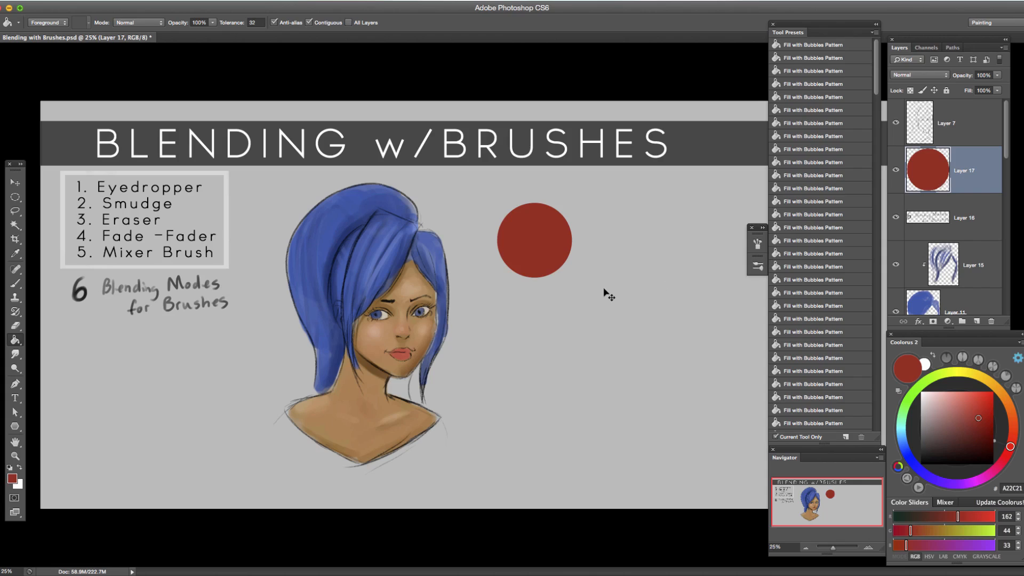
# Duplicate the red circle layer four times and move two of the copies into a row of three circles.
pyautogui.hotkey('ctrl', 'j')
pyautogui.hotkey('ctrl', 'j')
pyautogui.hotkey('ctrl', 'j')
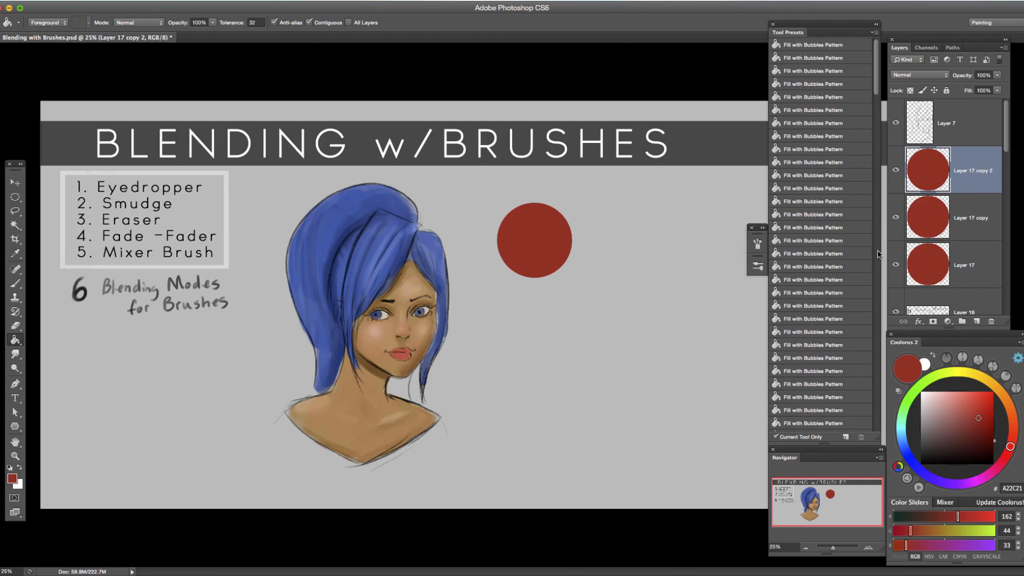
pyautogui.hotkey('ctrl', 'j')
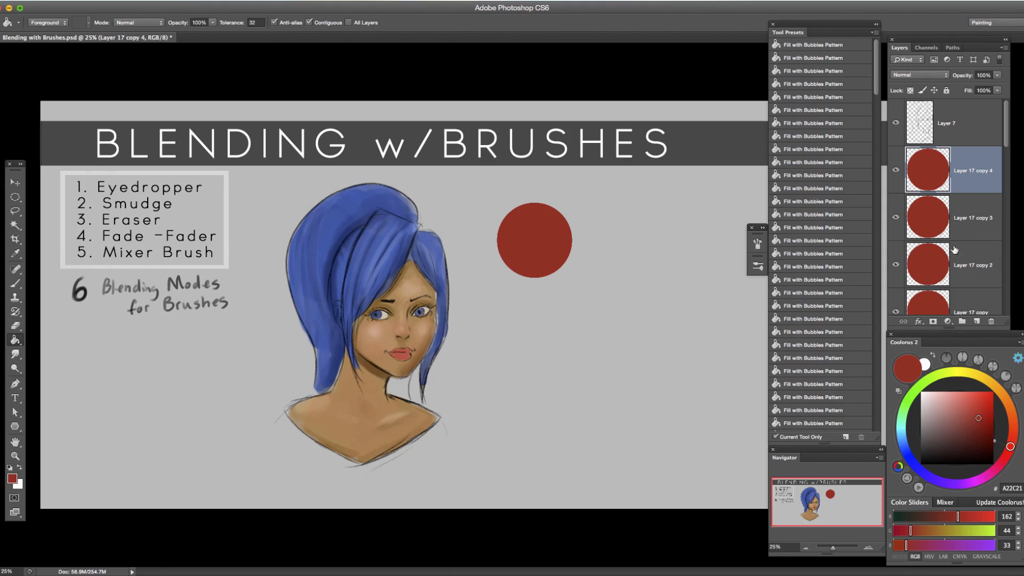
pyautogui.press('v')
pyautogui.moveTo(542, 253); pyautogui.dragTo(717, 251)
pyautogui.click(978, 221)
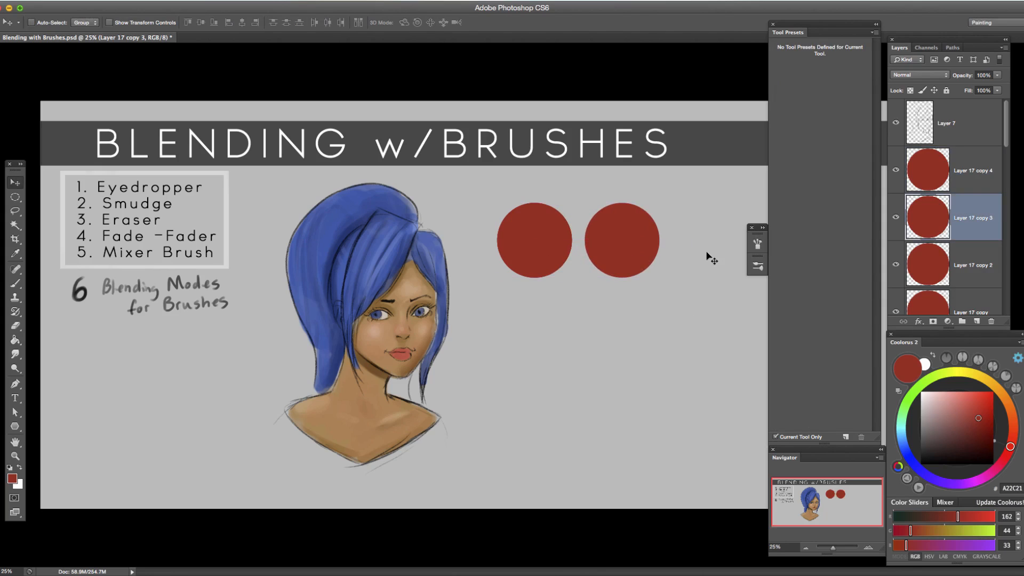
pyautogui.moveTo(620, 258); pyautogui.dragTo(759, 263)
pyautogui.moveTo(522, 267); pyautogui.dragTo(677, 269)
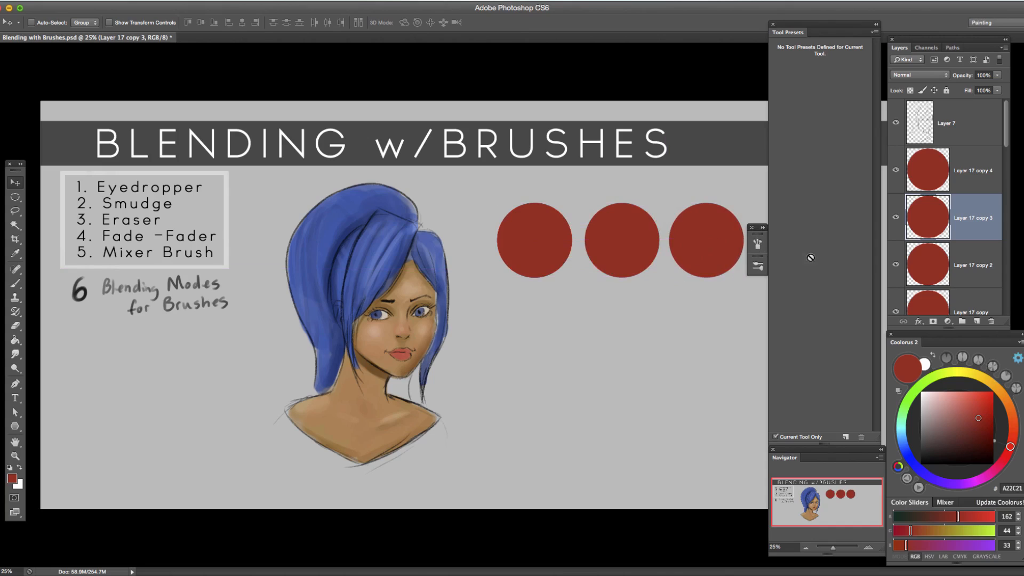
# Move the two remaining circle copies below the first row to start a second row.
pyautogui.click(960, 269)
pyautogui.moveTo(537, 295); pyautogui.dragTo(538, 379)
pyautogui.moveTo(1006, 145); pyautogui.dragTo(1005, 169)
pyautogui.click(965, 223)
pyautogui.moveTo(534, 329); pyautogui.dragTo(625, 409)
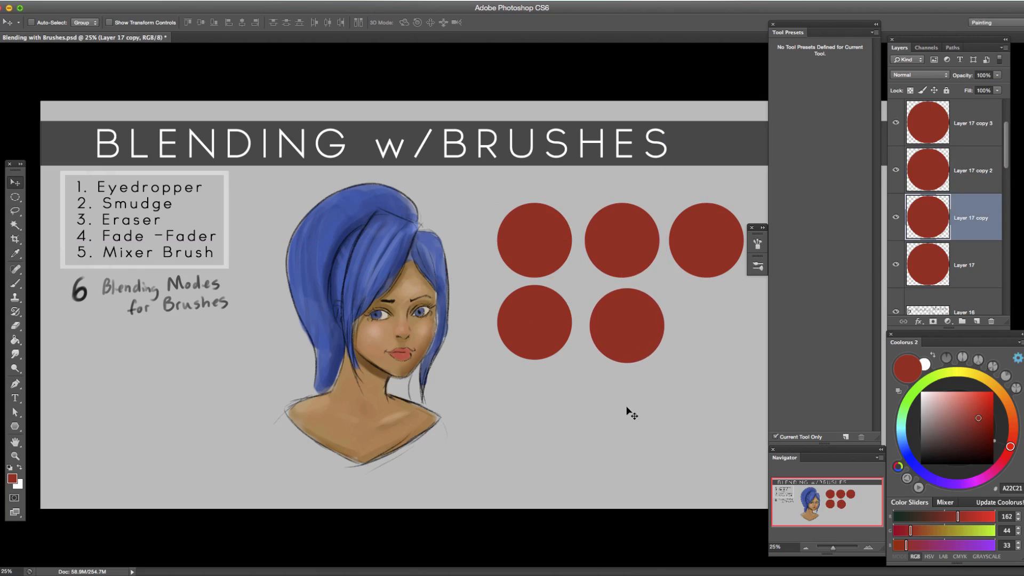
# Duplicate the original circle layer once more and place the copy as the third circle of the second row.
pyautogui.hotkey('alt', '[')
pyautogui.moveTo(622, 332); pyautogui.dragTo(634, 352)
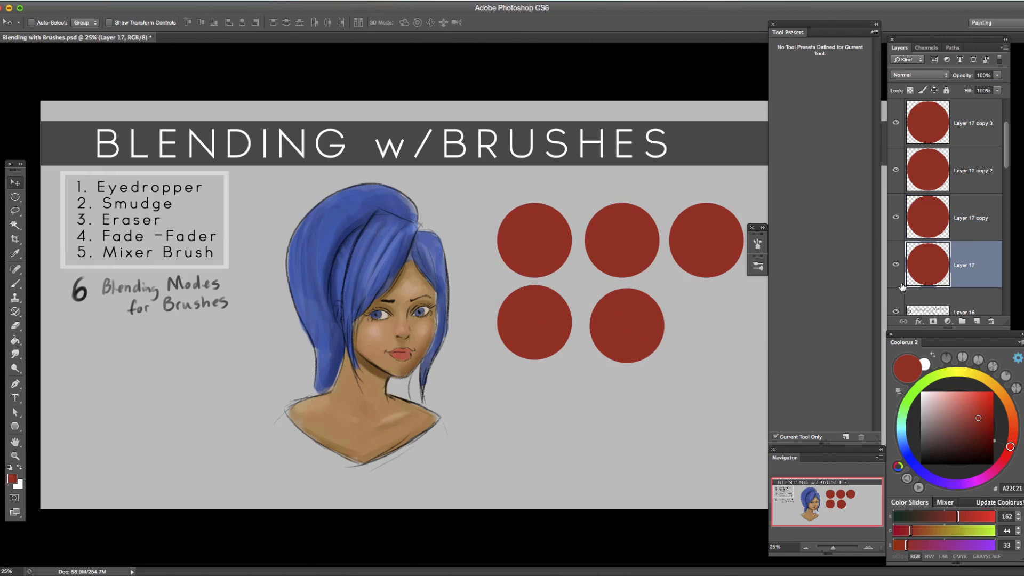
pyautogui.hotkey('ctrl', 'j')
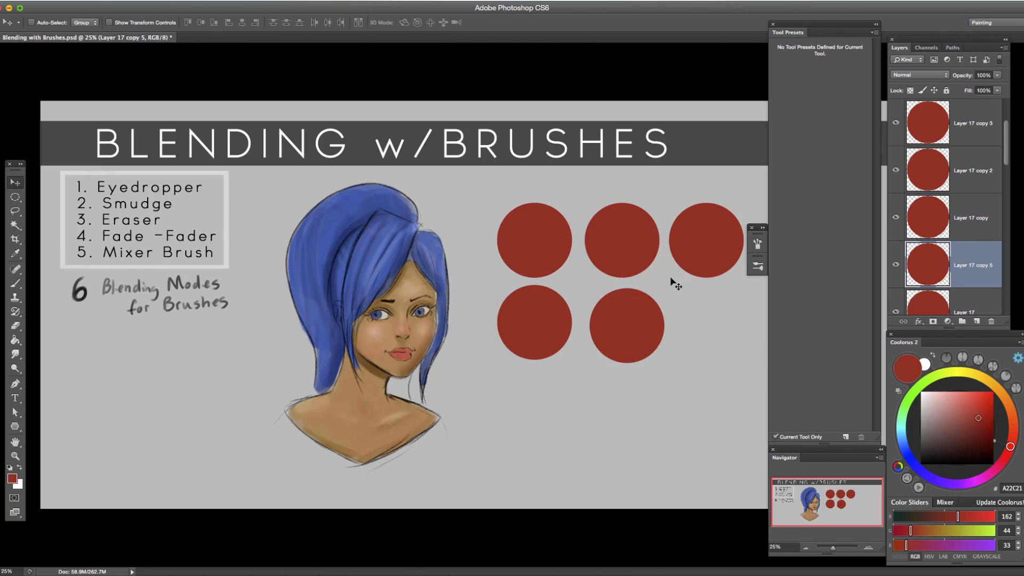
pyautogui.moveTo(708, 254); pyautogui.dragTo(694, 403)
pyautogui.moveTo(554, 394); pyautogui.dragTo(709, 338)
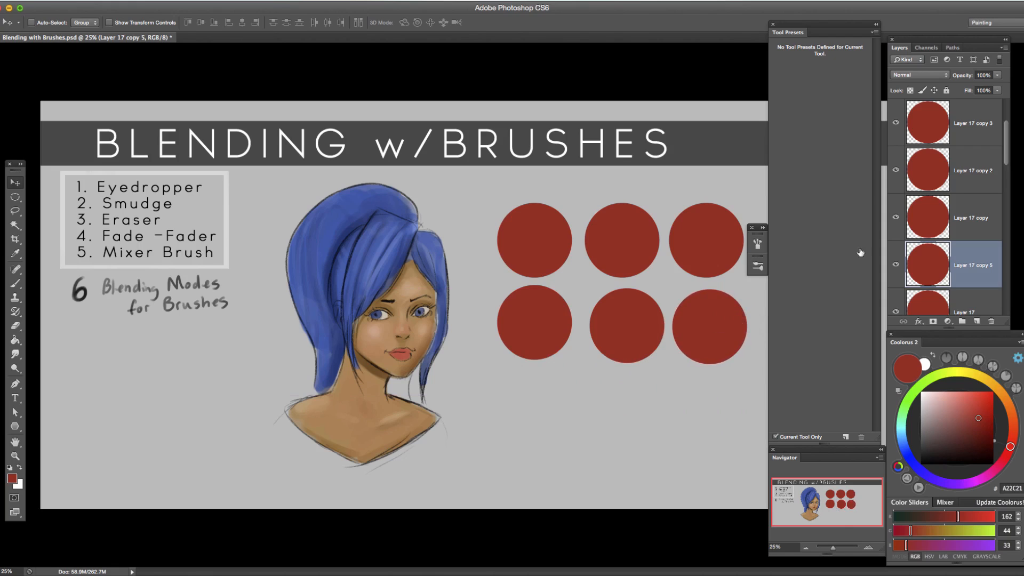
# Toggle the visibility of individual circle layers to identify which circle each one holds.
pyautogui.click(960, 125)
pyautogui.click(896, 123)
pyautogui.click(896, 122)
pyautogui.click(896, 122)
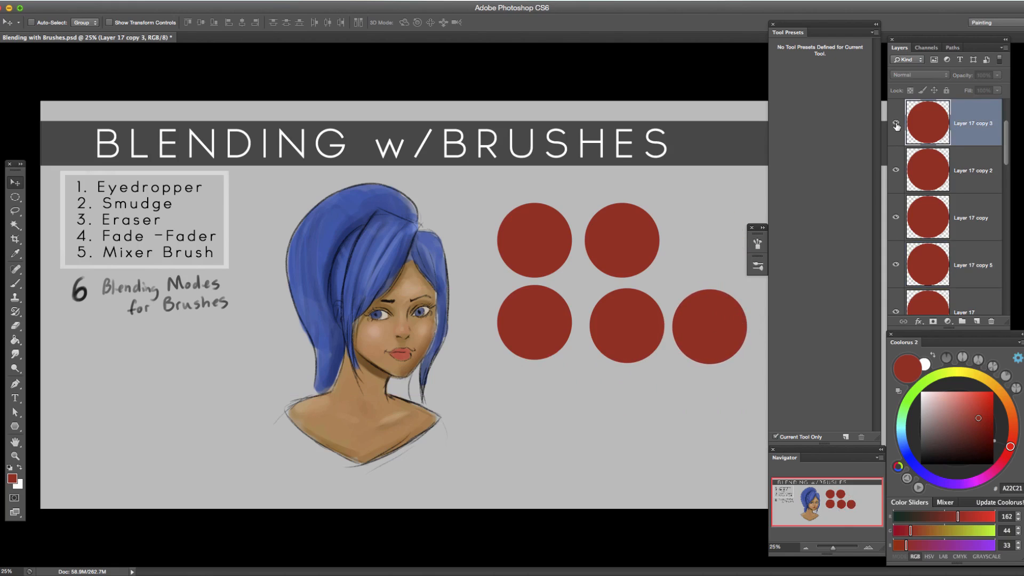
pyautogui.click(896, 123)
pyautogui.scroll(-2, 1003, 180)
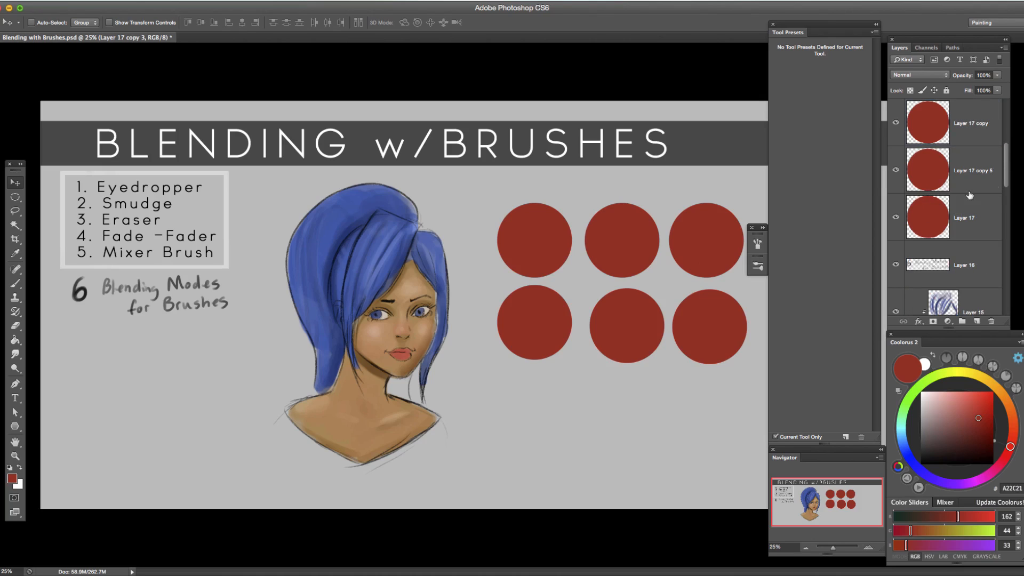
pyautogui.click(896, 219)
pyautogui.click(896, 220)
pyautogui.click(897, 170)
pyautogui.click(896, 171)
pyautogui.moveTo(1007, 184); pyautogui.dragTo(1007, 164)
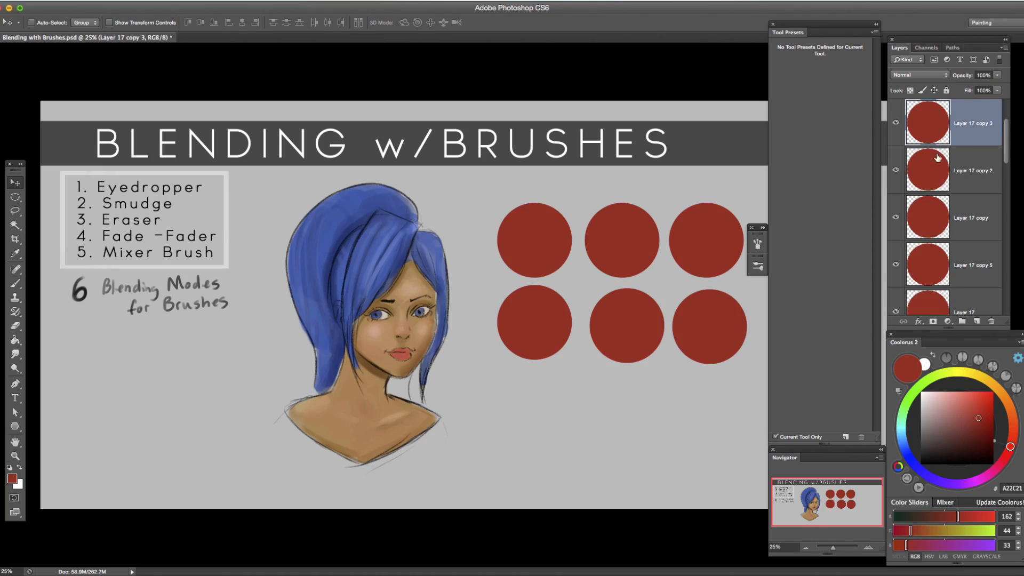
# Merge the six circle layers into one layer and lock its transparent pixels.
pyautogui.moveTo(1007, 149); pyautogui.dragTo(1007, 128)
pyautogui.click(984, 136)
pyautogui.keyDown('shift'); pyautogui.click(972, 218); pyautogui.keyUp('shift')
pyautogui.press('super+e')
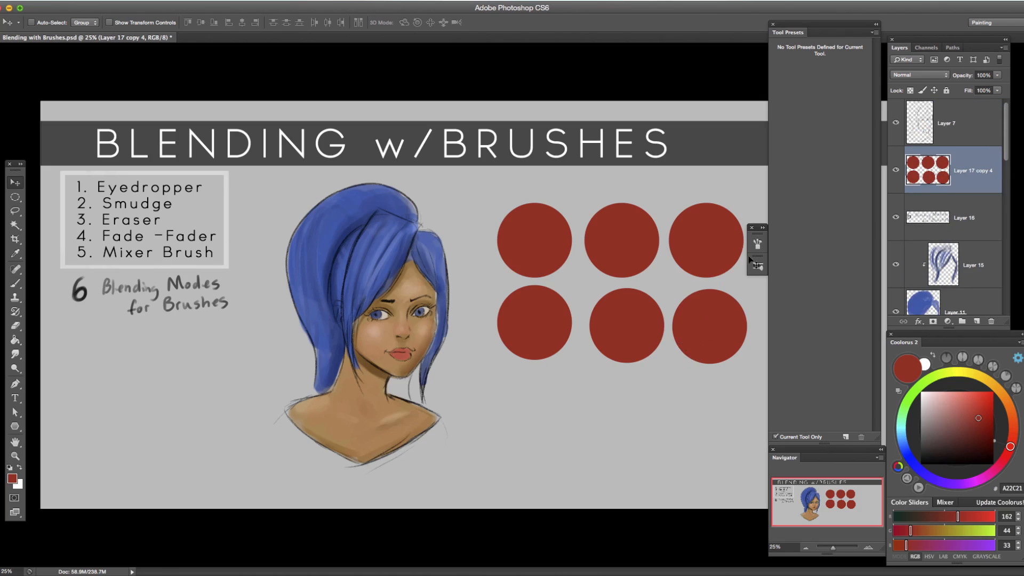
pyautogui.click(910, 90)
# Set the brush to size 150 and pink E98076, try a stroke on the second row's first circle, and undo it.
pyautogui.press('b')
pyautogui.press(']')
pyautogui.press(']')
pyautogui.press(']')
pyautogui.press(']')
pyautogui.press(']')
pyautogui.press(']')
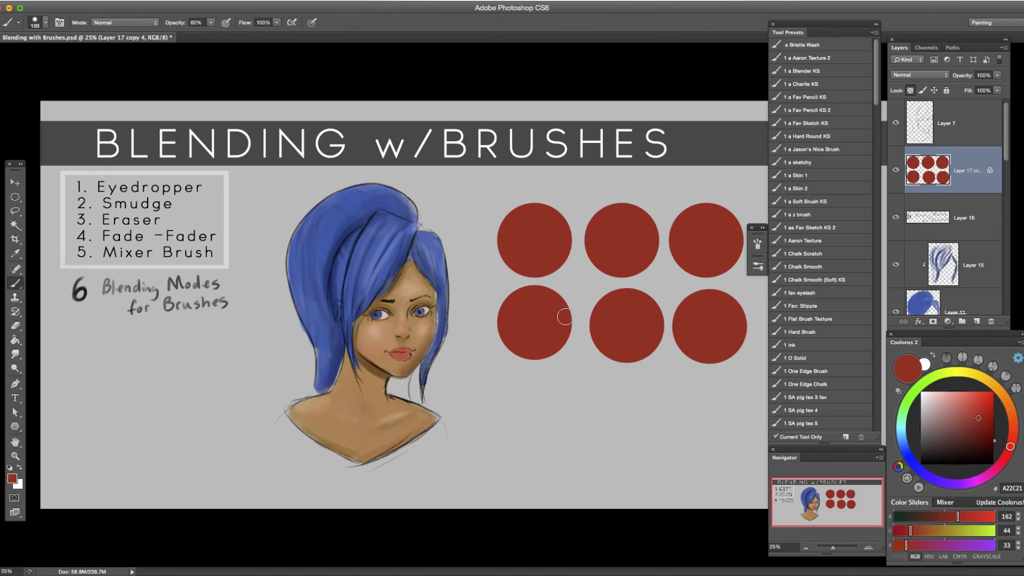
pyautogui.moveTo(971, 417); pyautogui.dragTo(957, 398)
pyautogui.moveTo(569, 320); pyautogui.dragTo(537, 370)
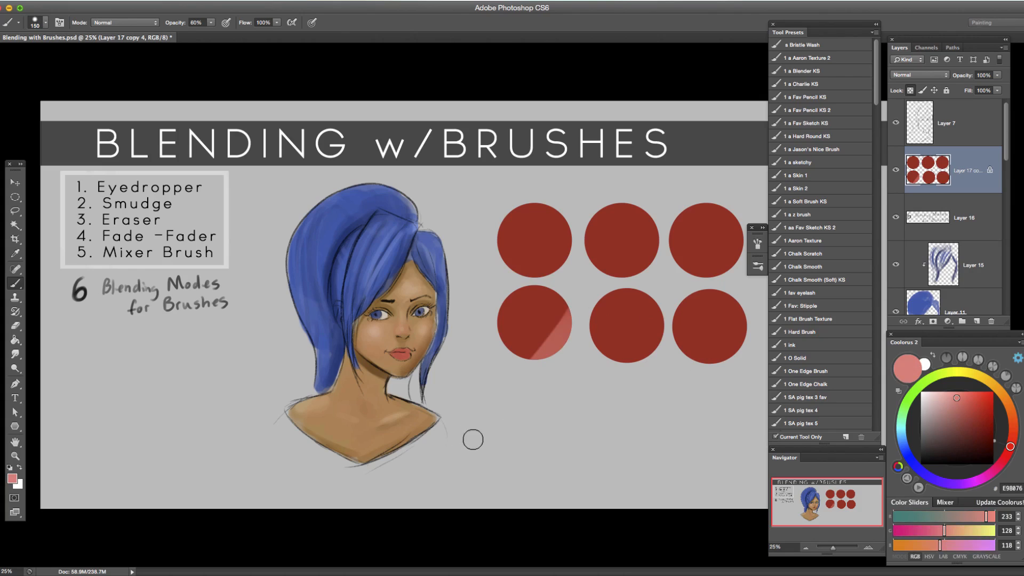
pyautogui.hotkey('ctrl', 'z')
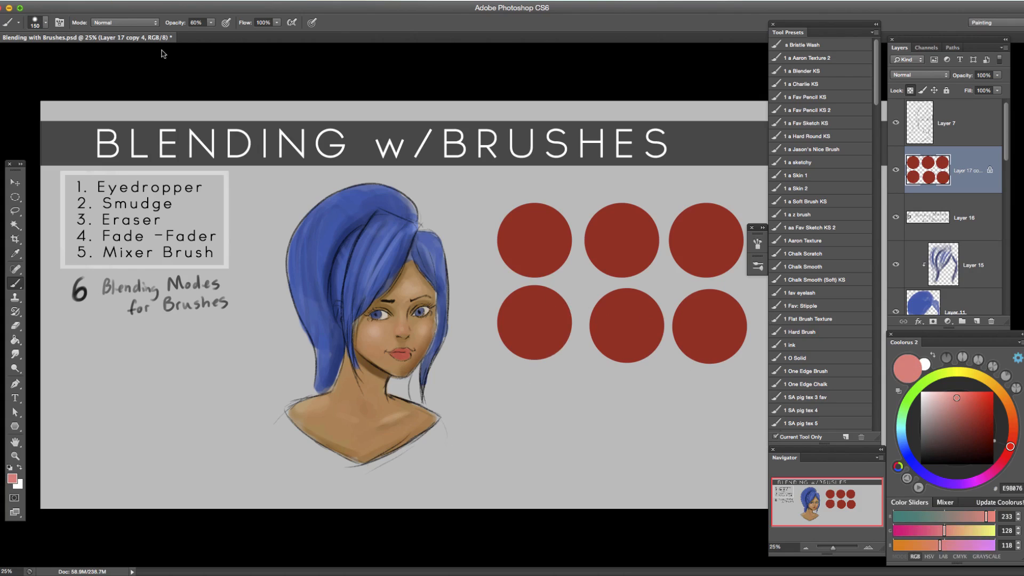
# Open the brush's blend mode choices.
pyautogui.click(146, 24)
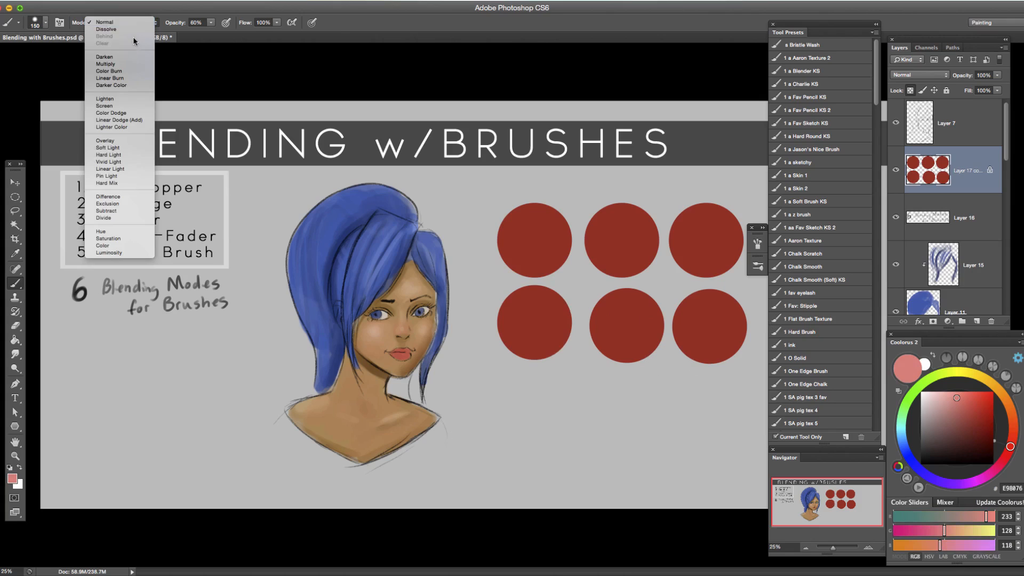
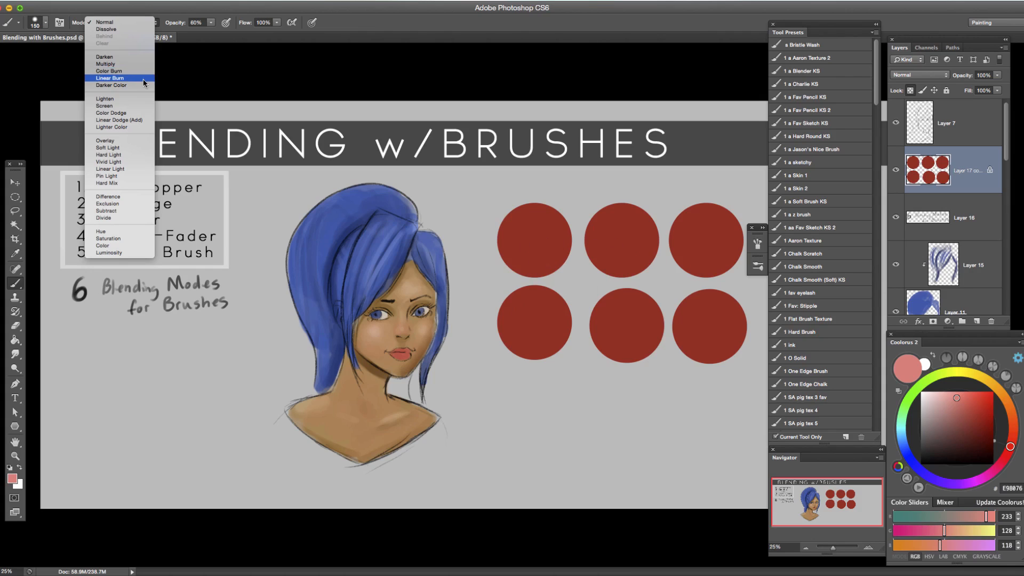
pyautogui.click(423, 191)
pyautogui.click(133, 24)
pyautogui.click(142, 39)
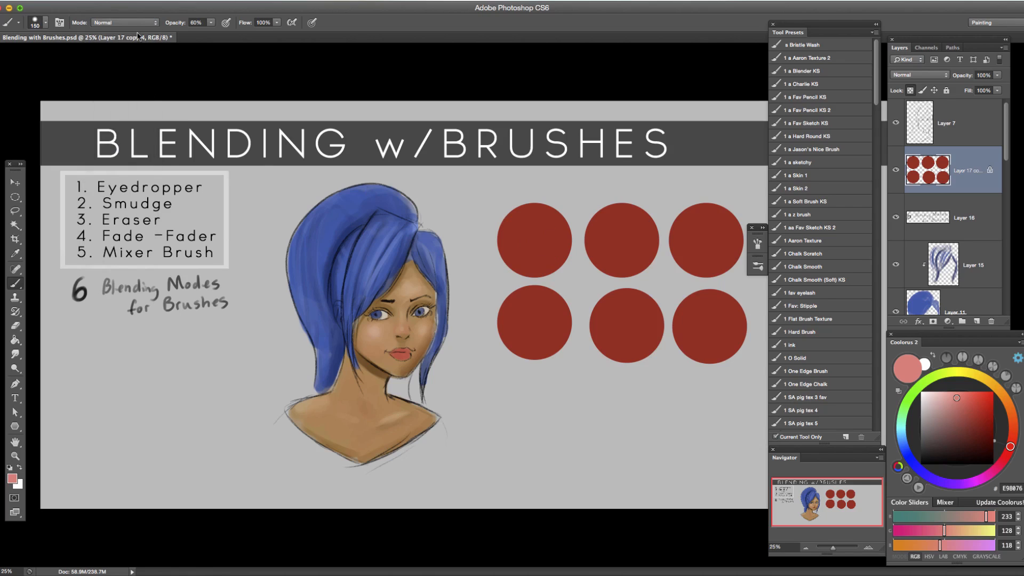
pyautogui.click(135, 25)
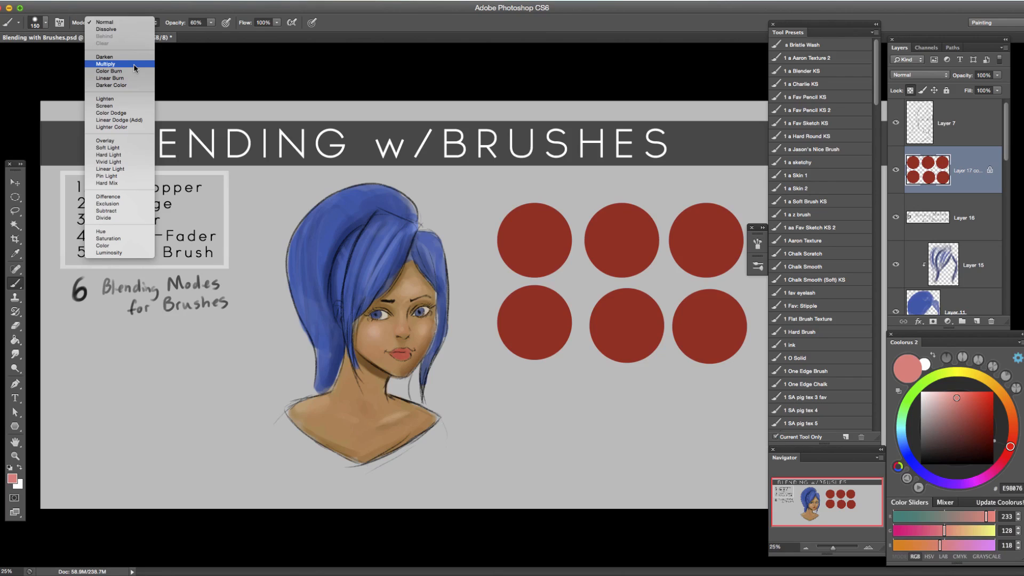
# Try a Normal-mode brush stroke down the first column of circles, and undo it.
pyautogui.click(623, 329)
pyautogui.moveTo(558, 240); pyautogui.dragTo(504, 309)
pyautogui.press('super+z')
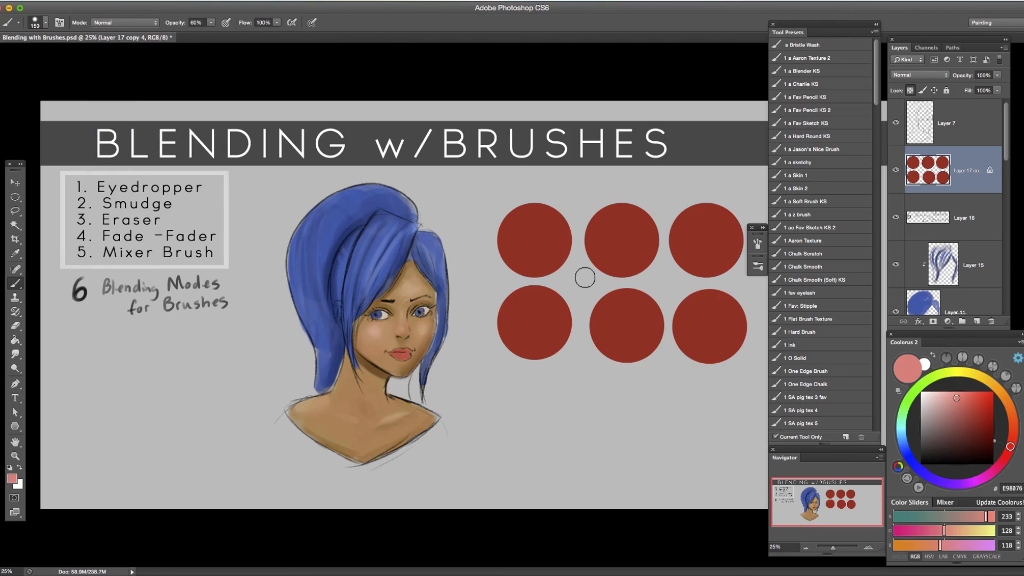
# Set the brush to Multiply at size 175, sample the first circle's red, and darken the colour to 72150C.
pyautogui.click(147, 23)
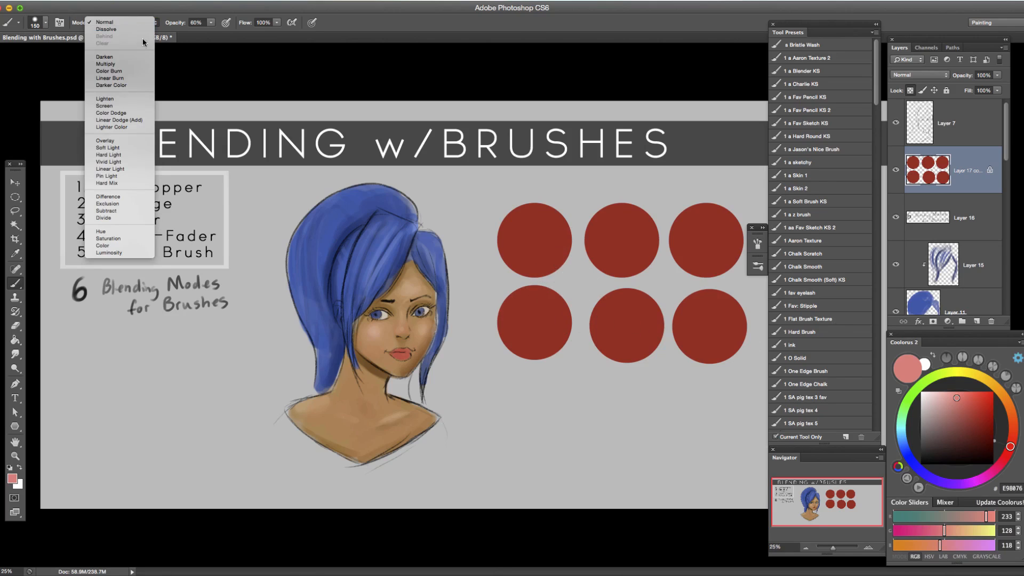
pyautogui.click(129, 63)
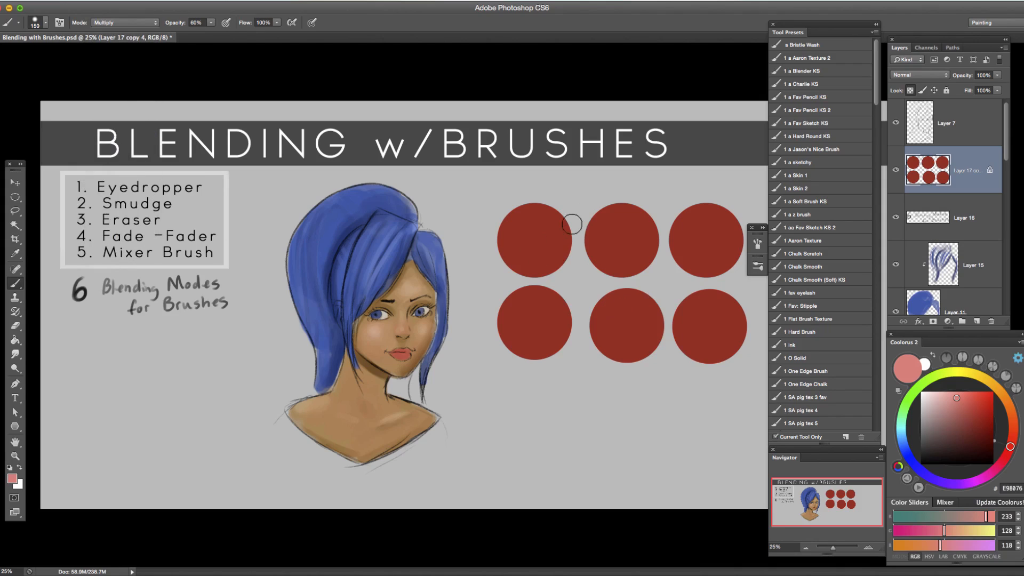
pyautogui.keyDown('alt'); pyautogui.click(540, 257); pyautogui.keyUp('alt')
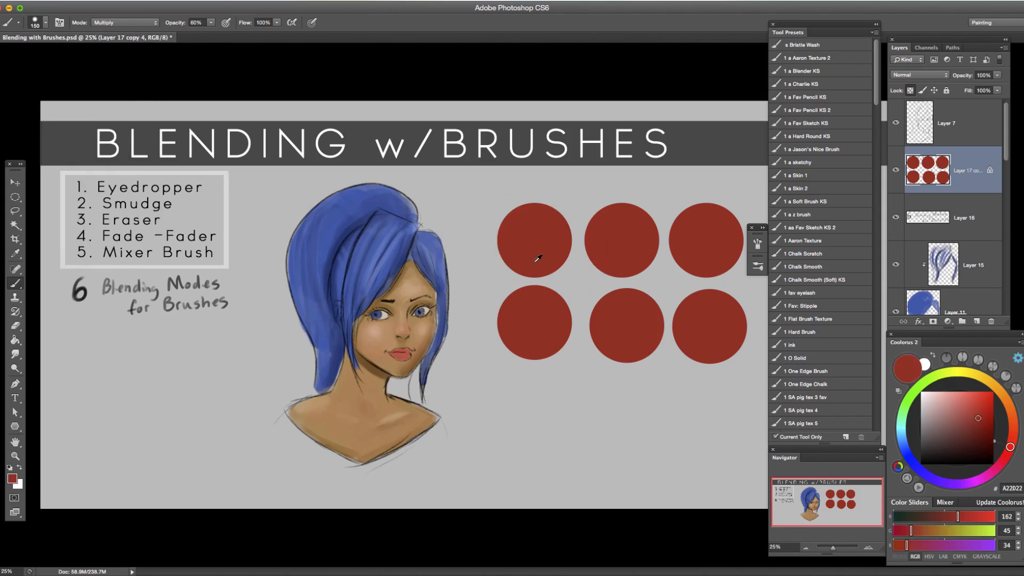
pyautogui.moveTo(980, 421); pyautogui.dragTo(981, 427)
pyautogui.press(']')
# Try Multiply shading strokes along the first circle's right edge, and undo them.
pyautogui.moveTo(557, 214)
pyautogui.mouseDown()
pyautogui.moveTo(563, 265)
pyautogui.moveTo(531, 293)
pyautogui.mouseUp()
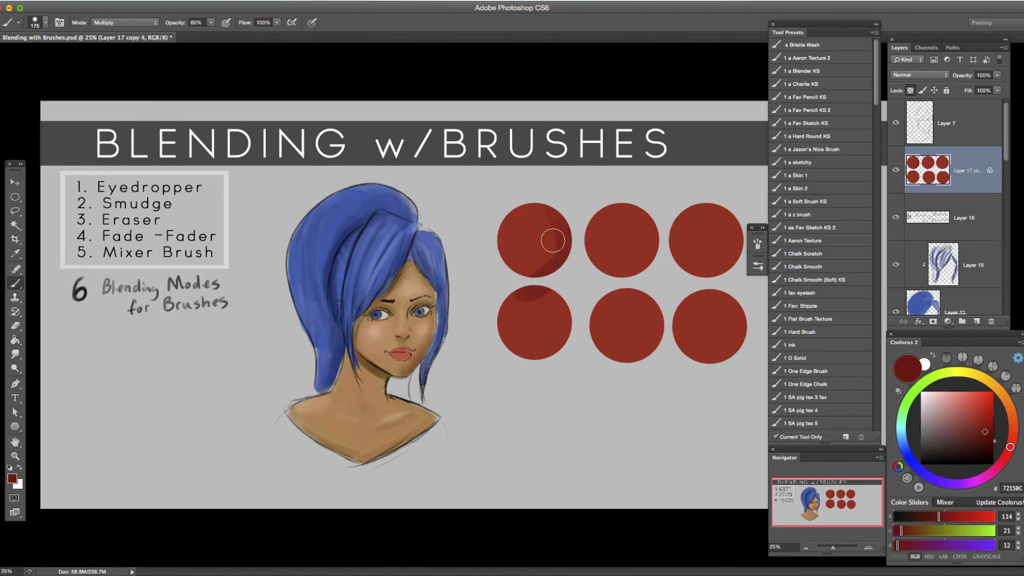
pyautogui.moveTo(562, 204)
pyautogui.mouseDown()
pyautogui.moveTo(565, 228)
pyautogui.moveTo(543, 277)
pyautogui.moveTo(525, 293)
pyautogui.mouseUp()
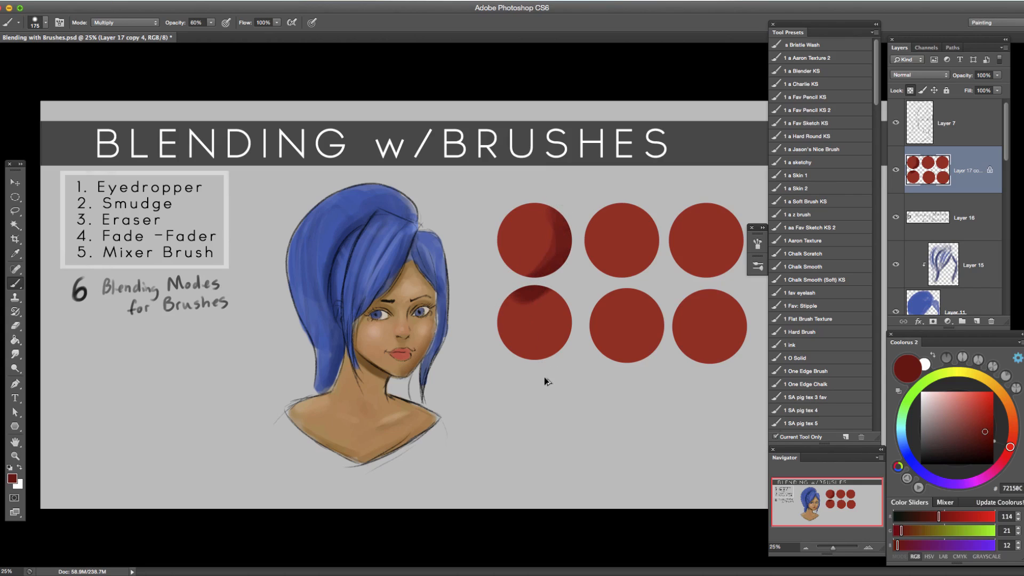
pyautogui.hotkey('ctrl', 'alt', 'z')
pyautogui.hotkey('ctrl', 'alt', 'z')
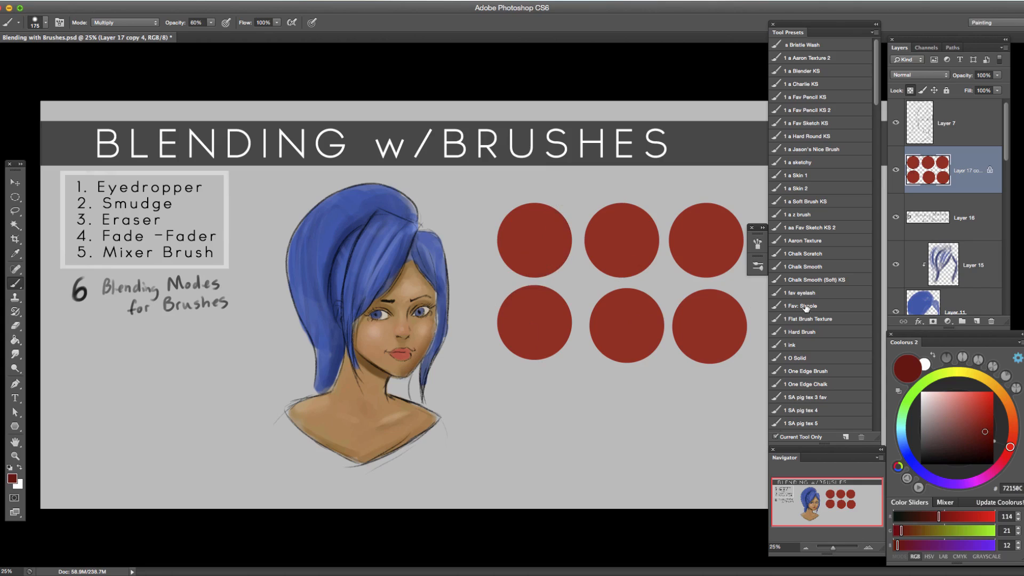
# Load the s Extra Dry Brush preset, enlarge it, and shift the brush colour to dark red 5D180C.
pyautogui.moveTo(873, 114); pyautogui.dragTo(879, 302)
pyautogui.click(811, 346)
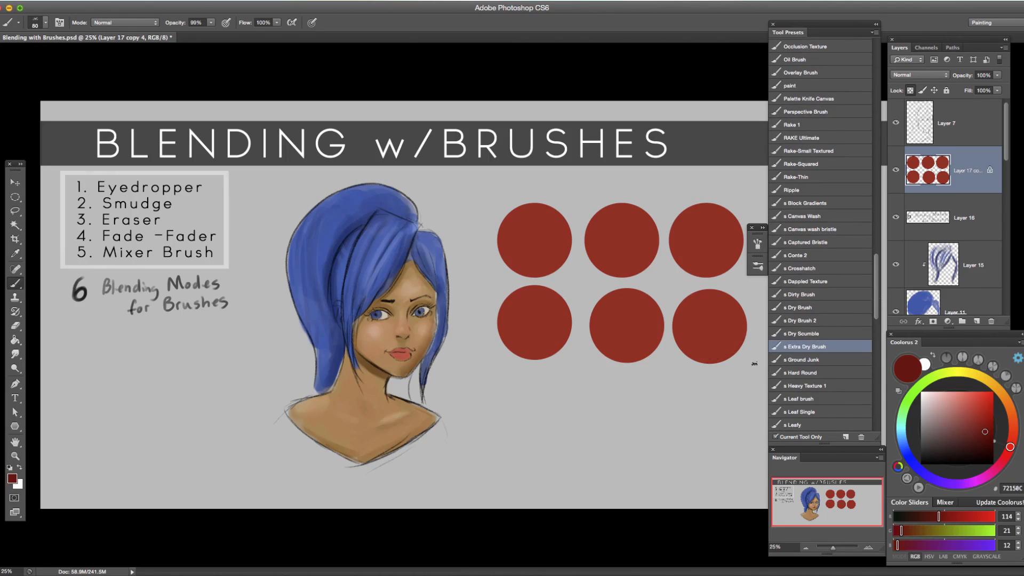
pyautogui.press(']')
pyautogui.moveTo(1009, 450)
pyautogui.mouseDown()
pyautogui.moveTo(1012, 419)
pyautogui.moveTo(984, 438)
pyautogui.moveTo(1012, 440)
pyautogui.mouseUp()
pyautogui.press(']')
pyautogui.press(']')
pyautogui.press(']')
pyautogui.press(']')
pyautogui.press(']')
pyautogui.press(']')
# Try a dry-brush stroke on the second row's first circle, enlarge the brush to 700, and undo the stroke.
pyautogui.moveTo(563, 303); pyautogui.dragTo(537, 338)
pyautogui.press(']')
pyautogui.press(']')
pyautogui.press(']')
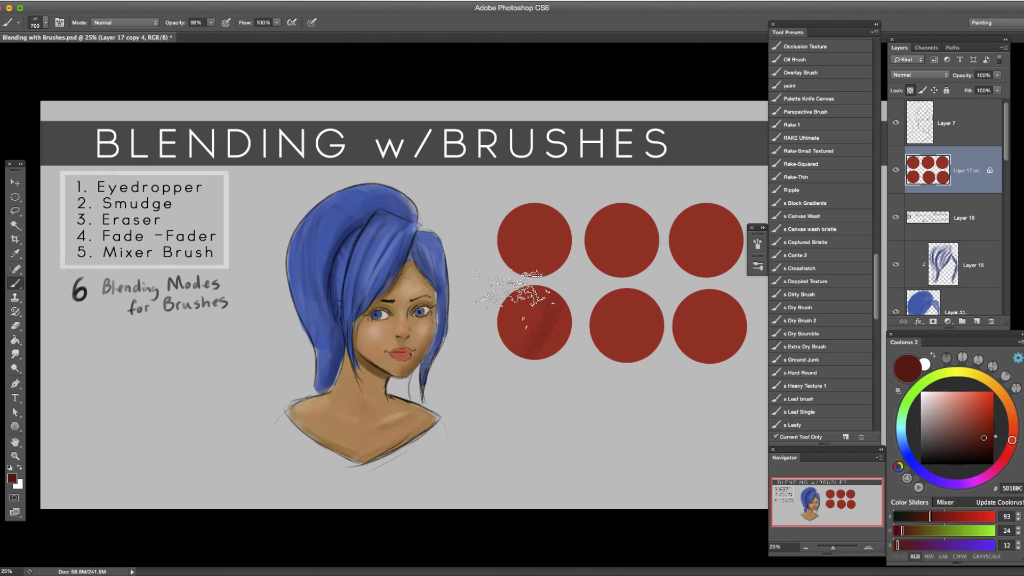
pyautogui.press('super+z')
# Load the s Spatter Airbrush preset, enlarge it to 900, and spatter dark red speckles across all six circles.
pyautogui.scroll(-5, 874, 319)
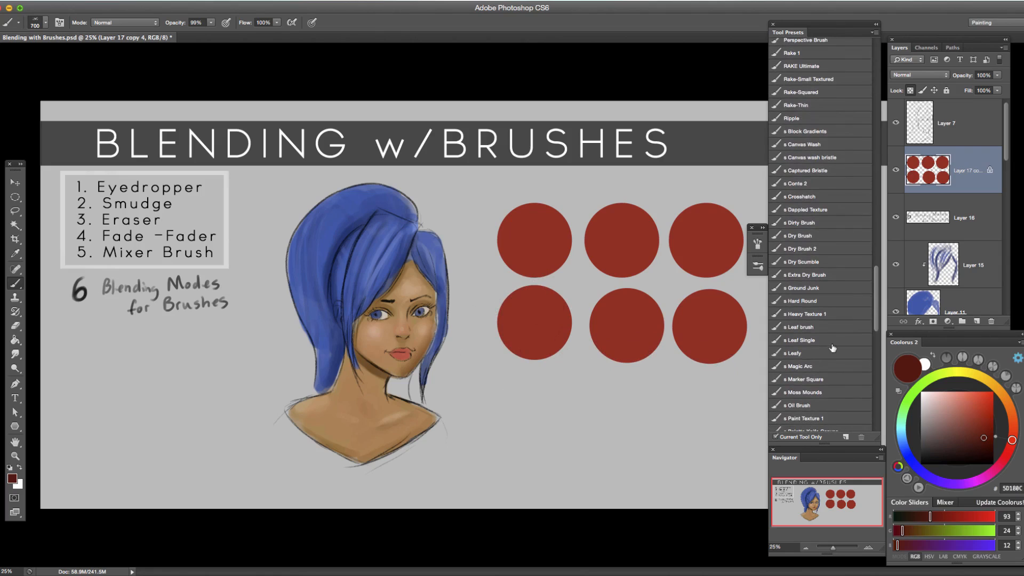
pyautogui.moveTo(873, 330); pyautogui.dragTo(866, 382)
pyautogui.scroll(3, 822, 274)
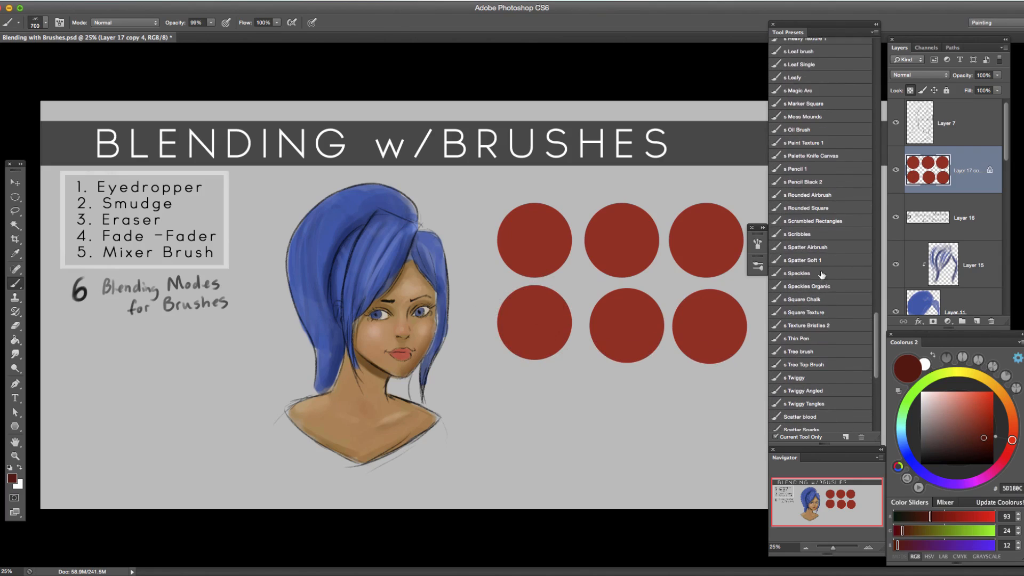
pyautogui.click(823, 248)
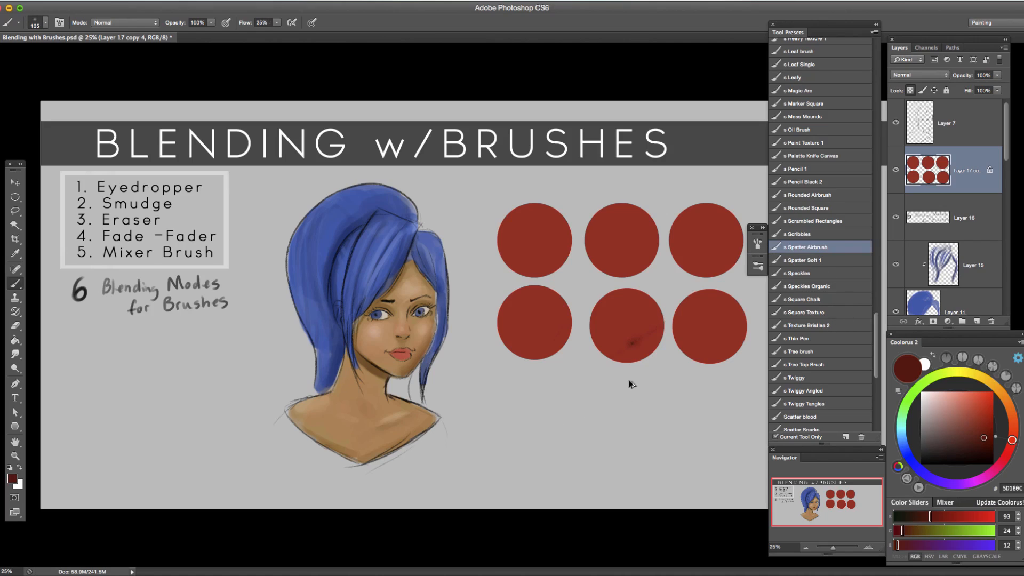
pyautogui.press(']')
pyautogui.press(']')
pyautogui.press(']')
pyautogui.moveTo(562, 425); pyautogui.dragTo(643, 294)
pyautogui.moveTo(640, 335)
pyautogui.mouseDown()
pyautogui.moveTo(601, 416)
pyautogui.moveTo(656, 316)
pyautogui.moveTo(581, 420)
pyautogui.moveTo(645, 297)
pyautogui.moveTo(584, 386)
pyautogui.moveTo(674, 359)
pyautogui.moveTo(723, 298)
pyautogui.moveTo(671, 413)
pyautogui.moveTo(720, 251)
pyautogui.moveTo(683, 233)
pyautogui.moveTo(713, 249)
pyautogui.moveTo(728, 210)
pyautogui.moveTo(680, 296)
pyautogui.moveTo(698, 202)
pyautogui.moveTo(656, 278)
pyautogui.moveTo(615, 190)
pyautogui.moveTo(607, 310)
pyautogui.moveTo(645, 194)
pyautogui.moveTo(595, 316)
pyautogui.moveTo(554, 200)
pyautogui.moveTo(507, 304)
pyautogui.moveTo(517, 202)
pyautogui.moveTo(540, 305)
pyautogui.moveTo(512, 323)
pyautogui.moveTo(502, 366)
pyautogui.moveTo(533, 311)
pyautogui.moveTo(532, 366)
pyautogui.moveTo(547, 324)
pyautogui.moveTo(540, 407)
pyautogui.mouseUp()
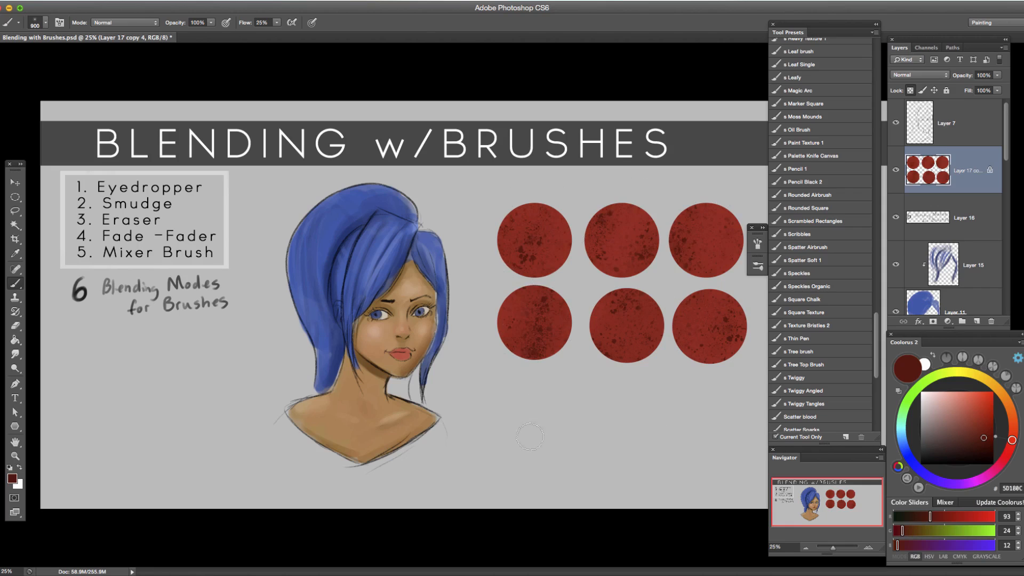
# Set the brush colour to light red D66855 and spatter light speckles over the circles.
pyautogui.click(964, 404)
pyautogui.moveTo(715, 327)
pyautogui.mouseDown()
pyautogui.moveTo(696, 292)
pyautogui.moveTo(679, 372)
pyautogui.moveTo(715, 283)
pyautogui.moveTo(690, 395)
pyautogui.moveTo(729, 292)
pyautogui.moveTo(692, 411)
pyautogui.moveTo(736, 290)
pyautogui.moveTo(709, 214)
pyautogui.moveTo(689, 306)
pyautogui.mouseUp()
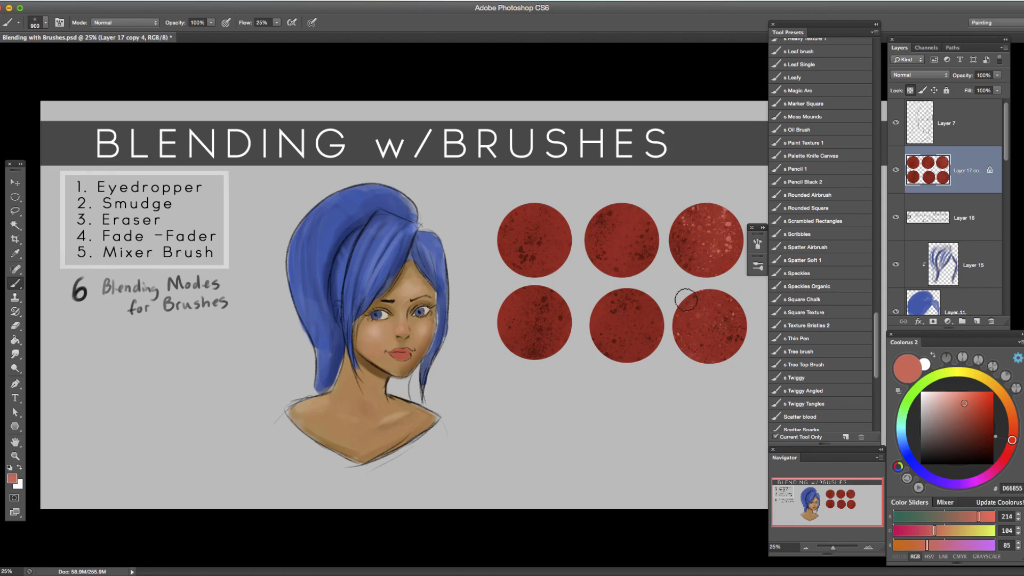
pyautogui.moveTo(638, 212); pyautogui.dragTo(617, 213)
pyautogui.moveTo(529, 215)
pyautogui.mouseDown()
pyautogui.moveTo(561, 231)
pyautogui.moveTo(549, 262)
pyautogui.mouseUp()
pyautogui.moveTo(514, 323)
pyautogui.mouseDown()
pyautogui.moveTo(514, 307)
pyautogui.moveTo(557, 322)
pyautogui.moveTo(544, 338)
pyautogui.mouseUp()
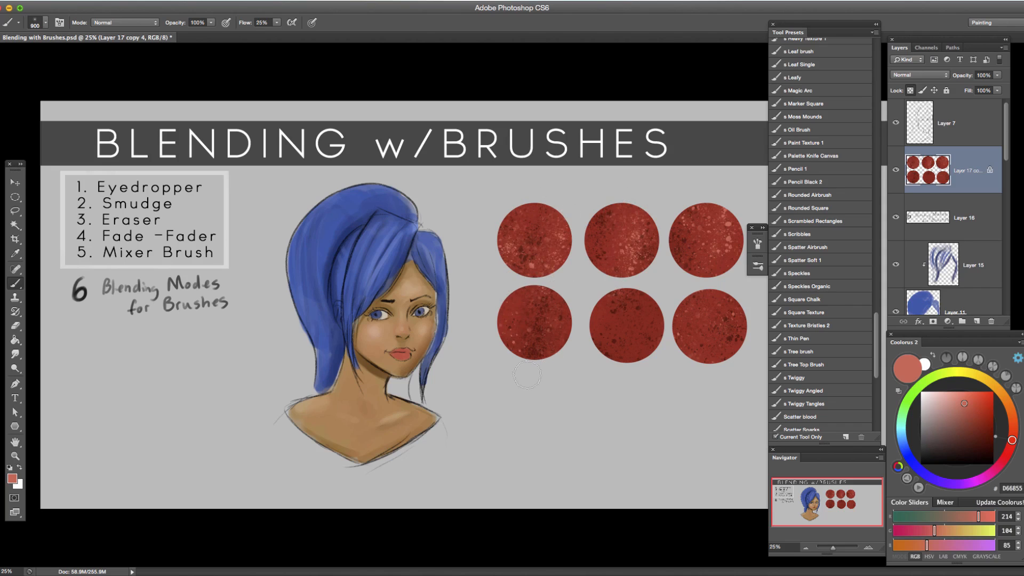
# Load the 1 a Blender KS preset in Multiply mode, sample the first circle's red, and darken it to 85241A.
pyautogui.moveTo(875, 327); pyautogui.dragTo(827, 73)
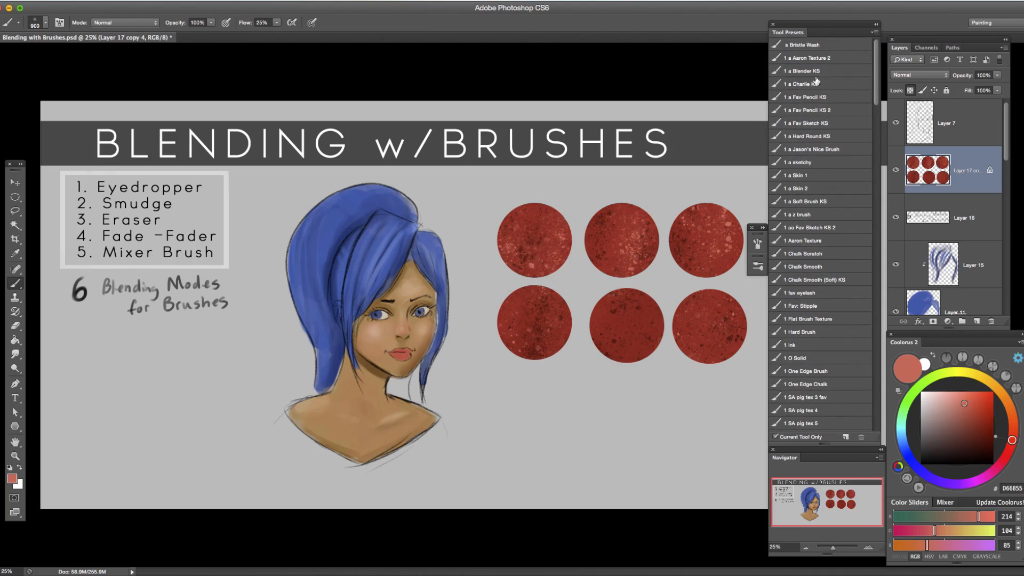
pyautogui.click(828, 71)
pyautogui.press('[')
pyautogui.click(154, 22)
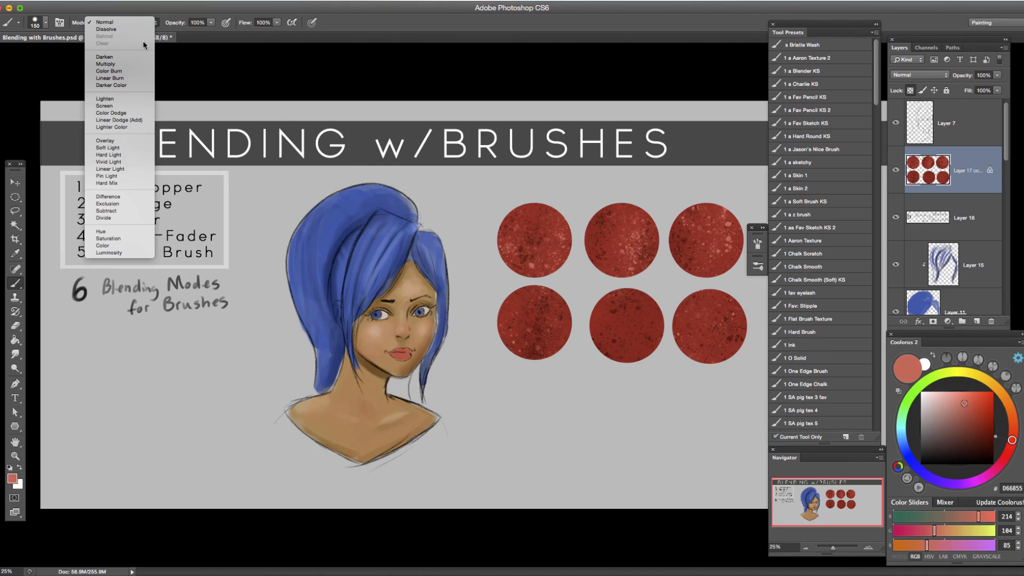
pyautogui.click(107, 64)
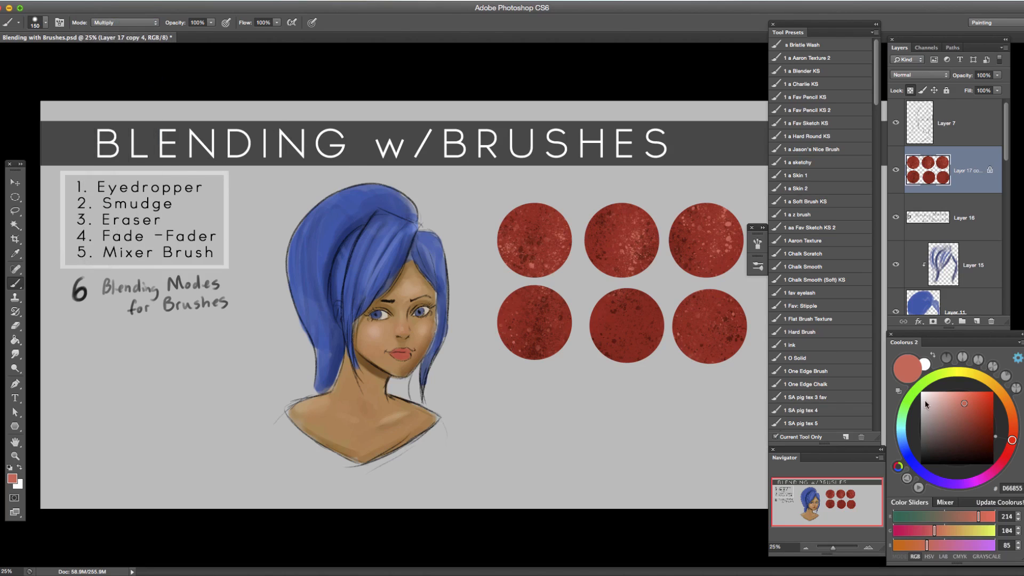
pyautogui.keyDown('alt'); pyautogui.click(563, 249); pyautogui.keyUp('alt')
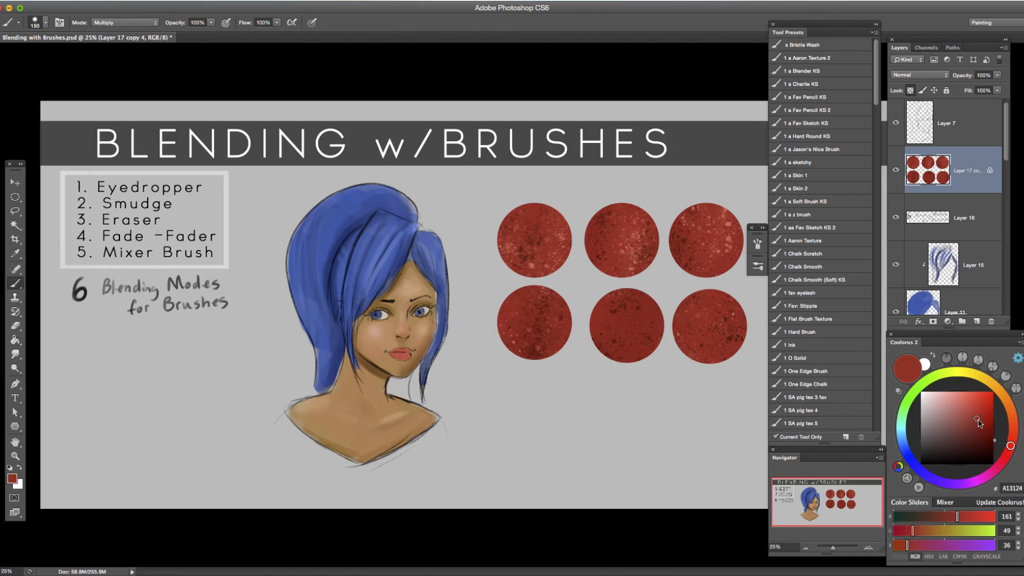
pyautogui.click(979, 426)
pyautogui.press('[')
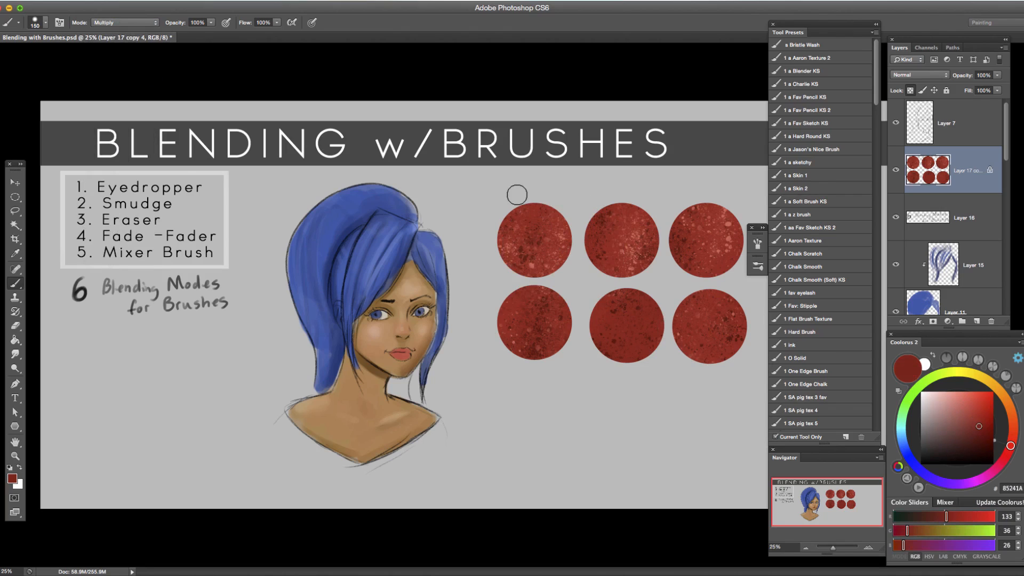
# Add a new layer and handwrite "Multiply" above the first circle with a small Normal-mode brush, underlining it.
pyautogui.press('[')
pyautogui.press('[')
pyautogui.press('[')
pyautogui.press('[')
pyautogui.click(135, 24)
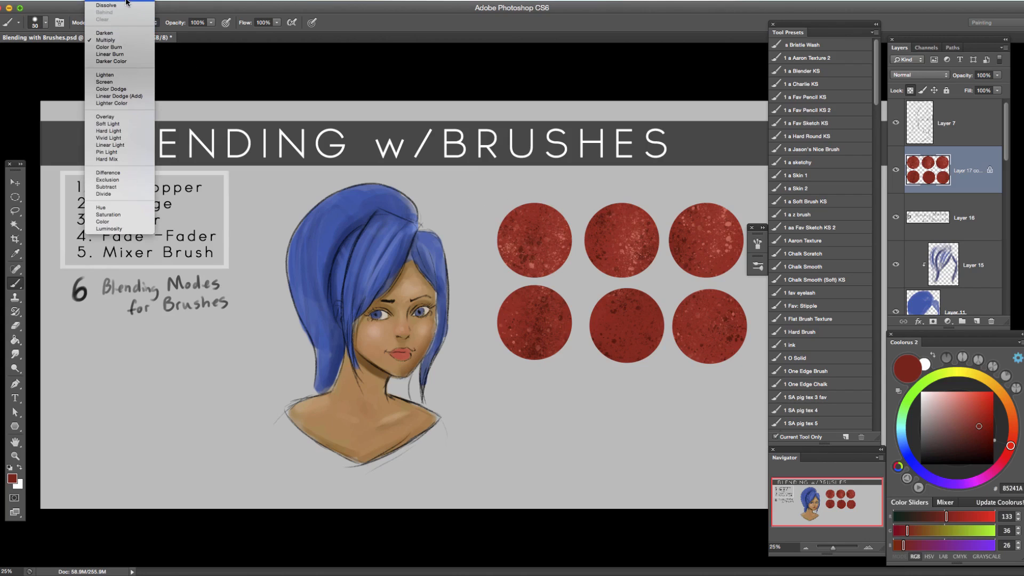
pyautogui.click(107, 5)
pyautogui.click(976, 321)
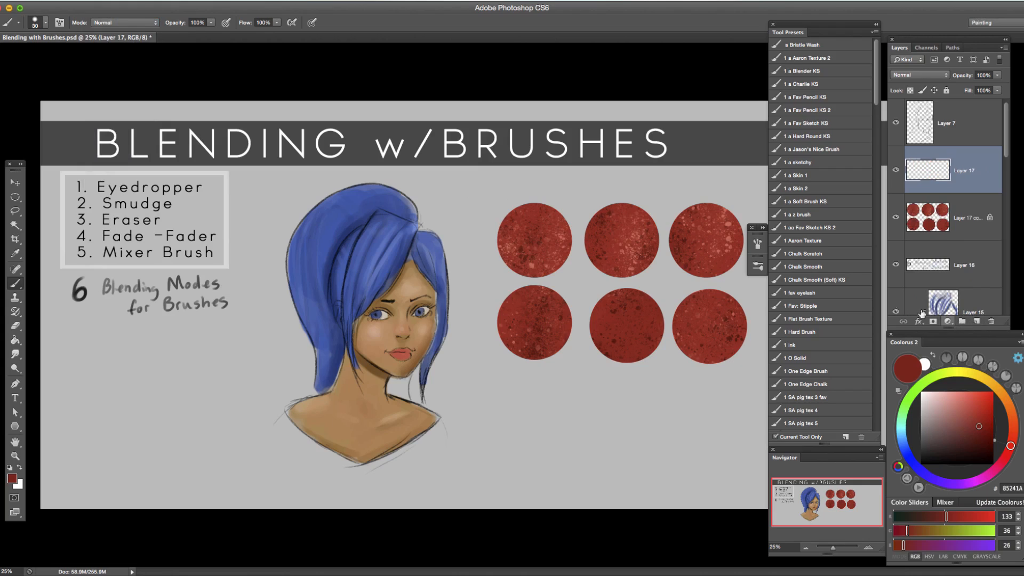
pyautogui.moveTo(481, 190)
pyautogui.mouseDown()
pyautogui.moveTo(526, 189)
pyautogui.moveTo(529, 198)
pyautogui.mouseUp()
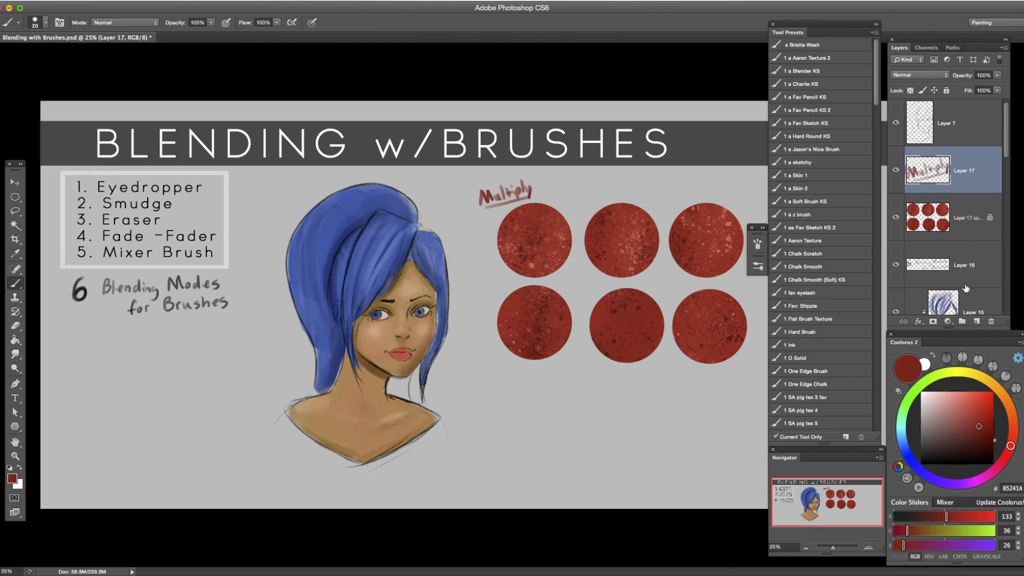
# On the circles layer, set the brush to Multiply at size 250, resample the first circle's red, and darken it to 6A1B12.
pyautogui.click(956, 223)
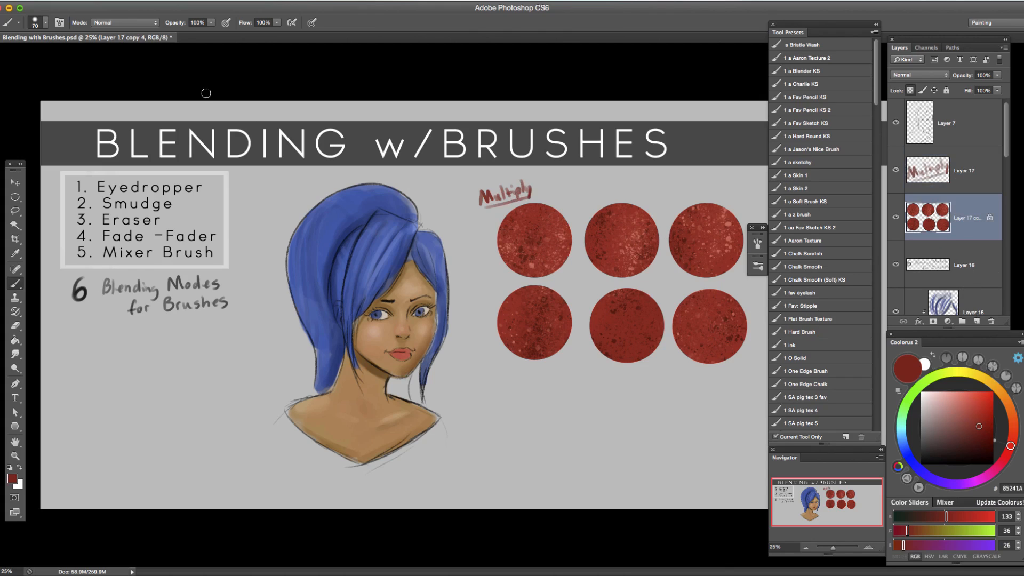
pyautogui.click(136, 24)
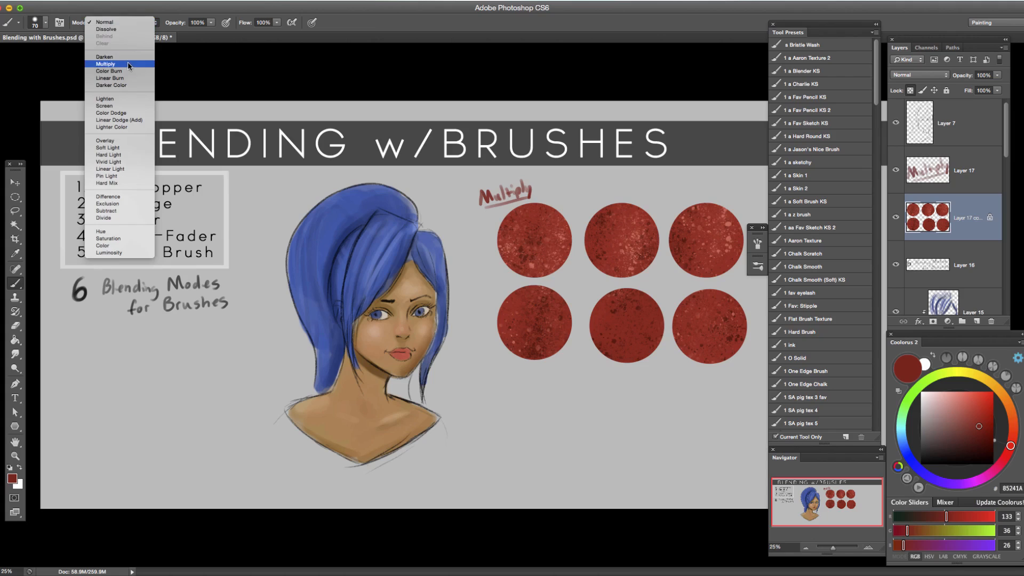
pyautogui.click(128, 64)
pyautogui.press(']')
pyautogui.press(']')
pyautogui.press(']')
pyautogui.press(']')
pyautogui.press(']')
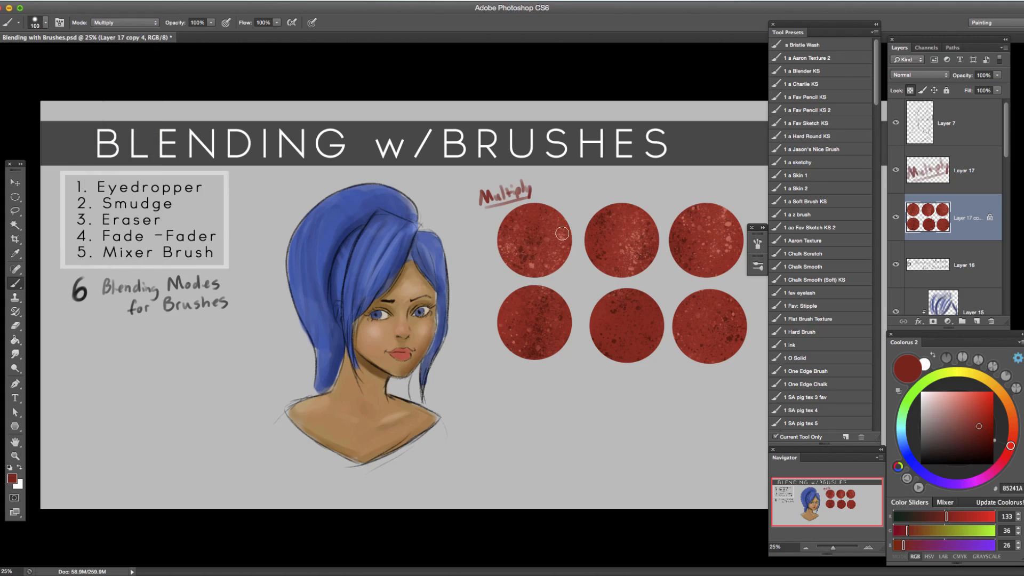
pyautogui.keyDown('alt'); pyautogui.click(537, 212); pyautogui.keyUp('alt')
pyautogui.moveTo(981, 427); pyautogui.dragTo(981, 433)
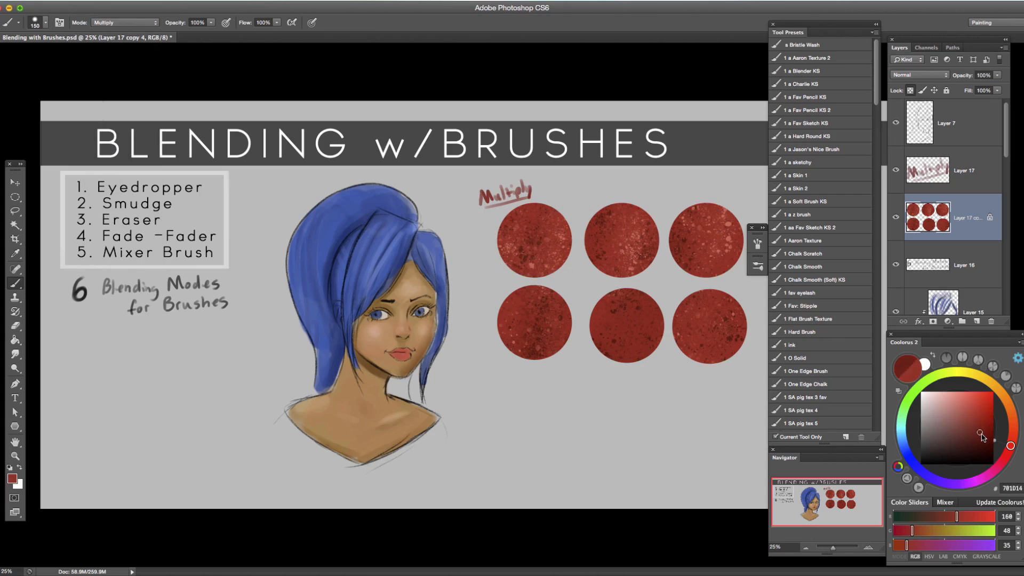
pyautogui.press(']')
pyautogui.press(']')
pyautogui.press(']')
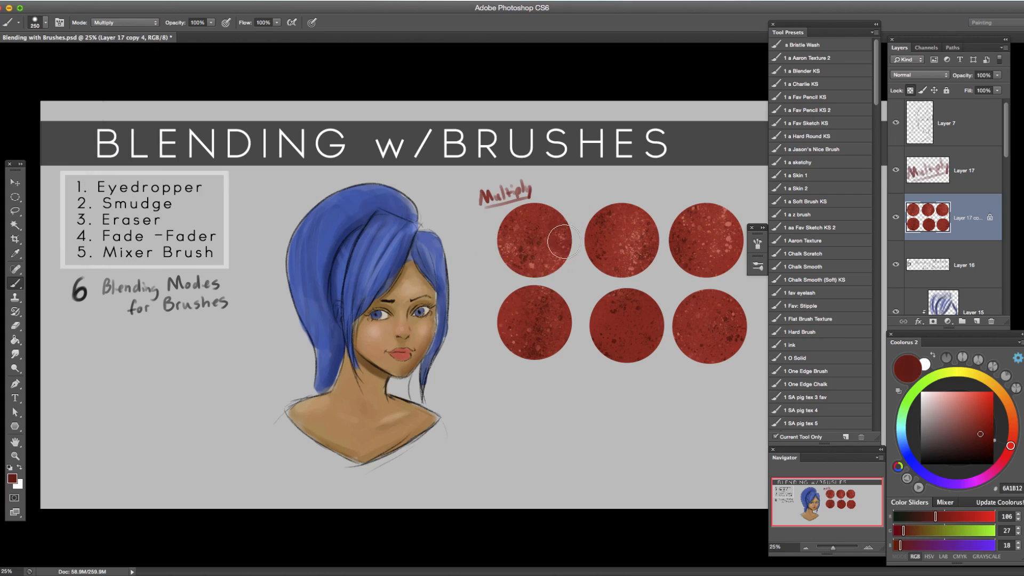
# Shade the right side of the first circle with Multiply strokes and undo a stroke.
pyautogui.moveTo(564, 218); pyautogui.dragTo(536, 275)
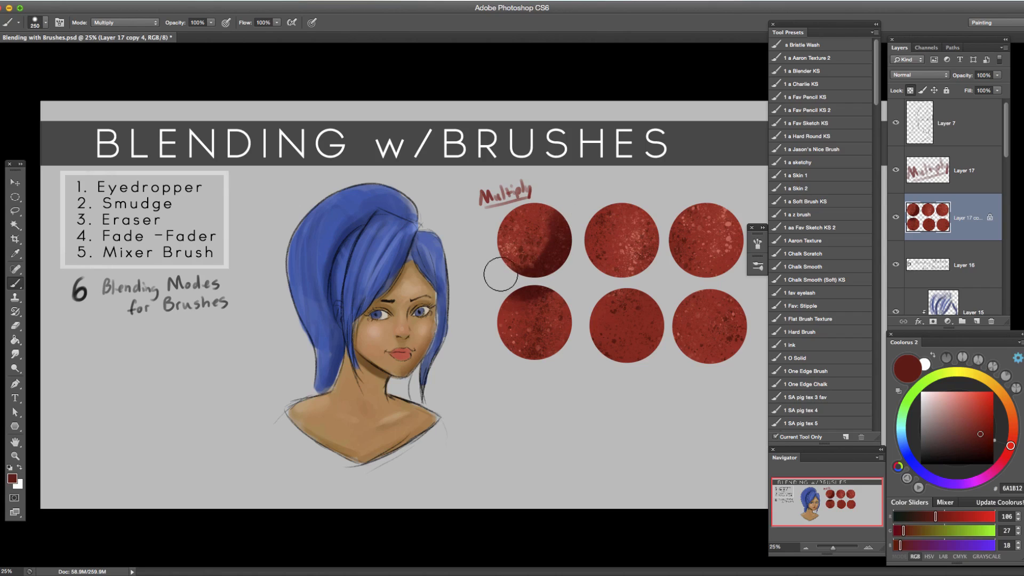
pyautogui.moveTo(565, 226)
pyautogui.mouseDown()
pyautogui.moveTo(503, 322)
pyautogui.moveTo(543, 258)
pyautogui.moveTo(527, 300)
pyautogui.moveTo(568, 304)
pyautogui.mouseUp()
pyautogui.hotkey('ctrl', 'z')
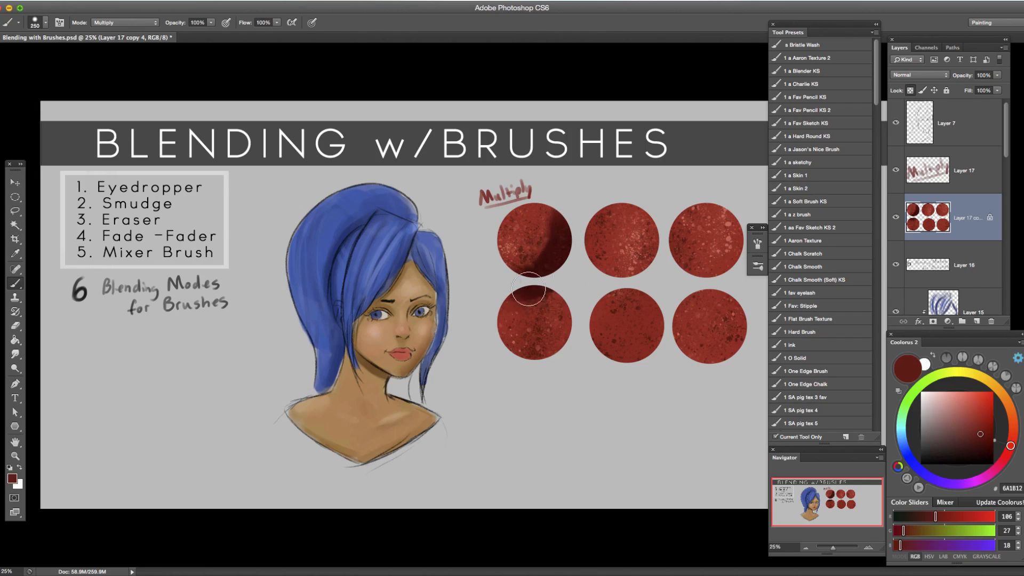
# Switch the brush to Normal mode, try shading over the first circle's texture, and undo the strokes.
pyautogui.click(143, 22)
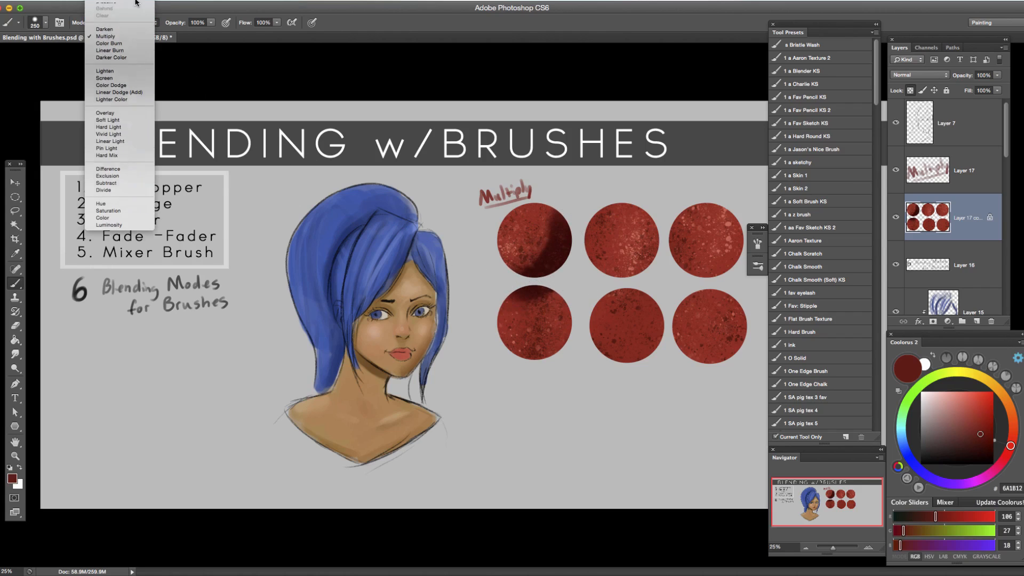
pyautogui.click(134, 5)
pyautogui.moveTo(528, 208)
pyautogui.mouseDown()
pyautogui.moveTo(539, 240)
pyautogui.moveTo(540, 225)
pyautogui.moveTo(515, 215)
pyautogui.moveTo(514, 274)
pyautogui.moveTo(512, 212)
pyautogui.moveTo(500, 289)
pyautogui.moveTo(541, 240)
pyautogui.moveTo(503, 247)
pyautogui.moveTo(528, 218)
pyautogui.moveTo(511, 275)
pyautogui.moveTo(503, 258)
pyautogui.moveTo(518, 262)
pyautogui.moveTo(520, 239)
pyautogui.moveTo(507, 268)
pyautogui.moveTo(517, 272)
pyautogui.moveTo(536, 266)
pyautogui.moveTo(557, 230)
pyautogui.moveTo(542, 275)
pyautogui.moveTo(561, 215)
pyautogui.moveTo(563, 238)
pyautogui.moveTo(546, 267)
pyautogui.moveTo(537, 260)
pyautogui.moveTo(573, 235)
pyautogui.moveTo(563, 262)
pyautogui.moveTo(564, 229)
pyautogui.moveTo(549, 273)
pyautogui.moveTo(558, 233)
pyautogui.moveTo(539, 274)
pyautogui.mouseUp()
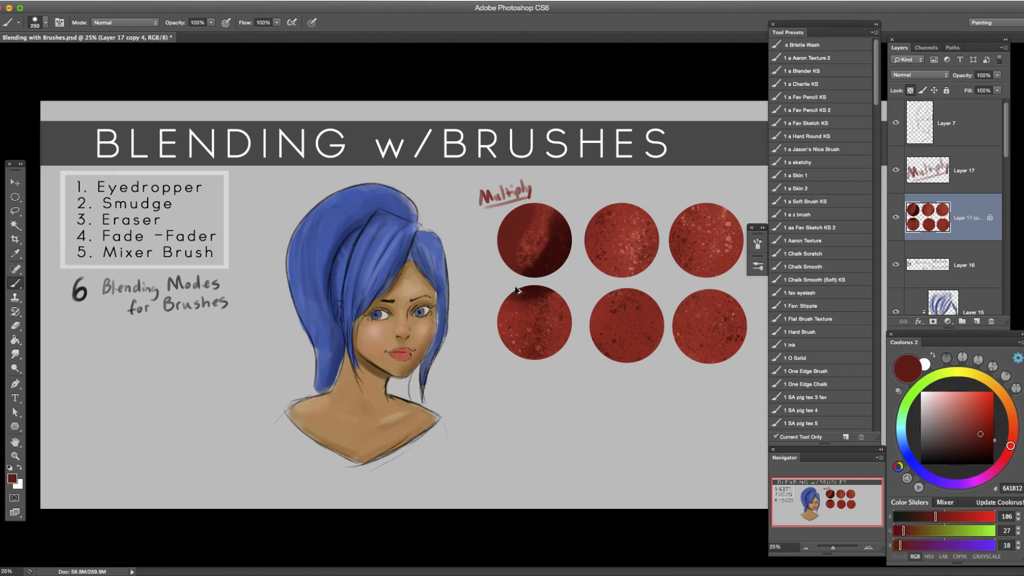
pyautogui.hotkey('ctrl', 'z')
pyautogui.hotkey('ctrl', 'alt', 'z')
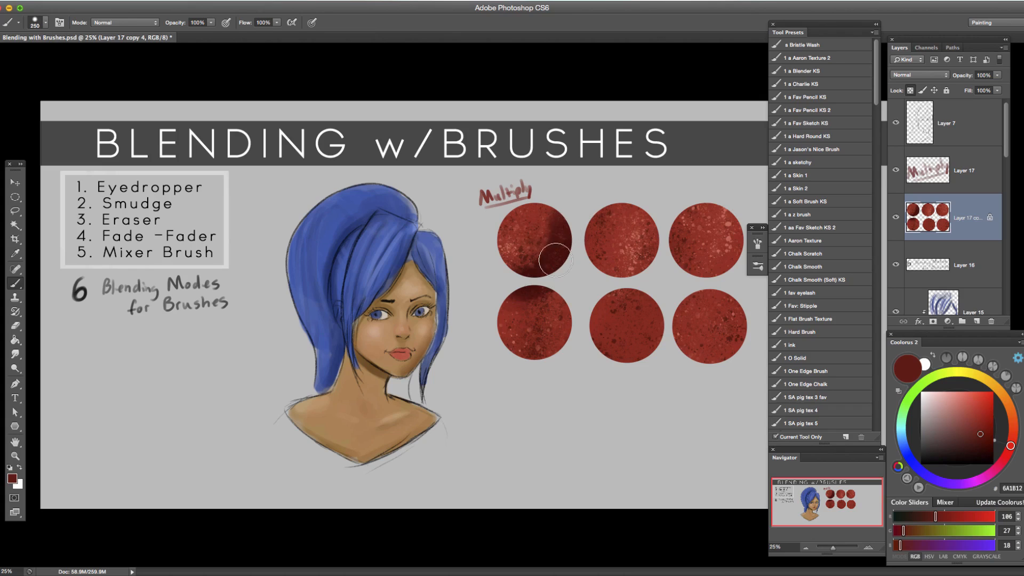
# Sample tones from the first circle, brush over its shadow, and set the brush colour to pale pink F7C0BA.
pyautogui.keyDown('alt'); pyautogui.click(547, 234); pyautogui.keyUp('alt')
pyautogui.moveTo(556, 235); pyautogui.dragTo(571, 257)
pyautogui.keyDown('alt'); pyautogui.click(536, 222); pyautogui.keyUp('alt')
pyautogui.moveTo(932, 396); pyautogui.dragTo(939, 393)
# Test pale pink Normal-mode highlight strokes over the first circle's left side, undoing the rejected attempts.
pyautogui.moveTo(552, 211)
pyautogui.mouseDown()
pyautogui.moveTo(507, 235)
pyautogui.moveTo(528, 268)
pyautogui.mouseUp()
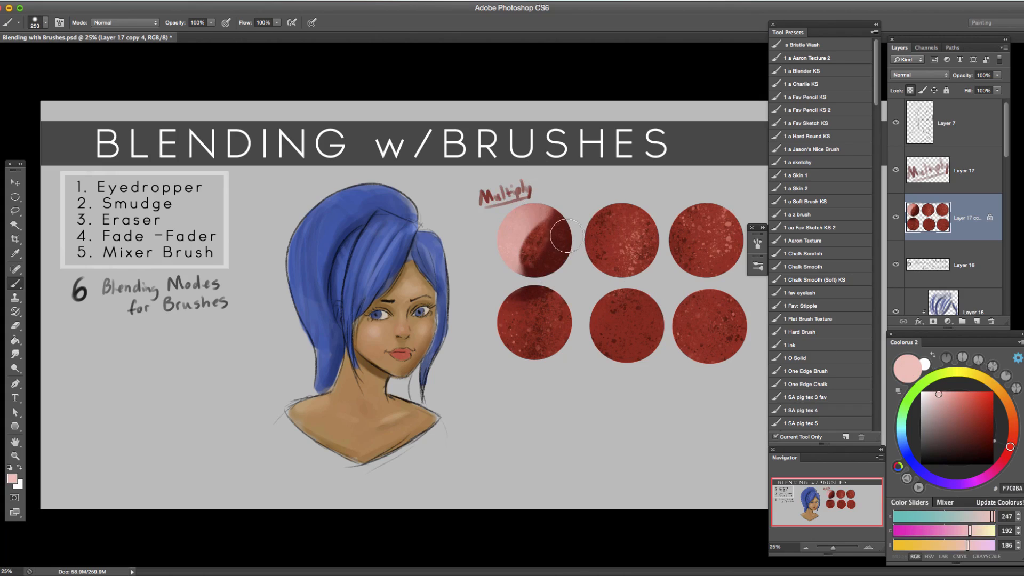
pyautogui.press('super+z')
pyautogui.moveTo(537, 221)
pyautogui.mouseDown()
pyautogui.moveTo(515, 222)
pyautogui.moveTo(527, 275)
pyautogui.mouseUp()
pyautogui.press('super+z')
pyautogui.moveTo(537, 230); pyautogui.dragTo(534, 288)
pyautogui.press('super+z')
pyautogui.moveTo(547, 218)
pyautogui.mouseDown()
pyautogui.moveTo(511, 235)
pyautogui.moveTo(538, 259)
pyautogui.mouseUp()
pyautogui.press('super+z')
pyautogui.moveTo(555, 220); pyautogui.dragTo(516, 285)
pyautogui.press('super+z')
pyautogui.moveTo(534, 220)
pyautogui.mouseDown()
pyautogui.moveTo(513, 284)
pyautogui.moveTo(495, 266)
pyautogui.moveTo(588, 226)
pyautogui.moveTo(562, 276)
pyautogui.moveTo(609, 265)
pyautogui.moveTo(551, 210)
pyautogui.moveTo(510, 285)
pyautogui.mouseUp()
pyautogui.press('alt+super+z')
pyautogui.press('alt+super+z')
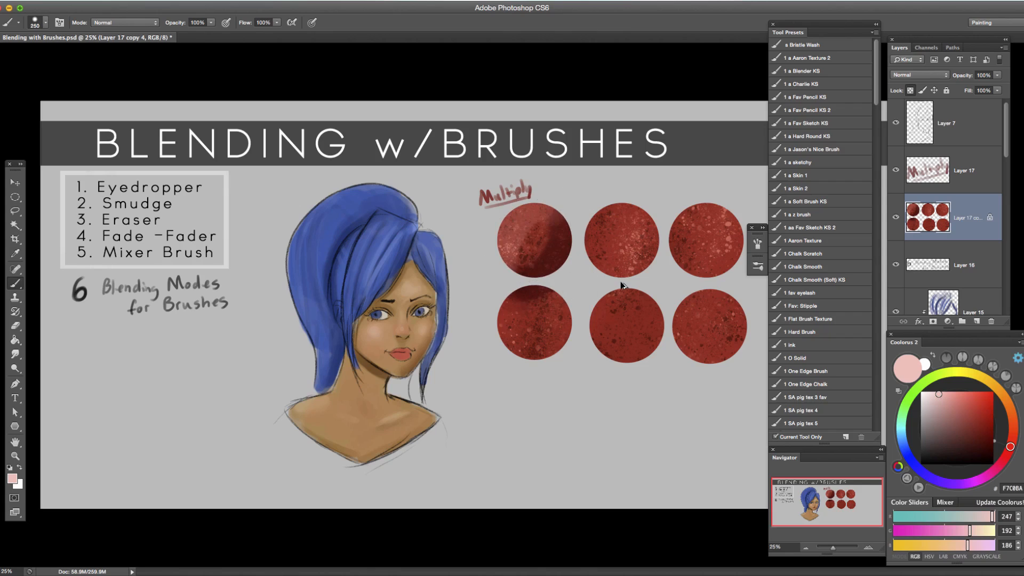
# Undo the remaining pale pink strokes on the first circle, including one more trial stroke down its middle.
pyautogui.press('alt+super+z')
pyautogui.moveTo(540, 203); pyautogui.dragTo(527, 285)
pyautogui.press('alt+super+z')
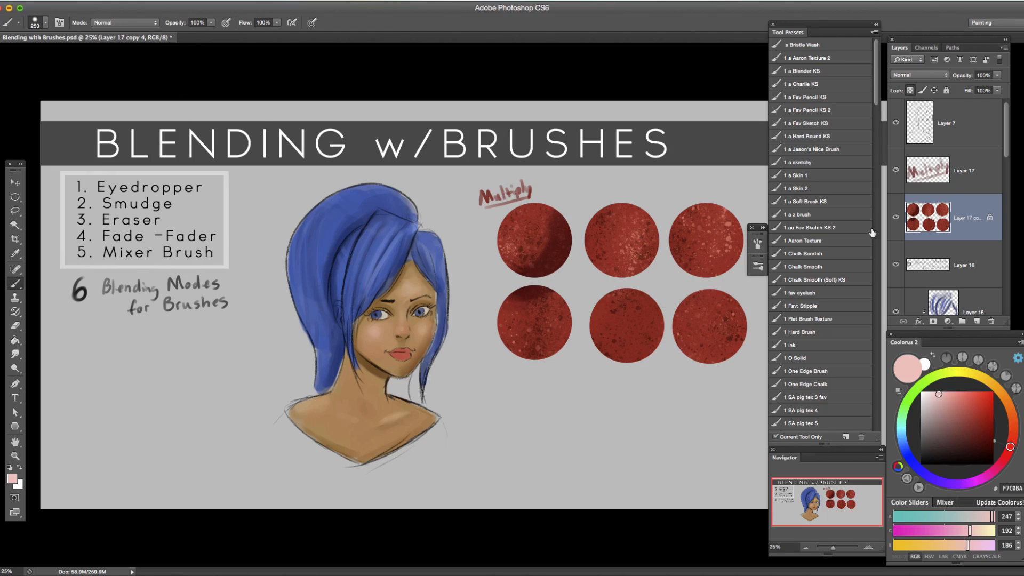
# Hand-letter "Color Dodge" in black above the second circle on Layer 17, using the brush at size 25.
pyautogui.click(958, 183)
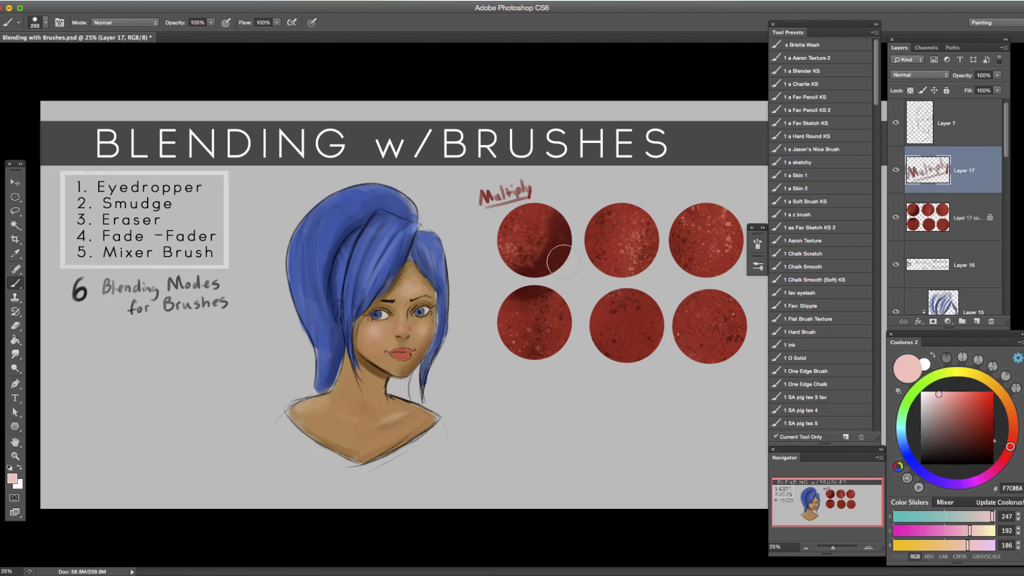
pyautogui.press('[')
pyautogui.press('[')
pyautogui.press('[')
pyautogui.press('[')
pyautogui.press('[')
pyautogui.press('[')
pyautogui.press('[')
pyautogui.click(156, 24)
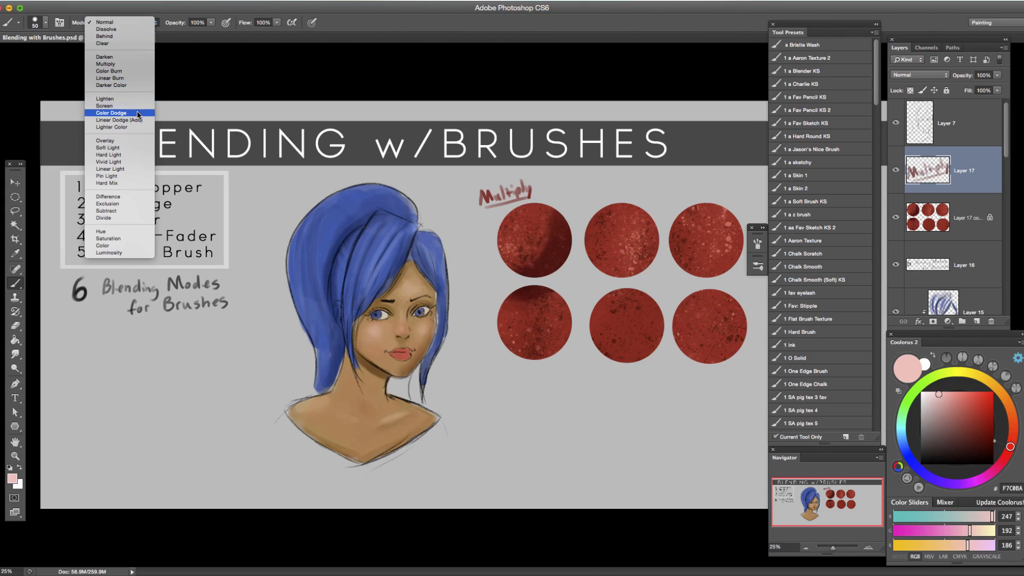
pyautogui.click(631, 189)
pyautogui.press('[')
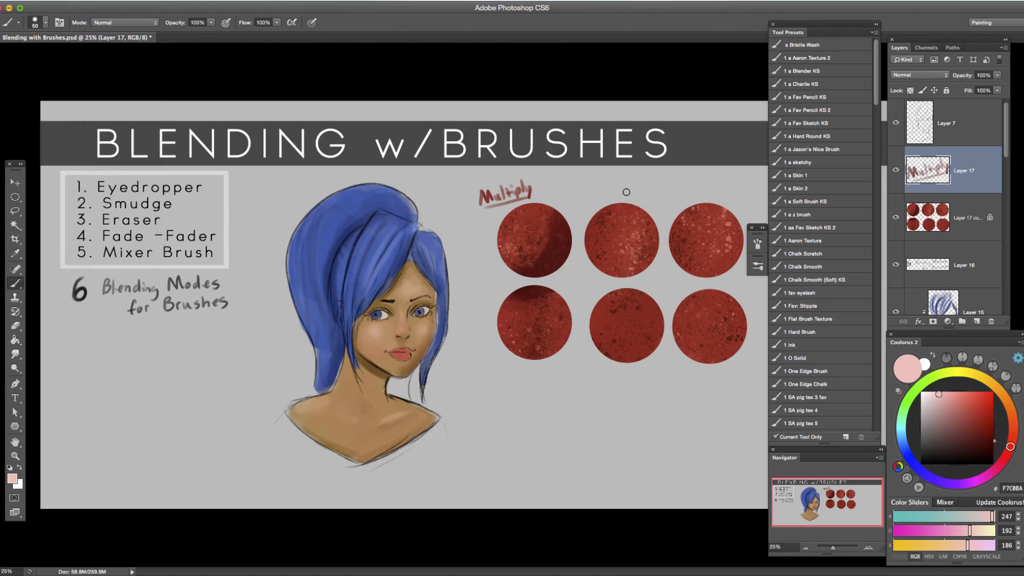
pyautogui.press('d')
pyautogui.press('[')
pyautogui.press('[')
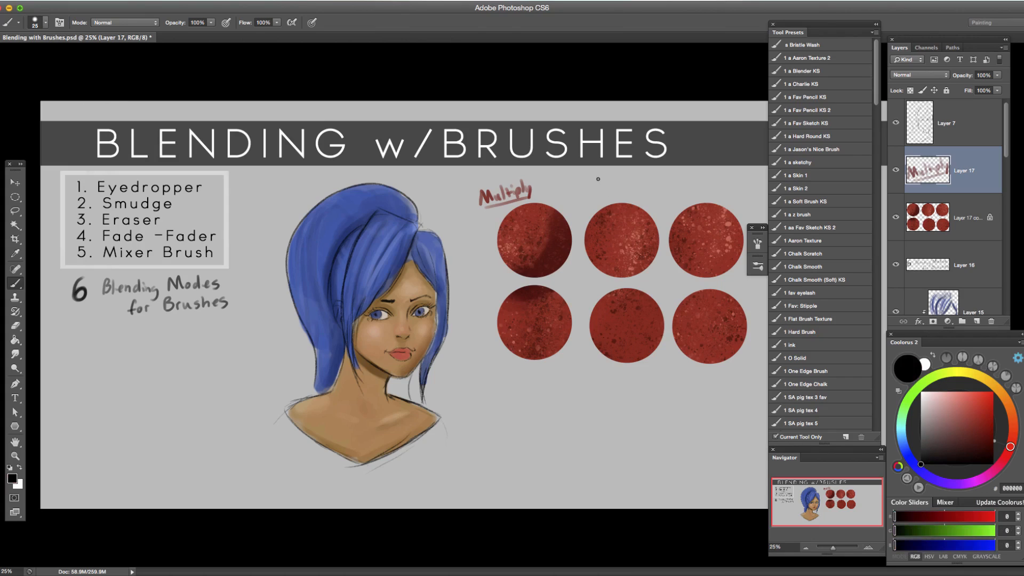
pyautogui.moveTo(599, 176)
pyautogui.mouseDown()
pyautogui.moveTo(601, 190)
pyautogui.moveTo(611, 189)
pyautogui.mouseUp()
pyautogui.press('super+z')
pyautogui.moveTo(619, 181); pyautogui.dragTo(661, 180)
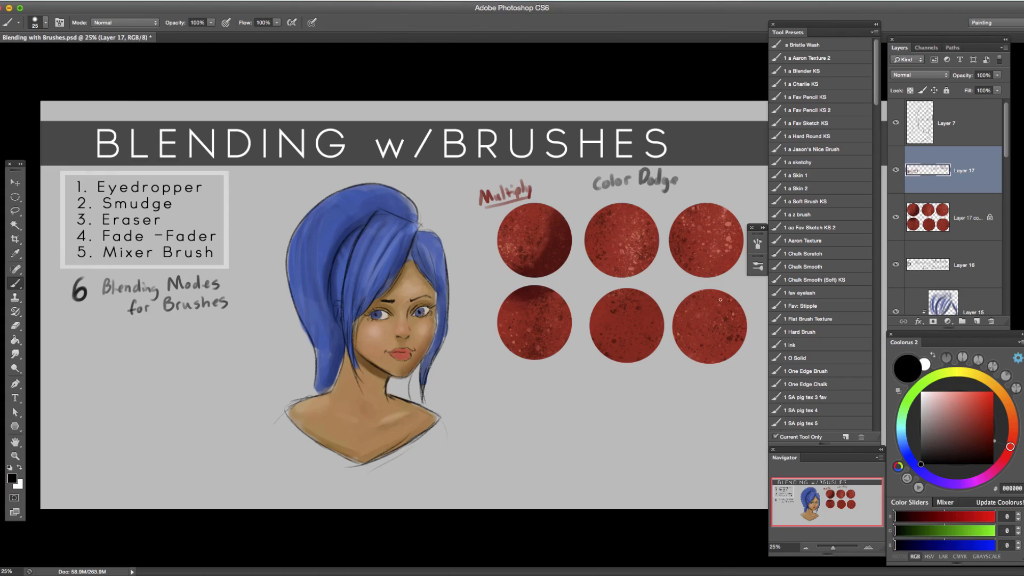
# Set the brush to Color Dodge mode at size 175 and the colour to CB5E54, starting from the second circle's sampled red.
pyautogui.click(147, 24)
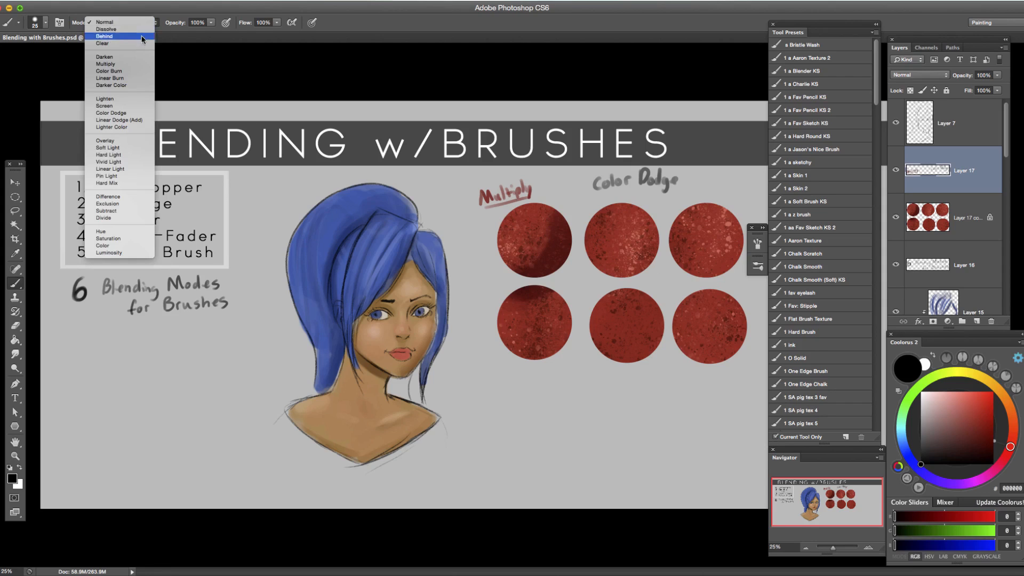
pyautogui.click(132, 113)
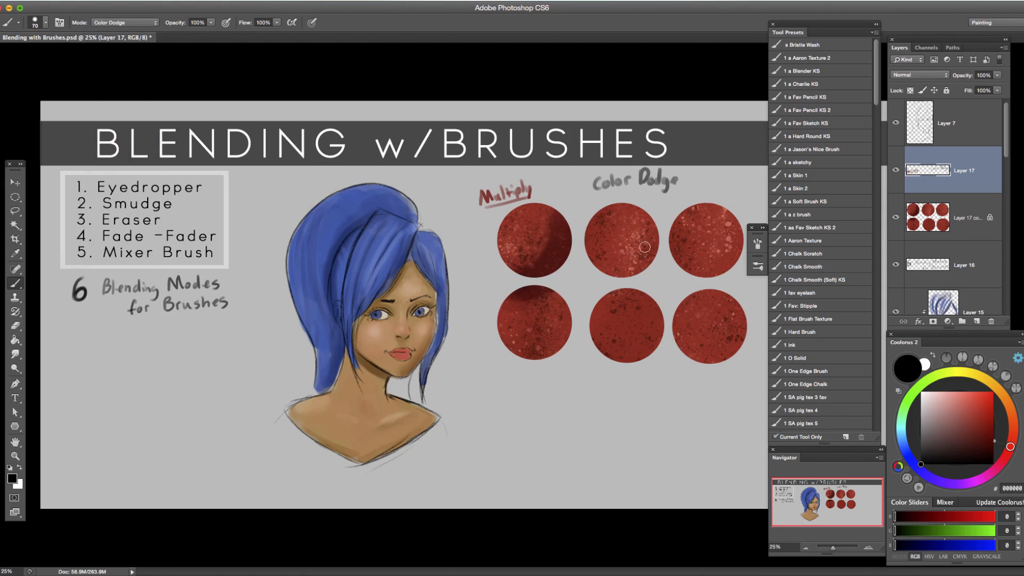
pyautogui.keyDown('alt'); pyautogui.click(632, 228); pyautogui.keyUp('alt')
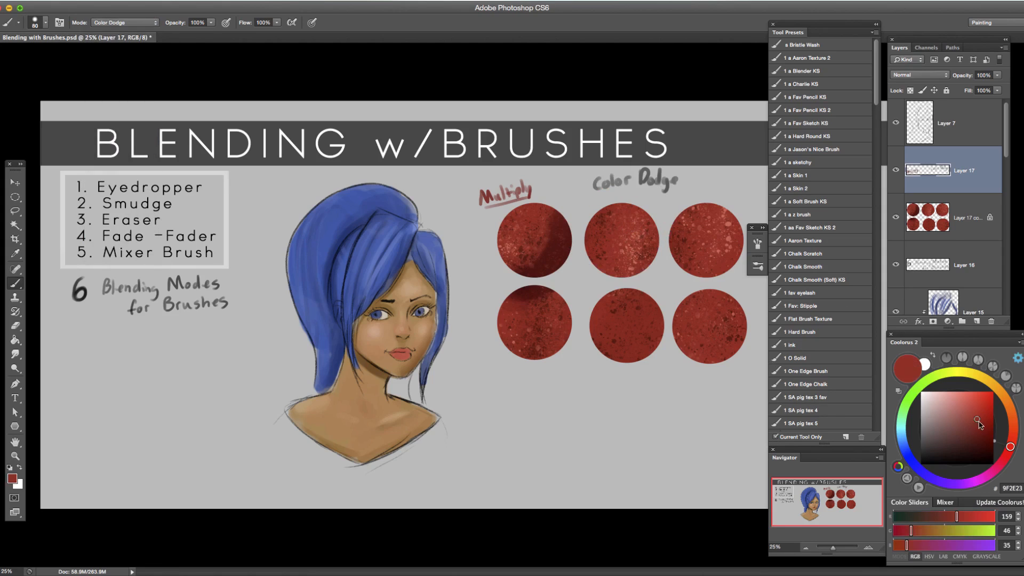
pyautogui.press(']')
pyautogui.press(']')
pyautogui.press(']')
pyautogui.press(']')
# Try a Color Dodge stroke across the second circle on Layer 17 and undo it.
pyautogui.moveTo(625, 214); pyautogui.dragTo(587, 262)
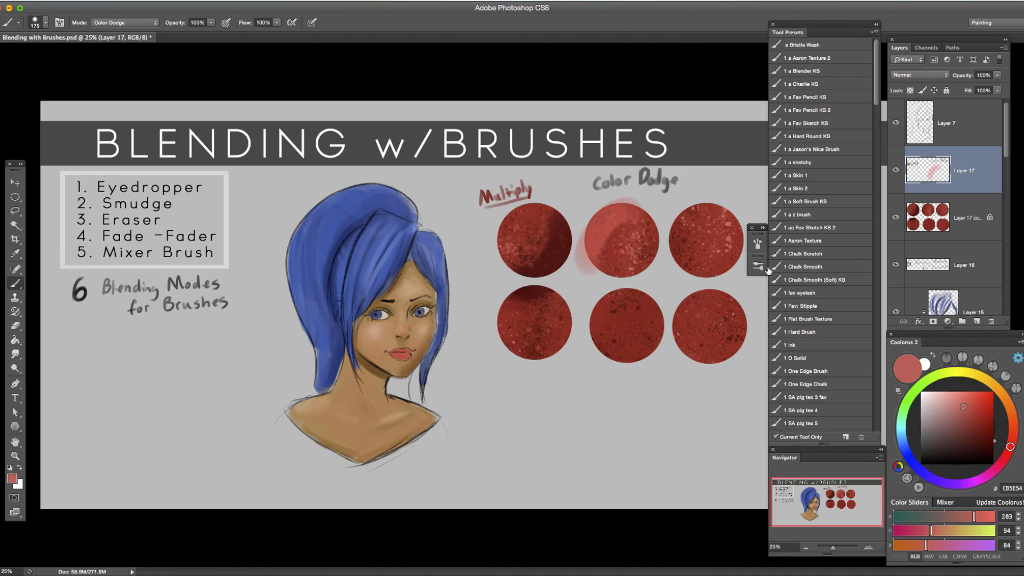
pyautogui.press('super+alt+z')
pyautogui.press('super+alt+z')
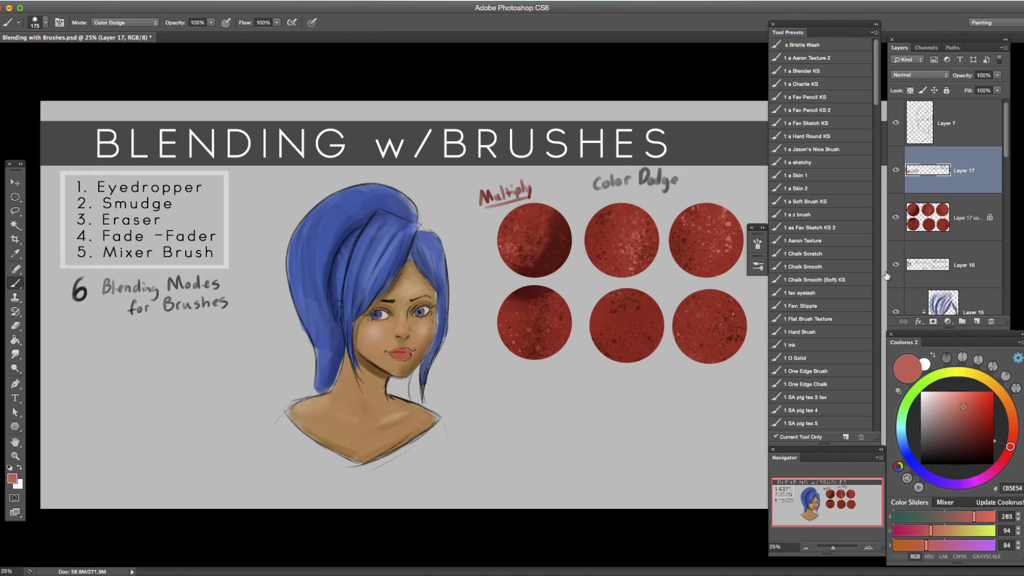
# Try layering repeated Color Dodge strokes across the second circle on Layer 17 copy 4, undoing the overexposed ones.
pyautogui.click(941, 223)
pyautogui.moveTo(643, 211)
pyautogui.mouseDown()
pyautogui.moveTo(594, 253)
pyautogui.moveTo(625, 222)
pyautogui.moveTo(618, 210)
pyautogui.moveTo(616, 246)
pyautogui.moveTo(632, 203)
pyautogui.moveTo(608, 285)
pyautogui.mouseUp()
pyautogui.moveTo(631, 212)
pyautogui.mouseDown()
pyautogui.moveTo(594, 253)
pyautogui.moveTo(640, 235)
pyautogui.moveTo(639, 211)
pyautogui.moveTo(616, 268)
pyautogui.moveTo(646, 220)
pyautogui.moveTo(614, 272)
pyautogui.moveTo(640, 227)
pyautogui.moveTo(610, 250)
pyautogui.mouseUp()
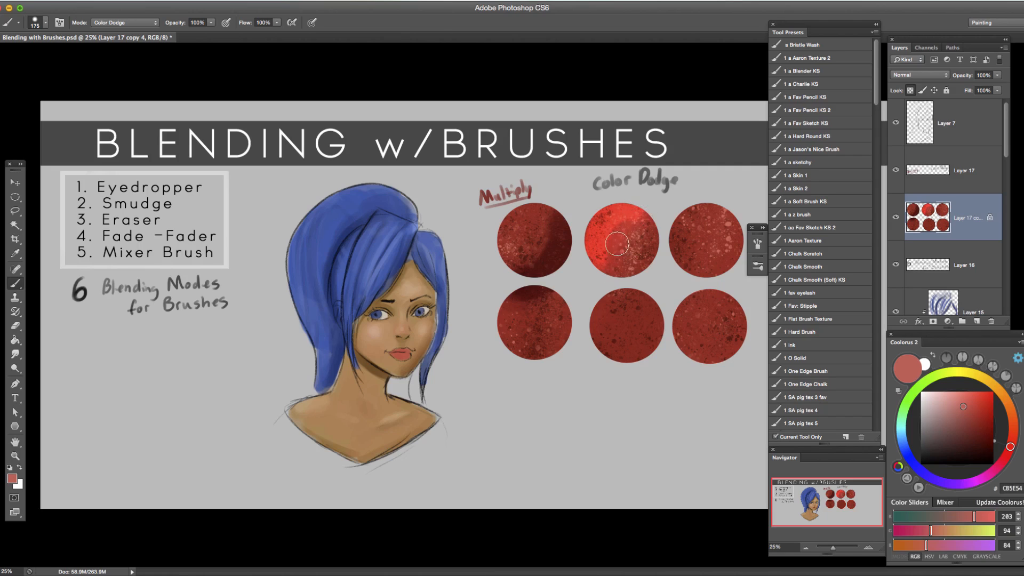
pyautogui.moveTo(647, 209)
pyautogui.mouseDown()
pyautogui.moveTo(583, 270)
pyautogui.moveTo(599, 278)
pyautogui.moveTo(632, 221)
pyautogui.moveTo(620, 220)
pyautogui.moveTo(587, 312)
pyautogui.moveTo(639, 226)
pyautogui.moveTo(608, 234)
pyautogui.moveTo(592, 303)
pyautogui.moveTo(592, 283)
pyautogui.moveTo(637, 217)
pyautogui.moveTo(669, 233)
pyautogui.moveTo(656, 218)
pyautogui.moveTo(597, 272)
pyautogui.mouseUp()
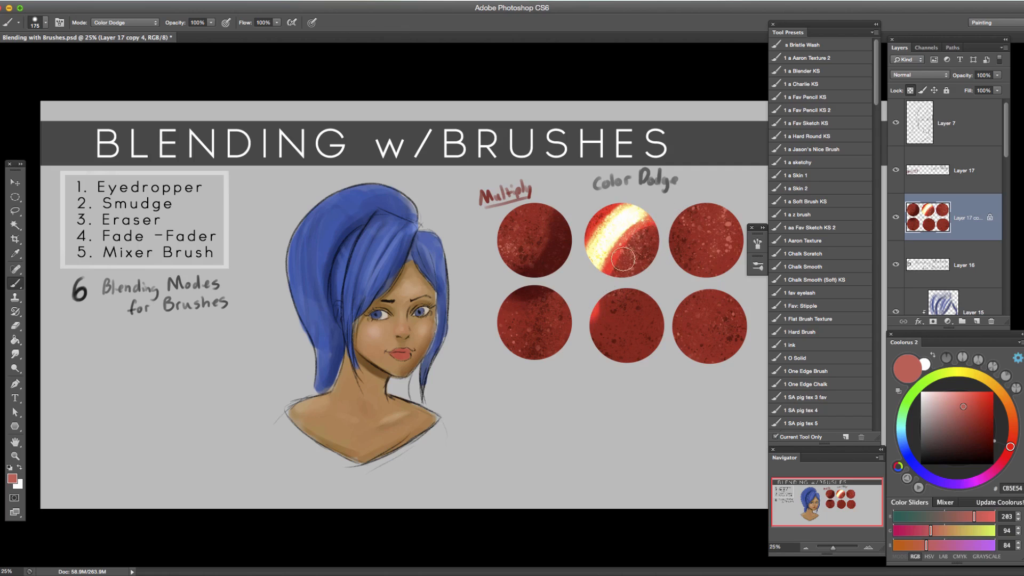
pyautogui.press('alt+super+z')
pyautogui.press('alt+super+z')
pyautogui.press('alt+super+z')
pyautogui.press('alt+super+z')
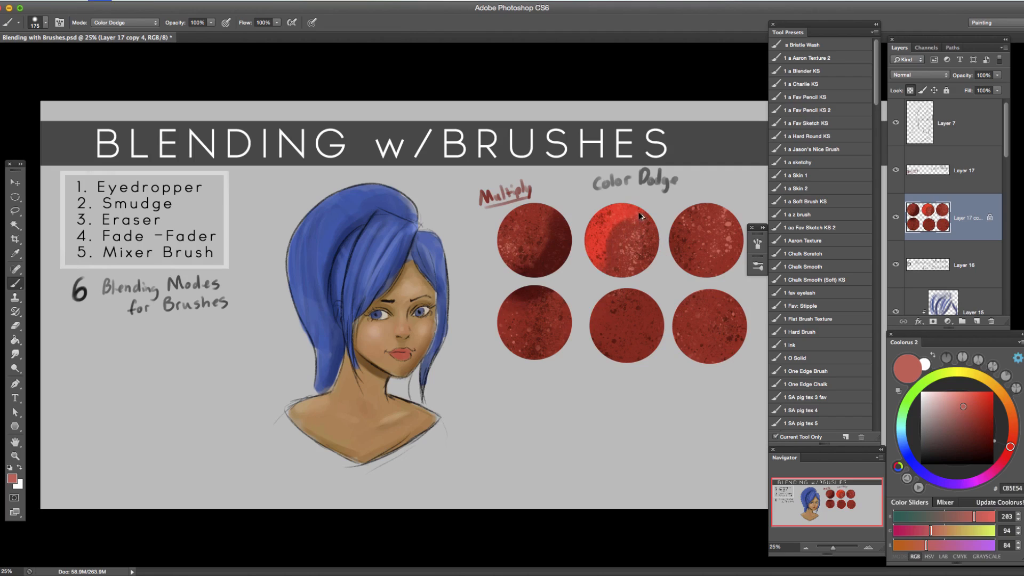
# Undo the remaining Color Dodge strokes on the second circle, including one more test stroke.
pyautogui.press('alt+super+z')
pyautogui.press('alt+super+z')
pyautogui.moveTo(642, 206)
pyautogui.mouseDown()
pyautogui.moveTo(602, 224)
pyautogui.moveTo(621, 236)
pyautogui.moveTo(624, 214)
pyautogui.moveTo(600, 266)
pyautogui.mouseUp()
pyautogui.press('alt+super+z')
pyautogui.press('alt+super+z')
pyautogui.press('alt+super+z')
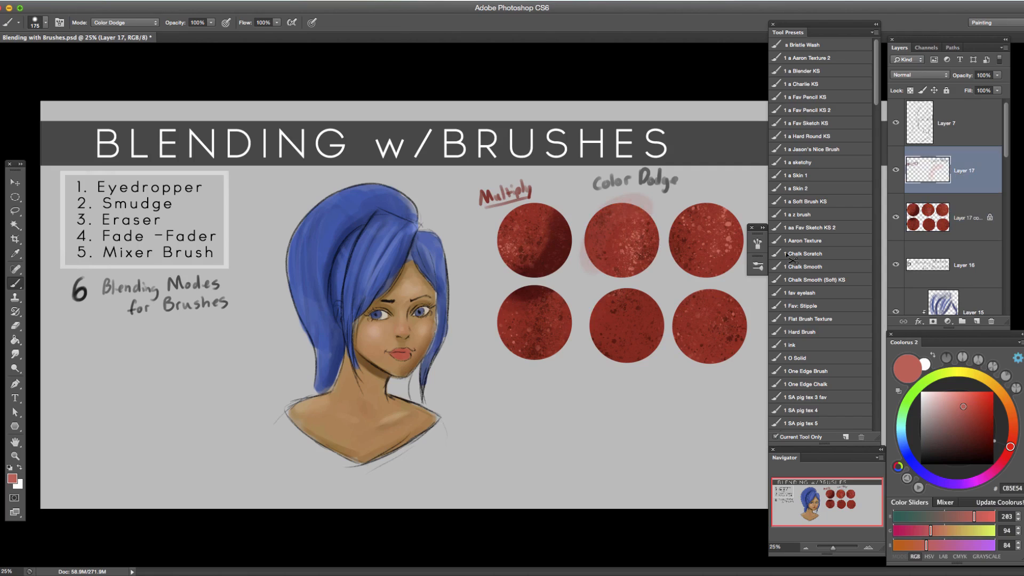
# Brush Color Dodge highlights over the left side of the second circle on Layer 17 copy 4.
pyautogui.click(945, 229)
pyautogui.moveTo(629, 213); pyautogui.dragTo(595, 278)
pyautogui.moveTo(644, 216)
pyautogui.mouseDown()
pyautogui.moveTo(610, 248)
pyautogui.moveTo(638, 224)
pyautogui.moveTo(596, 225)
pyautogui.moveTo(591, 271)
pyautogui.mouseUp()
pyautogui.moveTo(638, 215)
pyautogui.mouseDown()
pyautogui.moveTo(601, 272)
pyautogui.moveTo(641, 216)
pyautogui.moveTo(610, 266)
pyautogui.moveTo(632, 237)
pyautogui.moveTo(604, 258)
pyautogui.mouseUp()
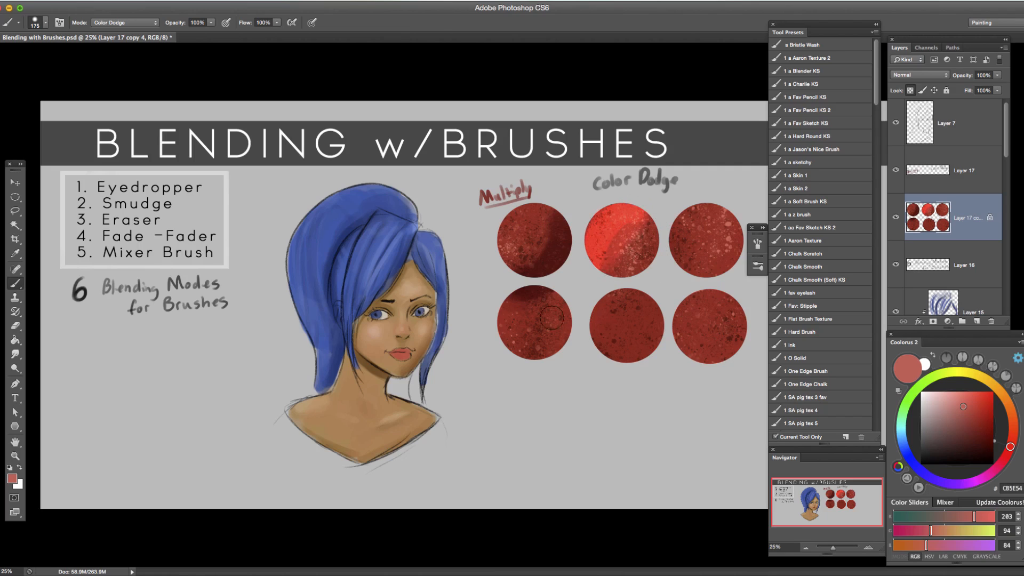
# Hand-letter "Linear Dodge" in black above the third circle on Layer 17, using the brush at size 25.
pyautogui.click(941, 176)
pyautogui.press('d')
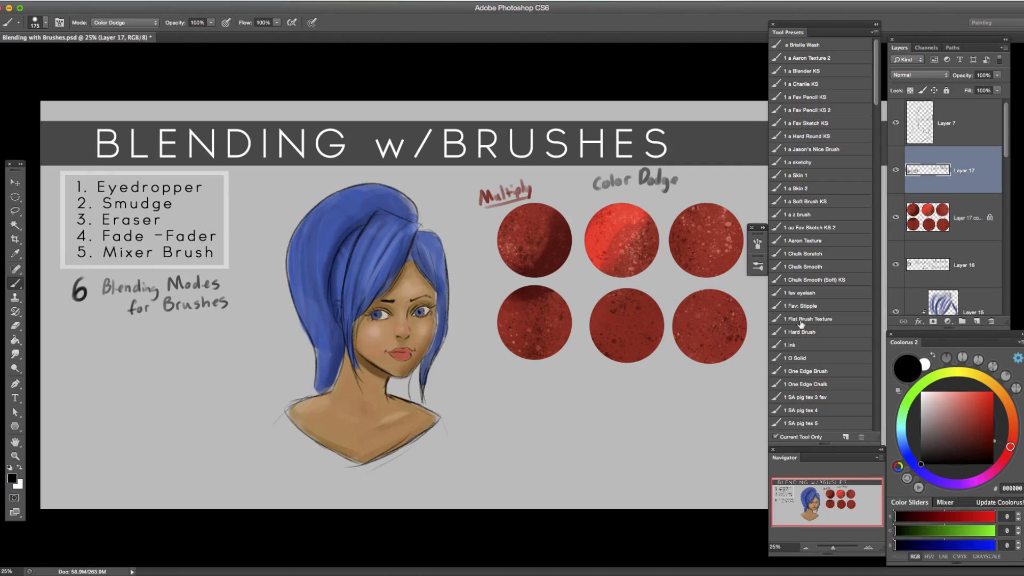
pyautogui.press('[')
pyautogui.press('[')
pyautogui.moveTo(707, 185); pyautogui.dragTo(716, 198)
pyautogui.click(147, 23)
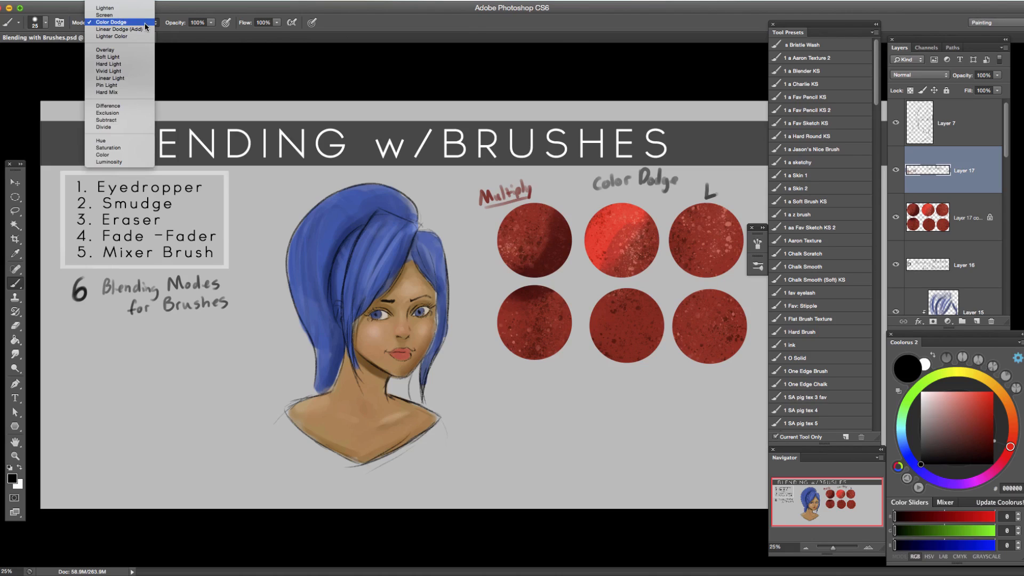
pyautogui.click(146, 22)
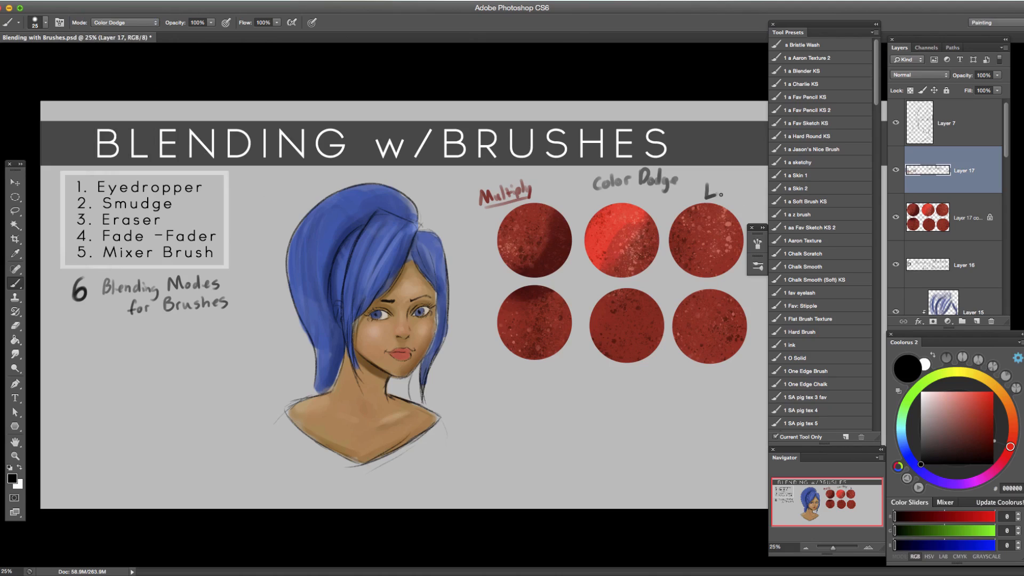
pyautogui.moveTo(740, 187); pyautogui.dragTo(748, 187)
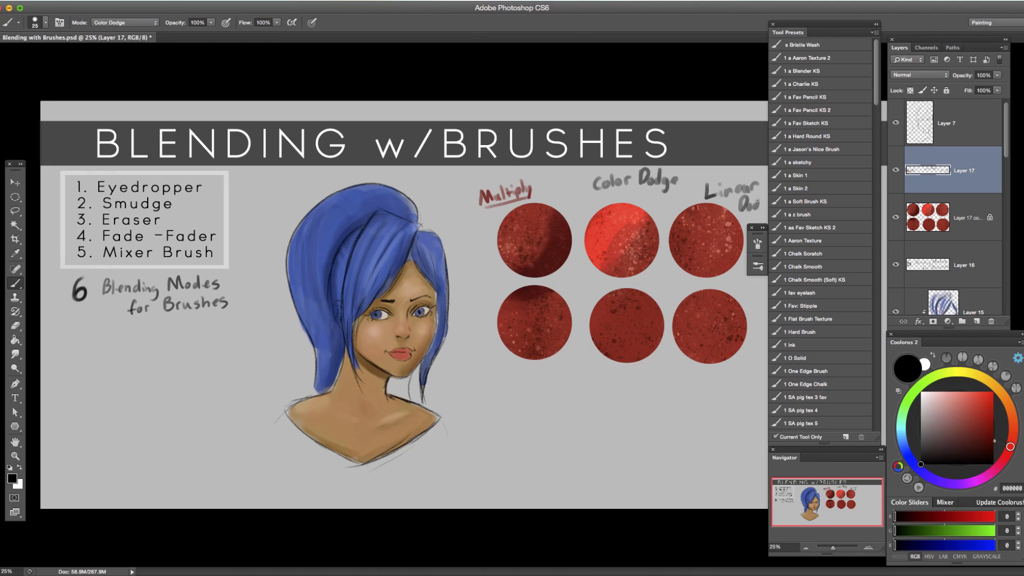
pyautogui.moveTo(763, 207); pyautogui.dragTo(768, 203)
# Set the brush to Linear Dodge (Add) on Layer 17 copy 4 and lighten the third circle's sampled colour to D46E63.
pyautogui.click(144, 26)
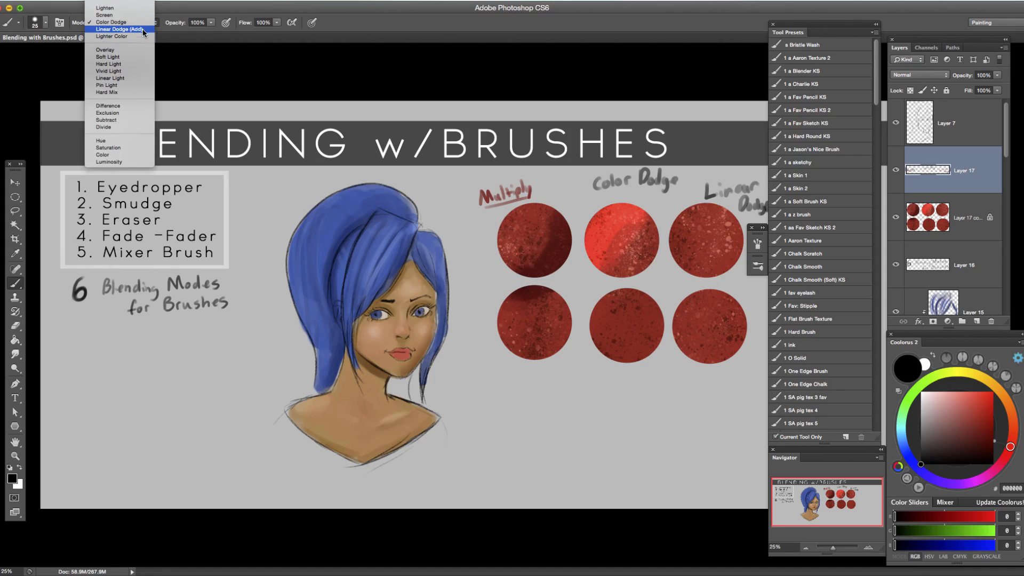
pyautogui.click(119, 29)
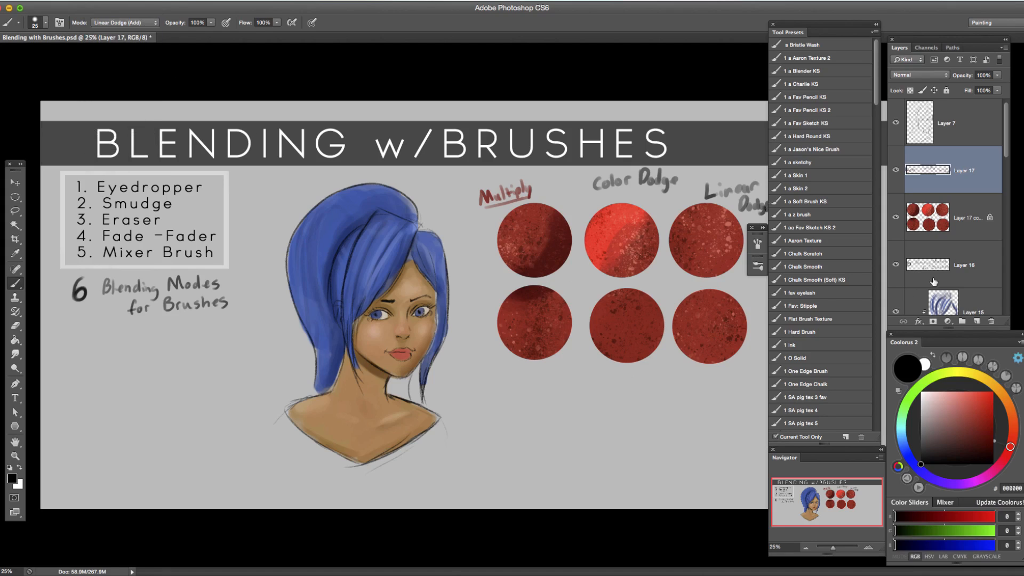
pyautogui.click(929, 230)
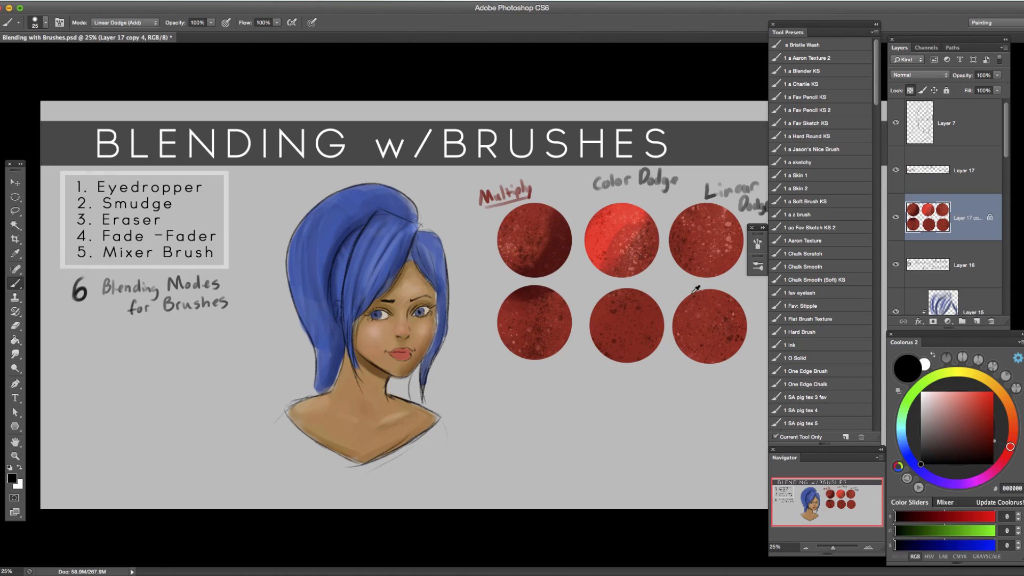
pyautogui.keyDown('alt'); pyautogui.click(730, 256); pyautogui.keyUp('alt')
pyautogui.moveTo(966, 416); pyautogui.dragTo(959, 402)
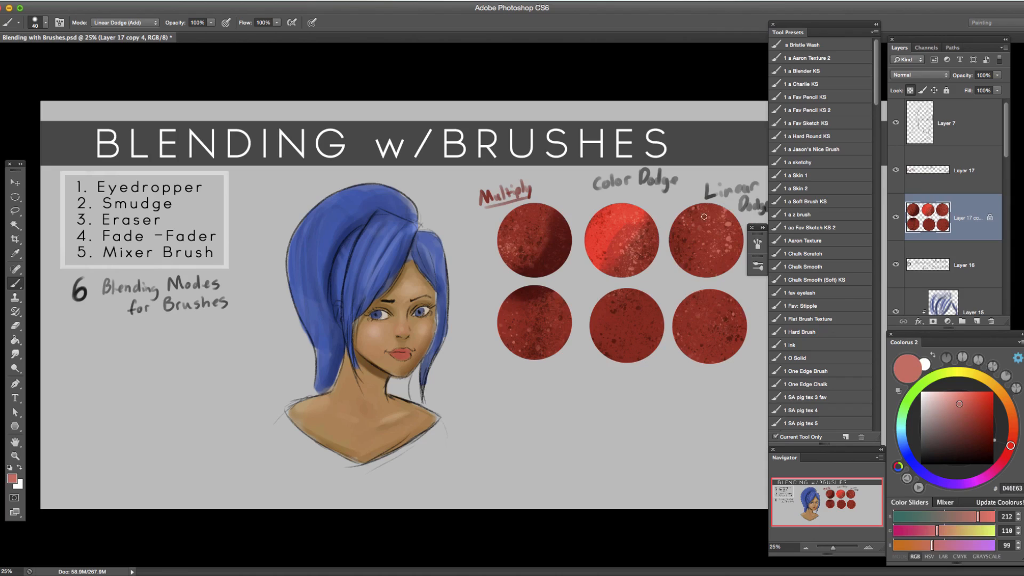
# Build up Linear Dodge highlights over the left side of the third circle, varying the brush size between strokes.
pyautogui.moveTo(710, 206); pyautogui.dragTo(678, 259)
pyautogui.press(']')
pyautogui.press(']')
pyautogui.moveTo(690, 214); pyautogui.dragTo(682, 264)
pyautogui.press(']')
pyautogui.moveTo(714, 211)
pyautogui.mouseDown()
pyautogui.moveTo(678, 275)
pyautogui.moveTo(717, 225)
pyautogui.moveTo(670, 247)
pyautogui.mouseUp()
pyautogui.moveTo(713, 211); pyautogui.dragTo(675, 252)
pyautogui.press('[')
pyautogui.moveTo(707, 221); pyautogui.dragTo(697, 255)
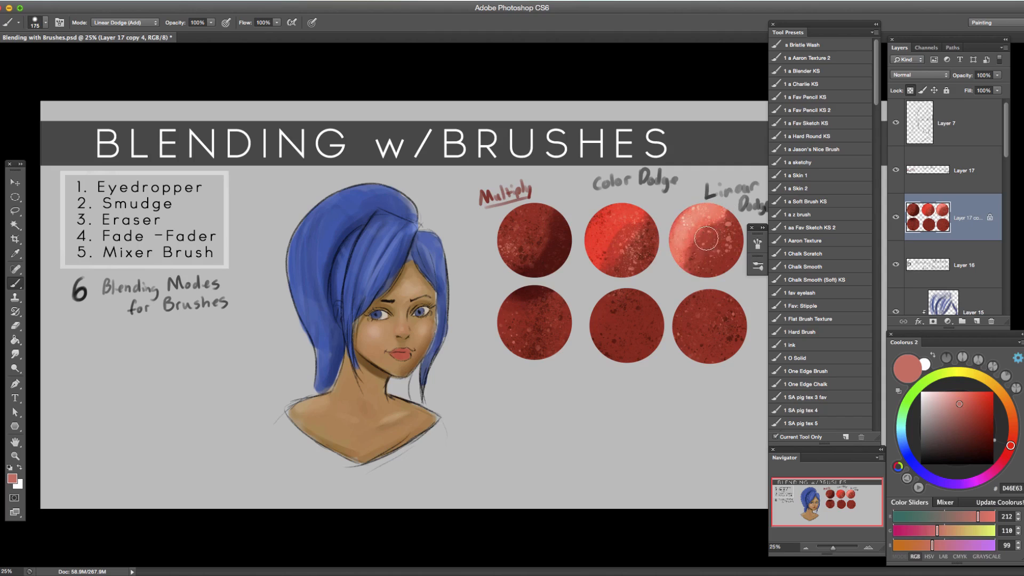
pyautogui.press(']')
pyautogui.moveTo(696, 209)
pyautogui.mouseDown()
pyautogui.moveTo(679, 268)
pyautogui.moveTo(717, 218)
pyautogui.moveTo(676, 245)
pyautogui.moveTo(705, 225)
pyautogui.moveTo(689, 277)
pyautogui.moveTo(722, 216)
pyautogui.moveTo(683, 273)
pyautogui.mouseUp()
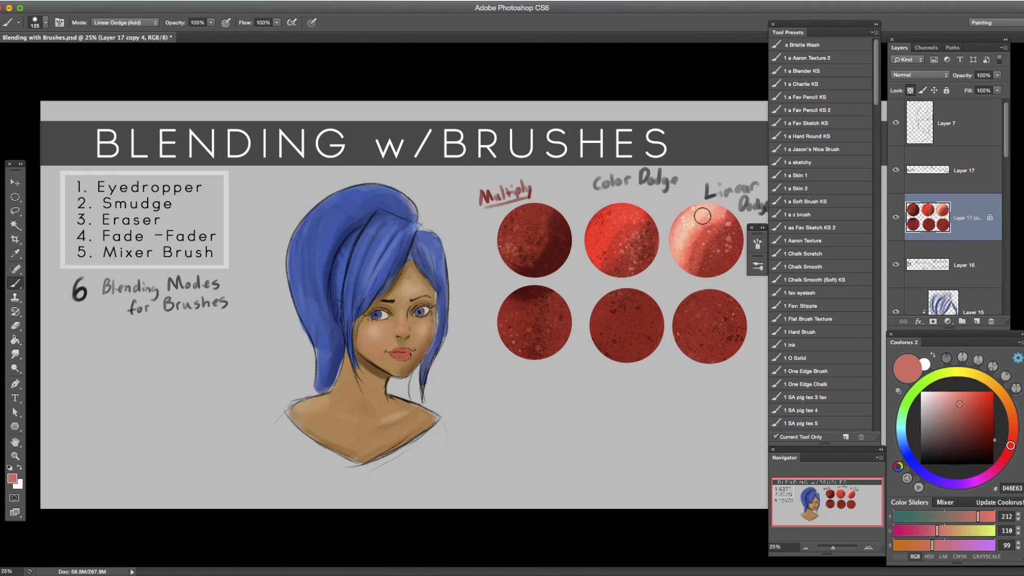
# Hand-letter "Overlay" in black below the fourth circle on Layer 17, with the brush in Normal mode.
pyautogui.click(144, 27)
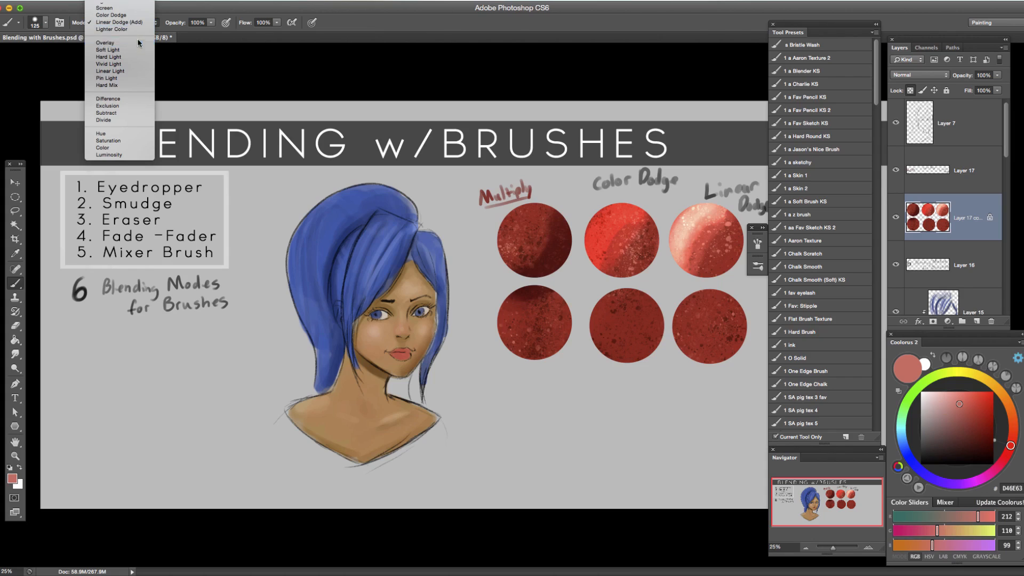
pyautogui.click(138, 43)
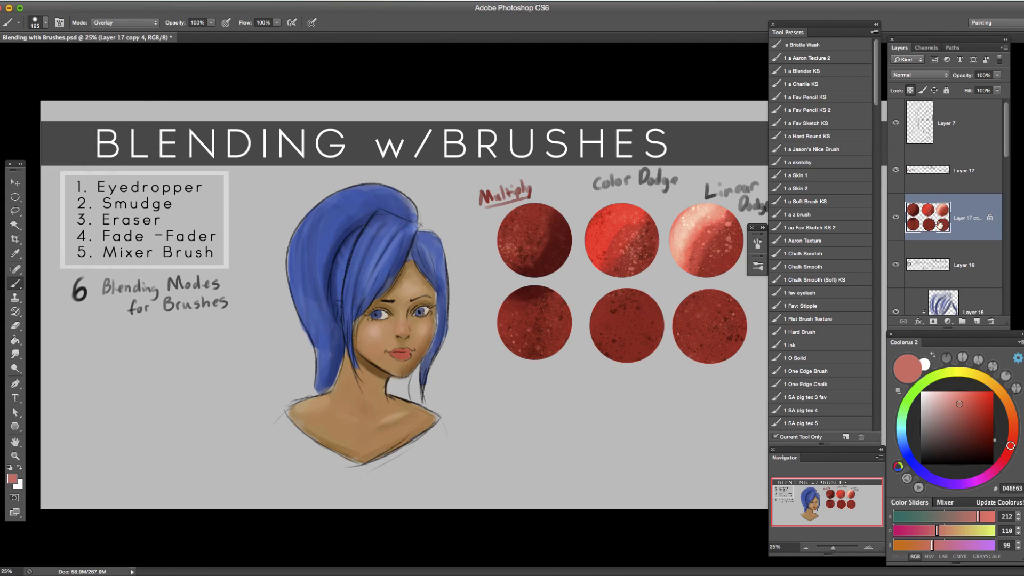
pyautogui.click(939, 171)
pyautogui.click(130, 23)
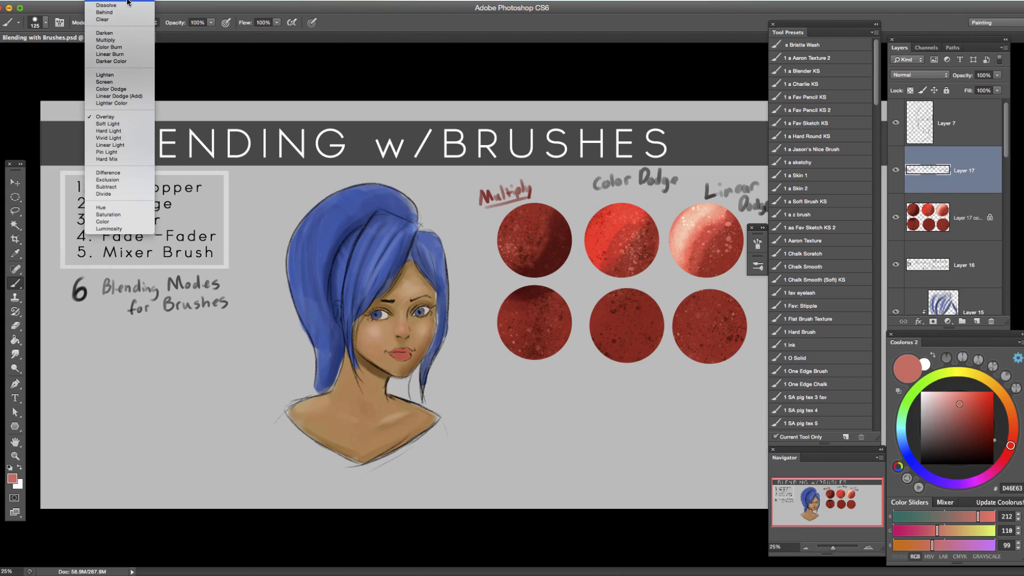
pyautogui.click(129, 1)
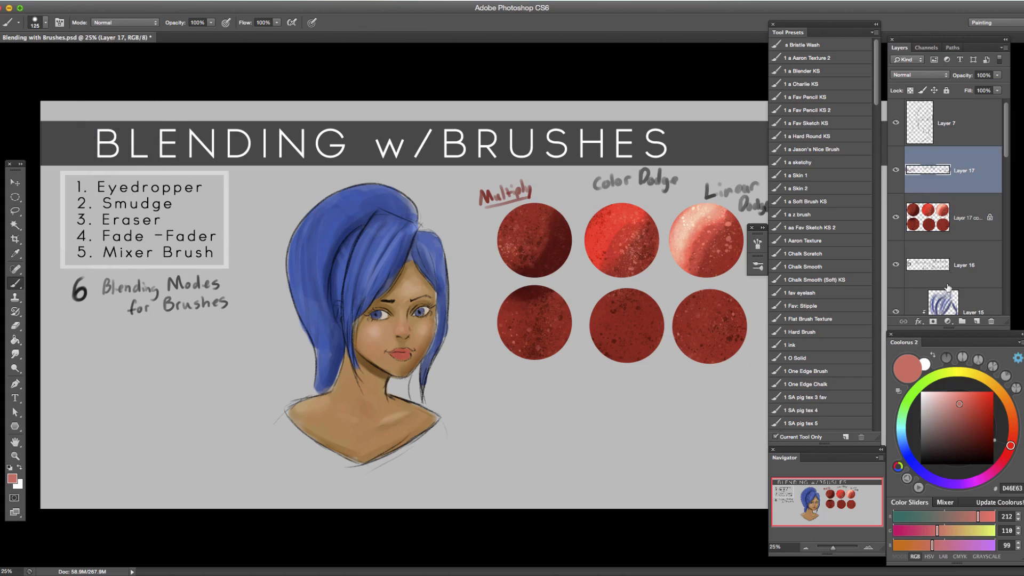
pyautogui.press('[')
pyautogui.press('[')
pyautogui.moveTo(944, 447); pyautogui.dragTo(919, 465)
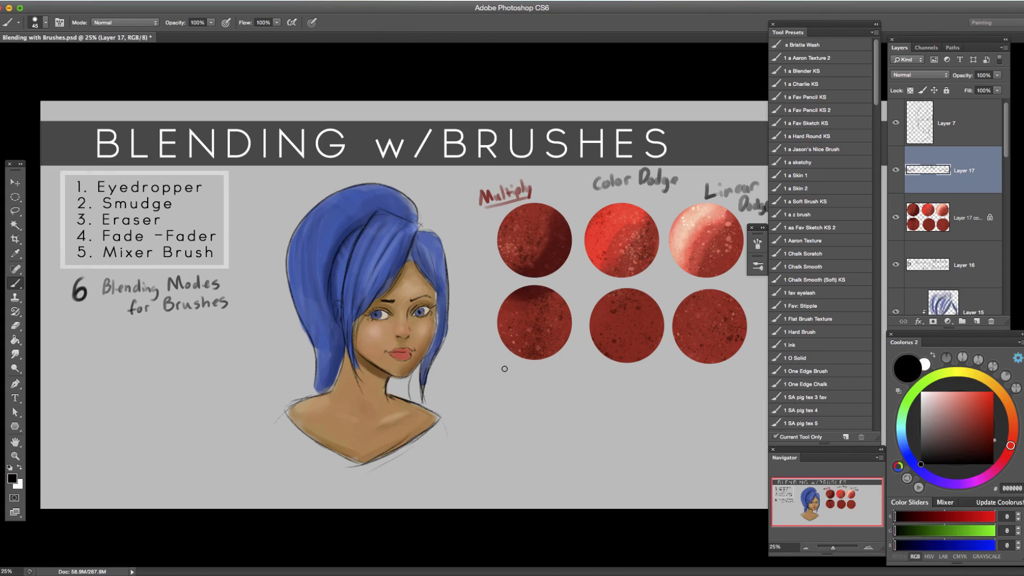
pyautogui.moveTo(505, 369)
pyautogui.mouseDown()
pyautogui.moveTo(552, 375)
pyautogui.moveTo(548, 398)
pyautogui.mouseUp()
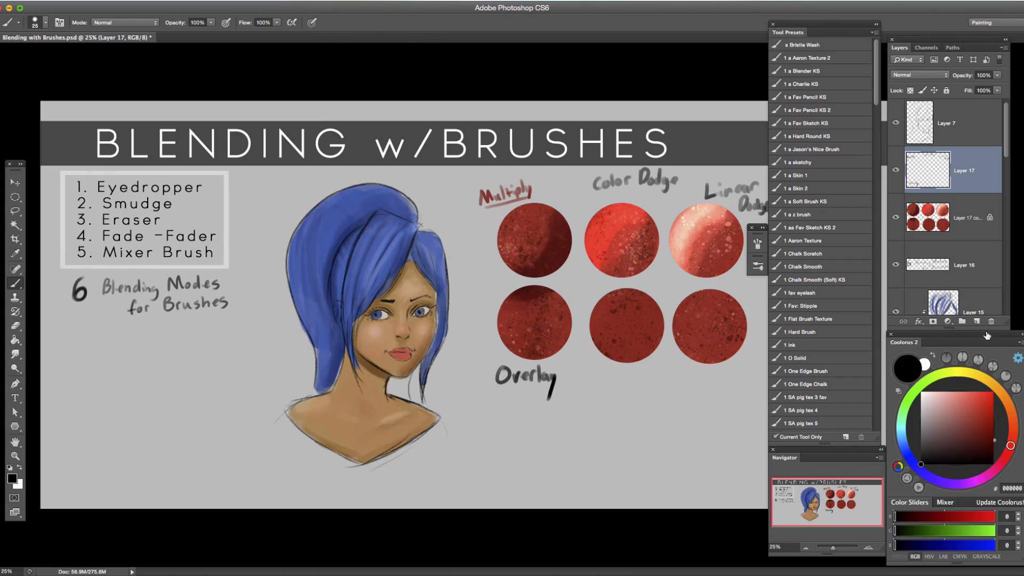
# Set the brush to Overlay mode on Layer 17 copy 4 and its colour to pale pink DEA59F.
pyautogui.click(942, 225)
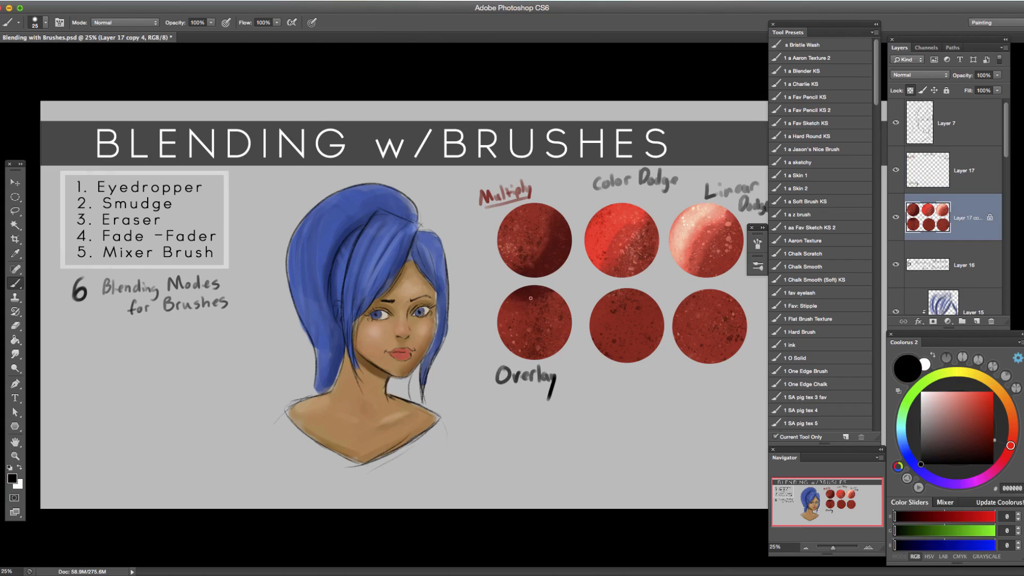
pyautogui.click(130, 24)
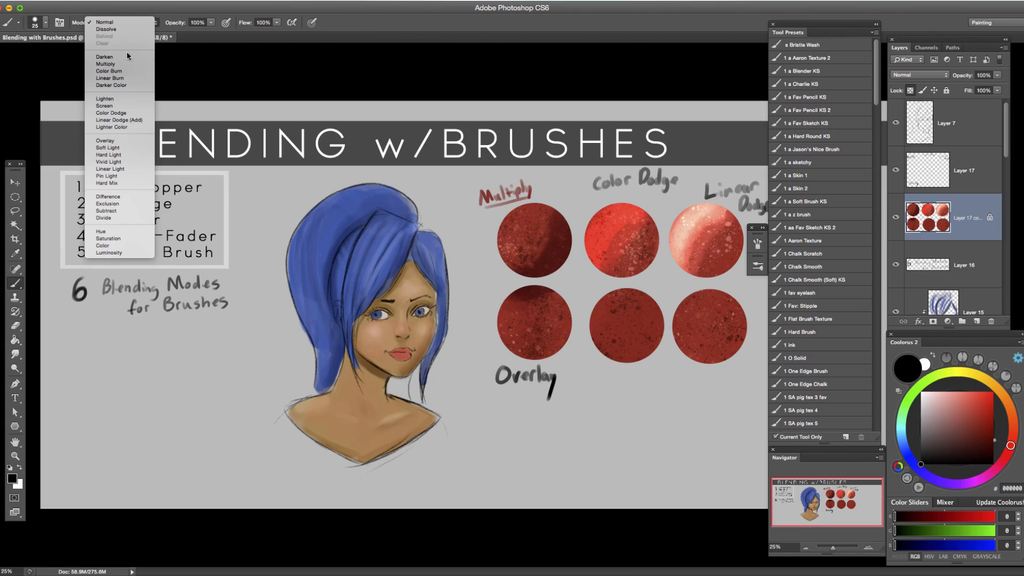
pyautogui.click(125, 141)
pyautogui.click(942, 401)
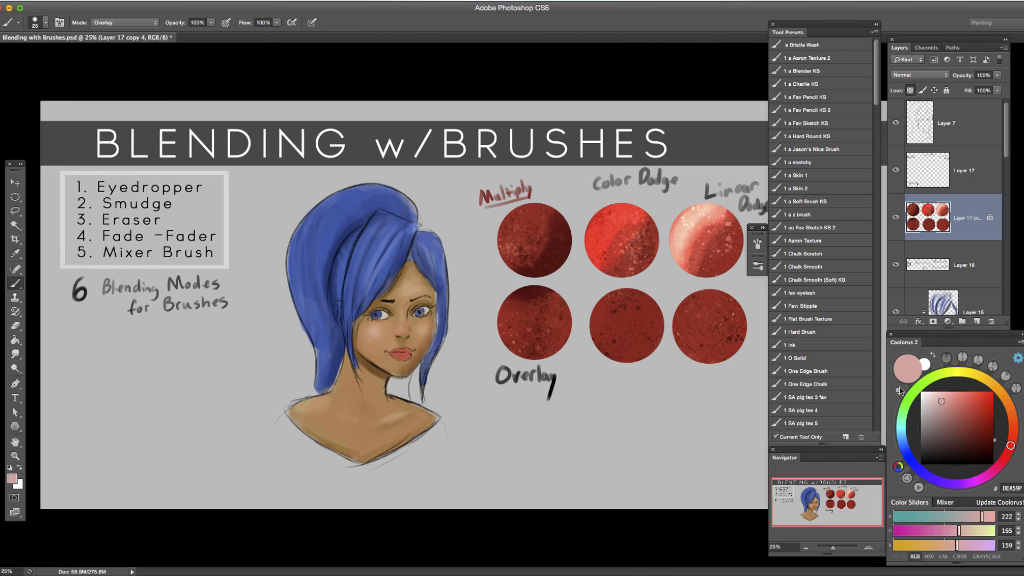
# Build up Overlay highlights over the left side of the fourth circle with C66459 and then pale pink E19E96.
pyautogui.keyDown('alt'); pyautogui.click(560, 321); pyautogui.keyUp('alt')
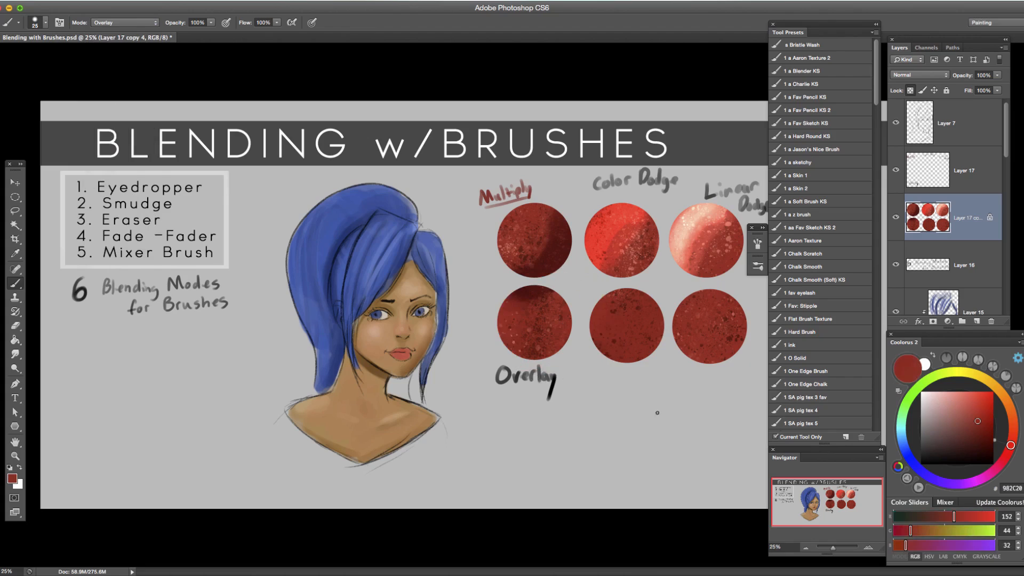
pyautogui.click(960, 408)
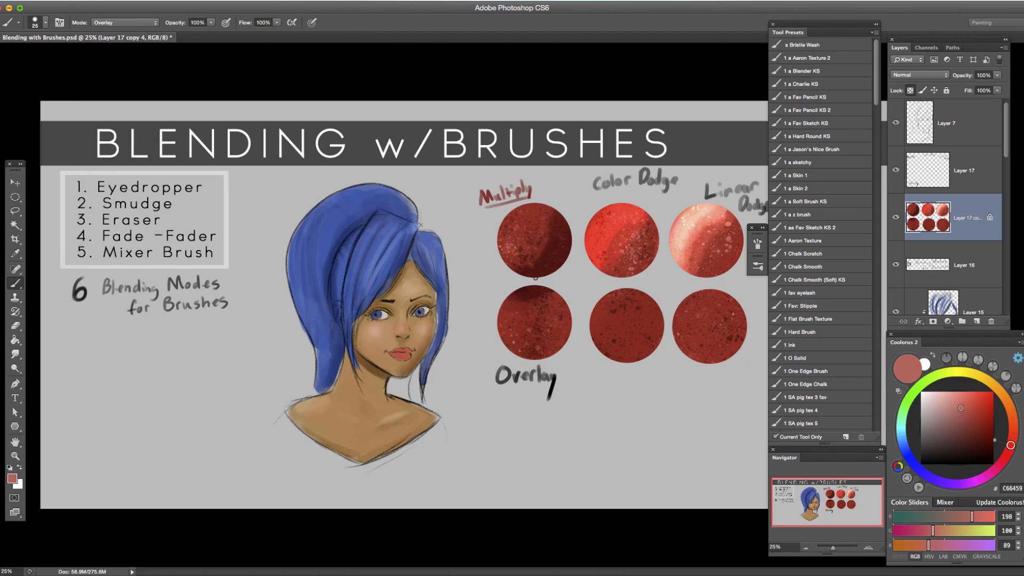
pyautogui.press(']')
pyautogui.press(']')
pyautogui.press(']')
pyautogui.press(']')
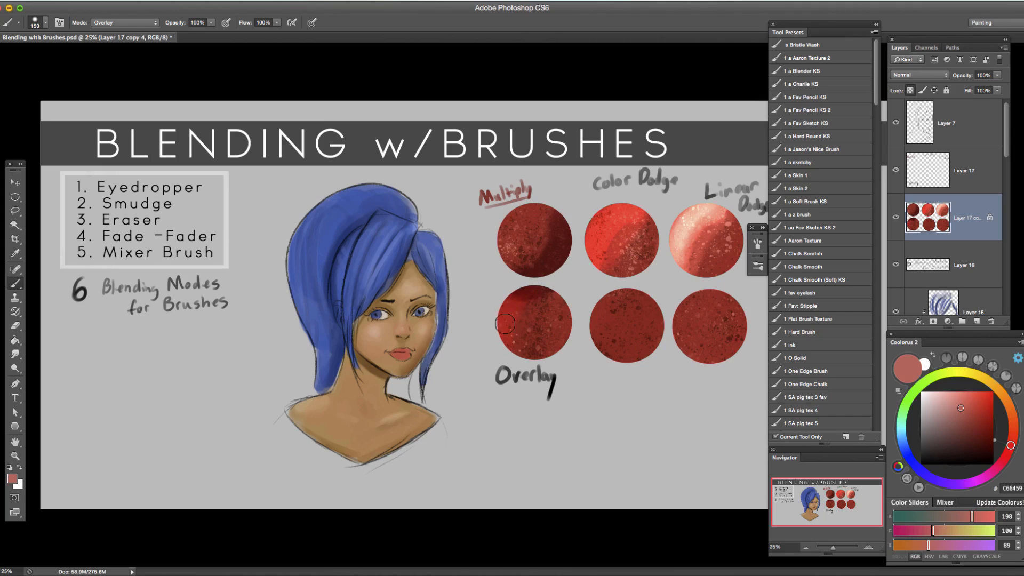
pyautogui.press(']')
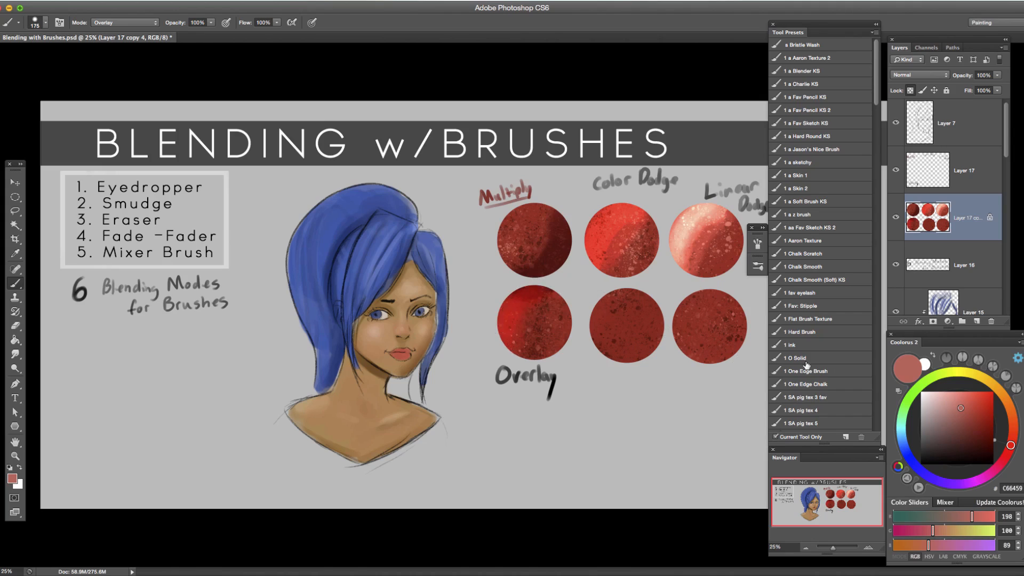
pyautogui.moveTo(961, 413); pyautogui.dragTo(945, 401)
pyautogui.press('[')
pyautogui.press('[')
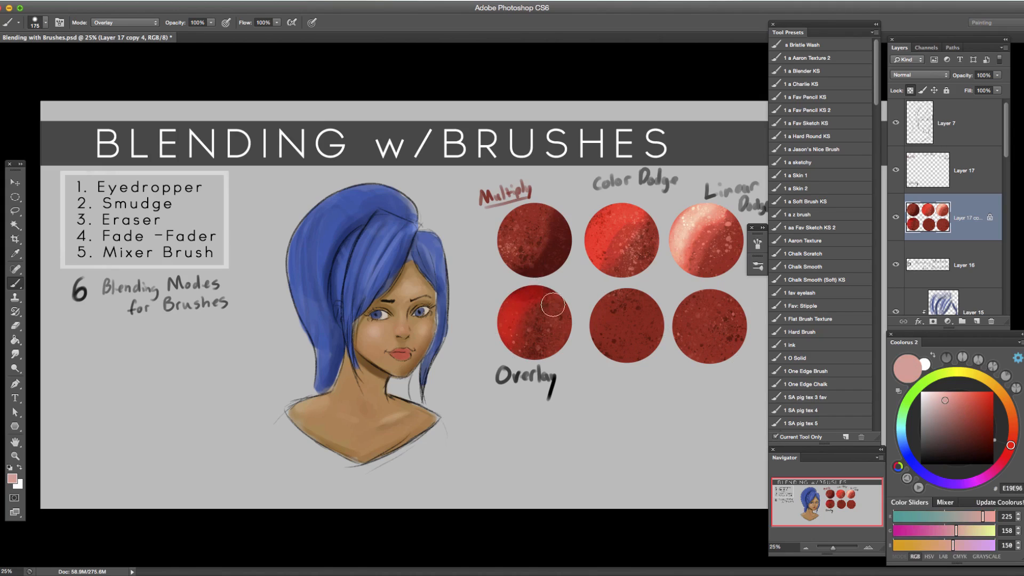
# Deepen the right side of the fourth circle with Overlay strokes in dark red 590E06, varying the brush size up to 200.
pyautogui.click(989, 438)
pyautogui.press(']')
pyautogui.press(']')
pyautogui.press(']')
pyautogui.press('[')
pyautogui.press('[')
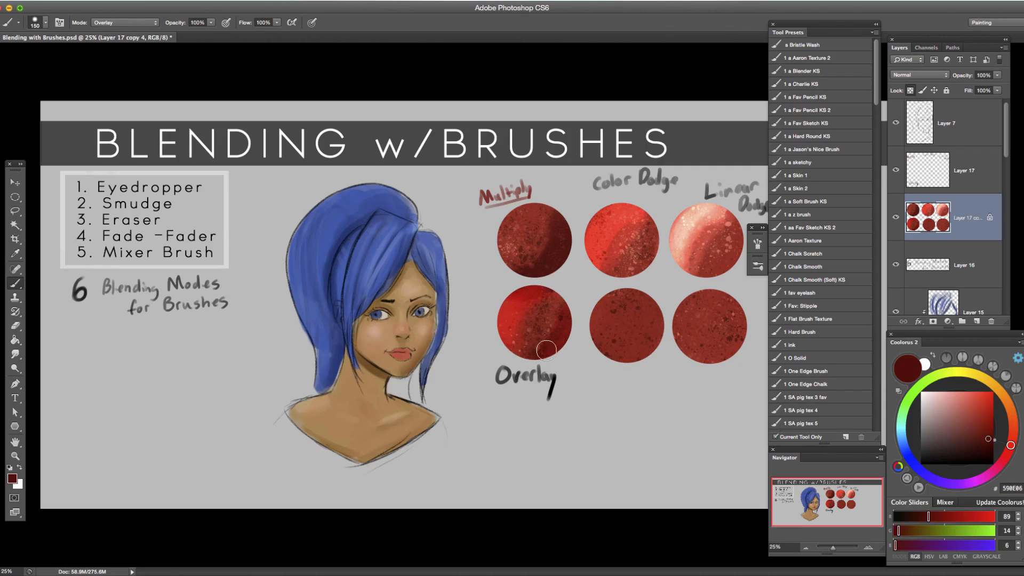
pyautogui.press(']')
pyautogui.press(']')
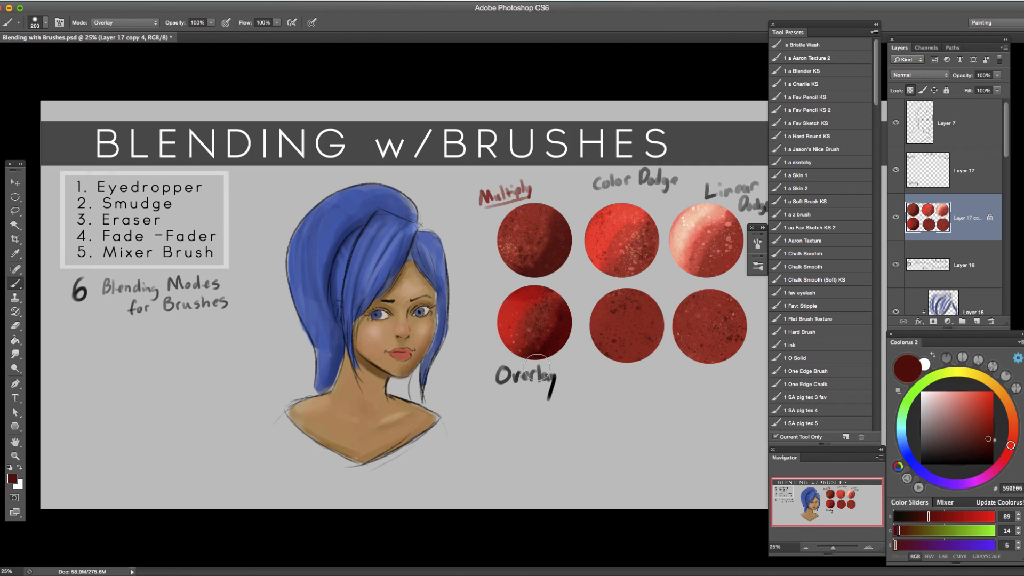
# Shade the lower right of the fifth circle with Overlay strokes in dark grey-brown 4C3A38, varying the brush size.
pyautogui.moveTo(956, 435); pyautogui.dragTo(940, 443)
pyautogui.press(']')
pyautogui.moveTo(649, 347); pyautogui.dragTo(613, 368)
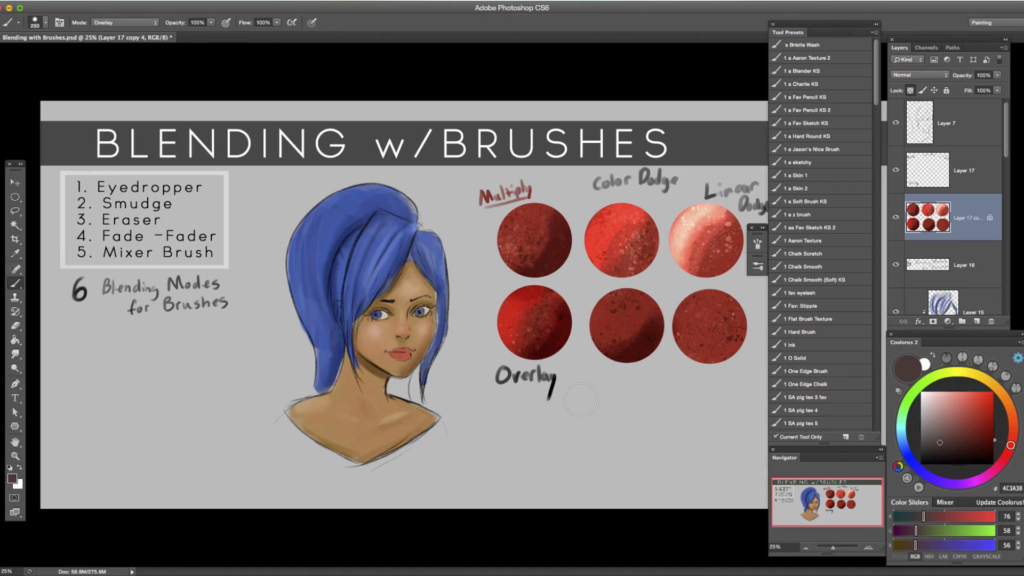
pyautogui.press(']')
pyautogui.press(']')
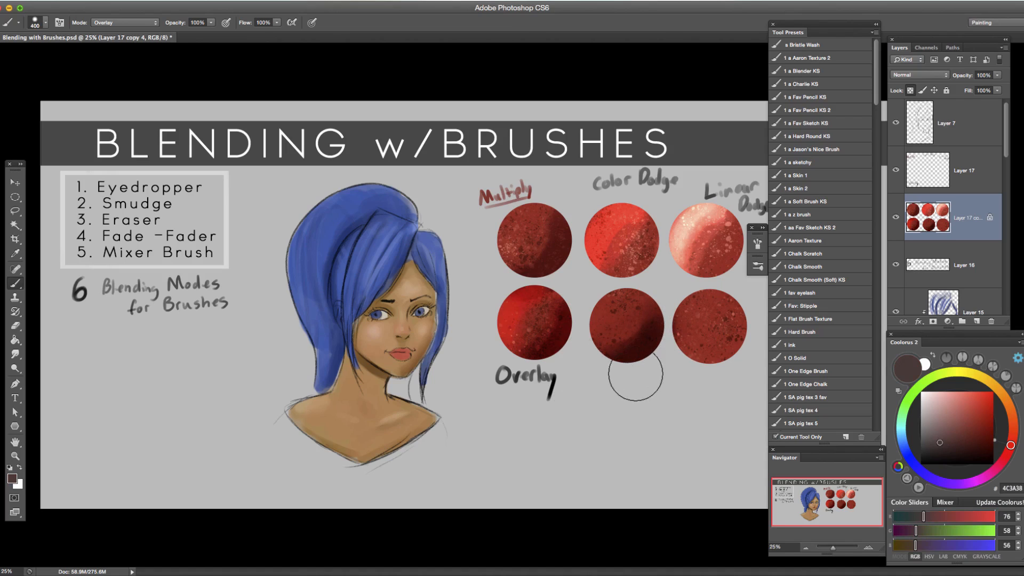
pyautogui.press('[')
pyautogui.press('[')
pyautogui.press('[')
pyautogui.press('[')
pyautogui.press(']')
pyautogui.press(']')
# Sample the fifth circle's dark red, desaturate it to 371D1B and darken around the circle's edges in Overlay mode.
pyautogui.keyDown('alt'); pyautogui.click(638, 319); pyautogui.keyUp('alt')
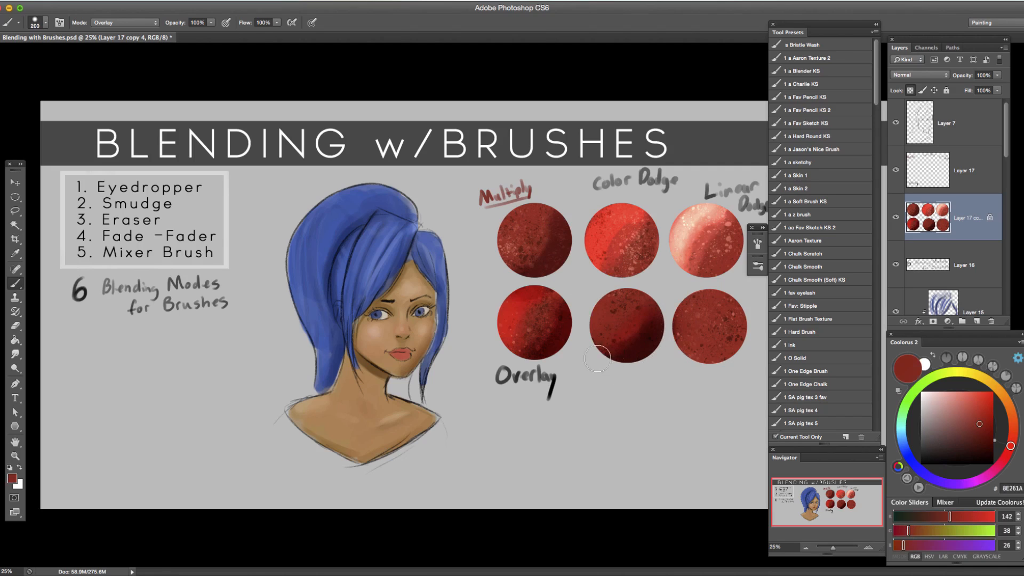
pyautogui.keyDown('alt'); pyautogui.click(663, 333); pyautogui.keyUp('alt')
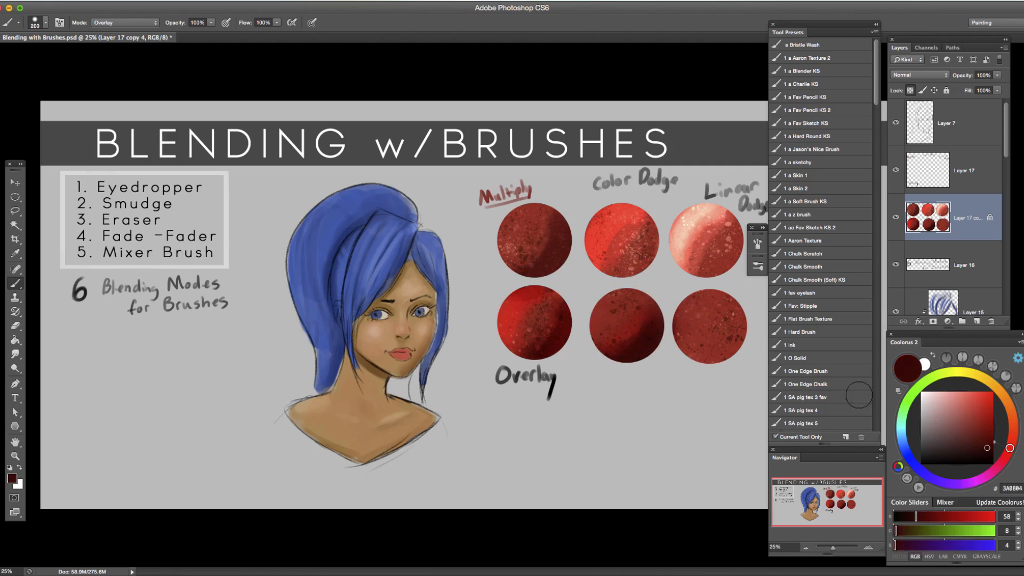
pyautogui.moveTo(988, 449); pyautogui.dragTo(958, 449)
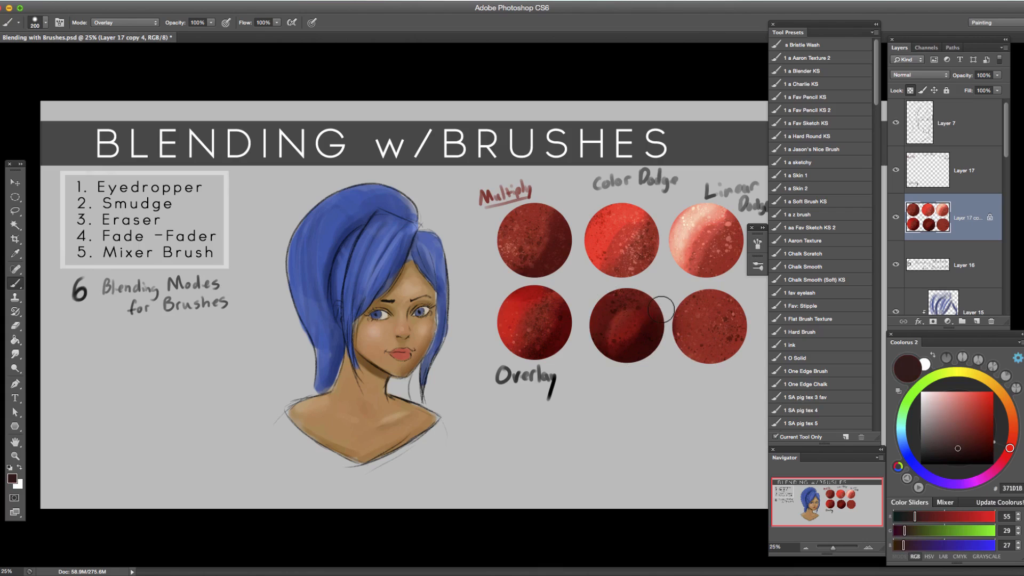
# Set the brush to Dissolve mode on Layer 17 copy 4 and its colour to pink DE7E77.
pyautogui.click(152, 23)
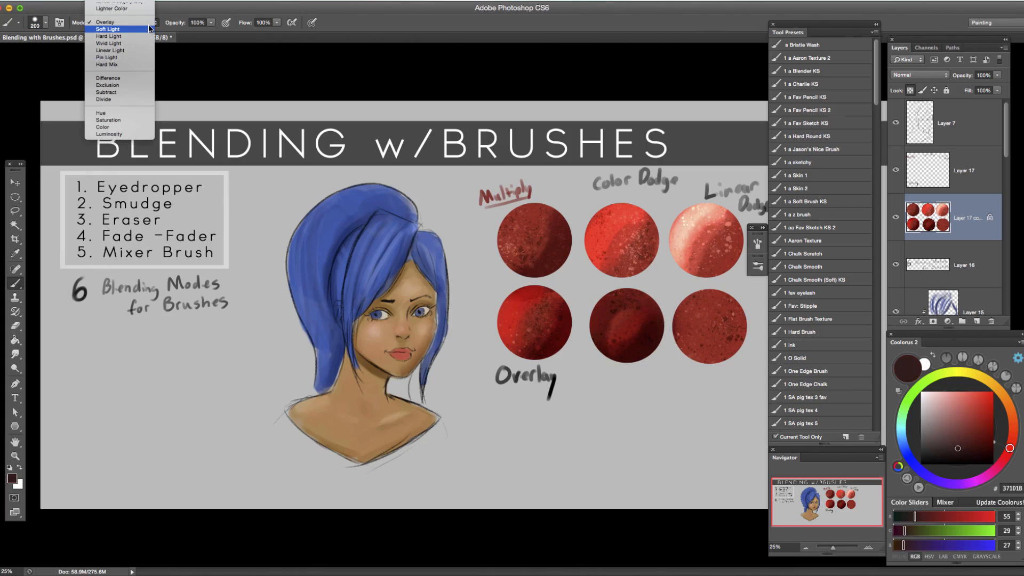
pyautogui.moveTo(137, 3)
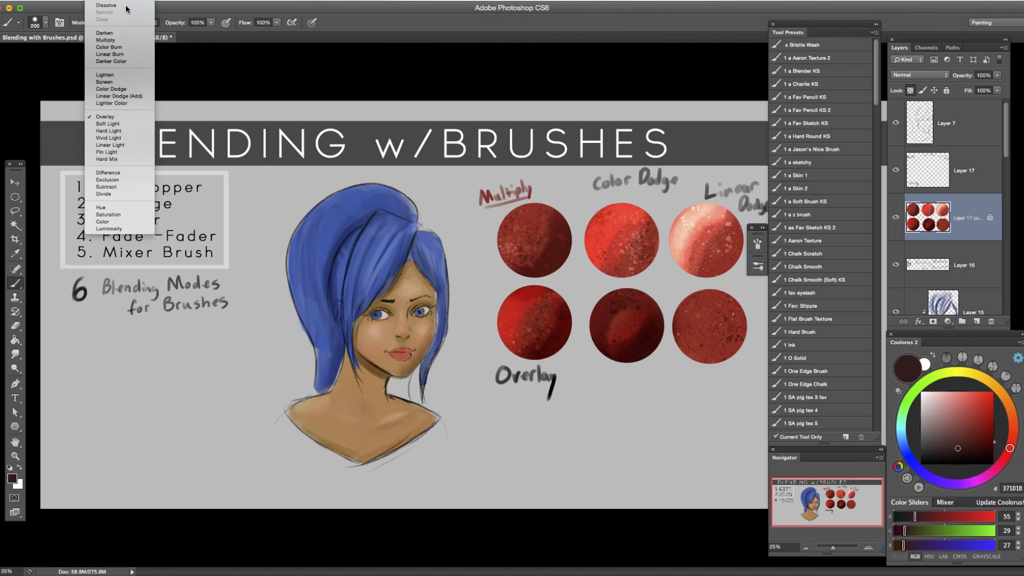
pyautogui.click(122, 7)
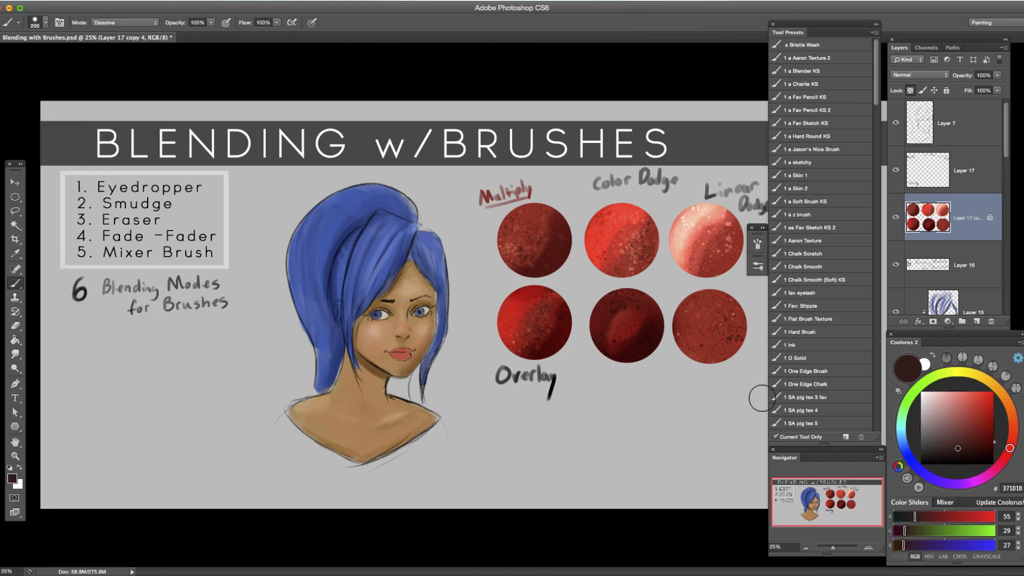
pyautogui.moveTo(947, 418); pyautogui.dragTo(955, 401)
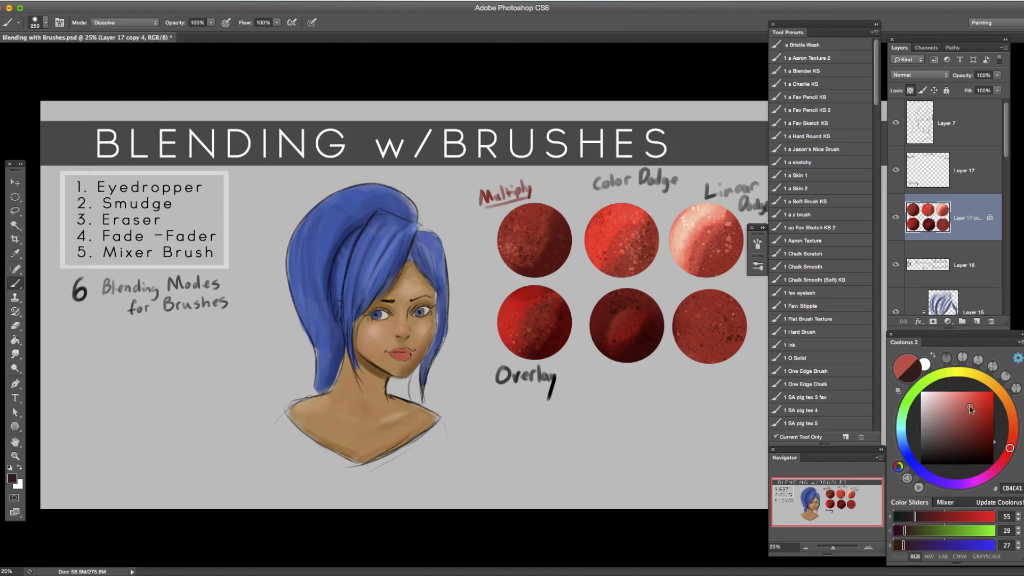
# Try covering the whole sixth circle with a very large Dissolve brush in DE7E77.
pyautogui.press(']')
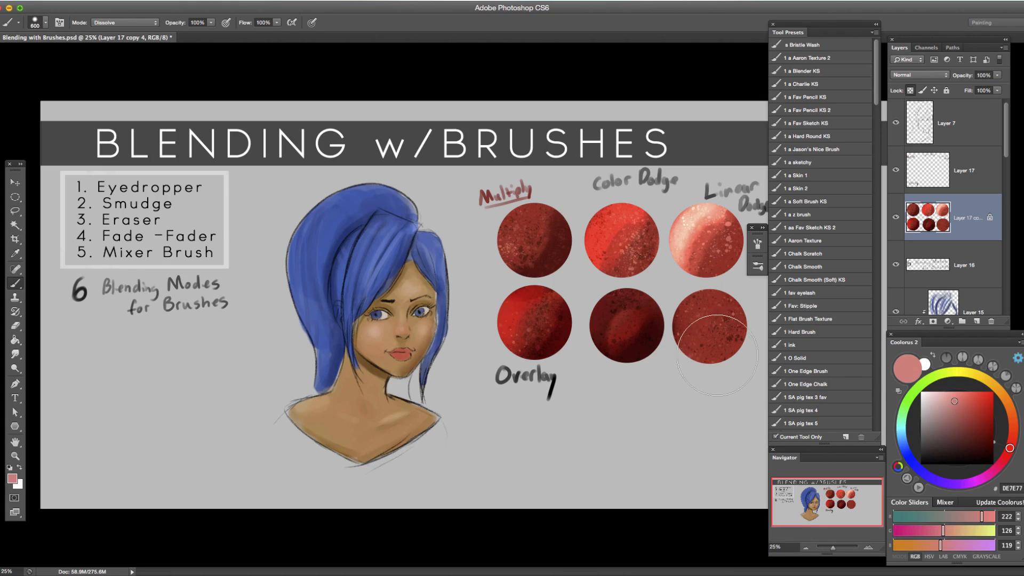
pyautogui.press(']')
pyautogui.moveTo(714, 344); pyautogui.dragTo(707, 329)
pyautogui.press('[')
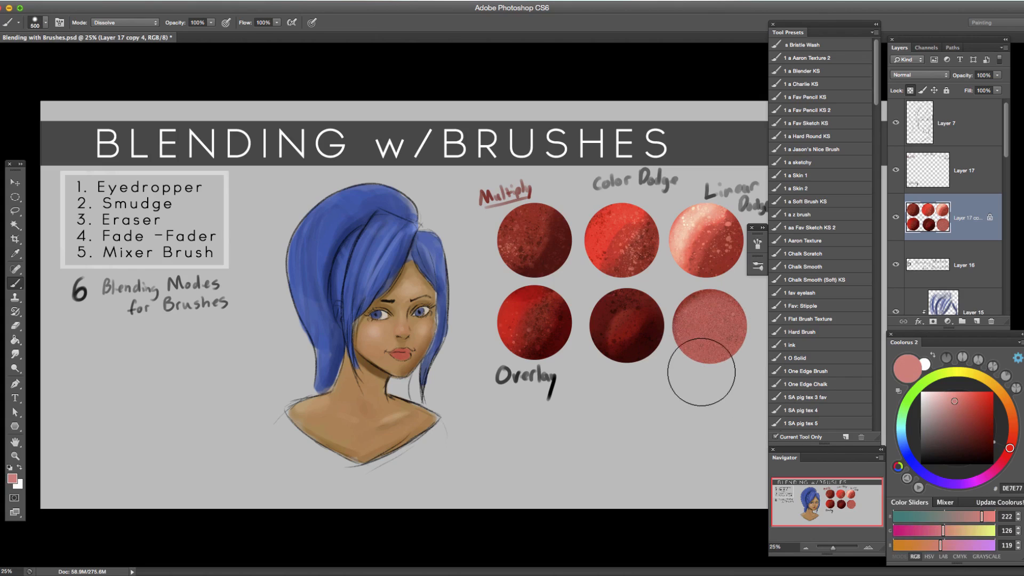
# Paint Dissolve highlights over the sixth circle with a smaller brush in DE7E77 and lighter pink E0A09B.
pyautogui.press('[')
pyautogui.press('[')
pyautogui.press('[')
pyautogui.hotkey('ctrl', 'z')
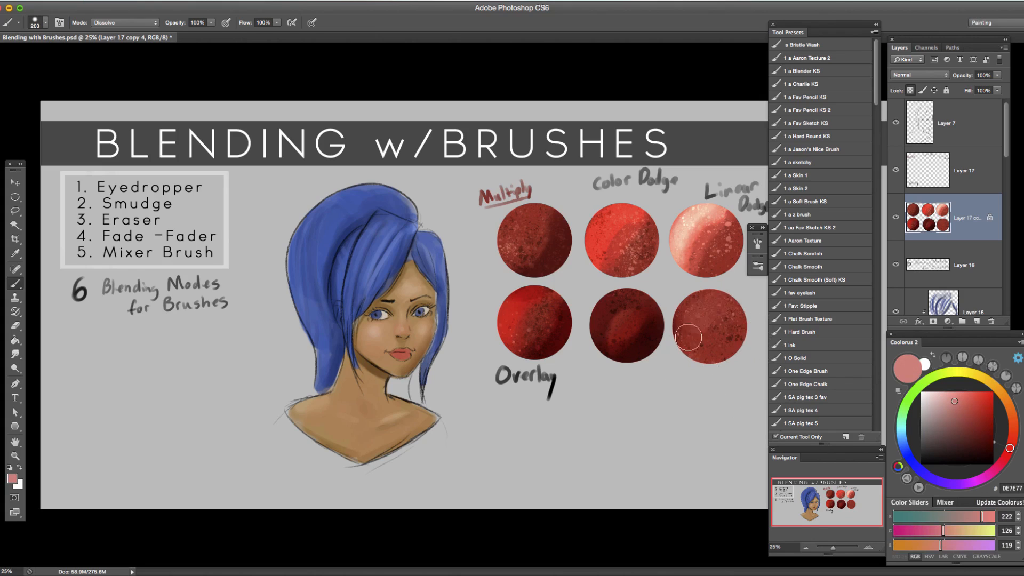
pyautogui.moveTo(688, 337)
pyautogui.mouseDown()
pyautogui.moveTo(724, 298)
pyautogui.moveTo(690, 358)
pyautogui.moveTo(722, 317)
pyautogui.moveTo(715, 337)
pyautogui.moveTo(732, 338)
pyautogui.moveTo(735, 328)
pyautogui.moveTo(692, 379)
pyautogui.moveTo(732, 354)
pyautogui.moveTo(690, 371)
pyautogui.mouseUp()
pyautogui.press('[')
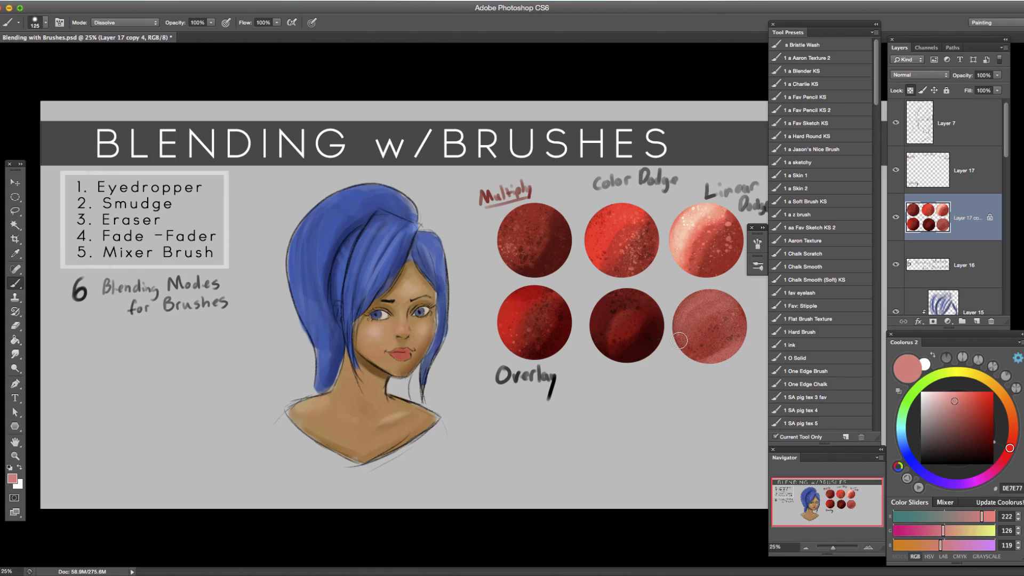
pyautogui.press(']')
pyautogui.press(']')
pyautogui.press(']')
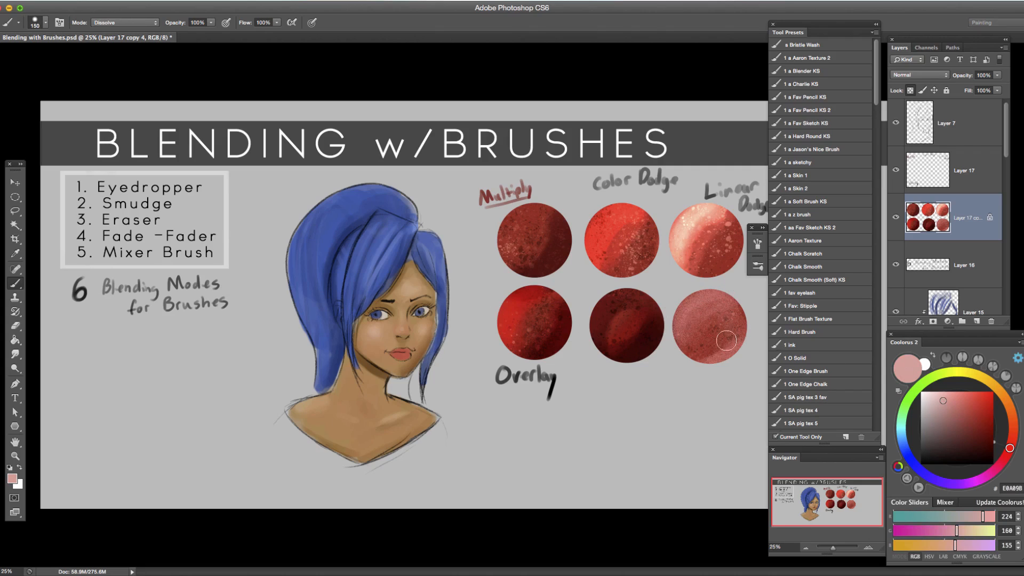
# Shade the sixth circle with Dissolve strokes in dark red 51120D, enlarging the brush to 300.
pyautogui.click(981, 442)
pyautogui.press(']')
pyautogui.press(']')
pyautogui.press(']')
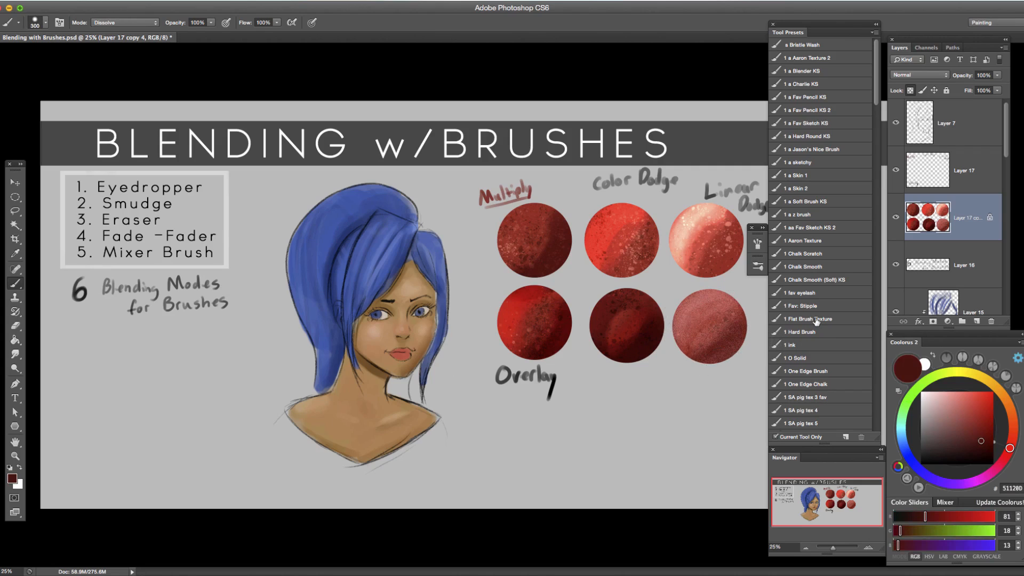
# Activate Layer 17 and set the brush to Normal mode with black as its colour.
pyautogui.click(965, 178)
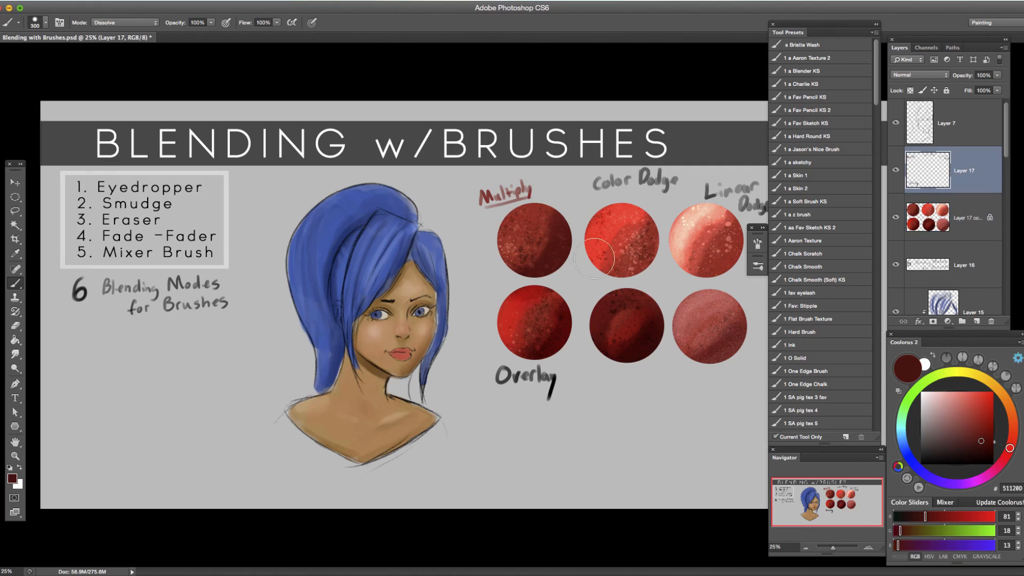
pyautogui.click(152, 23)
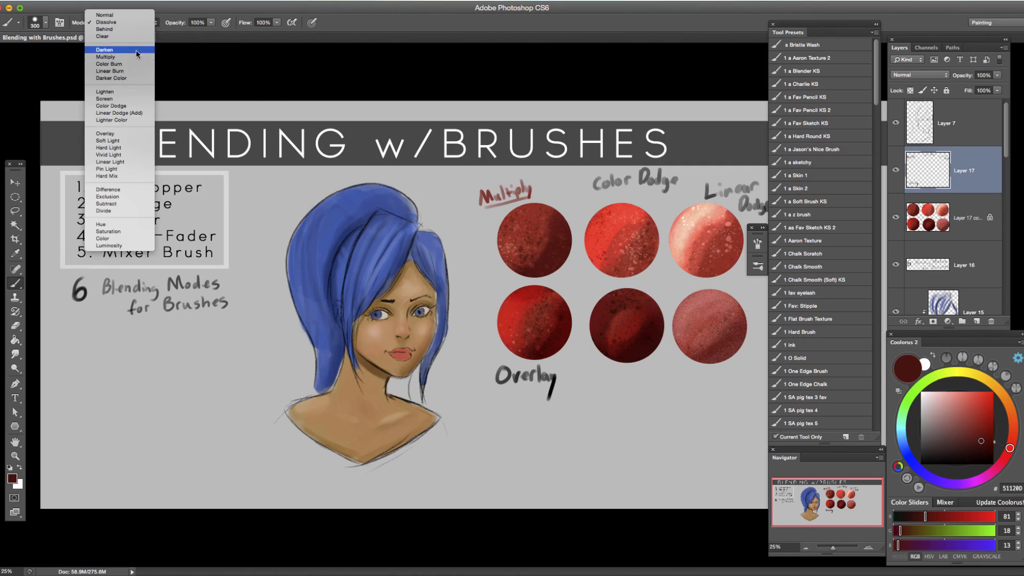
pyautogui.click(106, 15)
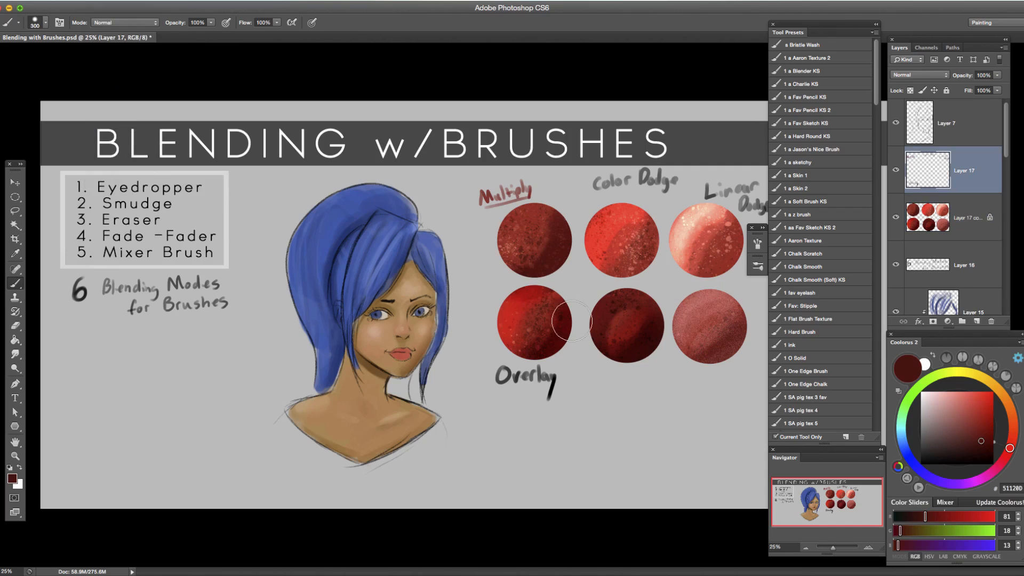
pyautogui.press('o')
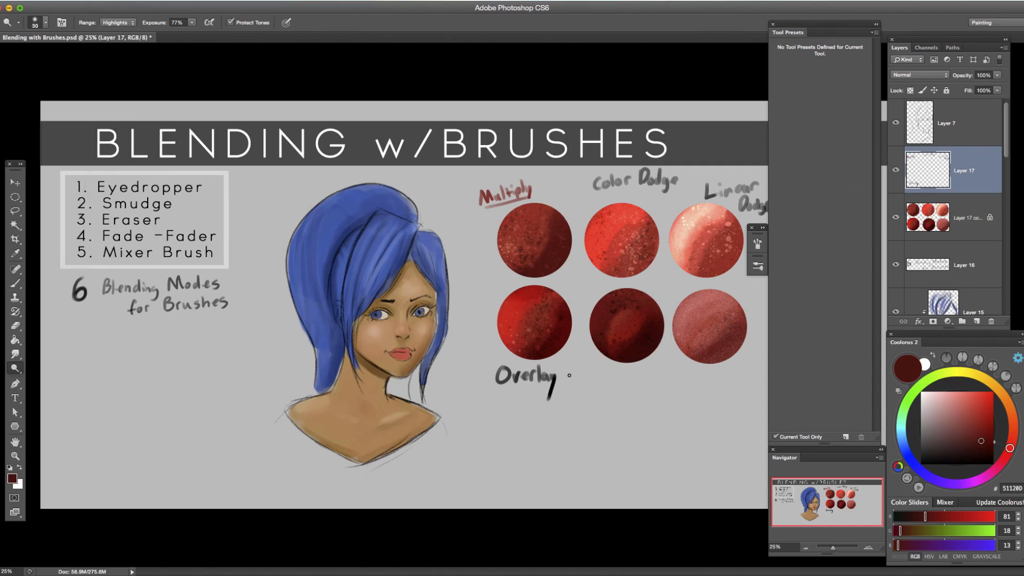
pyautogui.moveTo(926, 442); pyautogui.dragTo(920, 464)
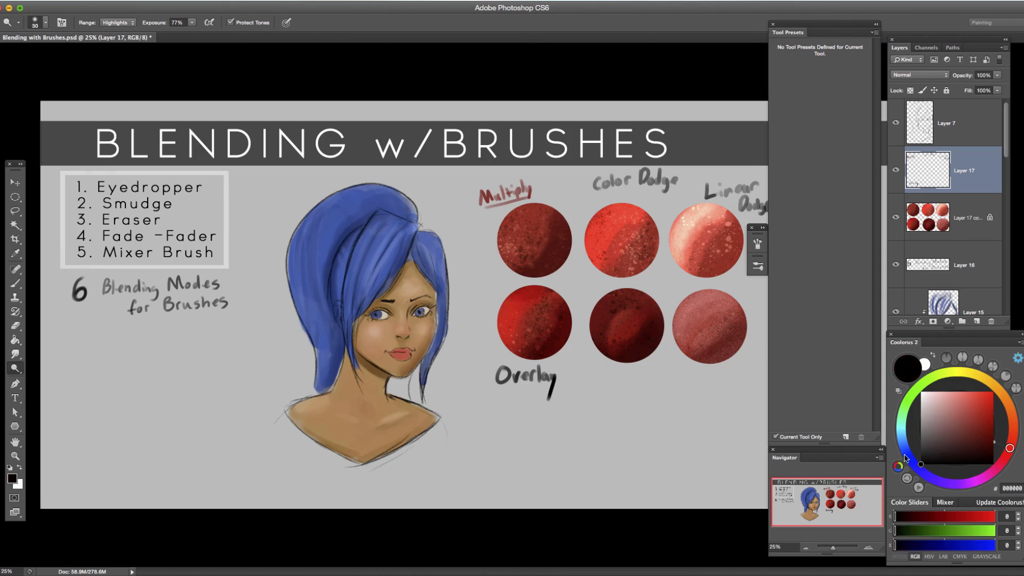
pyautogui.press('b')
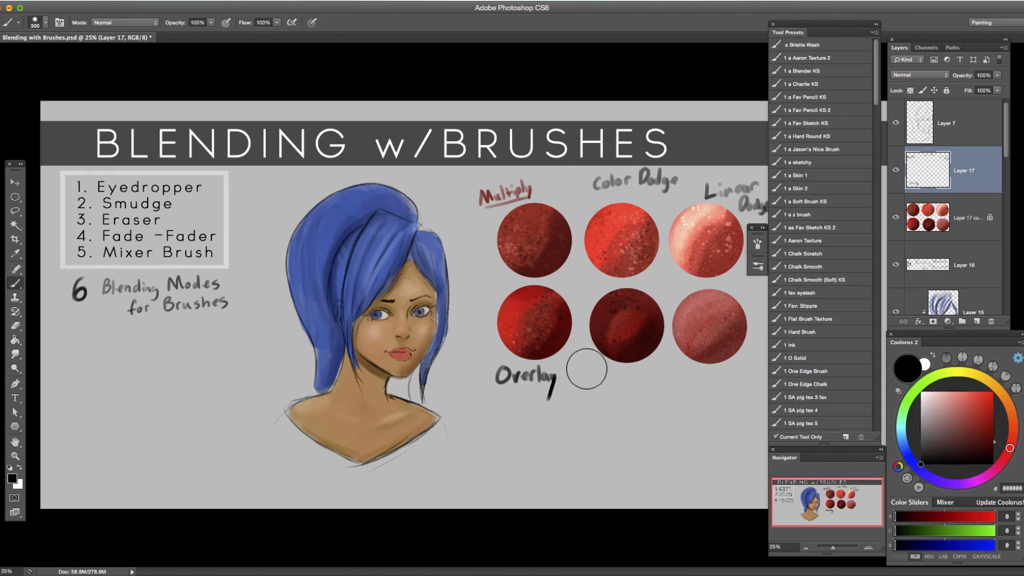
# Draw small arrows from the "Overlay" label to the fourth and fifth circles with a size 20 brush.
pyautogui.press('[')
pyautogui.press('[')
pyautogui.press('[')
pyautogui.press('[')
pyautogui.press('[')
pyautogui.press('[')
pyautogui.moveTo(570, 380); pyautogui.dragTo(599, 362)
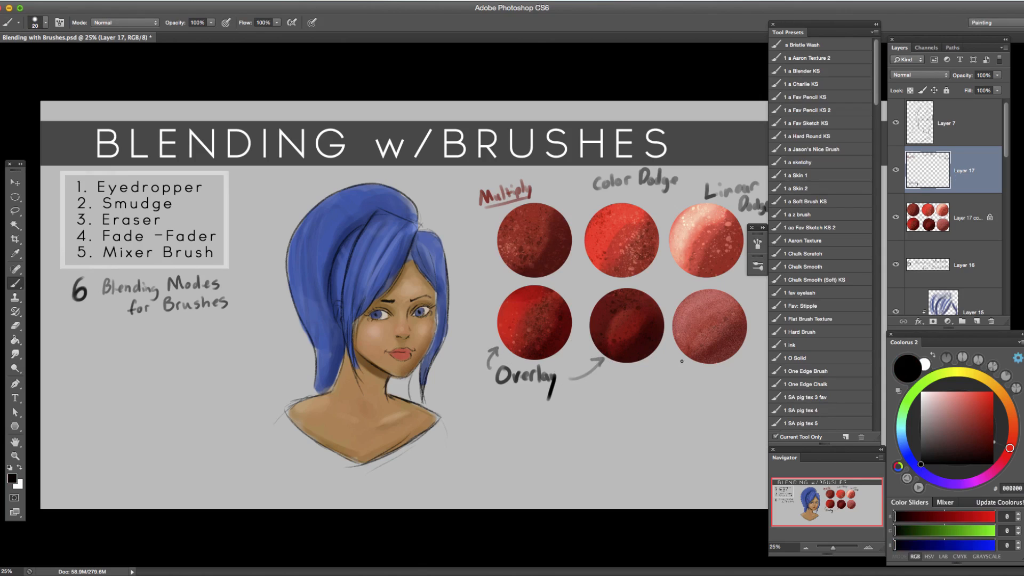
# Hand-letter "Dissolve" in black below the sixth circle on Layer 17.
pyautogui.moveTo(692, 371); pyautogui.dragTo(693, 383)
pyautogui.click(156, 23)
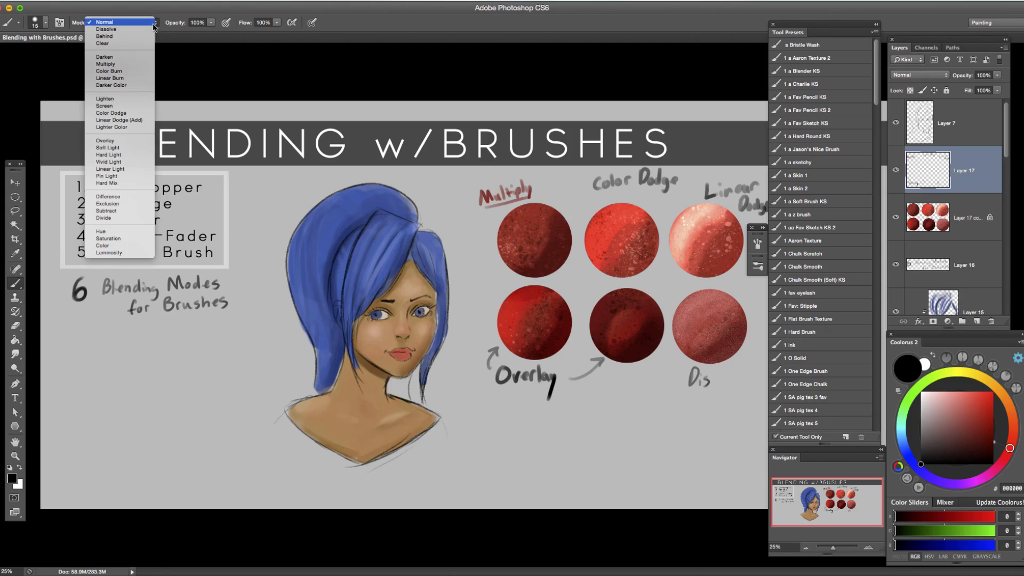
pyautogui.click(713, 377)
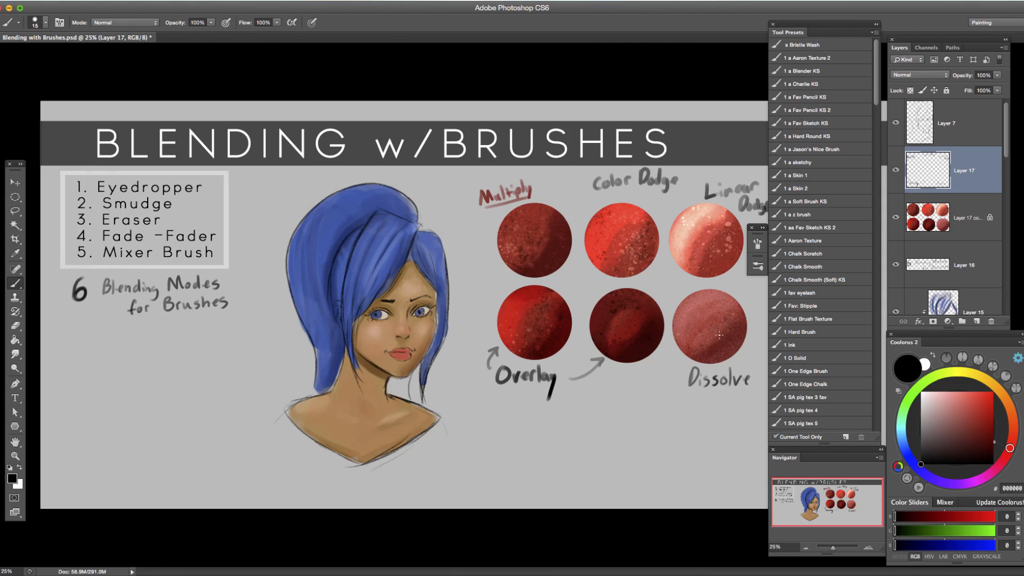
# Review the available brush modes and add a new layer above Layer 17.
pyautogui.click(807, 547)
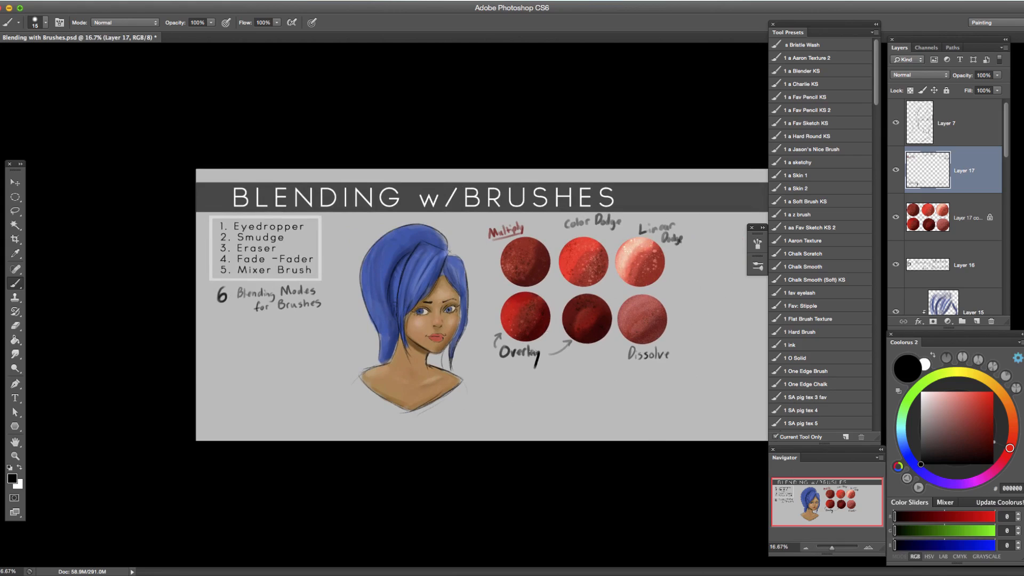
pyautogui.click(136, 28)
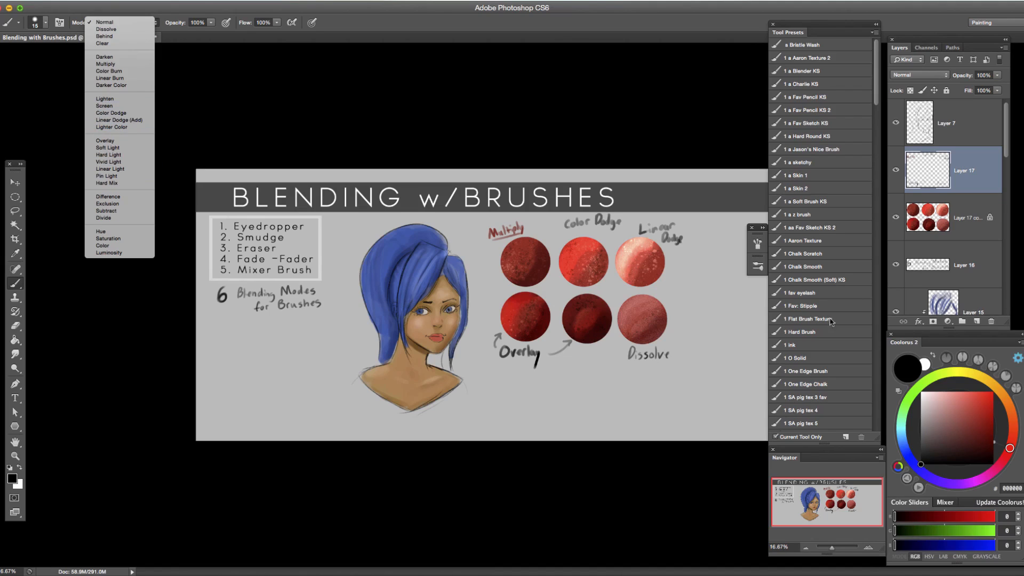
pyautogui.click(978, 322)
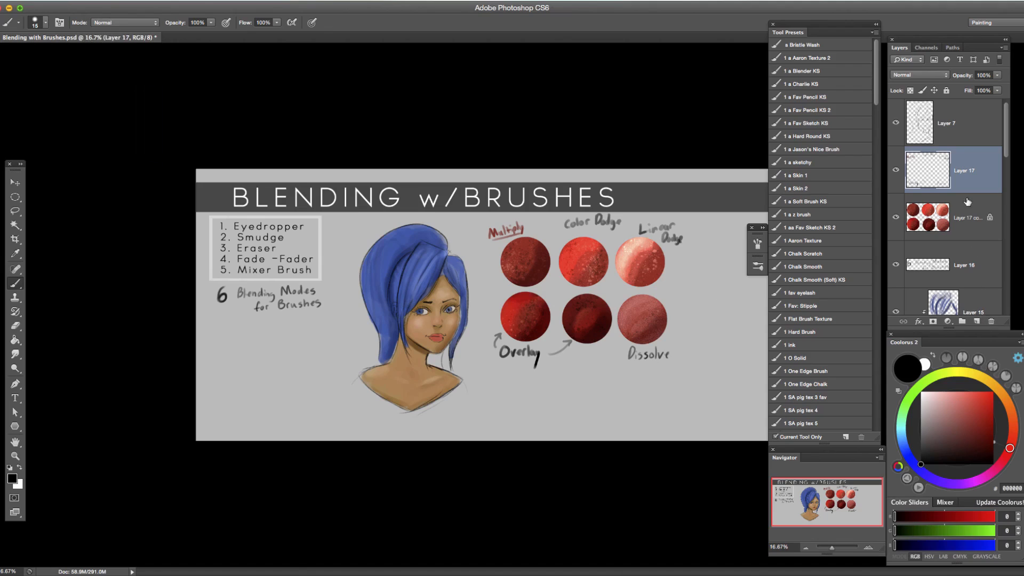
pyautogui.click(977, 321)
# Set the colour to blue 408ABA and paint a thick diagonal stroke below the circles with a size 100 Normal brush.
pyautogui.click(943, 480)
pyautogui.click(960, 414)
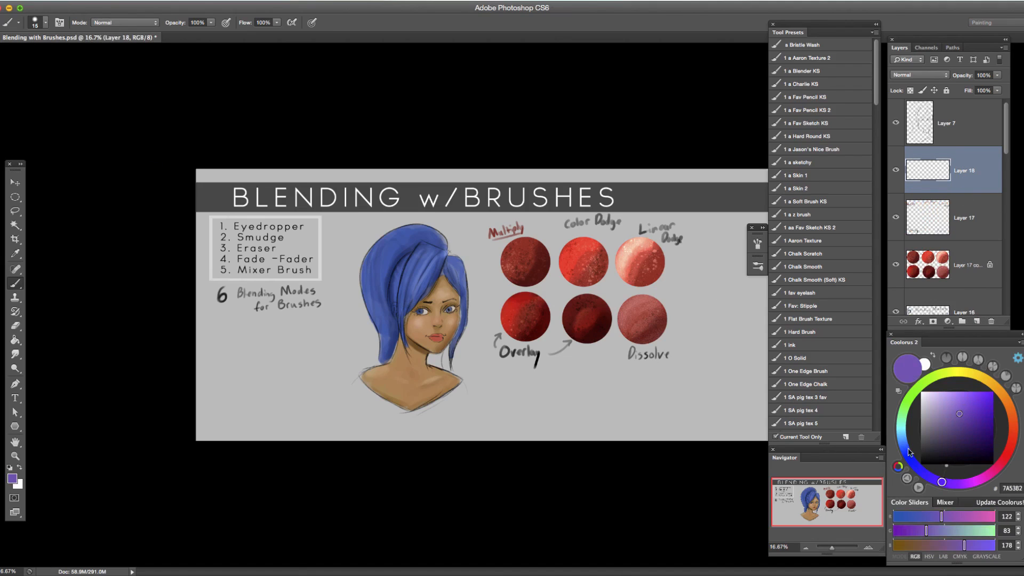
pyautogui.moveTo(912, 454); pyautogui.dragTo(905, 440)
pyautogui.moveTo(962, 414); pyautogui.dragTo(968, 411)
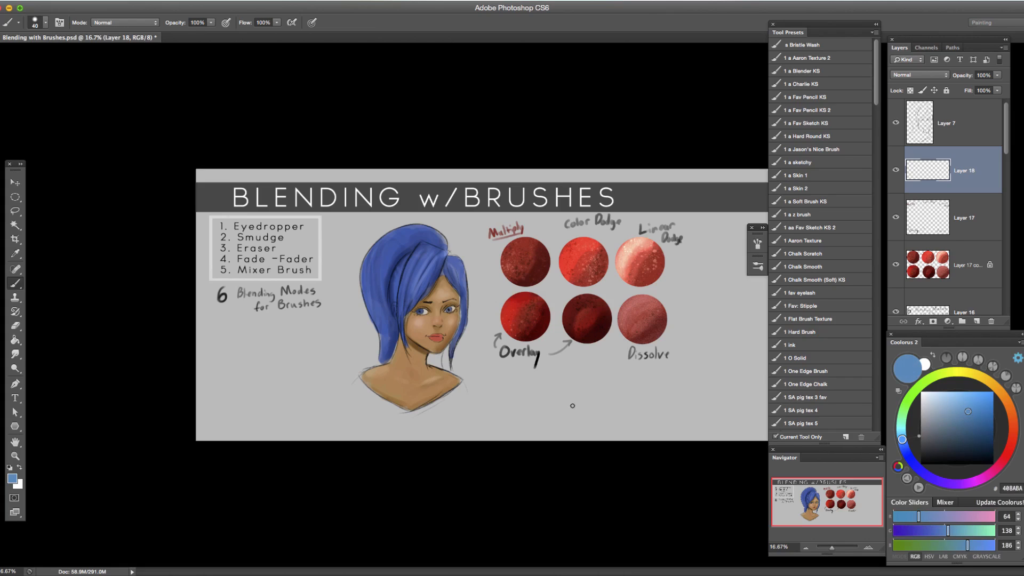
pyautogui.press(']')
pyautogui.moveTo(553, 410); pyautogui.dragTo(635, 388)
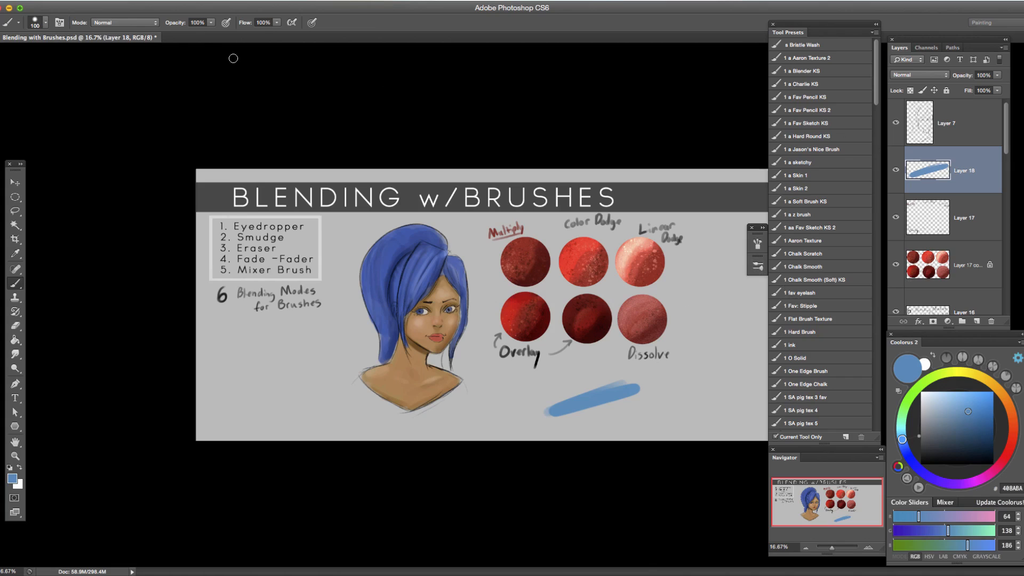
# Choose the Color Dodge brush mode, light blue 7CB8DE and the 1 a Soft Brush KS preset, and undo a test stroke.
pyautogui.click(141, 23)
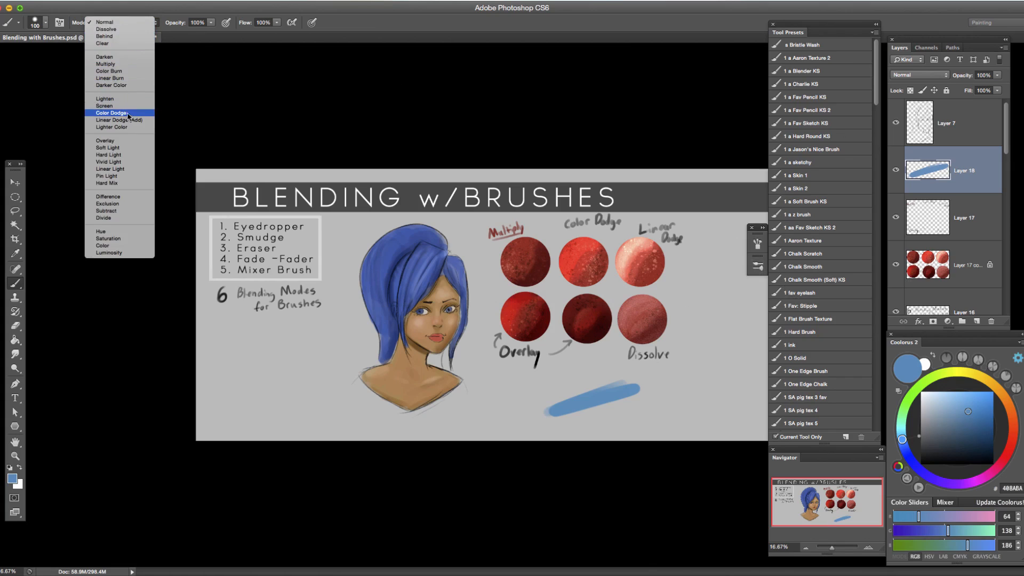
pyautogui.click(111, 113)
pyautogui.click(953, 401)
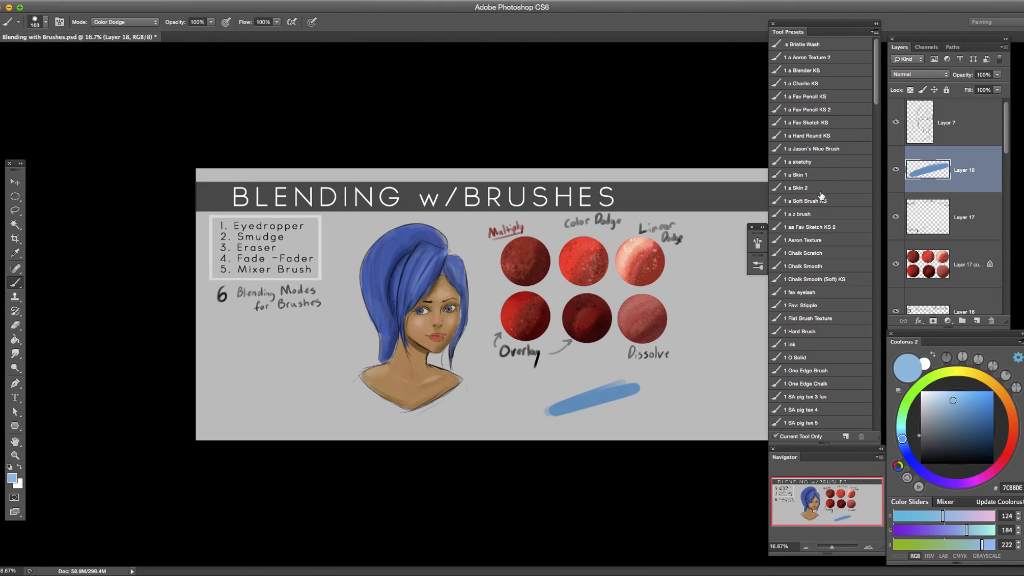
pyautogui.click(822, 202)
pyautogui.moveTo(700, 387); pyautogui.dragTo(637, 445)
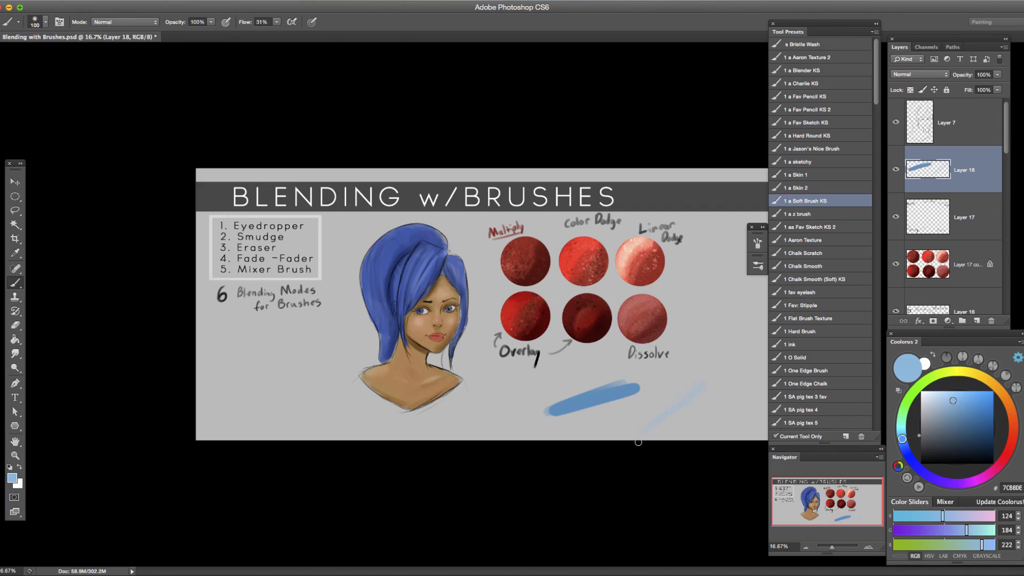
pyautogui.hotkey('ctrl', 'z')
# Paint a soft light-blue glow over the blue stroke at size 200 and brighten its core with Linear Dodge (Add).
pyautogui.press(']')
pyautogui.press(']')
pyautogui.press(']')
pyautogui.press(']')
pyautogui.press(']')
pyautogui.press(']')
pyautogui.press(']')
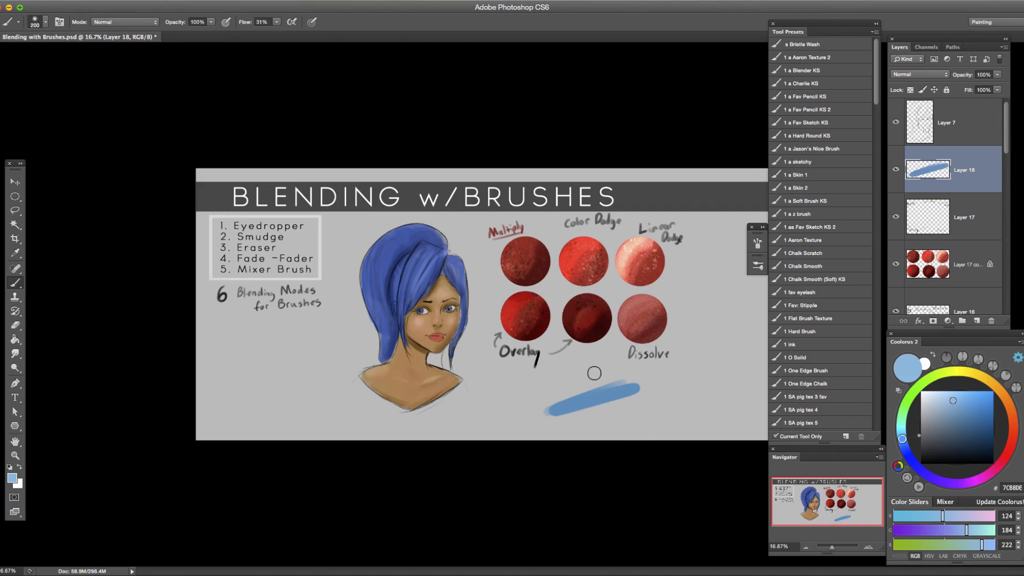
pyautogui.moveTo(533, 418); pyautogui.dragTo(648, 380)
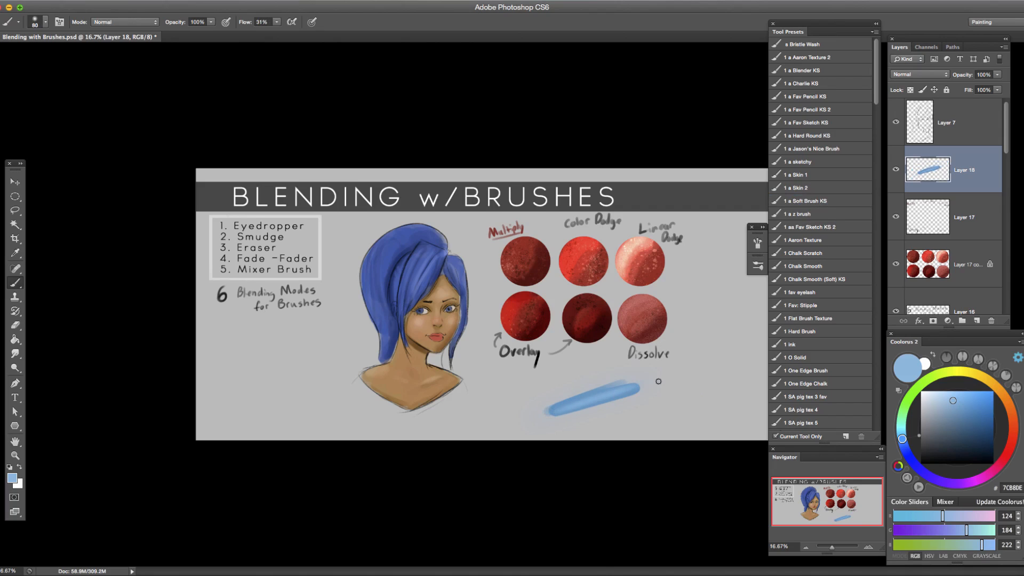
pyautogui.click(142, 26)
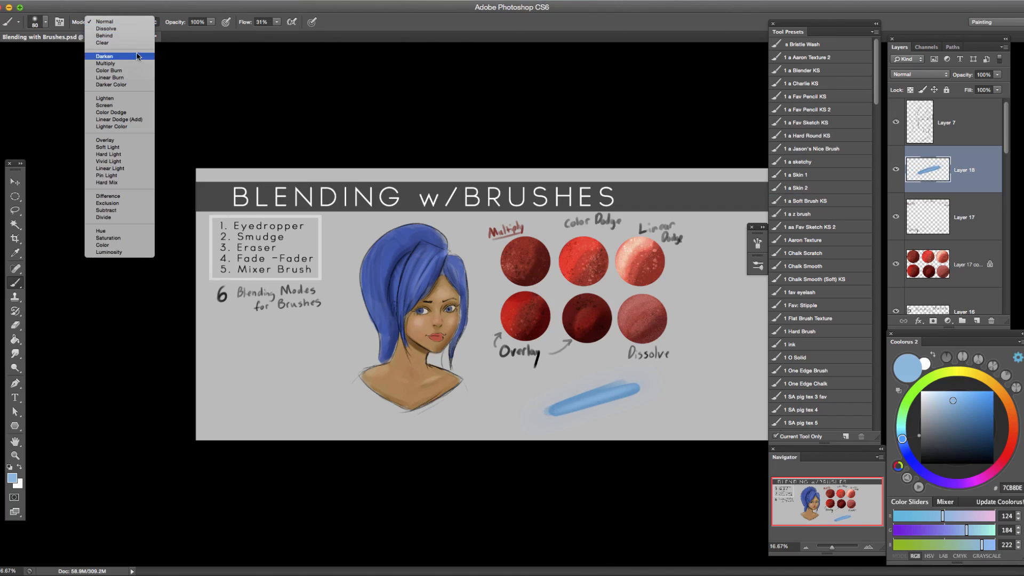
pyautogui.click(119, 119)
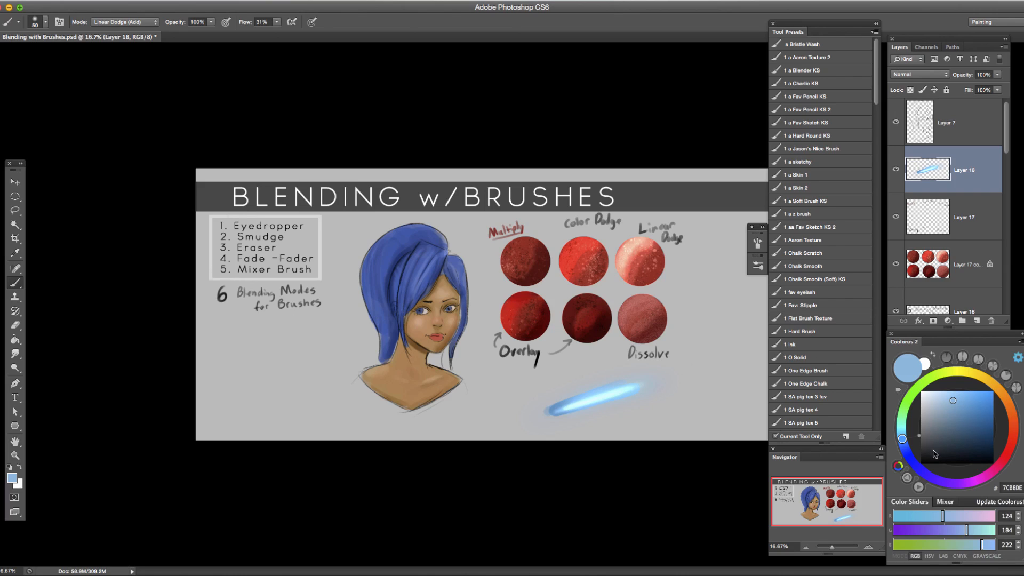
# Reset the foreground colour to black and switch the brush away from Linear Dodge (Add) to another mode.
pyautogui.press('d')
pyautogui.click(156, 24)
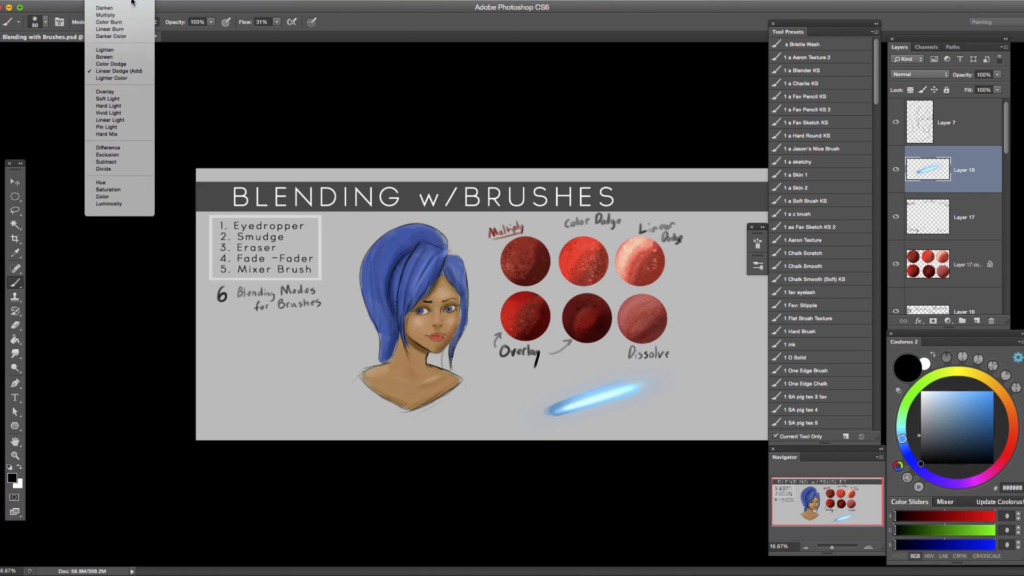
pyautogui.click(105, 19)
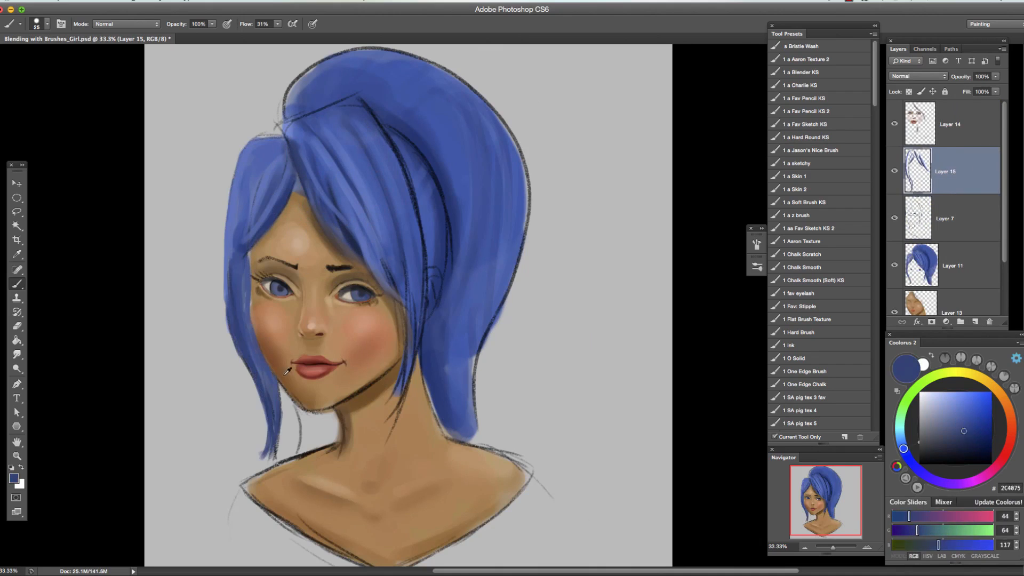
# Paint over the sketch lines around the girl's hair and shoulders and add an orange off-shoulder top.
pyautogui.click(950, 124)
pyautogui.keyDown('alt'); pyautogui.click(285, 375); pyautogui.keyUp('alt')
pyautogui.moveTo(282, 385); pyautogui.dragTo(335, 406)
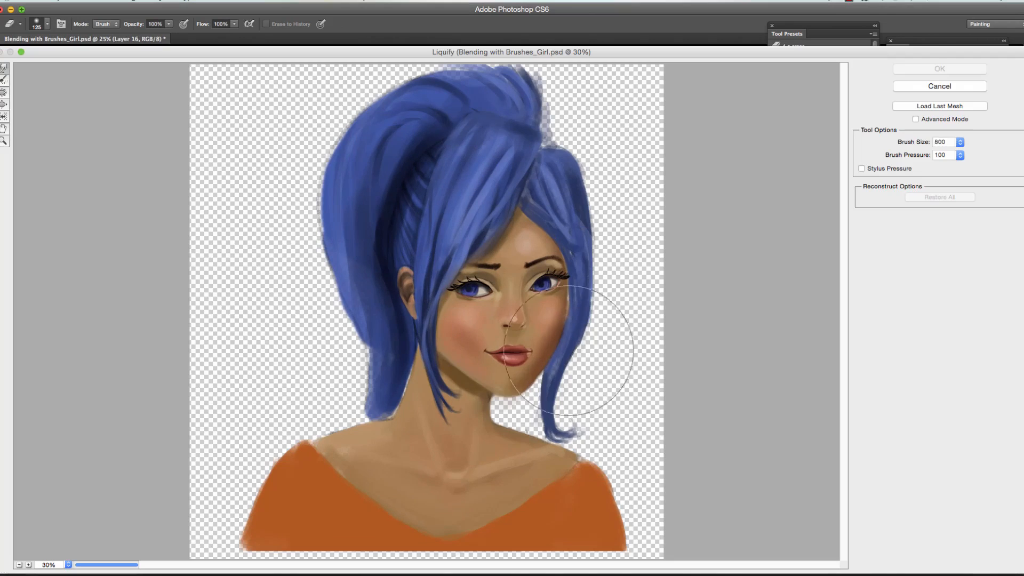
# Clean up the painted face with the Eraser and reshape the top of the hair with a lasso selection.
pyautogui.moveTo(568, 350); pyautogui.dragTo(561, 357)
pyautogui.press('[')
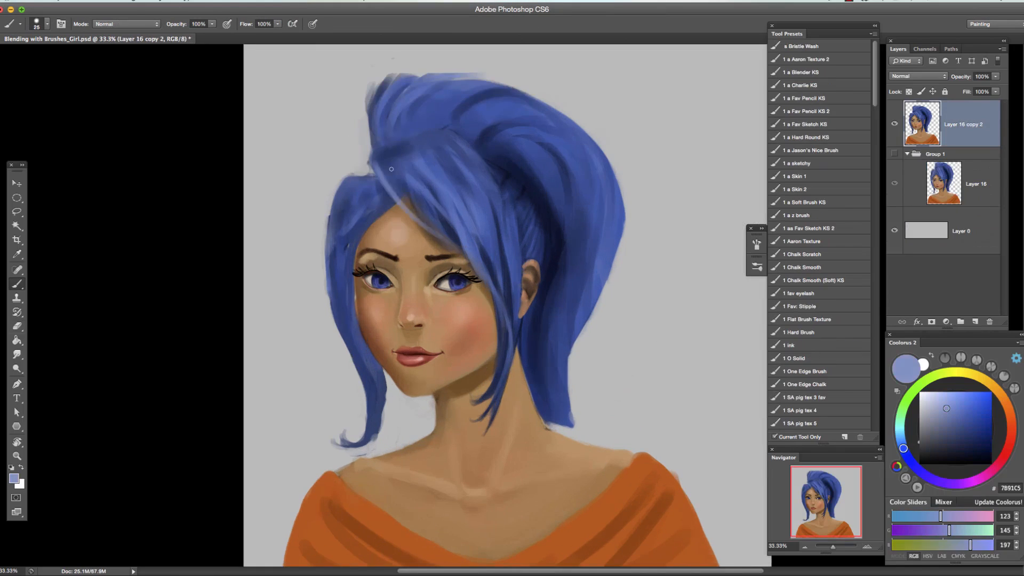
pyautogui.moveTo(391, 169)
pyautogui.mouseDown()
pyautogui.moveTo(405, 203)
pyautogui.moveTo(384, 213)
pyautogui.moveTo(374, 192)
pyautogui.mouseUp()
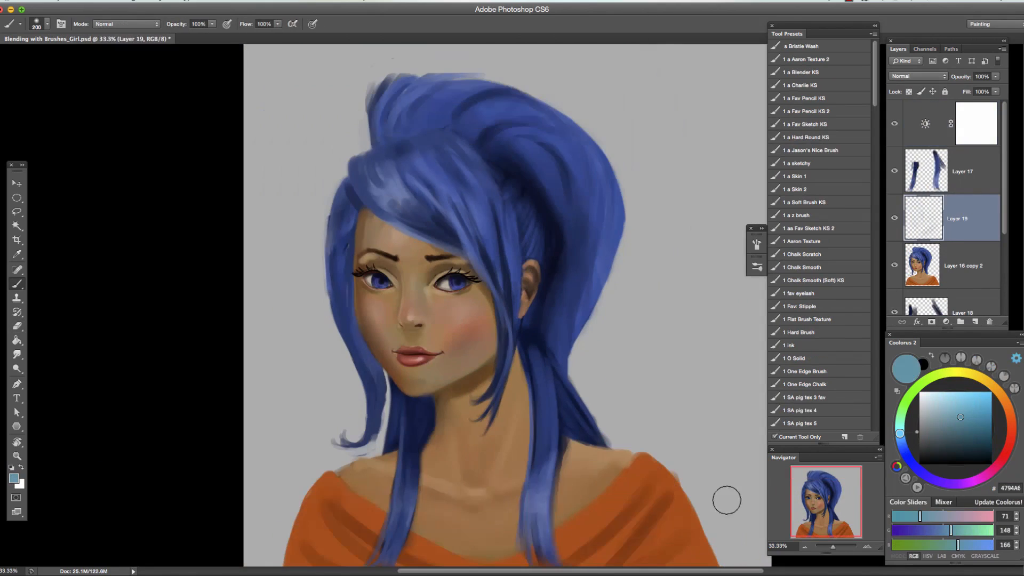
# Mute the purple-grey background gradient with saturation -33 and lightness -40, and paint purple rim light and fine strands in the hair.
pyautogui.click(926, 394)
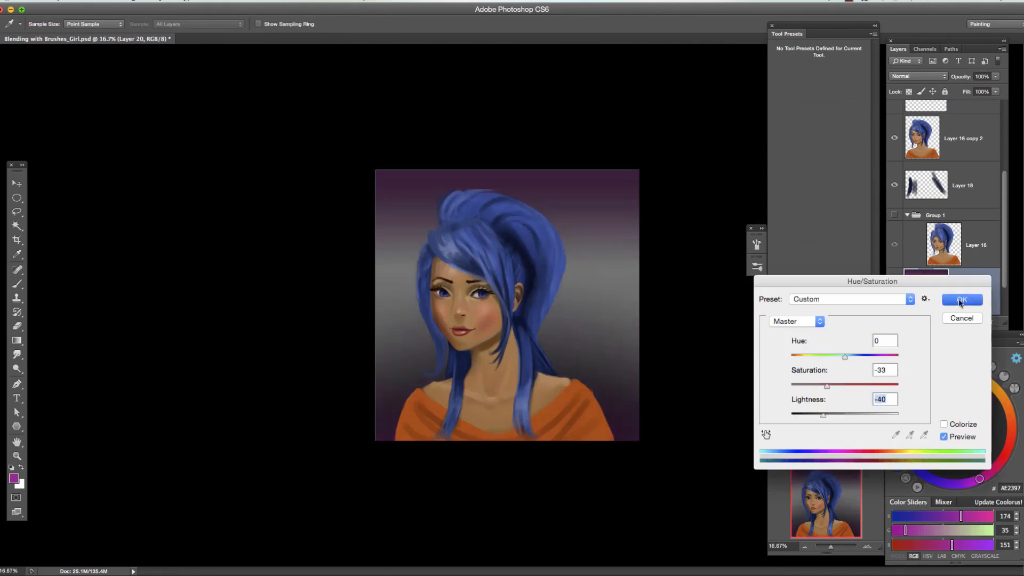
pyautogui.press('e')
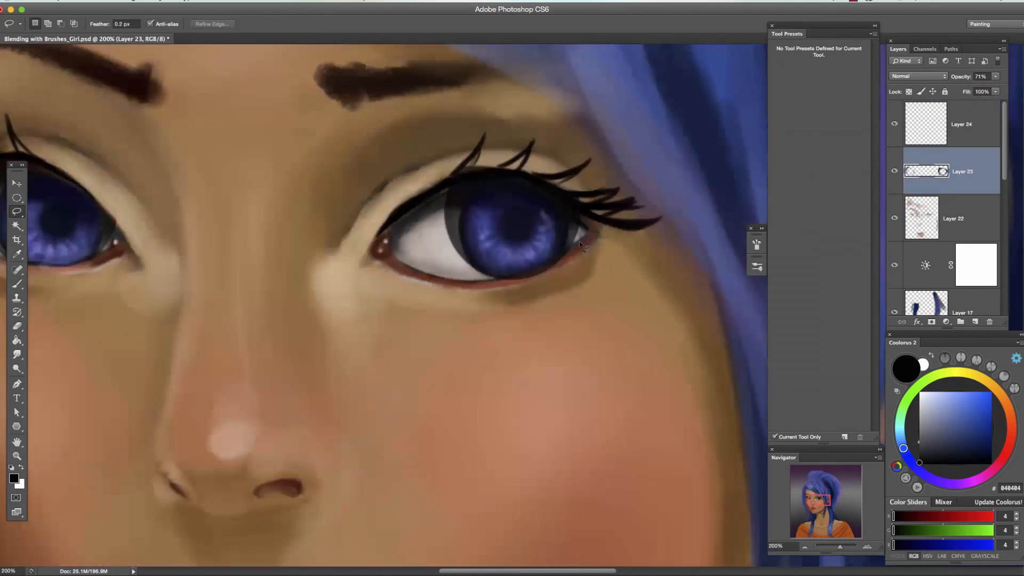
pyautogui.press('s')
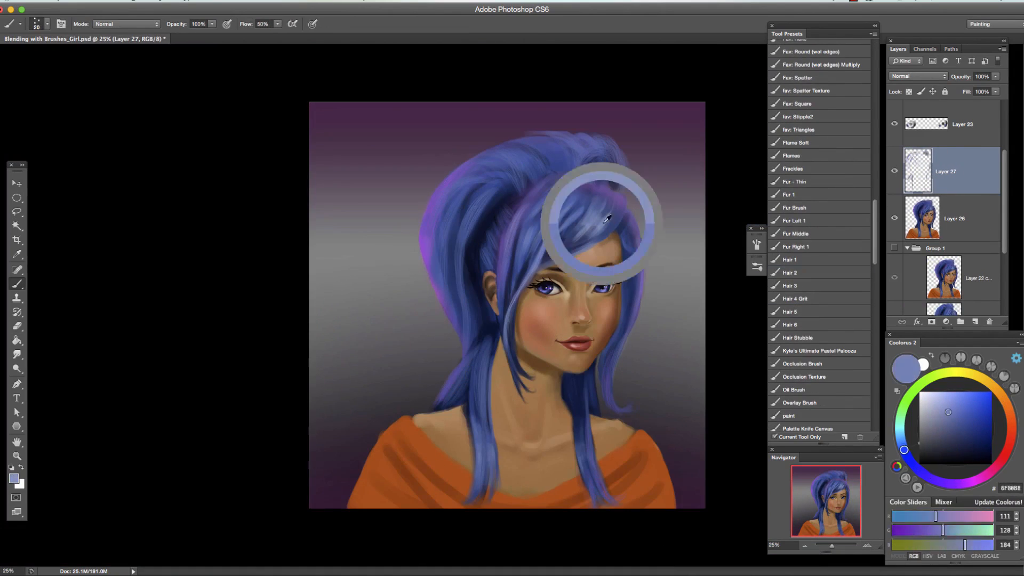
# Paint an orange hair tie and light orange fold highlights on the girl's top.
pyautogui.click(948, 415)
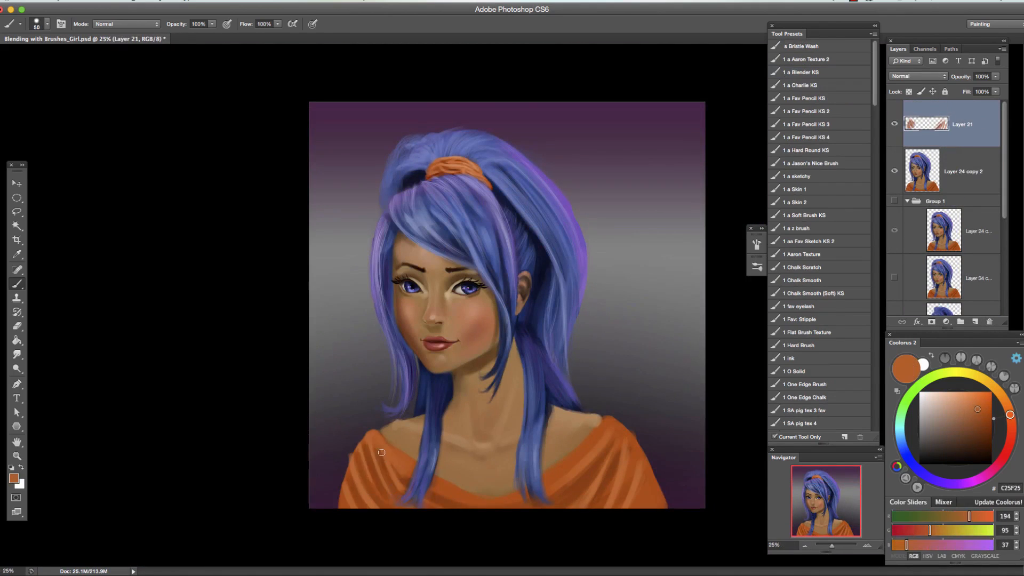
pyautogui.moveTo(607, 423); pyautogui.dragTo(549, 474)
pyautogui.press('l')
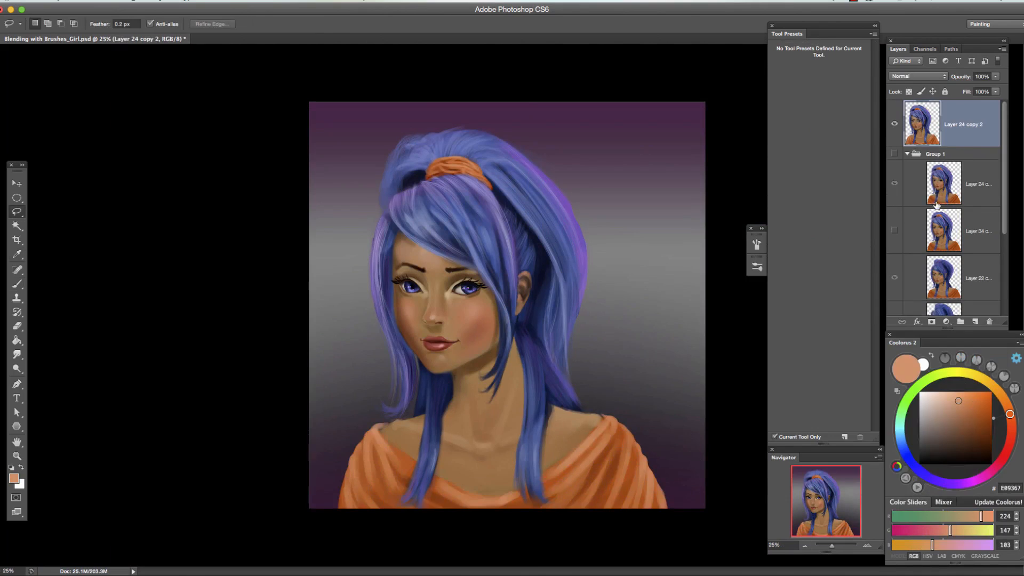
# Apply a Hue/Saturation adjustment and deepen the orange top's folds with dark red-brown 822908 on Layer 21.
pyautogui.hotkey('ctrl', 'u')
pyautogui.press('Return')
pyautogui.press('b')
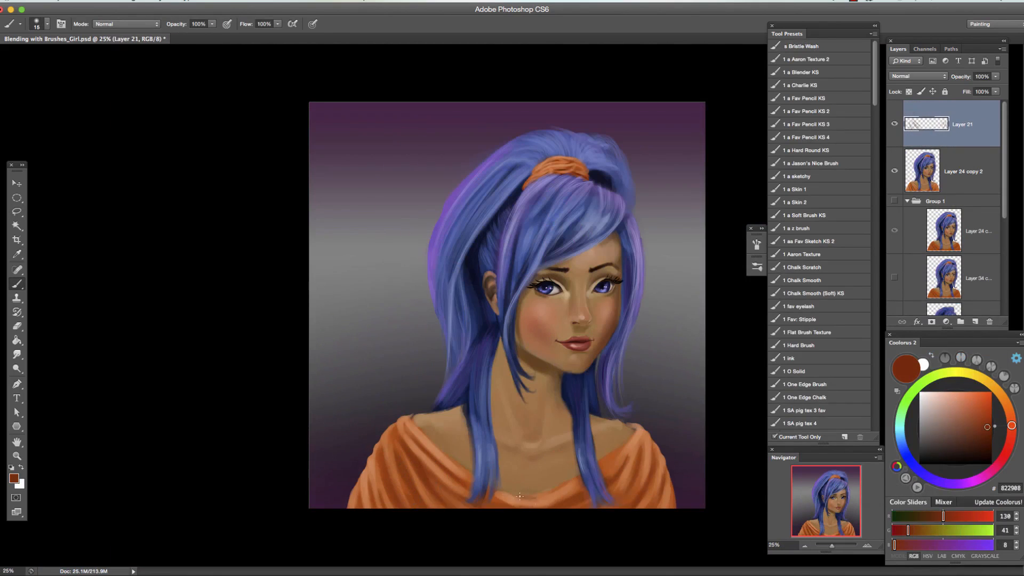
pyautogui.press(']')
pyautogui.keyDown('alt'); pyautogui.click(527, 503); pyautogui.keyUp('alt')
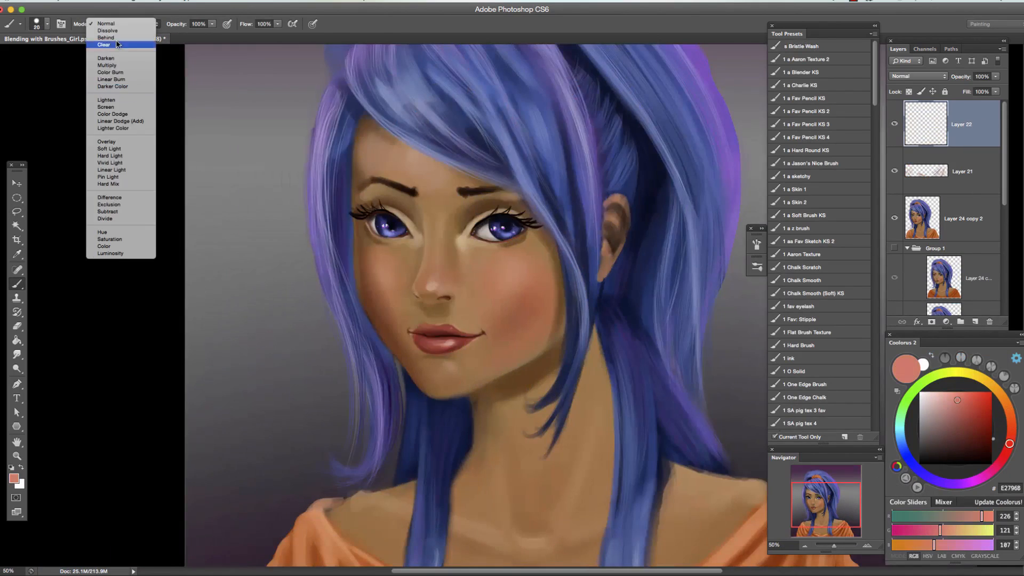
# Paint a soft glow along the hair edges, strands and shoulders on the black-filled Color Dodge Layer 21.
pyautogui.click(114, 248)
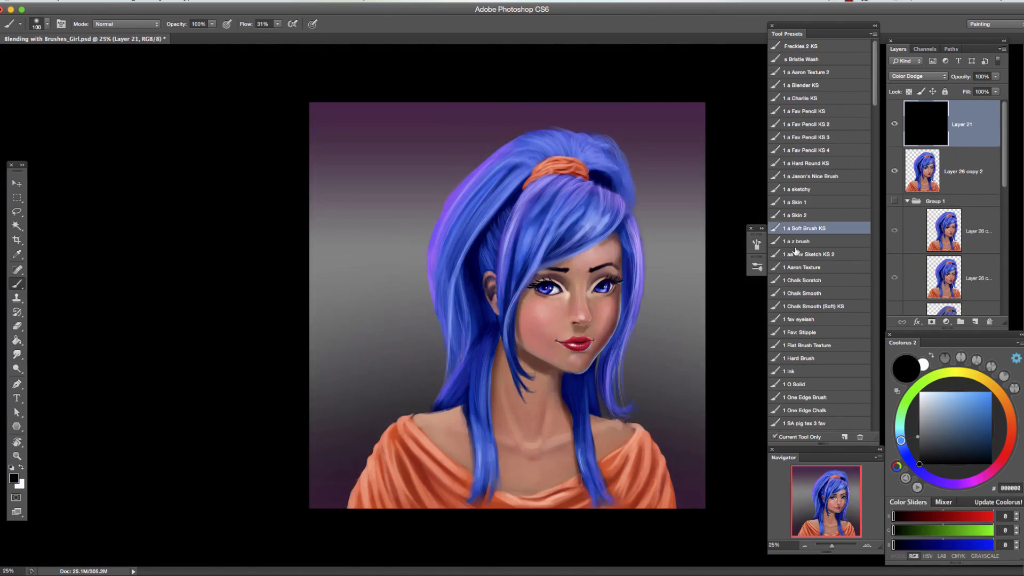
pyautogui.moveTo(520, 140); pyautogui.dragTo(435, 256)
pyautogui.moveTo(395, 427); pyautogui.dragTo(355, 499)
pyautogui.moveTo(637, 224); pyautogui.dragTo(621, 406)
pyautogui.click(959, 392)
pyautogui.moveTo(485, 435); pyautogui.dragTo(488, 494)
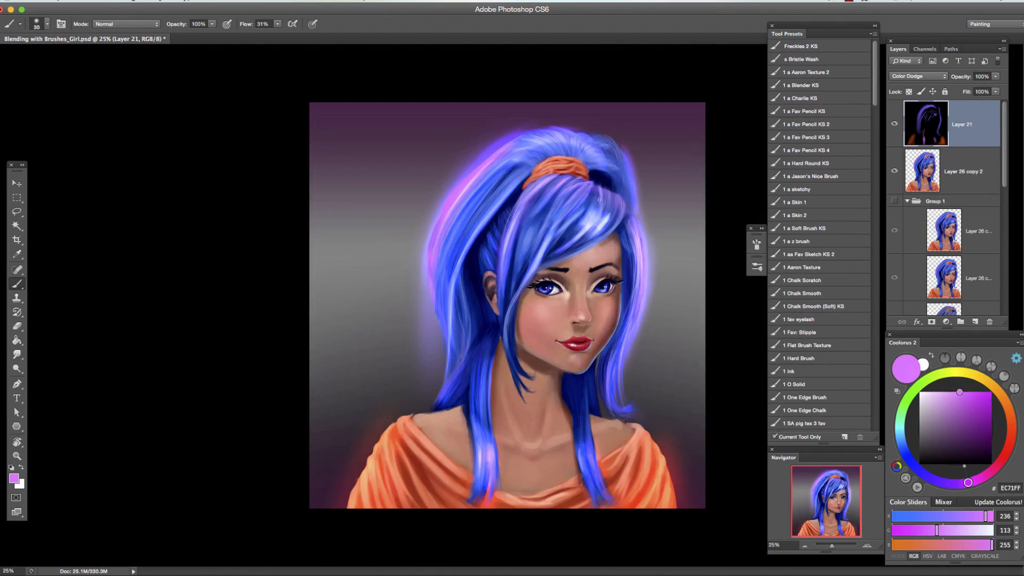
# Fill Layer 22 with black, set it to Color Dodge and brush warm orange F3A16A highlights onto the face.
pyautogui.hotkey('alt', 'BackSpace')
pyautogui.click(918, 77)
pyautogui.click(917, 156)
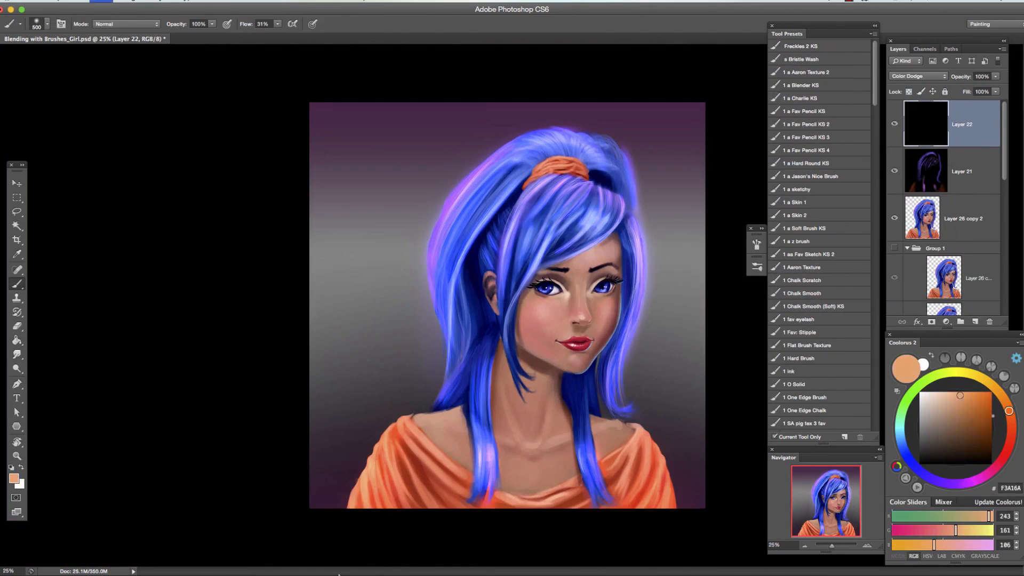
pyautogui.press('super+plus')
pyautogui.moveTo(542, 312); pyautogui.dragTo(563, 339)
pyautogui.moveTo(619, 250); pyautogui.dragTo(616, 318)
pyautogui.press('super+minus')
# Add Layer 23 and a Color Balance adjustment layer above it, and shift its colour sliders.
pyautogui.click(975, 322)
pyautogui.click(946, 322)
pyautogui.moveTo(692, 100); pyautogui.dragTo(679, 100)
pyautogui.moveTo(691, 118)
pyautogui.mouseDown()
pyautogui.moveTo(702, 118)
pyautogui.moveTo(686, 100)
pyautogui.mouseUp()
pyautogui.click(705, 78)
# Mask the Color Balance adjustment around the figure with a large black brush and lower the adjustment's opacity.
pyautogui.moveTo(688, 176); pyautogui.dragTo(677, 330)
pyautogui.moveTo(453, 171)
pyautogui.mouseDown()
pyautogui.moveTo(423, 377)
pyautogui.moveTo(341, 480)
pyautogui.mouseUp()
pyautogui.moveTo(653, 214); pyautogui.dragTo(672, 480)
pyautogui.press(']')
pyautogui.press(']')
pyautogui.moveTo(469, 341); pyautogui.dragTo(459, 481)
pyautogui.moveTo(961, 76); pyautogui.dragTo(940, 76)
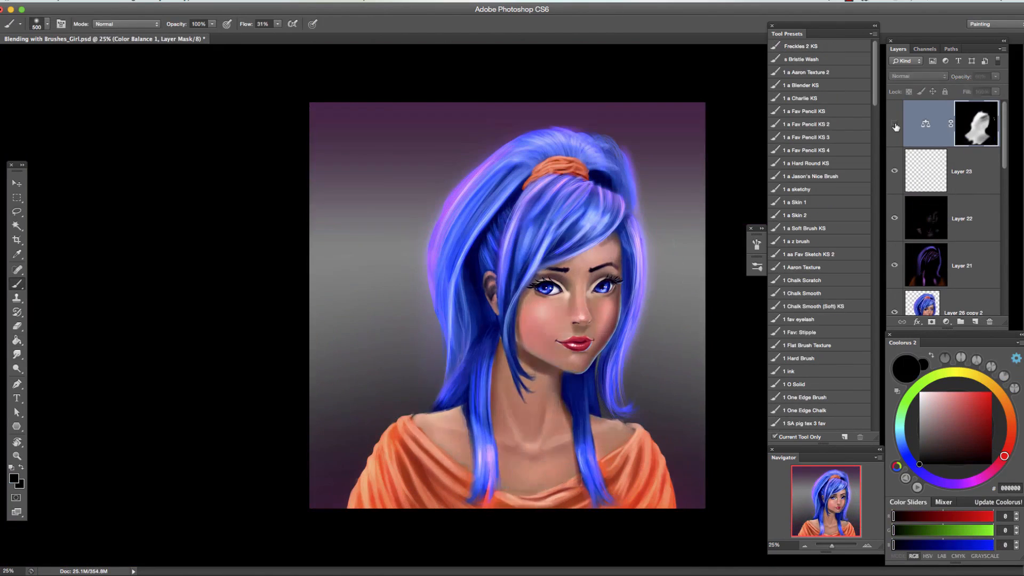
# Add Layer 24 and repaint the shoulder and neckline edge of the orange top, using a lasso selection.
pyautogui.press('super+plus')
pyautogui.click(975, 322)
pyautogui.keyDown('alt'); pyautogui.click(469, 352); pyautogui.keyUp('alt')
pyautogui.press('super+plus')
pyautogui.press('super+plus')
pyautogui.press('r')
pyautogui.press('l')
pyautogui.moveTo(384, 318)
pyautogui.mouseDown()
pyautogui.moveTo(558, 319)
pyautogui.moveTo(385, 318)
pyautogui.mouseUp()
pyautogui.press('b')
pyautogui.press('super+d')
pyautogui.press('e')
pyautogui.press('b')
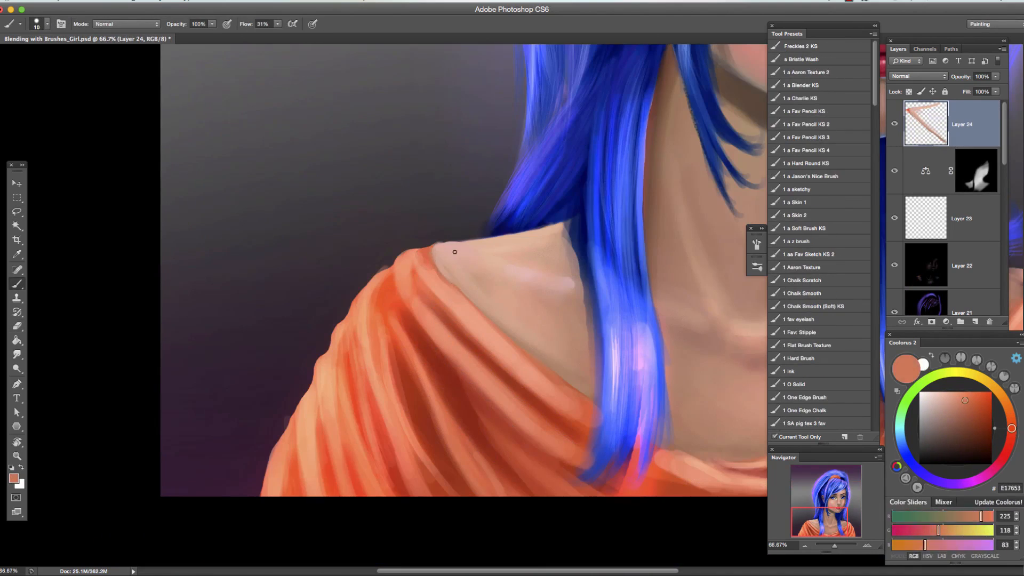
# Refine the shoulder and neckline edges on Layer 24 and soften them with the Smudge tool.
pyautogui.press('super+minus')
pyautogui.moveTo(396, 277); pyautogui.dragTo(416, 276)
pyautogui.keyDown('alt'); pyautogui.click(417, 279); pyautogui.keyUp('alt')
pyautogui.moveTo(661, 320); pyautogui.dragTo(419, 320)
pyautogui.click(18, 355)
pyautogui.press('super+minus')
pyautogui.press('super+minus')
pyautogui.keyDown('shift'); pyautogui.click(962, 265); pyautogui.keyUp('shift')
pyautogui.press('m')
pyautogui.press('super+a')
pyautogui.press('super+d')
pyautogui.click(962, 305)
pyautogui.moveTo(1005, 160)
pyautogui.mouseDown()
pyautogui.moveTo(1003, 218)
pyautogui.moveTo(1007, 123)
pyautogui.mouseUp()
pyautogui.press('g')
pyautogui.click(96, 1)
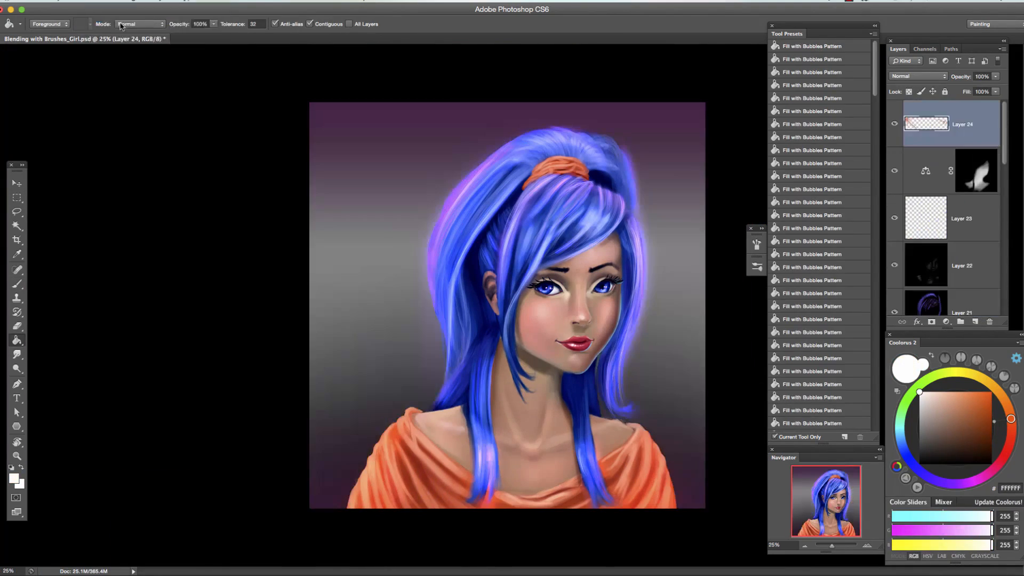
pyautogui.click(124, 20)
# Add Layer 25 and outline the cheek and jaw with a lasso selection in a rotated close-up view.
pyautogui.click(975, 321)
pyautogui.press('b')
pyautogui.press('super+plus')
pyautogui.press('r')
pyautogui.moveTo(671, 382); pyautogui.dragTo(341, 416)
pyautogui.press('super+plus')
pyautogui.press('l')
pyautogui.moveTo(467, 244); pyautogui.dragTo(345, 256)
pyautogui.moveTo(515, 169); pyautogui.dragTo(584, 203)
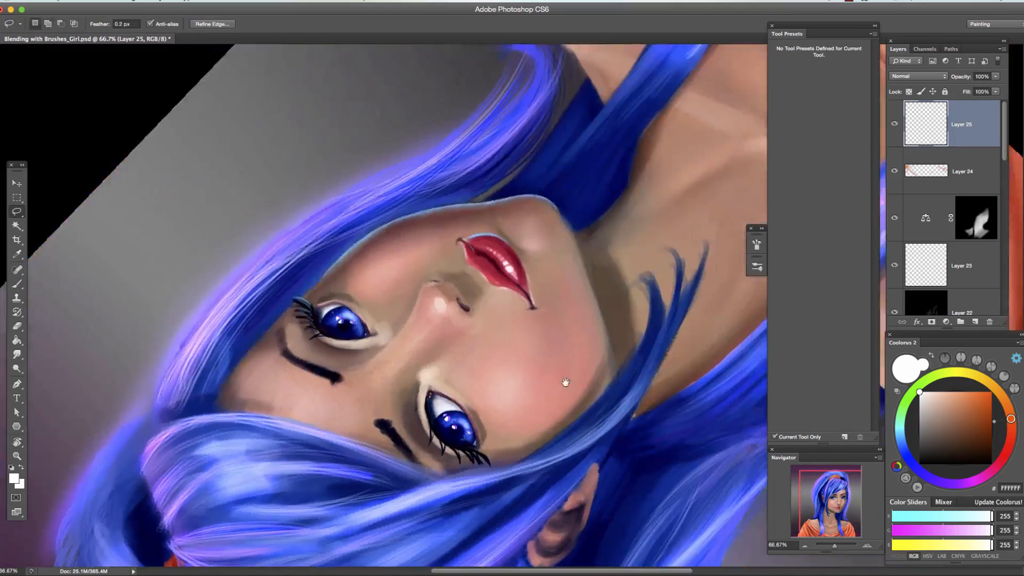
# Invert the face selection, paint dark blue shading into the hair beside the face and neck, and deselect.
pyautogui.press('super+shift+i')
pyautogui.press('b')
pyautogui.press('super+minus')
pyautogui.keyDown('alt'); pyautogui.click(507, 343); pyautogui.keyUp('alt')
pyautogui.moveTo(525, 234); pyautogui.dragTo(496, 373)
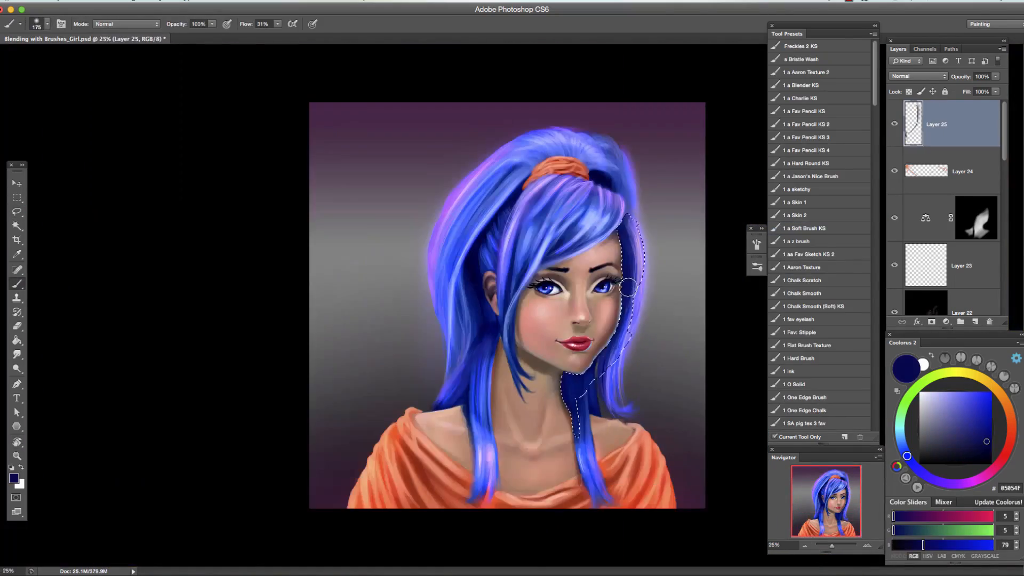
pyautogui.press('super+d')
# Add Layer 26 and paint a fine pink light along the jawline.
pyautogui.press('l')
pyautogui.press('e')
pyautogui.click(867, 546)
pyautogui.click(867, 547)
pyautogui.click(975, 322)
pyautogui.press('b')
pyautogui.keyDown('alt'); pyautogui.click(515, 184); pyautogui.keyUp('alt')
pyautogui.moveTo(515, 183)
pyautogui.mouseDown()
pyautogui.moveTo(515, 288)
pyautogui.moveTo(480, 251)
pyautogui.mouseUp()
pyautogui.press('super+minus')
pyautogui.press('super+plus')
pyautogui.press('l')
pyautogui.press('b')
pyautogui.click(805, 547)
pyautogui.click(804, 546)
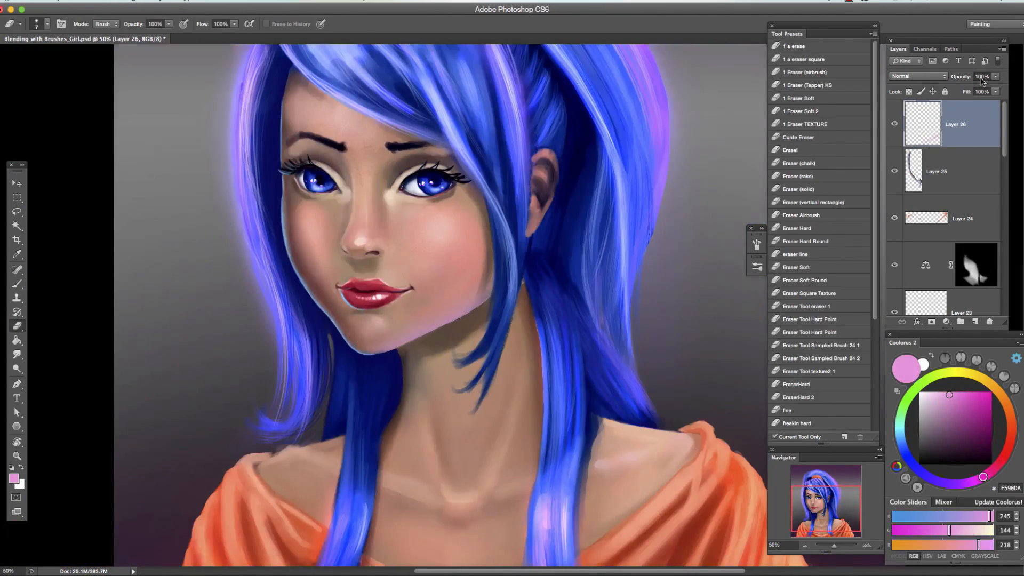
# Erase the excess pink around the jaw with a smaller eraser and lower Layer 26's opacity.
pyautogui.moveTo(485, 318); pyautogui.dragTo(573, 362)
pyautogui.moveTo(961, 76); pyautogui.dragTo(951, 77)
pyautogui.press('[')
pyautogui.press('[')
pyautogui.press('[')
pyautogui.press('[')
pyautogui.press('[')
pyautogui.press('[')
pyautogui.press('[')
pyautogui.press('[')
pyautogui.keyDown('alt'); pyautogui.click(476, 389); pyautogui.keyUp('alt')
# Add Layers 27 and 28 and paint fine blue hair strokes over the eyebrows.
pyautogui.click(975, 321)
pyautogui.press('super+plus')
pyautogui.press('e')
pyautogui.click(975, 322)
pyautogui.press('b')
pyautogui.click(788, 338)
pyautogui.click(957, 406)
pyautogui.moveTo(552, 324); pyautogui.dragTo(556, 334)
# Add Layer 29 and draw black lower lashes and eye outlines with a different brush preset.
pyautogui.moveTo(875, 209)
pyautogui.mouseDown()
pyautogui.moveTo(876, 73)
pyautogui.moveTo(875, 209)
pyautogui.mouseUp()
pyautogui.click(804, 112)
pyautogui.click(957, 394)
pyautogui.click(975, 321)
pyautogui.moveTo(613, 382); pyautogui.dragTo(619, 390)
pyautogui.moveTo(875, 209); pyautogui.dragTo(875, 73)
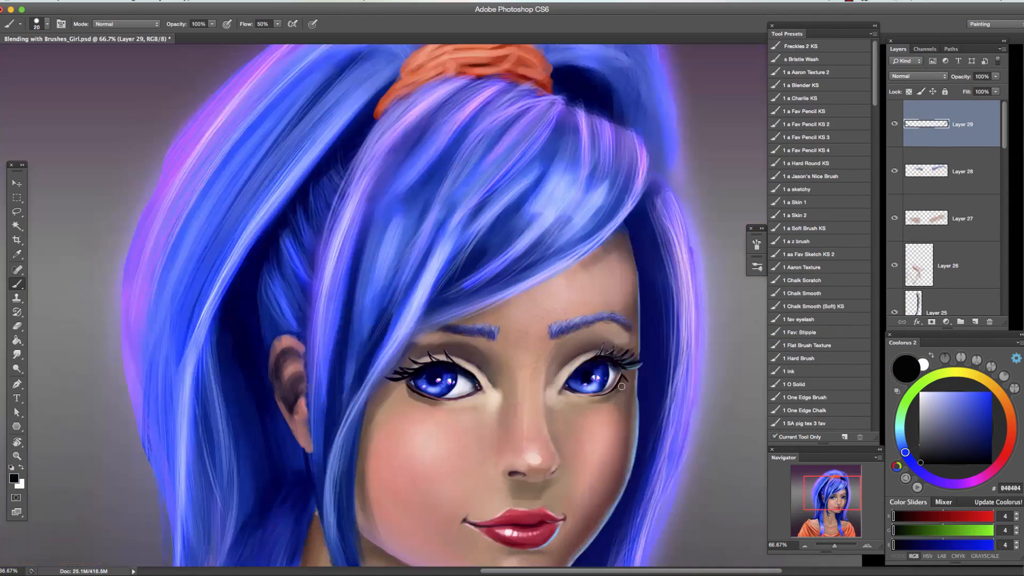
# Add Layers 30 and 31 and paint fine details around the lashes and eyes.
pyautogui.click(975, 322)
pyautogui.click(964, 443)
pyautogui.click(976, 324)
pyautogui.press('super+plus')
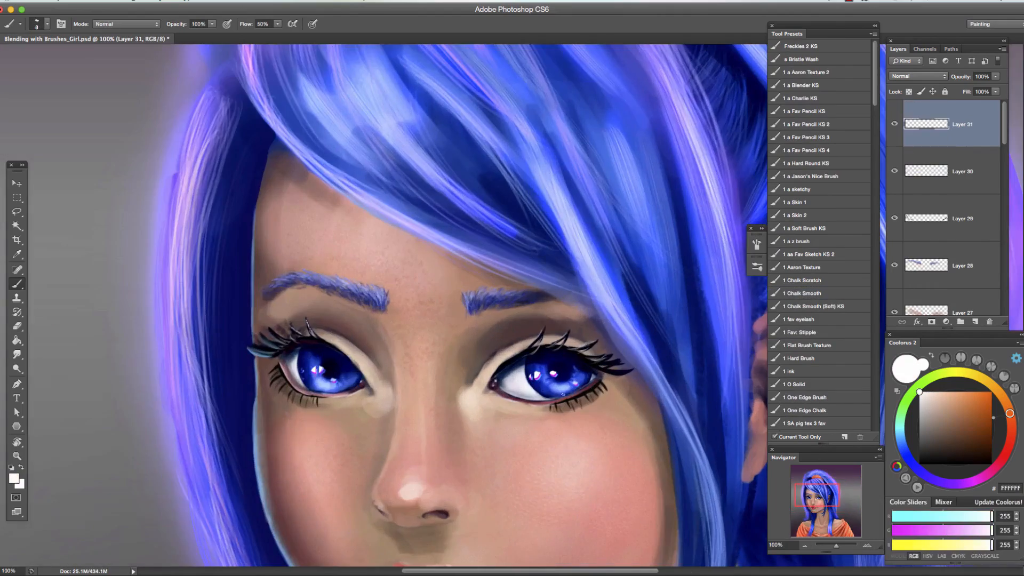
# Save the portrait document.
pyautogui.press('super+s')
pyautogui.press('e')
pyautogui.press('super+minus')
pyautogui.press('super+minus')
pyautogui.press('super+minus')
pyautogui.press('super+minus')
# Select the uppermost visible layer and apply an image adjustment to it.
pyautogui.click(969, 124)
pyautogui.press('super+plus')
pyautogui.press('super+plus')
pyautogui.press('v')
pyautogui.click(129, 1)
pyautogui.moveTo(160, 30)
pyautogui.click(269, 43)
# Repaint the ear in skin tone on Layer 32 at 60% opacity and add pink EBB2AE highlights on Layer 33.
pyautogui.press('e')
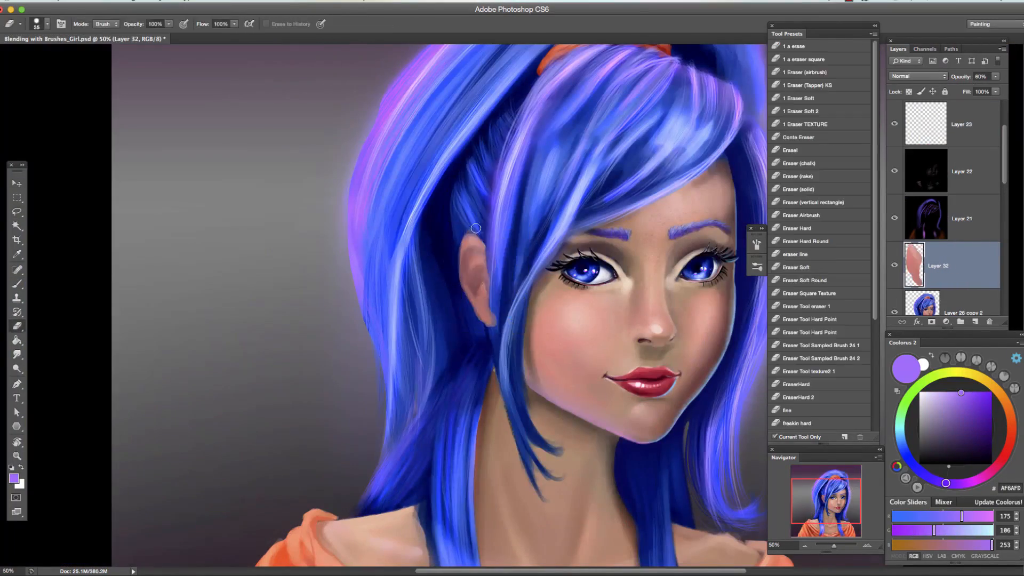
pyautogui.click(975, 322)
pyautogui.press('b')
pyautogui.moveTo(539, 251); pyautogui.dragTo(544, 263)
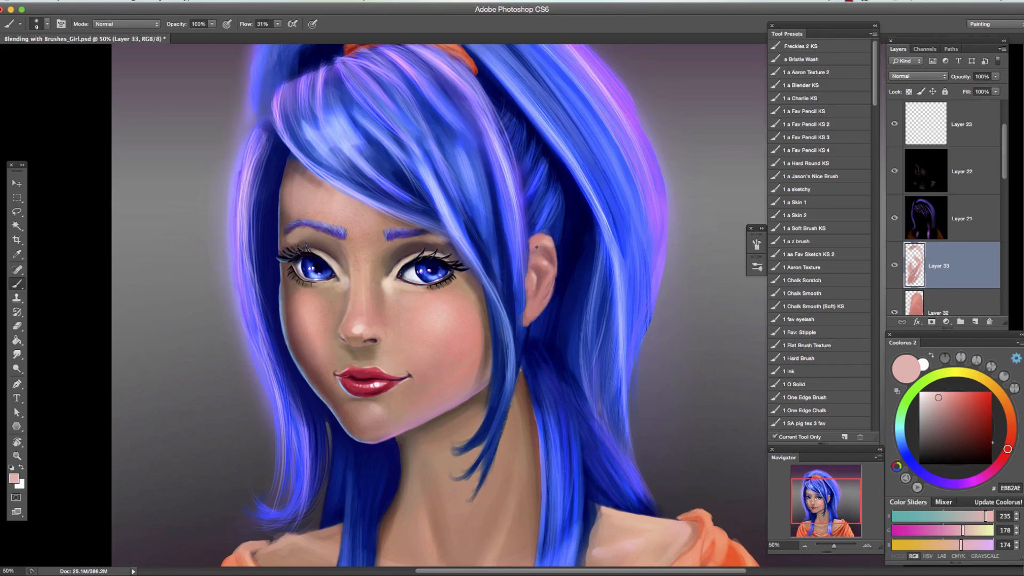
# Merge the ear's highlight layer into its skin layer and adjust the result with Hue/Saturation.
pyautogui.press('super+e')
pyautogui.press('super+u')
pyautogui.moveTo(845, 386); pyautogui.dragTo(837, 387)
pyautogui.click(962, 300)
# Refine the ear's painting and add a row of round earring studs along its outer edge on Layer 34.
pyautogui.moveTo(534, 294)
pyautogui.mouseDown()
pyautogui.moveTo(533, 304)
pyautogui.moveTo(556, 307)
pyautogui.mouseUp()
pyautogui.press(']')
pyautogui.keyDown('alt'); pyautogui.click(543, 285); pyautogui.keyUp('alt')
pyautogui.press('super+plus')
pyautogui.press('l')
pyautogui.press('b')
pyautogui.click(940, 265)
pyautogui.press('v')
pyautogui.press('b')
pyautogui.click(989, 442)
# Duplicate the stud layer, fill the copy with black as a shadow behind the studs, and erase the excess.
pyautogui.press('v')
pyautogui.press('super+j')
pyautogui.press('d')
pyautogui.hotkey('alt', 'BackSpace')
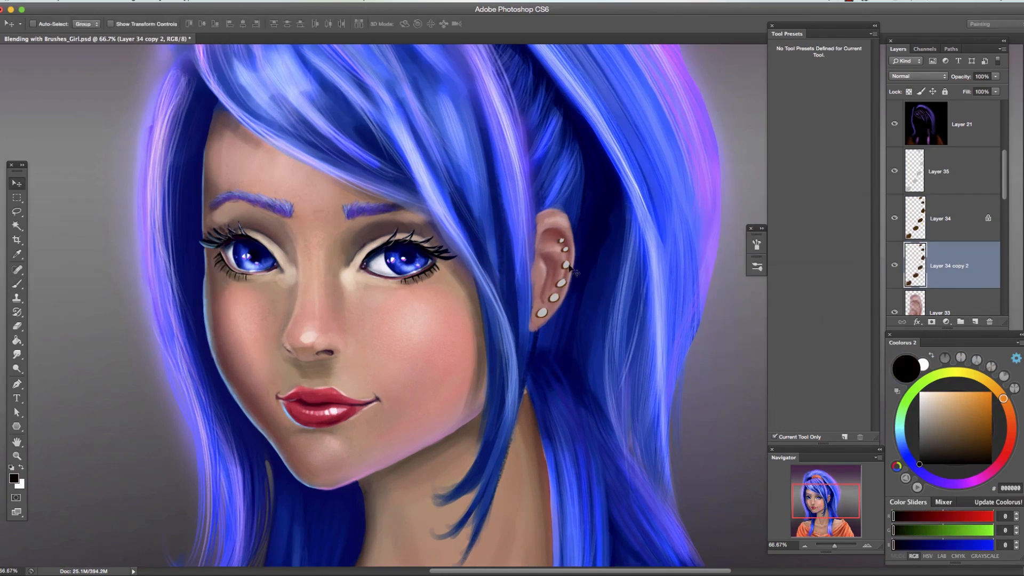
pyautogui.click(869, 224)
pyautogui.click(379, 213)
pyautogui.click(272, 359)
pyautogui.press('e')
# Add a clipped layer over the studs and paint white FFFFFF faceted highlights so they look like gems.
pyautogui.click(939, 172)
pyautogui.press('super+plus')
pyautogui.click(975, 322)
pyautogui.press('super+alt+g')
pyautogui.press('l')
pyautogui.press('b')
pyautogui.click(920, 392)
pyautogui.press('super+plus')
pyautogui.click(919, 392)
pyautogui.scroll(-5, 949, 218)
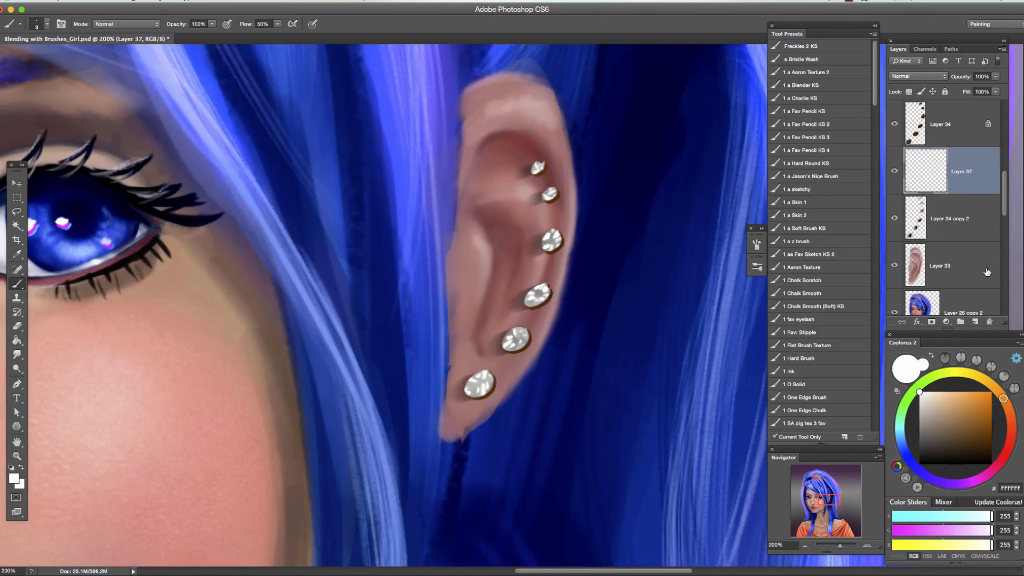
# Add fine line detail between the studs on a new layer and merge the earring layers into Layer 36.
pyautogui.click(940, 218)
pyautogui.click(975, 321)
pyautogui.press('p')
pyautogui.rightClick(546, 267)
pyautogui.press('b')
pyautogui.press('super+0')
pyautogui.keyDown('shift'); pyautogui.click(942, 125); pyautogui.keyUp('shift')
pyautogui.press('super+e')
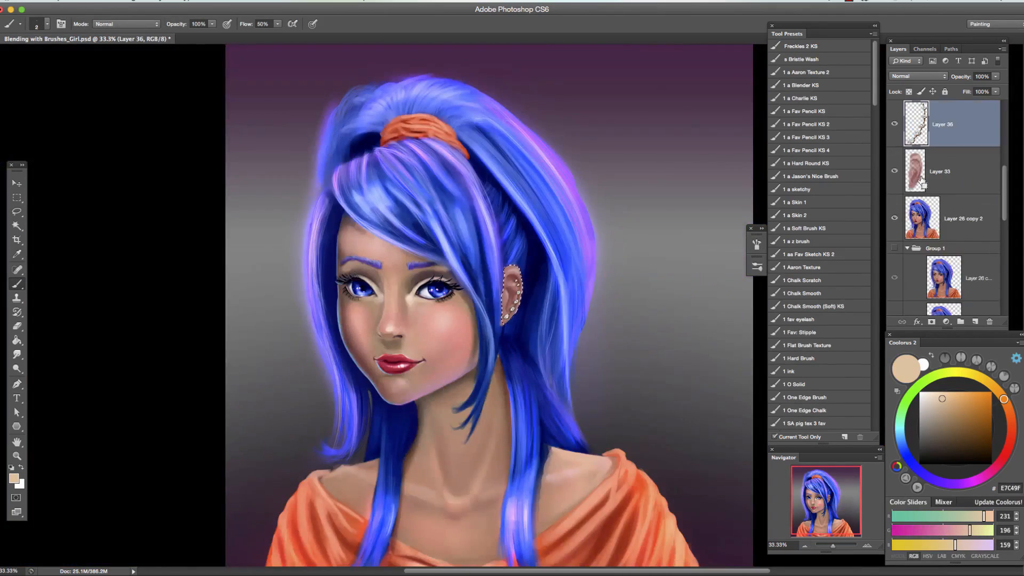
# Fill the ear shape with skin tone E7C49F on Layer 37 and paint dark red 6E3532 shading on Layer 38.
pyautogui.click(975, 322)
pyautogui.press('g')
pyautogui.press('super+plus')
pyautogui.press('super+plus')
pyautogui.press('b')
pyautogui.click(962, 171)
pyautogui.press('super+0')
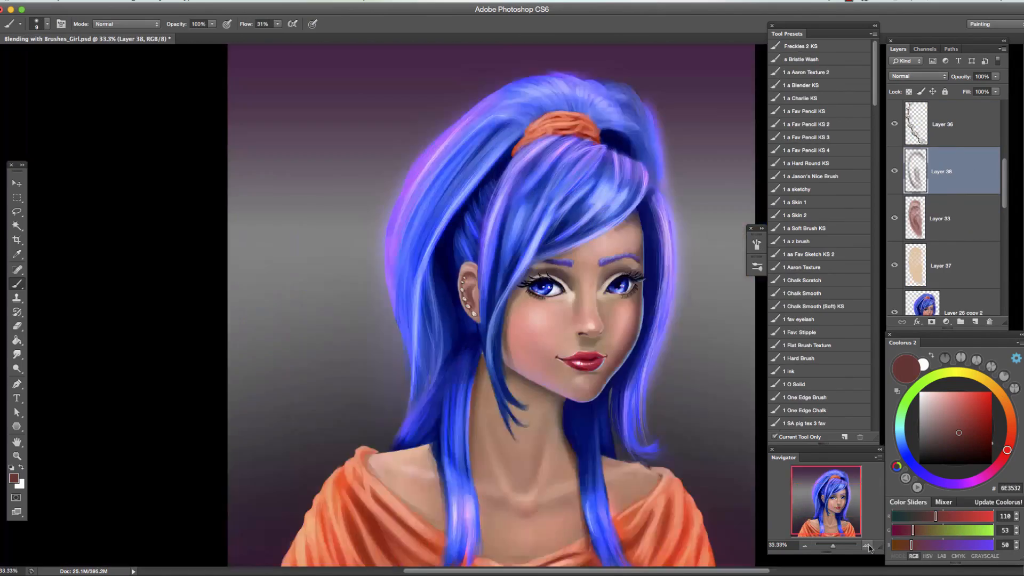
# Merge the ear's shading, highlight and skin base layers into a single ear layer.
pyautogui.press('super+plus')
pyautogui.press('super+plus')
pyautogui.keyDown('shift'); pyautogui.click(941, 266); pyautogui.keyUp('shift')
pyautogui.press('super+e')
pyautogui.press('v')
# Add Layer 39 and paint thin dark blue 00237C strands beside the ear with the Hair 2 brush preset.
pyautogui.click(975, 322)
pyautogui.press('b')
pyautogui.moveTo(875, 102); pyautogui.dragTo(879, 278)
pyautogui.click(790, 228)
pyautogui.press('super+0')
pyautogui.keyDown('alt'); pyautogui.click(496, 229); pyautogui.keyUp('alt')
pyautogui.moveTo(483, 229); pyautogui.dragTo(482, 341)
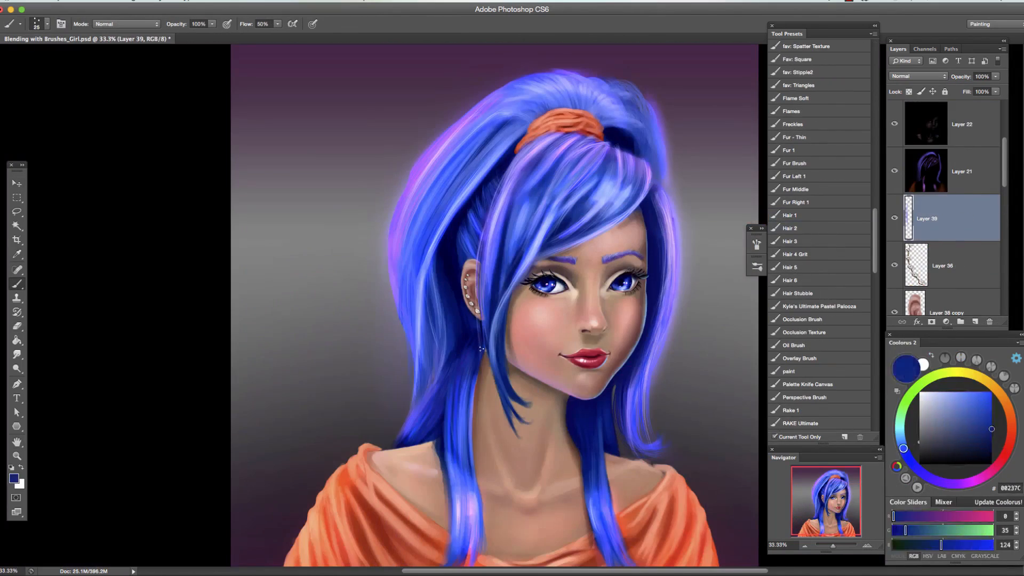
# Bring the skin texture on Layer 40 to the top of the layer stack and duplicate it twice.
pyautogui.press('v')
pyautogui.click(961, 265)
pyautogui.press('super+shift+bracketright')
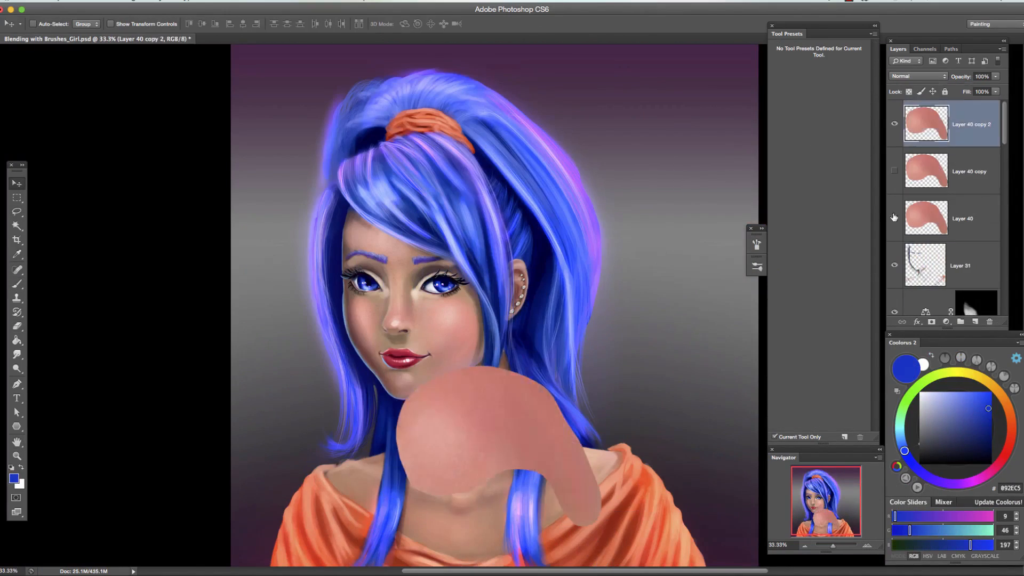
pyautogui.press('super+j')
pyautogui.press('super+j')
# Transform Layer 40 copy 2 over the neck and erase its edges with a larger eraser at 40% opacity.
pyautogui.press('super+t')
pyautogui.press('Return')
pyautogui.press('e')
pyautogui.moveTo(483, 352)
pyautogui.mouseDown()
pyautogui.moveTo(423, 390)
pyautogui.moveTo(427, 459)
pyautogui.mouseUp()
pyautogui.press('4')
pyautogui.press(']')
pyautogui.press(']')
pyautogui.press(']')
pyautogui.press(']')
pyautogui.press(']')
pyautogui.press(']')
pyautogui.press(']')
# Try the Lighten blend mode on Layer 40 copy 2 and adjust the layer's opacity.
pyautogui.click(919, 76)
pyautogui.click(919, 344)
pyautogui.moveTo(961, 76); pyautogui.dragTo(974, 76)
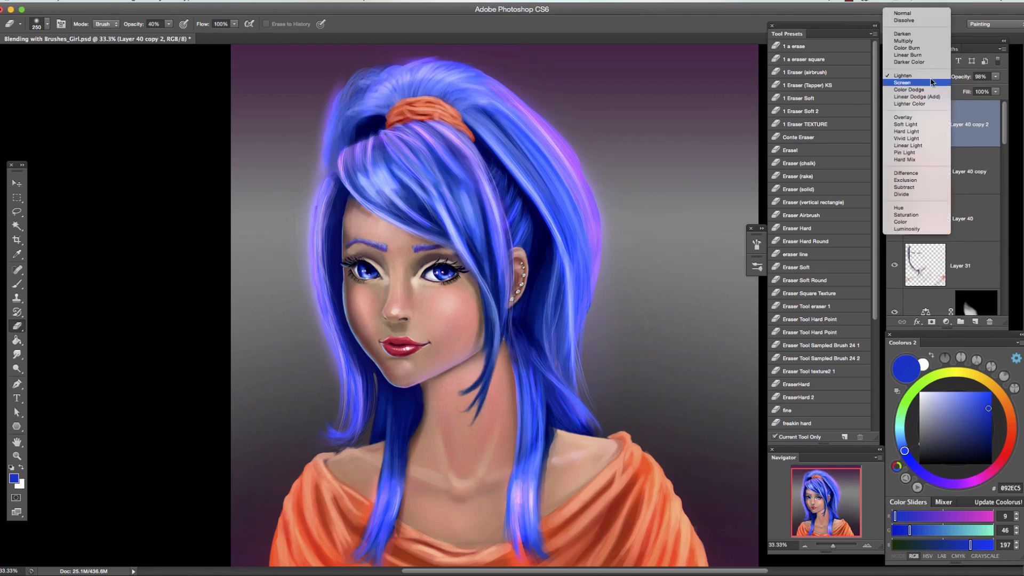
# Show Layer 40 copy, fit its skin texture over the chest, and blend it in at 48% opacity with erased edges.
pyautogui.click(970, 171)
pyautogui.click(894, 171)
pyautogui.press('v')
pyautogui.moveTo(523, 475); pyautogui.dragTo(608, 347)
pyautogui.press('super+t')
pyautogui.moveTo(585, 323); pyautogui.dragTo(503, 376)
pyautogui.press('Return')
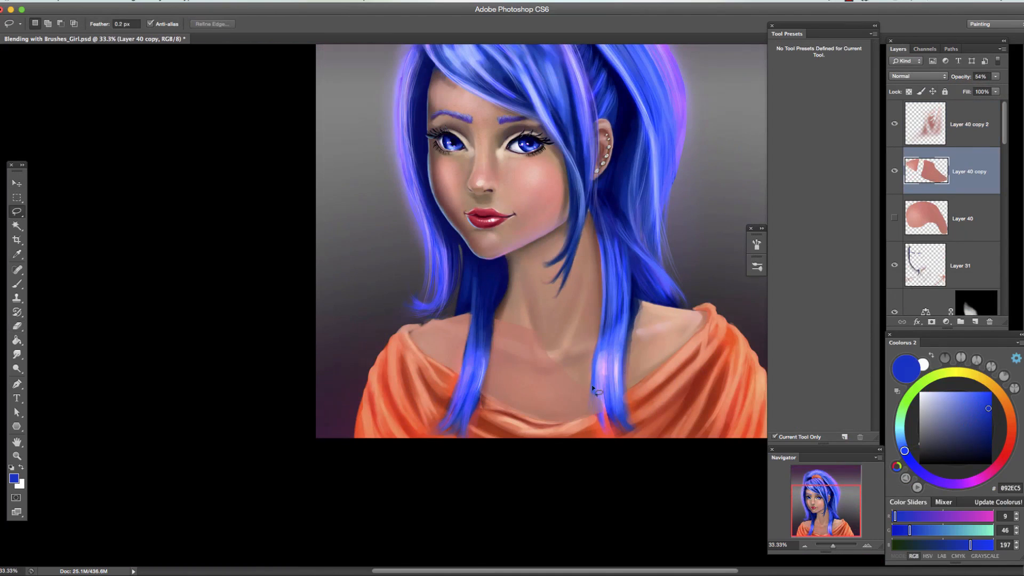
pyautogui.press('4')
pyautogui.press('8')
pyautogui.press('e')
# Show Layer 40, fit its skin texture over the shoulder and chest at 70% opacity, and erase the overlap.
pyautogui.click(963, 218)
pyautogui.click(894, 217)
pyautogui.press('super+t')
pyautogui.press('Return')
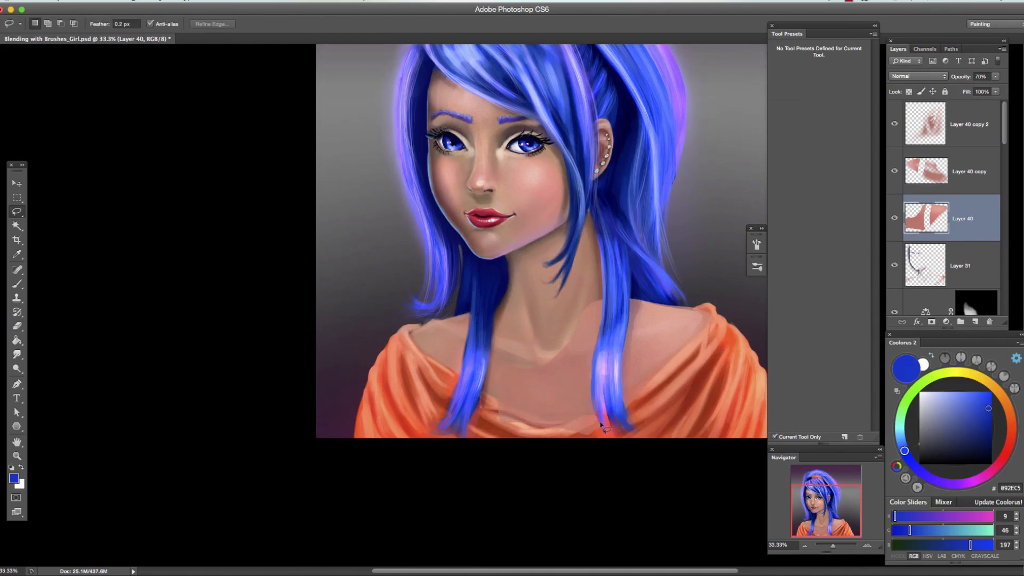
pyautogui.press('e')
# Select the skin texture layers and merge them into one layer.
pyautogui.click(969, 124)
pyautogui.keyDown('shift'); pyautogui.click(955, 236); pyautogui.keyUp('shift')
pyautogui.press('super+e')
pyautogui.press('super+minus')
# Add a new layer and paint skin tone D29D8B on the neck and chest, softening the strokes.
pyautogui.click(975, 322)
pyautogui.press('b')
pyautogui.click(834, 109)
pyautogui.press('super+plus')
pyautogui.keyDown('alt'); pyautogui.click(512, 427); pyautogui.keyUp('alt')
pyautogui.moveTo(518, 413); pyautogui.dragTo(505, 441)
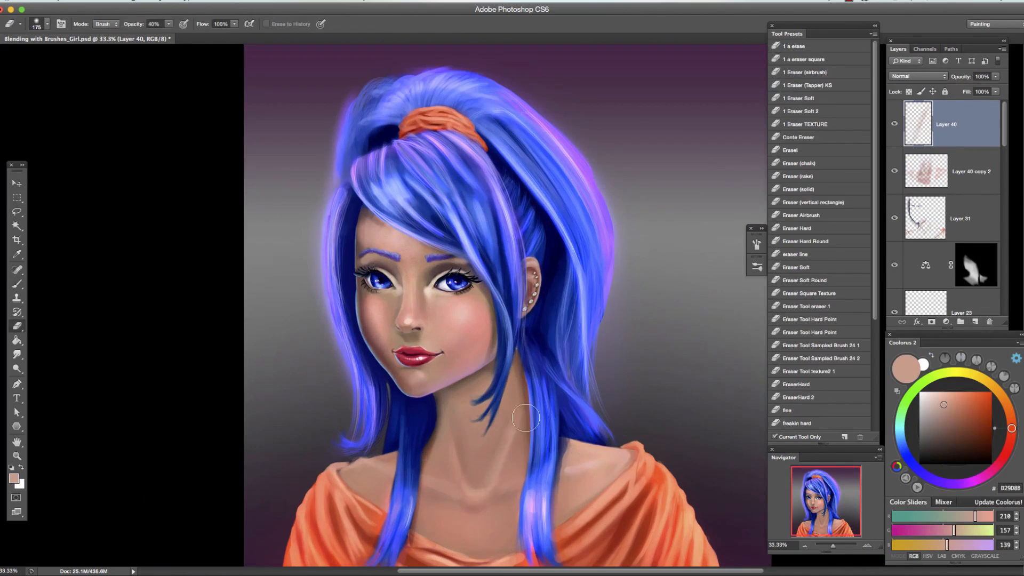
# Add Layer 41, paint light D9A899 highlights along the collarbones and neck tendons, and smudge them into the skin.
pyautogui.press('super+plus')
pyautogui.click(975, 321)
pyautogui.click(938, 398)
pyautogui.press('[')
pyautogui.press('[')
pyautogui.press('[')
pyautogui.press('[')
pyautogui.press('[')
pyautogui.moveTo(394, 451); pyautogui.dragTo(406, 451)
pyautogui.moveTo(430, 414); pyautogui.dragTo(422, 436)
pyautogui.moveTo(439, 448); pyautogui.dragTo(457, 441)
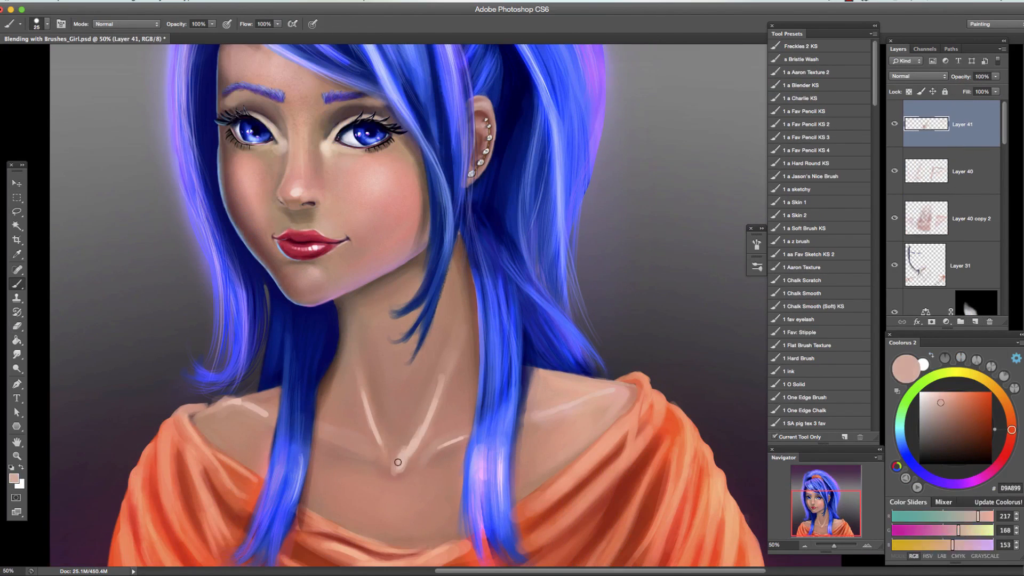
pyautogui.press('super+minus')
pyautogui.press('super+minus')
pyautogui.click(17, 354)
# Add Layer 42, paint a pale F9D3C7 highlight on the bare shoulder, and smudge it at 10% strength.
pyautogui.click(975, 321)
pyautogui.press('super+plus')
pyautogui.press('b')
pyautogui.click(934, 393)
pyautogui.moveTo(593, 434); pyautogui.dragTo(632, 424)
pyautogui.click(17, 355)
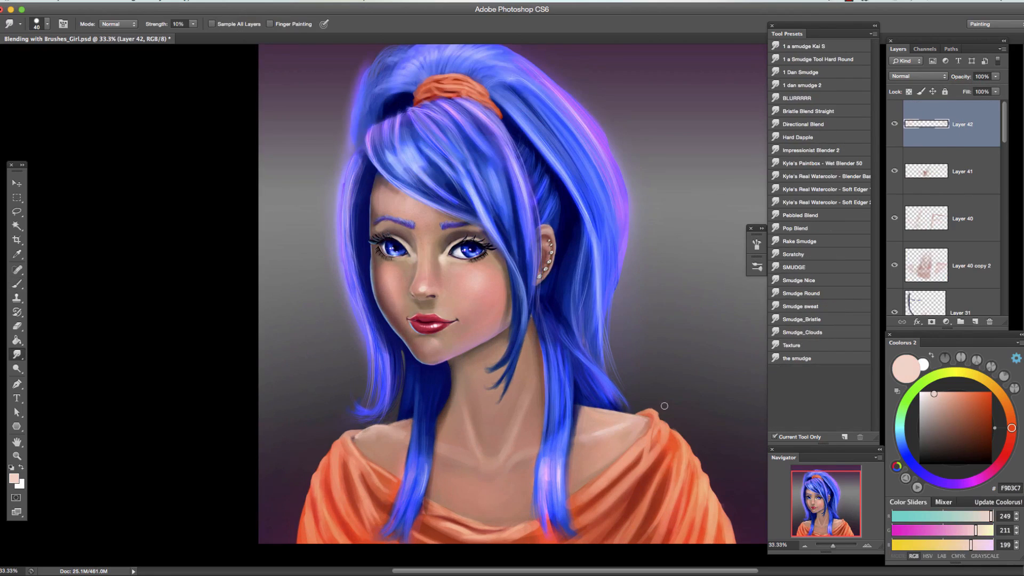
# Add Layer 43 in Multiply mode, paint gray 707070 shadows along the shirt's neckline, and soften them with the eraser.
pyautogui.press('super+minus')
pyautogui.click(975, 322)
pyautogui.press('b')
pyautogui.moveTo(415, 445); pyautogui.dragTo(382, 487)
pyautogui.moveTo(560, 483); pyautogui.dragTo(619, 453)
pyautogui.press('e')
pyautogui.moveTo(480, 483); pyautogui.dragTo(505, 491)
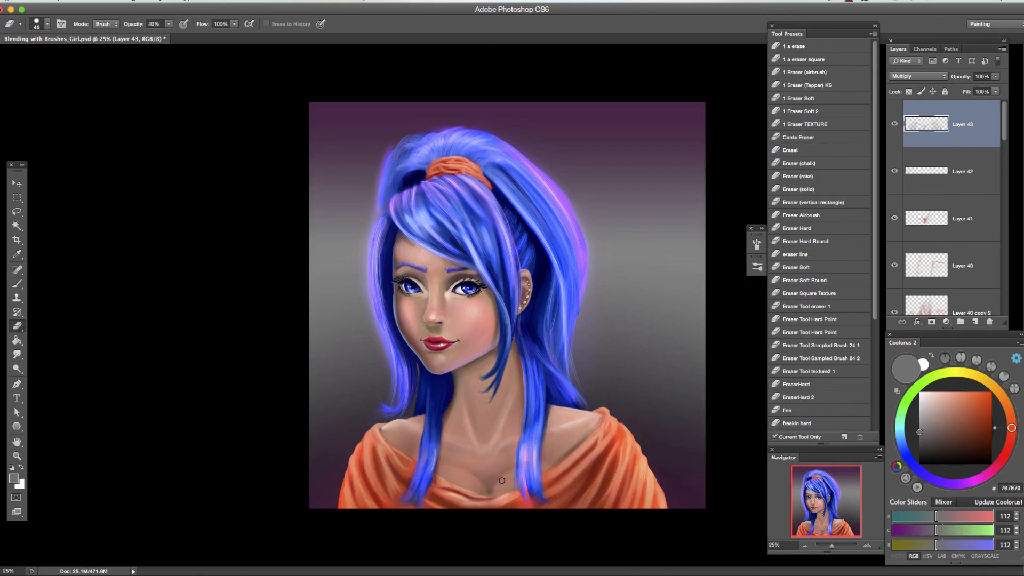
# Add Layer 44, paint purple C86DFF light along the shoulder's edge, and erase the excess.
pyautogui.click(975, 322)
pyautogui.press('b')
pyautogui.click(958, 484)
pyautogui.click(961, 392)
pyautogui.moveTo(558, 409); pyautogui.dragTo(583, 415)
pyautogui.press('e')
# Widen the canvas with the Crop tool and stretch background Layers 20 and 0 sideways to fill it.
pyautogui.scroll(-20, 926, 213)
pyautogui.press('super+minus')
pyautogui.press('c')
pyautogui.press('super+t')
pyautogui.moveTo(362, 305); pyautogui.dragTo(204, 304)
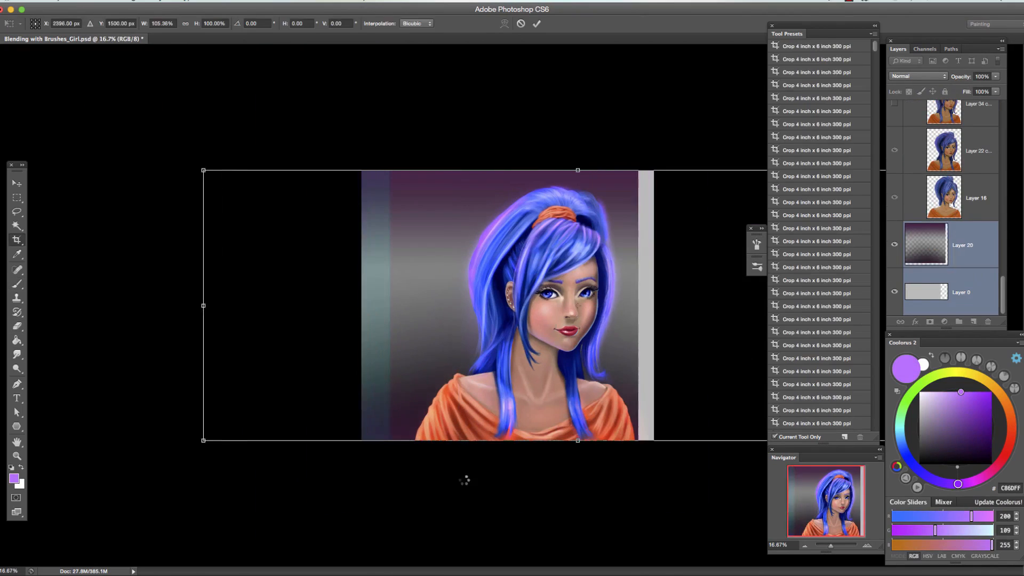
pyautogui.press('Return')
pyautogui.press('c')
pyautogui.click(601, 193)
# Select the discolored strip at the canvas edge on the Color Balance 1 mask, fill it with black, and deselect.
pyautogui.click(980, 122)
pyautogui.moveTo(352, 166); pyautogui.dragTo(414, 443)
pyautogui.press('g')
pyautogui.click(381, 342)
pyautogui.press('super+d')
pyautogui.press('v')
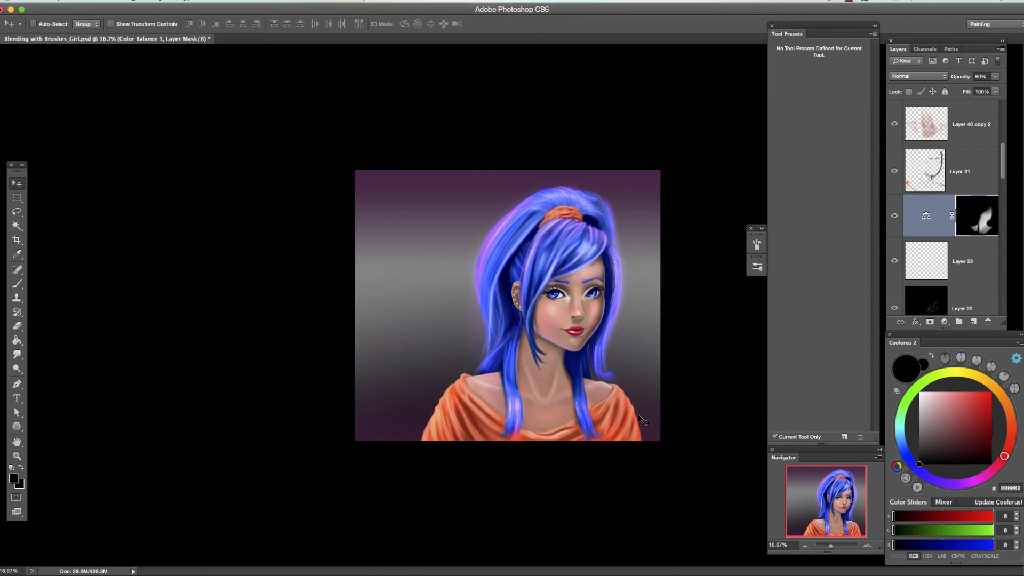
# Add Layer 46 in Multiply mode, paint fine black shading on the figure, and clean it up with the eraser.
pyautogui.press('super+plus')
pyautogui.press('super+plus')
pyautogui.press('super+plus')
pyautogui.press('super+plus')
pyautogui.press('e')
pyautogui.click(973, 321)
pyautogui.press('b')
pyautogui.press('e')
pyautogui.press('super+minus')
pyautogui.press('super+minus')
pyautogui.press('super+minus')
pyautogui.press('super+minus')
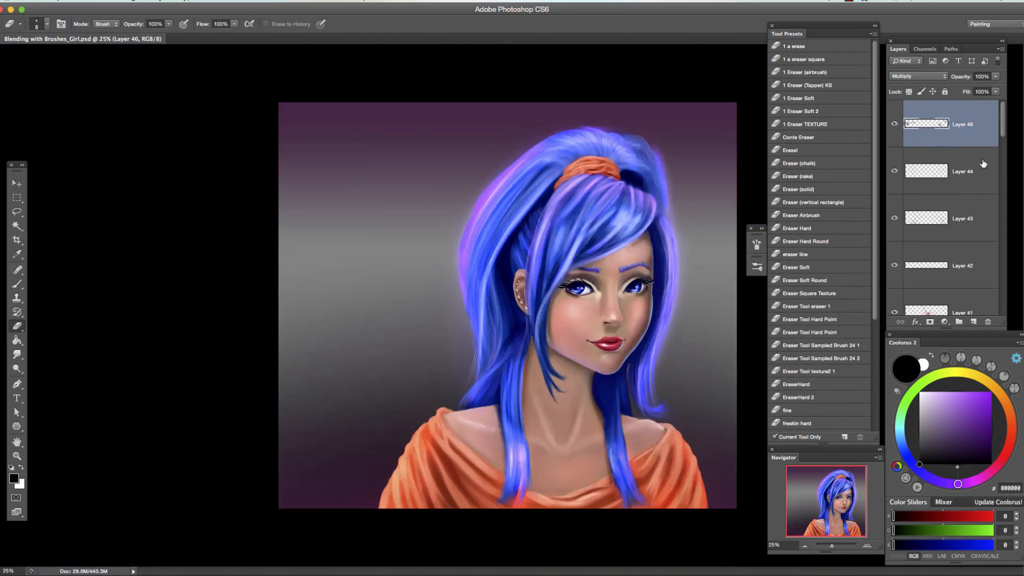
# Run the Liquify filter on the merged copy of the portrait in Layer 47.
pyautogui.press('super+shift+x')
pyautogui.press('super+minus')
pyautogui.press('super+minus')
pyautogui.click(940, 69)
# Add Layer 48 and paint loose blue strands with the Hair 2 brush at the hair ends and beside the face.
pyautogui.click(974, 321)
pyautogui.press('b')
pyautogui.scroll(-15, 819, 266)
pyautogui.click(790, 321)
pyautogui.keyDown('alt'); pyautogui.click(643, 392); pyautogui.keyUp('alt')
pyautogui.moveTo(640, 382); pyautogui.dragTo(650, 407)
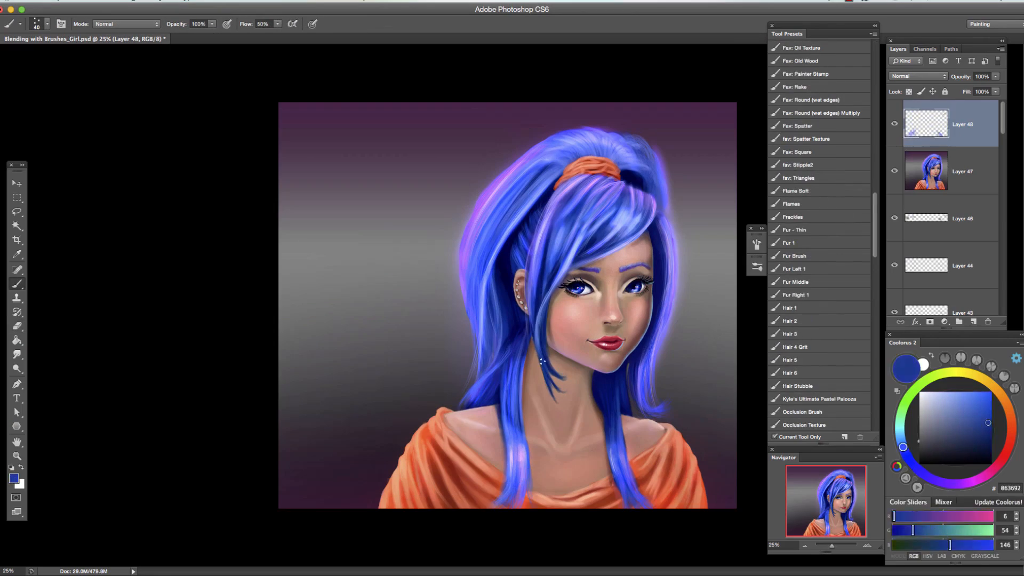
pyautogui.keyDown('alt'); pyautogui.click(554, 278); pyautogui.keyUp('alt')
pyautogui.moveTo(563, 290); pyautogui.dragTo(561, 347)
# Add fine bright blue 3865FF hair strands with a small pencil brush, and merge the strand layer down into Layer 47.
pyautogui.scroll(15, 829, 214)
pyautogui.click(829, 118)
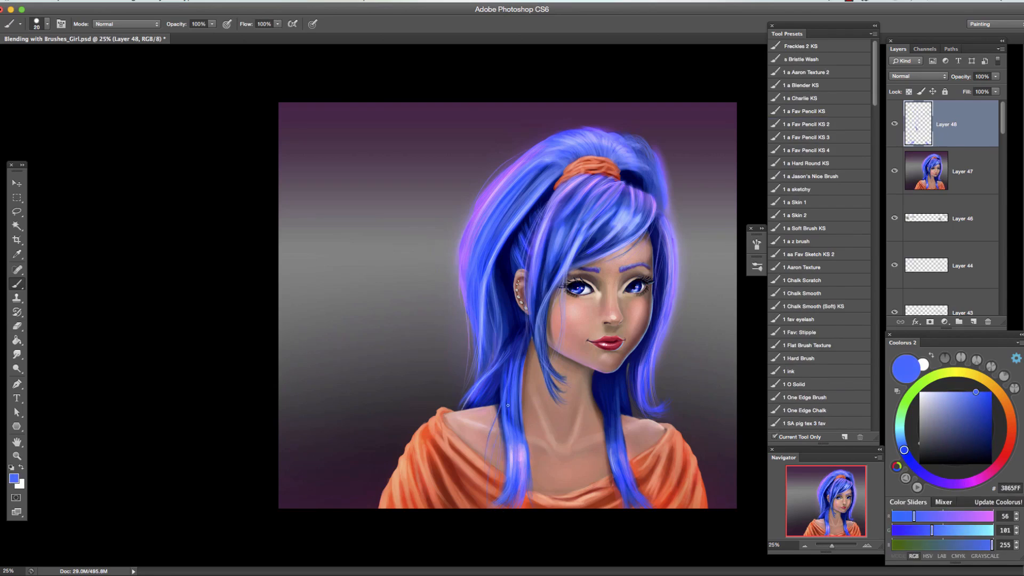
pyautogui.keyDown('alt'); pyautogui.click(571, 255); pyautogui.keyUp('alt')
pyautogui.press('super+e')
# Add a black-filled layer in Color Dodge mode and brush a soft purple CC81F9 glow over the hair.
pyautogui.click(974, 321)
pyautogui.click(126, 24)
pyautogui.press('d')
pyautogui.hotkey('alt', 'BackSpace')
pyautogui.click(919, 76)
pyautogui.keyDown('alt'); pyautogui.click(501, 183); pyautogui.keyUp('alt')
pyautogui.moveTo(545, 142); pyautogui.dragTo(461, 412)
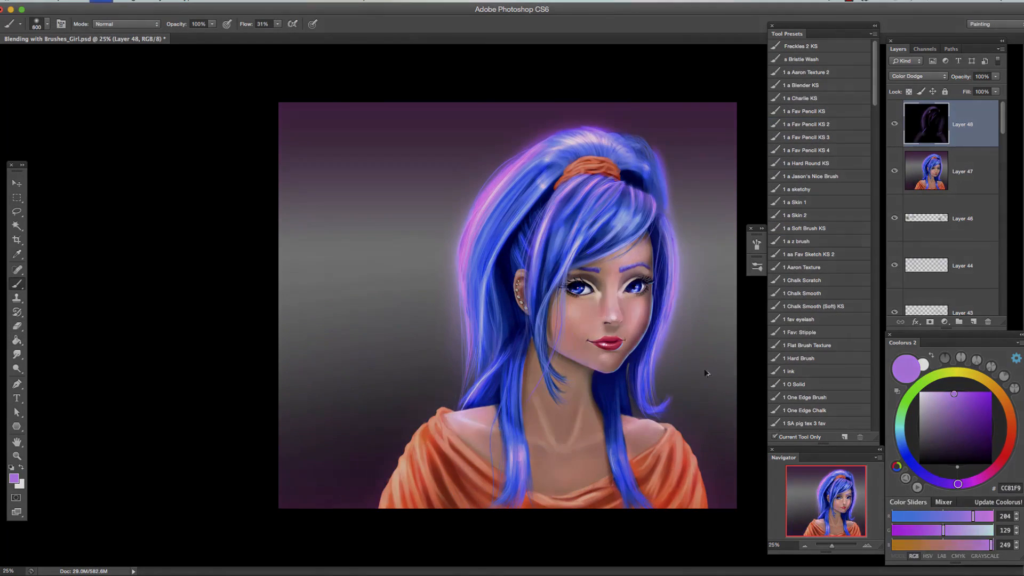